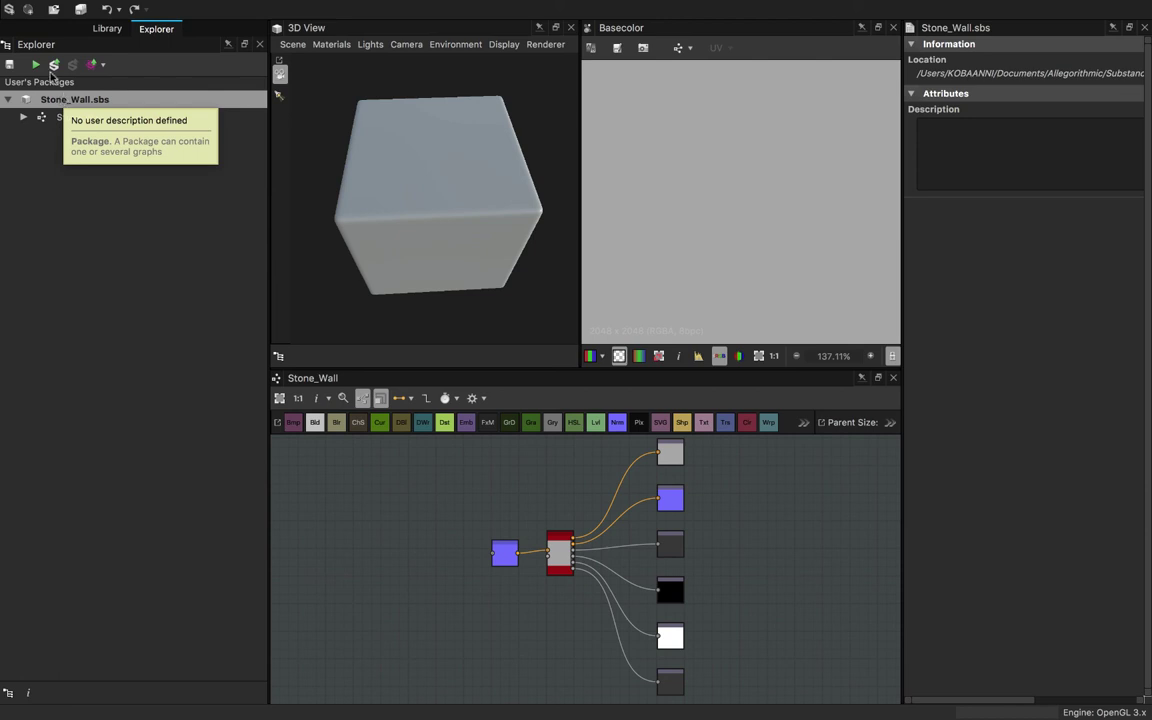
- Examine the PBR_AO template and its outputs in the new substance graph settings, and close them without creating a graph
scroll(429, 155, "down", 3)
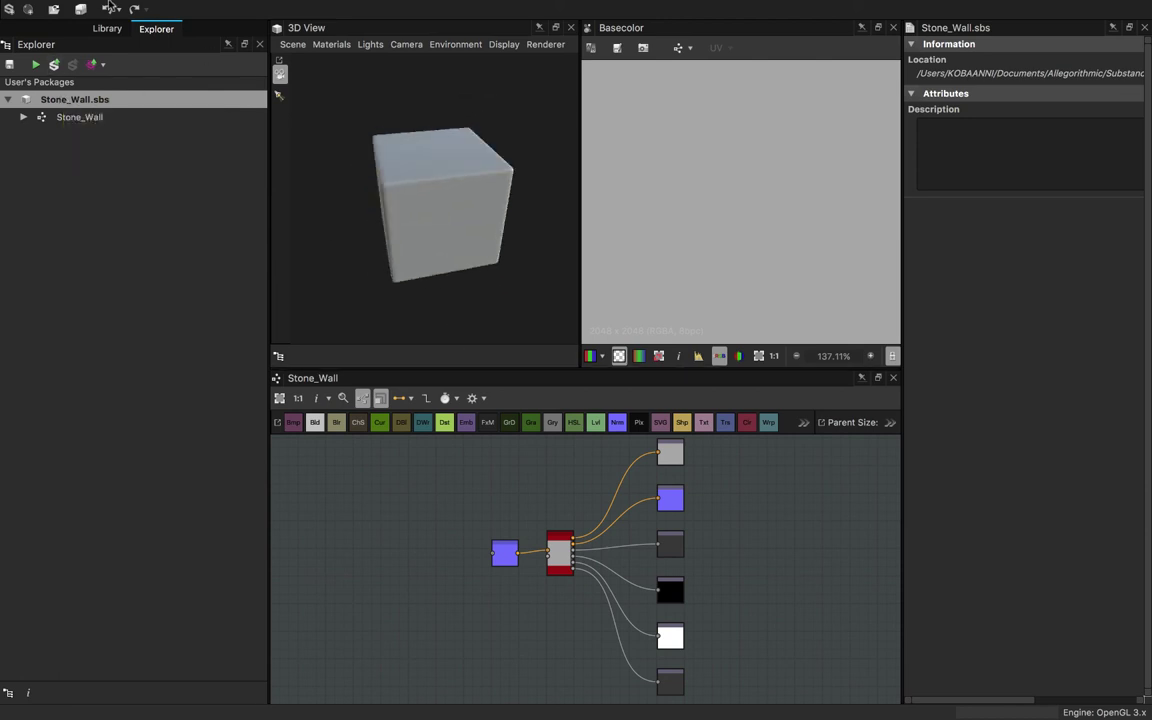
mouse_move(110, 8)
left_click(177, 8)
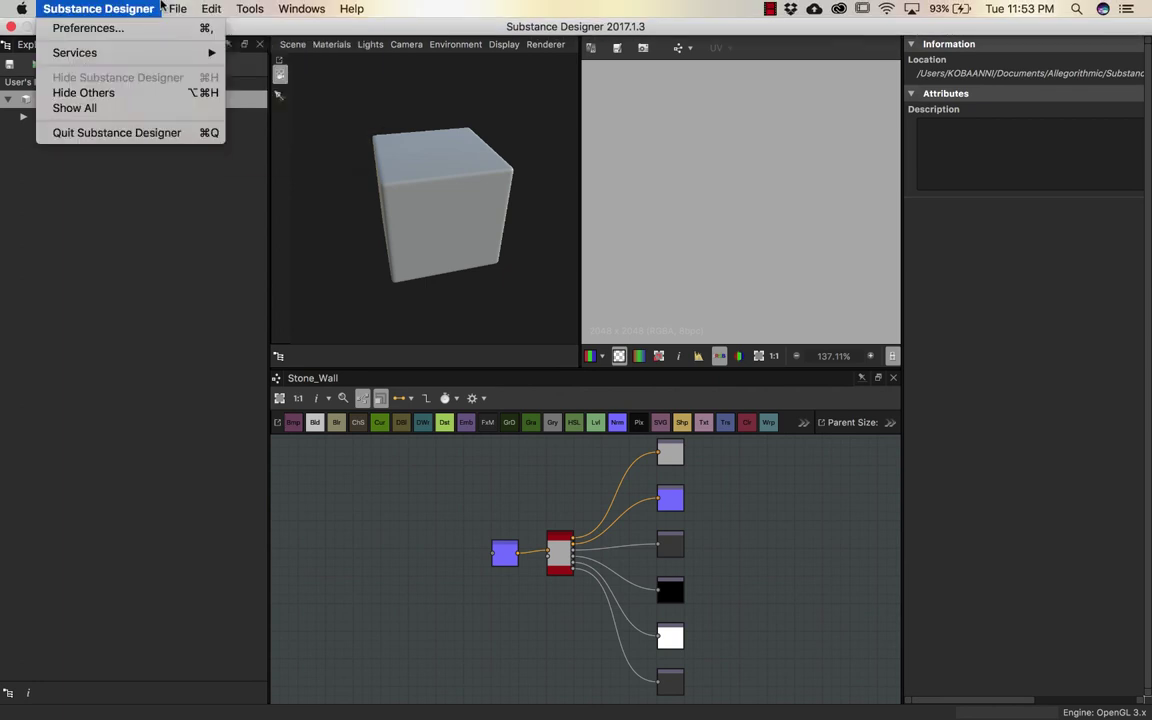
mouse_move(177, 8)
left_click(193, 28)
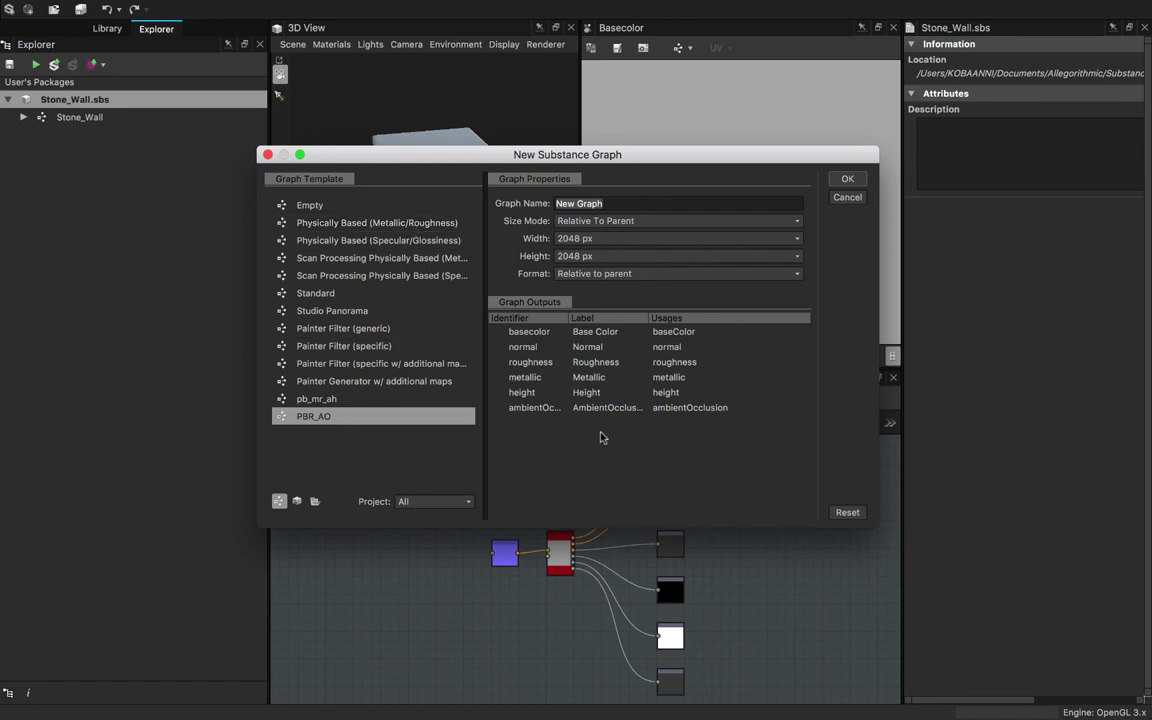
left_click(268, 155)
- Inspect the parameters and connections of the Base Material node in the Stone_Wall graph
scroll(500, 510, "up", 5)
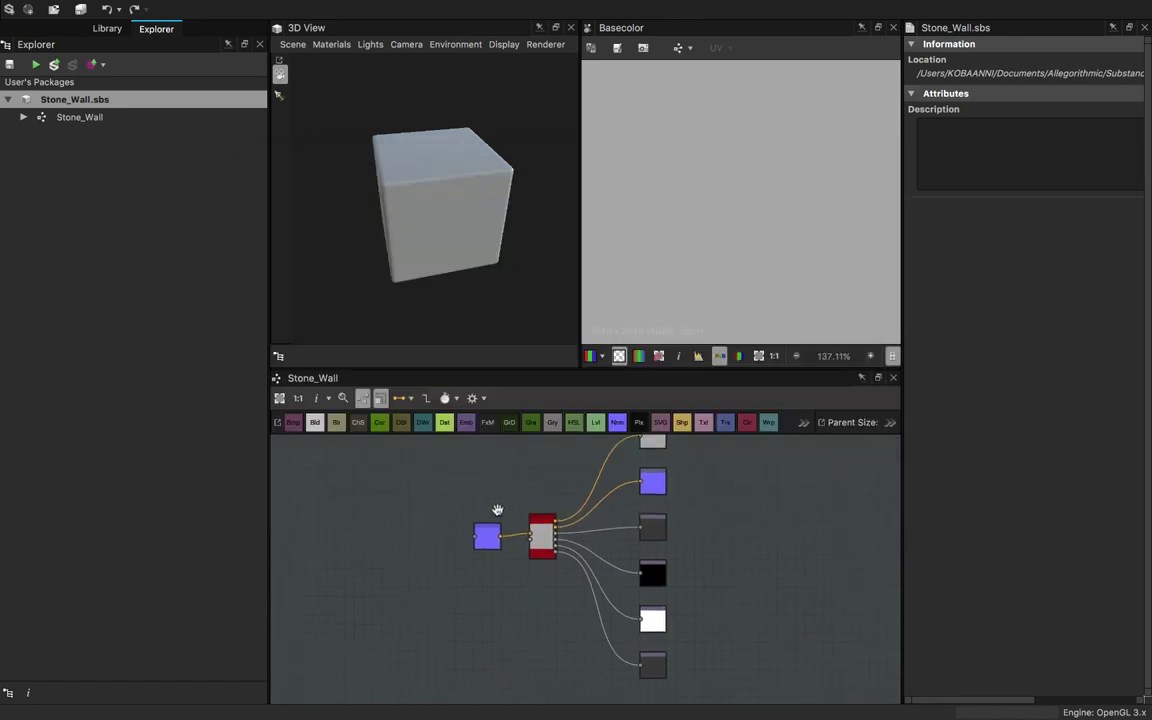
left_click(582, 528)
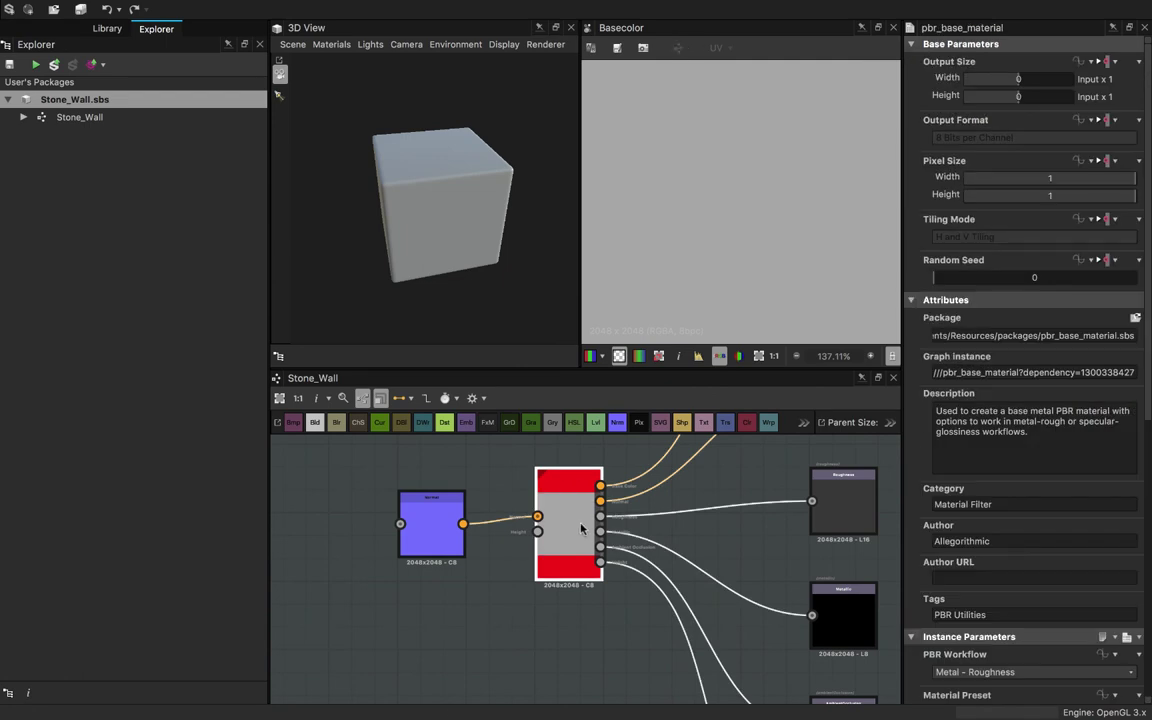
scroll(545, 505, "down", 5)
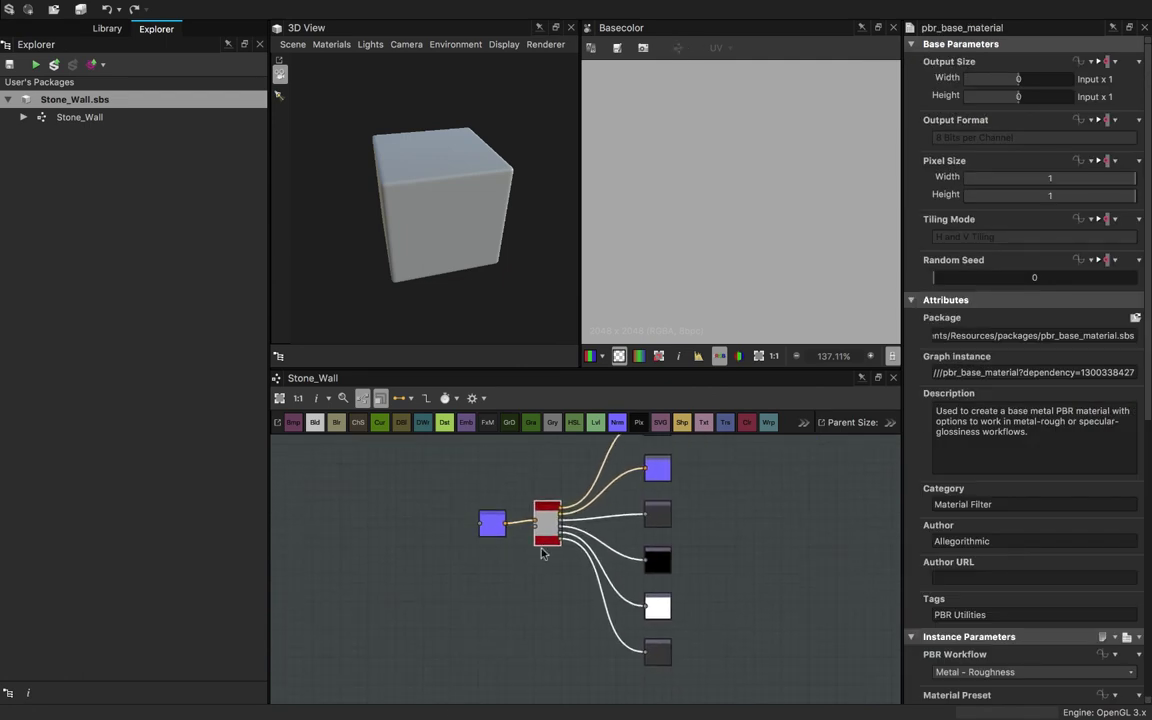
- Add a second Base Material node below the Normal node and preview its output in the 2D view
key("space")
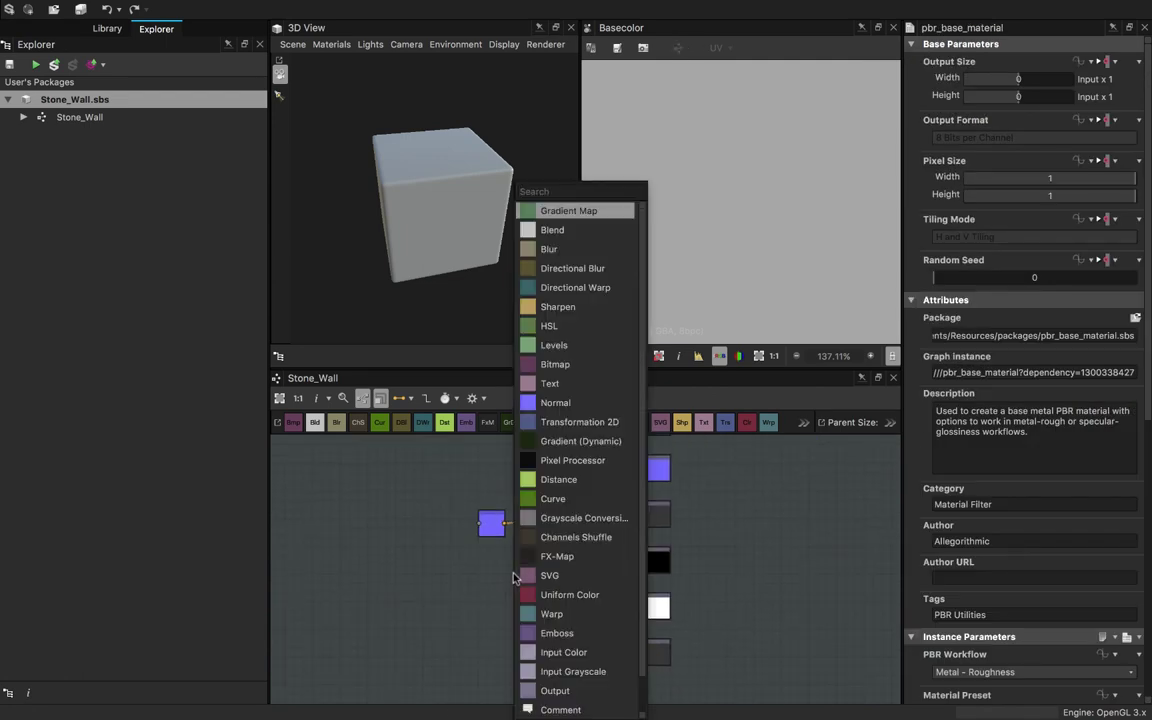
type("pbr")
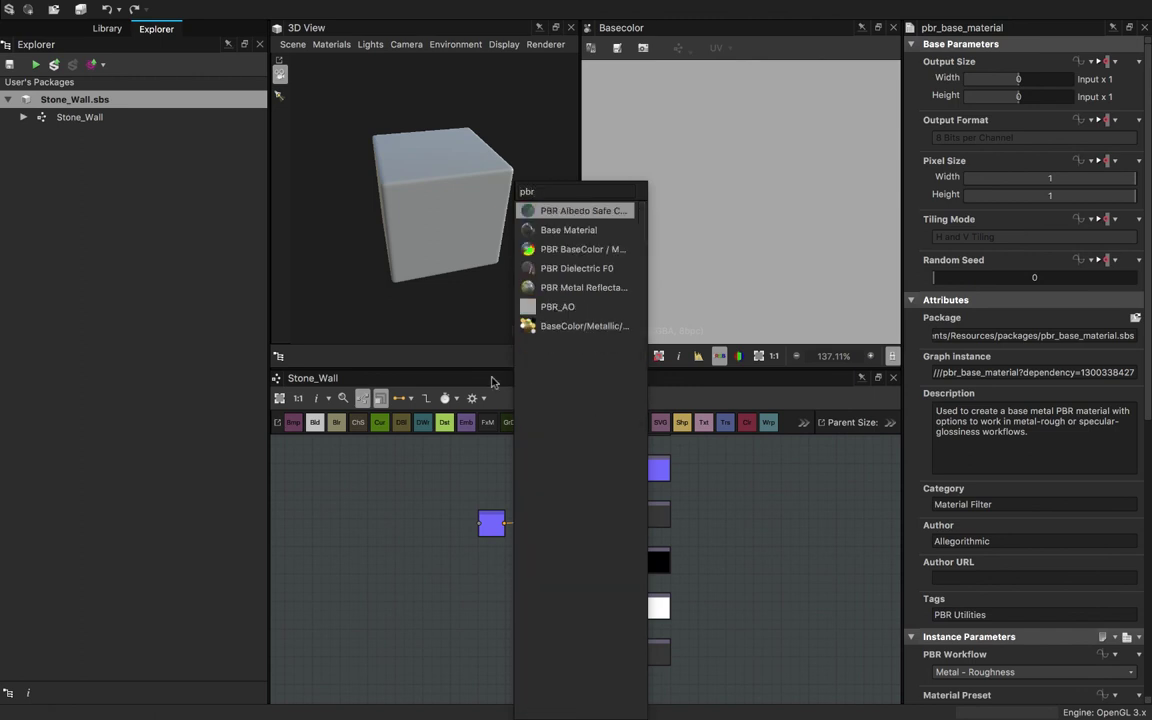
left_click(581, 236)
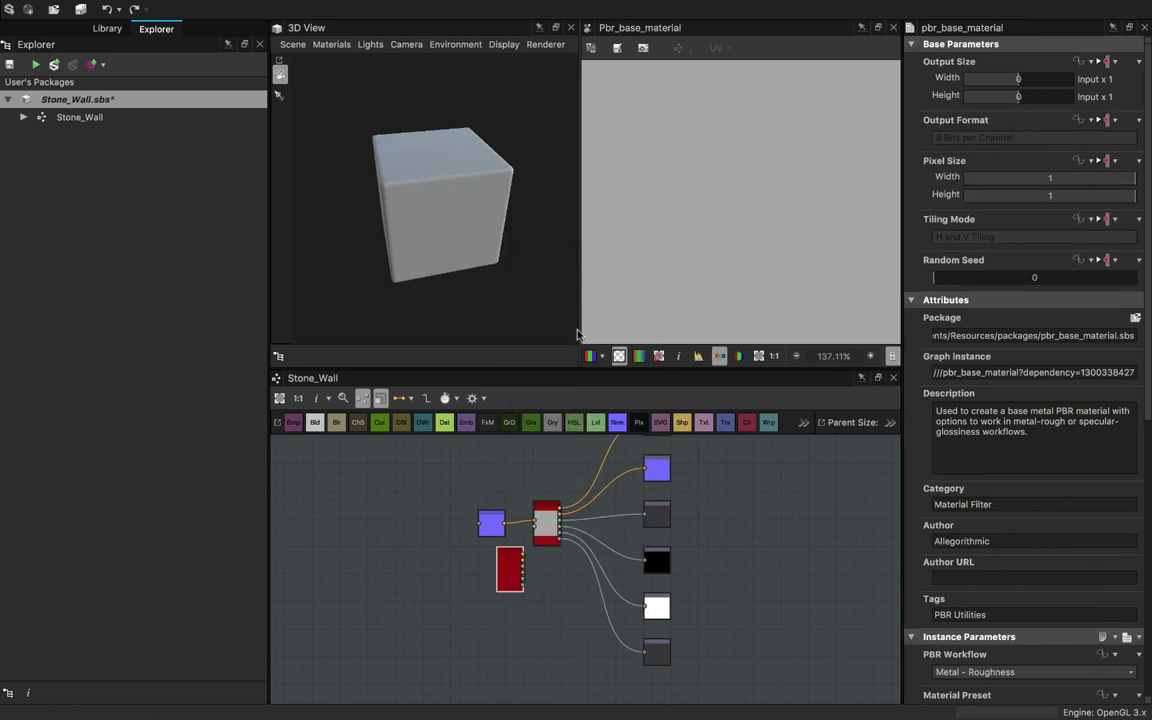
left_click_drag(505, 571, 451, 580)
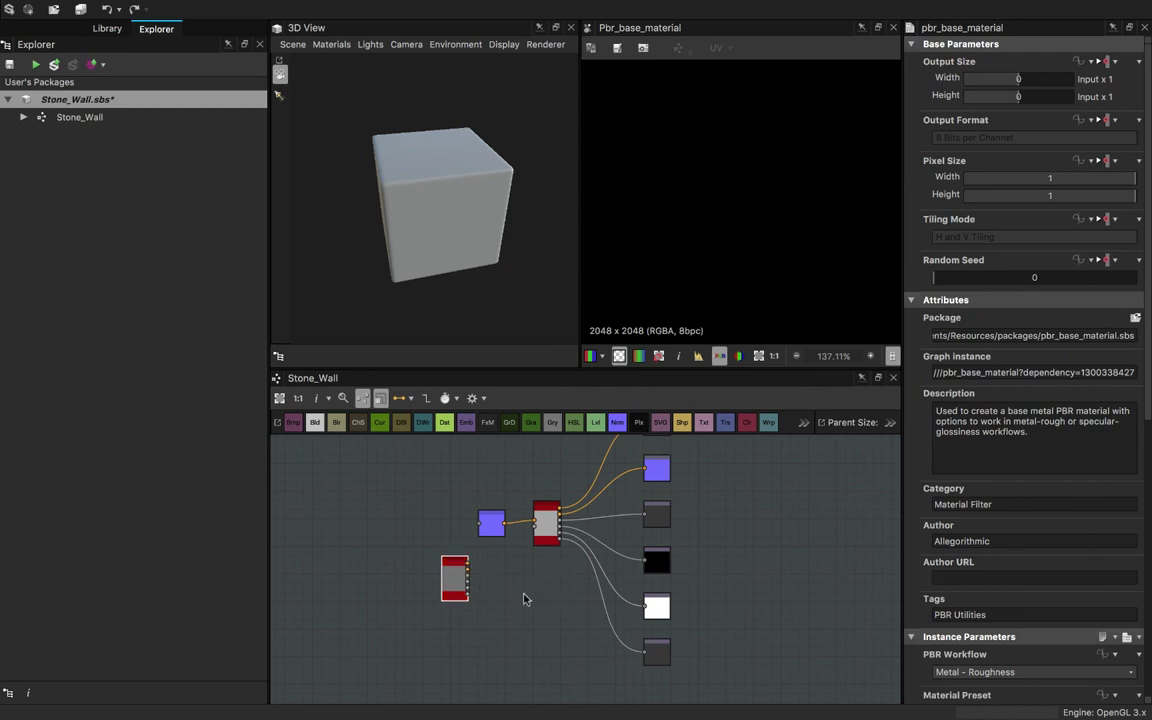
double_click(448, 583)
- Set the Base Color and Normal user-defined maps to True on the newly added Base Material node
scroll(896, 581, "down", 4)
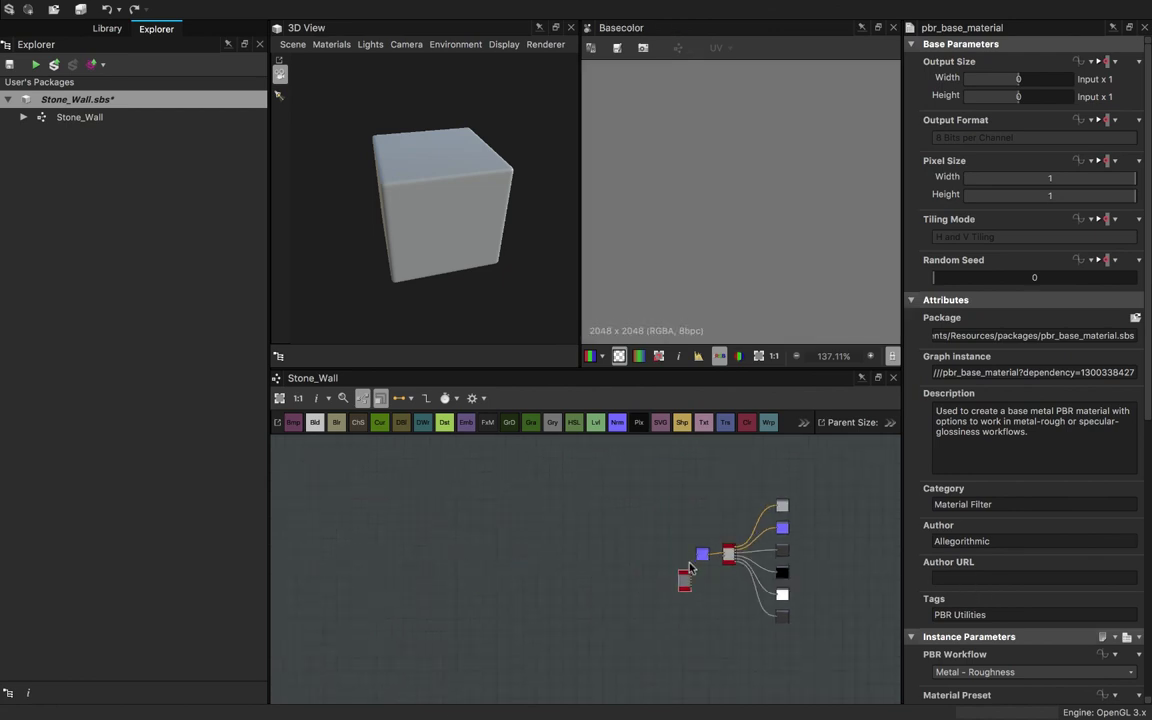
scroll(690, 567, "up", 6)
middle_click_drag(668, 598, 533, 512)
scroll(1000, 500, "down", 10)
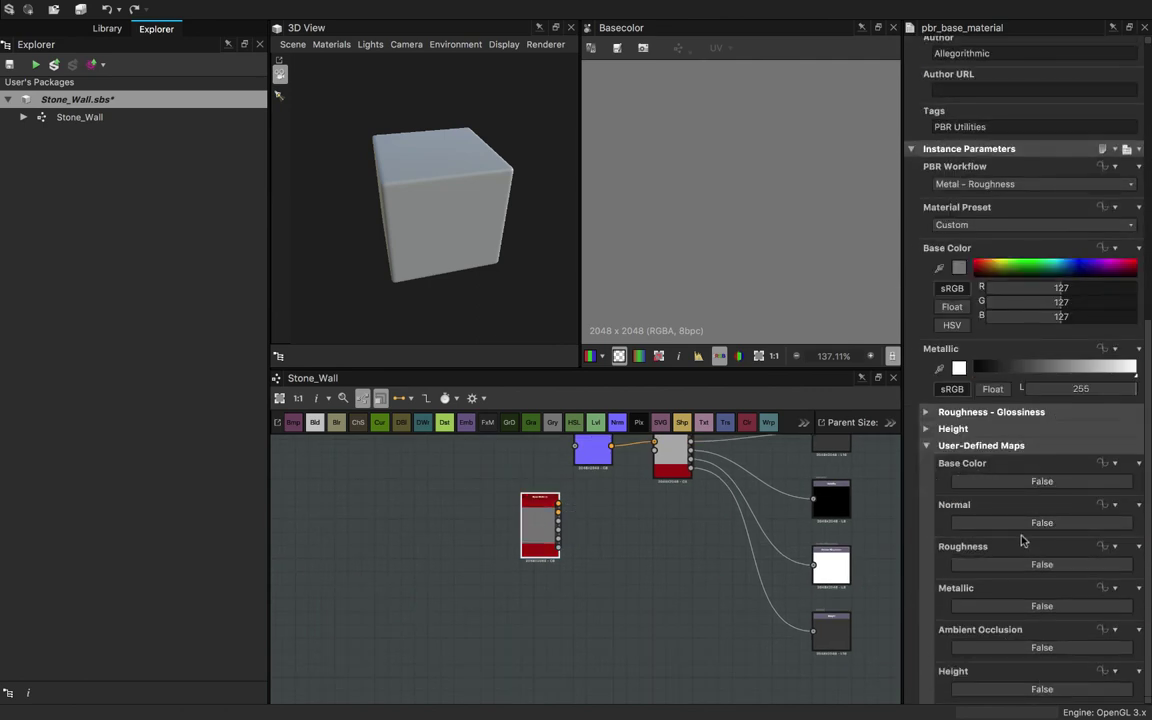
left_click(1007, 487)
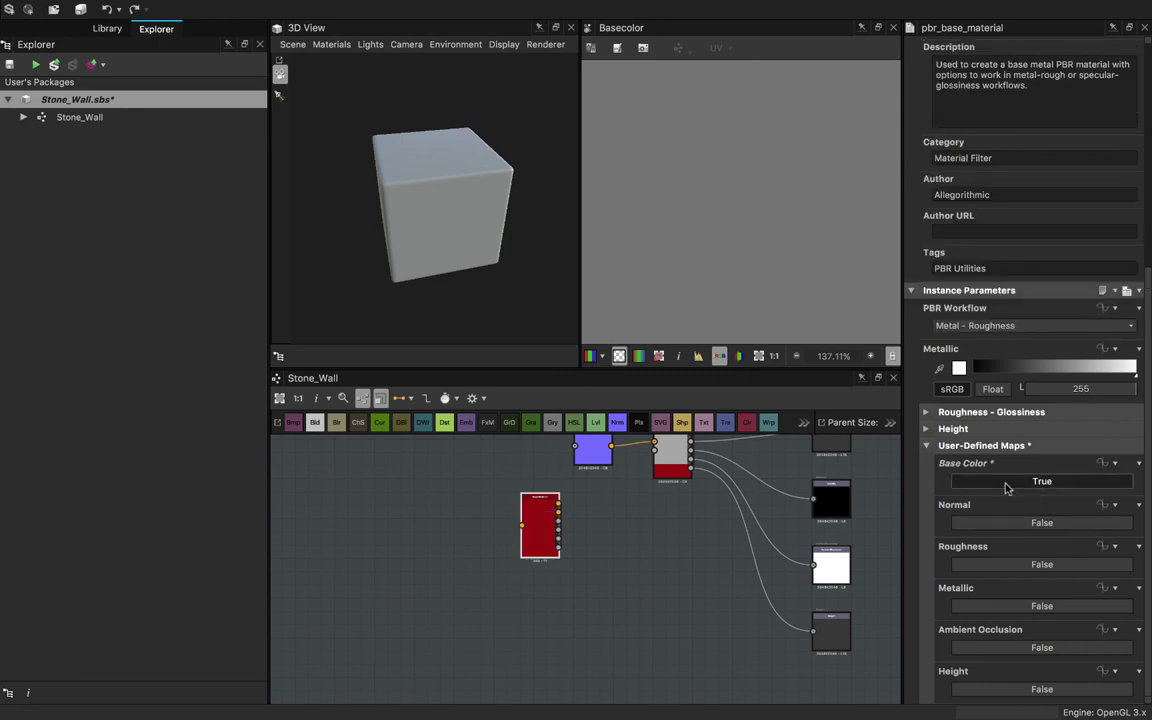
key("f")
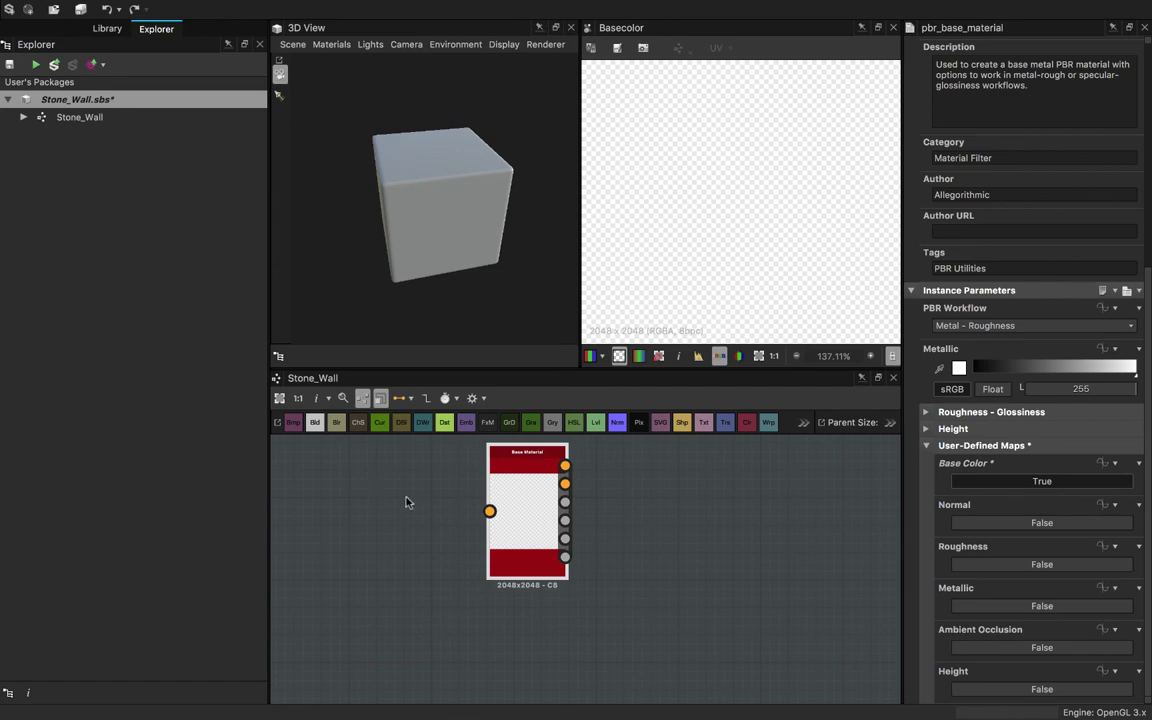
left_click(1008, 522)
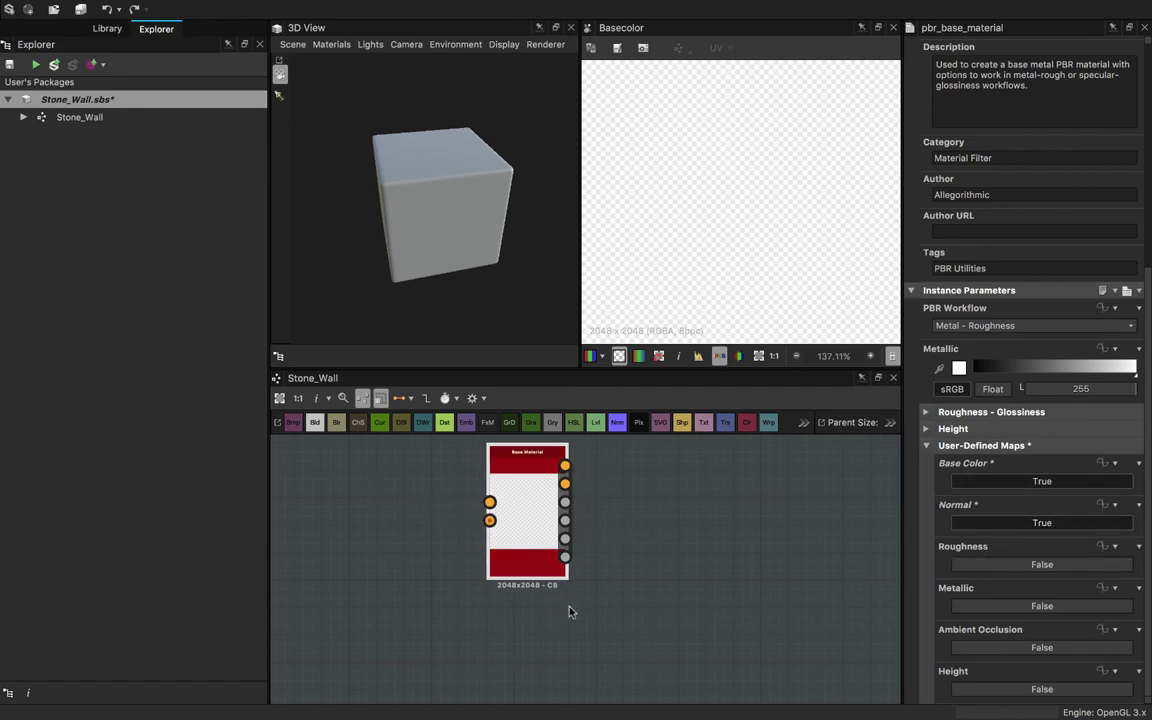
- Delete the unconnected second Base Material node from the graph
key("Delete")
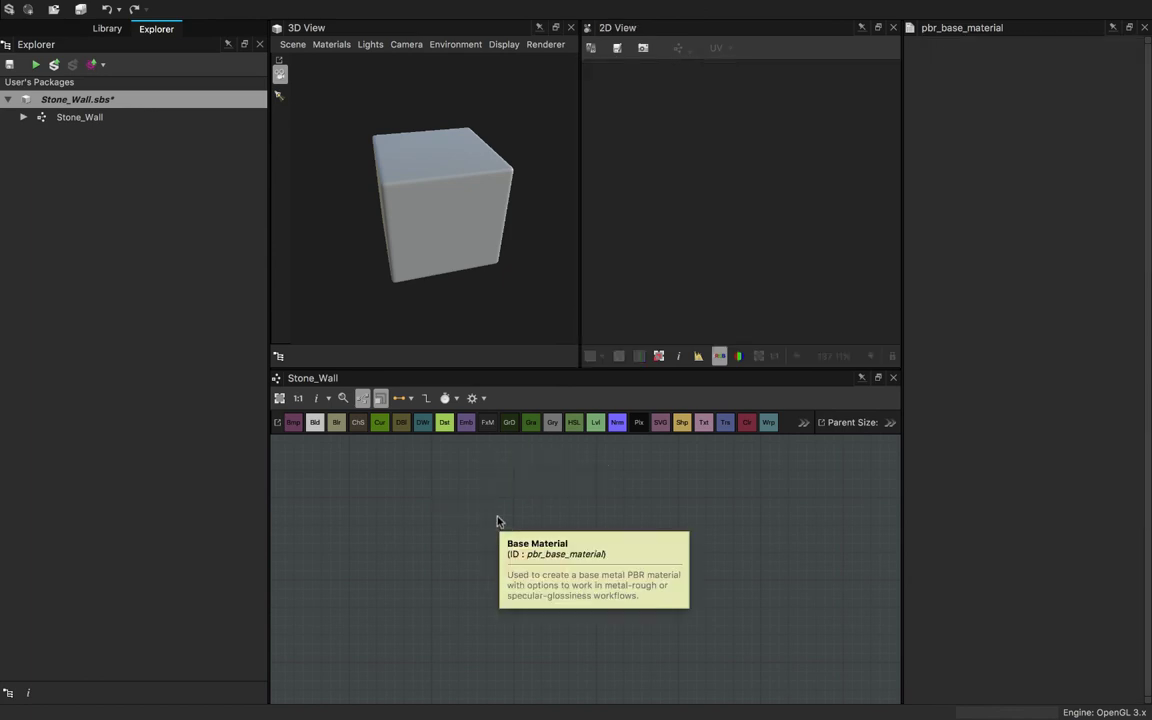
scroll(681, 515, "down", 5)
middle_click_drag(681, 515, 581, 590)
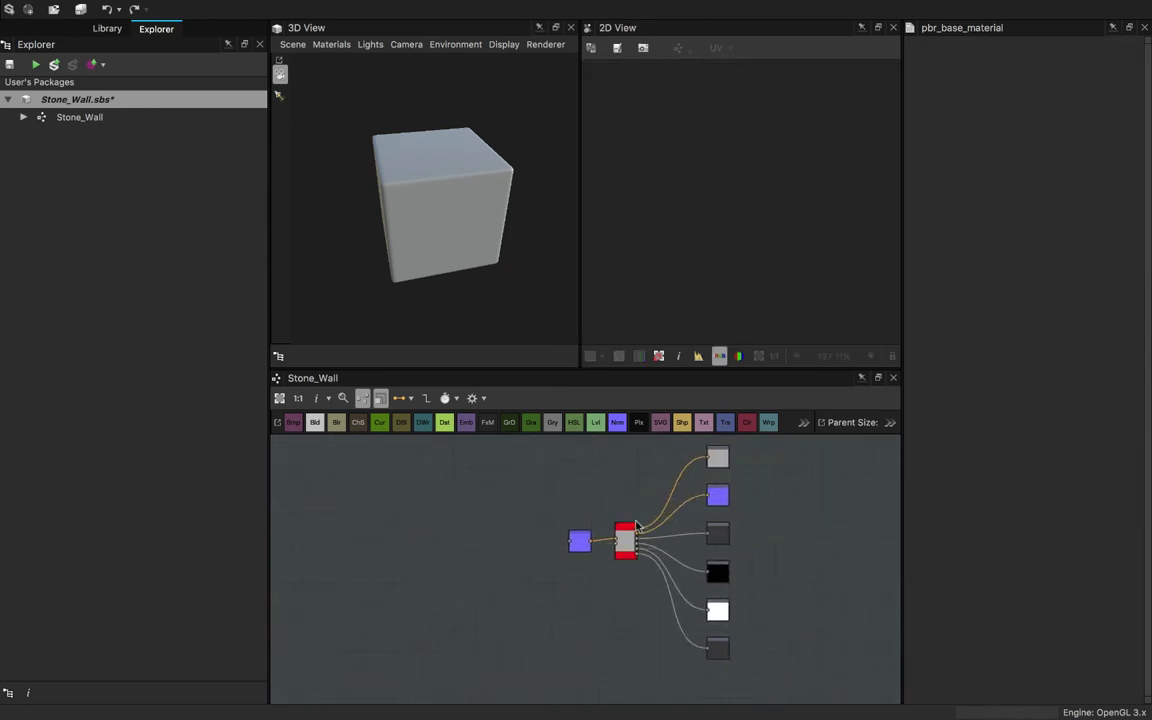
- Preview the connected Base Material node's output in the 2D view and look over the cube in the 3D view
left_click(631, 525)
left_click(631, 525)
scroll(631, 530, "up", 2)
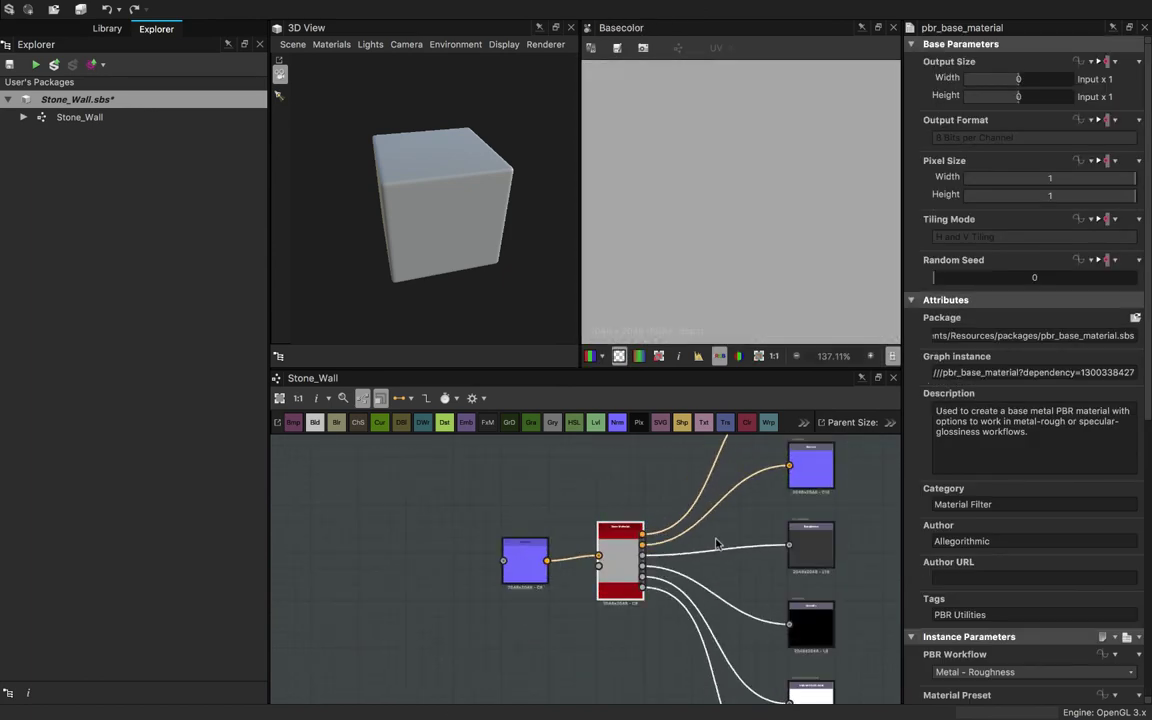
scroll(733, 552, "up", 2)
scroll(733, 552, "down", 2)
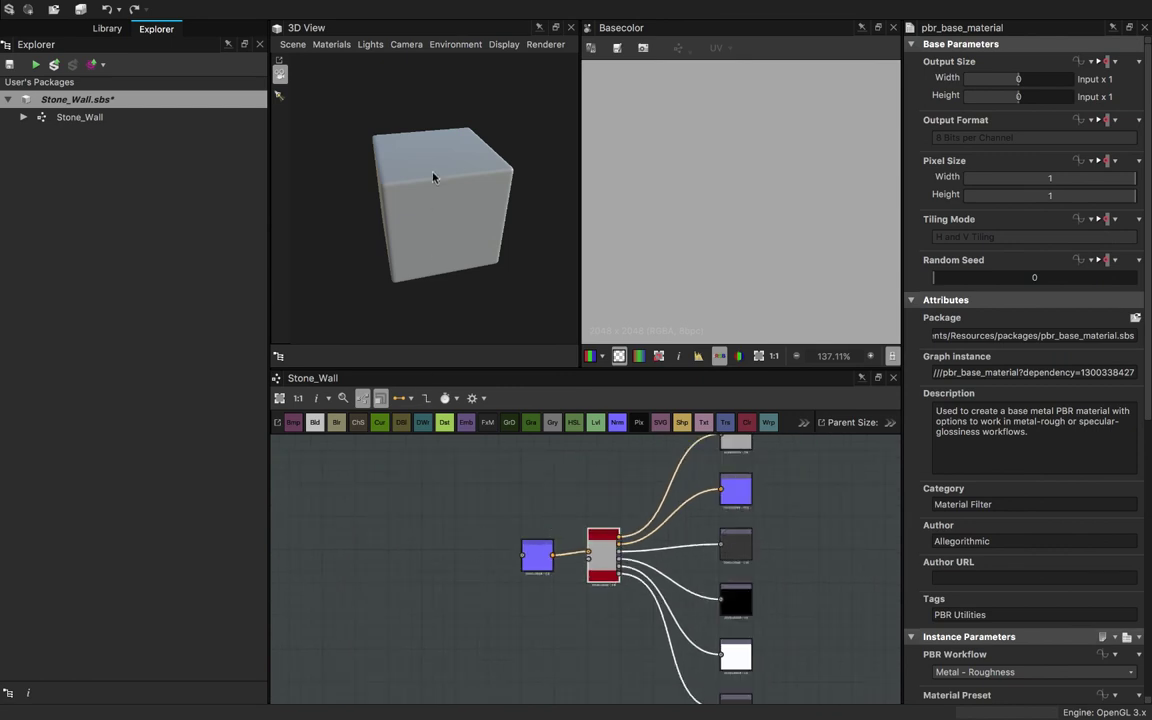
left_click_drag(435, 175, 448, 220)
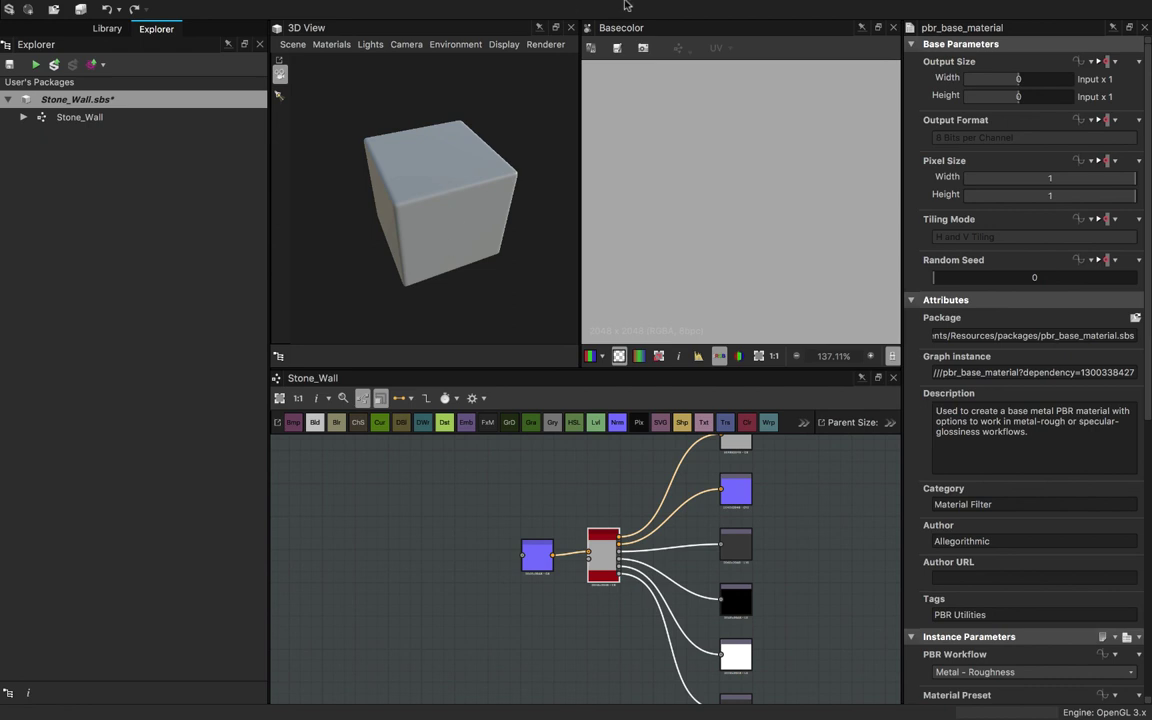
mouse_move(612, 6)
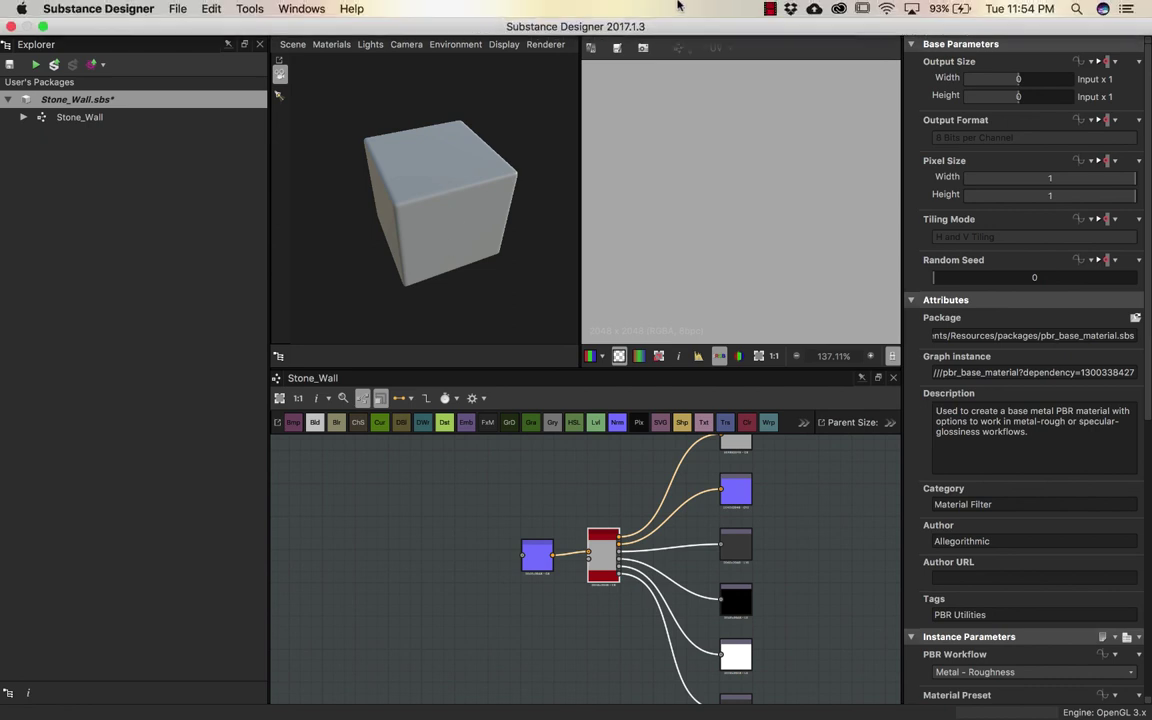
left_click(769, 10)
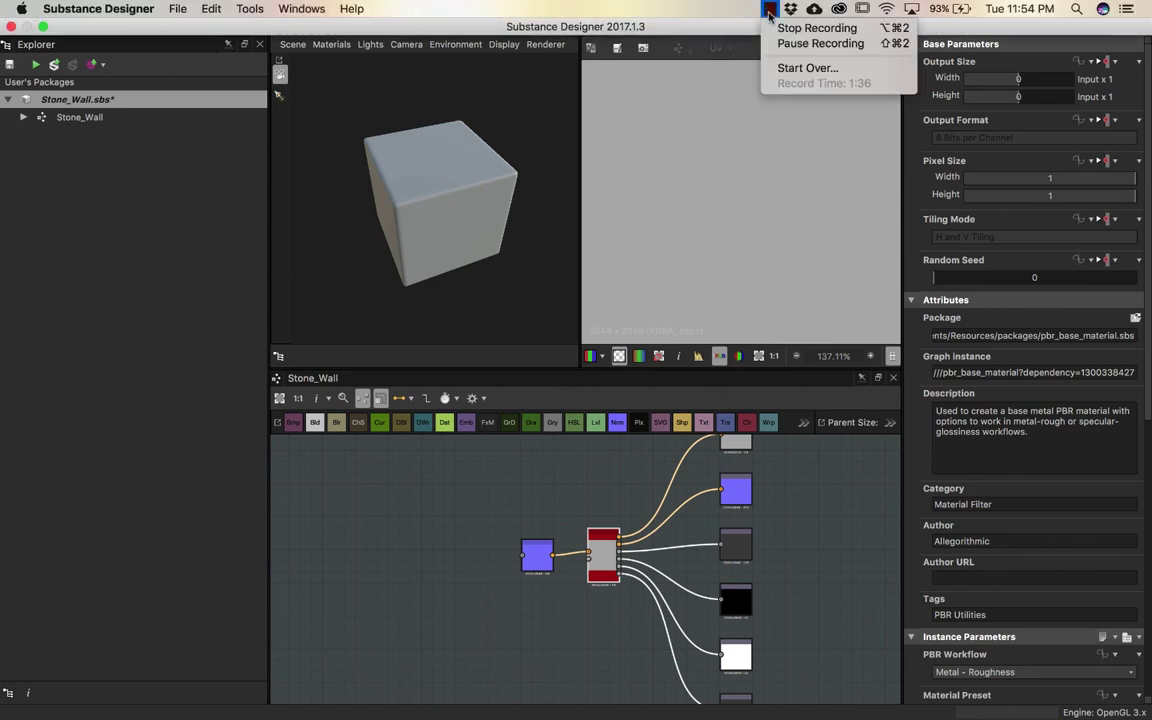
left_click(783, 41)
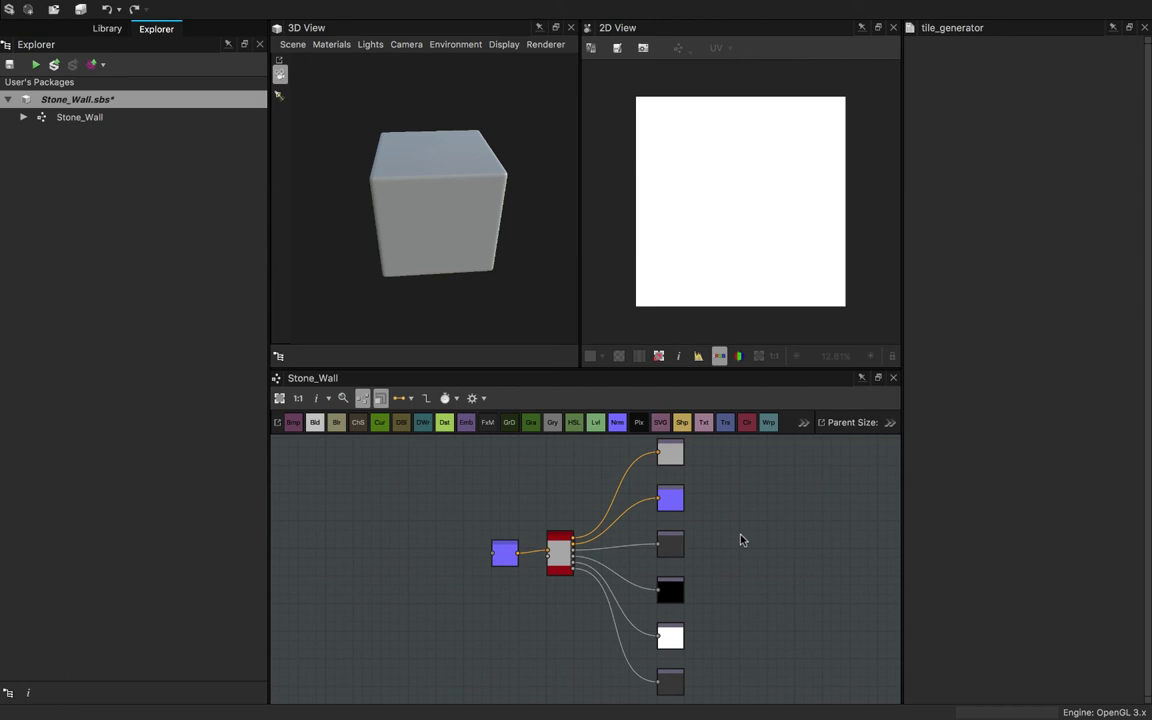
- Add a Tile Generator node to the Stone_Wall graph, in the empty area well before the Normal node
middle_click_drag(433, 526, 550, 527)
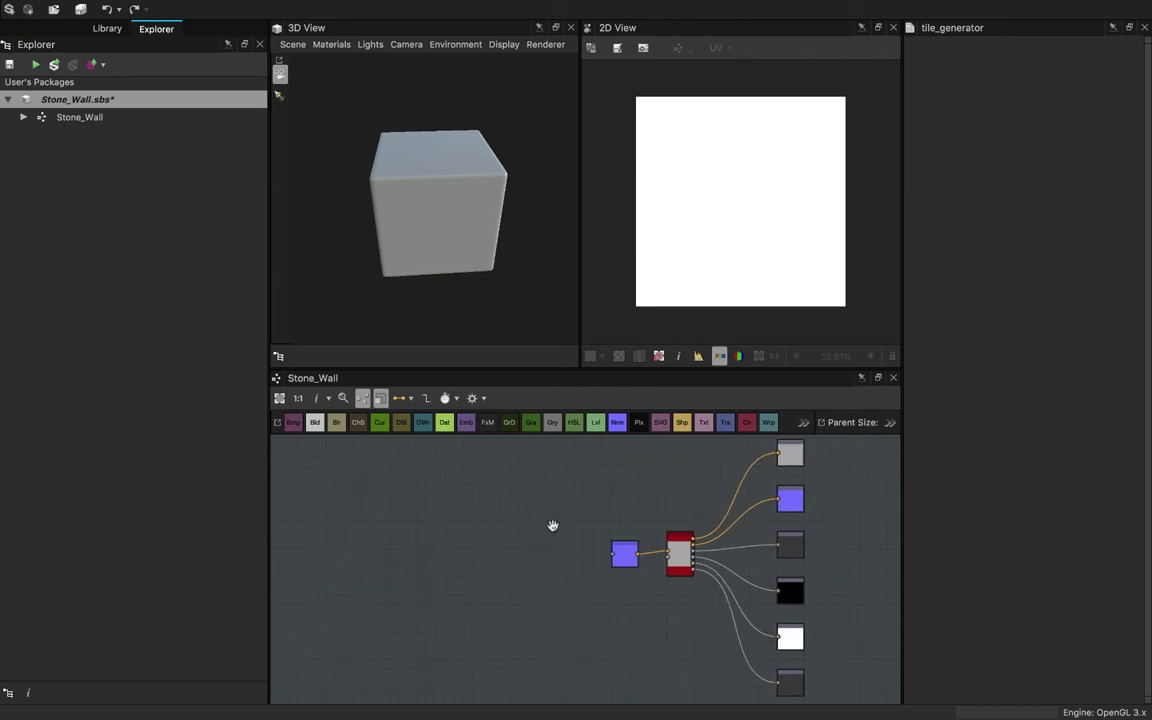
key("space")
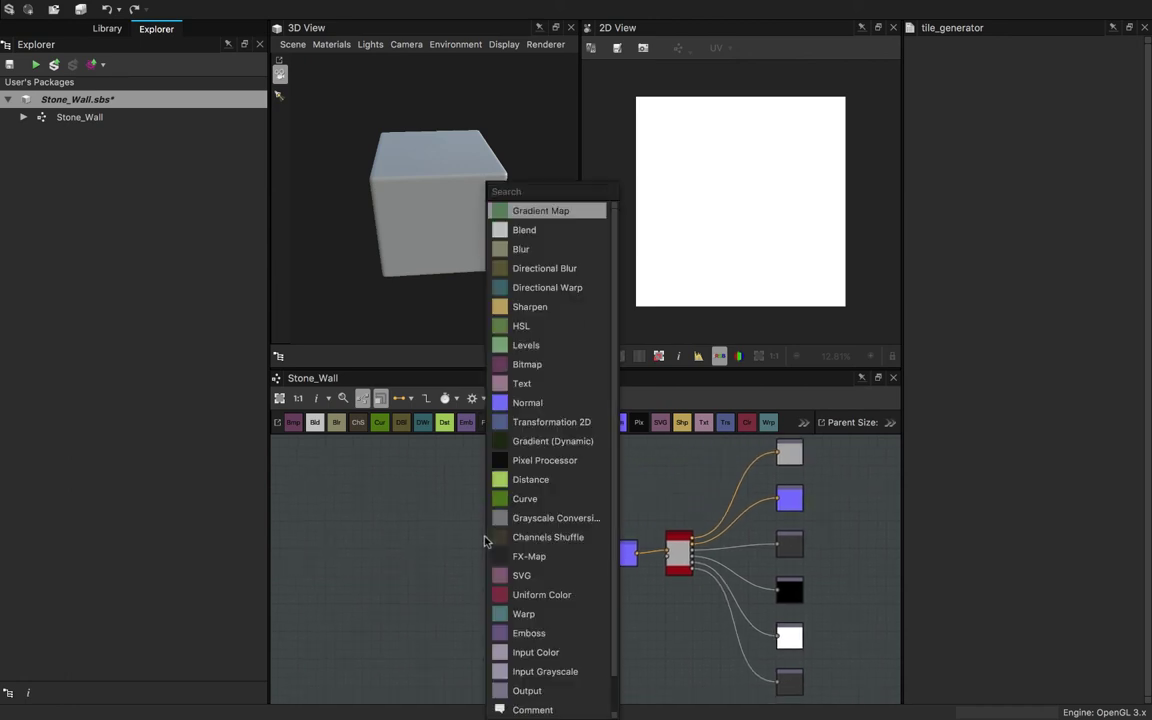
type("til")
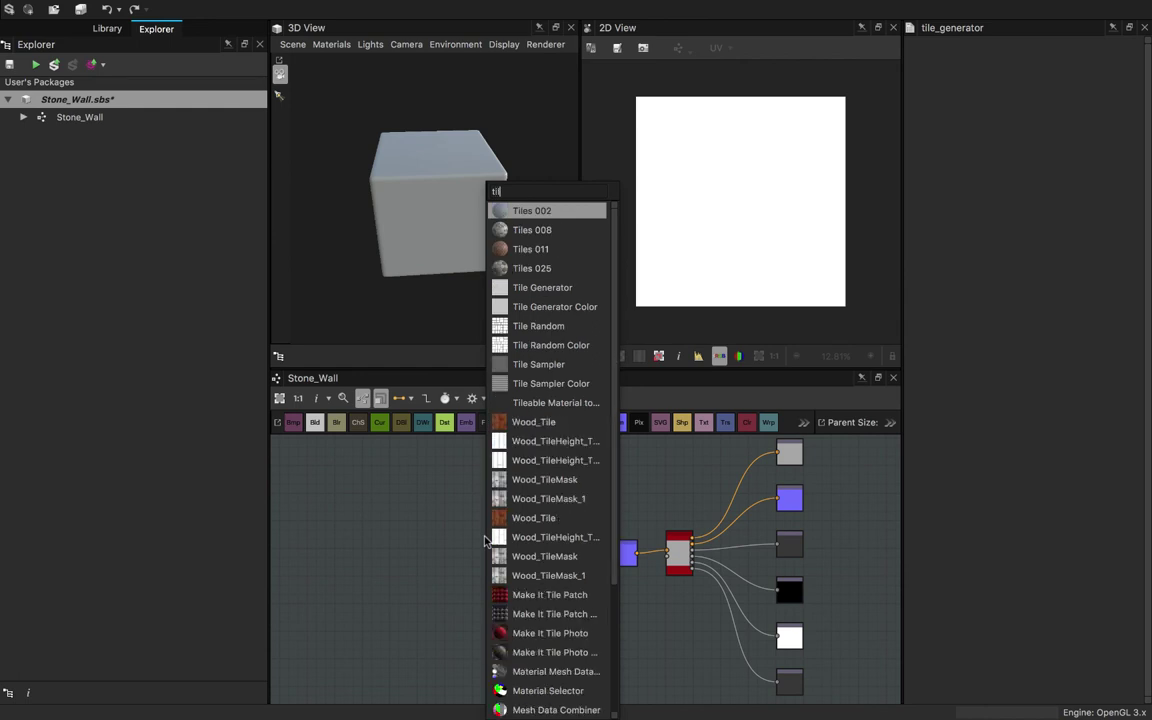
left_click(586, 287)
left_click_drag(481, 541, 454, 541)
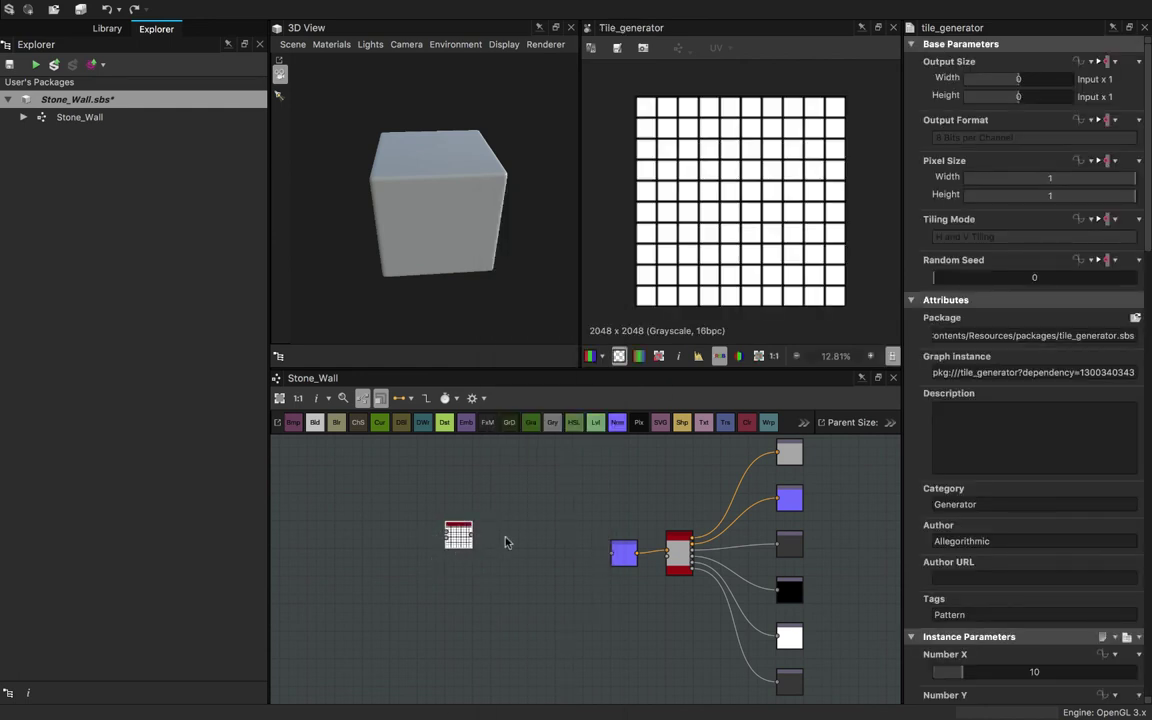
- Change the Tile Generator's pattern type to Disc
scroll(1093, 580, "down", 10)
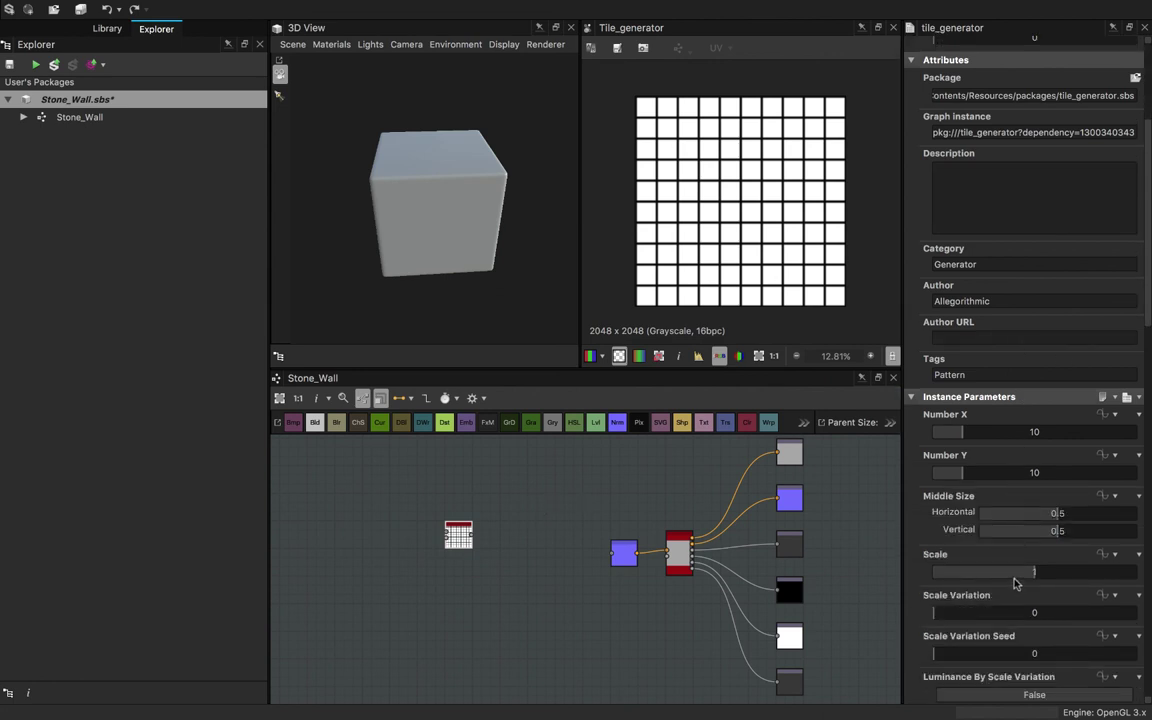
scroll(1013, 581, "down", 10)
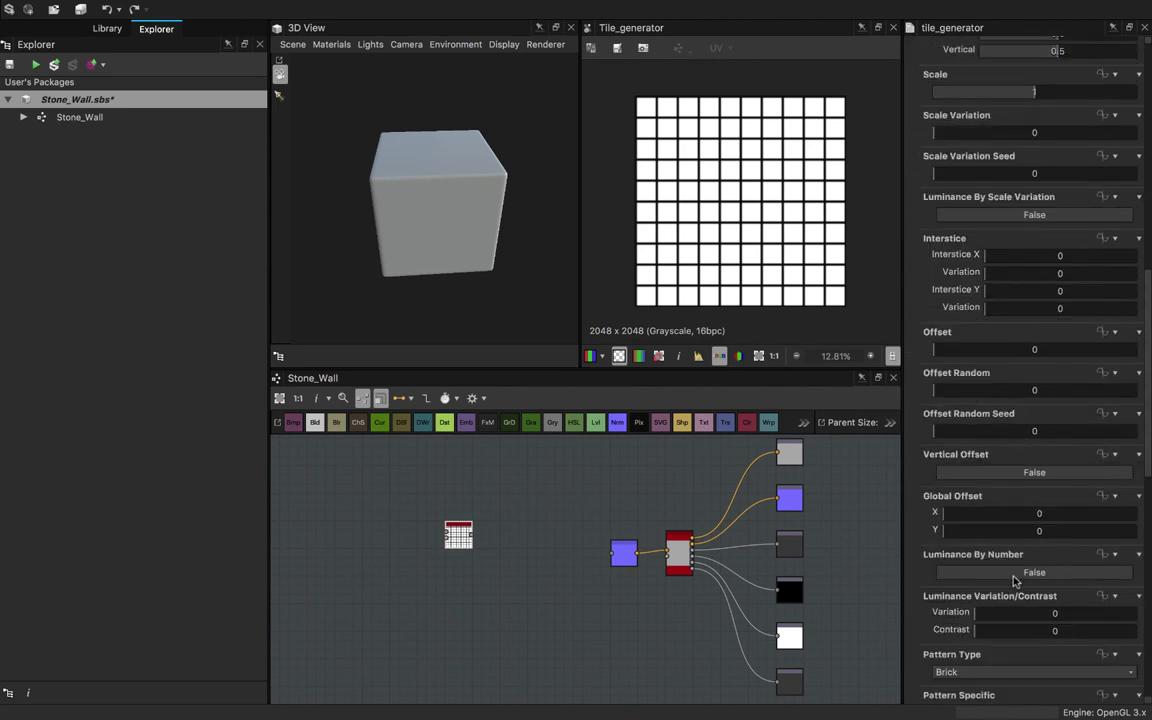
left_click(985, 530)
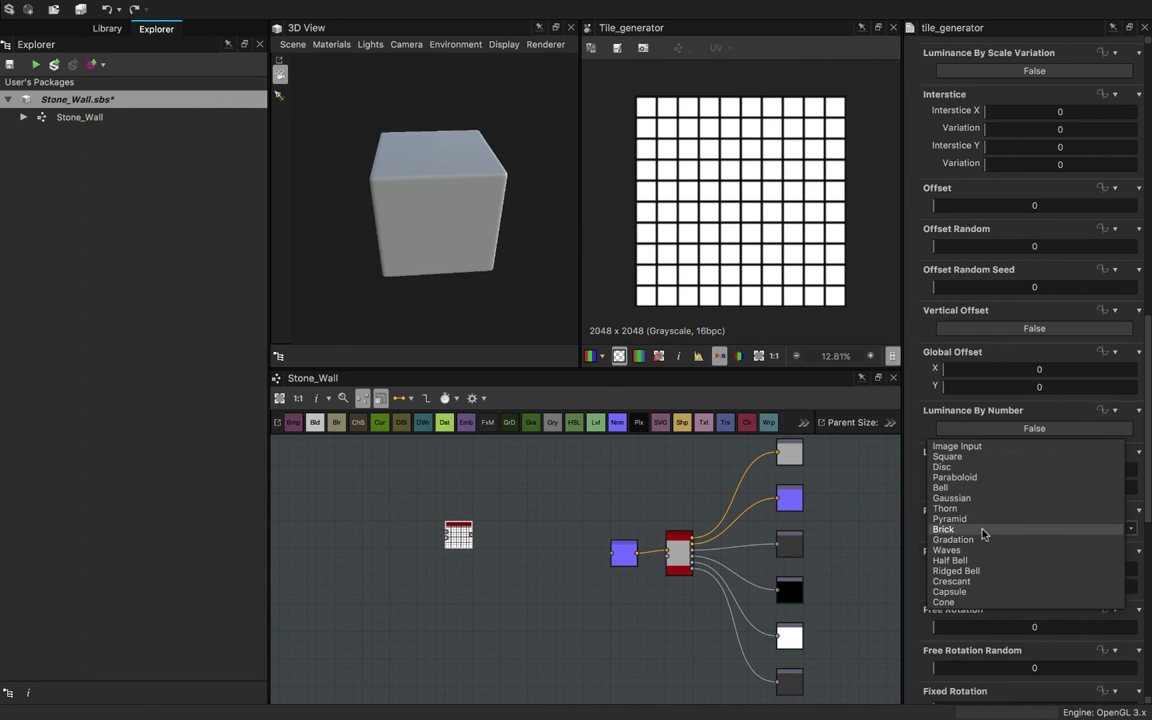
left_click(986, 466)
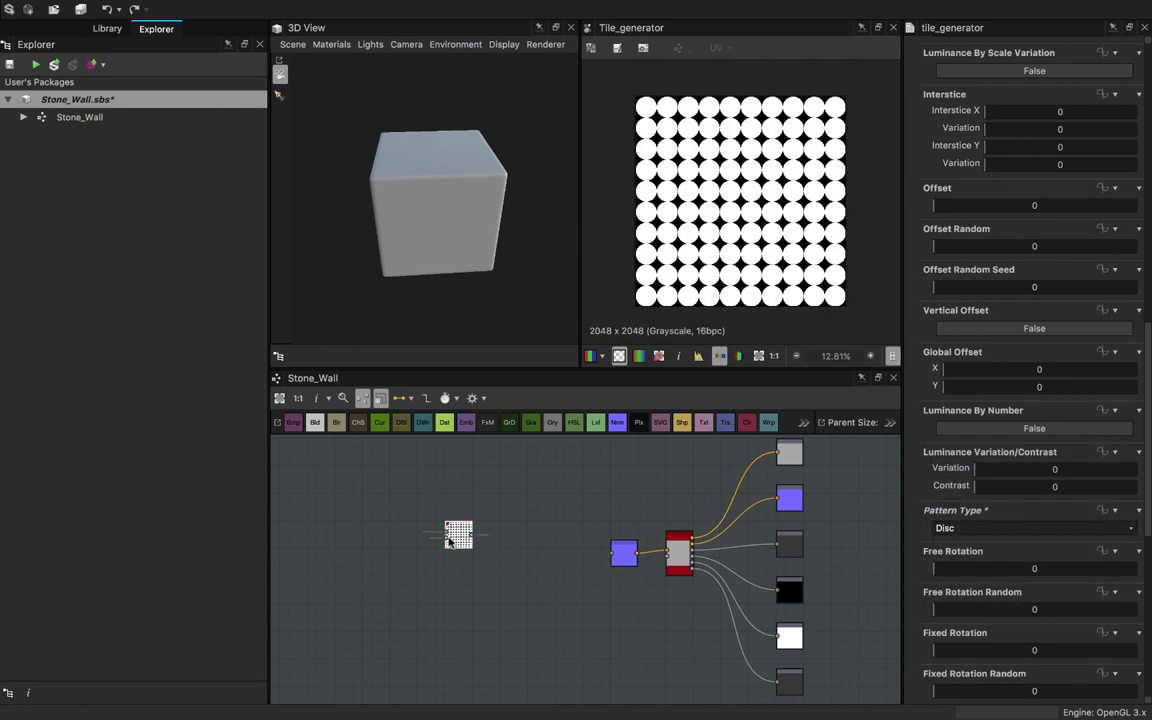
- Move the Tile Generator node farther away from the Normal node to leave room between them
left_click_drag(449, 542, 385, 542)
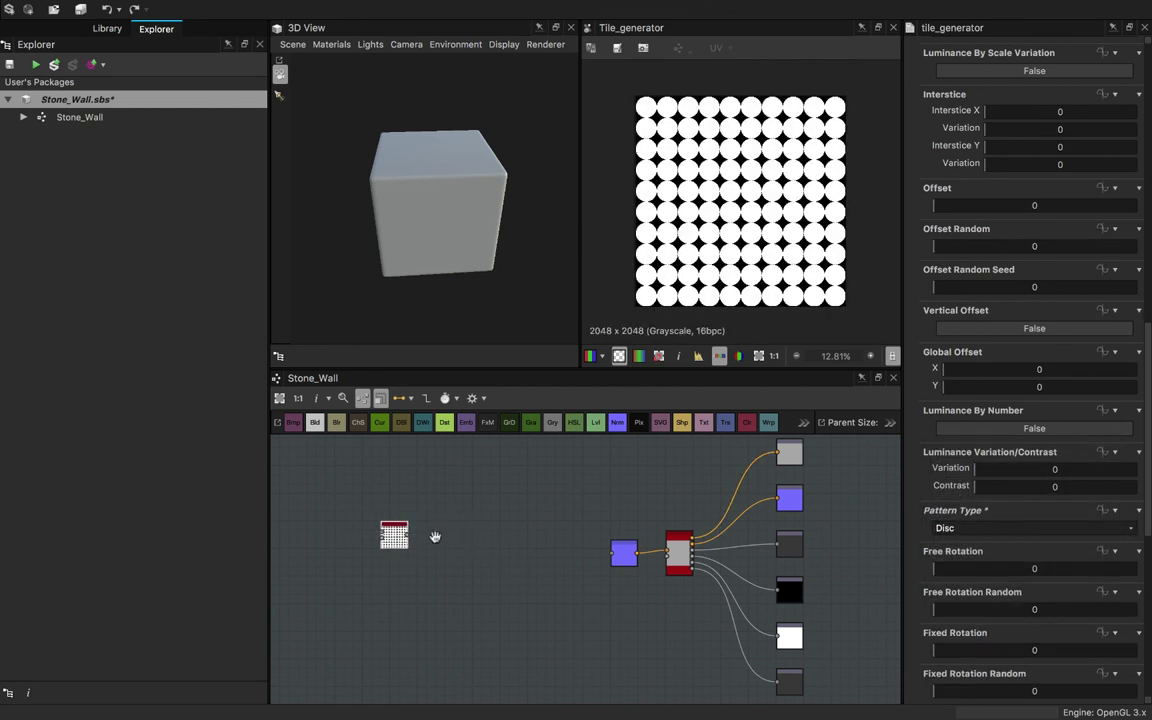
middle_click_drag(437, 537, 566, 523)
left_click_drag(531, 526, 530, 545)
- Raise the Tile Generator's scale to about 1.12 so the discs overlap
scroll(573, 530, "up", 3)
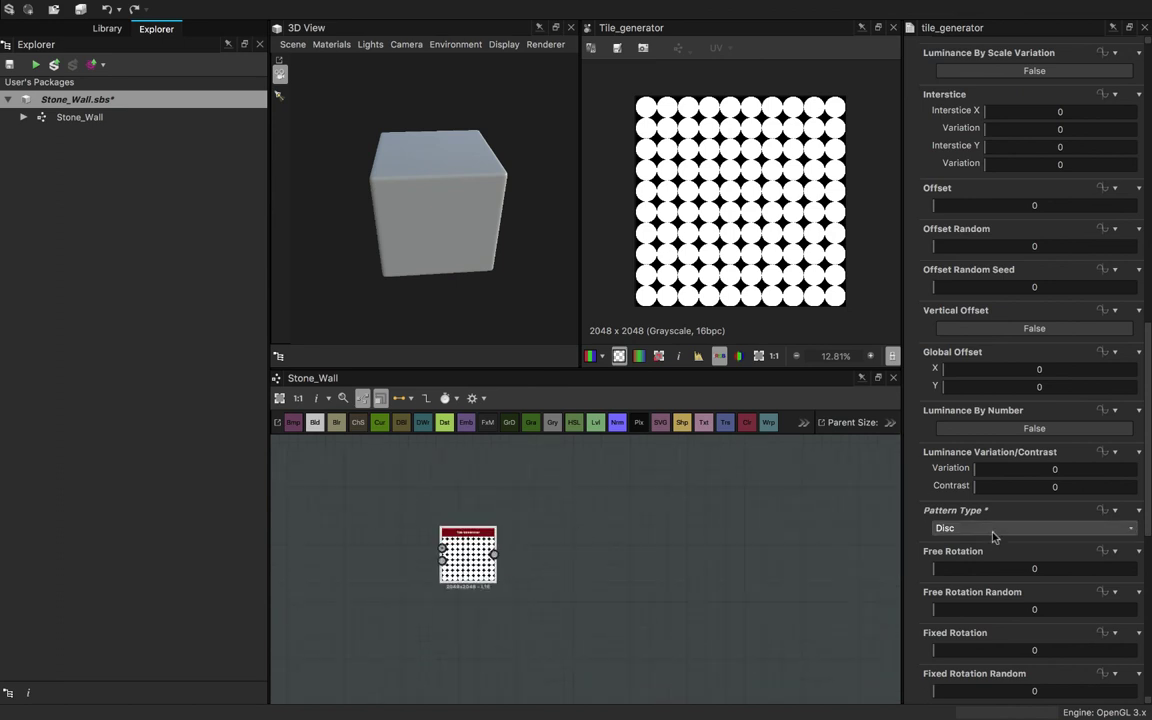
scroll(1008, 553, "up", 2)
scroll(1008, 553, "up", 8)
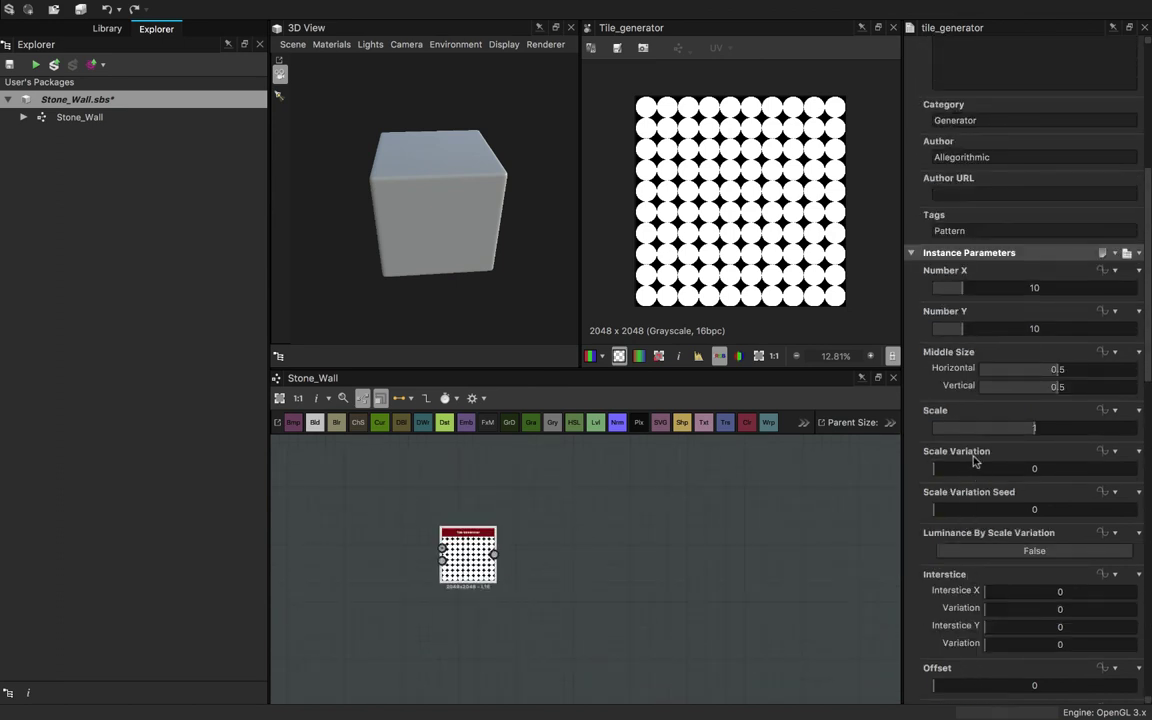
left_click_drag(1033, 430, 1047, 436)
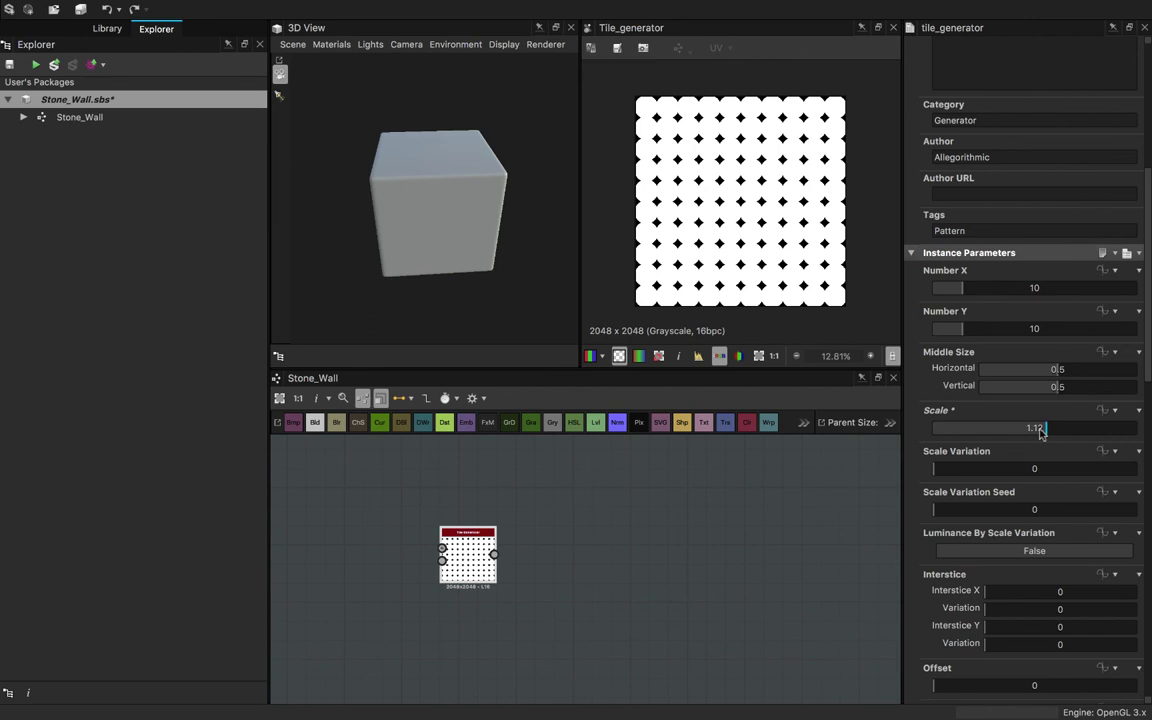
- Set the Tile Generator's scale to 1 and its scale variation to 0.5 so the discs differ in size
left_click_drag(1042, 432, 1034, 432)
left_click_drag(938, 472, 1035, 476)
scroll(1034, 478, "down", 3)
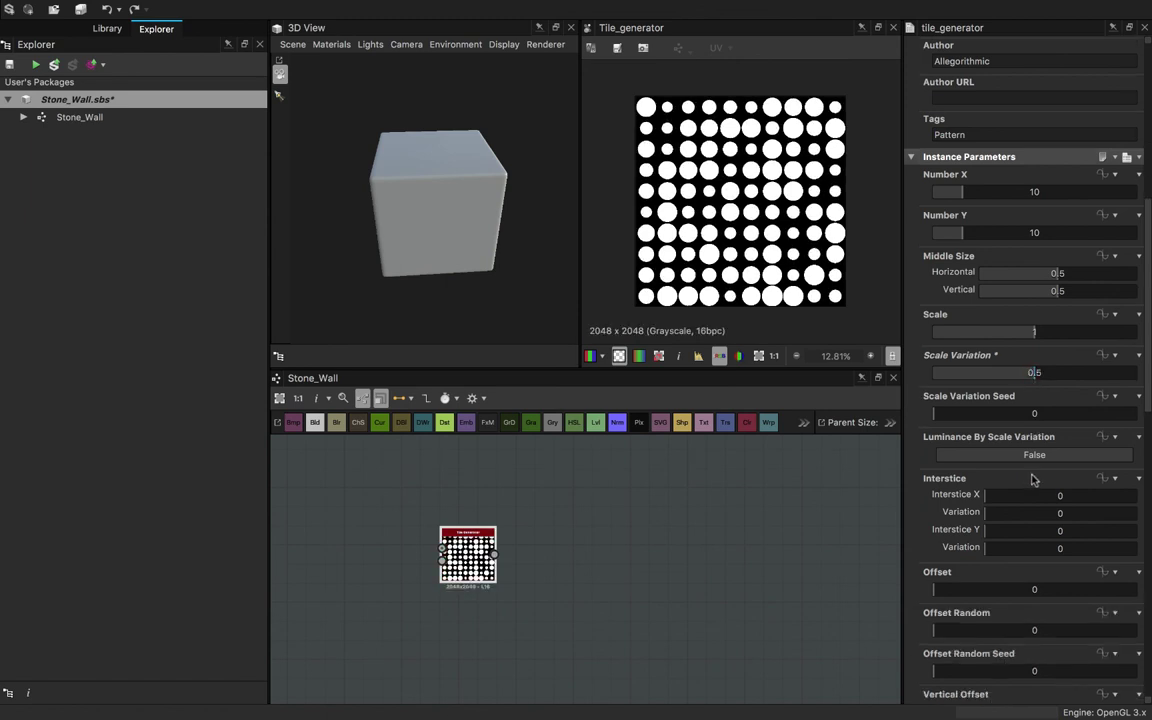
scroll(1034, 480, "down", 2)
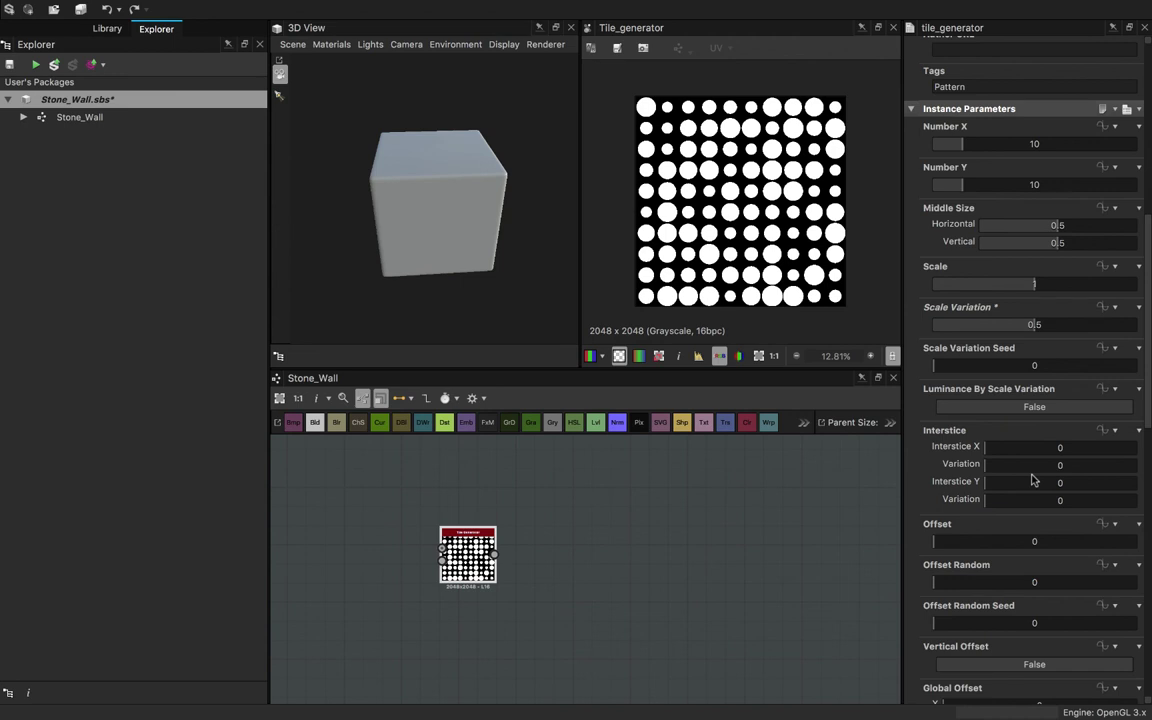
left_click(996, 409)
left_click(996, 409)
- Set the Tile Generator's offset random to 0.36 and its offset to 0.7 to stagger the disc rows
scroll(995, 420, "down", 2)
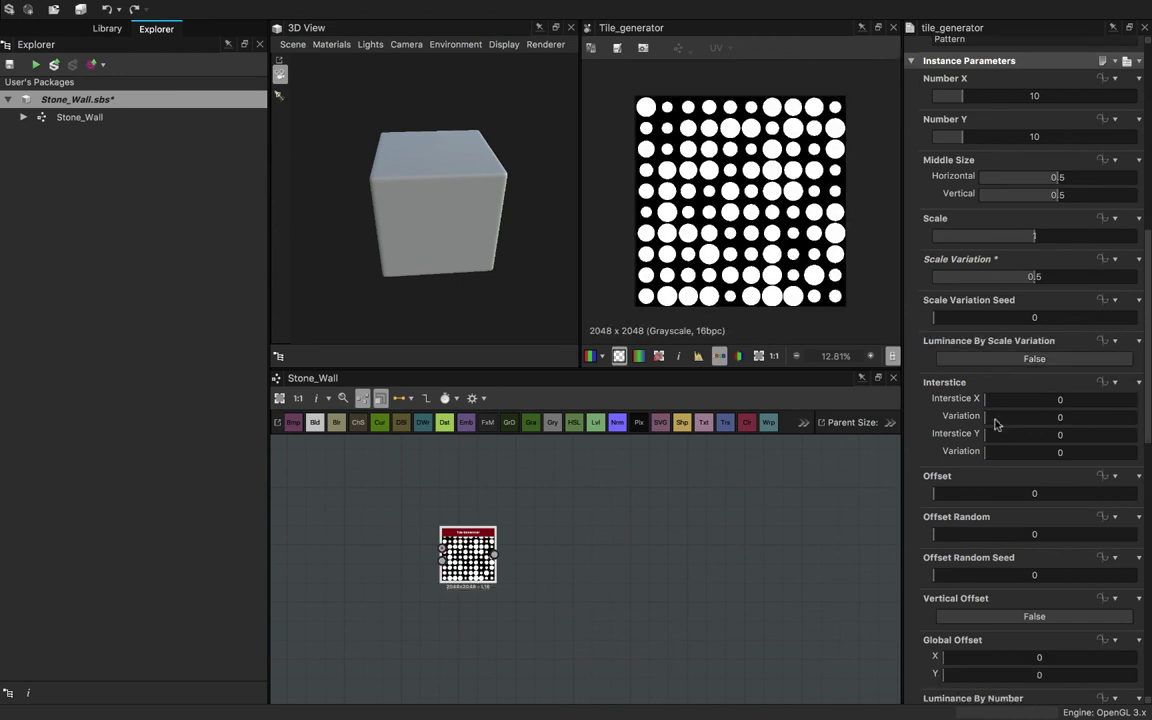
scroll(995, 424, "down", 4)
scroll(988, 437, "down", 2)
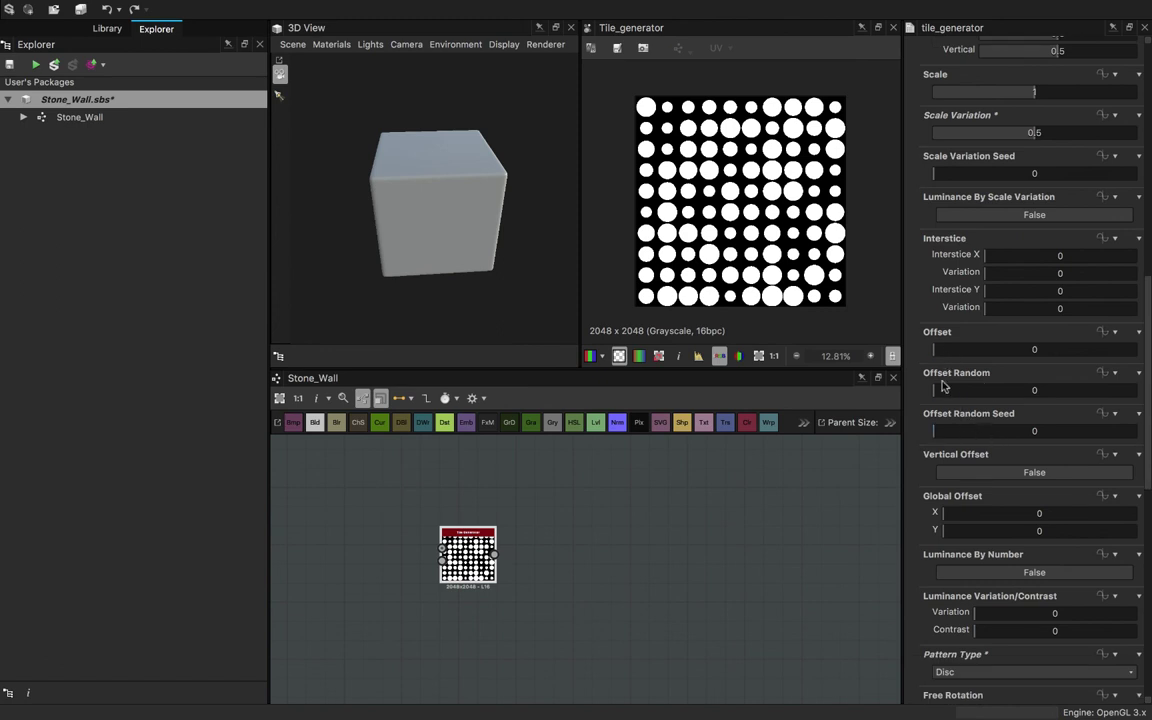
left_click(965, 390)
left_click_drag(965, 390, 1006, 390)
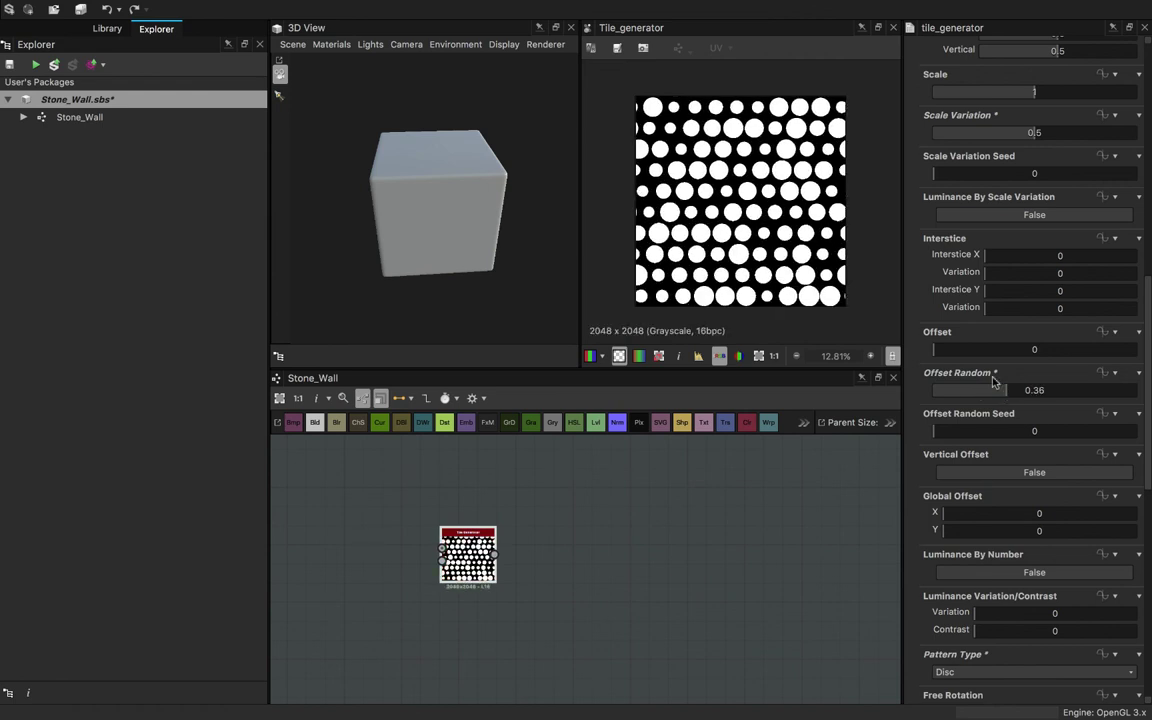
left_click_drag(949, 358, 979, 355)
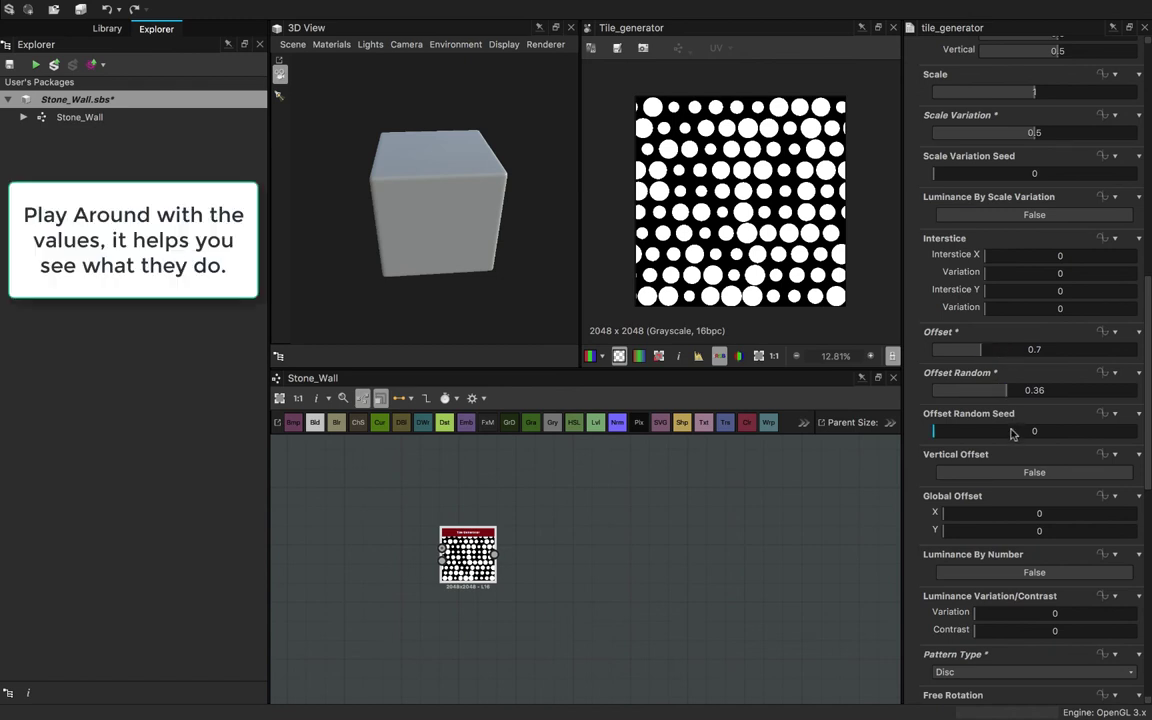
- Set the Tile Generator's luminance variation to 0.75 to give the discs different grey values
scroll(1008, 441, "down", 2)
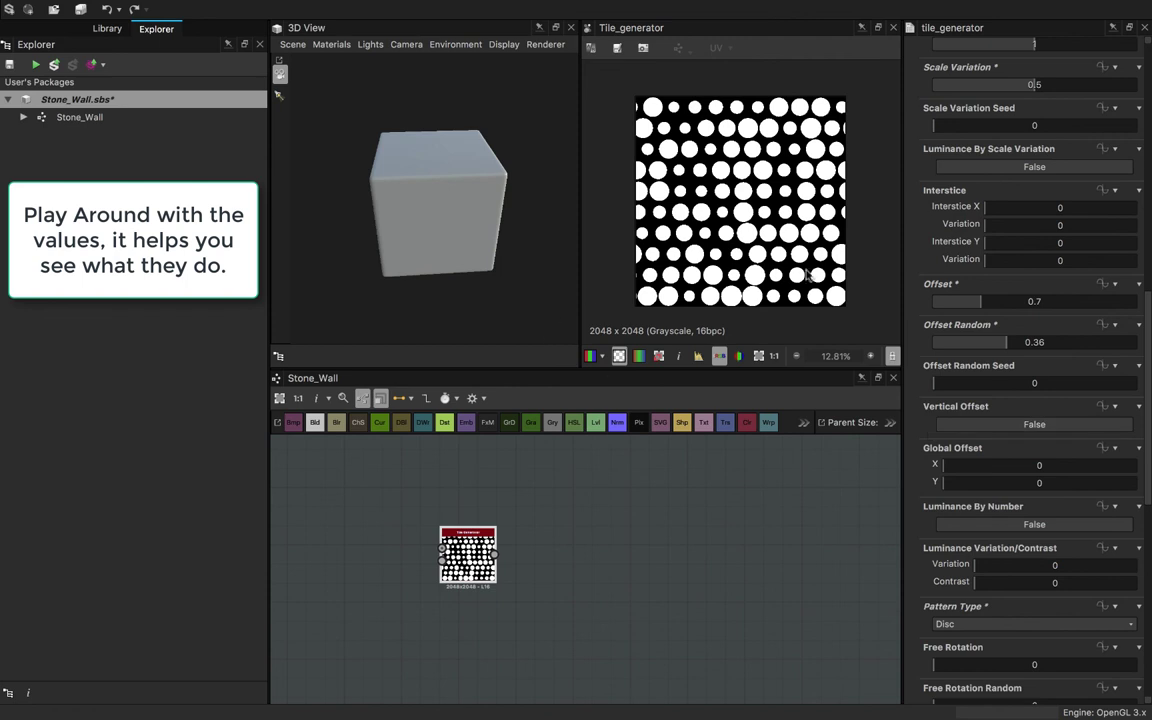
scroll(968, 436, "down", 8)
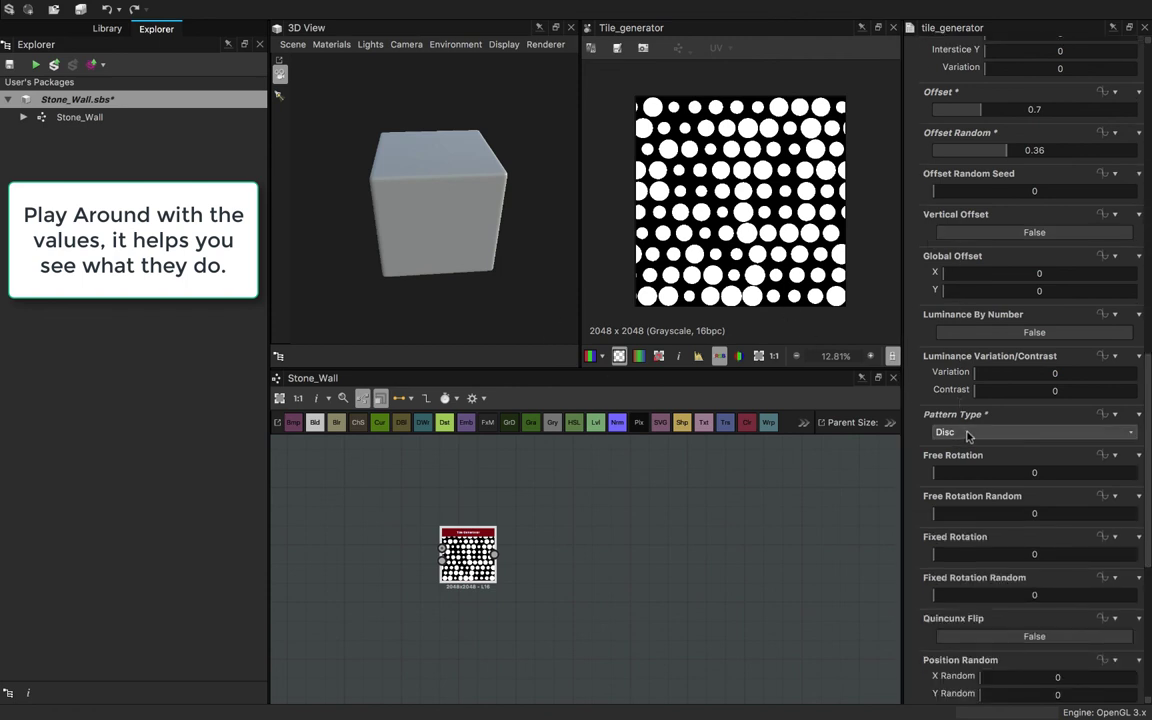
scroll(968, 434, "down", 6)
scroll(962, 430, "down", 8)
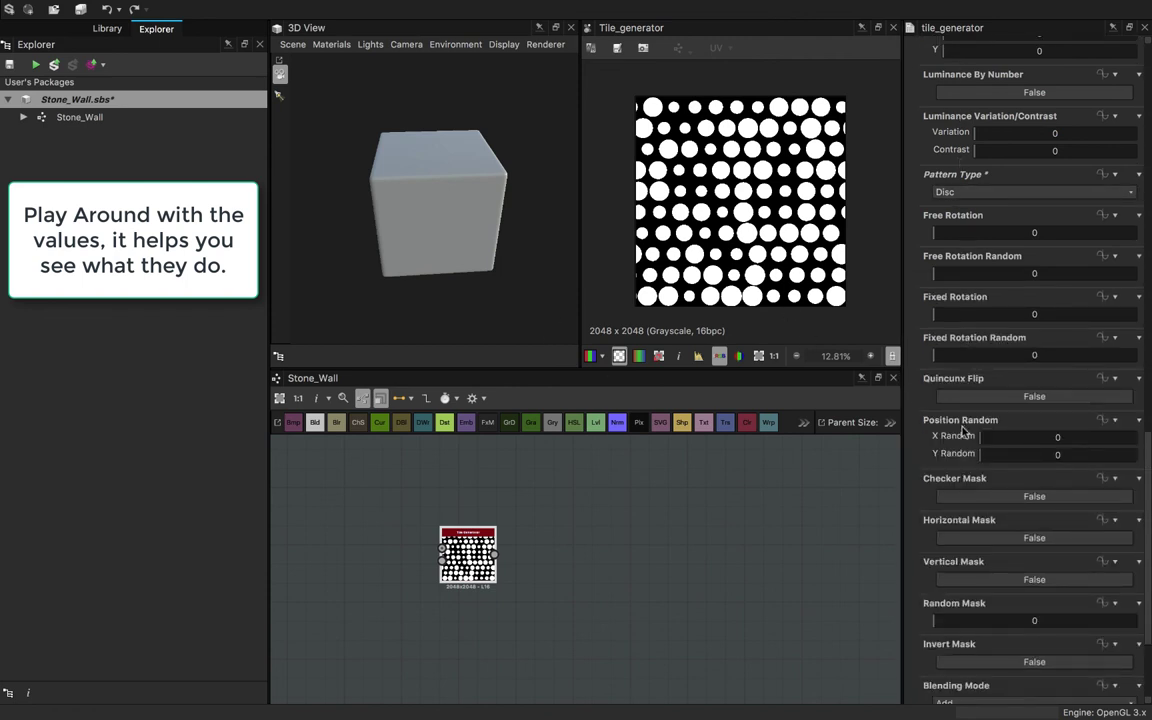
scroll(952, 521, "down", 3)
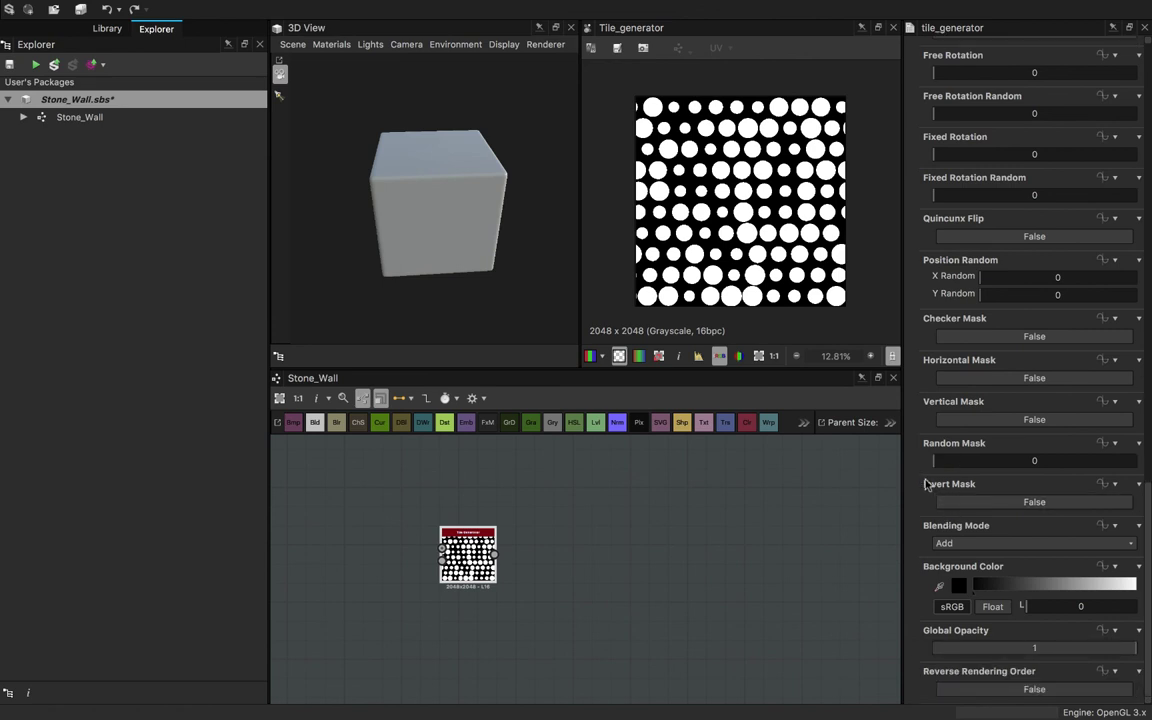
scroll(1003, 311, "up", 10)
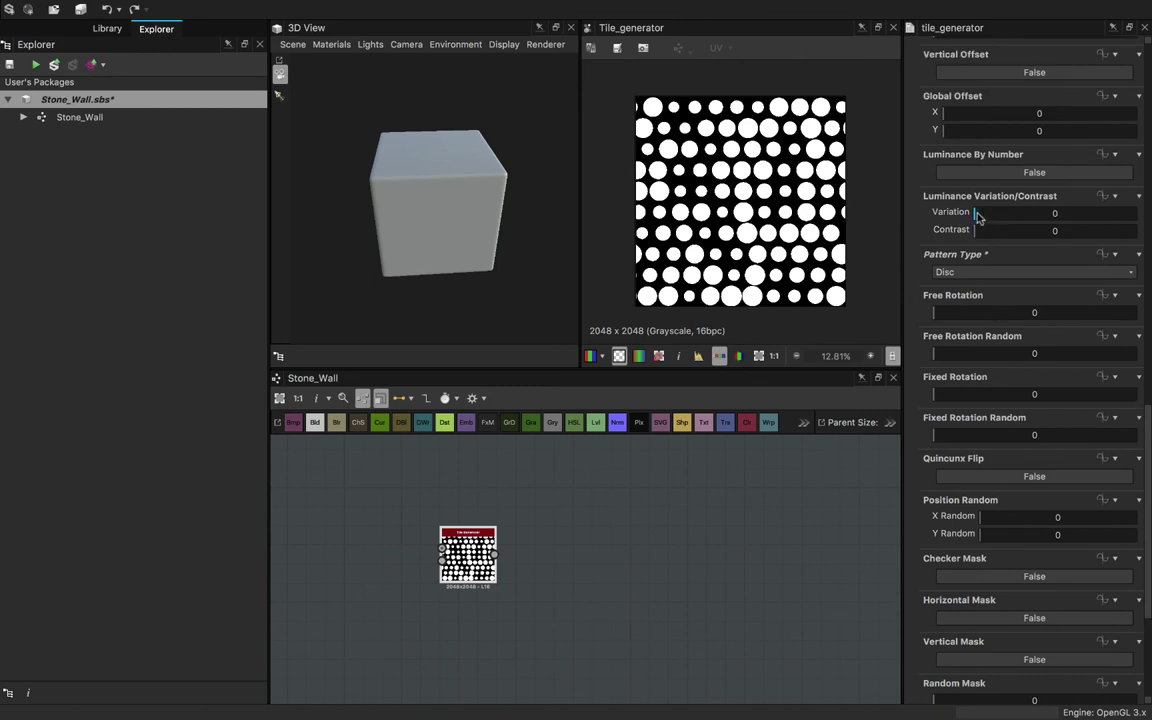
left_click_drag(977, 214, 1095, 231)
- Set the Tile Generator's position random to 1.64 in X and 2.36 in Y, and its random mask to 0.1
scroll(1049, 285, "down", 3)
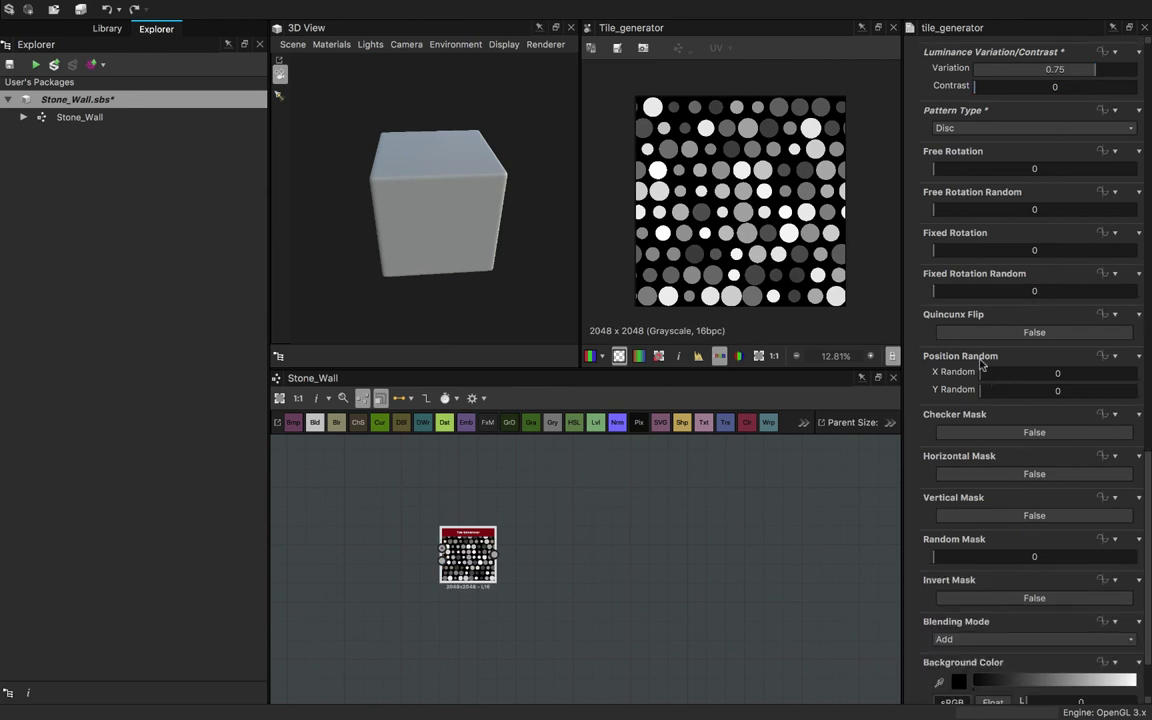
left_click_drag(980, 373, 1016, 391)
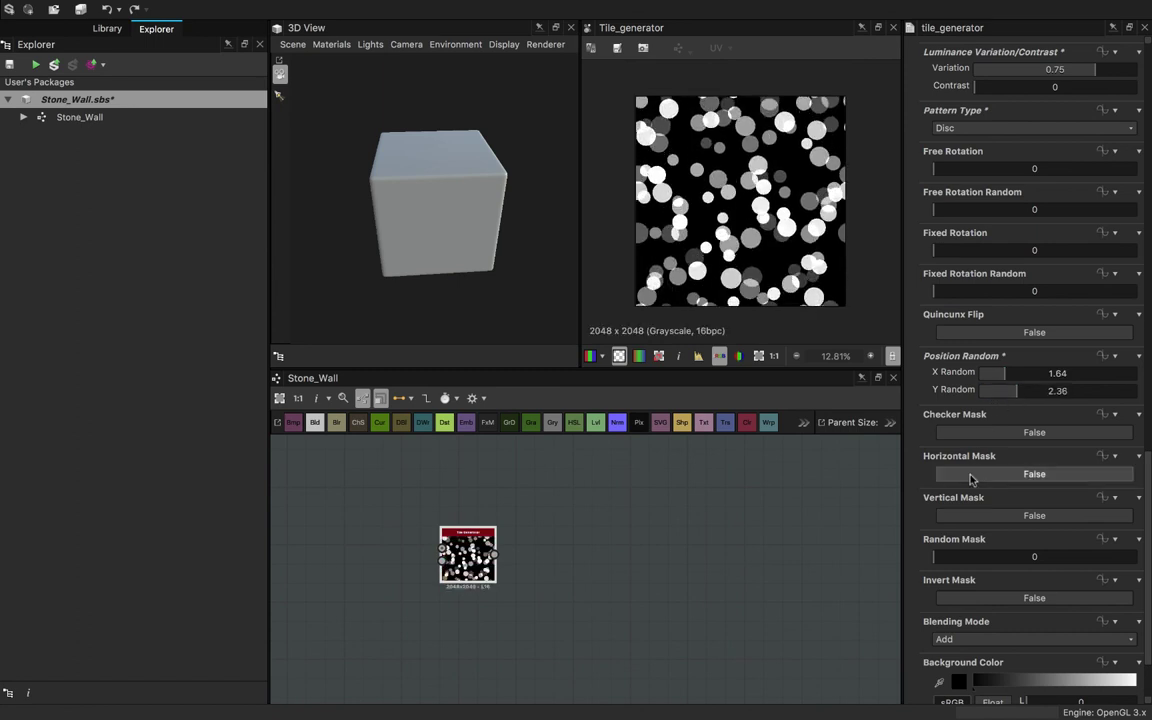
left_click(950, 558)
left_click_drag(950, 558, 953, 558)
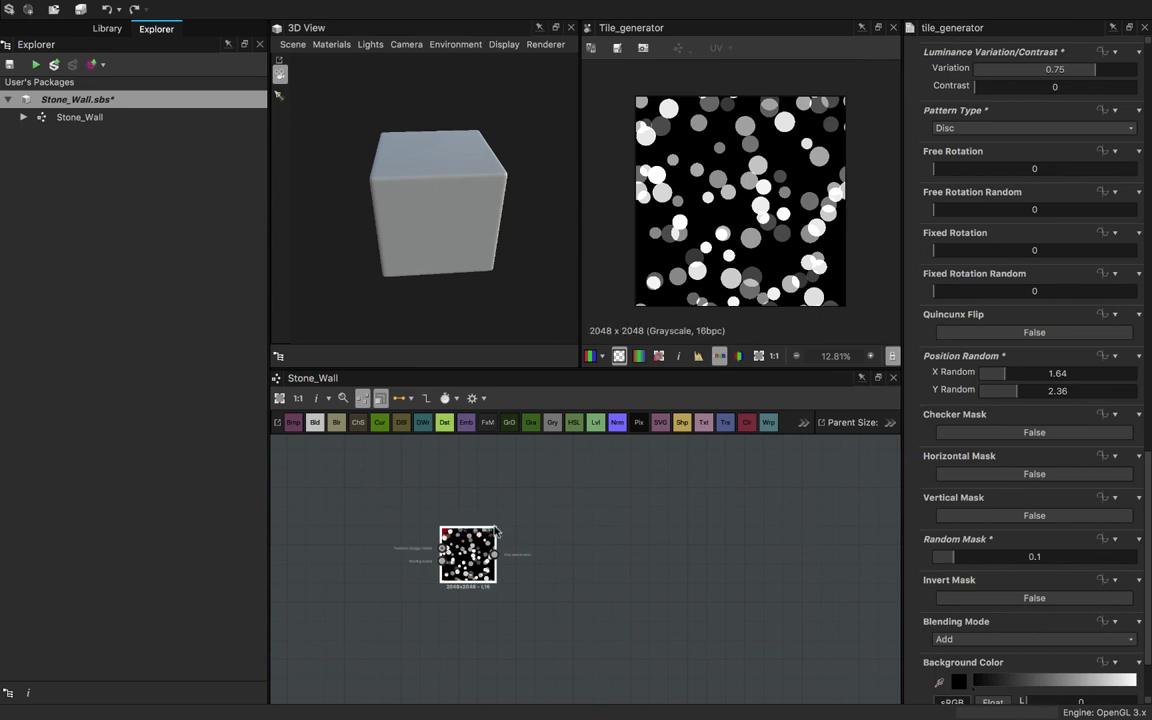
- Add a Distance node beside the Tile Generator and feed the Tile Generator's output into both its mask and source inputs
left_click(587, 533)
key("space")
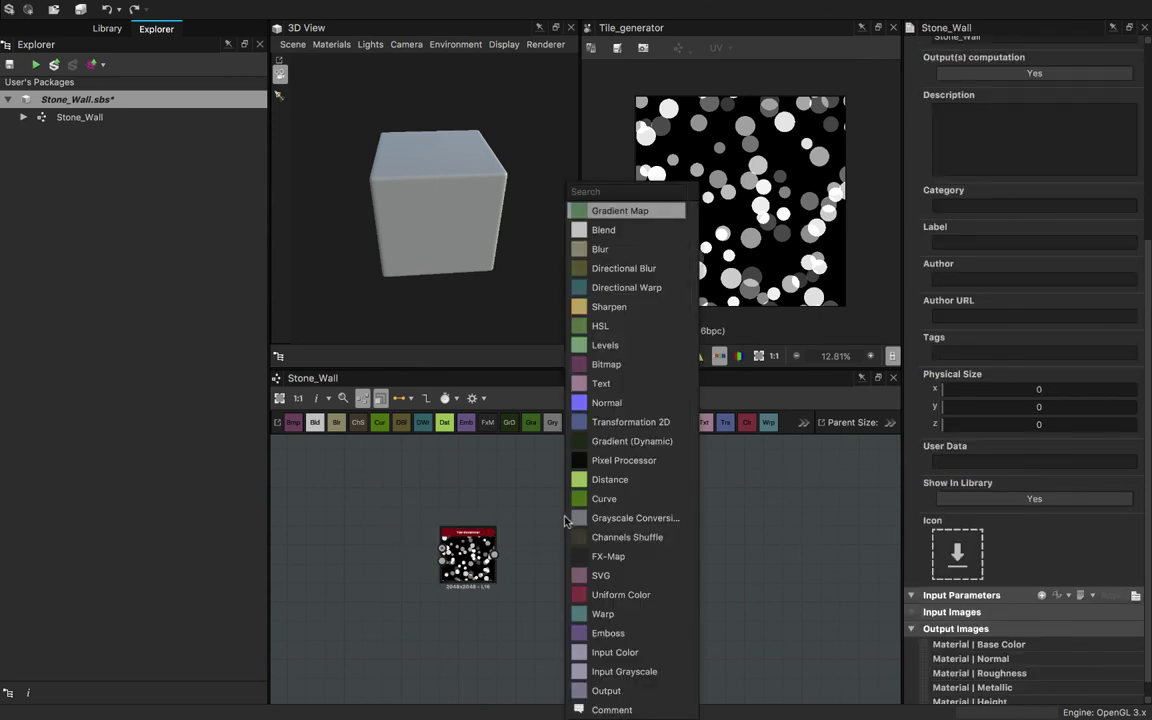
type("dis")
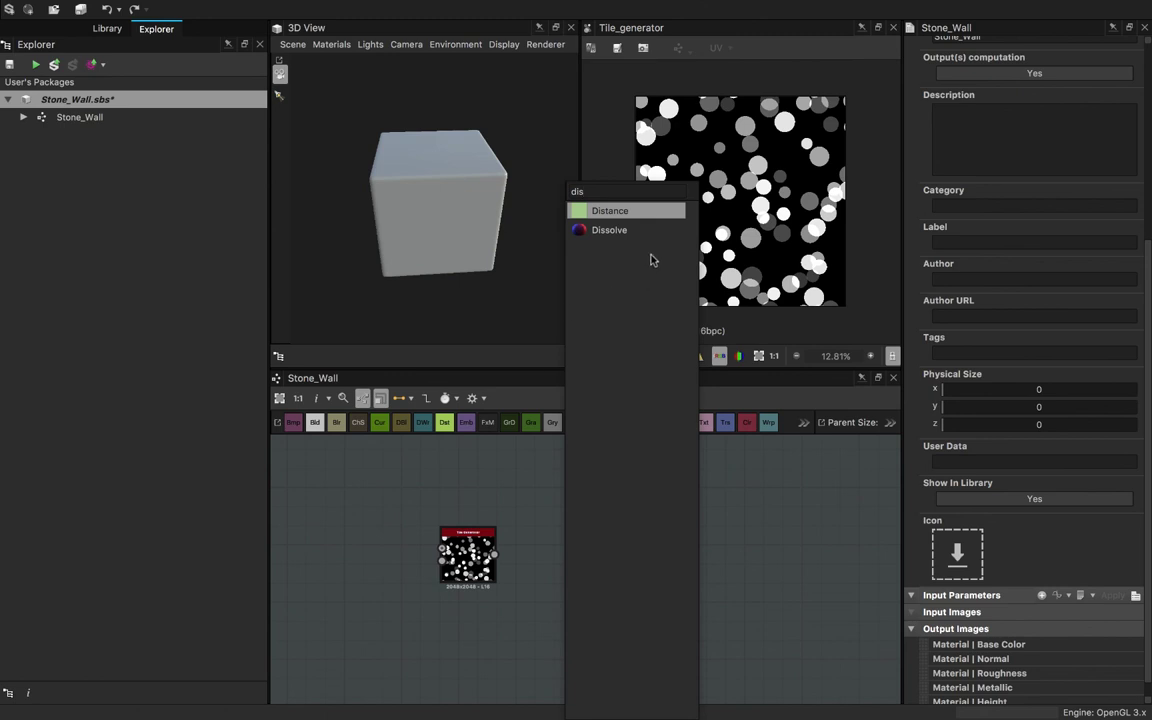
left_click(658, 219)
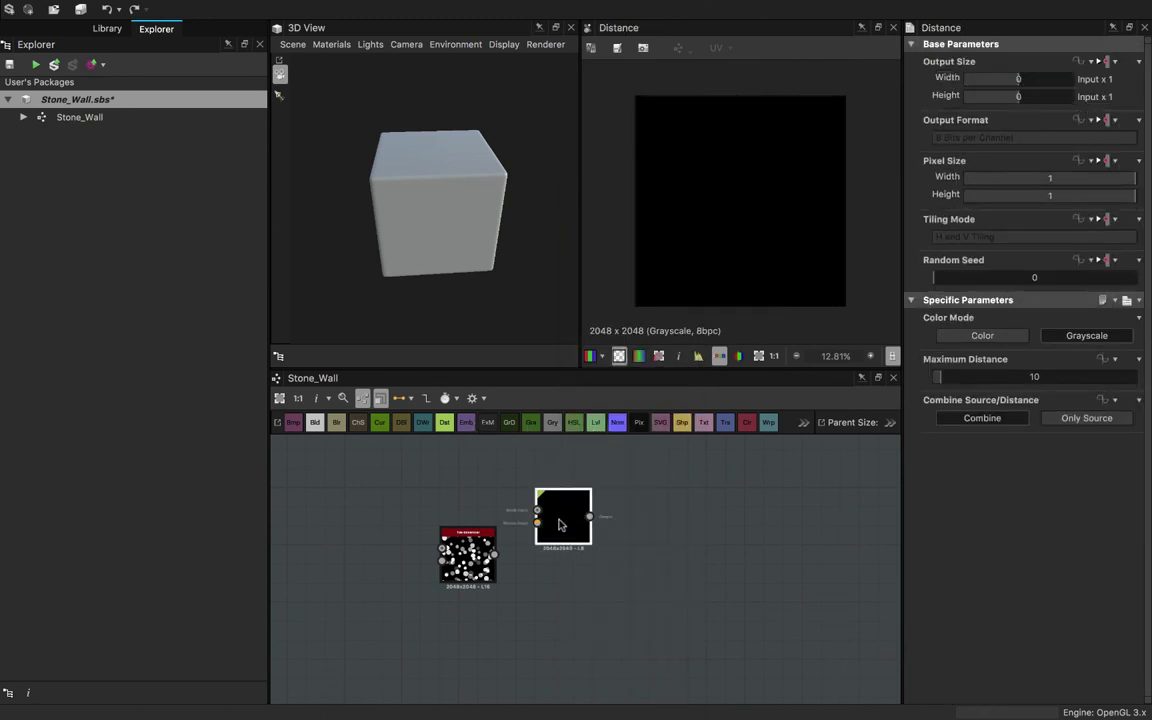
left_click_drag(560, 522, 540, 553)
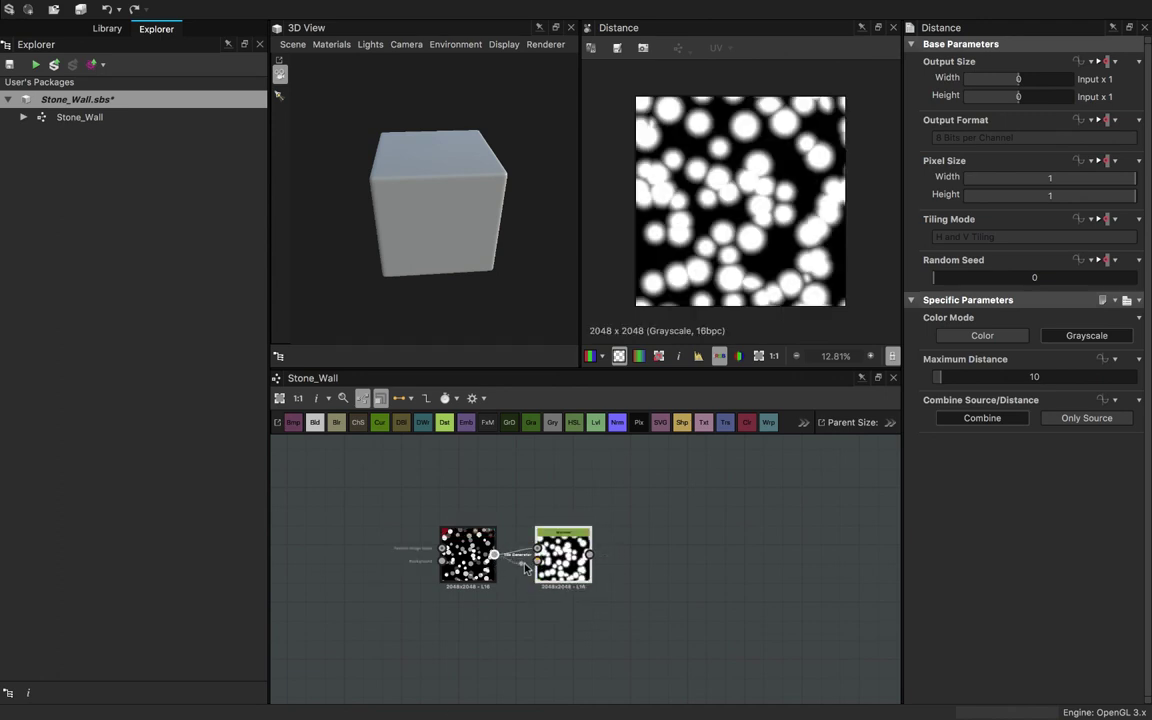
left_click_drag(541, 568, 541, 565)
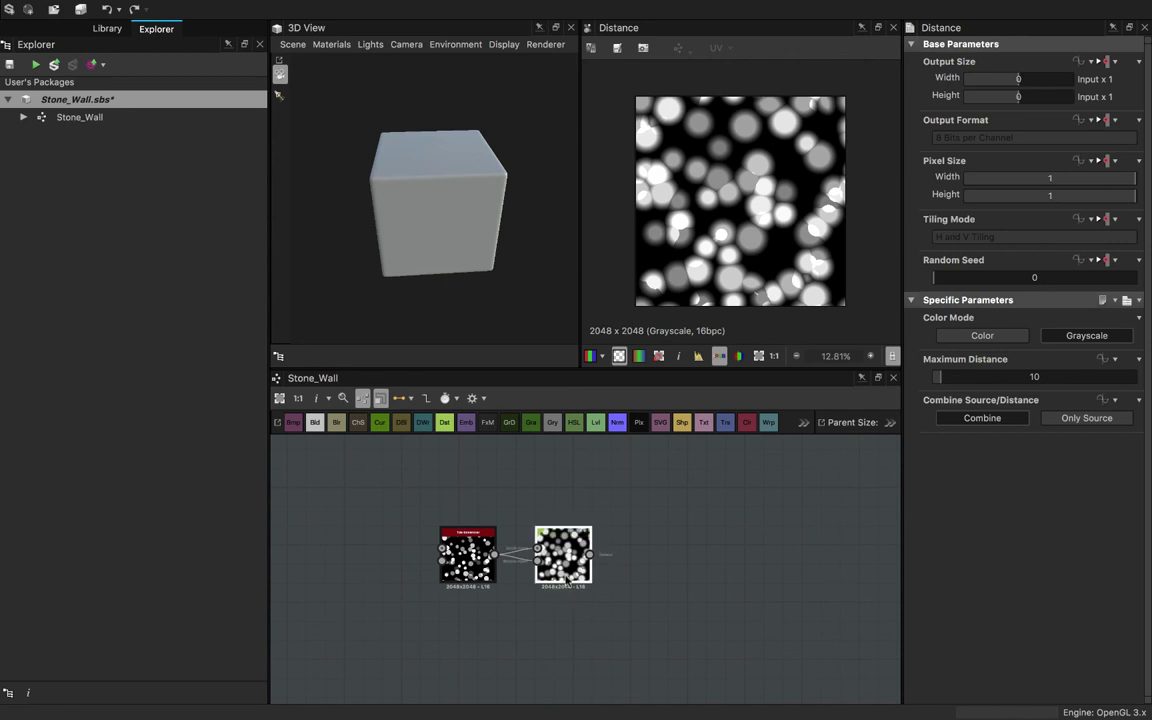
- Set the Distance node to Only Source and its maximum distance to 256
left_click(1079, 421)
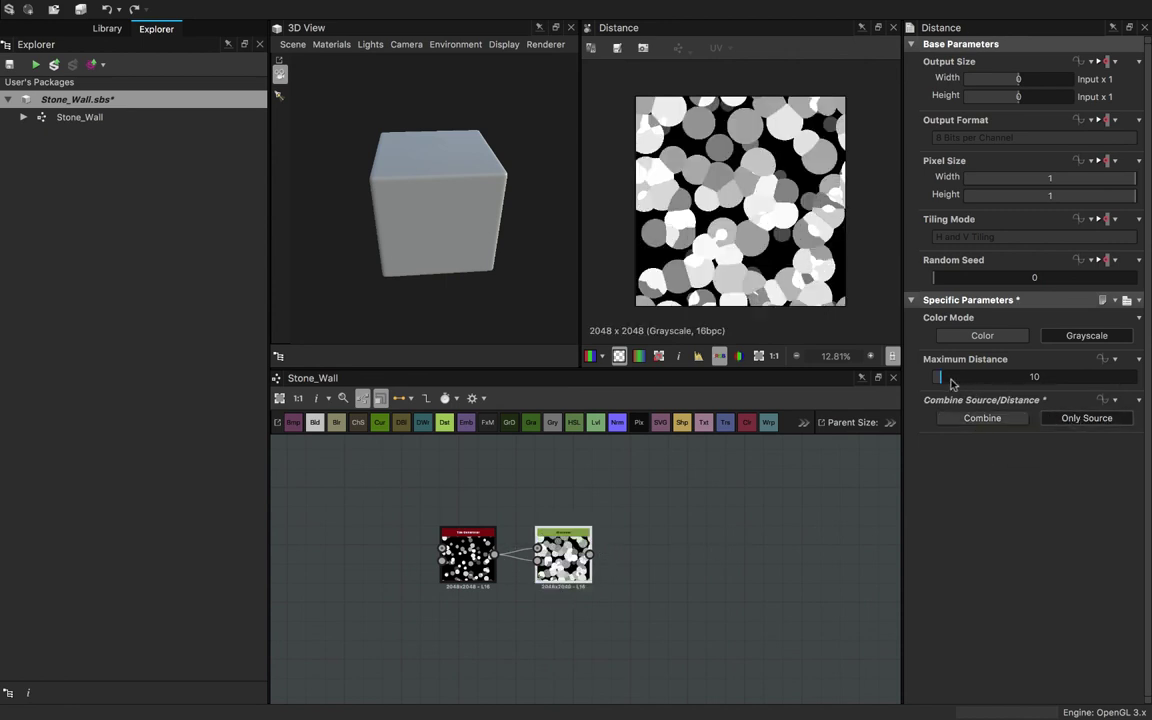
left_click_drag(951, 383, 1148, 400)
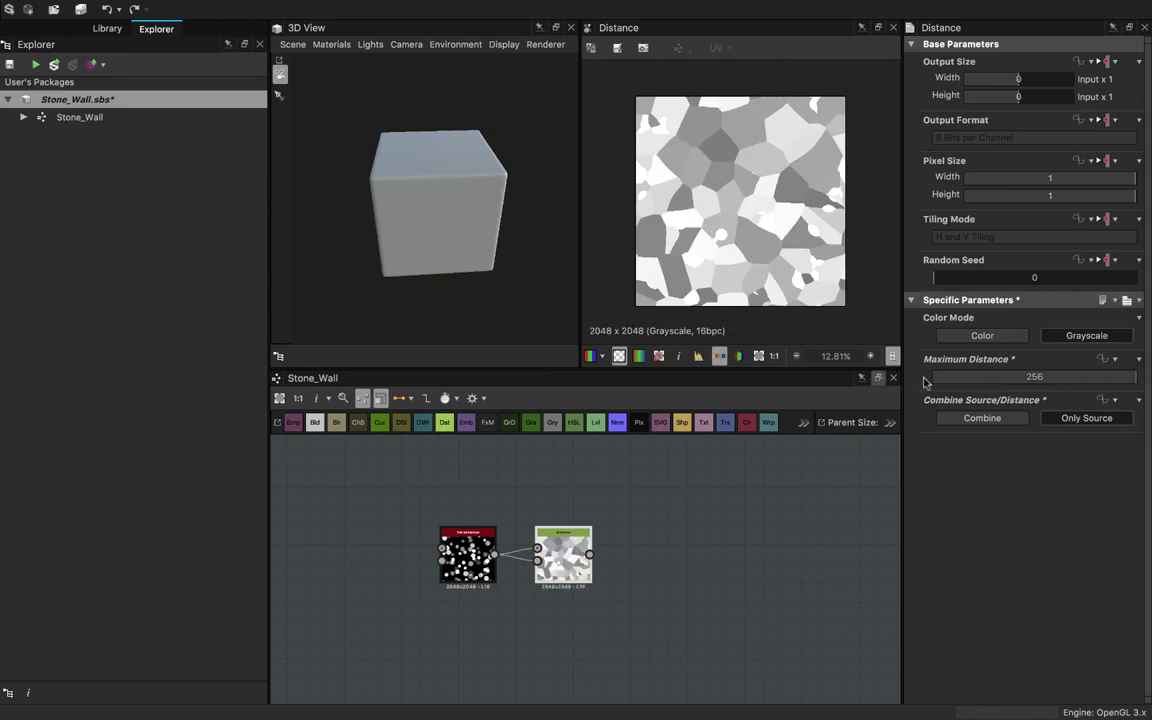
left_click_drag(926, 383, 1149, 396)
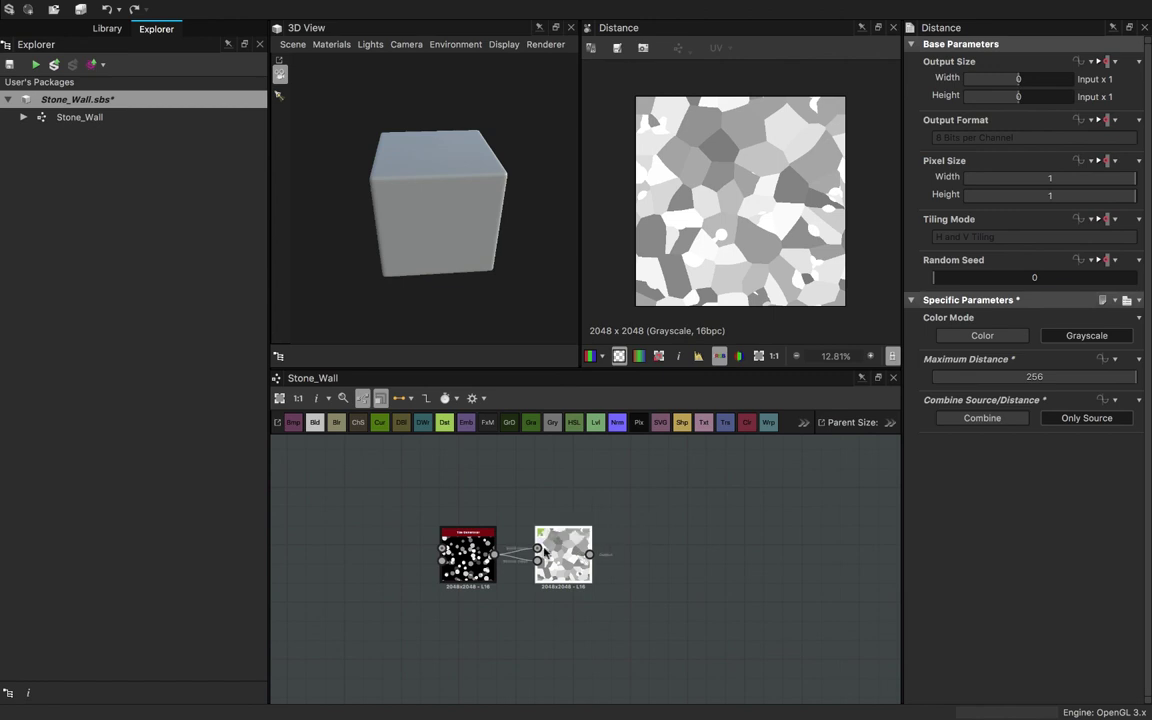
- Set the Tile Generator's scale to 1.18 and its scale variation to 1 while previewing the Distance result
scroll(558, 548, "up", 2)
scroll(680, 207, "up", 3)
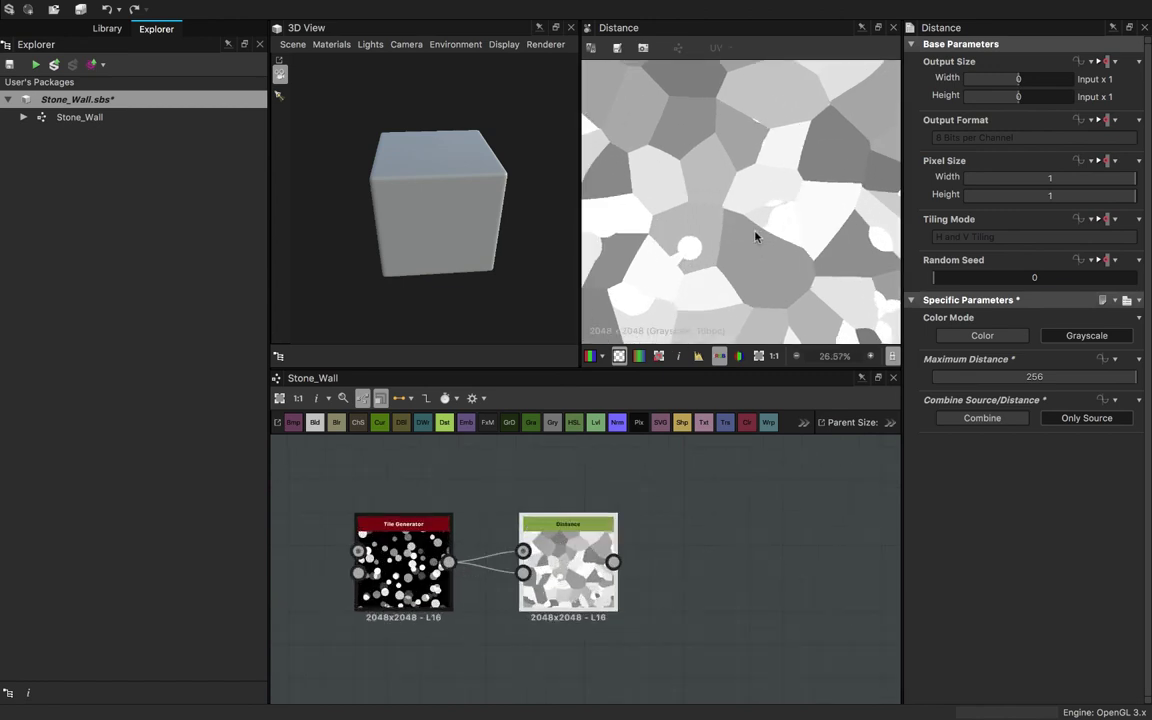
scroll(728, 247, "down", 1)
scroll(715, 248, "up", 2)
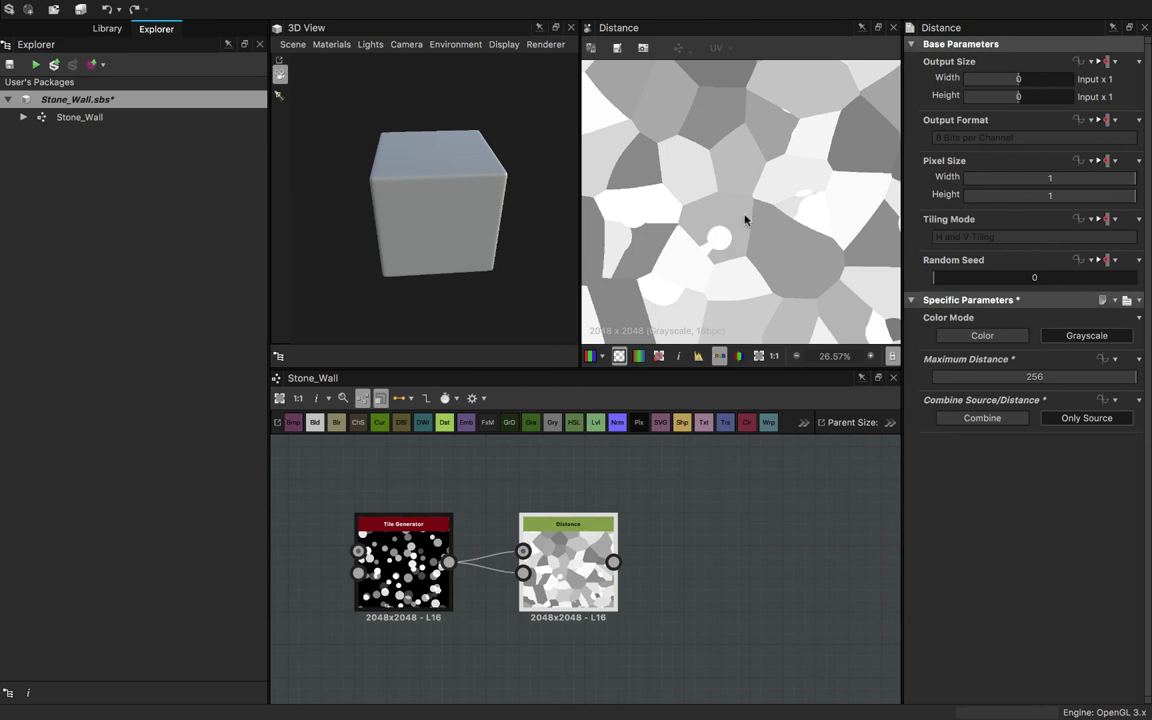
scroll(745, 219, "down", 4)
scroll(706, 258, "up", 2)
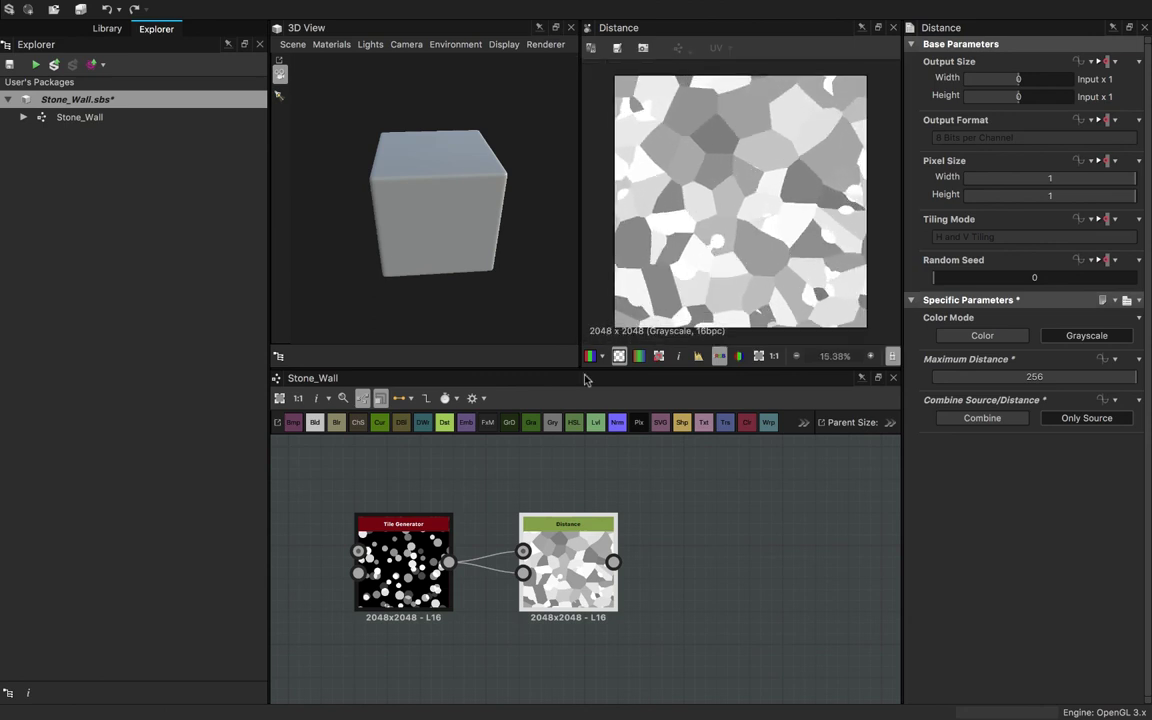
left_click(410, 548)
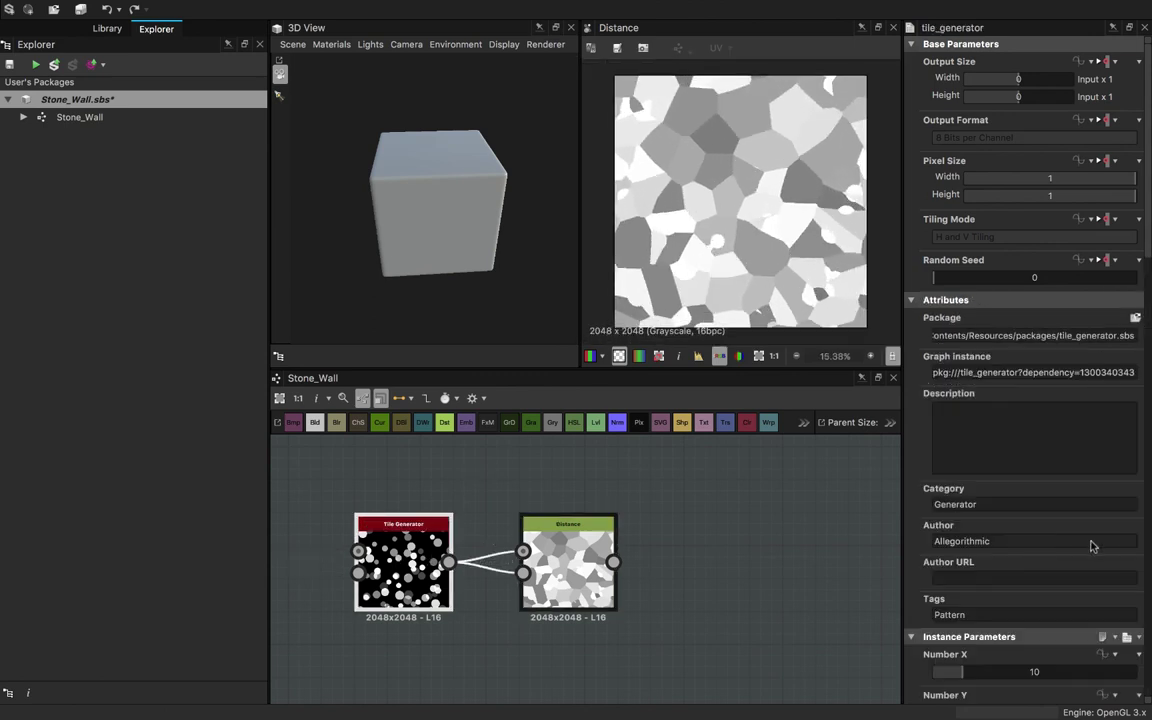
scroll(1080, 544, "down", 2)
scroll(968, 578, "down", 2)
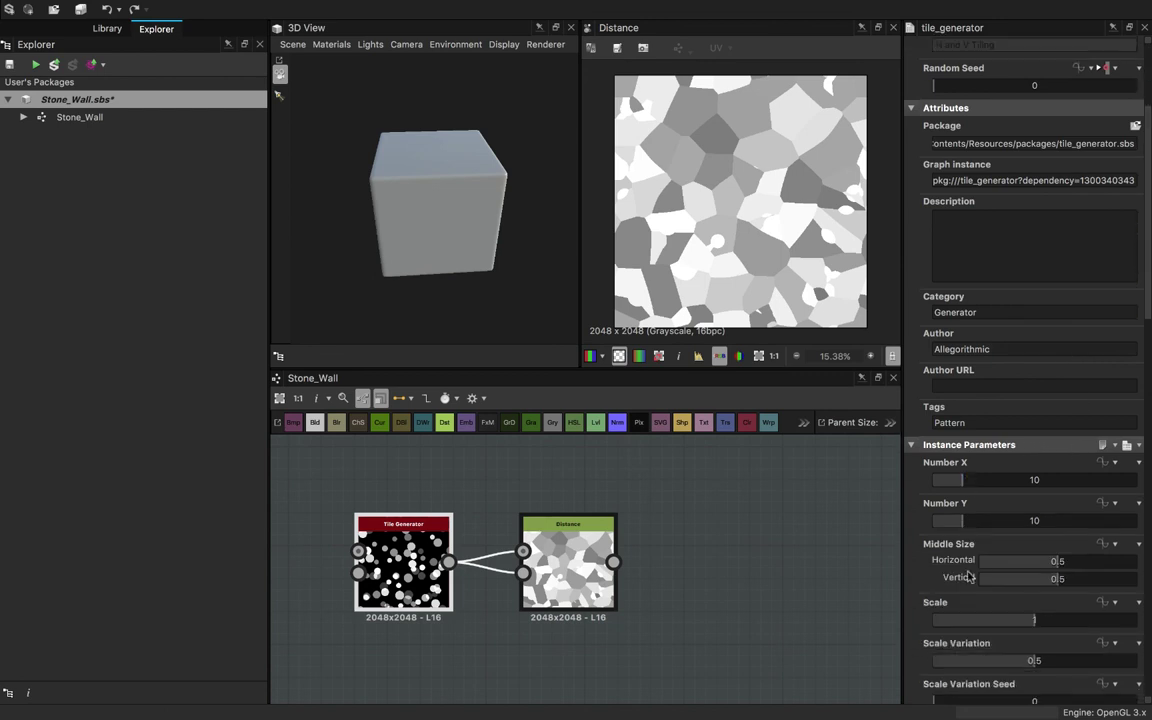
scroll(980, 404, "up", 4)
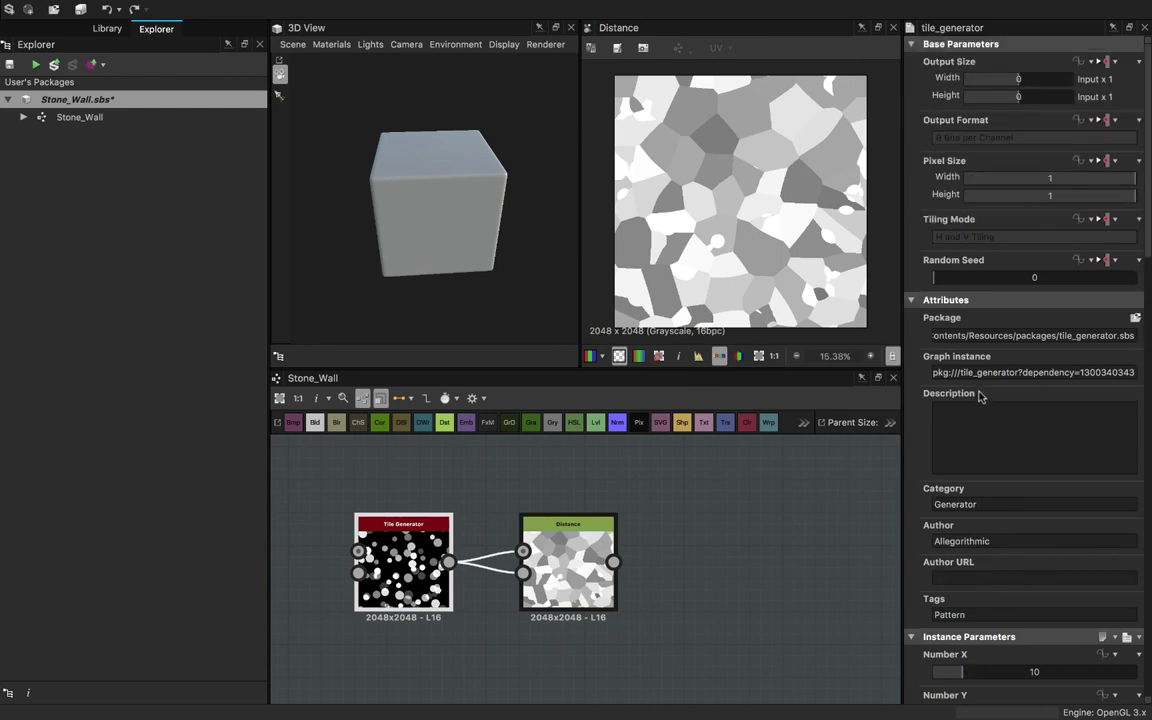
scroll(980, 395, "down", 5)
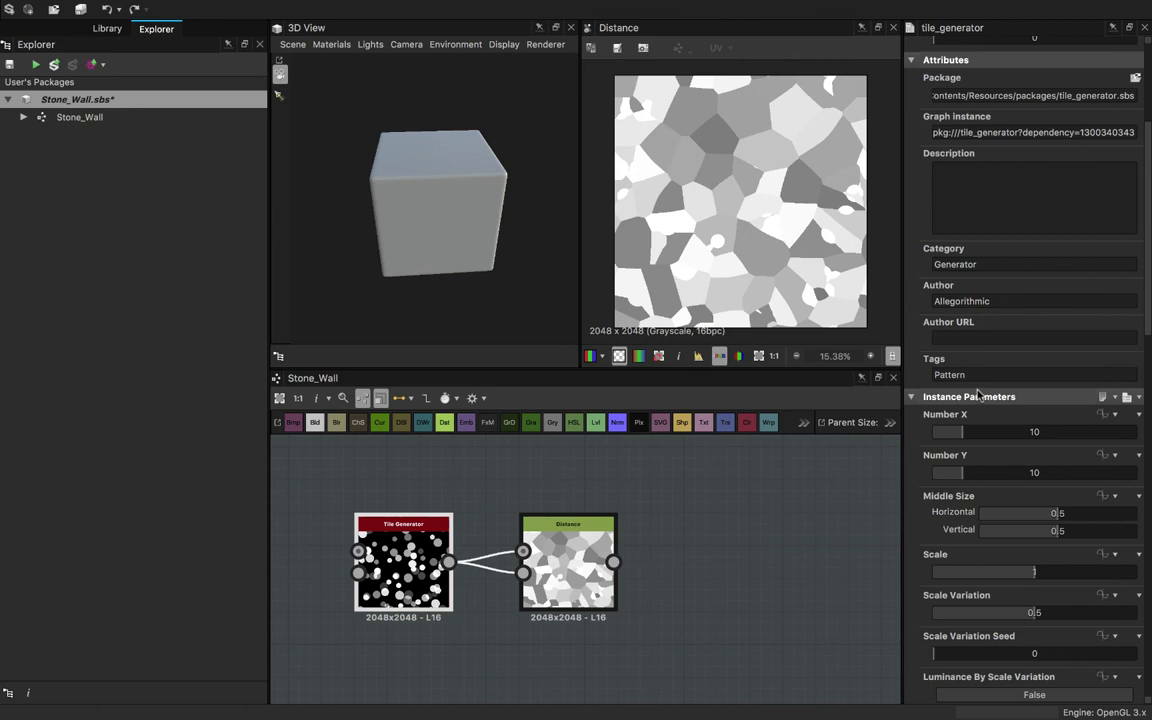
scroll(980, 395, "down", 3)
left_click_drag(1033, 432, 1149, 474)
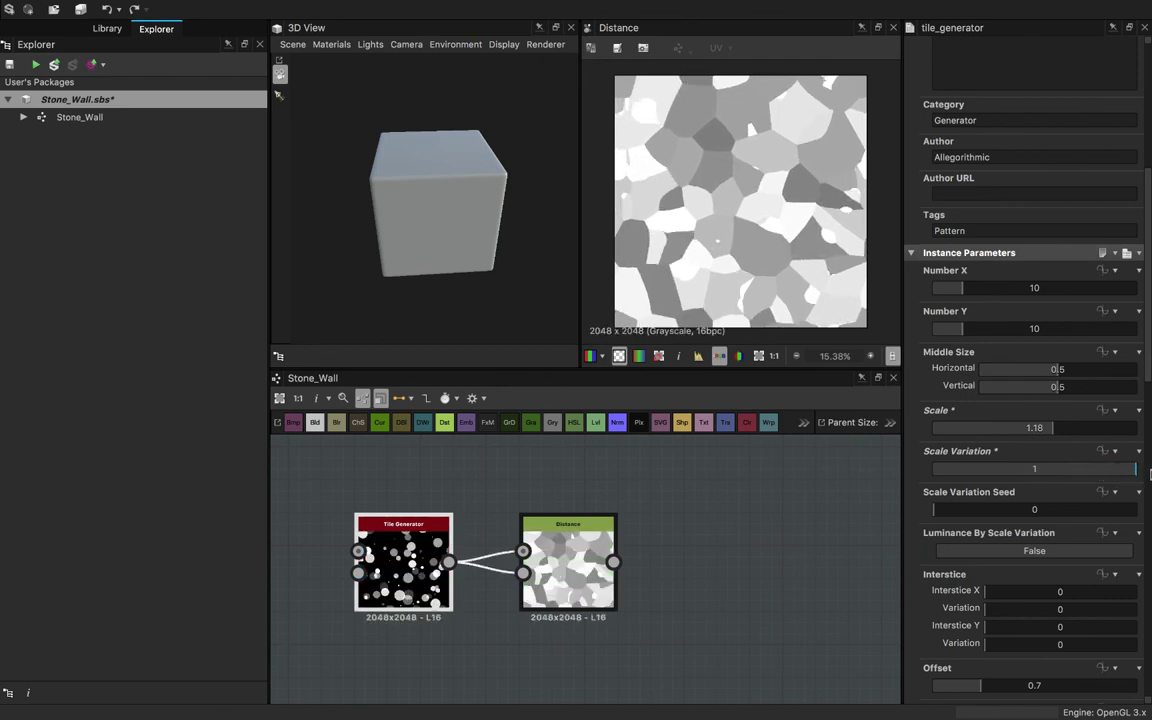
- Lower the Tile Generator's scale to 0.13 so the Distance cells have clean straight edges
left_click(1048, 430)
left_click_drag(1048, 433, 947, 437)
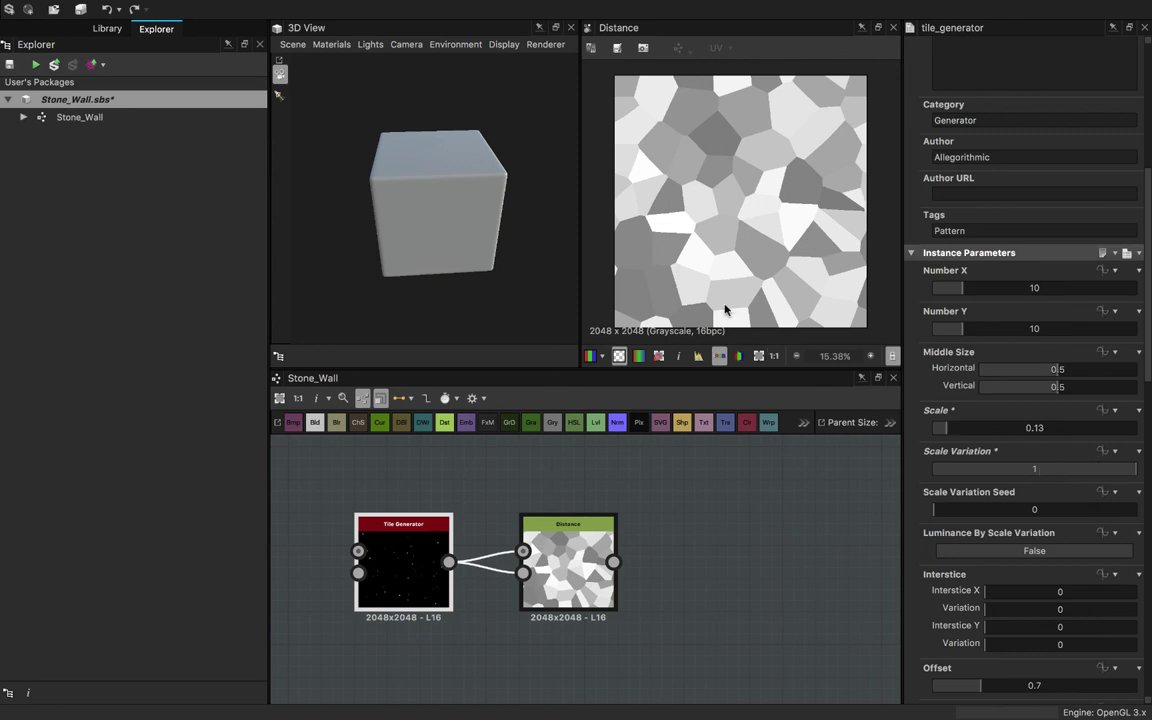
scroll(725, 252, "down", 2)
scroll(725, 250, "up", 2)
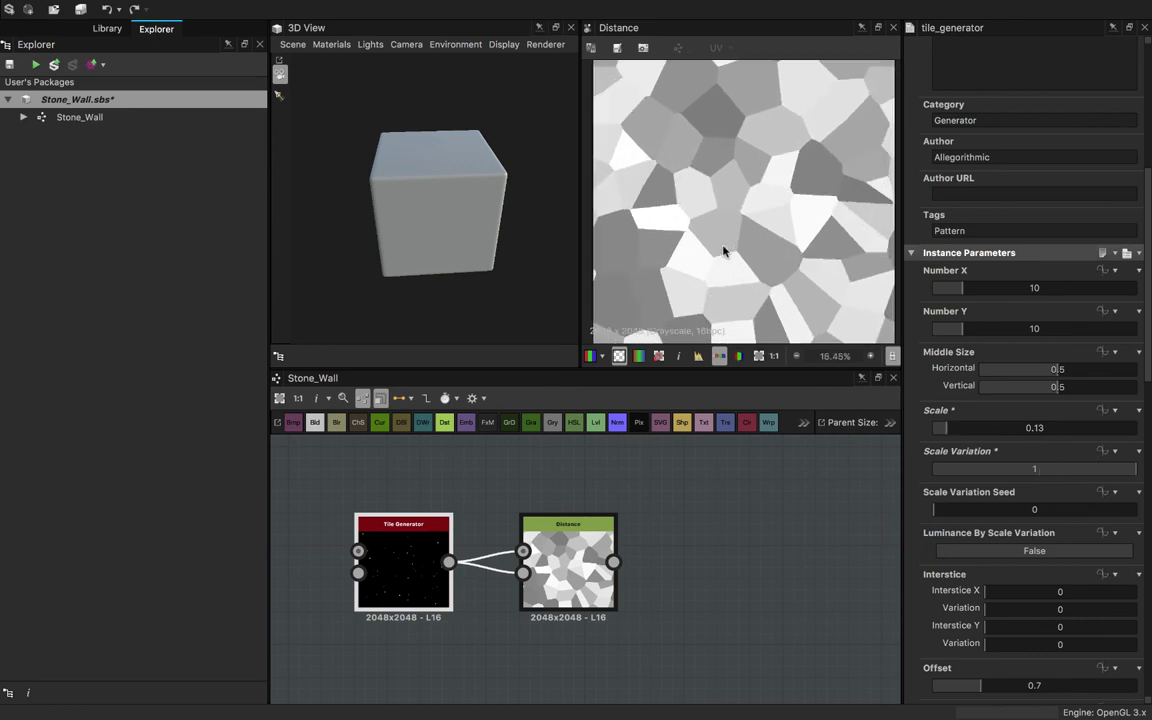
- Add an Edge Detect node beside the Distance node and feed the Distance output into it
left_click(590, 518)
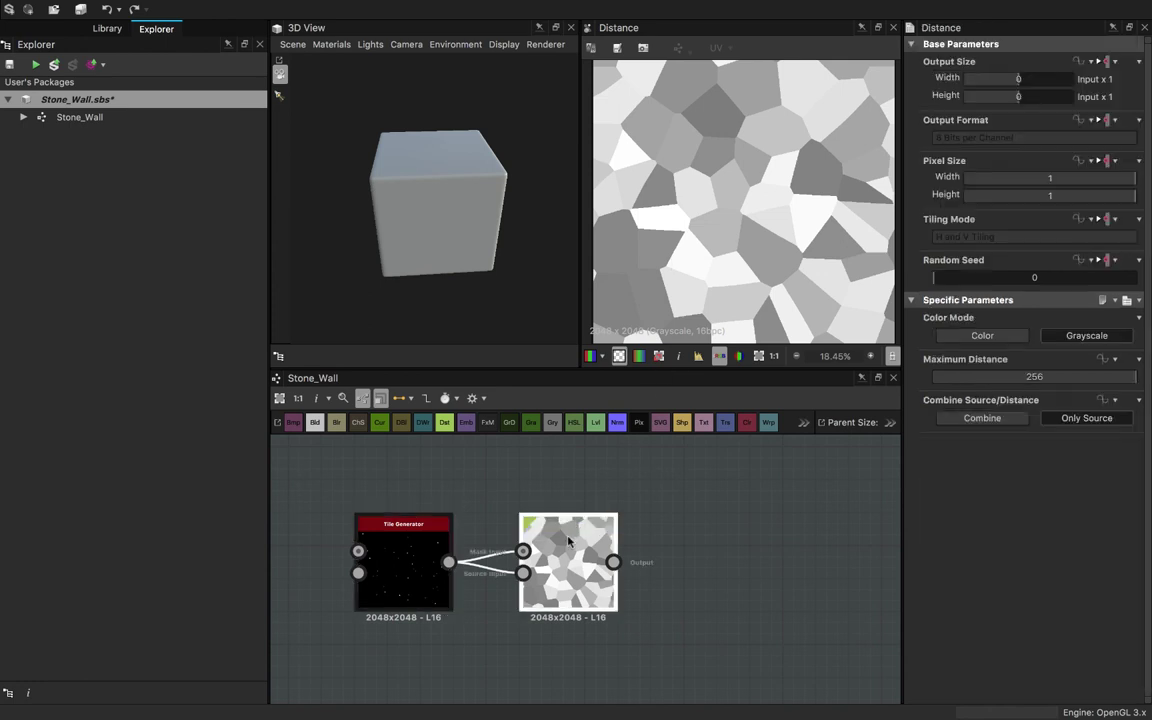
scroll(676, 476, "down", 3)
middle_click_drag(743, 527, 629, 531)
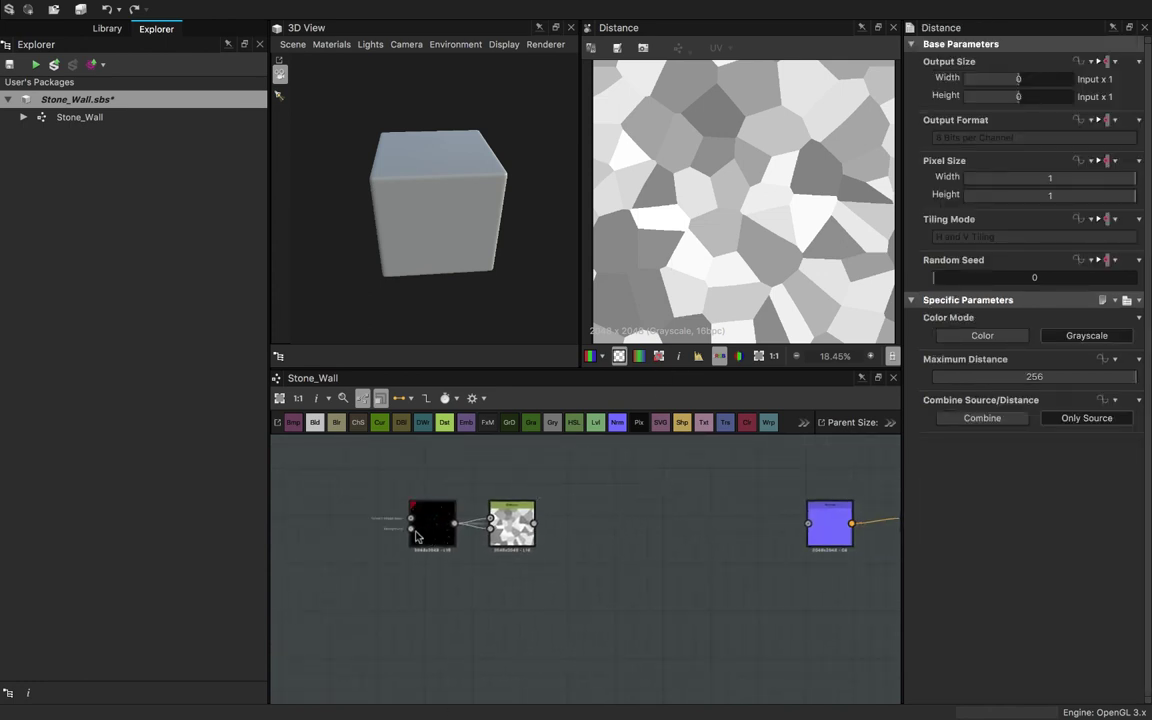
key("space")
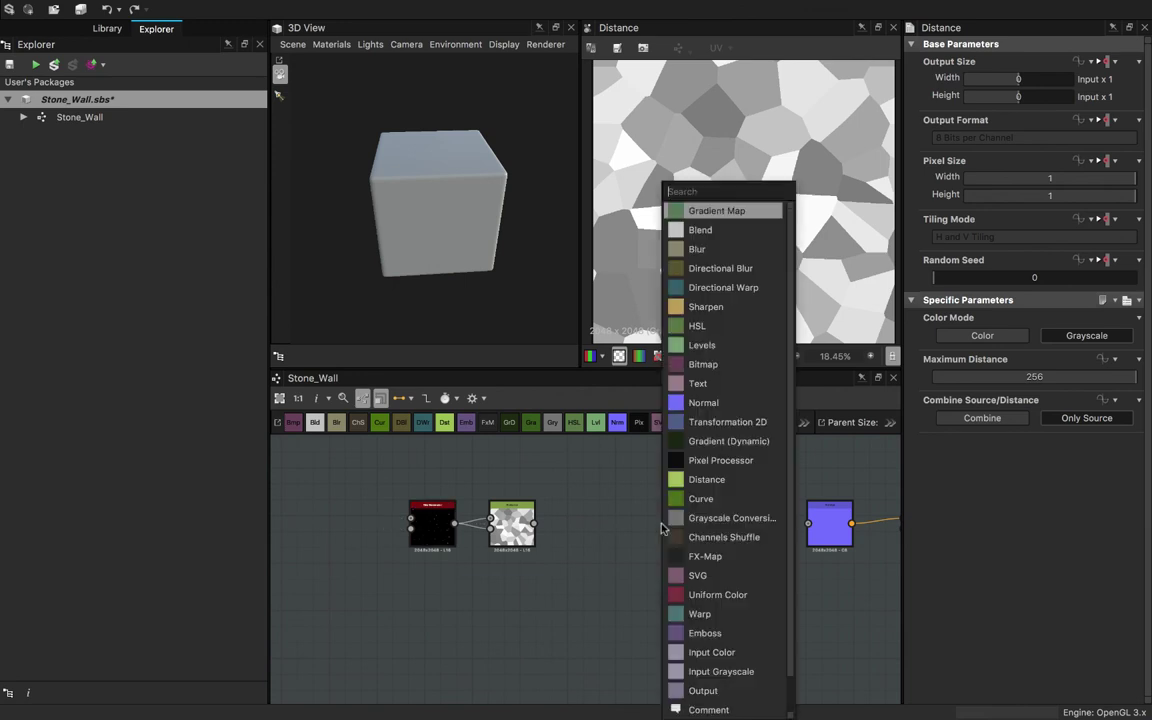
type("edg")
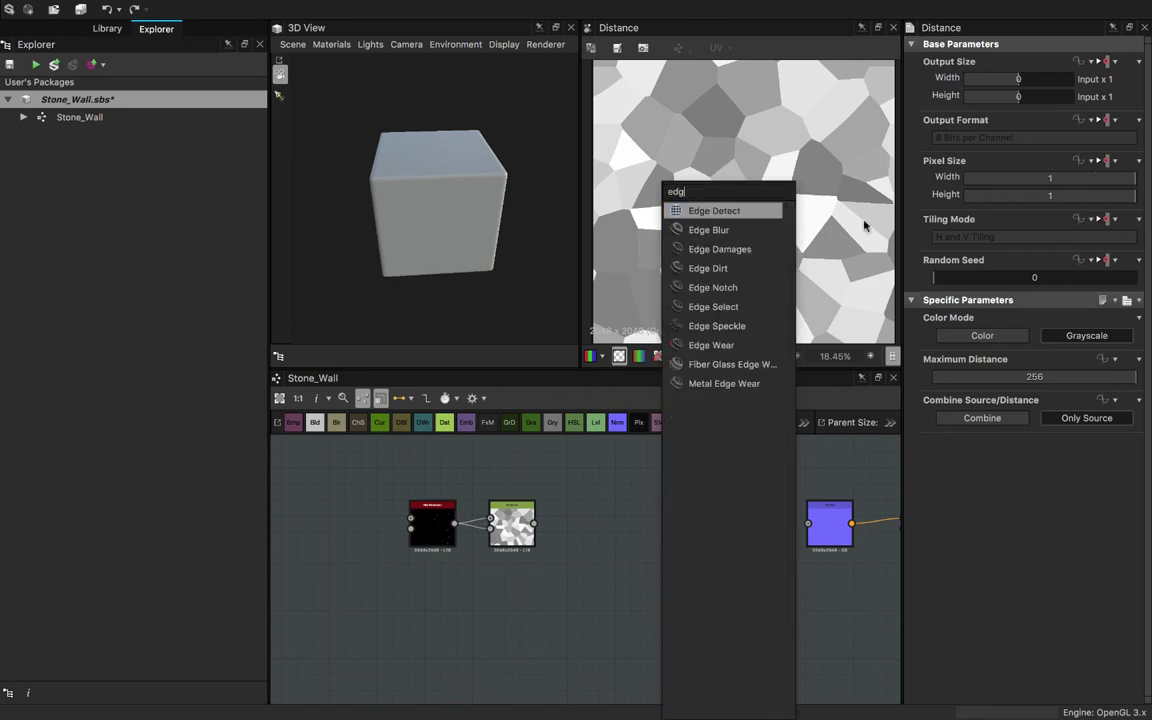
left_click(739, 216)
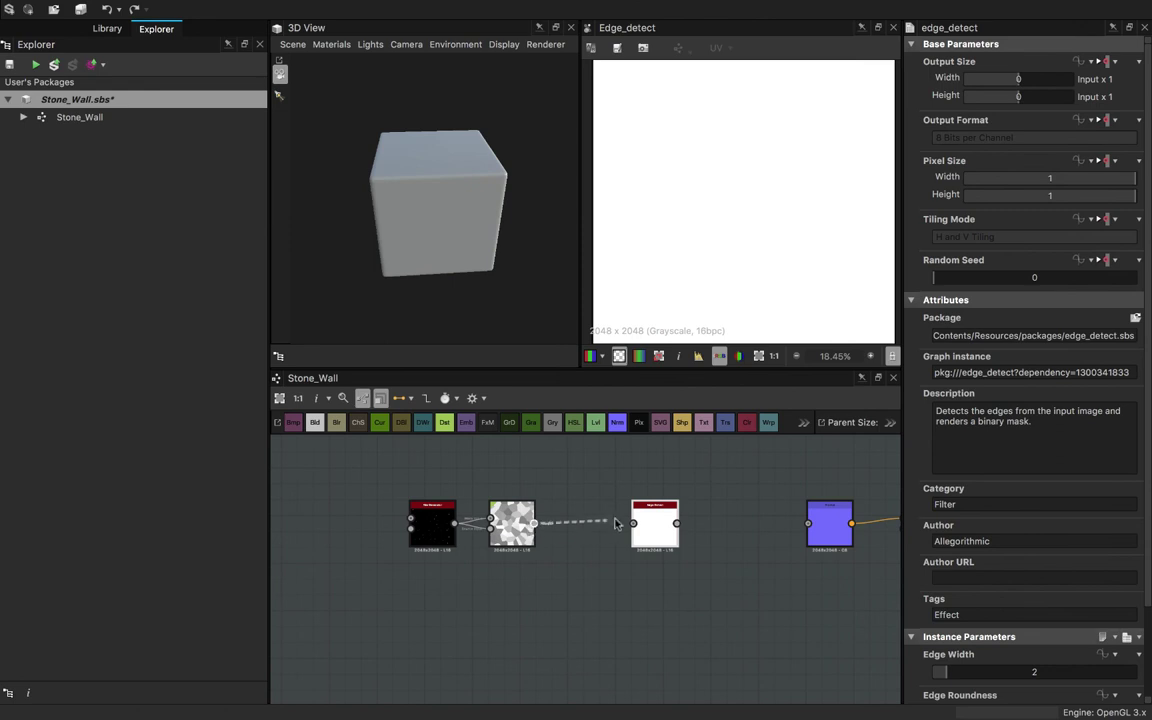
mouse_move(615, 523)
left_mouse_down()
mouse_move(632, 523)
mouse_move(592, 523)
left_mouse_up()
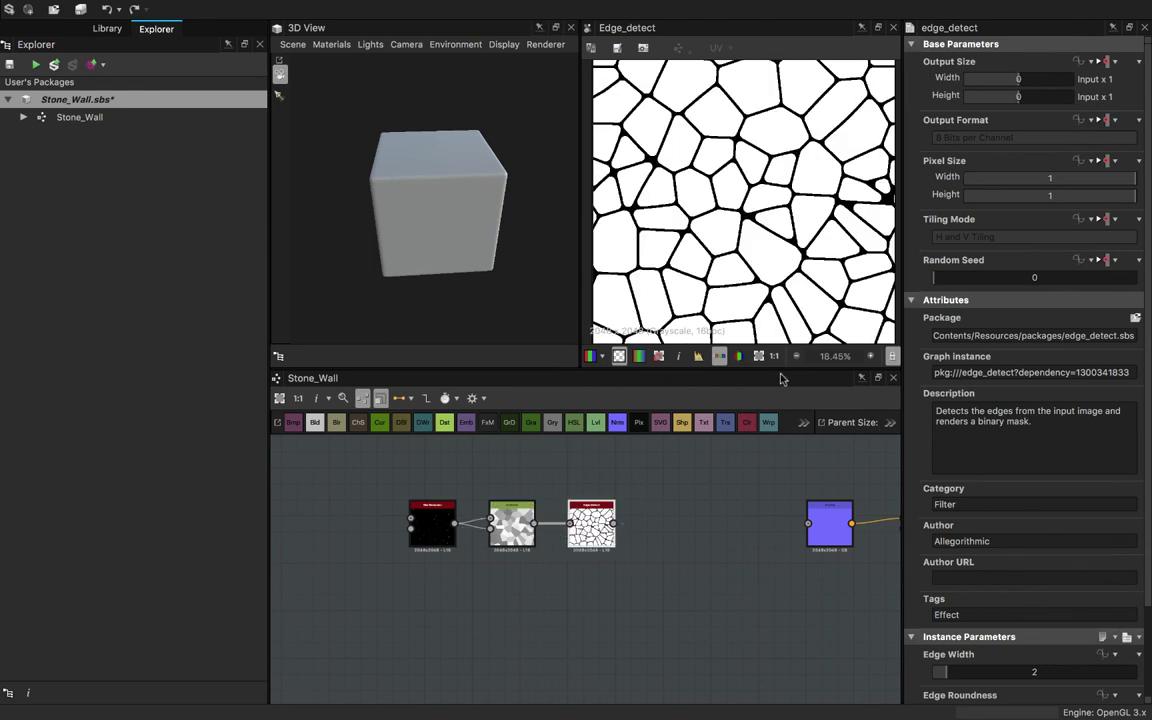
- Set the Edge Detect node's edge roundness to 0 and its edge width to 2.5
scroll(800, 262, "down", 2)
scroll(800, 262, "up", 1)
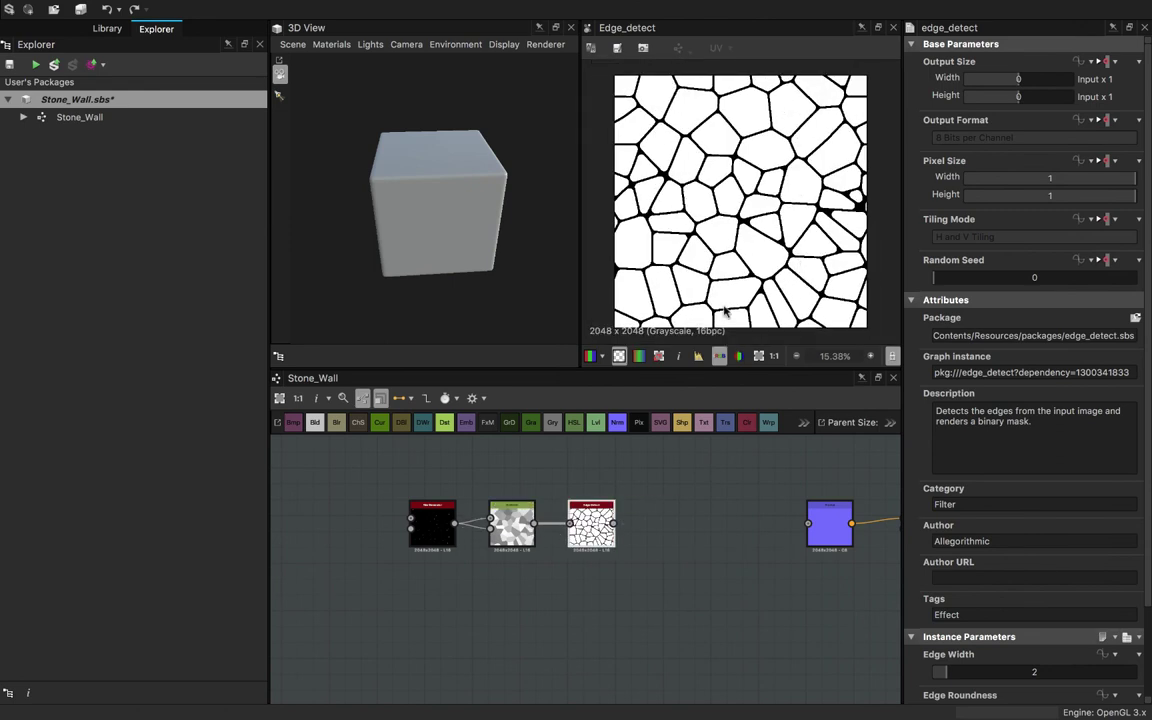
scroll(724, 312, "up", 1)
scroll(724, 312, "down", 2)
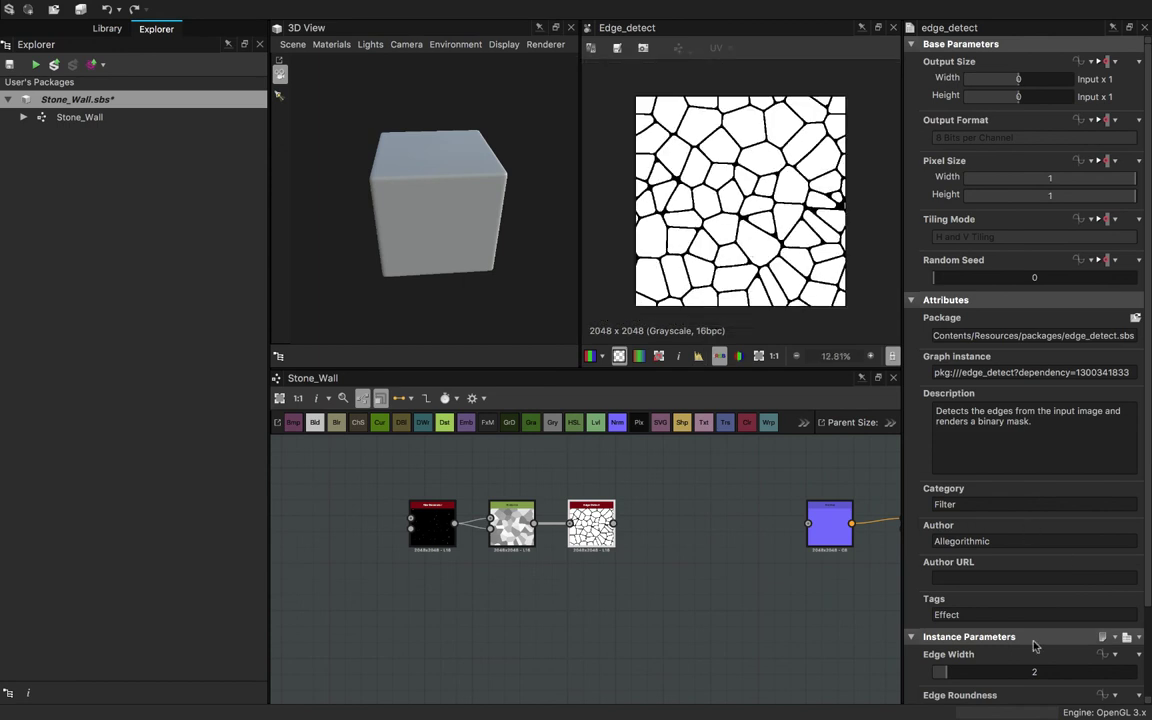
scroll(965, 615, "down", 3)
left_click_drag(981, 610, 925, 612)
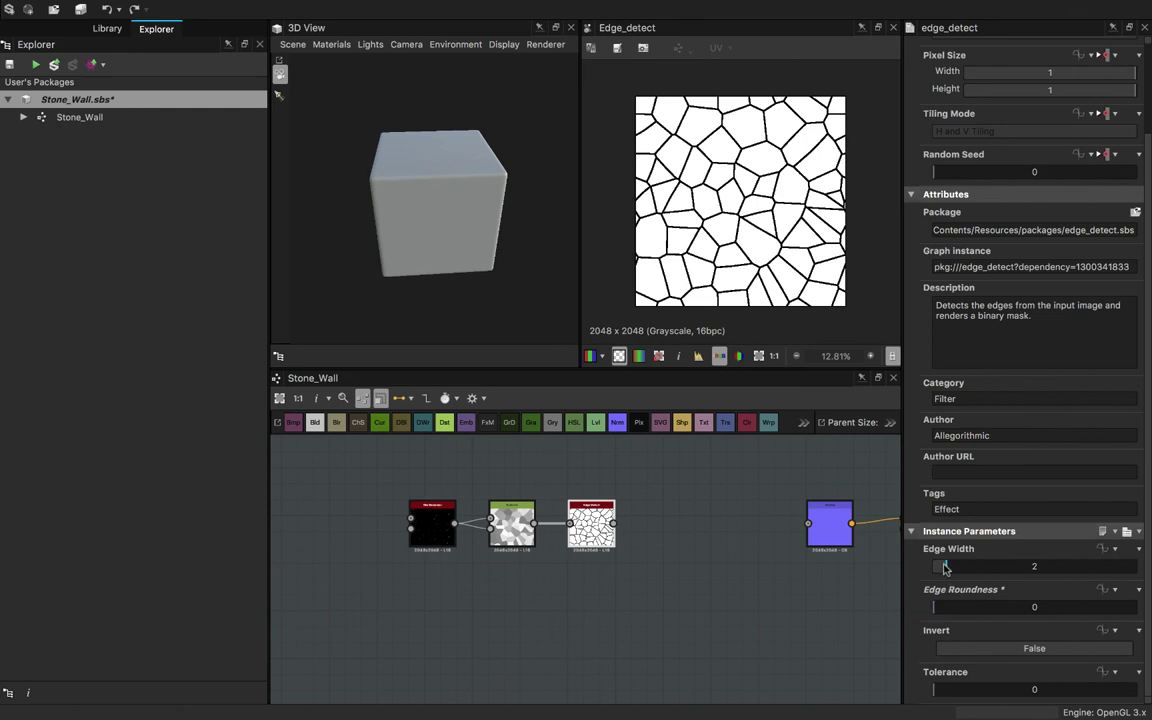
mouse_move(946, 567)
left_mouse_down()
mouse_move(1113, 568)
mouse_move(953, 569)
left_mouse_up()
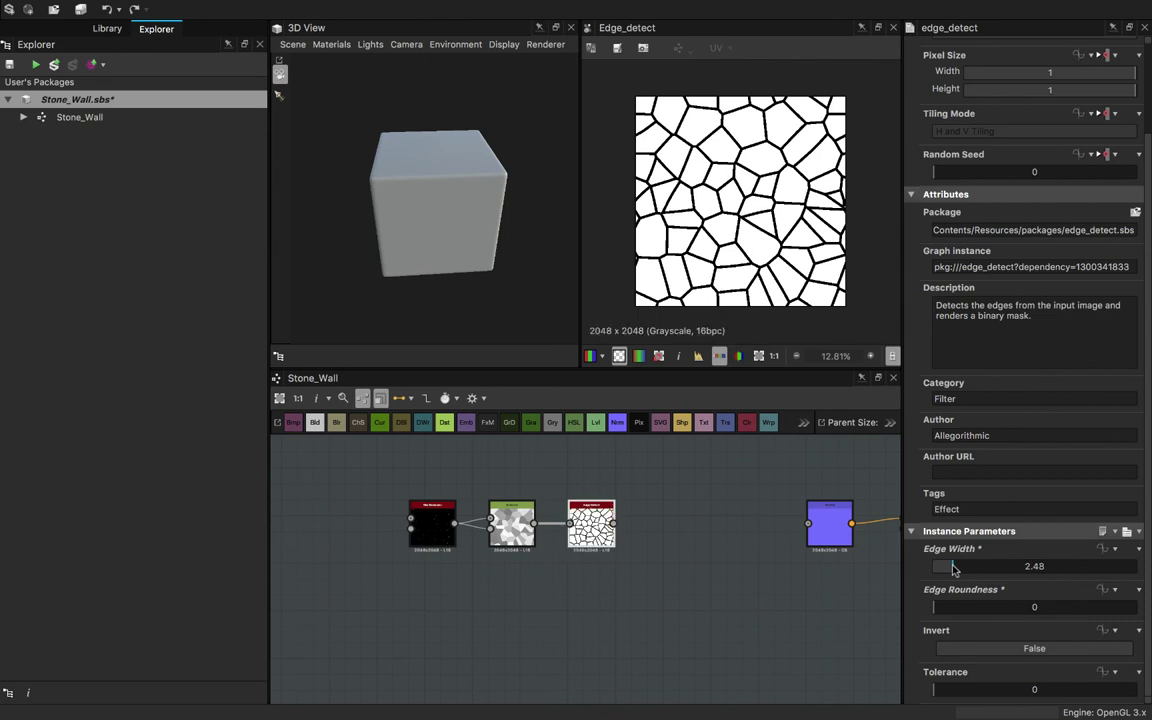
double_click(1048, 570)
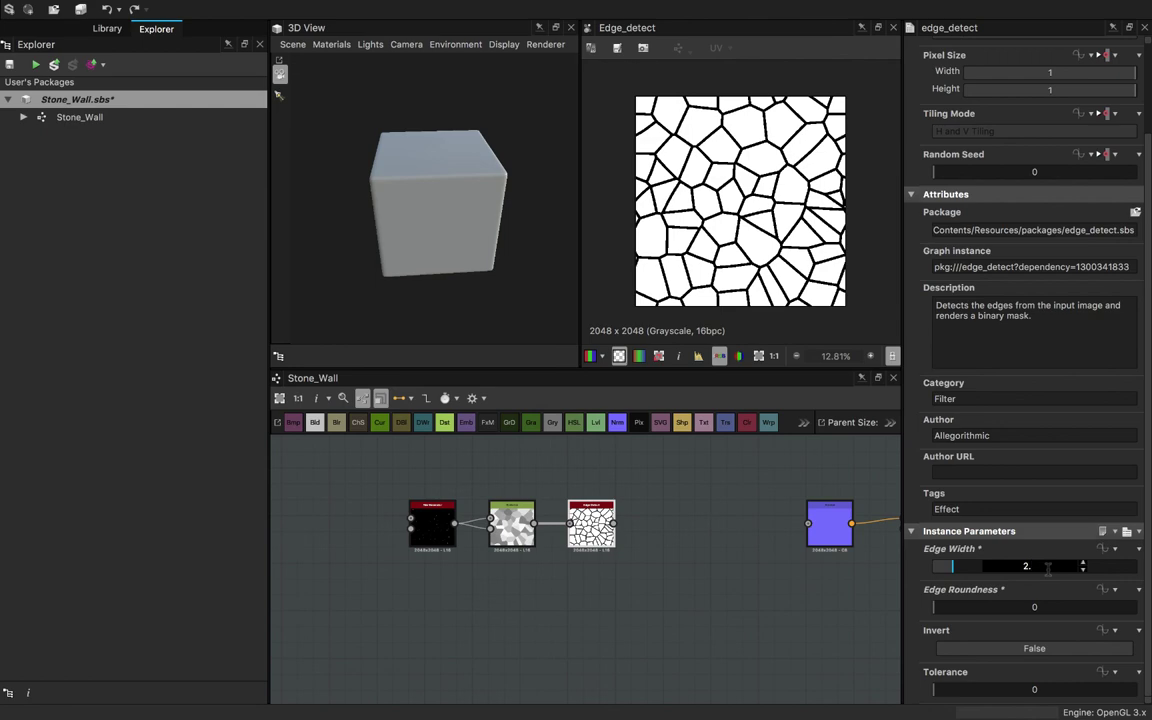
key("Return")
scroll(769, 241, "up", 3)
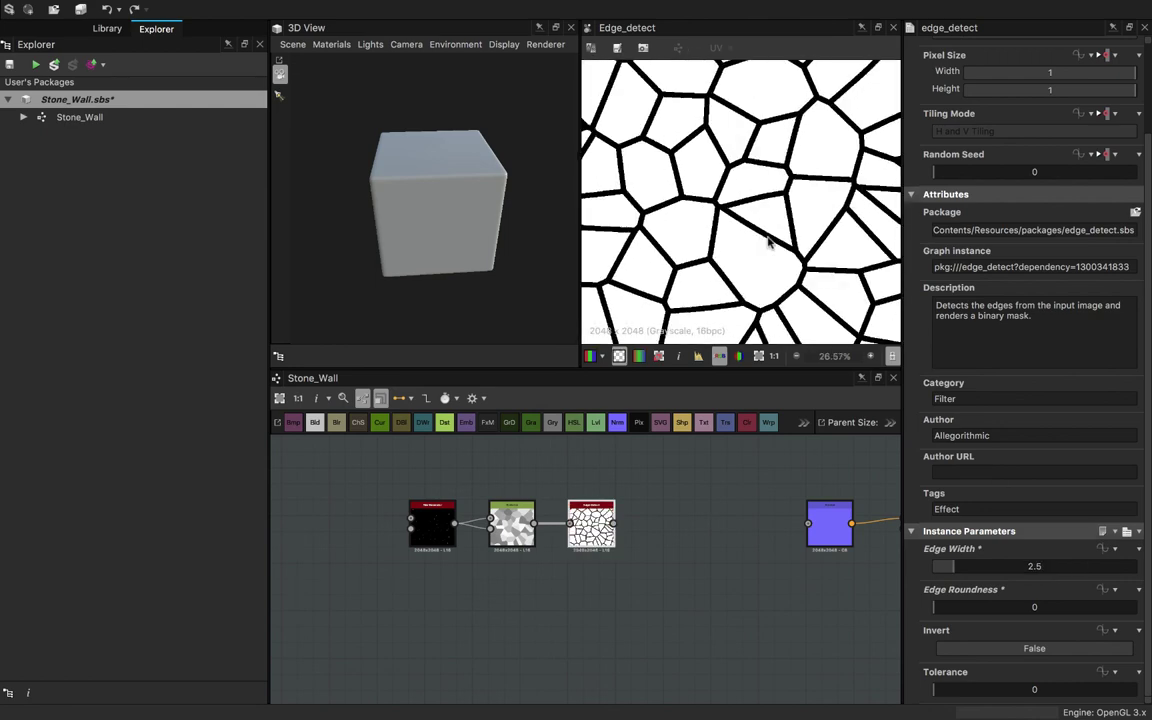
scroll(769, 241, "down", 2)
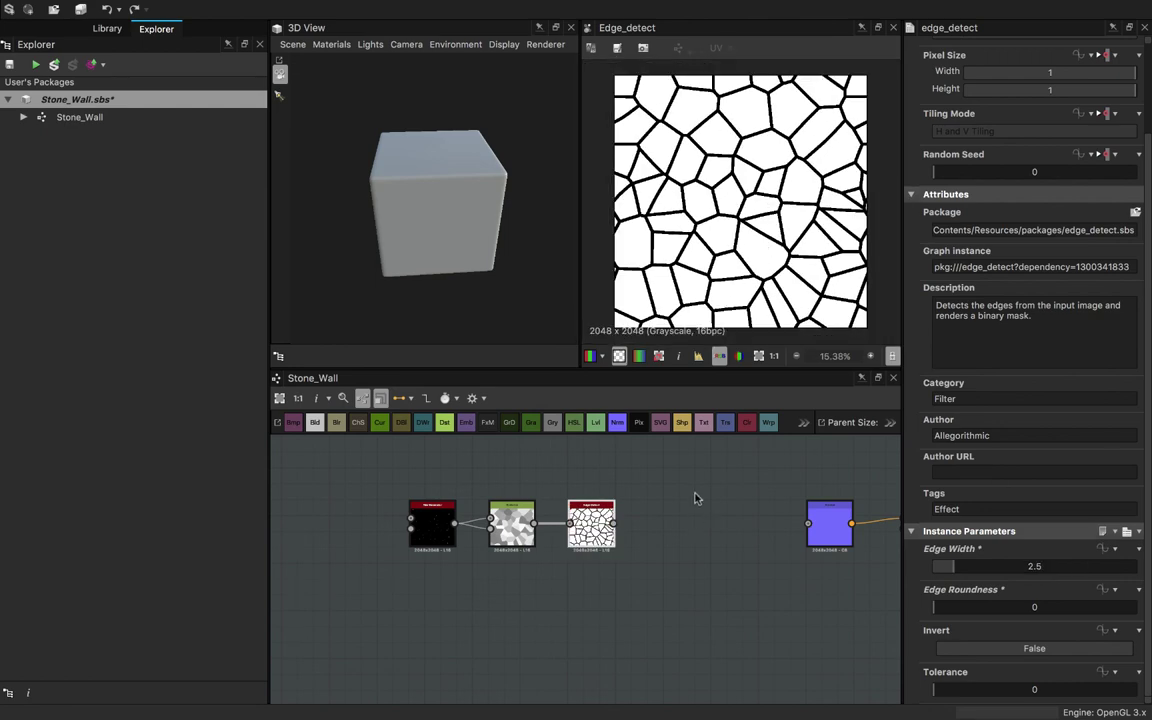
- Feed the Edge Detect output into the Normal node, set its intensity to 3 and inspect the relief on the cube
left_click_drag(613, 523, 808, 523)
scroll(481, 170, "up", 5)
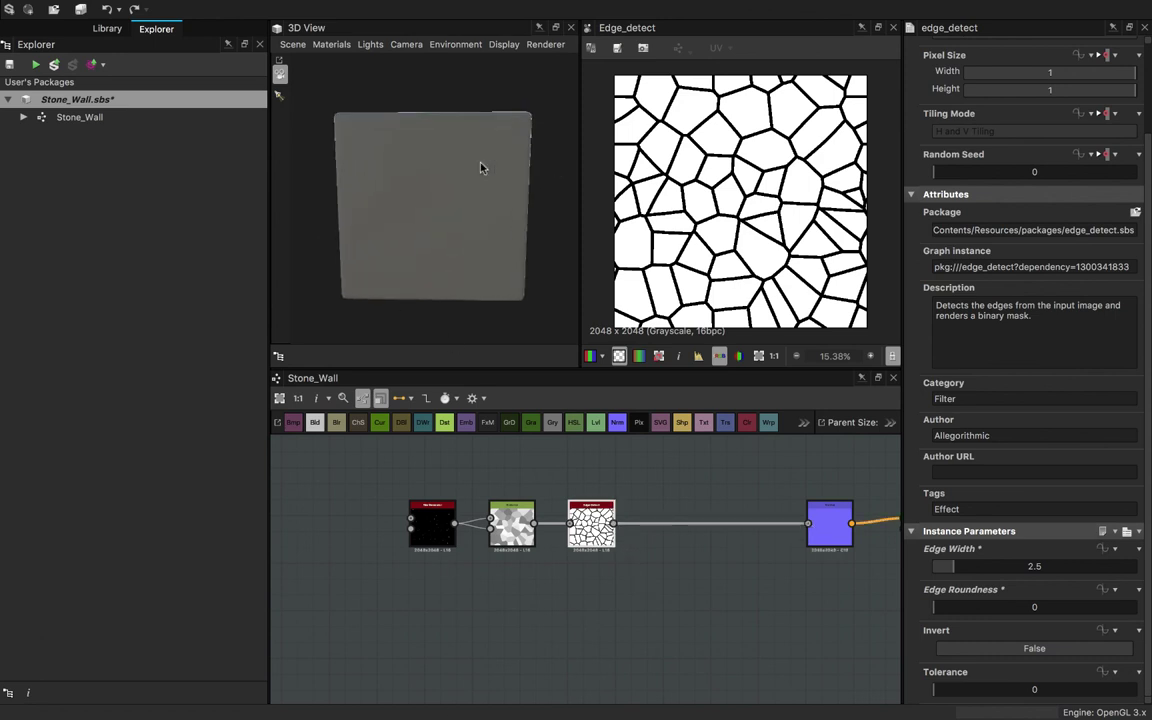
left_click_drag(481, 167, 476, 241)
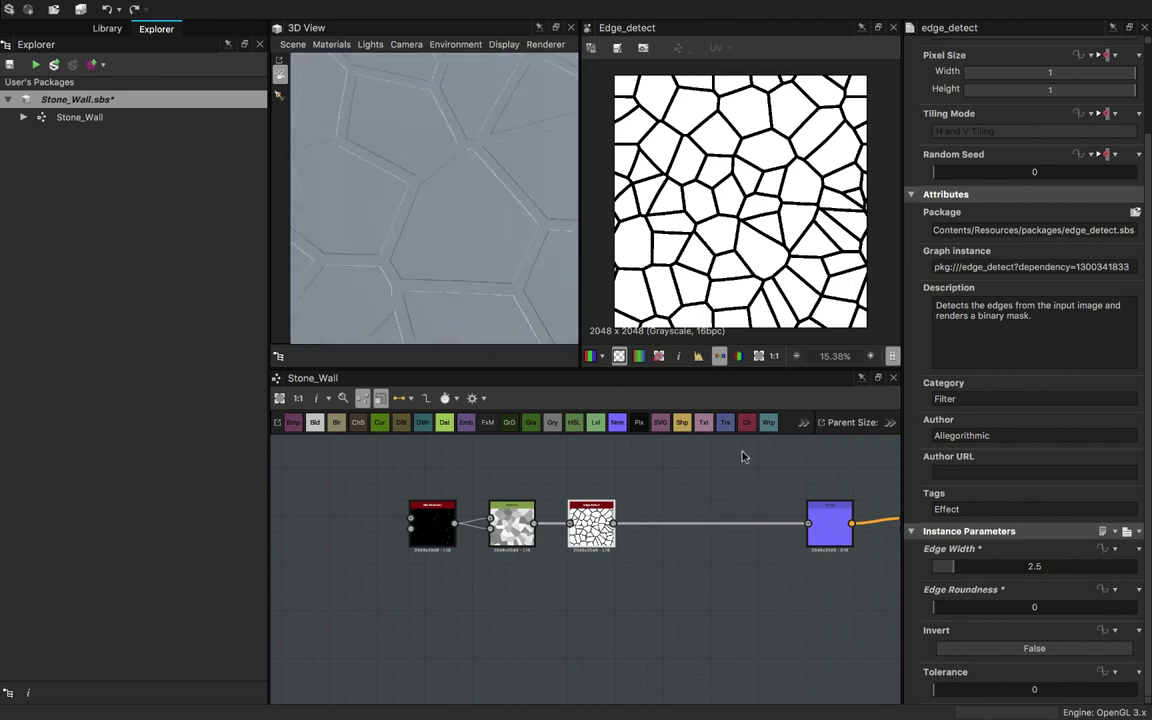
left_click(829, 524)
left_click_drag(998, 336, 1136, 365)
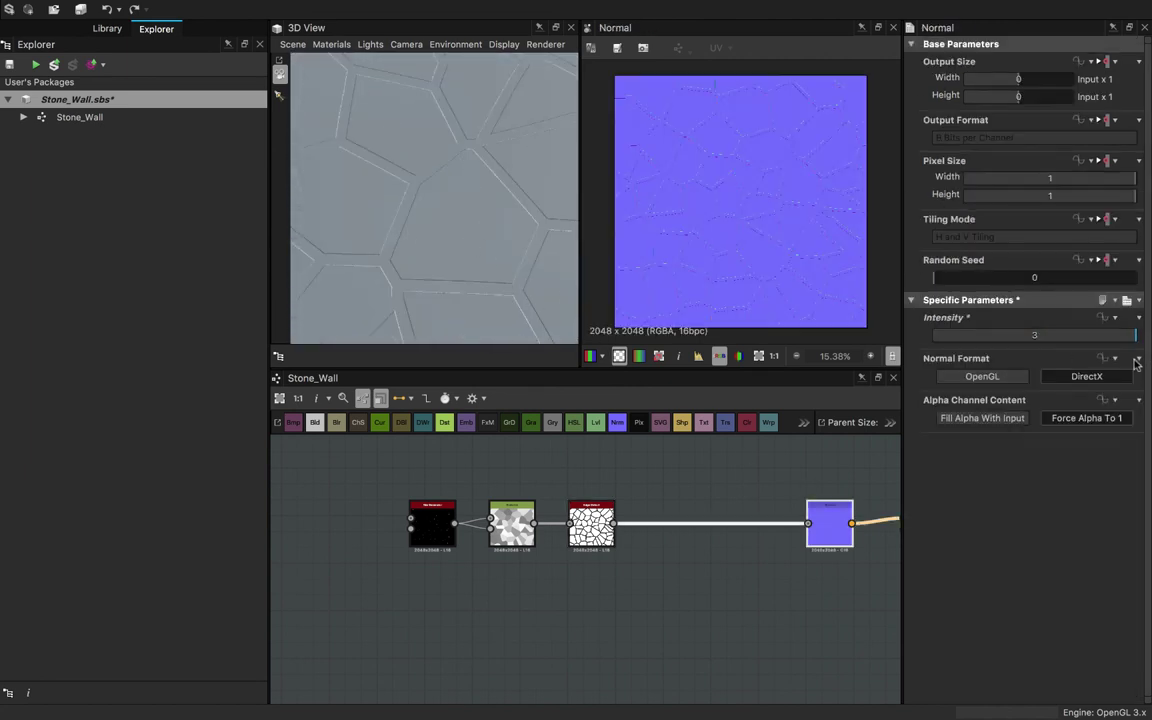
left_click_drag(431, 232, 428, 126)
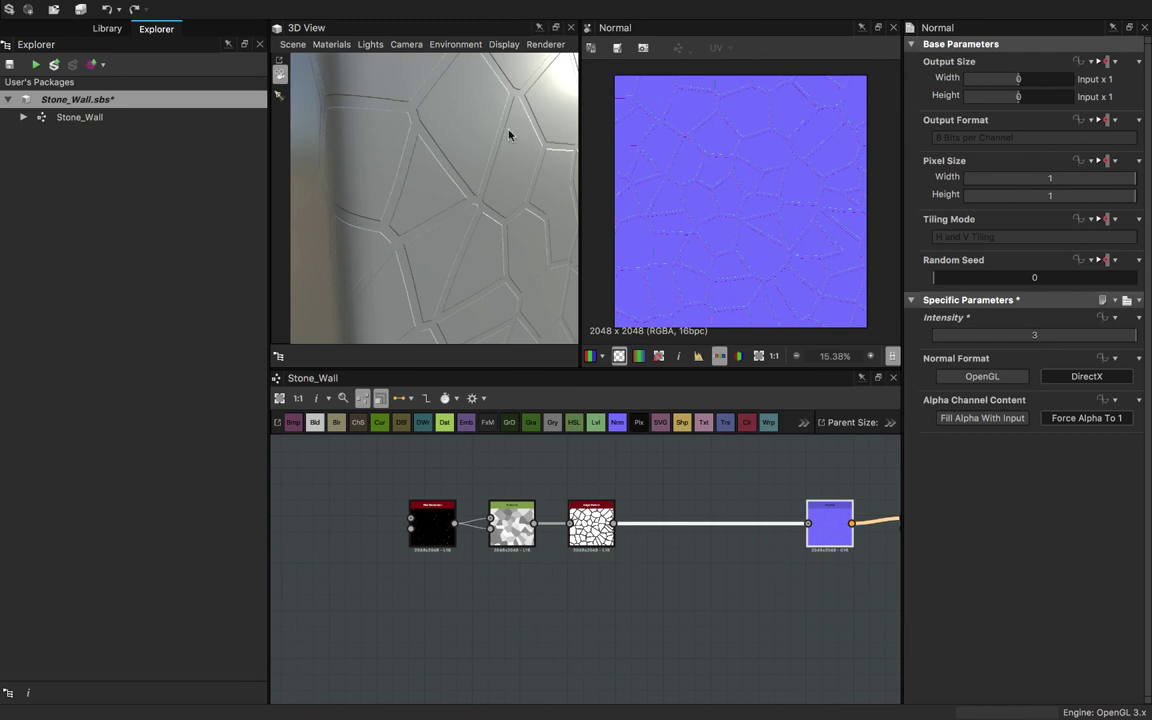
left_click_drag(508, 135, 470, 175)
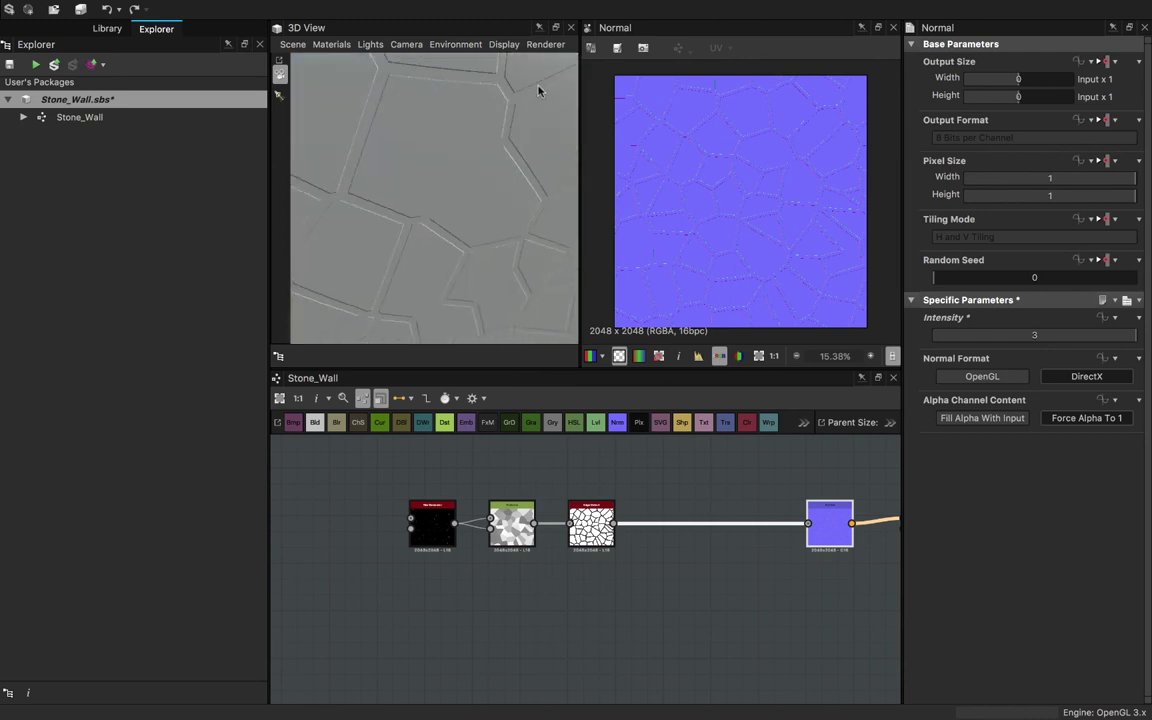
left_click_drag(491, 124, 480, 150)
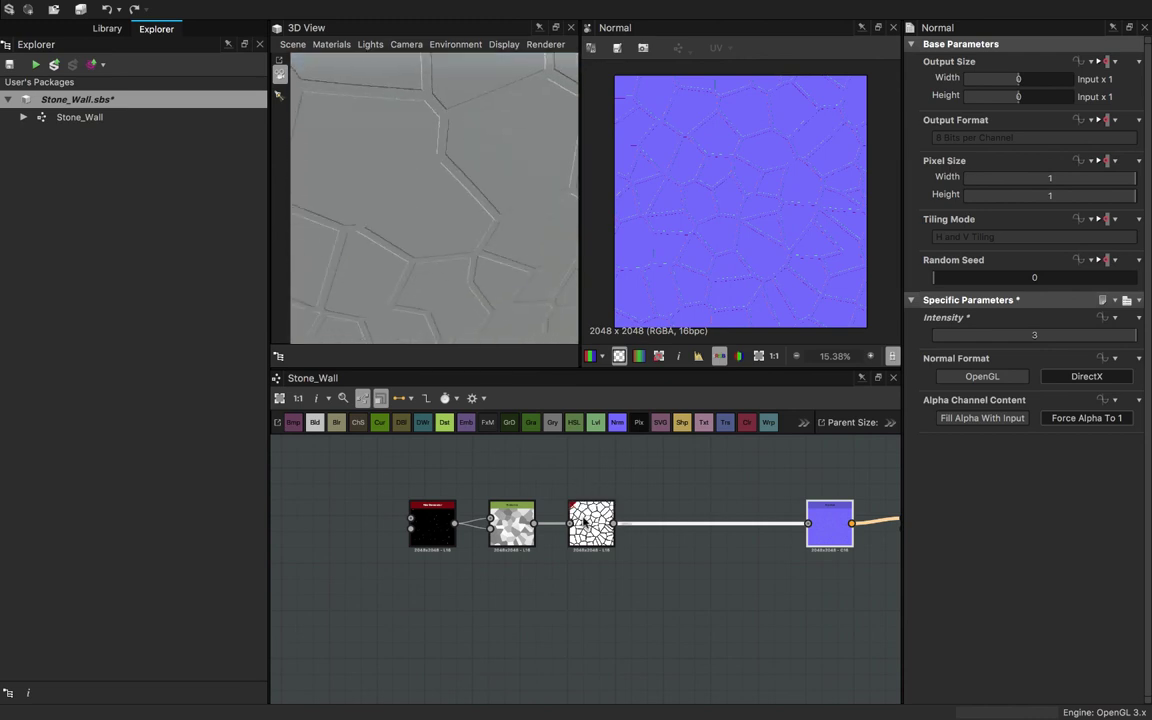
- Remove the link into the Normal node and move the Tile Generator, Distance and Edge Detect nodes together farther away from it
key("Delete")
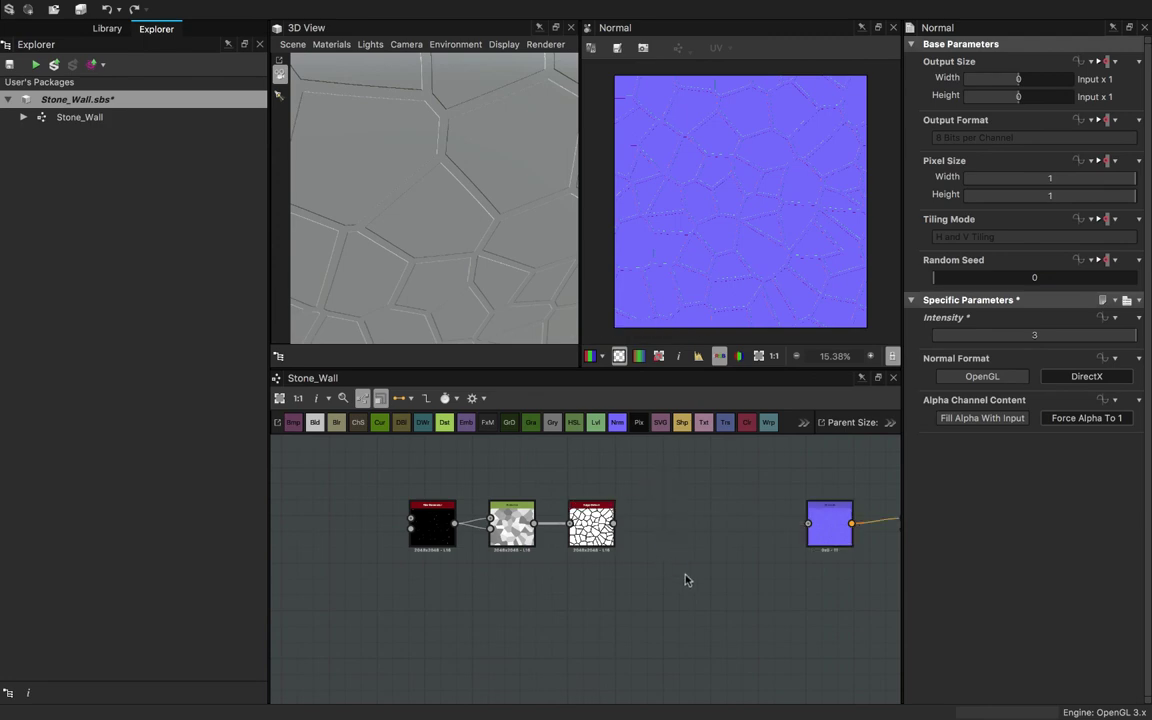
double_click(596, 524)
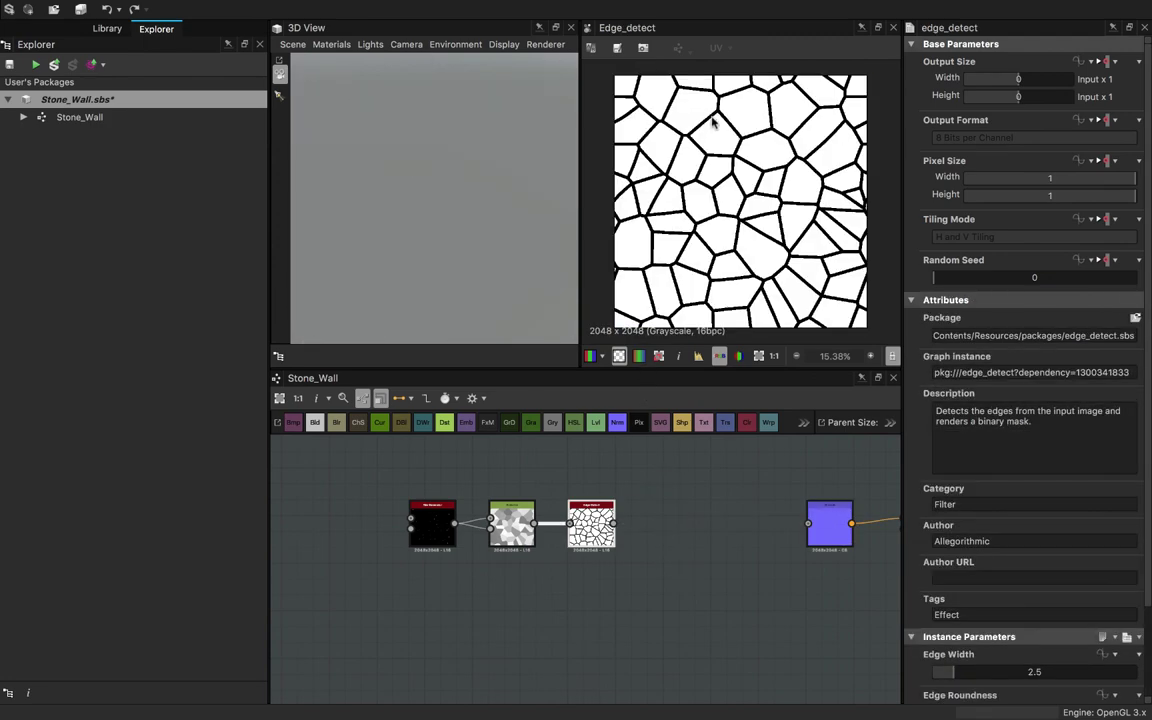
scroll(707, 255, "down", 2)
scroll(707, 255, "up", 1)
left_click_drag(673, 622, 349, 517)
left_click_drag(593, 528, 561, 512)
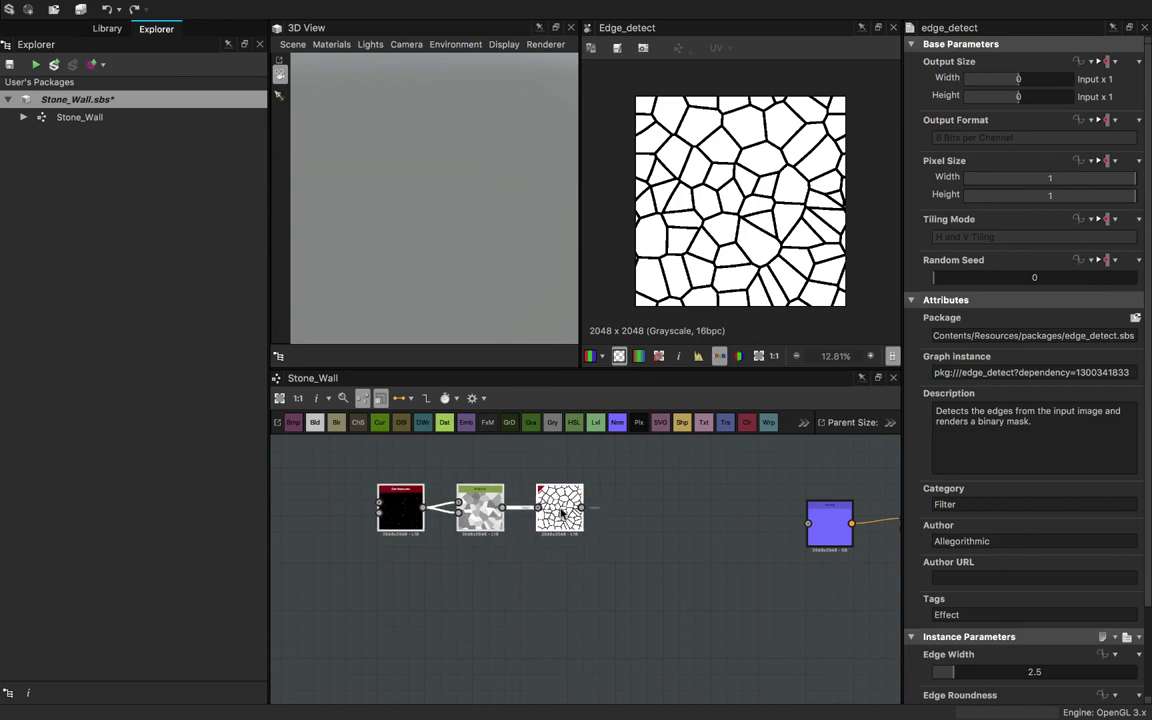
left_click(561, 512)
- Add a Blur node beside the Edge Detect node and feed the Edge Detect output into it
key("space")
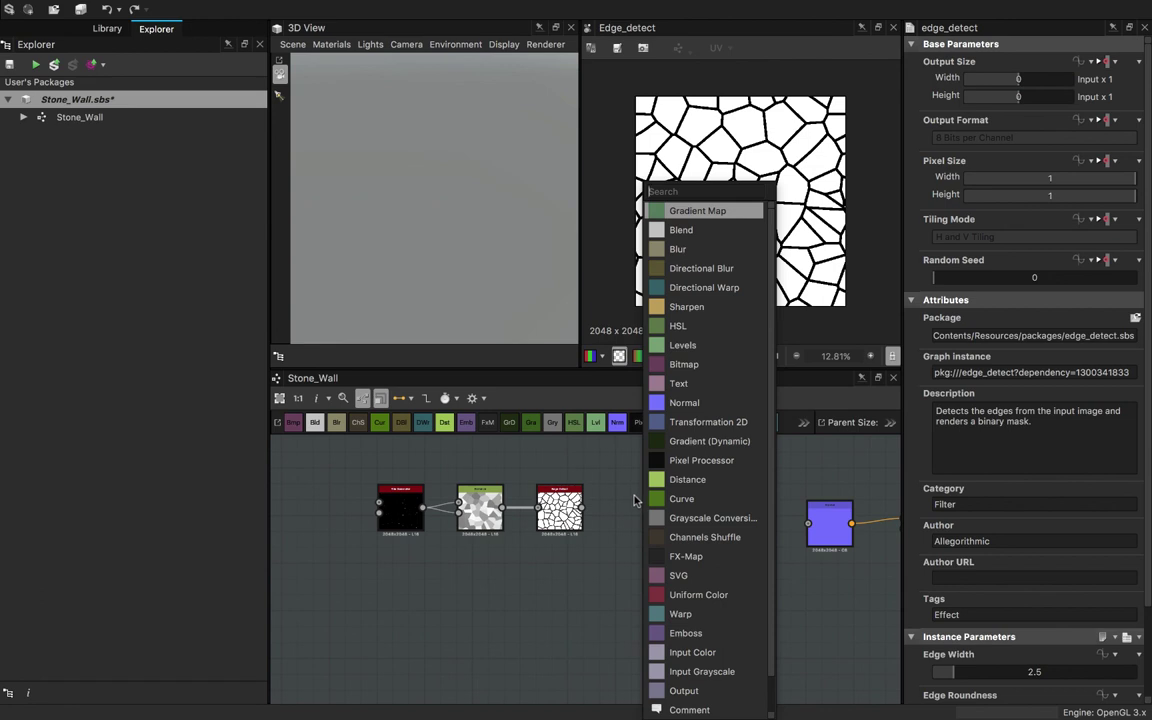
left_click(680, 249)
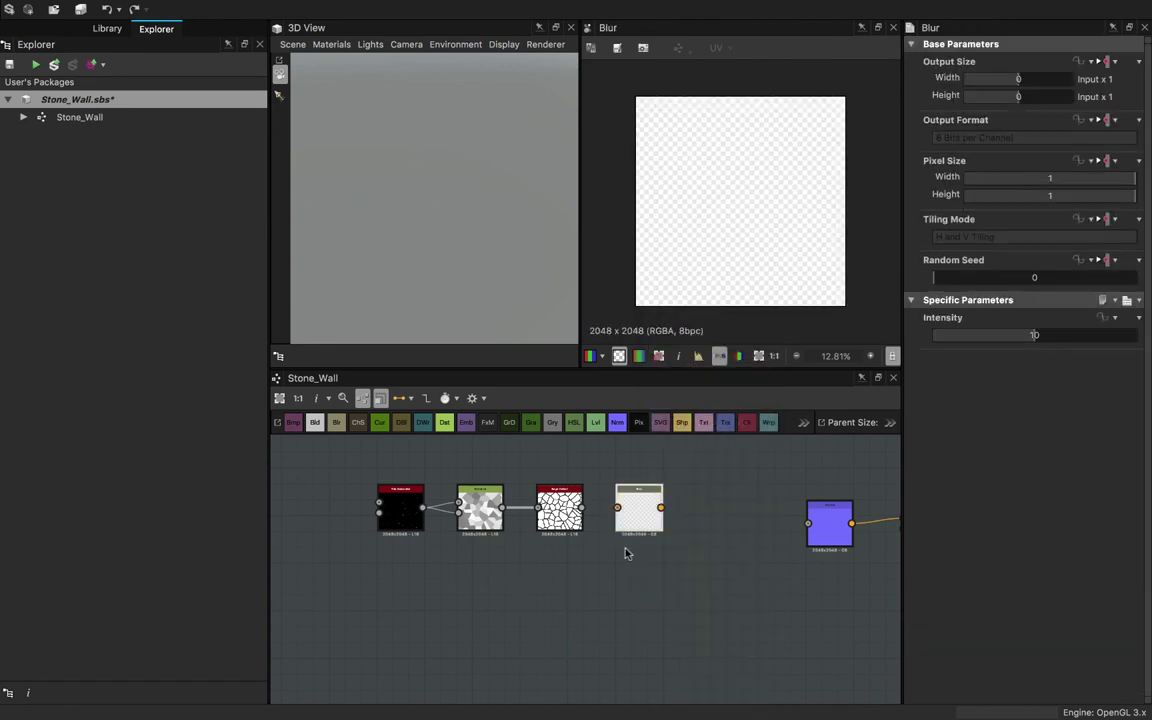
left_click_drag(627, 510, 612, 515)
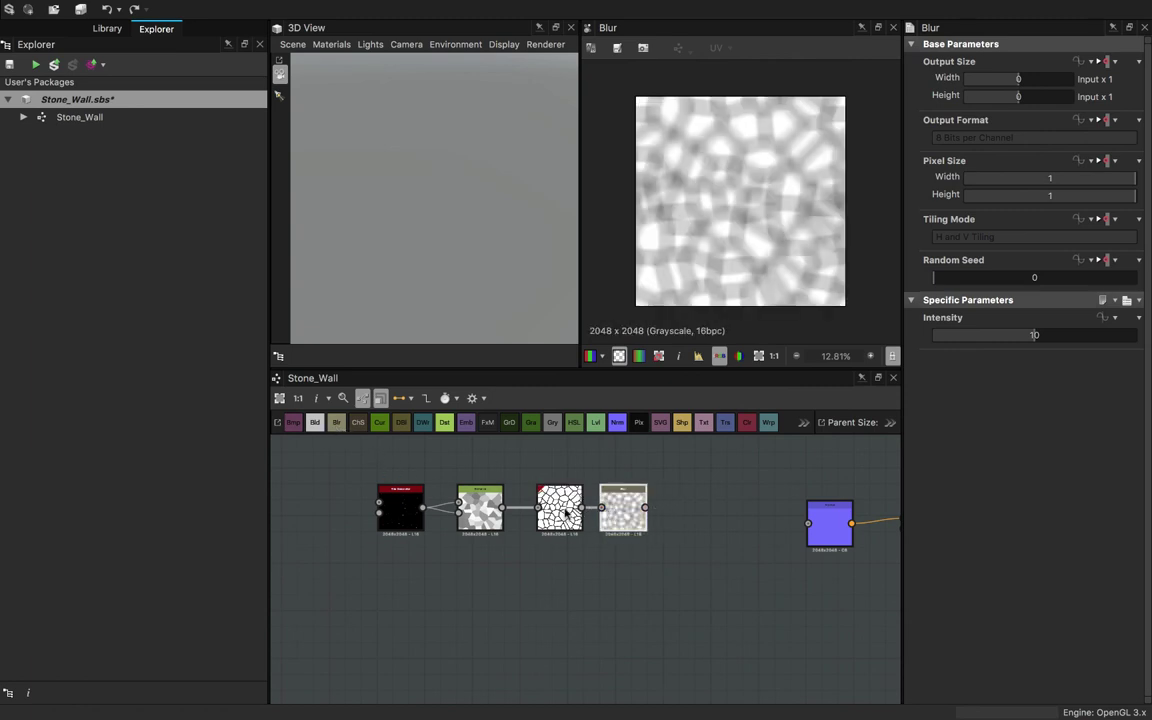
- Set the Blur node's intensity to 1.5 while checking the softened cell edges up close
left_click_drag(1030, 337, 948, 342)
scroll(743, 231, "up", 4)
scroll(743, 235, "up", 5)
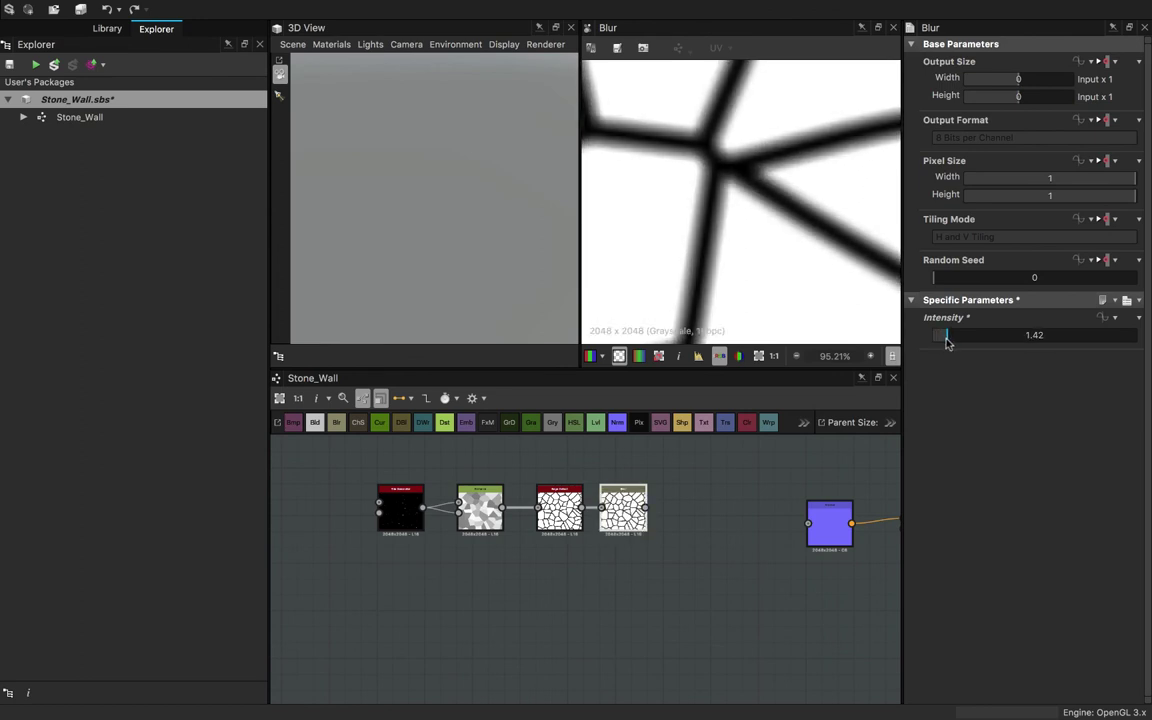
double_click(1040, 341)
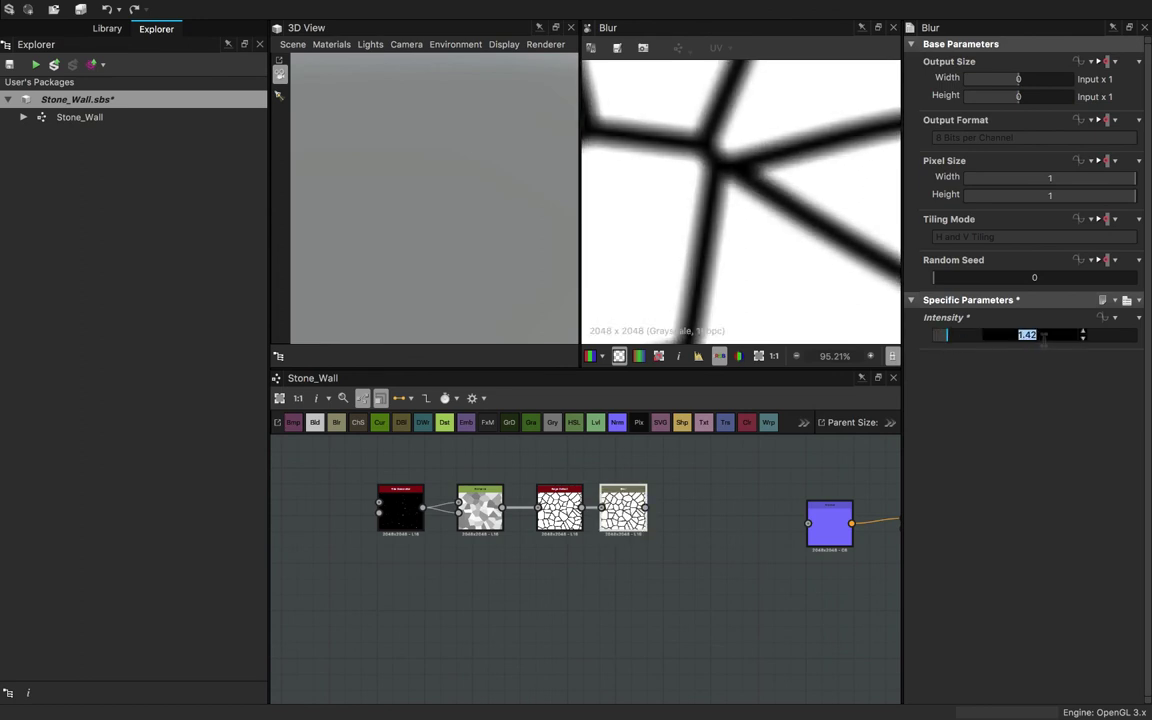
type("1.5")
key("Return")
scroll(722, 275, "down", 6)
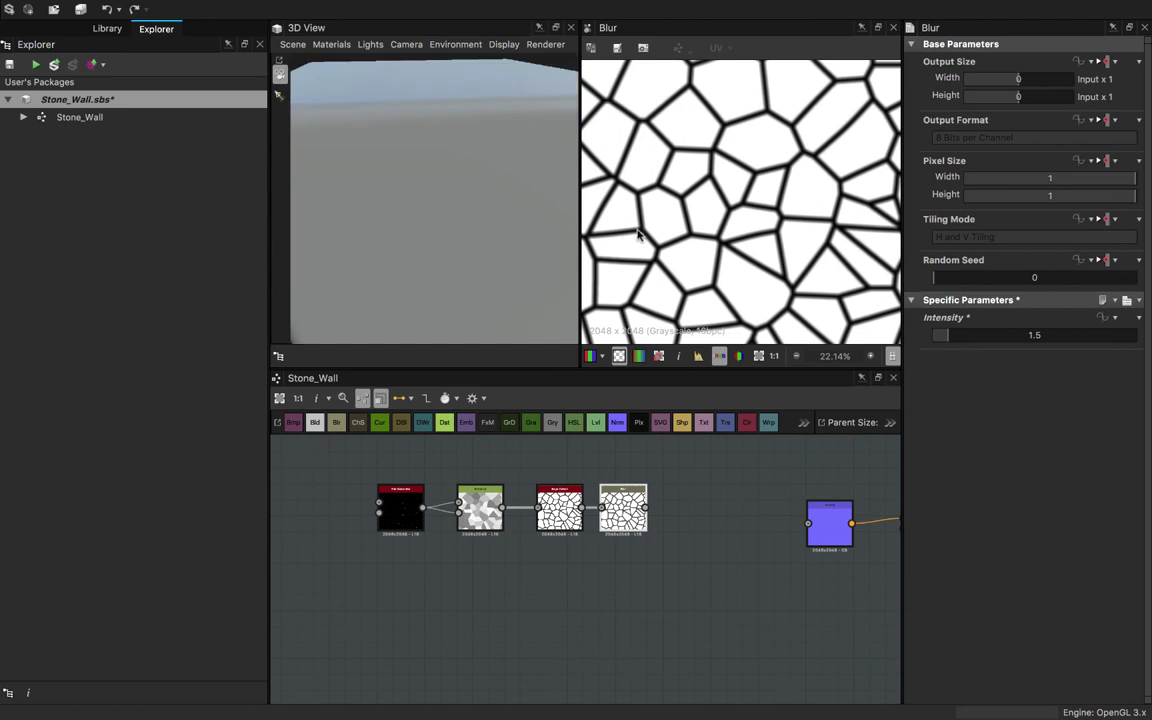
scroll(693, 235, "up", 3)
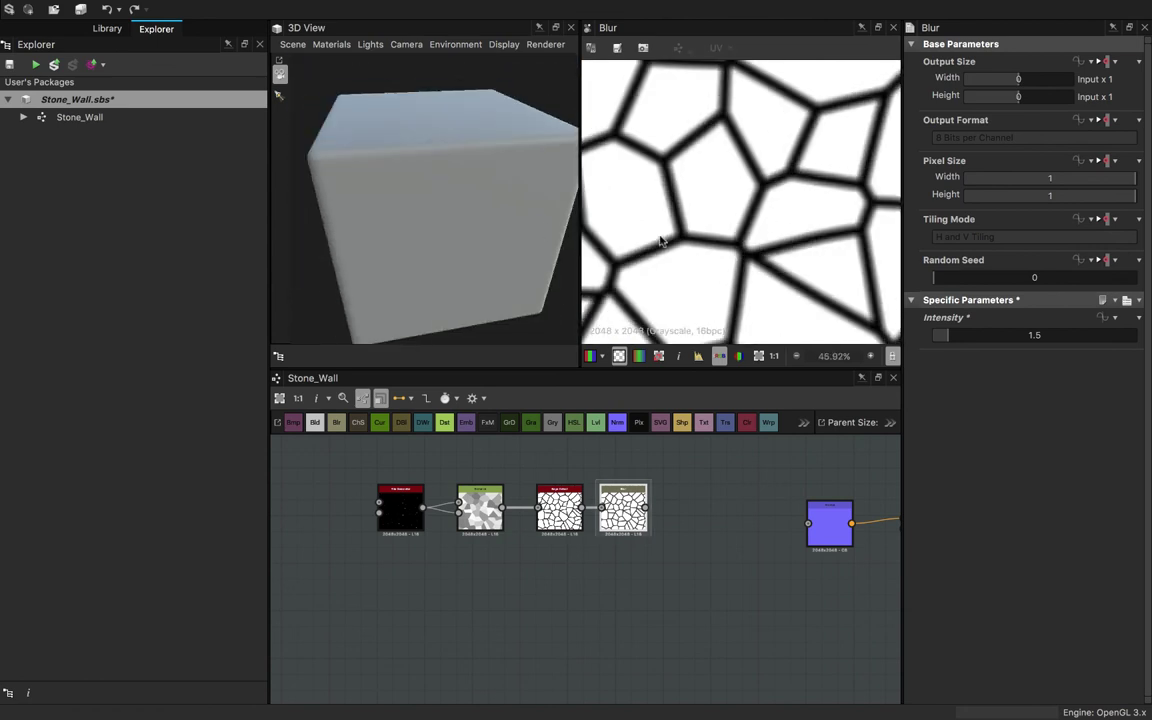
- Feed the Blur output into the Normal node and inspect the beveled stone edges on the cube
left_click_drag(470, 245, 421, 249)
left_click_drag(647, 508, 808, 523)
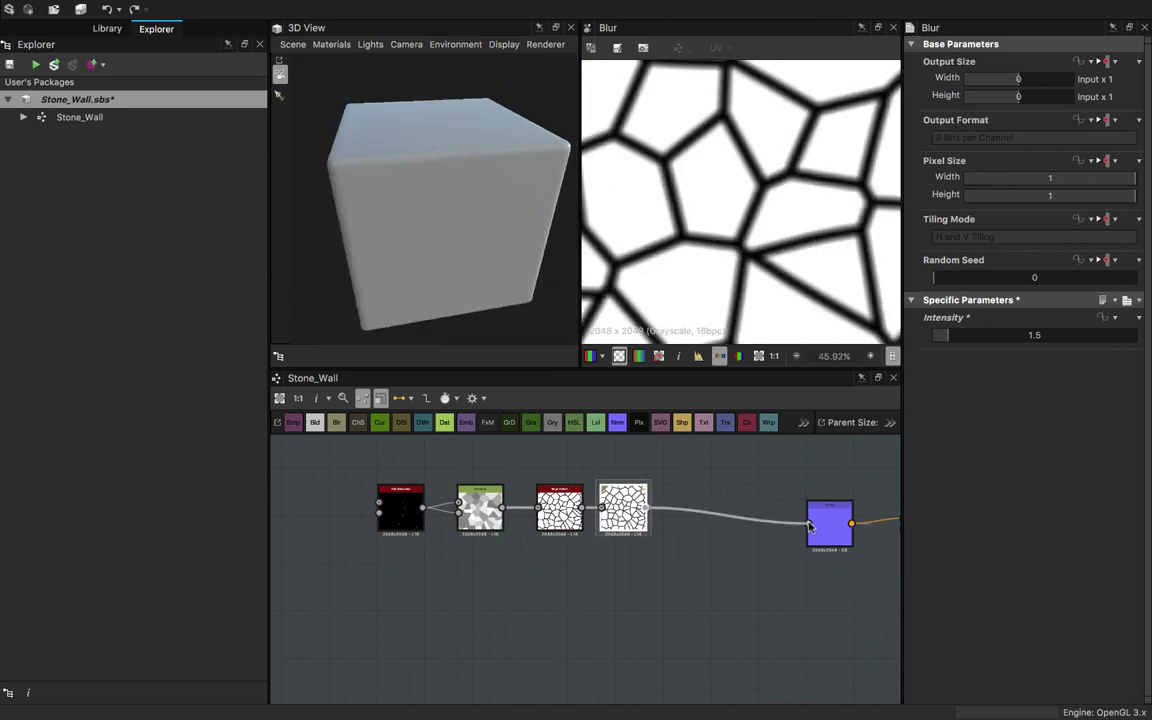
left_click_drag(540, 300, 489, 292)
scroll(481, 226, "up", 8)
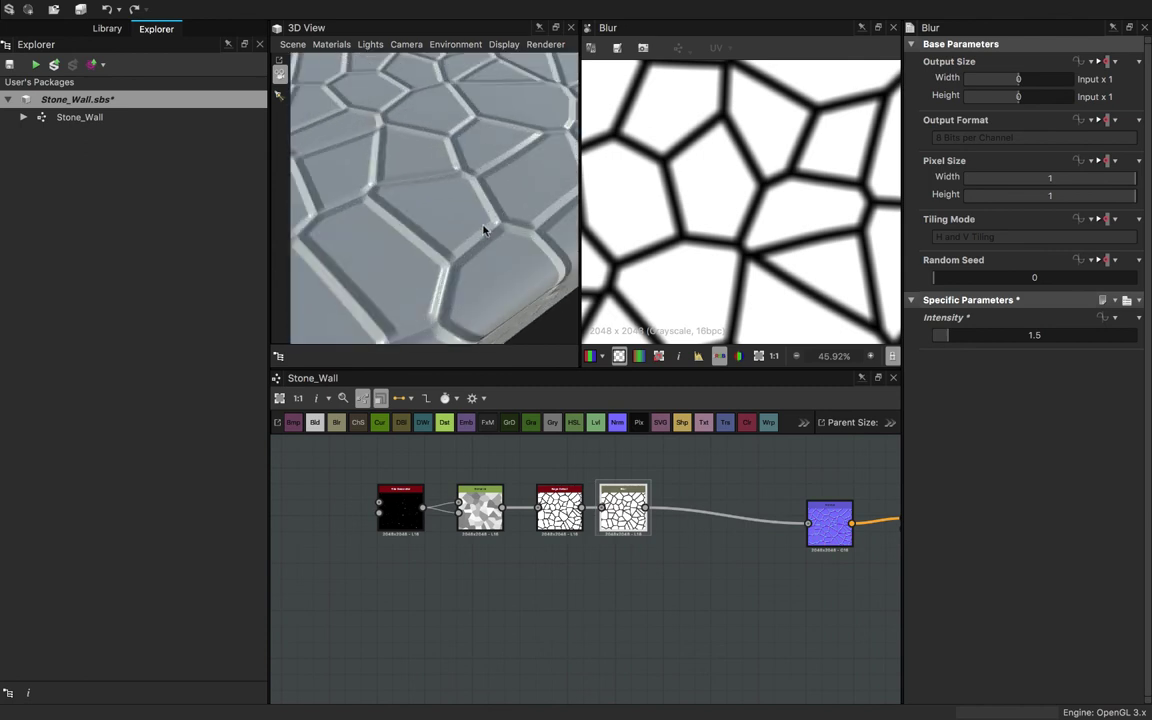
left_click_drag(481, 222, 454, 242)
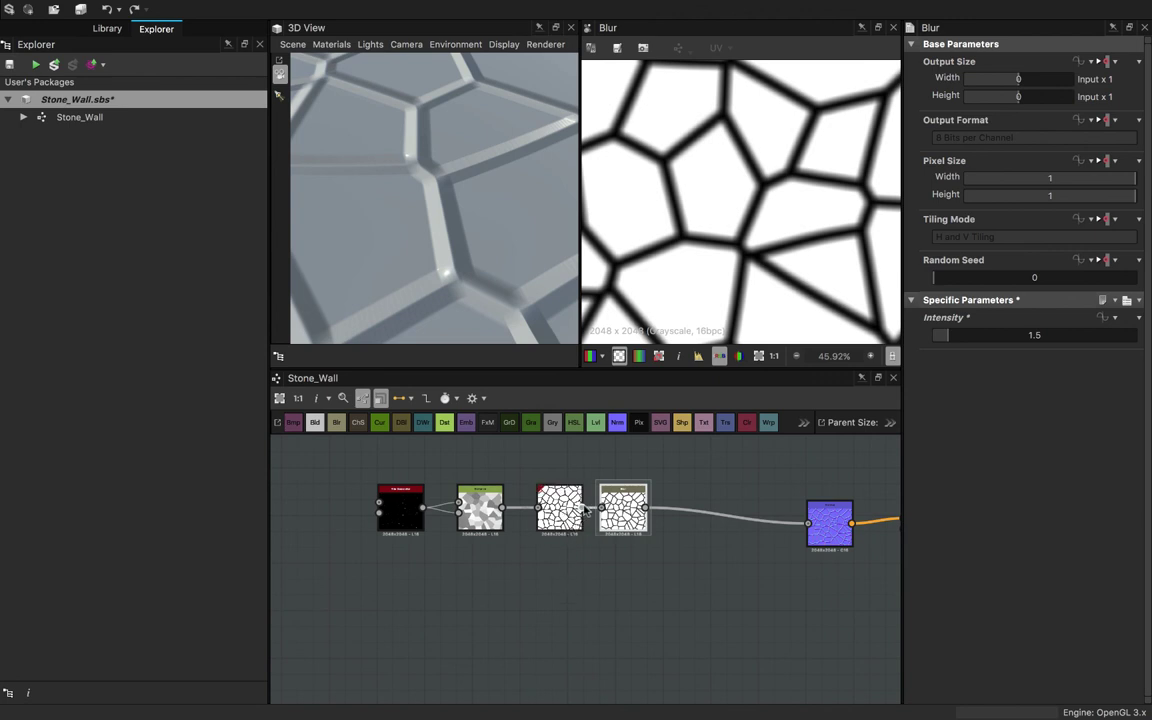
- Try feeding the unblurred Edge Detect output into the Normal node to compare its relief with the blurred version on the cube
left_click_drag(583, 508, 809, 526)
scroll(424, 260, "down", 8)
left_click_drag(440, 262, 405, 256)
scroll(430, 203, "up", 4)
scroll(430, 227, "down", 4)
left_click_drag(721, 484, 714, 567)
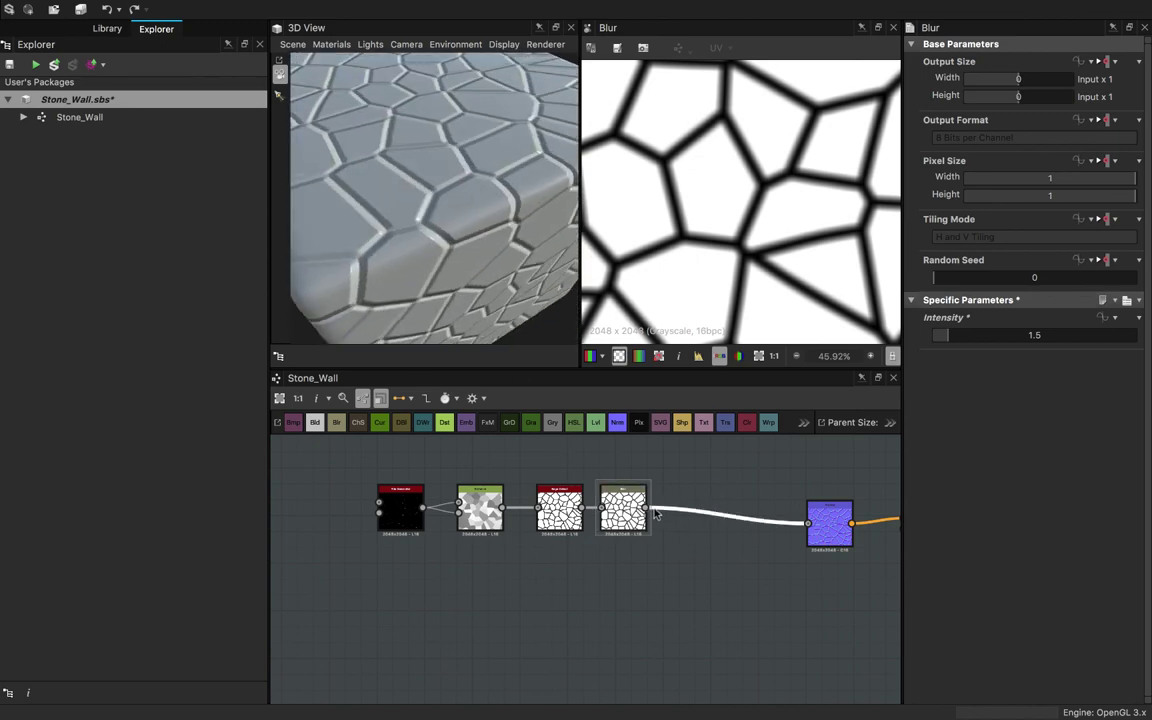
scroll(391, 211, "down", 4)
scroll(704, 508, "down", 3)
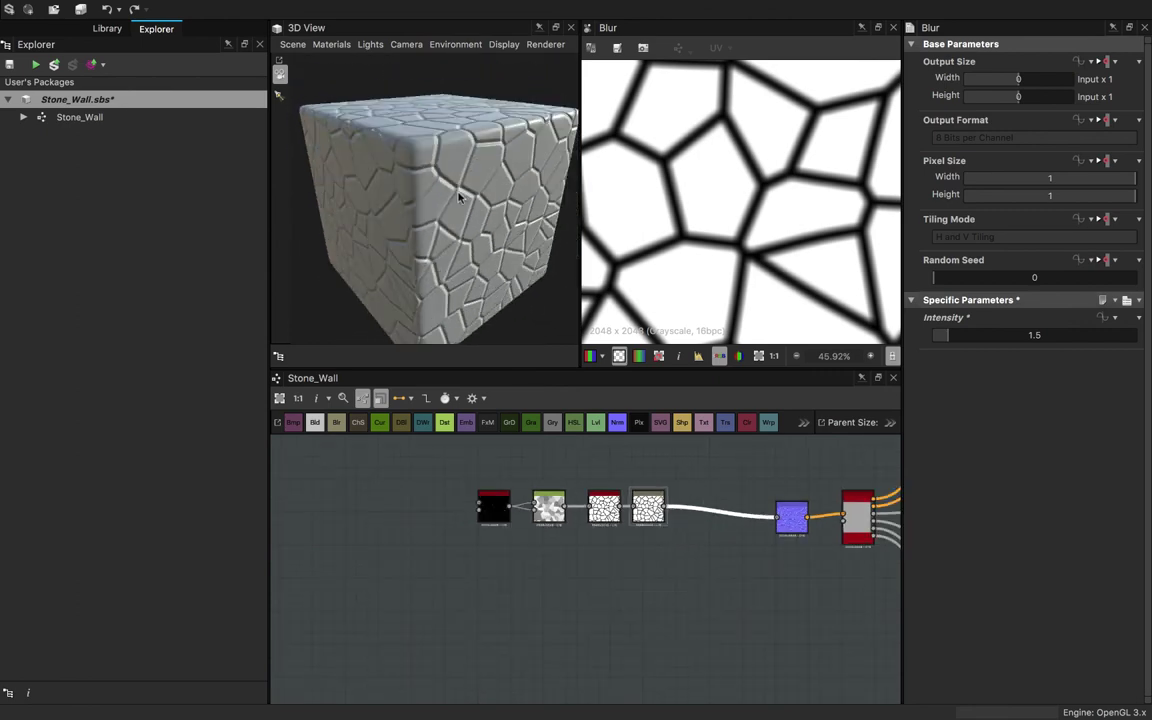
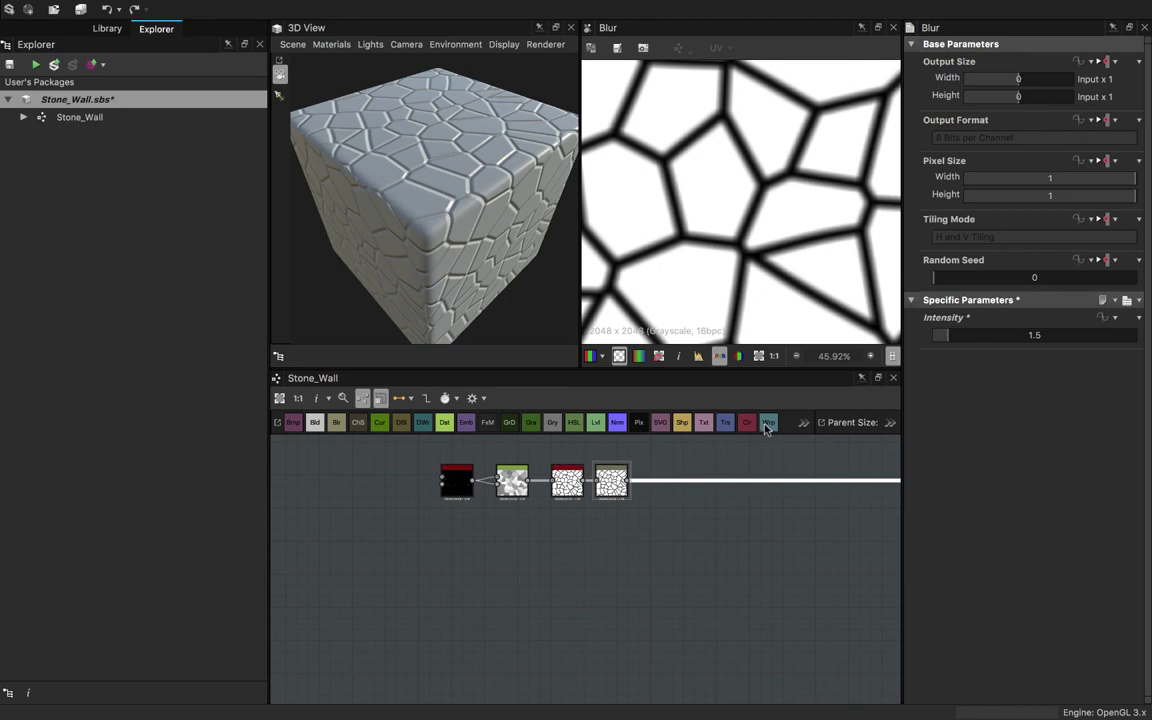
- Insert a Warp node after the Blur node and feed a new Clouds 2 node into its gradient input
left_click_drag(769, 427, 703, 492)
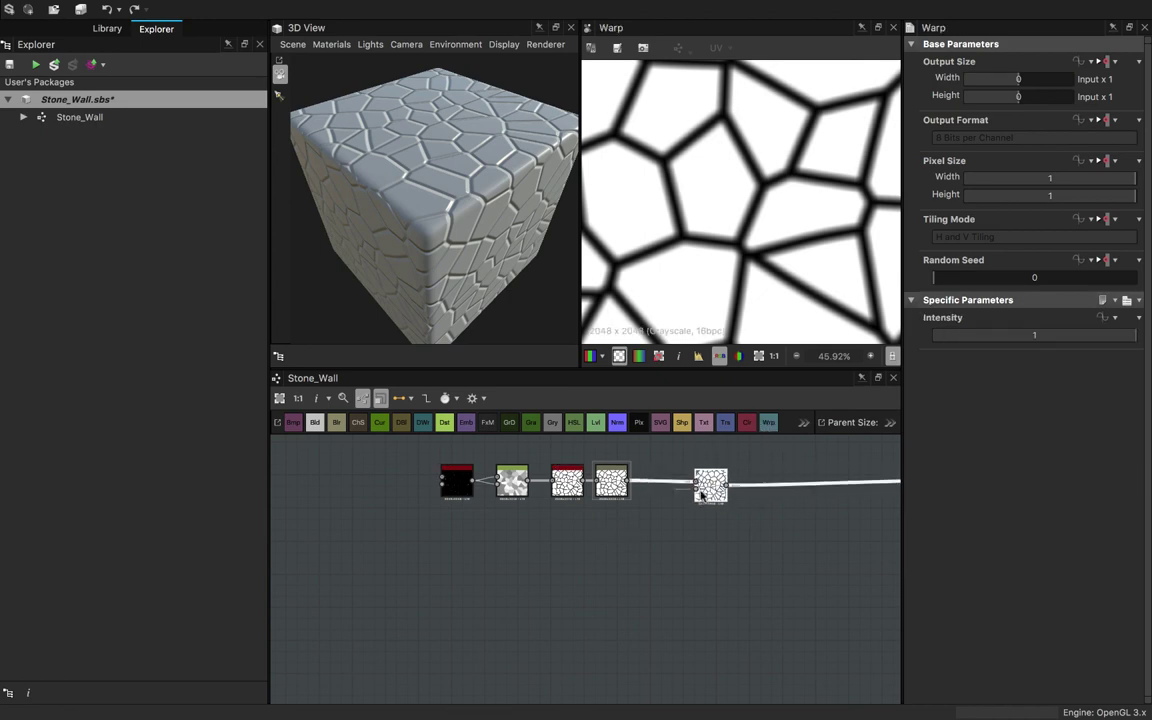
key("space")
type("clo")
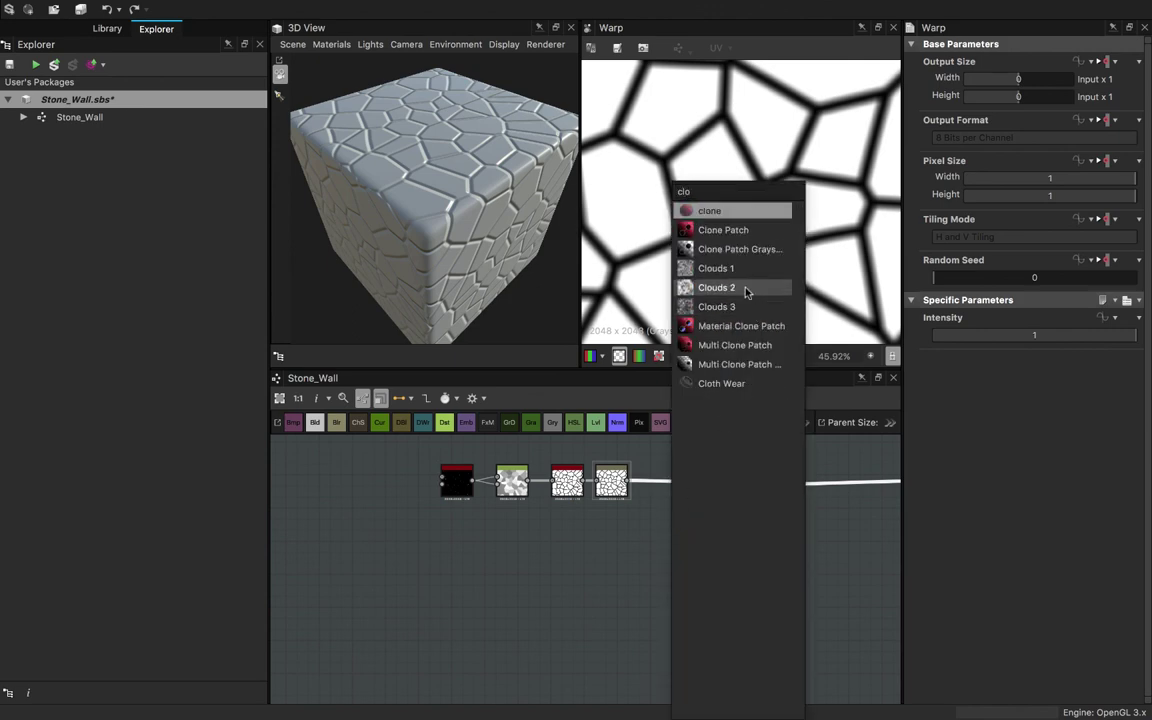
left_click(716, 287)
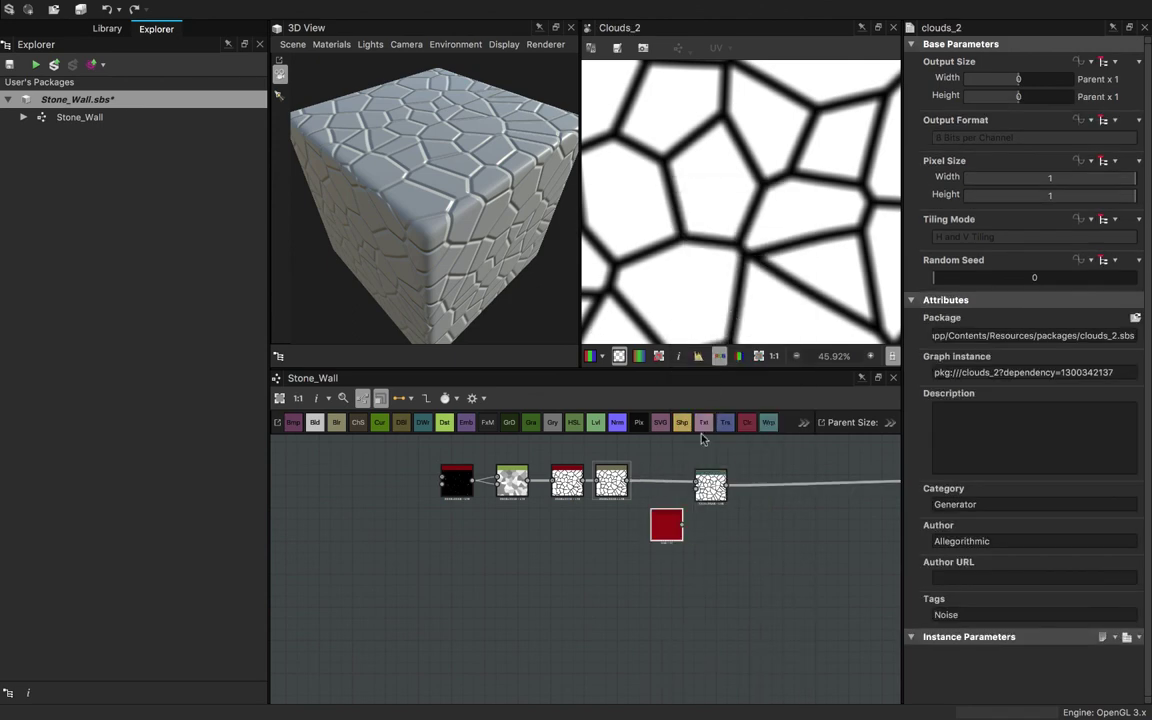
left_click_drag(666, 524, 530, 546)
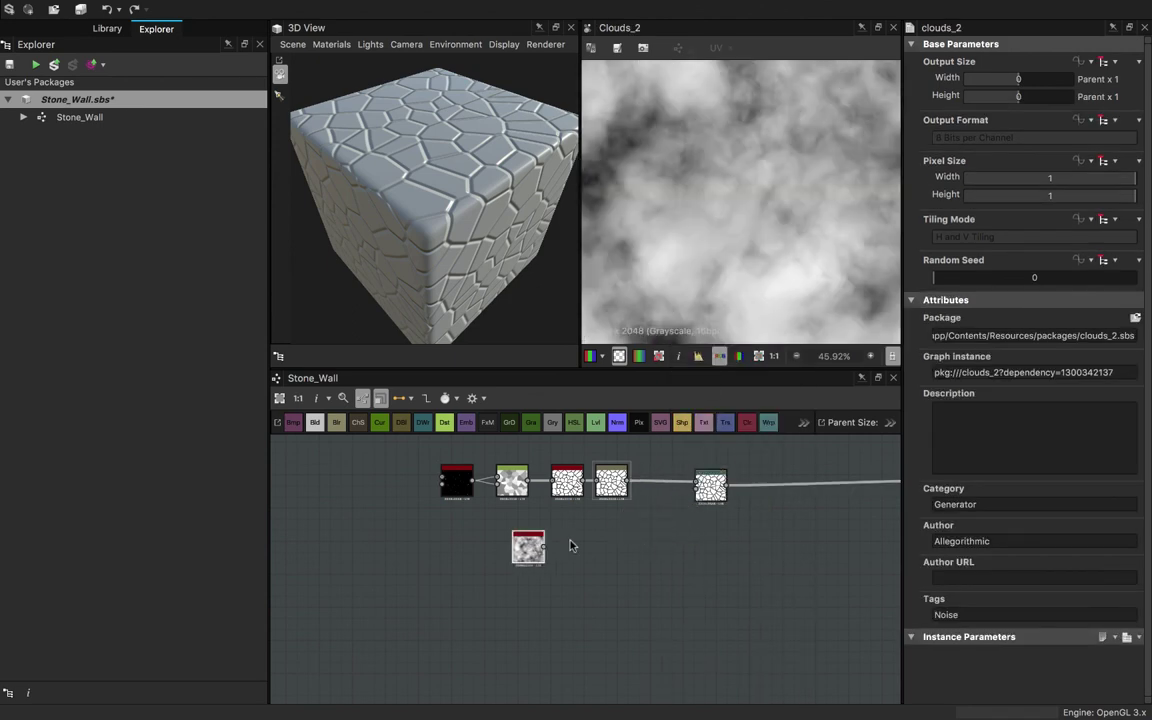
double_click(706, 487)
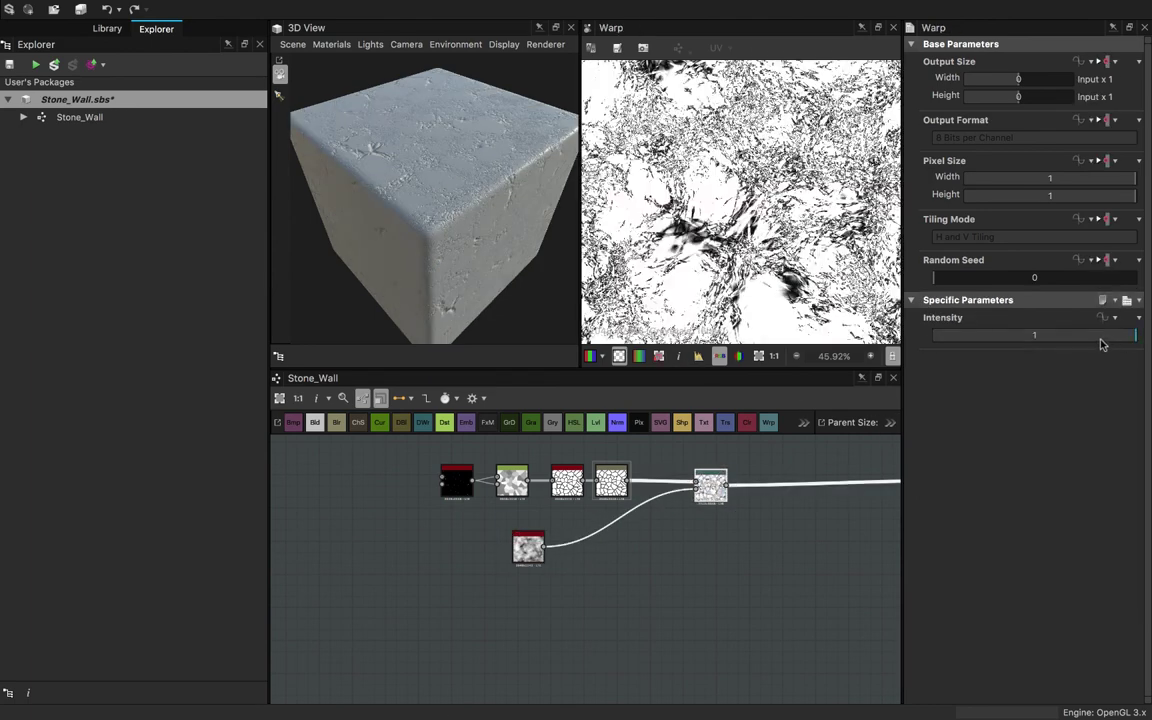
- Set the Warp node's intensity to 0.05 and examine the distorted stone edges up close on the cube
left_click_drag(1101, 344, 941, 342)
mouse_move(508, 255)
left_mouse_down()
mouse_move(532, 188)
mouse_move(522, 272)
mouse_move(541, 294)
mouse_move(540, 231)
mouse_move(543, 358)
mouse_move(512, 278)
left_mouse_up()
scroll(509, 216, "up", 8)
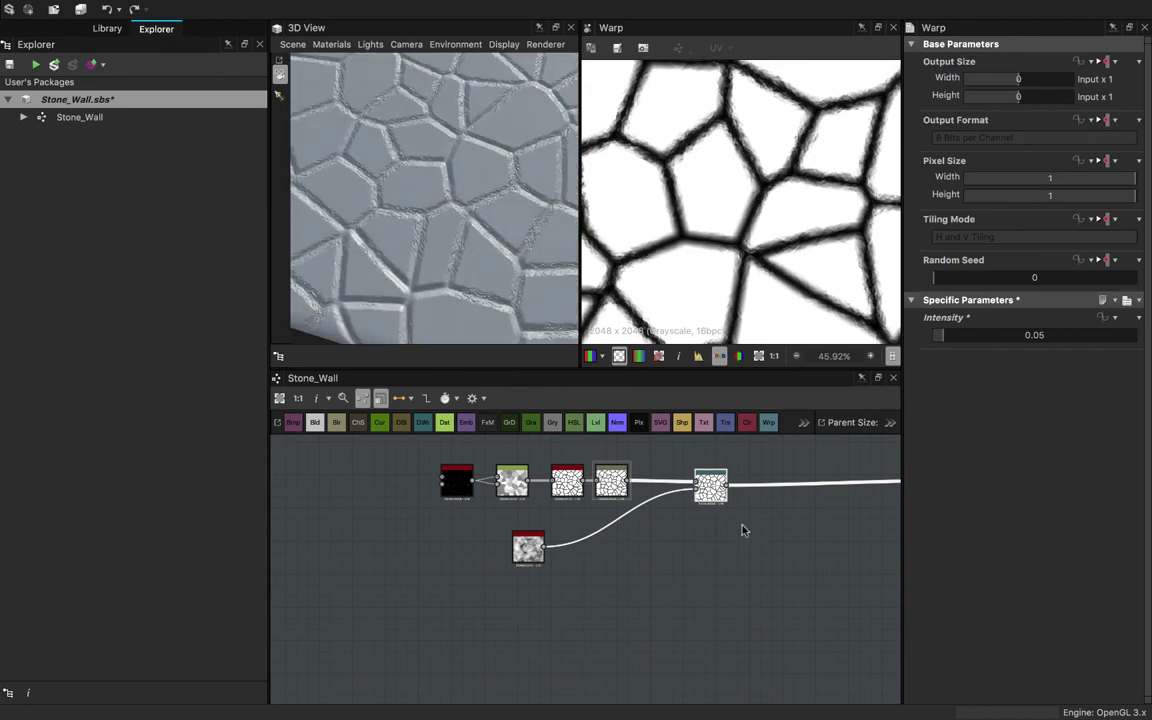
- Replace the Warp node with a Directional Warp node fed by the Blur output, with Clouds 2 driving the distortion
scroll(742, 530, "down", 2)
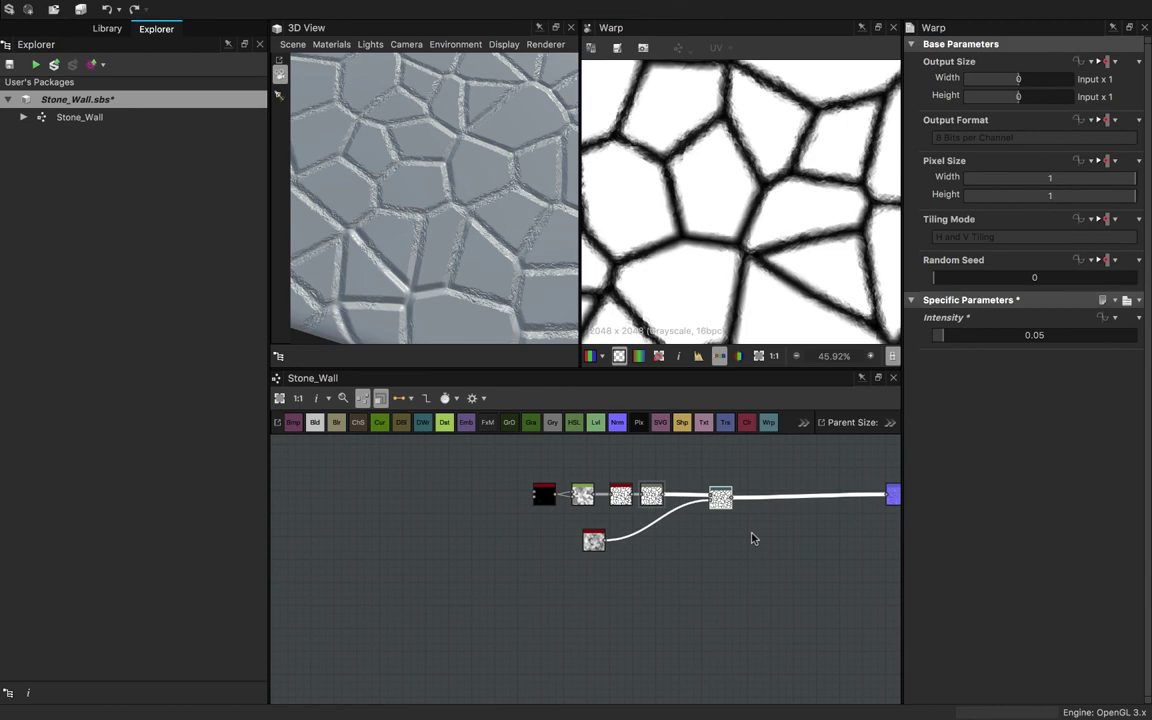
key("Delete")
left_click(652, 496)
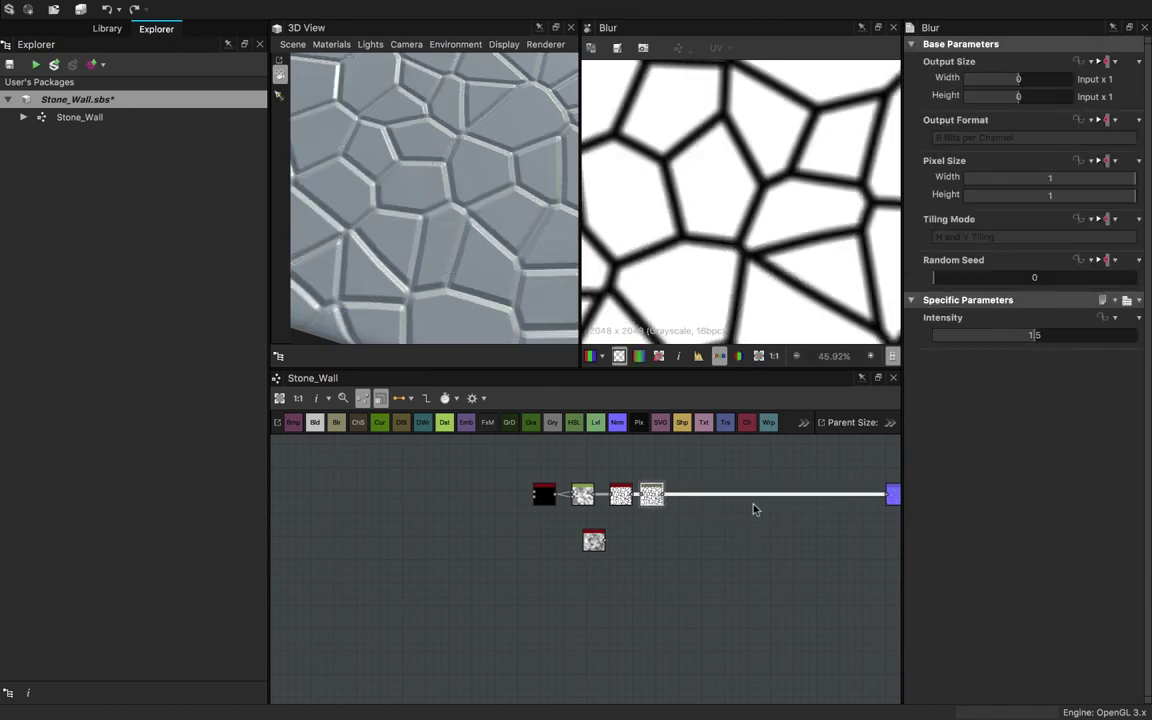
key("space")
type("di")
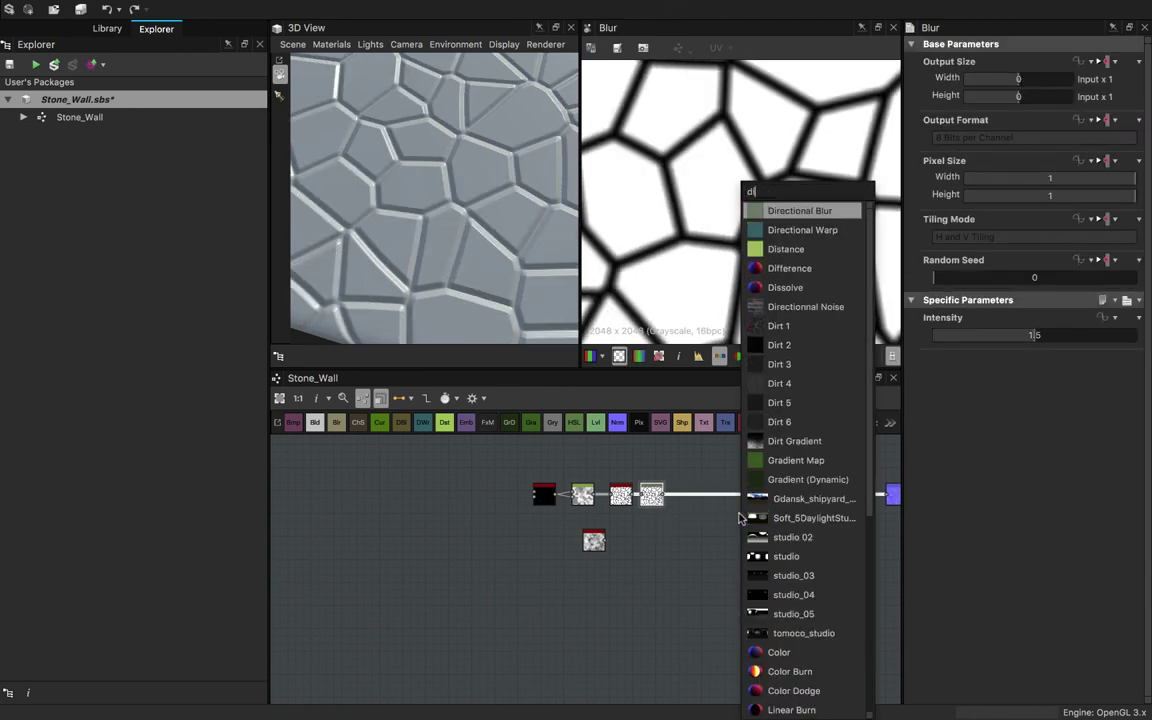
left_click(802, 230)
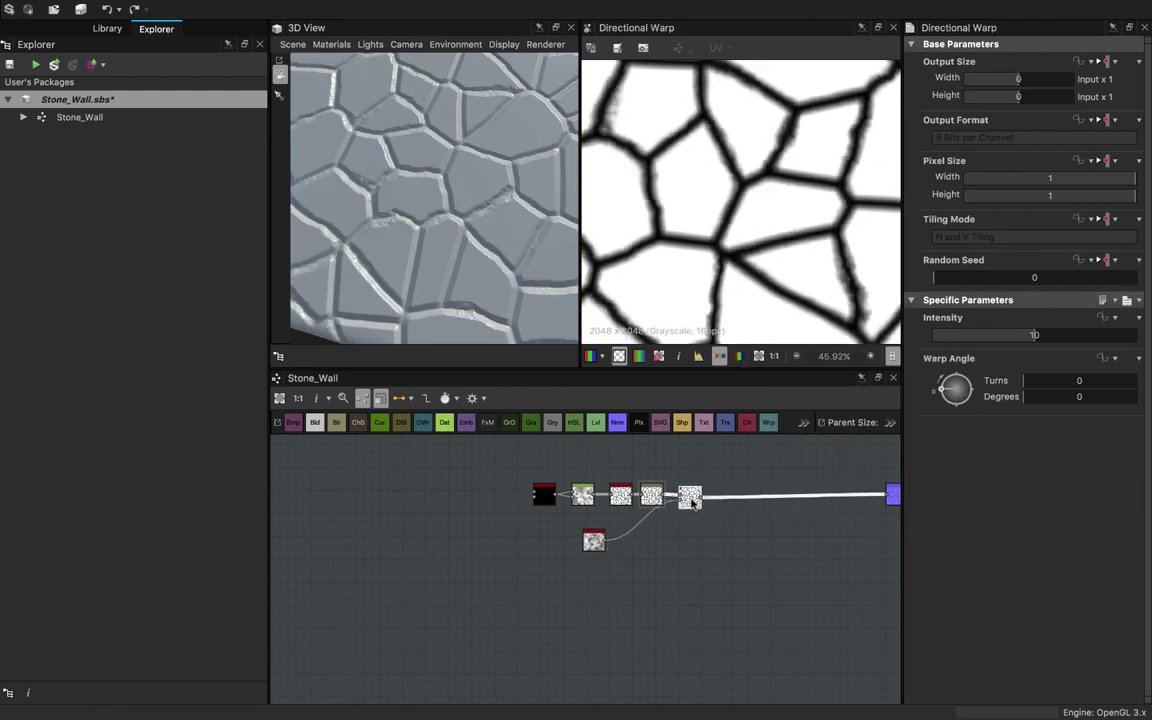
- Try a Directional Warp intensity of 20 while watching the stone edges on the cube
left_click_drag(500, 315, 475, 313)
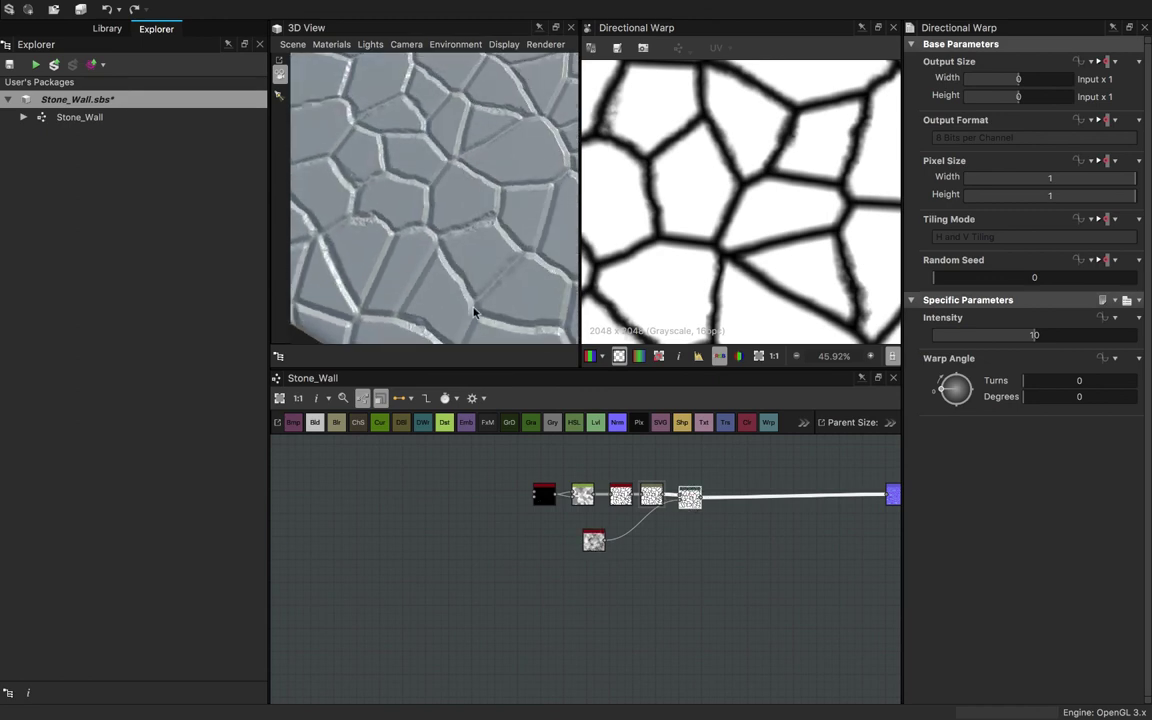
left_click_drag(1035, 338, 1150, 345)
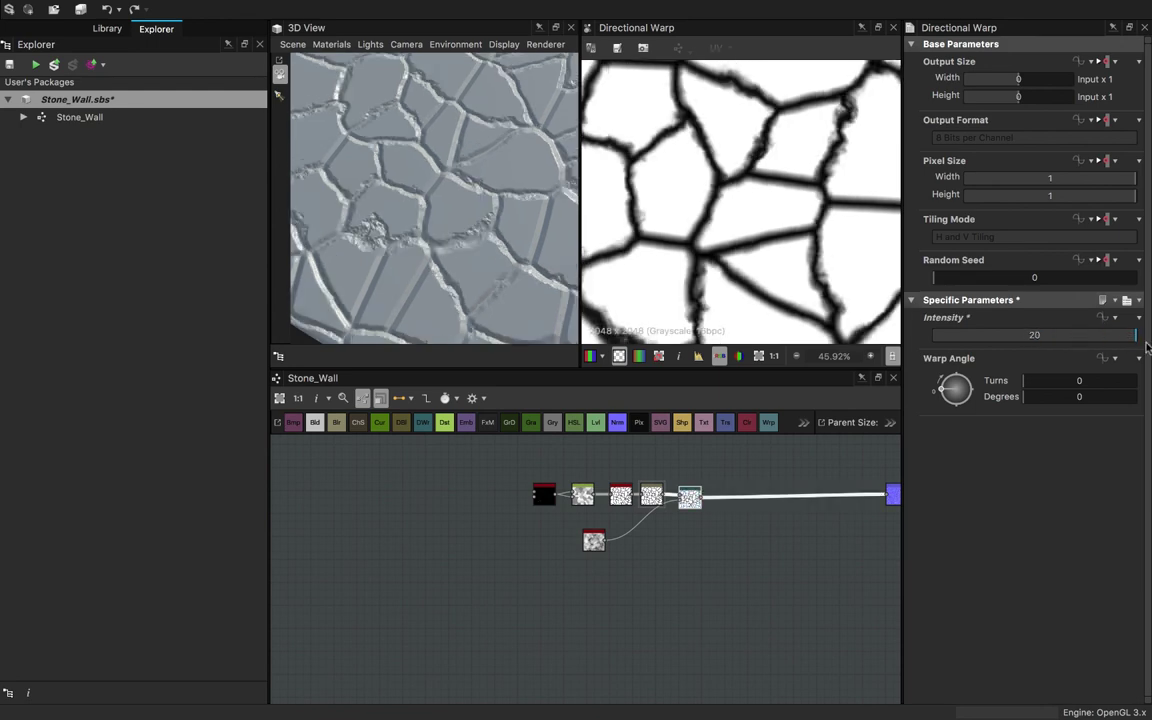
- Try bypassing the Blur node by feeding Edge Detect straight into the Directional Warp, and inspect the unblurred warped edges
left_click_drag(594, 541, 617, 548)
left_click_drag(651, 495, 654, 464)
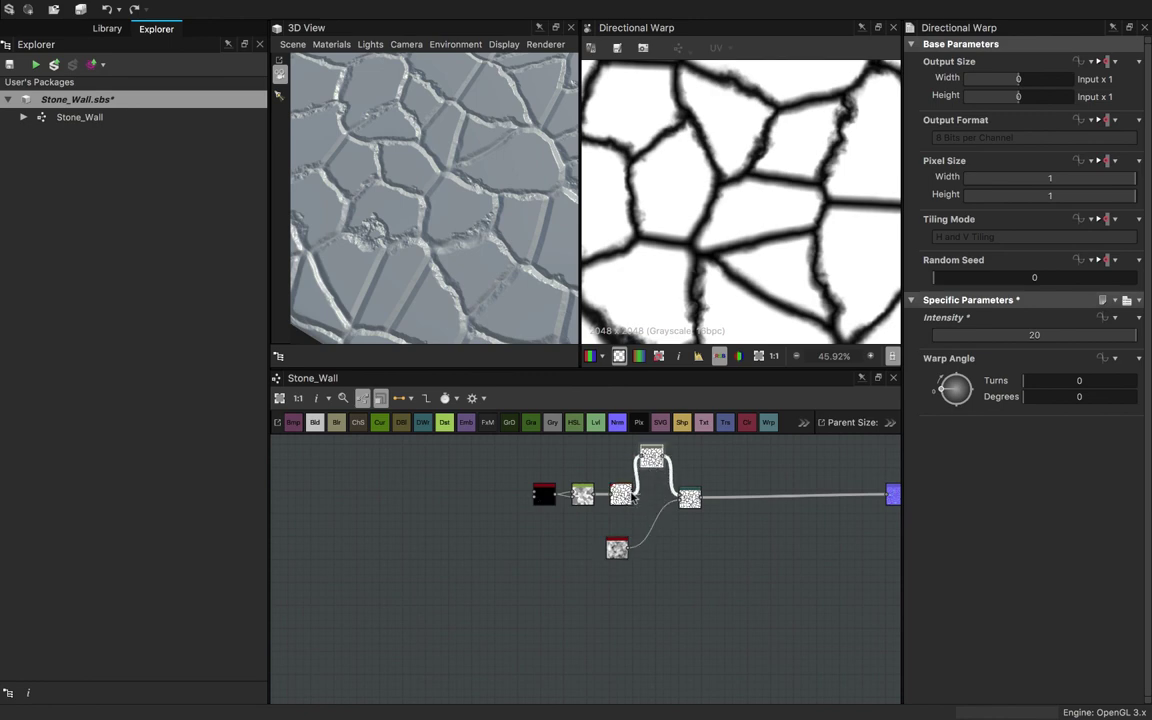
left_click_drag(684, 499, 684, 499)
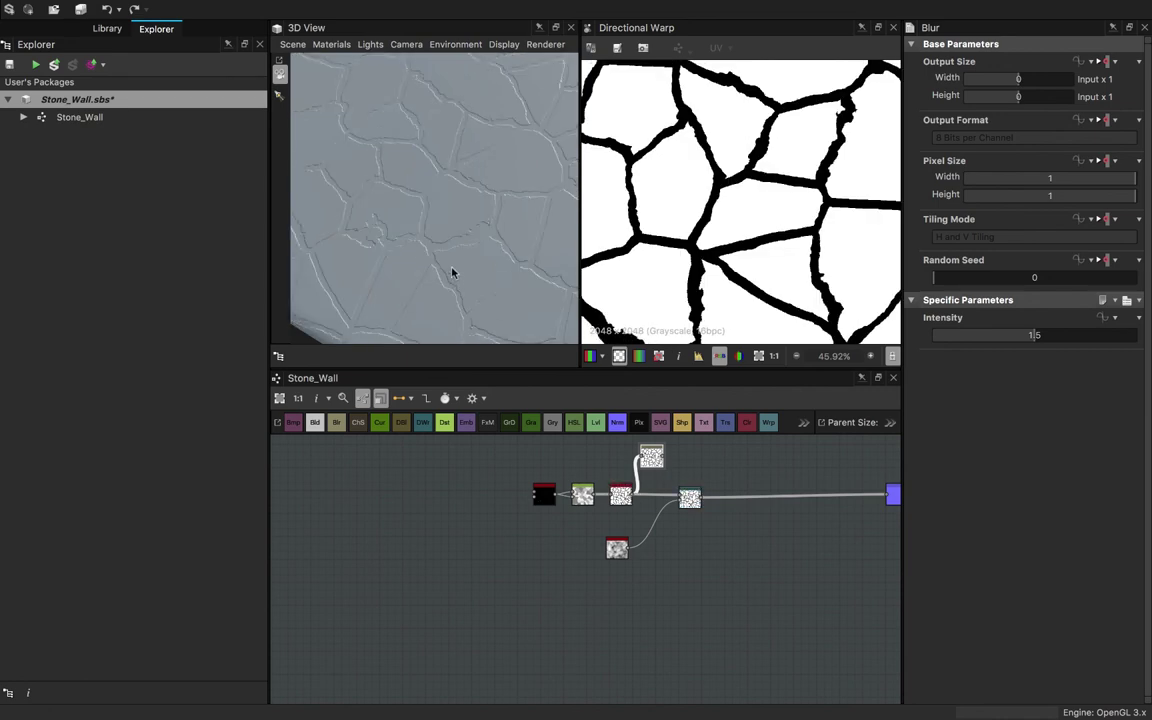
scroll(452, 269, "up", 5)
left_click_drag(452, 268, 504, 245)
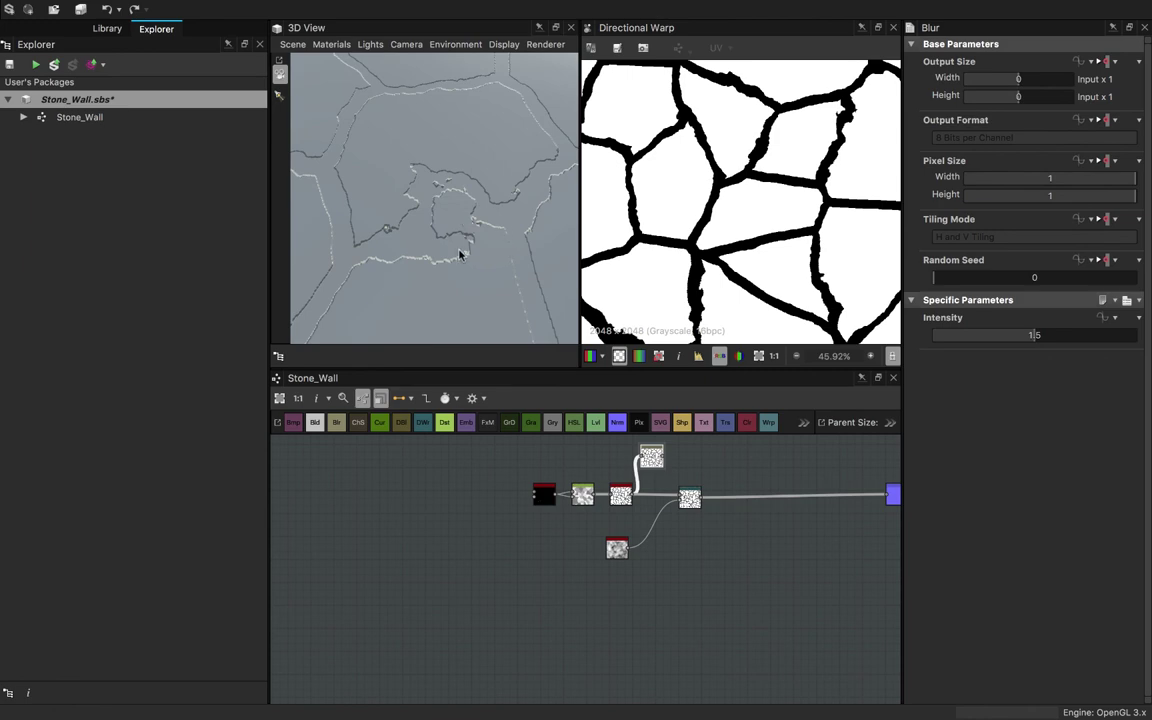
scroll(713, 230, "down", 3)
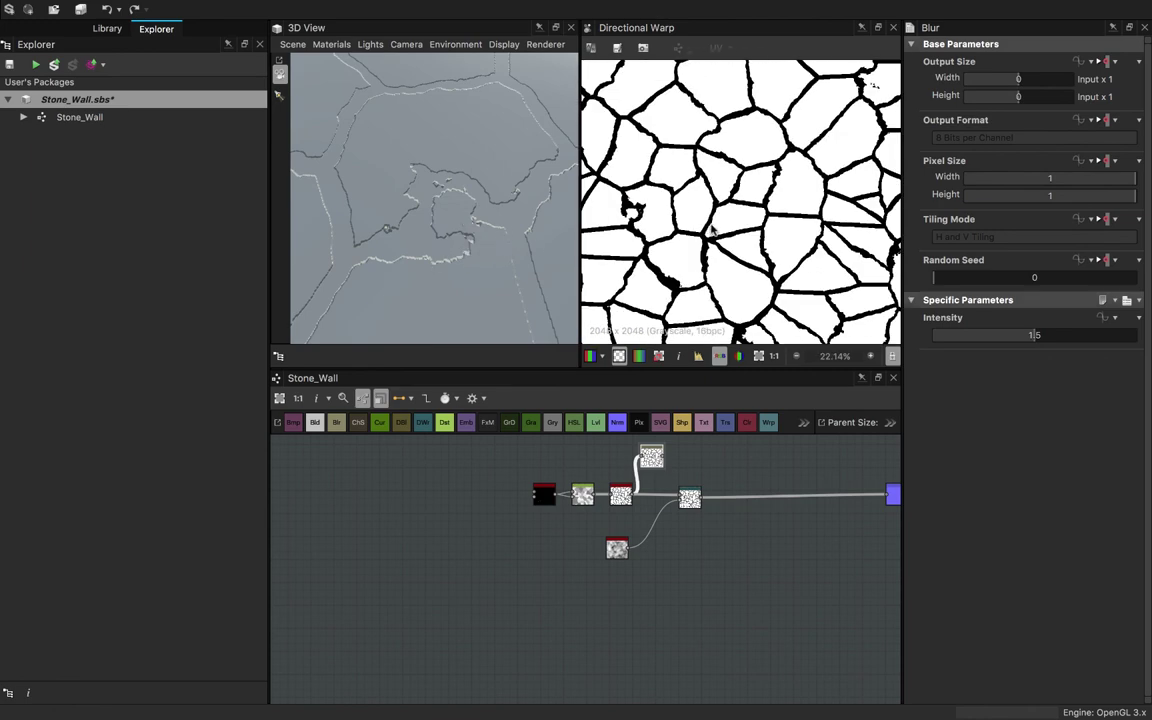
middle_click_drag(678, 226, 755, 270)
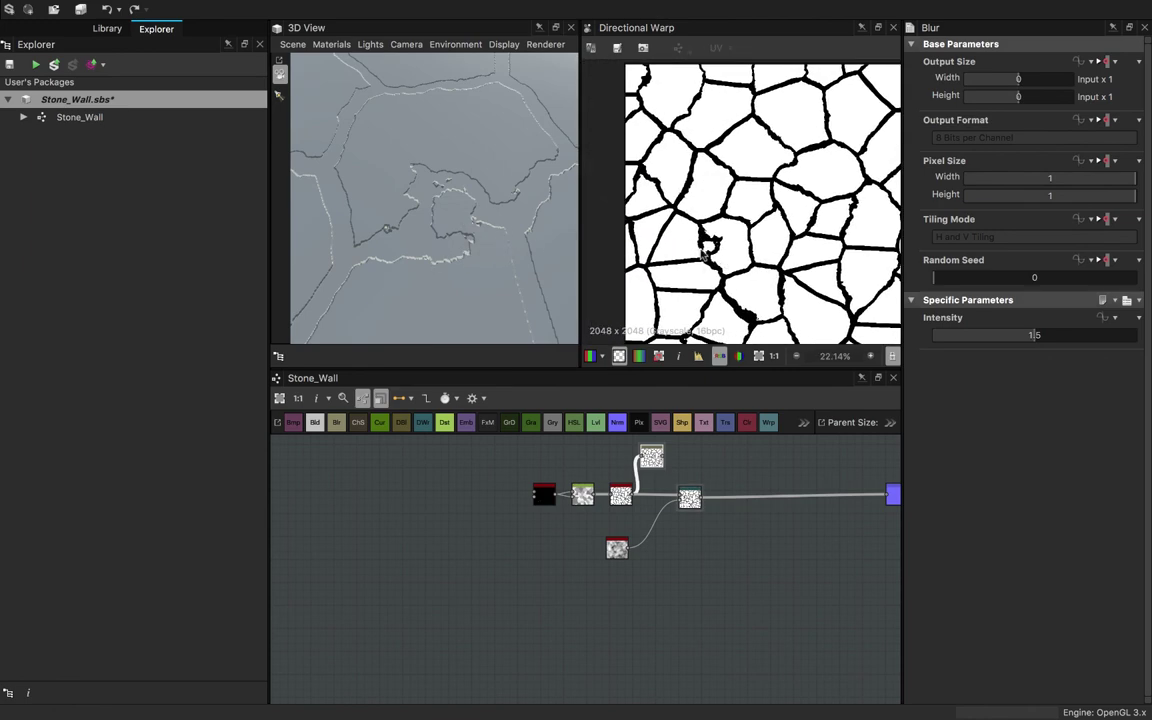
scroll(705, 253, "up", 2)
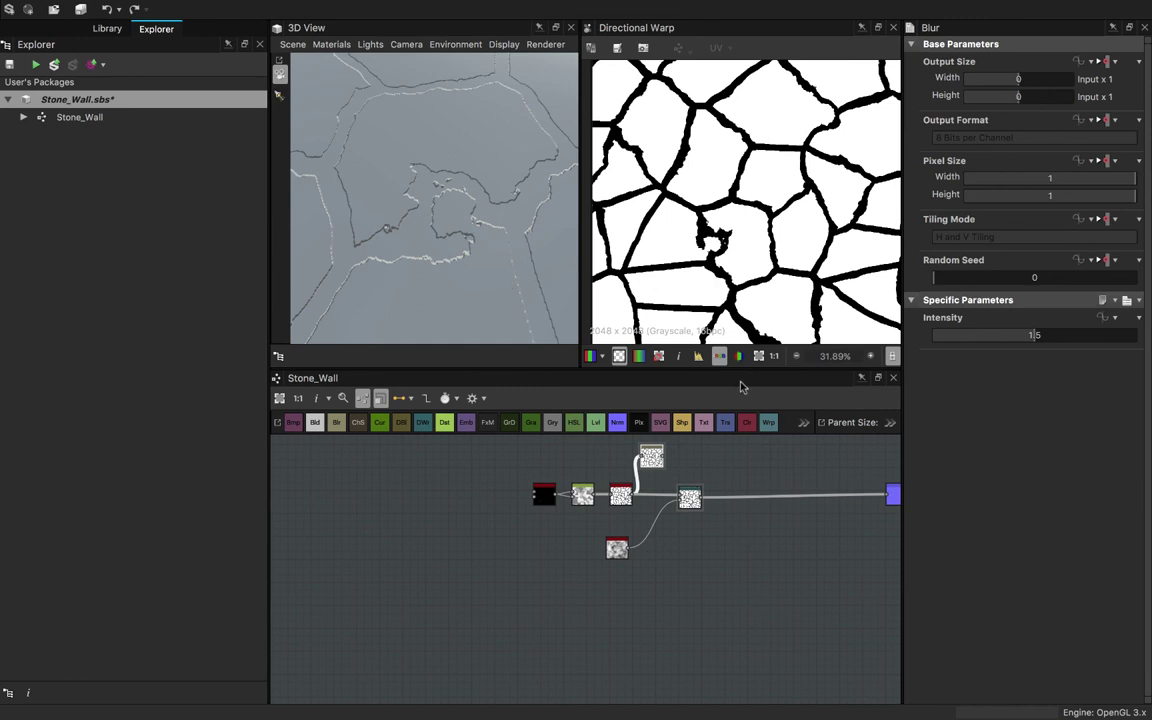
- Set the Directional Warp's intensity to 10.91 and its warp angle to 129 degrees
left_click(692, 496)
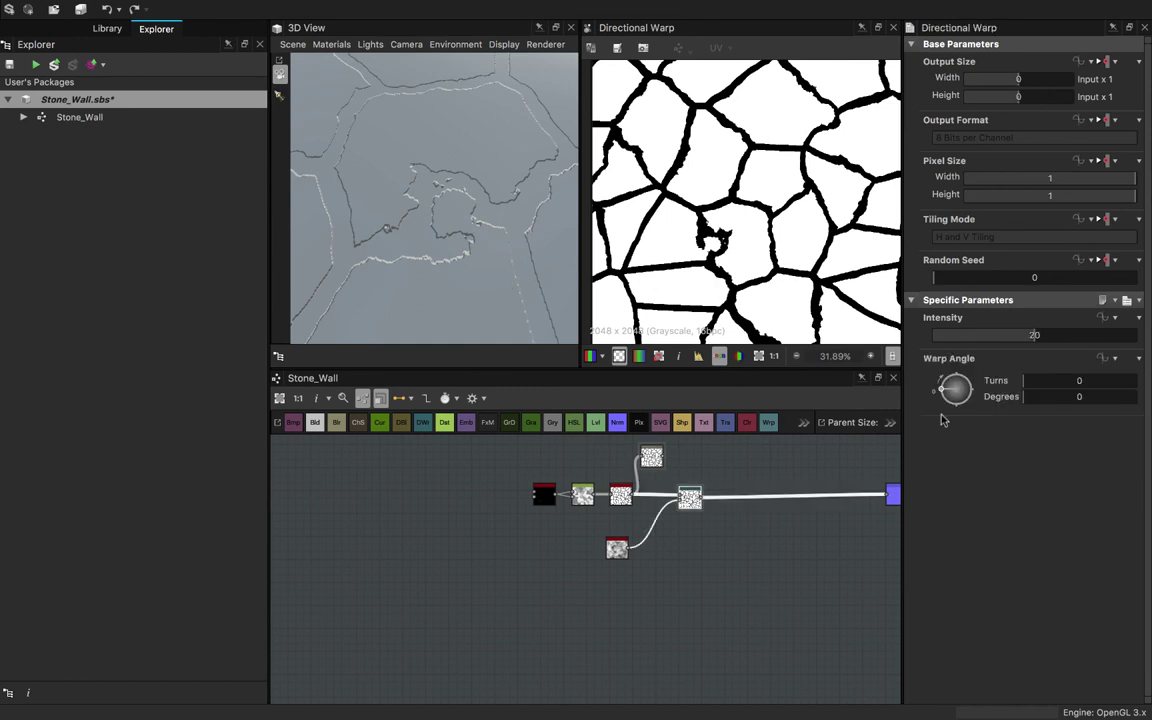
left_click_drag(1030, 338, 1024, 336)
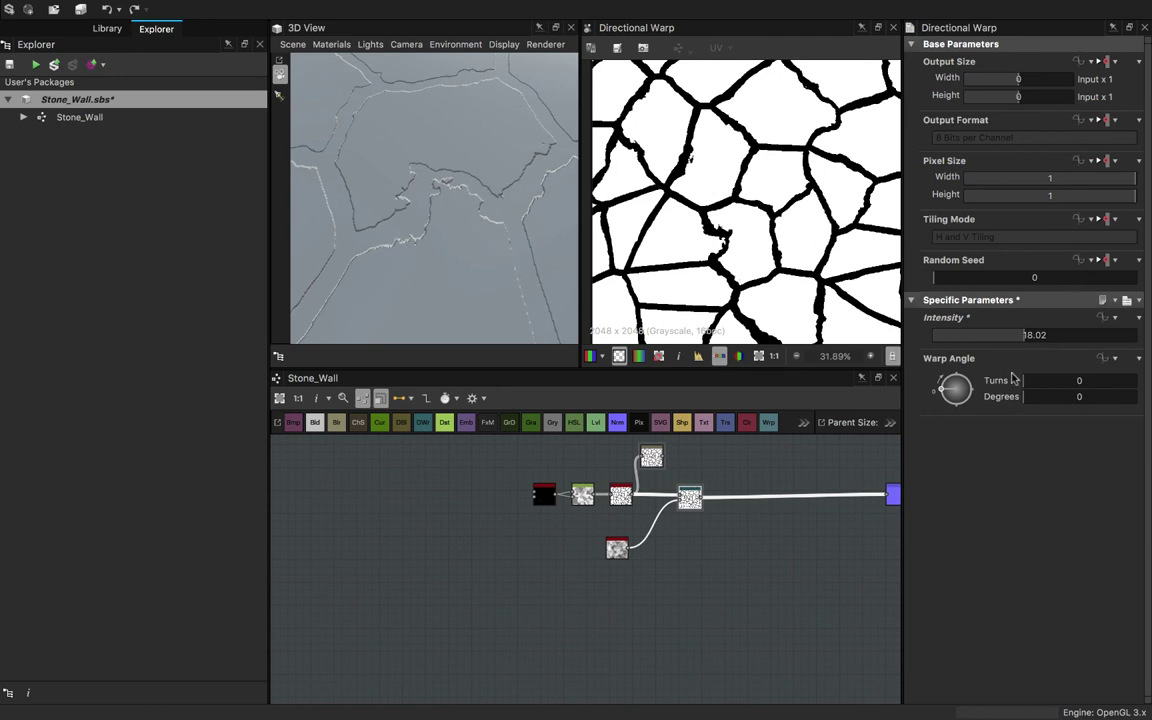
left_click_drag(1022, 342, 985, 346)
left_click_drag(944, 390, 986, 342)
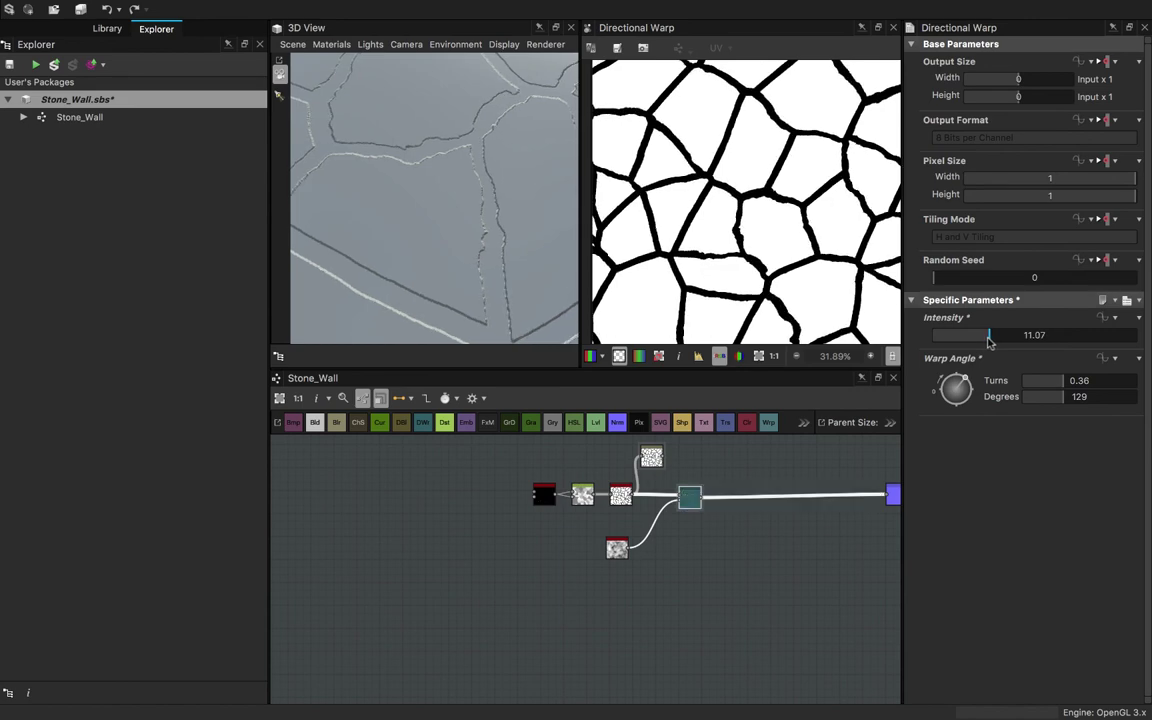
scroll(664, 242, "down", 3)
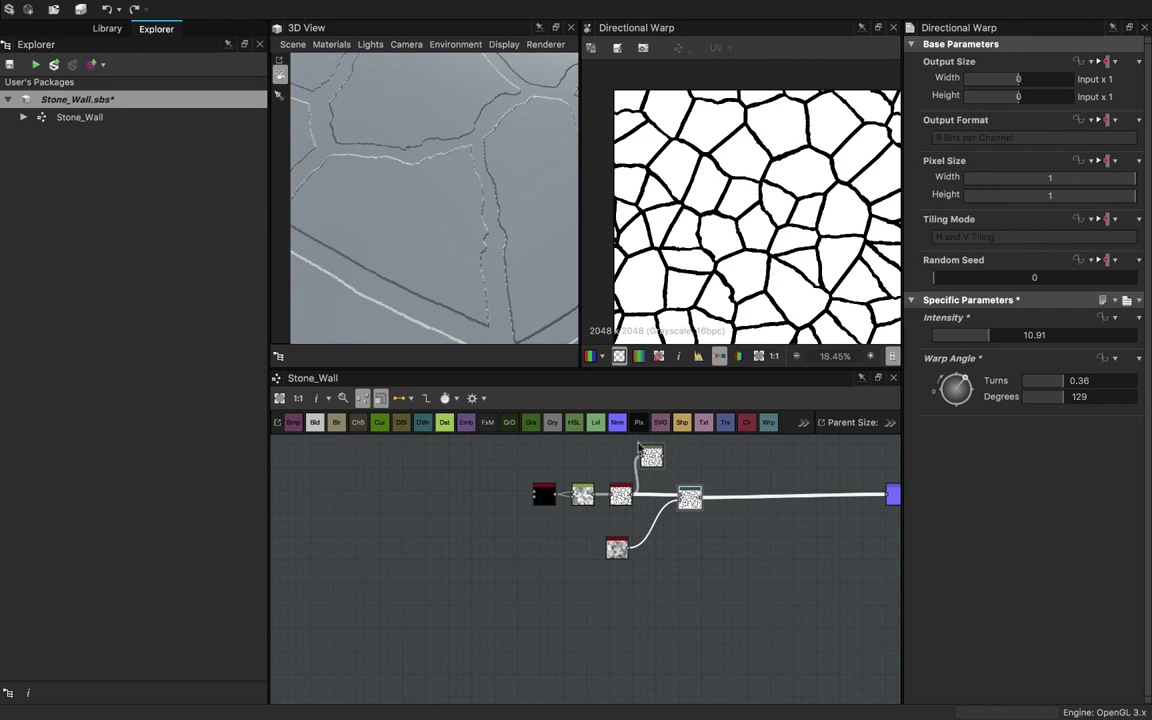
- Feed the Blur output back into the Directional Warp, realign the Blur node in the chain and inspect the cube
left_click_drag(685, 498, 685, 498)
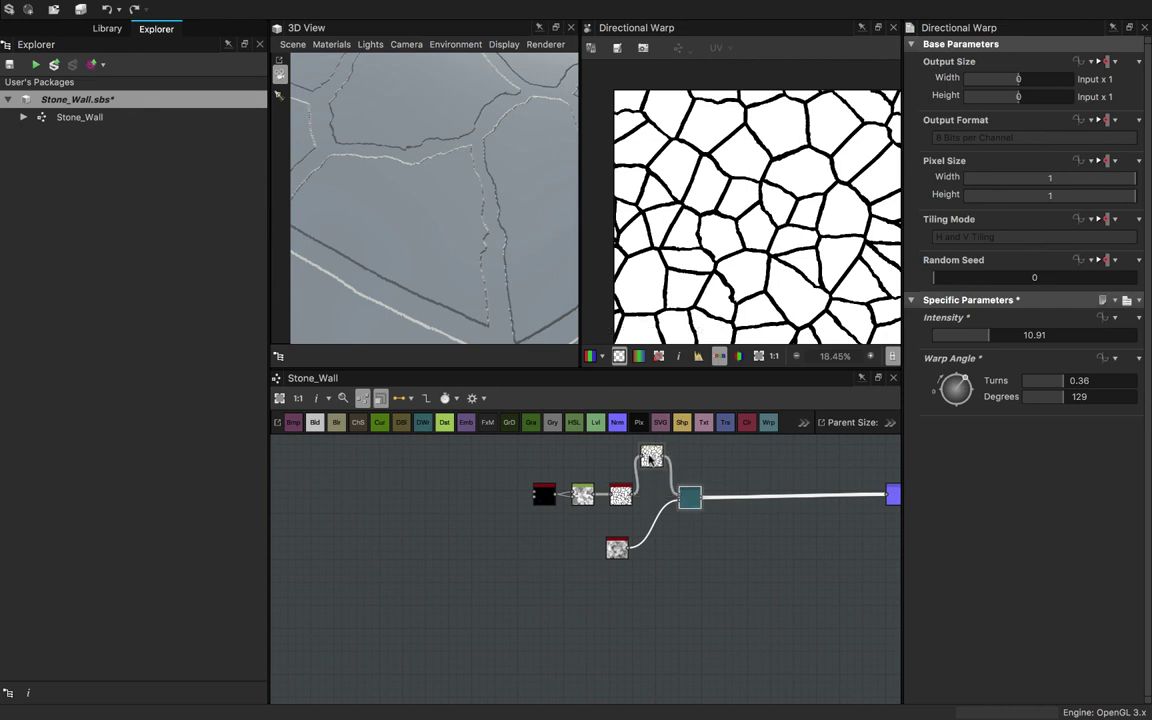
left_click_drag(650, 458, 657, 493)
scroll(450, 203, "down", 5)
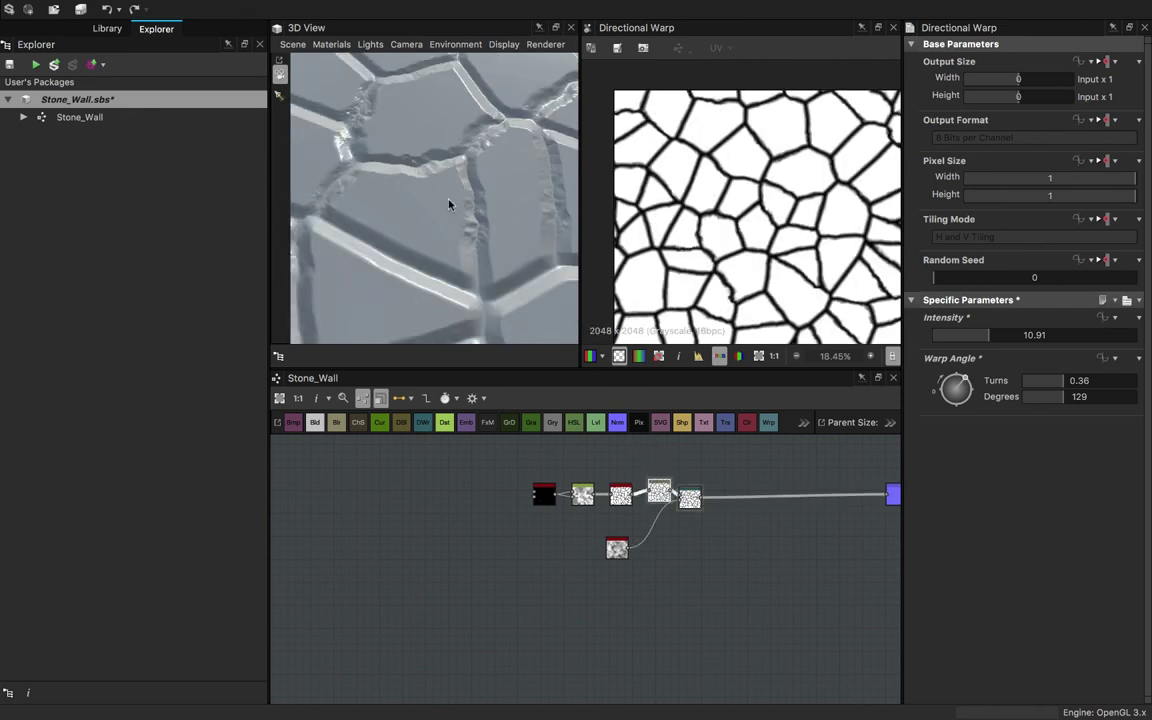
left_click_drag(450, 203, 500, 150)
- Make room after the first Directional Warp node and chain a second Directional Warp behind it
left_click_drag(709, 507, 732, 507)
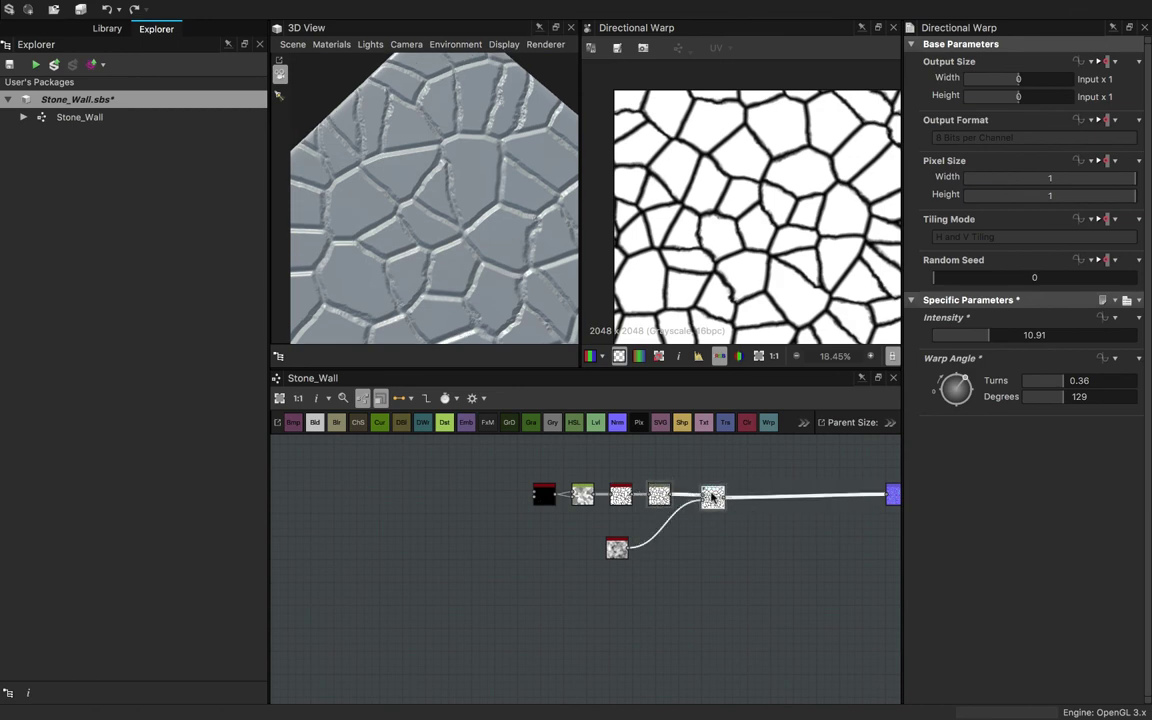
key("space")
type("di")
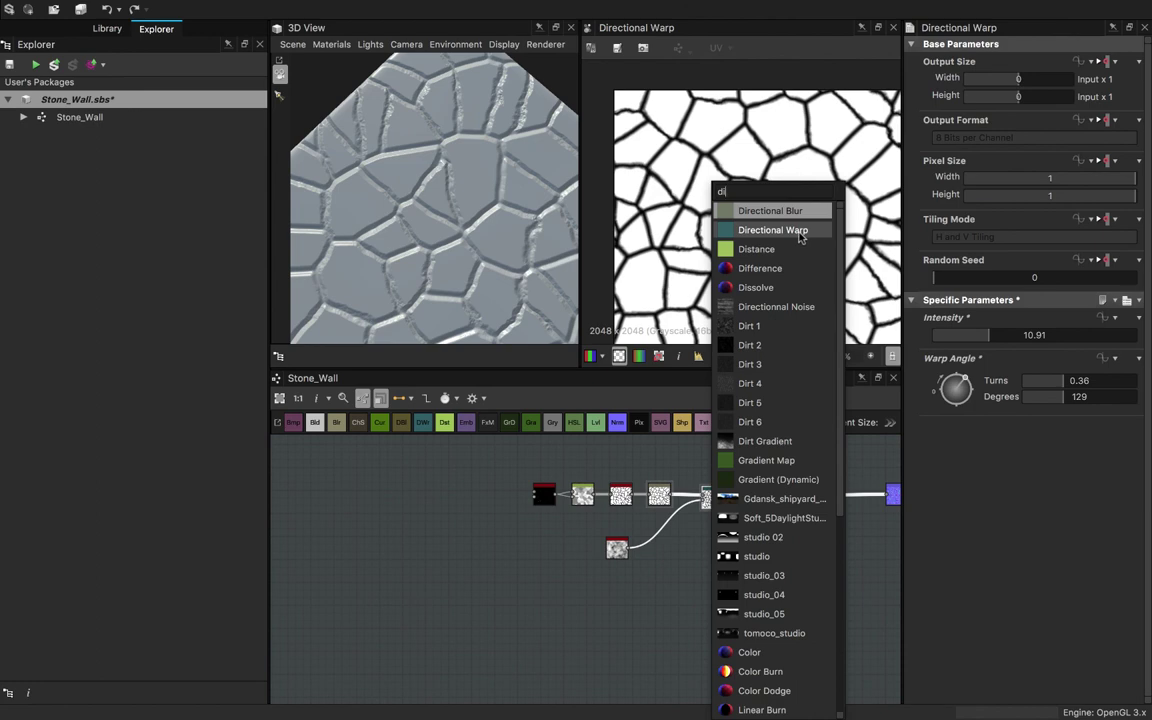
left_click(800, 232)
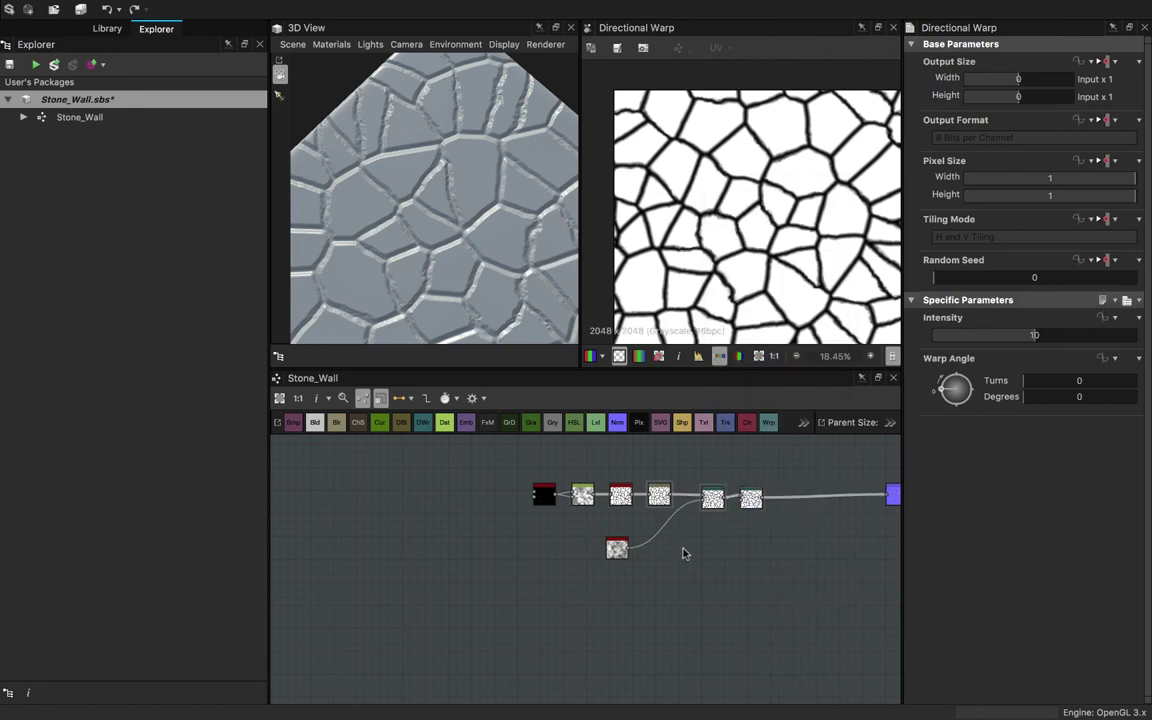
- Add a Perlin Noise Zoom node below the chain and connect it to the second Directional Warp's intensity input
key("space")
type("per")
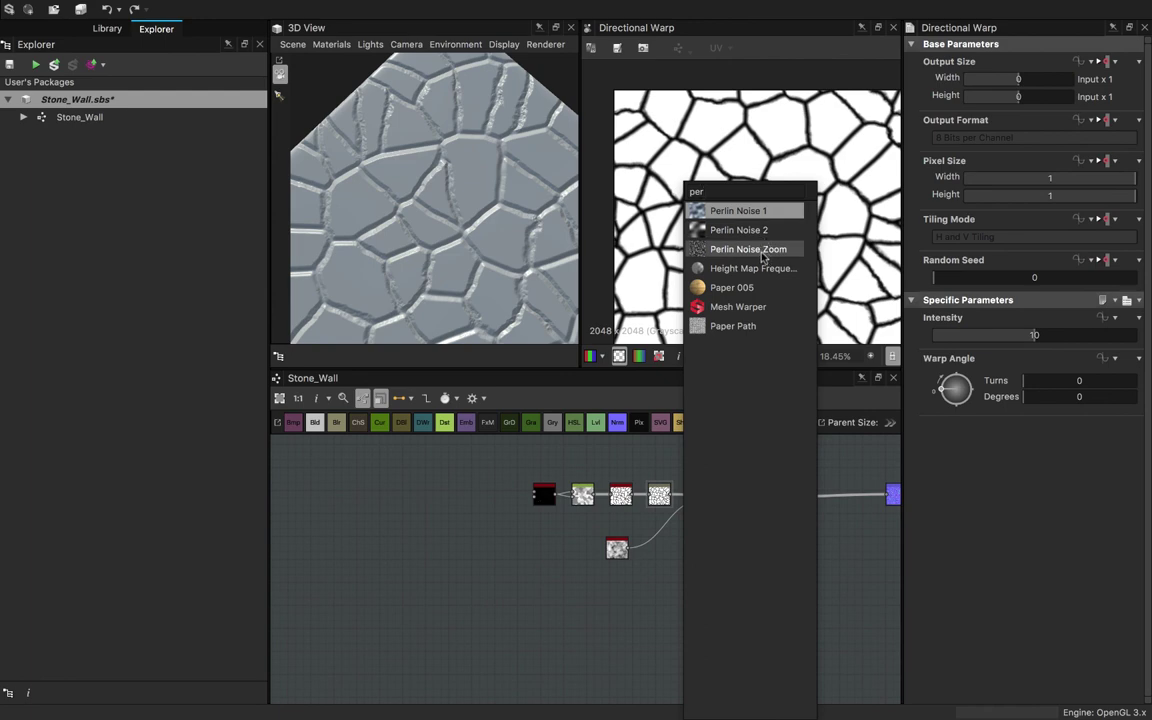
left_click(761, 252)
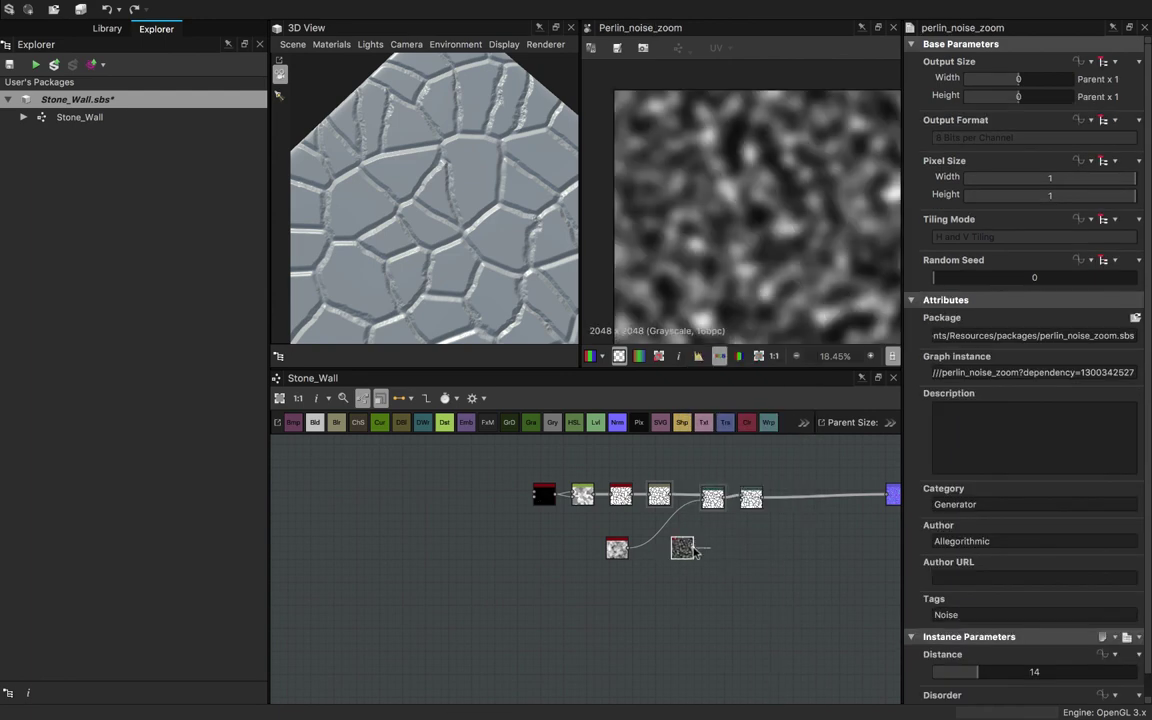
left_click_drag(685, 549, 677, 548)
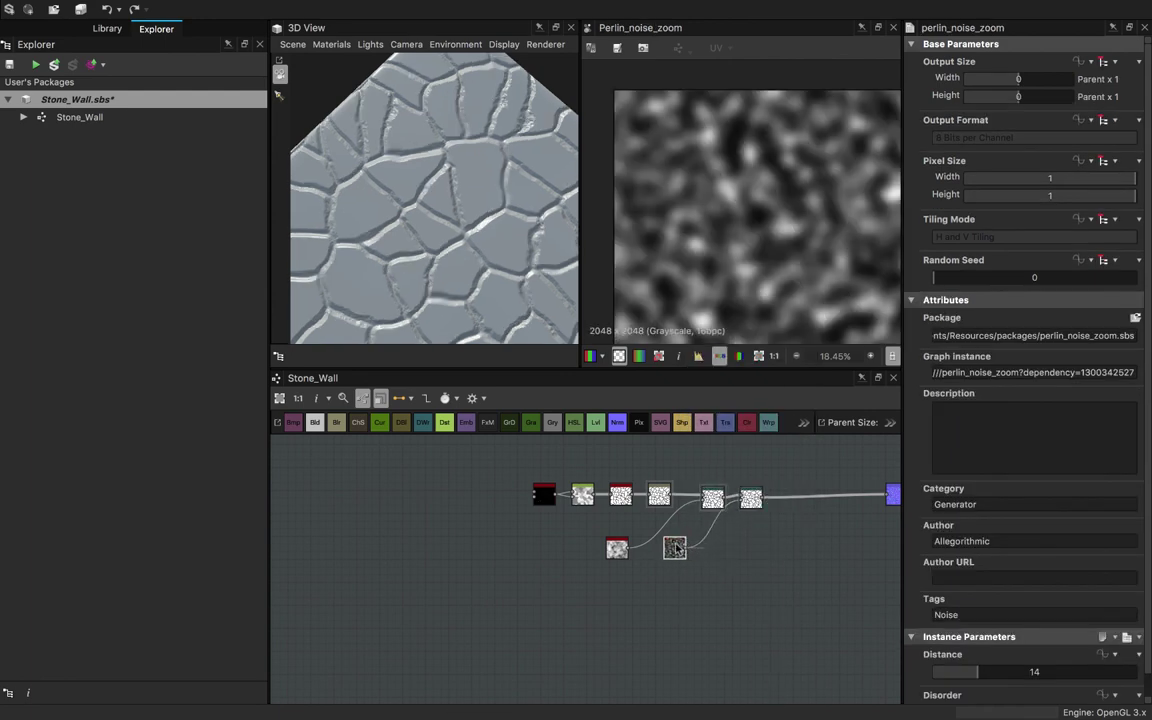
- Preview the second Directional Warp, set its intensity to 20 and inspect the stone edges on the cube
left_click(750, 503)
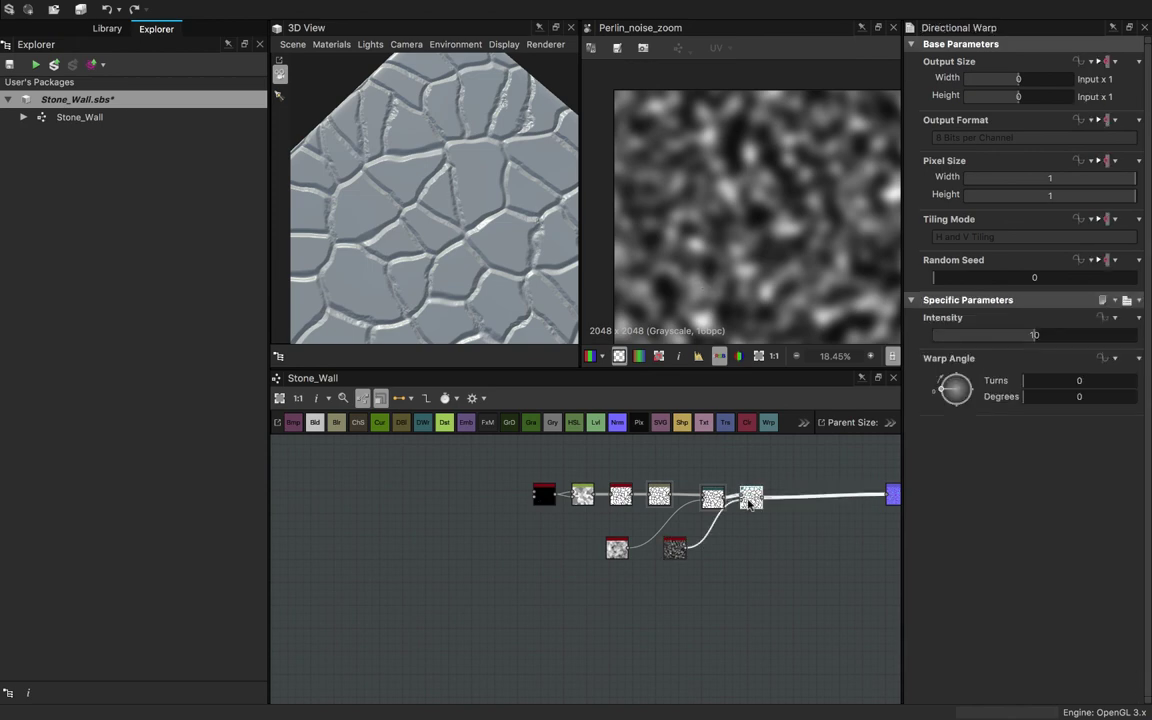
double_click(750, 500)
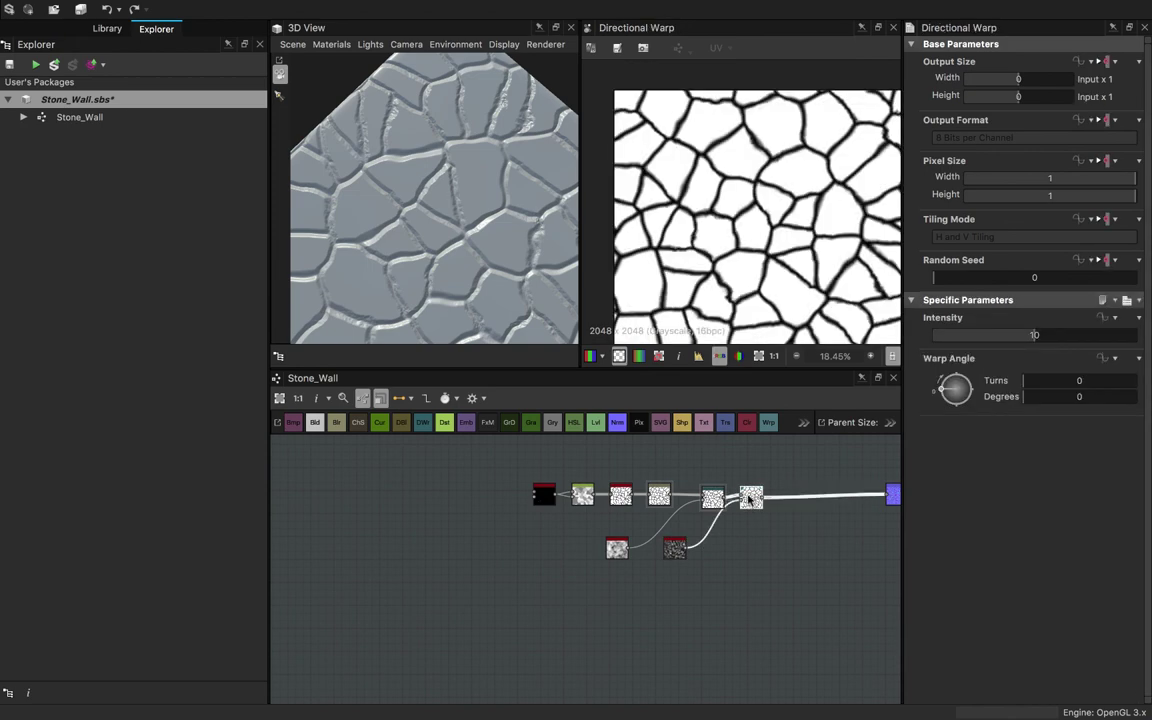
left_click_drag(519, 287, 550, 205)
scroll(712, 451, "up", 5)
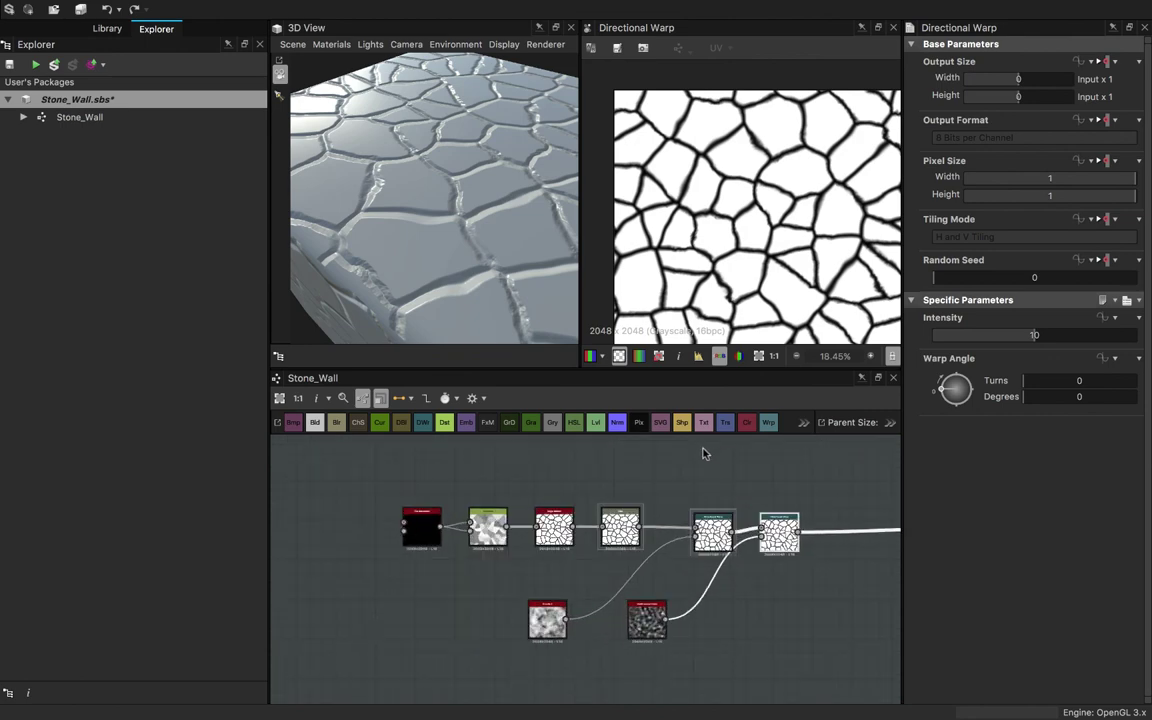
left_click_drag(1036, 336, 1148, 340)
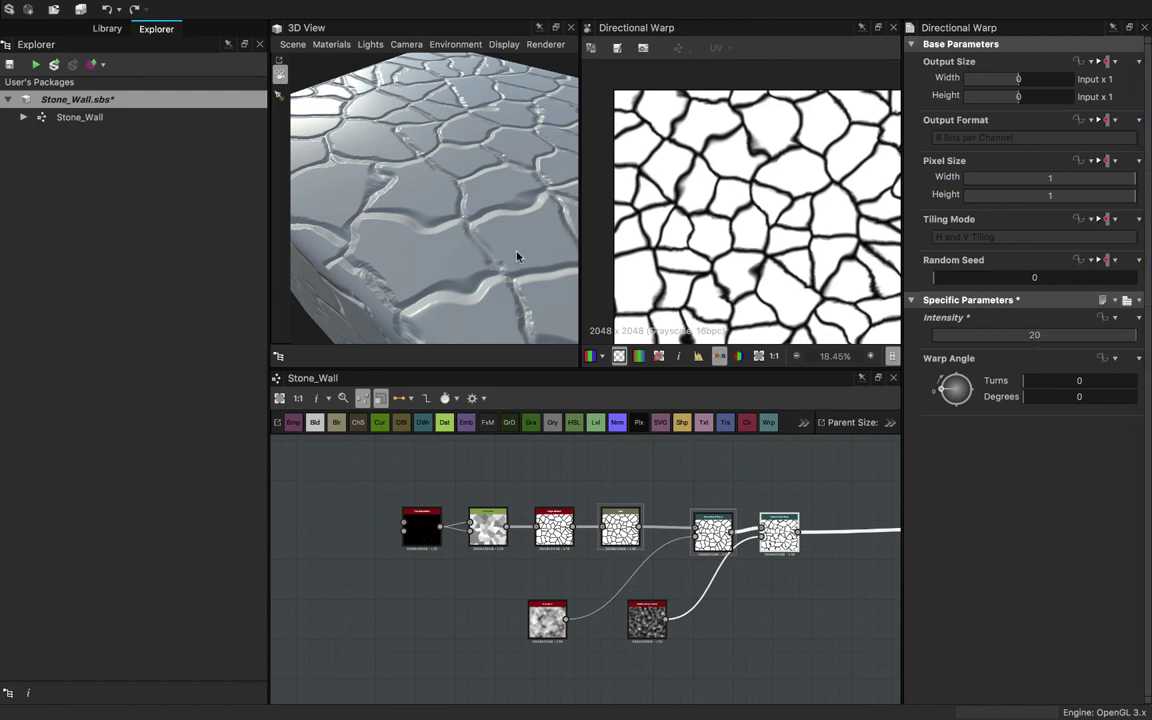
left_click_drag(519, 257, 490, 248)
scroll(488, 279, "up", 3)
middle_click_drag(488, 249, 497, 226)
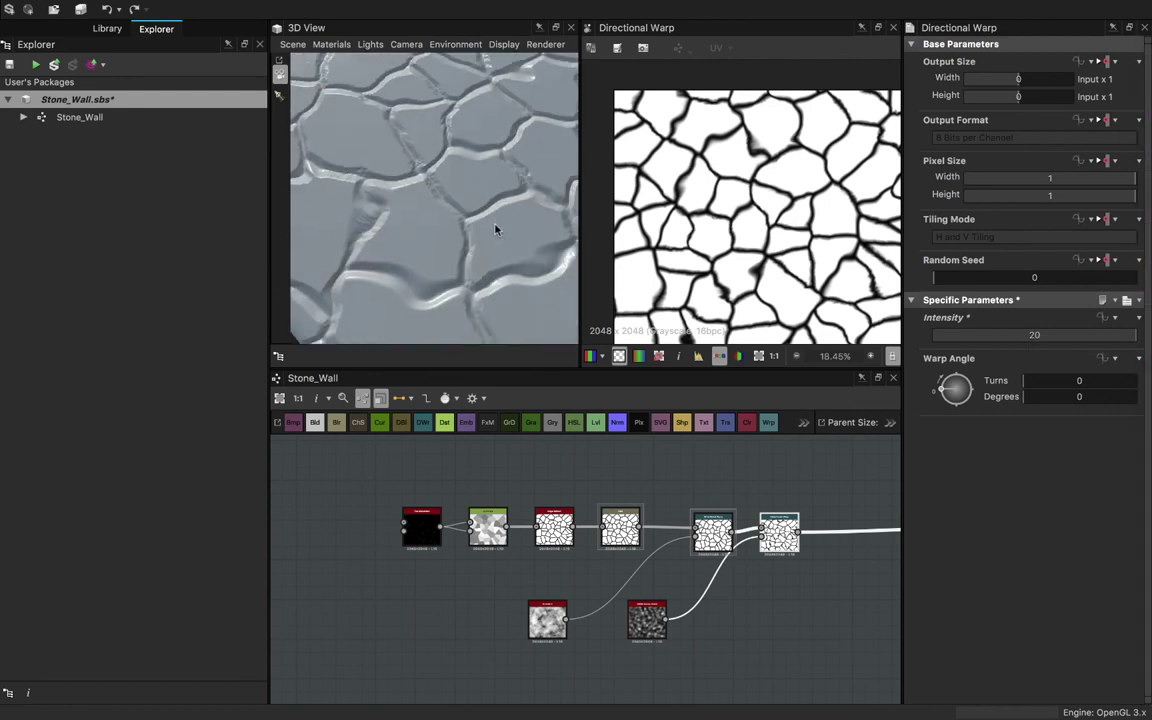
- Set the second Directional Warp's intensity to 12.33 and warp angle to -131 degrees, and inspect the stone edges on the cube
scroll(493, 234, "up", 5)
scroll(494, 235, "down", 4)
scroll(503, 246, "up", 2)
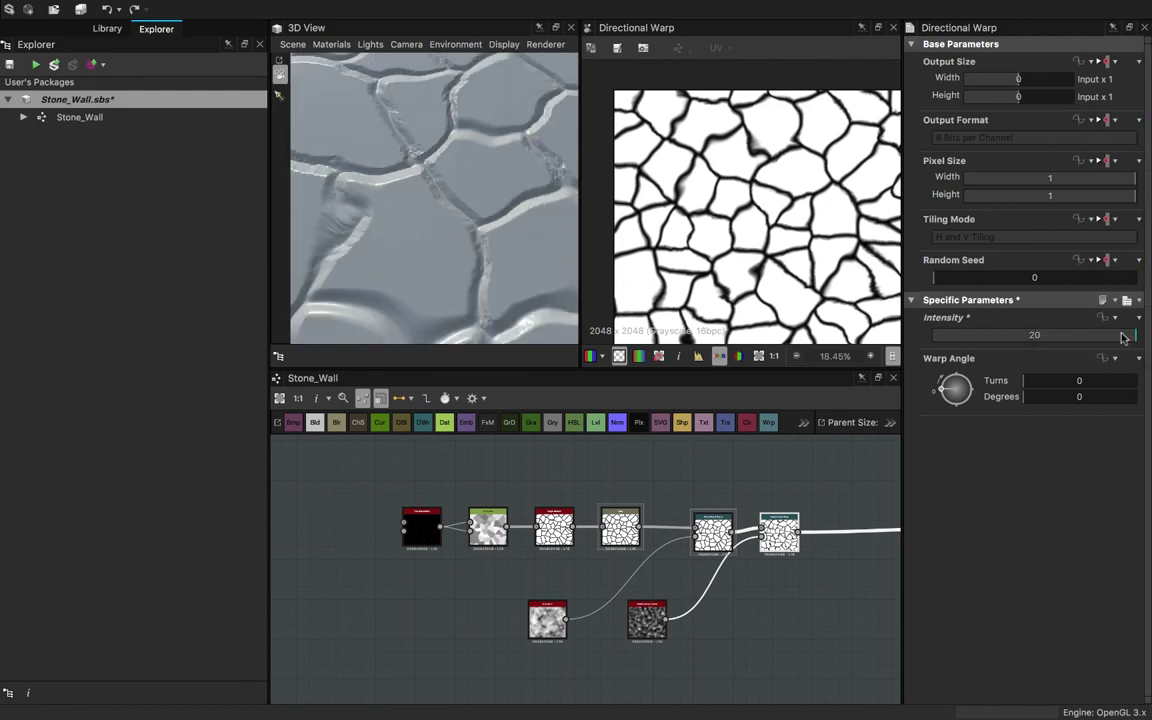
left_click_drag(1122, 338, 1041, 334)
mouse_move(955, 389)
left_mouse_down()
mouse_move(967, 403)
mouse_move(957, 381)
left_mouse_up()
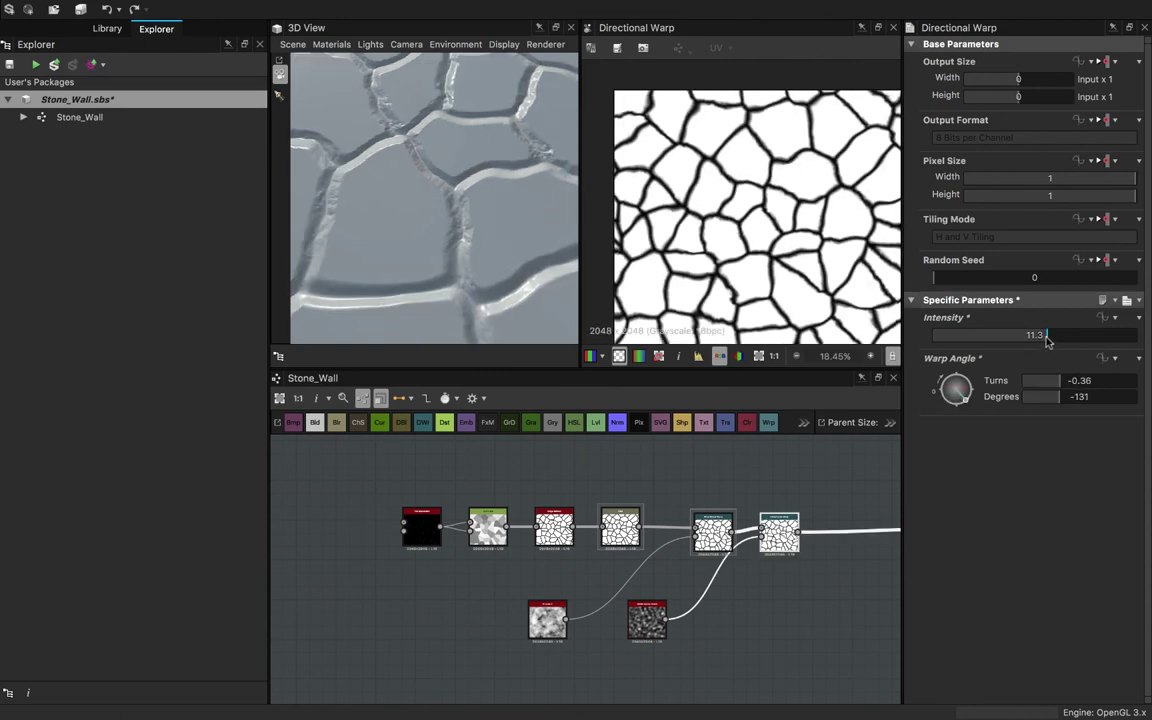
left_click_drag(1047, 341, 1058, 342)
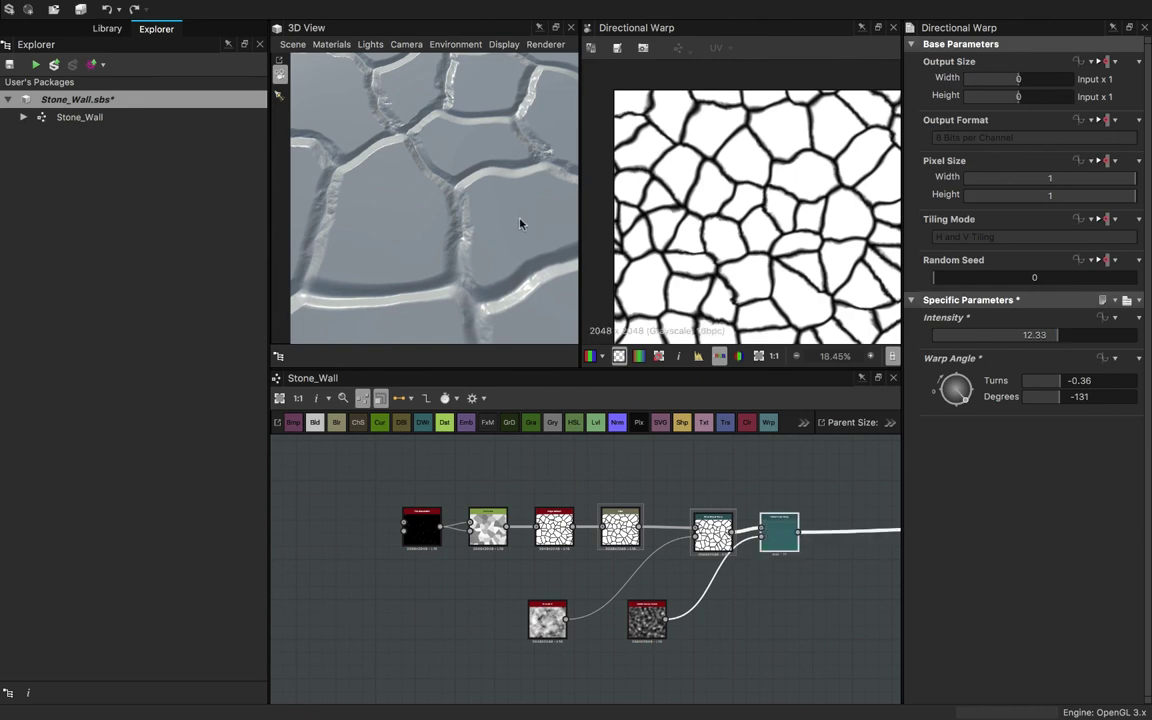
right_click_drag(520, 219, 494, 258)
left_click_drag(494, 259, 470, 260)
scroll(479, 217, "up", 5)
- Set the Edge Detect node's Edge Width to 3.19 and inspect the wider gaps between stones on the cube
left_click(545, 535)
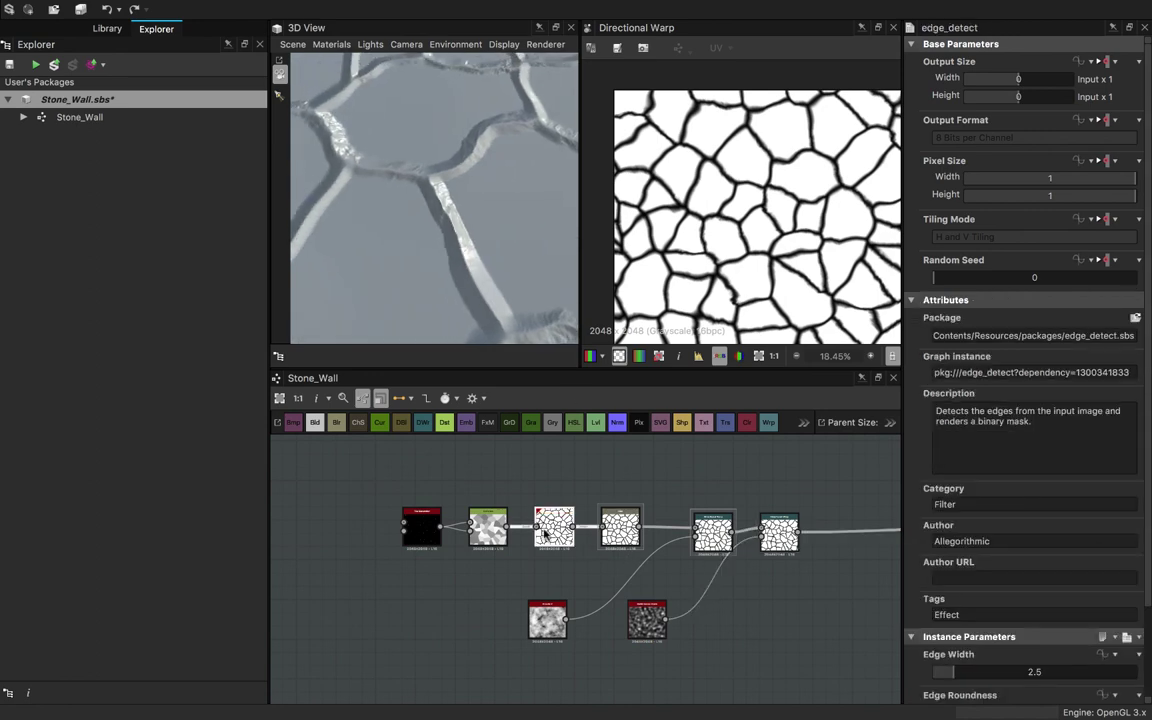
scroll(965, 594, "down", 1)
left_click_drag(955, 624, 962, 630)
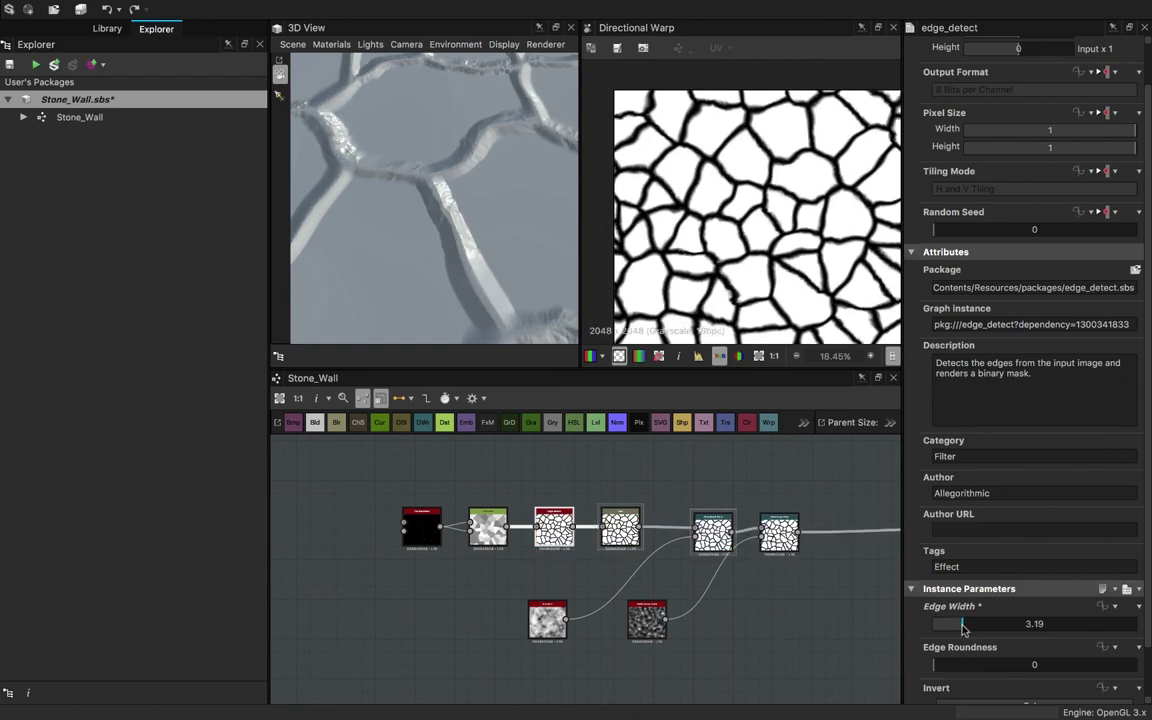
scroll(504, 302, "down", 5)
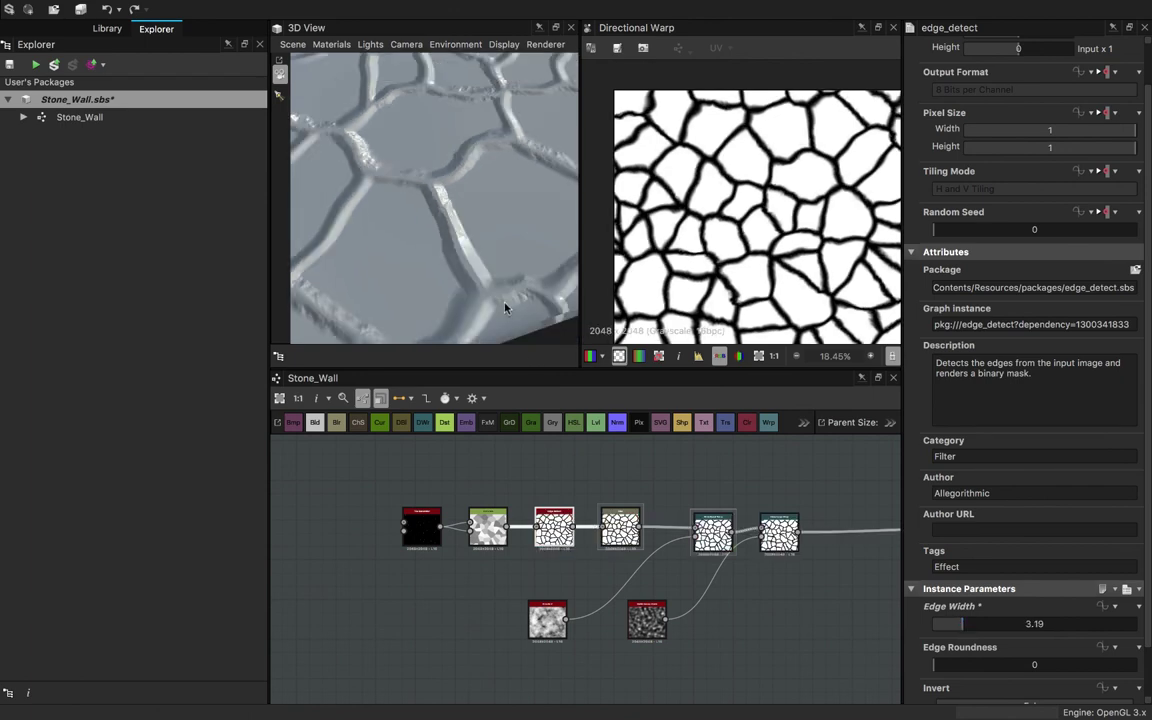
left_click_drag(505, 304, 608, 308)
scroll(421, 212, "up", 7)
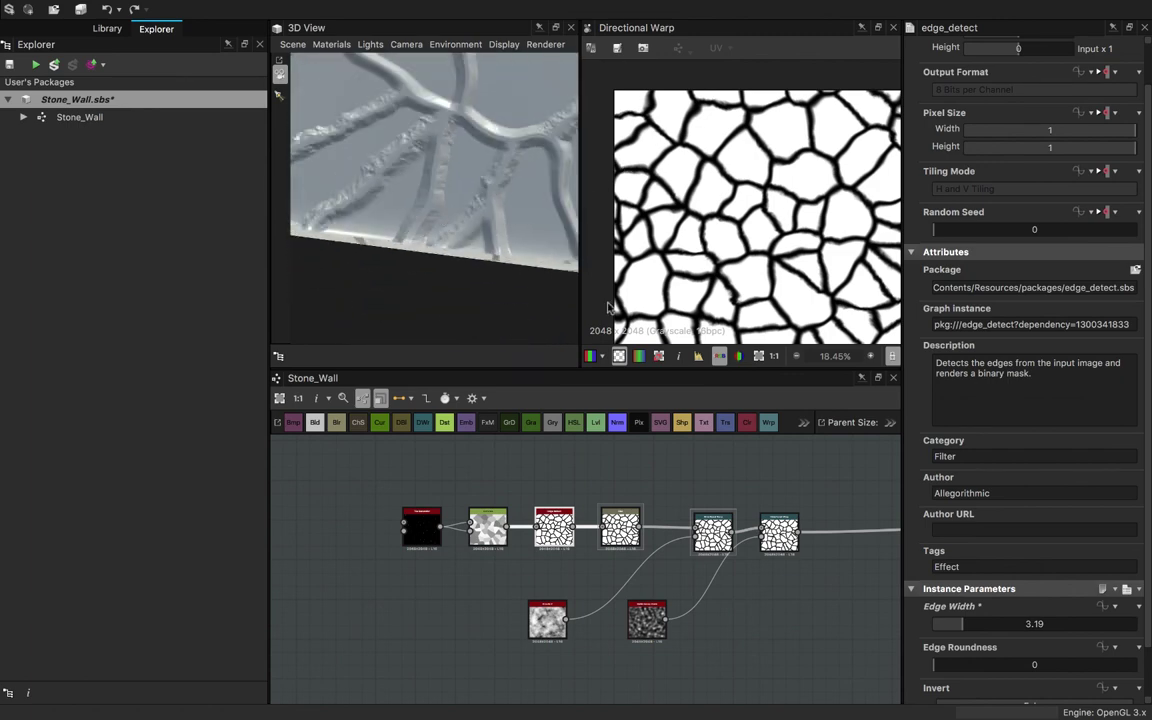
- Set the second Directional Warp's intensity to 12.38, then preview the first Directional Warp and set its intensity to about 11.26
left_click(714, 531)
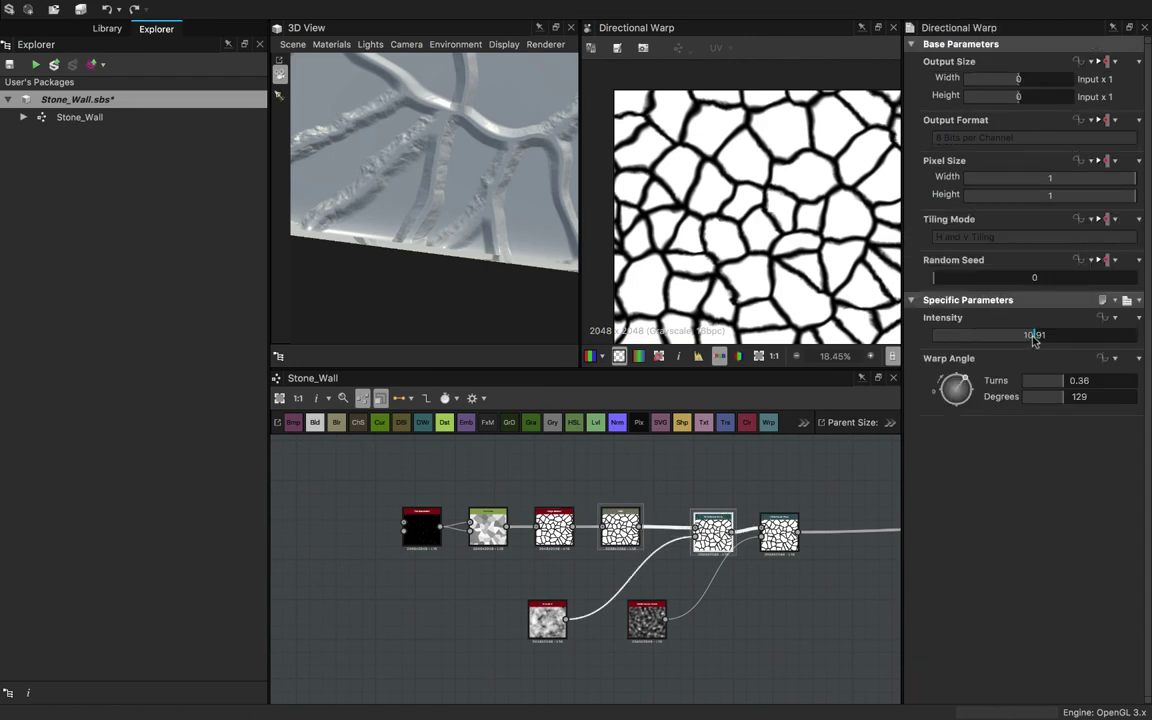
left_click(781, 536)
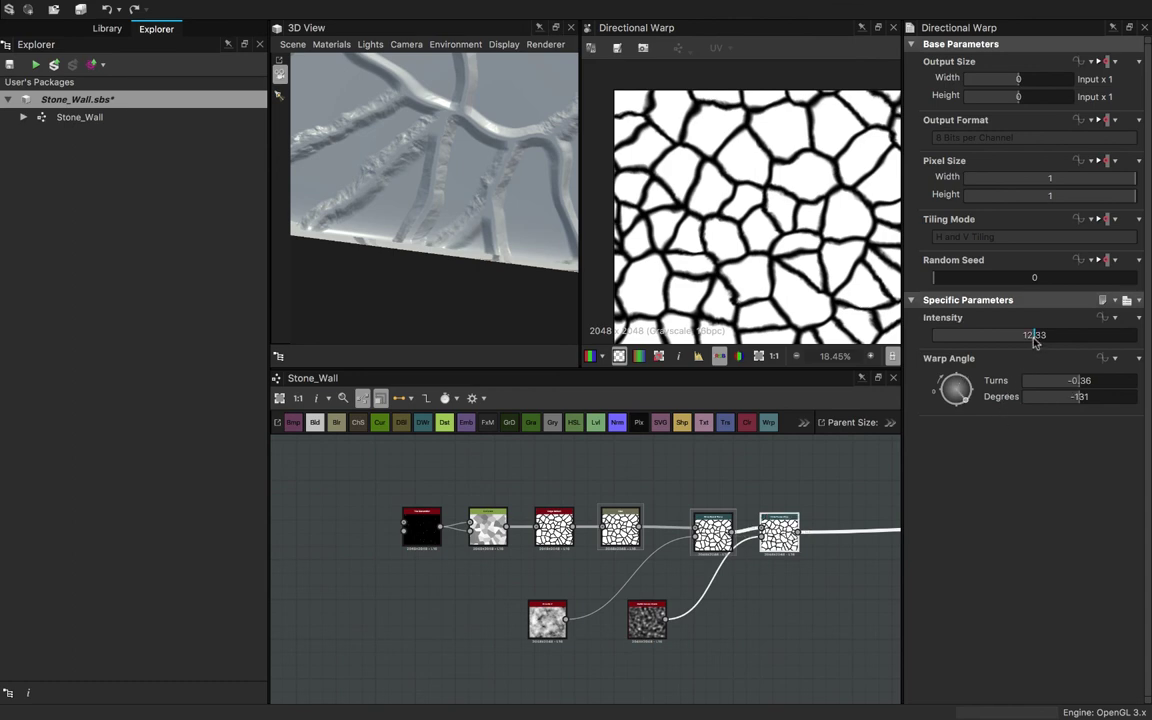
mouse_move(1035, 342)
left_mouse_down()
mouse_move(806, 366)
mouse_move(1034, 364)
left_mouse_up()
double_click(713, 535)
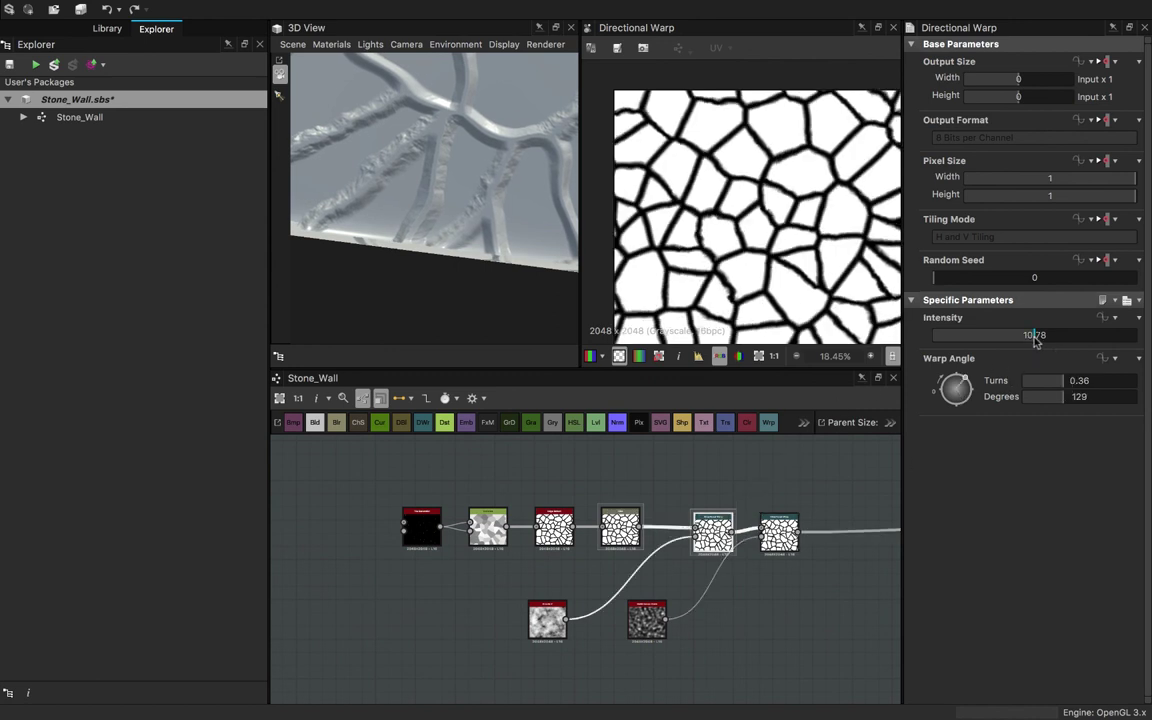
mouse_move(1035, 342)
left_mouse_down()
mouse_move(1023, 343)
mouse_move(1039, 343)
left_mouse_up()
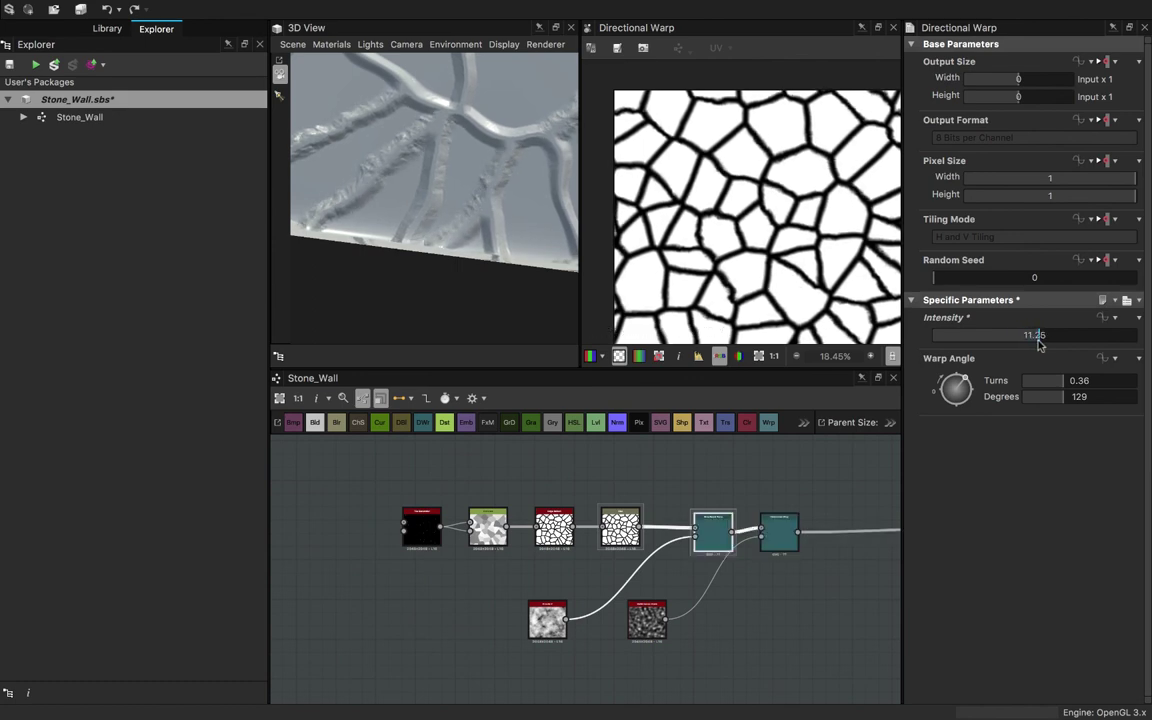
- Examine the Distance node's cell pattern and the warped stone edges on several faces of the cube, up close and from afar
left_click_drag(330, 204, 497, 203)
left_click(480, 533)
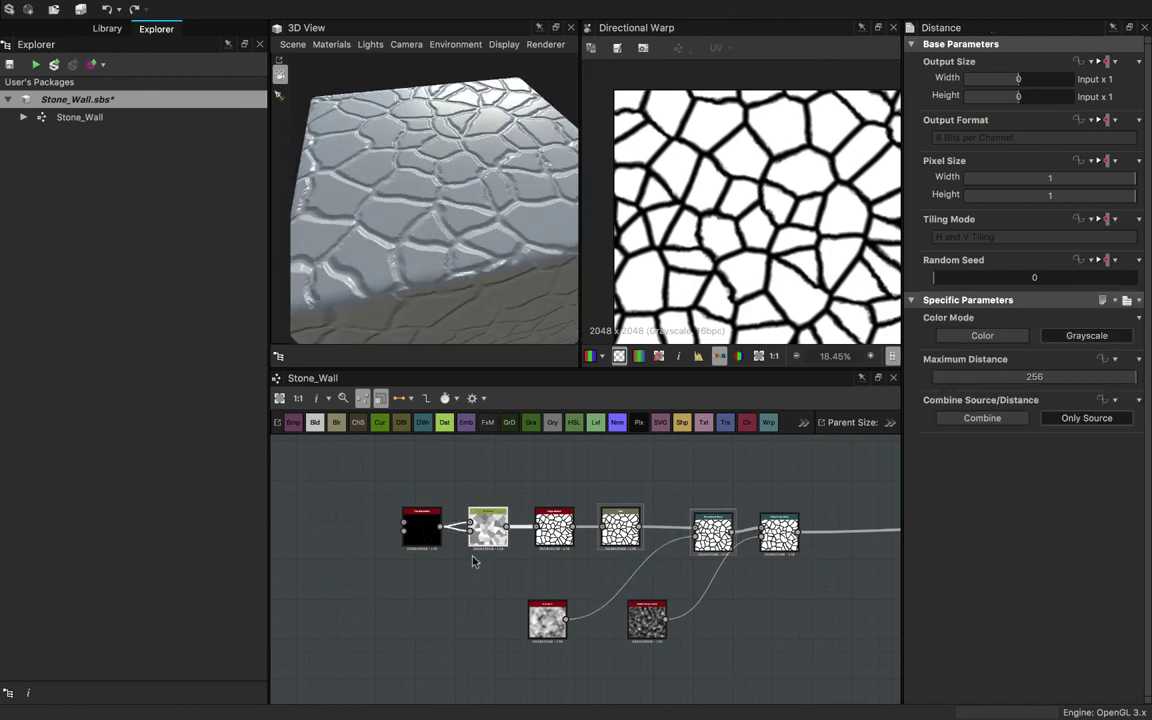
scroll(479, 533, "up", 3)
scroll(479, 535, "up", 5)
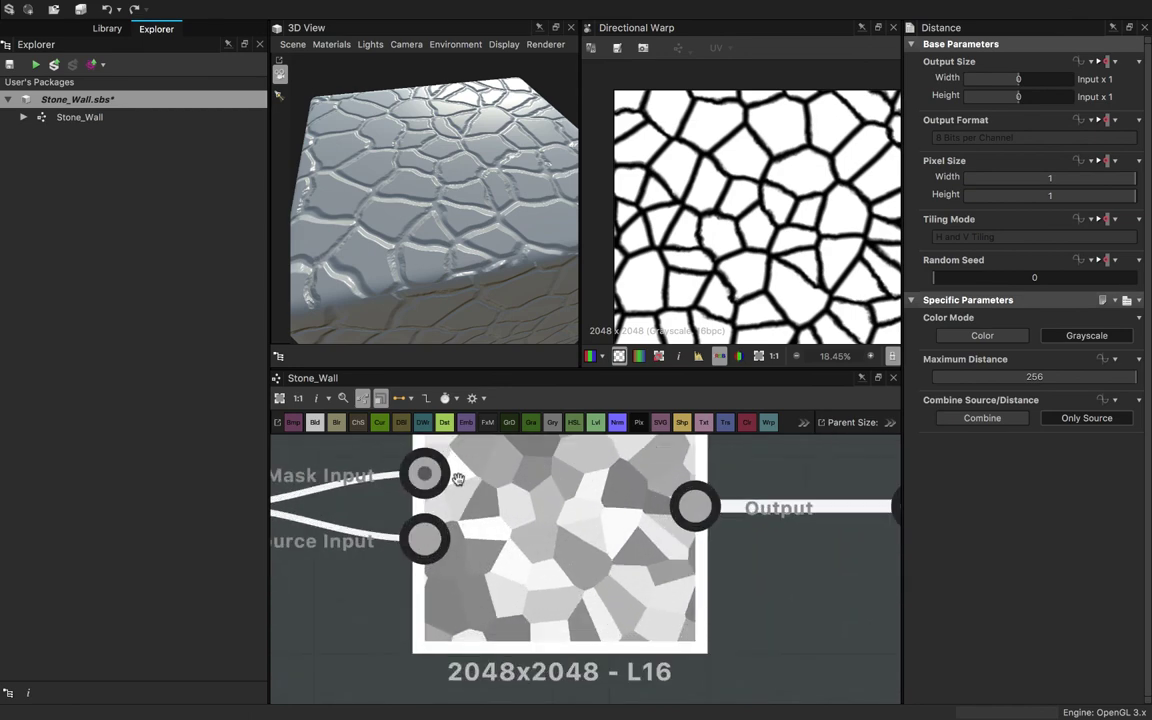
left_click_drag(463, 270, 433, 205)
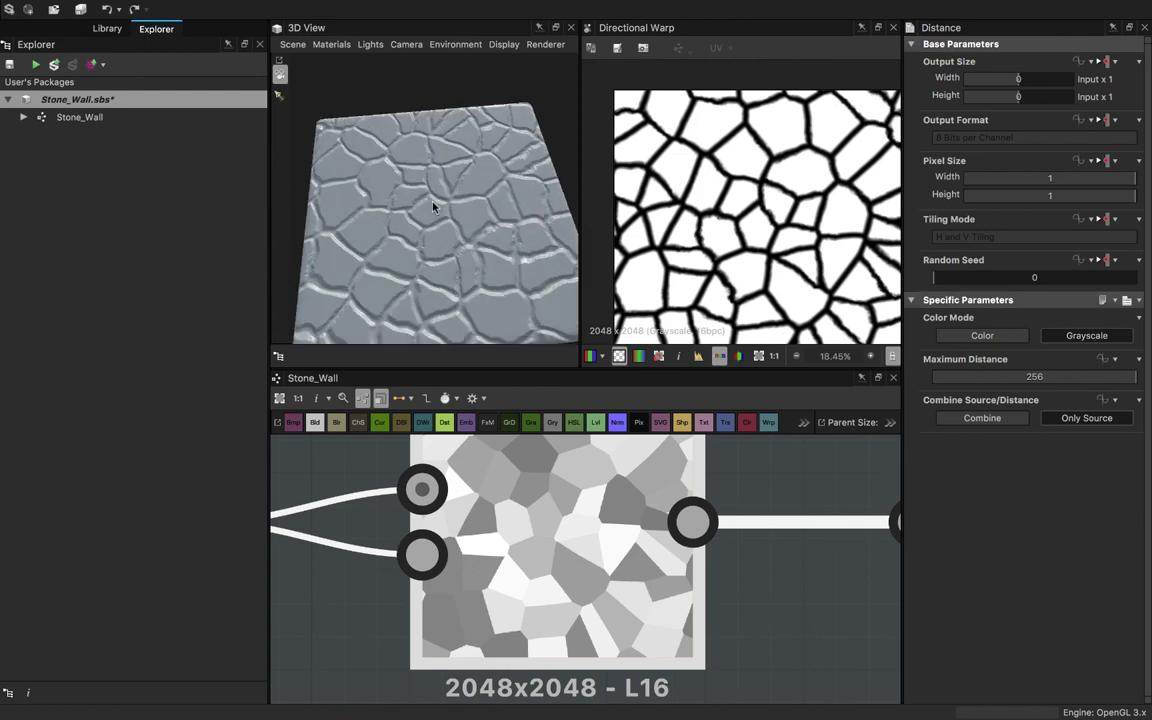
scroll(433, 205, "up", 10)
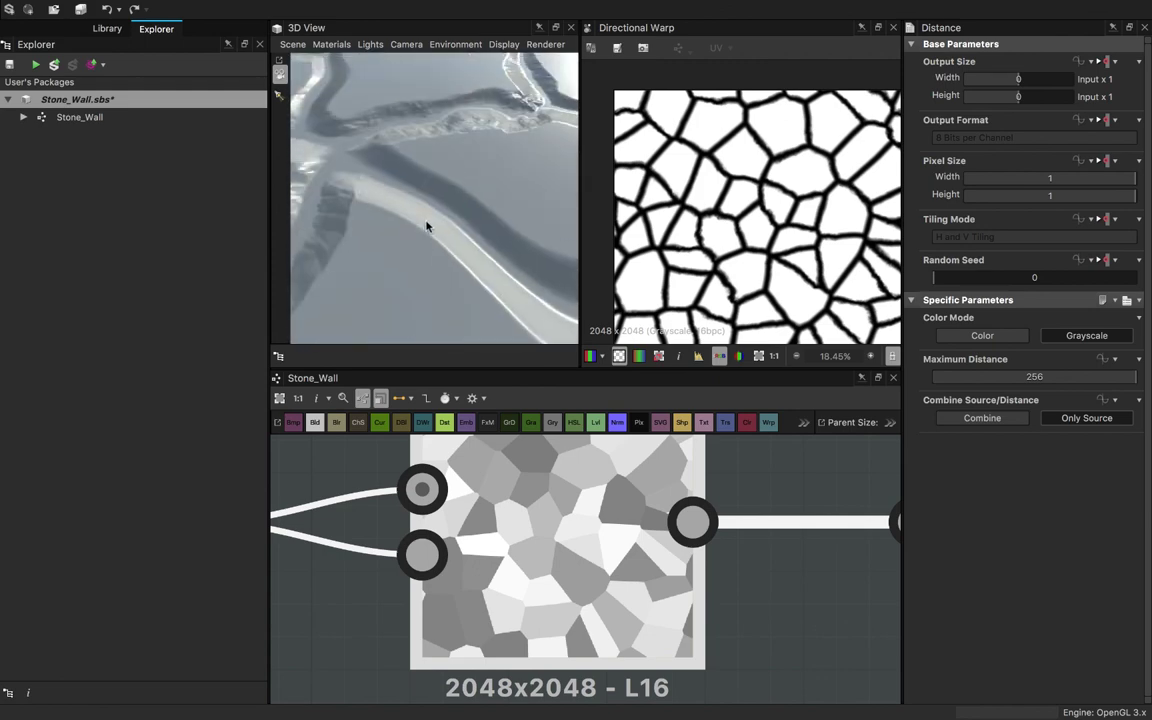
scroll(426, 226, "down", 10)
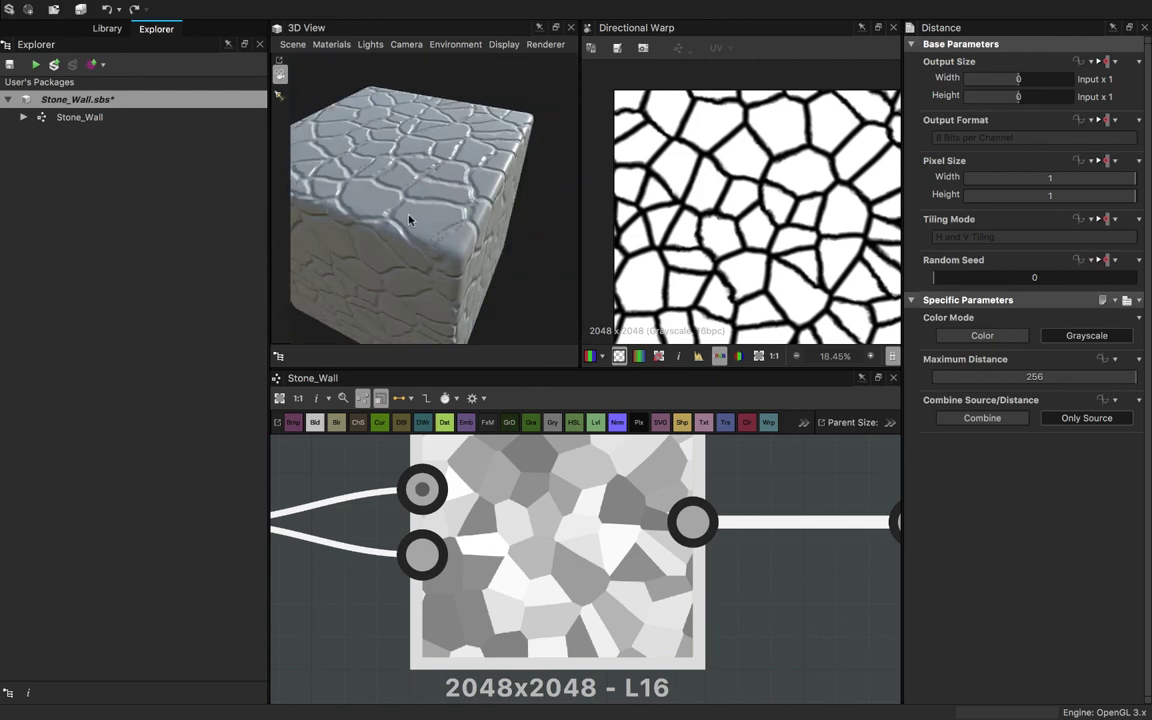
left_click_drag(408, 220, 422, 185)
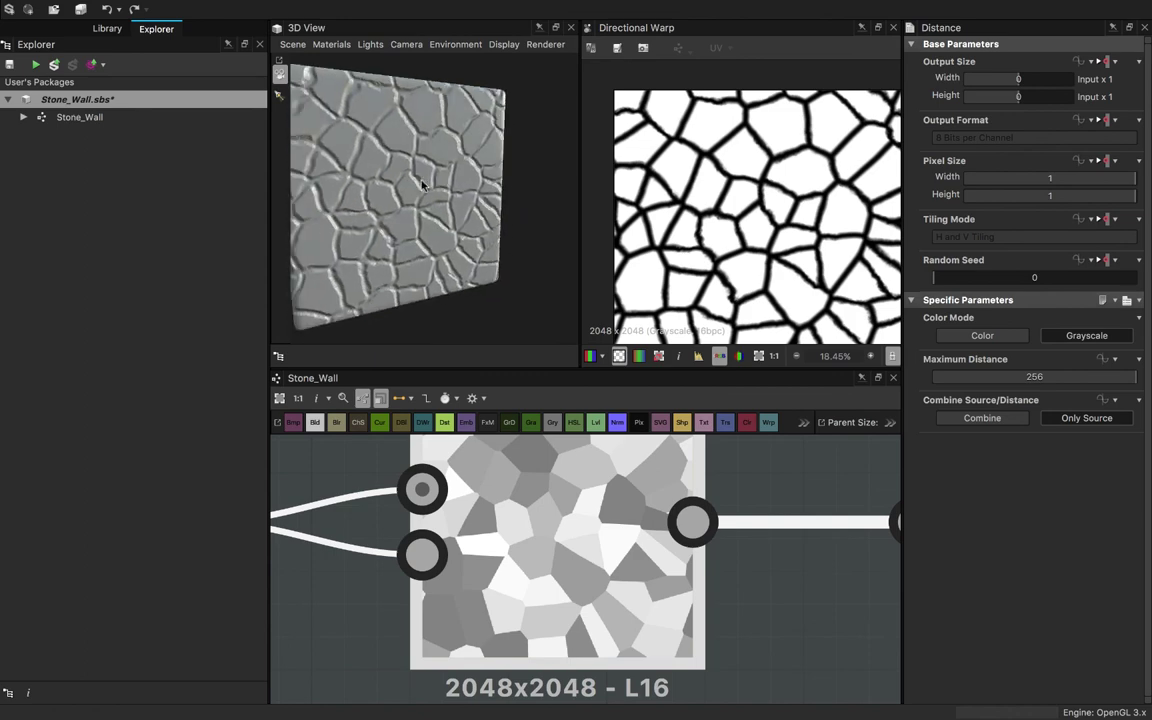
left_click_drag(390, 243, 486, 277)
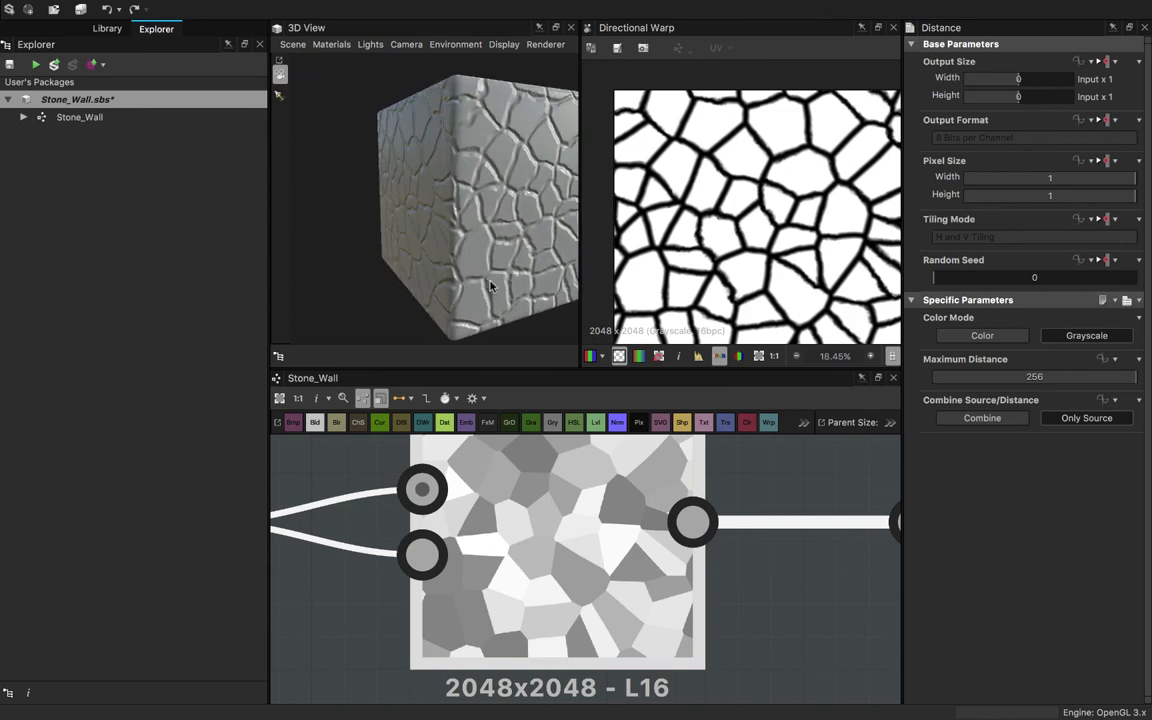
scroll(490, 280, "up", 10)
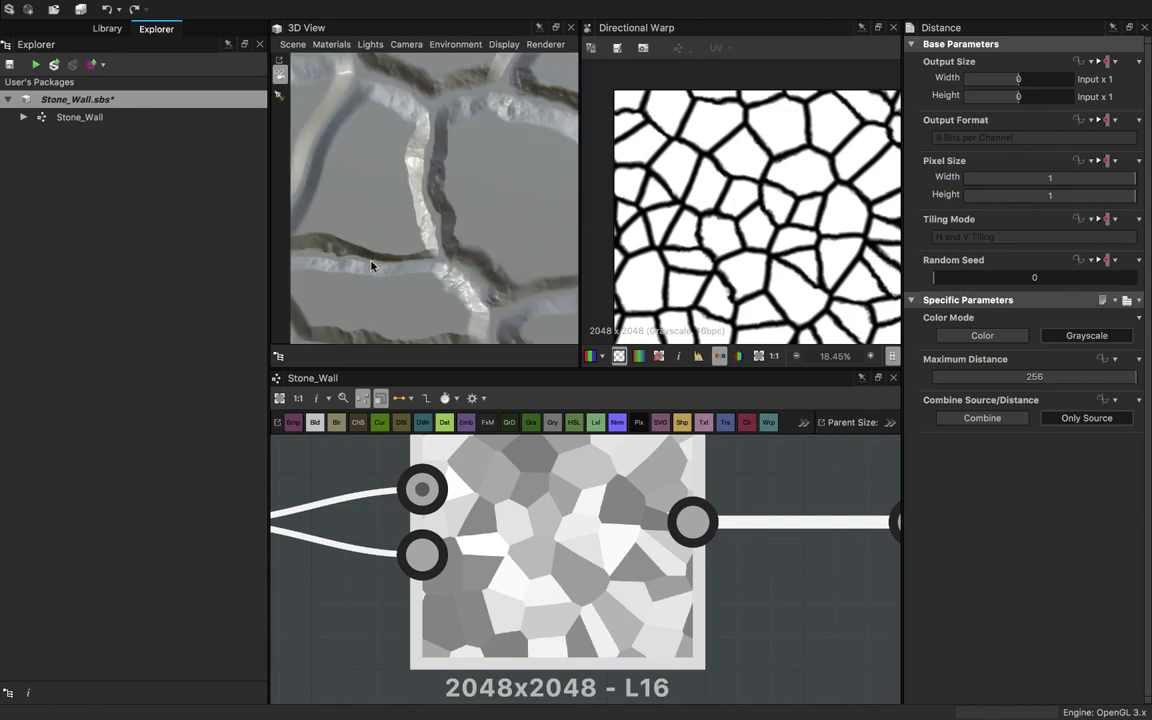
left_click_drag(371, 268, 388, 266)
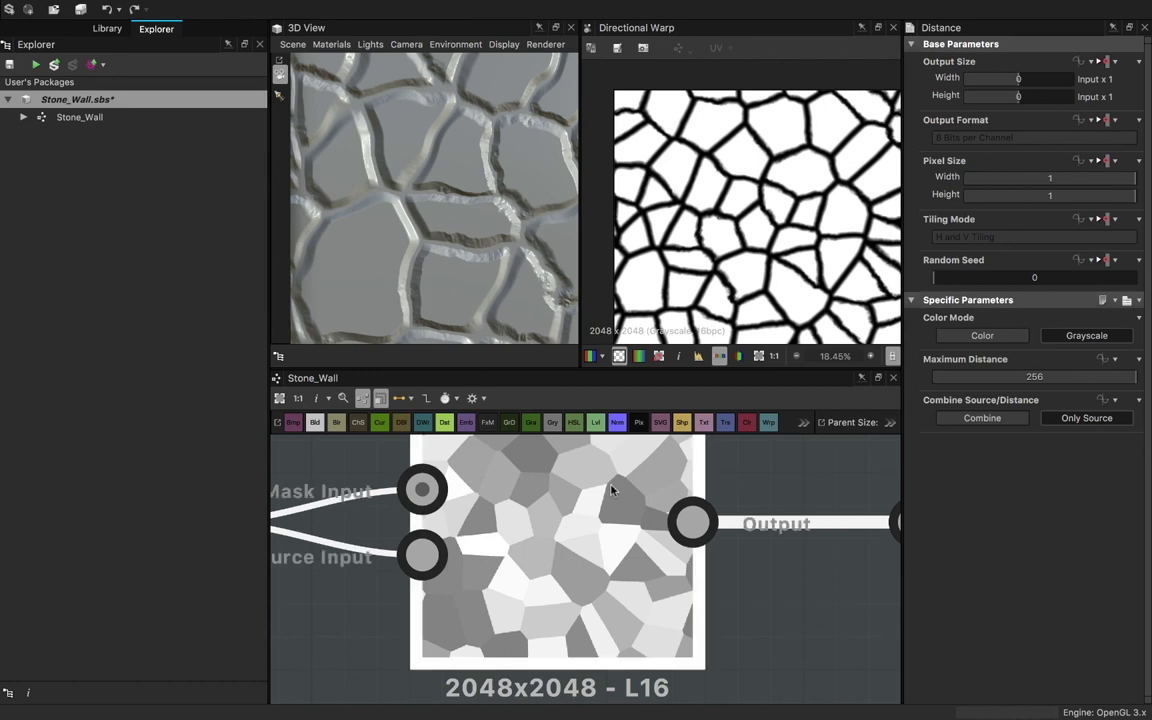
- Insert a Blur node between the second Directional Warp and the Normal node, with its intensity set to 1.5
scroll(600, 480, "down", 10)
middle_click_drag(556, 498, 503, 484)
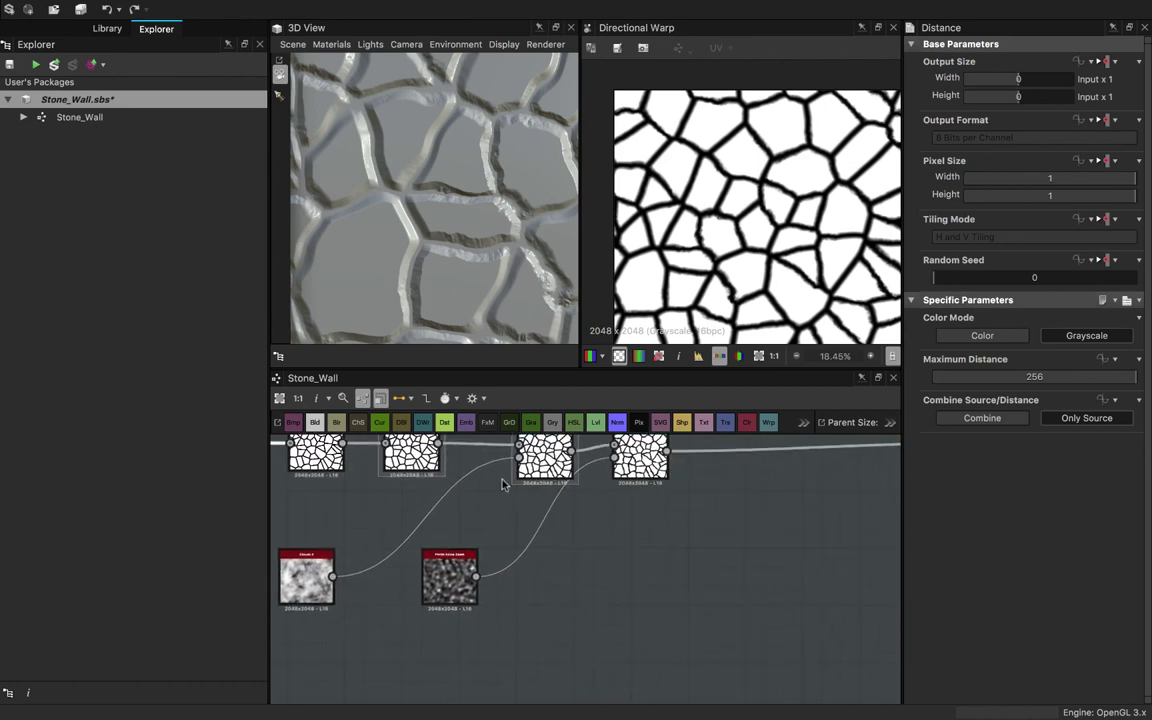
left_click(640, 462)
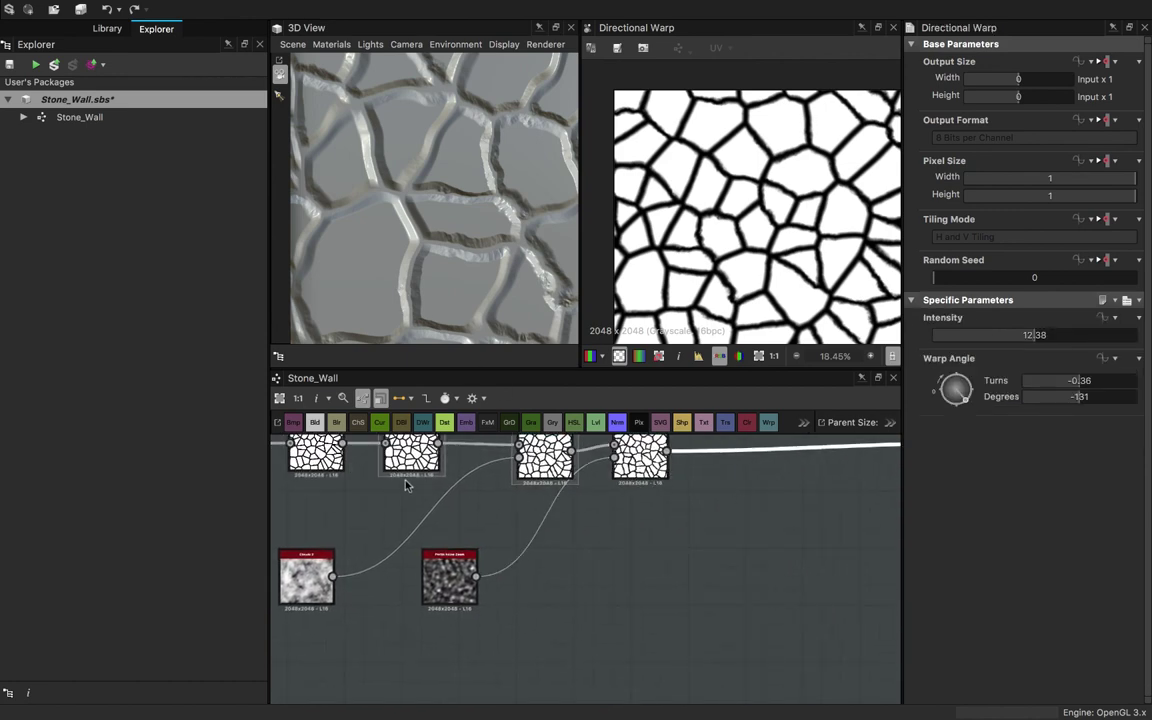
scroll(372, 486, "down", 2)
scroll(418, 472, "down", 2)
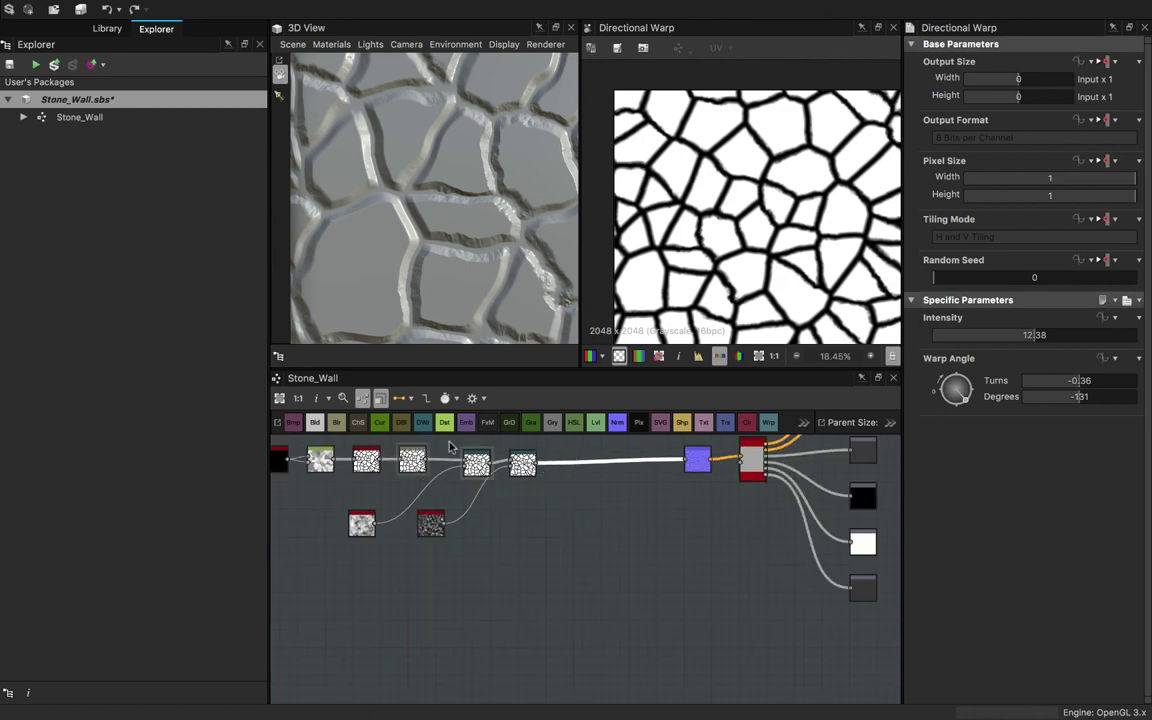
left_click(408, 463)
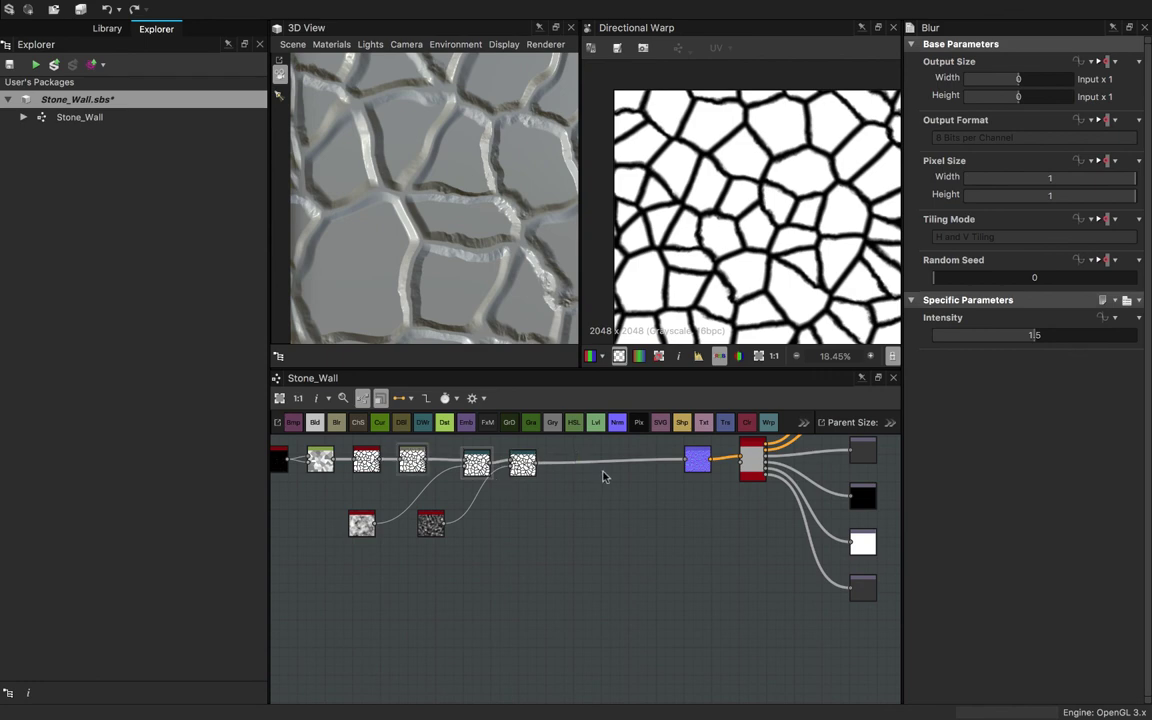
left_click(577, 460)
left_click(338, 424)
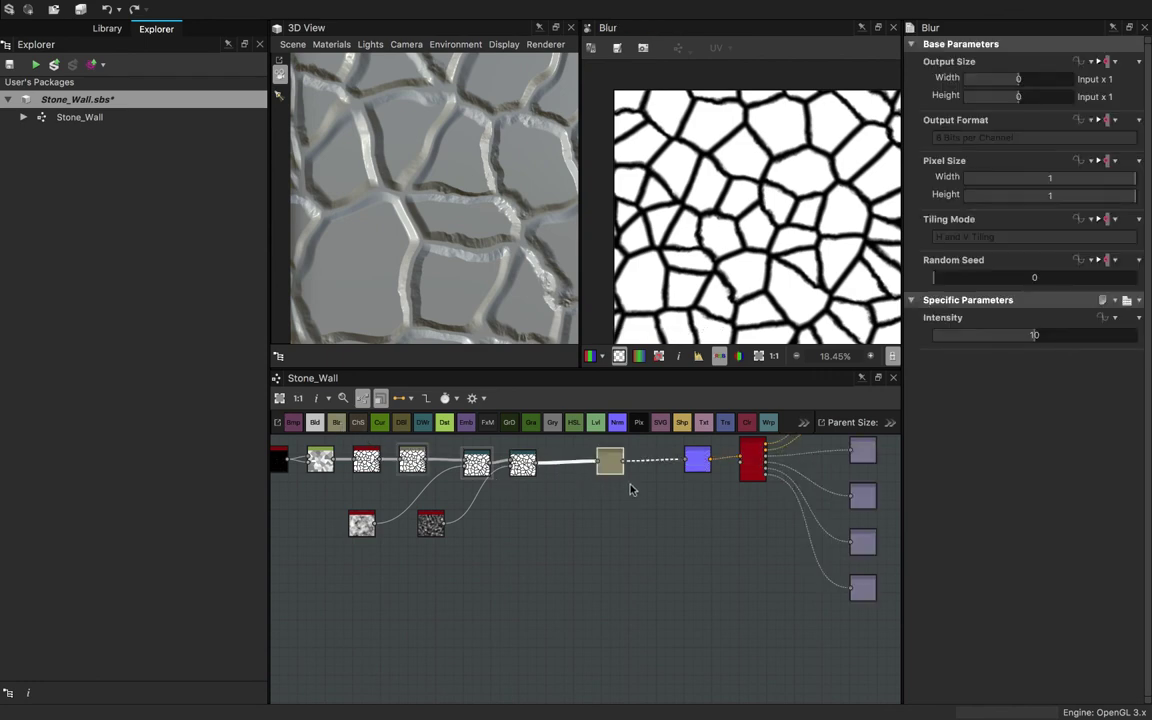
left_click_drag(607, 466, 570, 466)
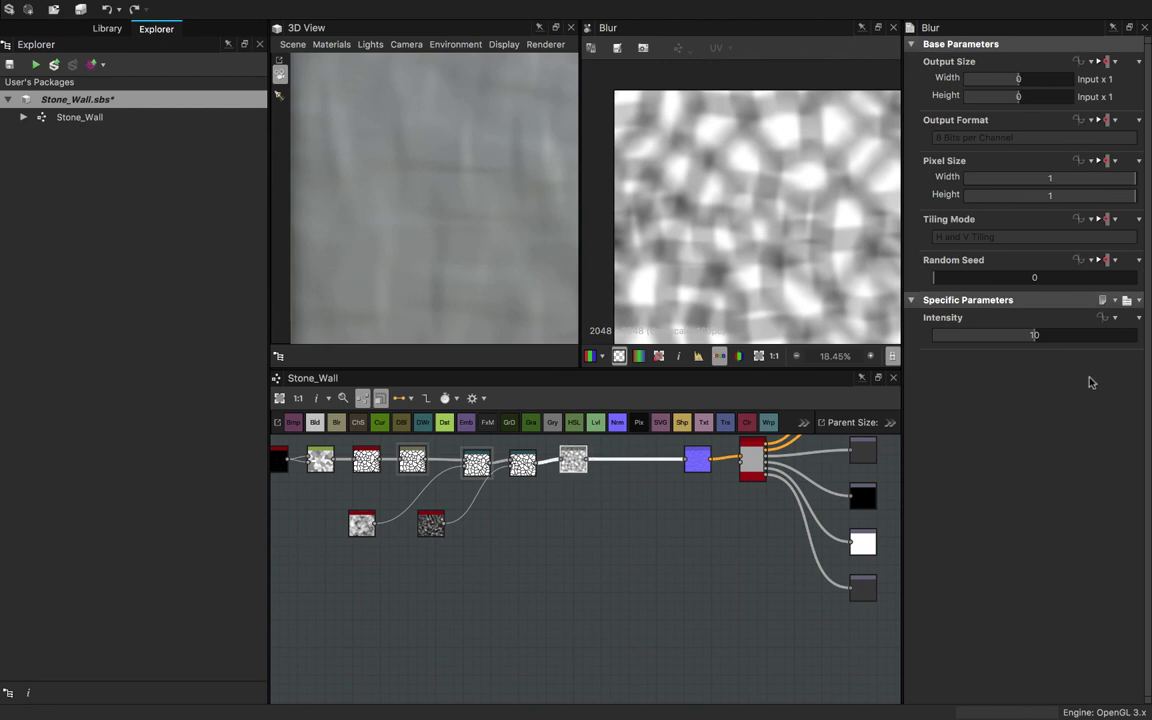
double_click(1033, 338)
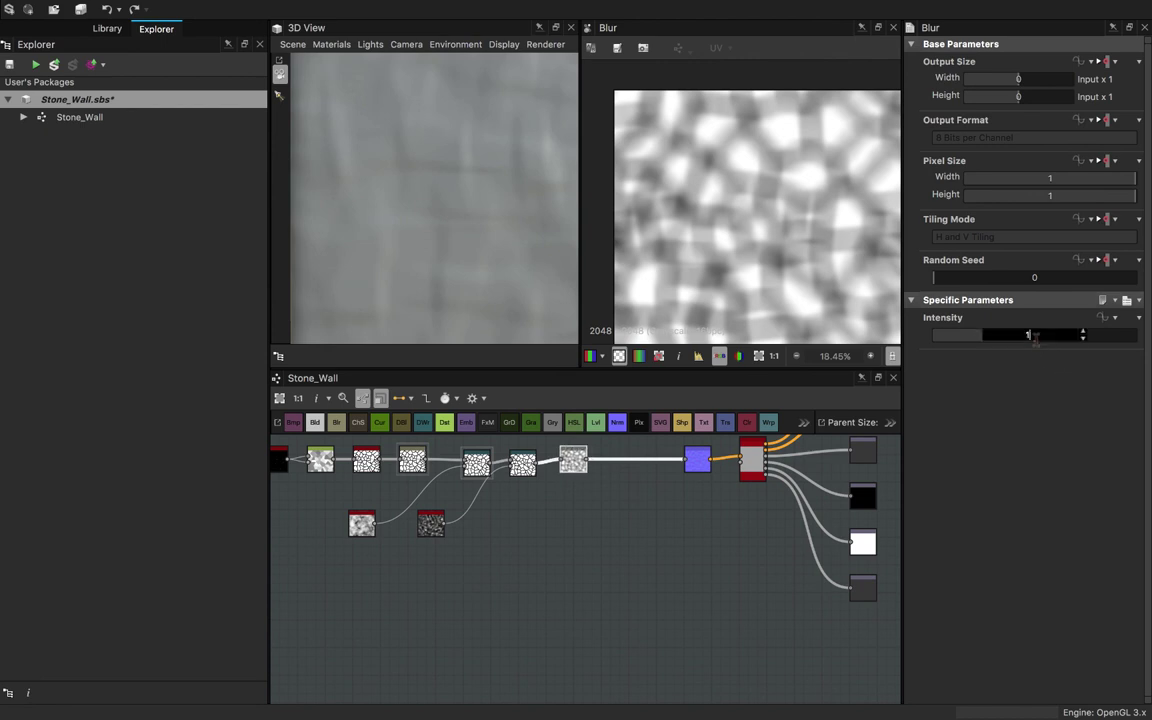
key("Return")
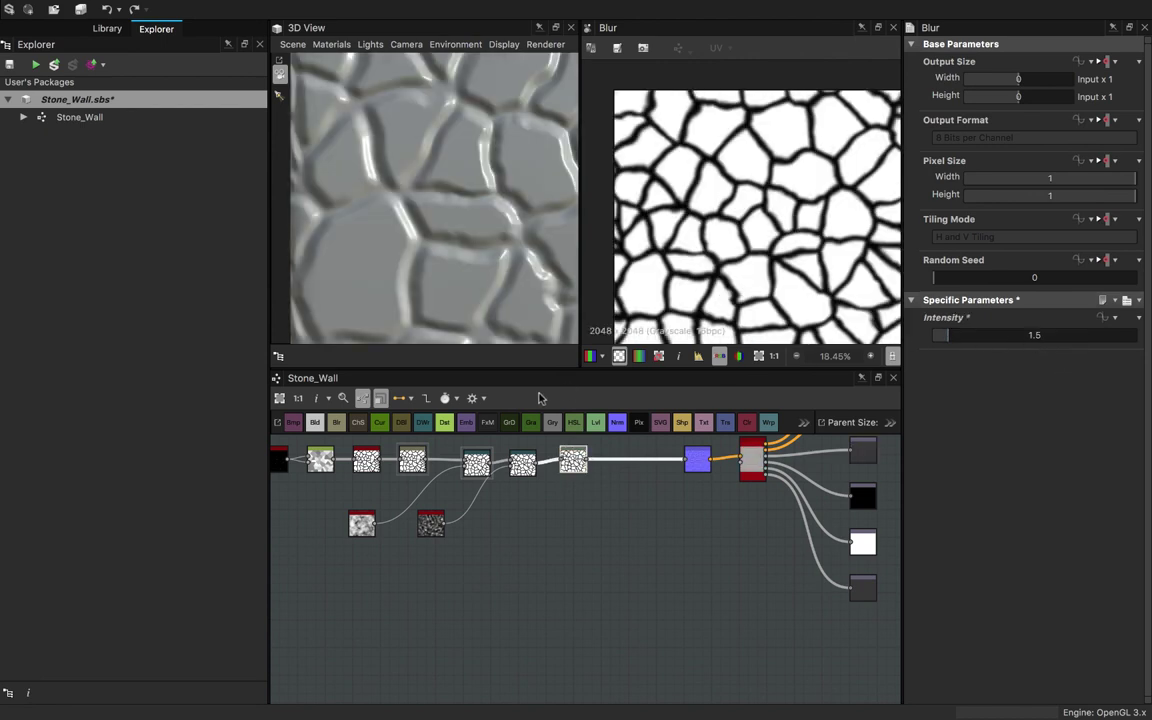
scroll(483, 267, "down", 5)
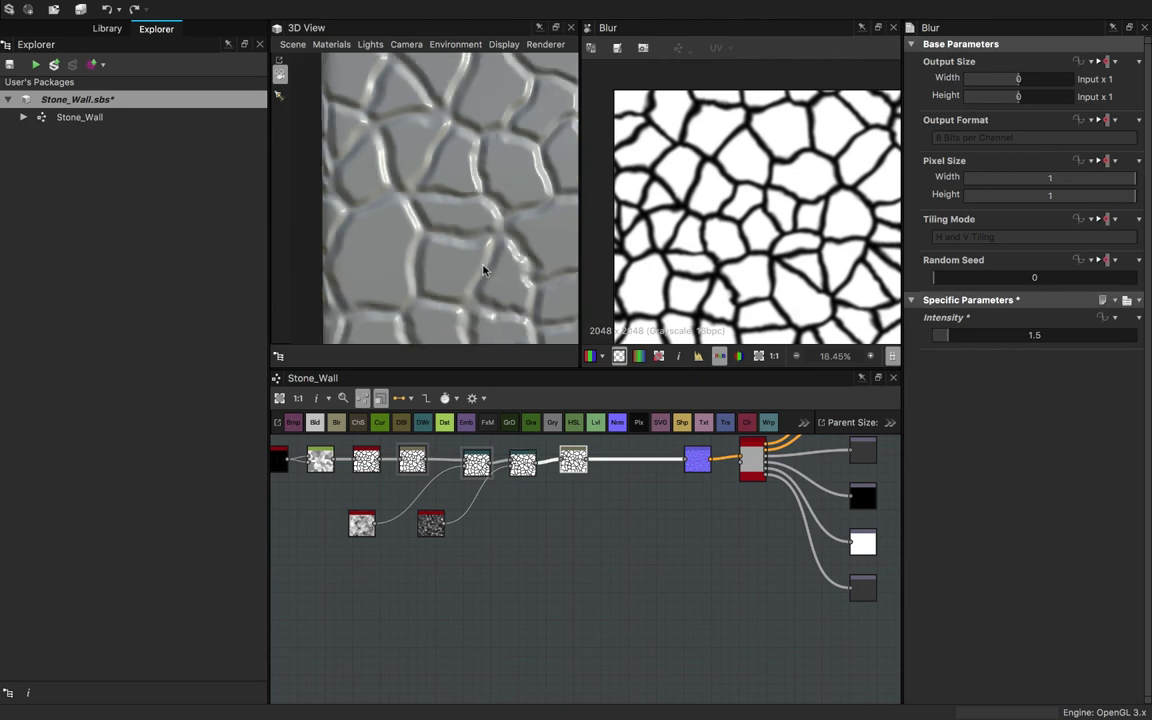
- Try removing the earlier Blur node after Edge Detect, and undo its deletion
left_click(424, 463)
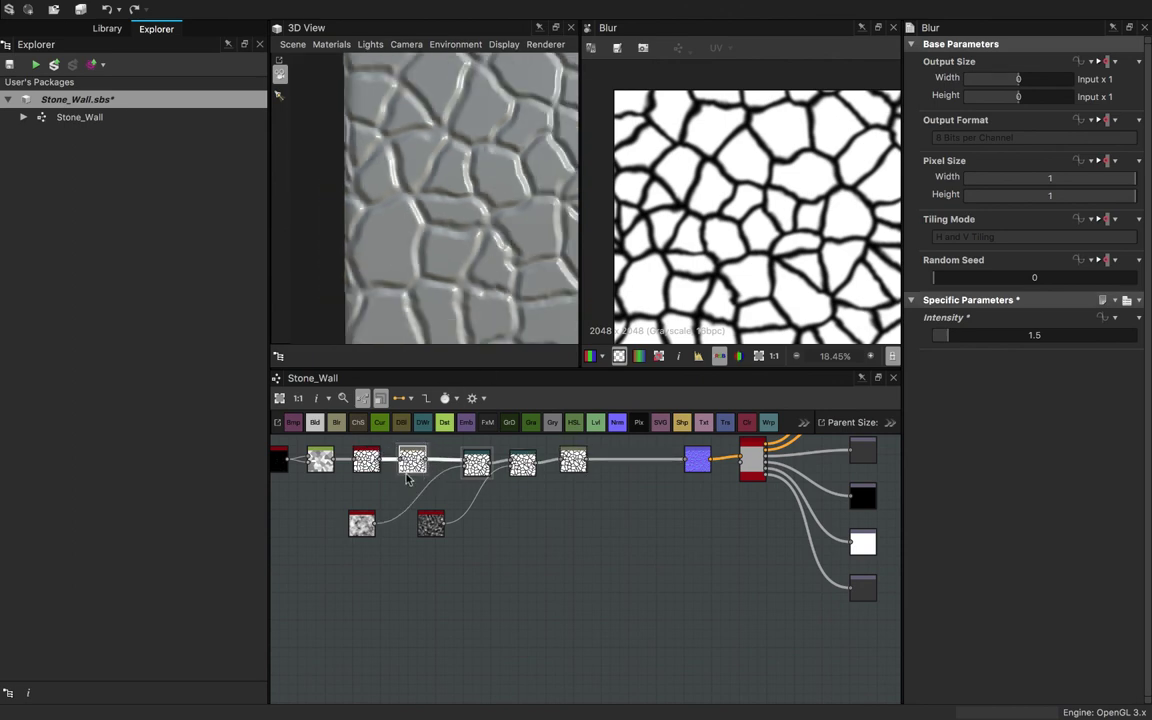
key("Delete")
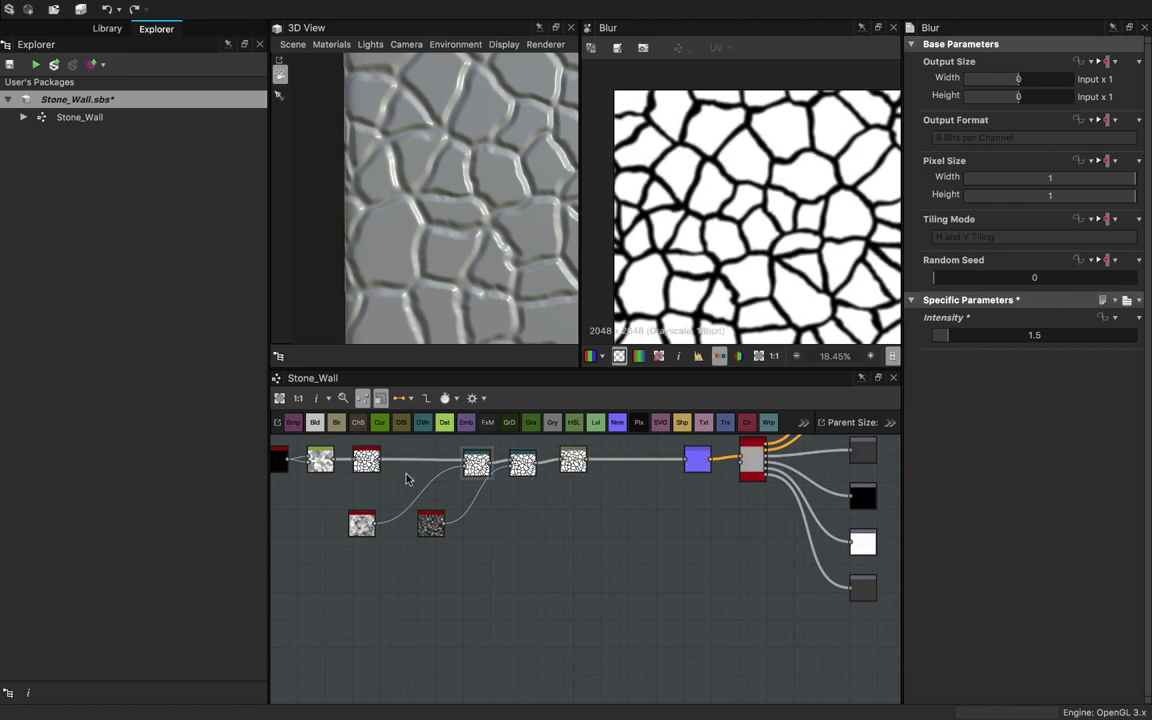
key("ctrl+z")
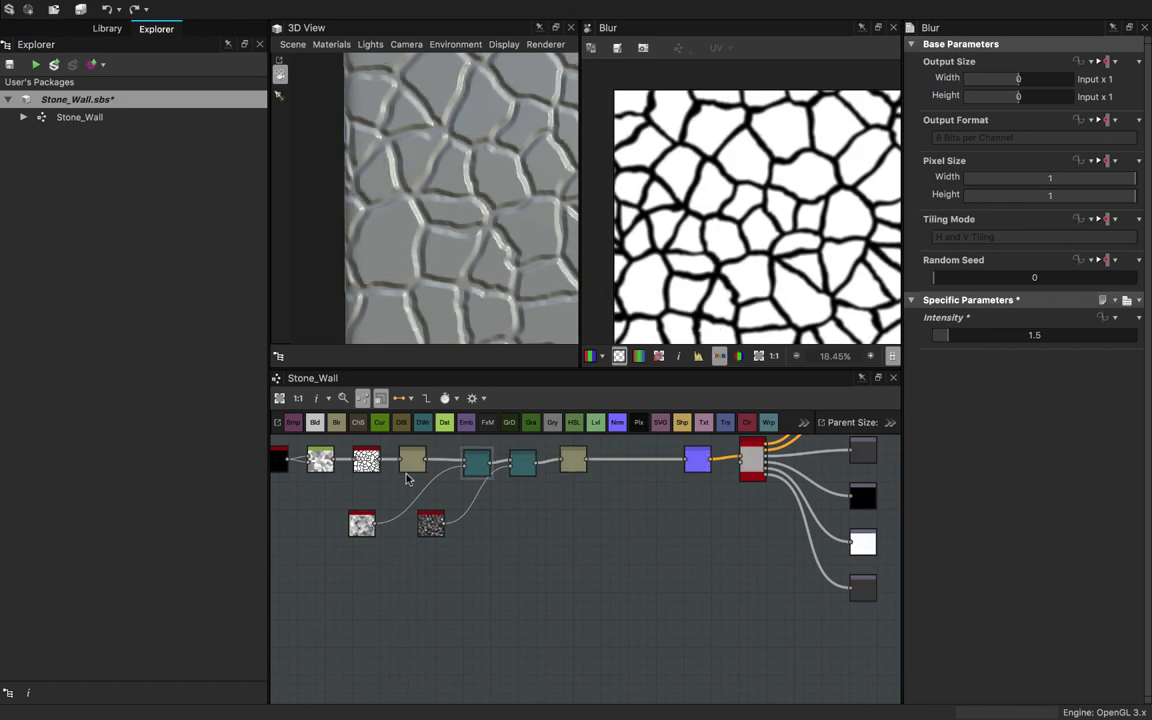
- Move the final Blur node closer to the second Directional Warp and lower its intensity to 0.87 while checking the cube's edges
mouse_move(453, 227)
left_mouse_down()
mouse_move(462, 232)
mouse_move(468, 188)
mouse_move(480, 222)
mouse_move(453, 244)
mouse_move(494, 282)
mouse_move(440, 235)
left_mouse_up()
scroll(568, 474, "up", 2)
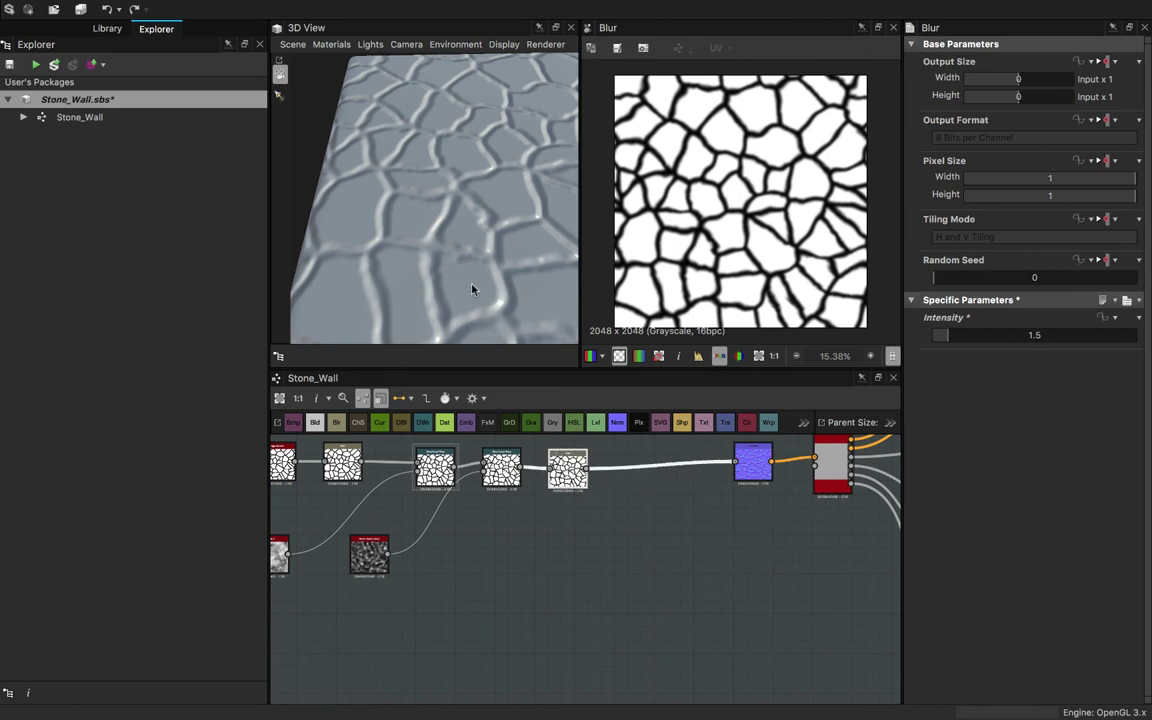
scroll(458, 290, "up", 3)
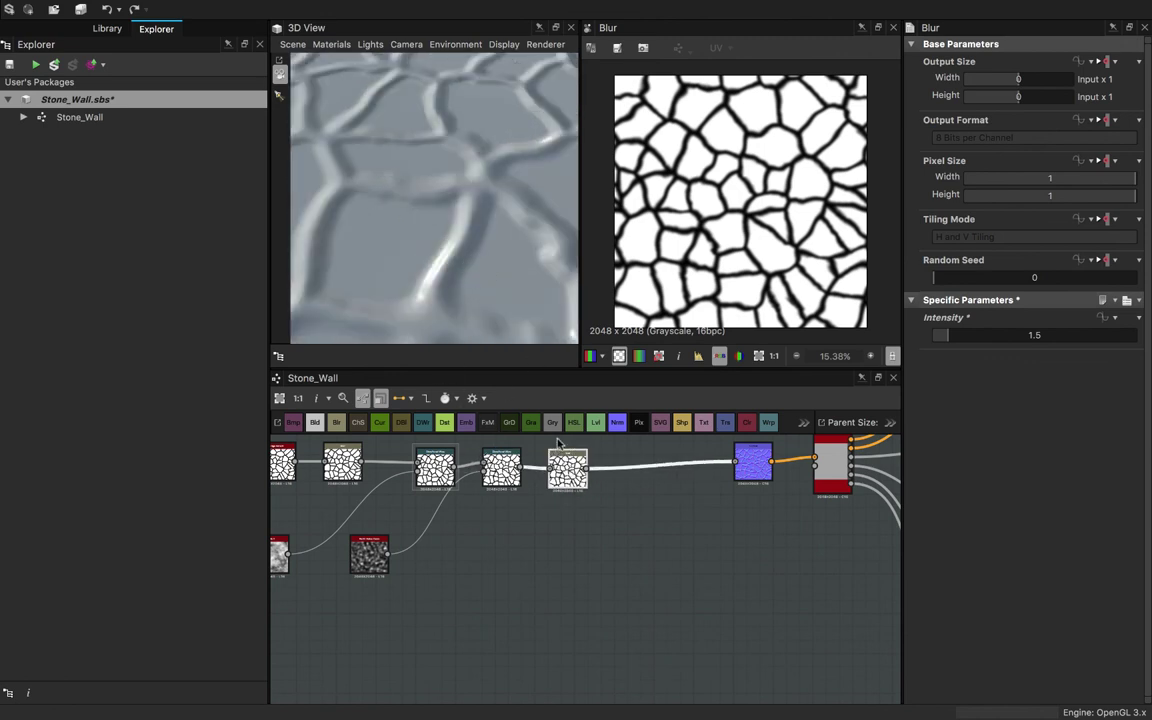
left_click_drag(560, 452, 547, 452)
left_click_drag(949, 337, 941, 339)
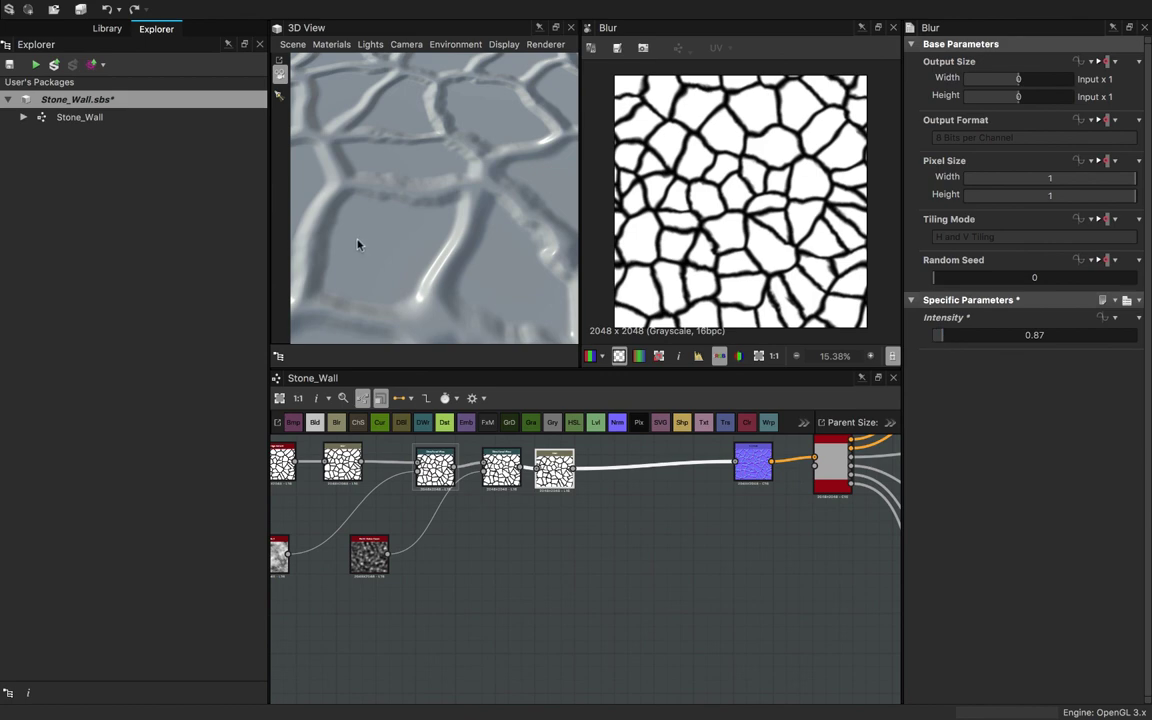
- Move the final Blur node out of the chain and connect the second Directional Warp directly to the Normal node
left_click_drag(358, 244, 398, 257)
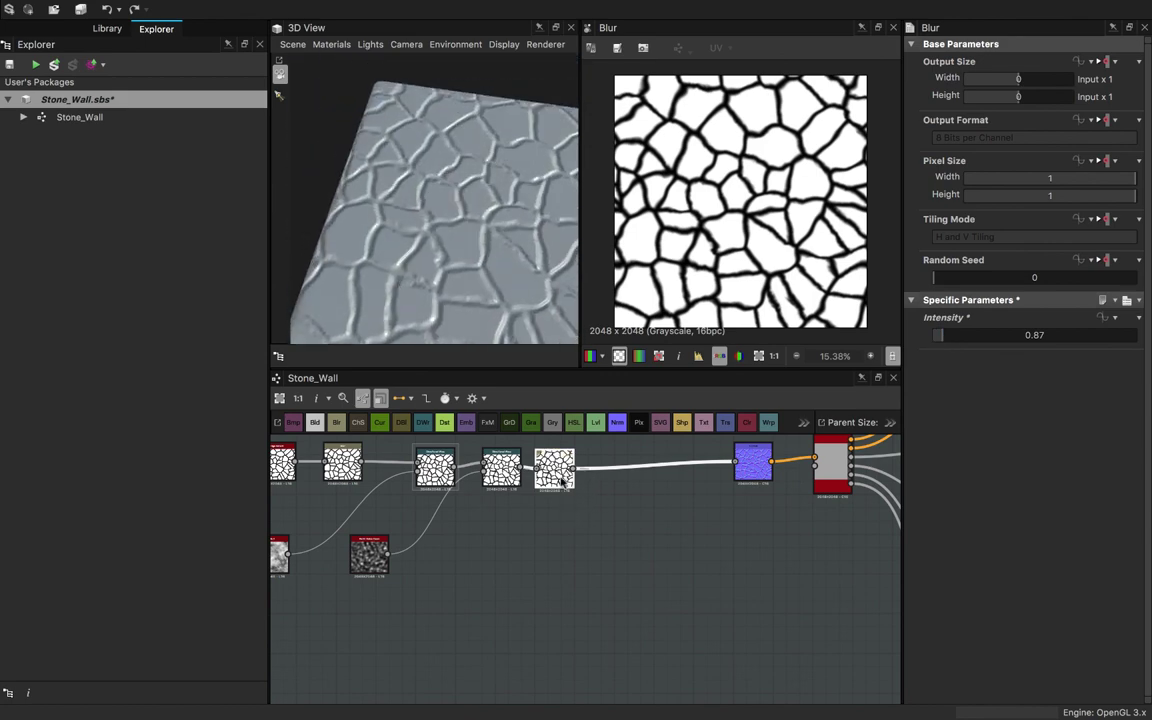
left_click_drag(562, 481, 574, 620)
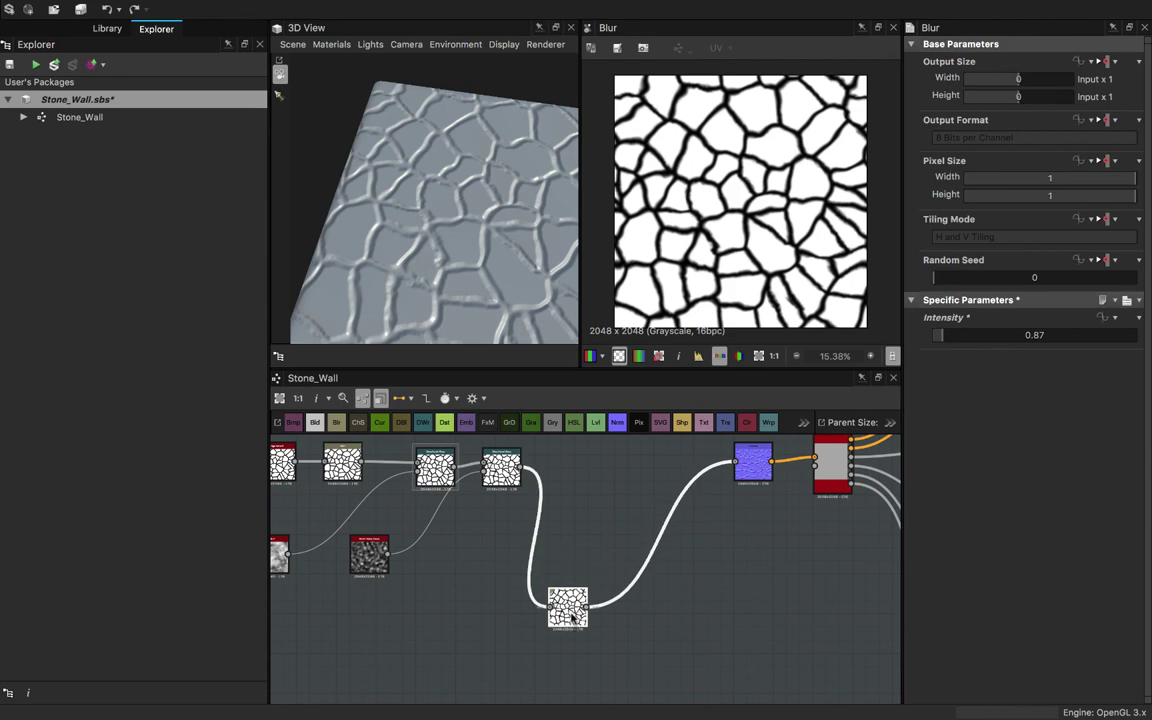
left_click(578, 507)
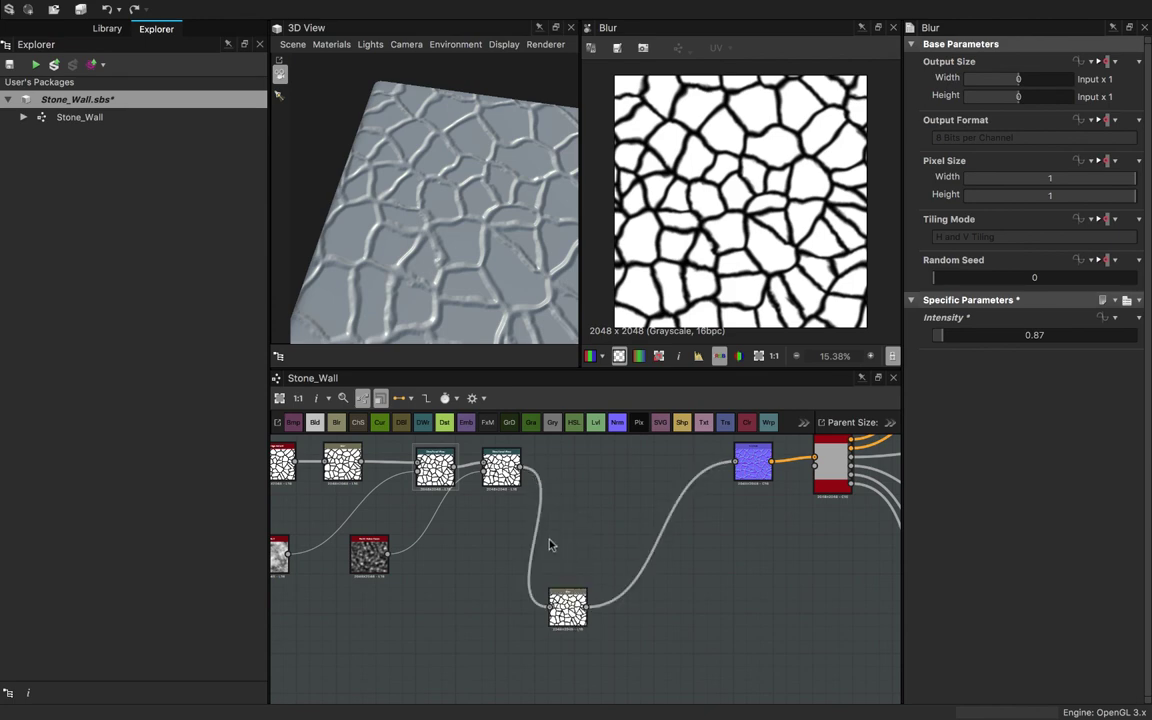
left_click_drag(521, 468, 737, 461)
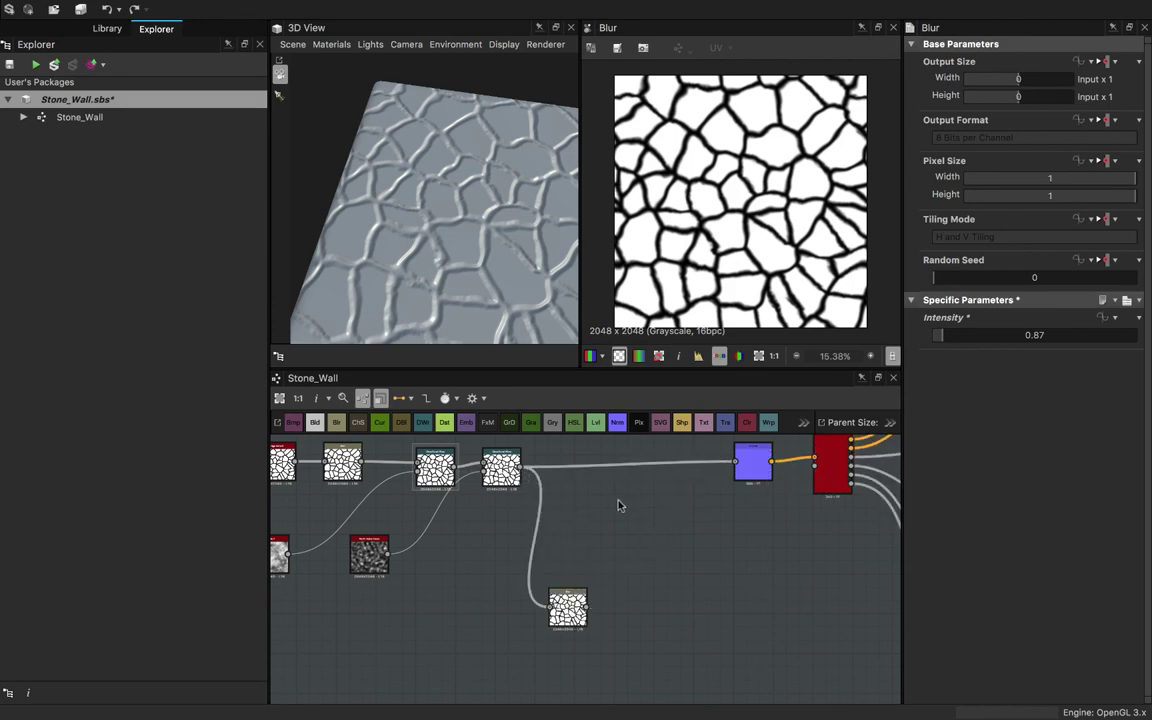
- Insert a Slope Blur Grayscale node between the second Directional Warp and the Normal node, with the second warp's noise node driving its slope
left_click(585, 488)
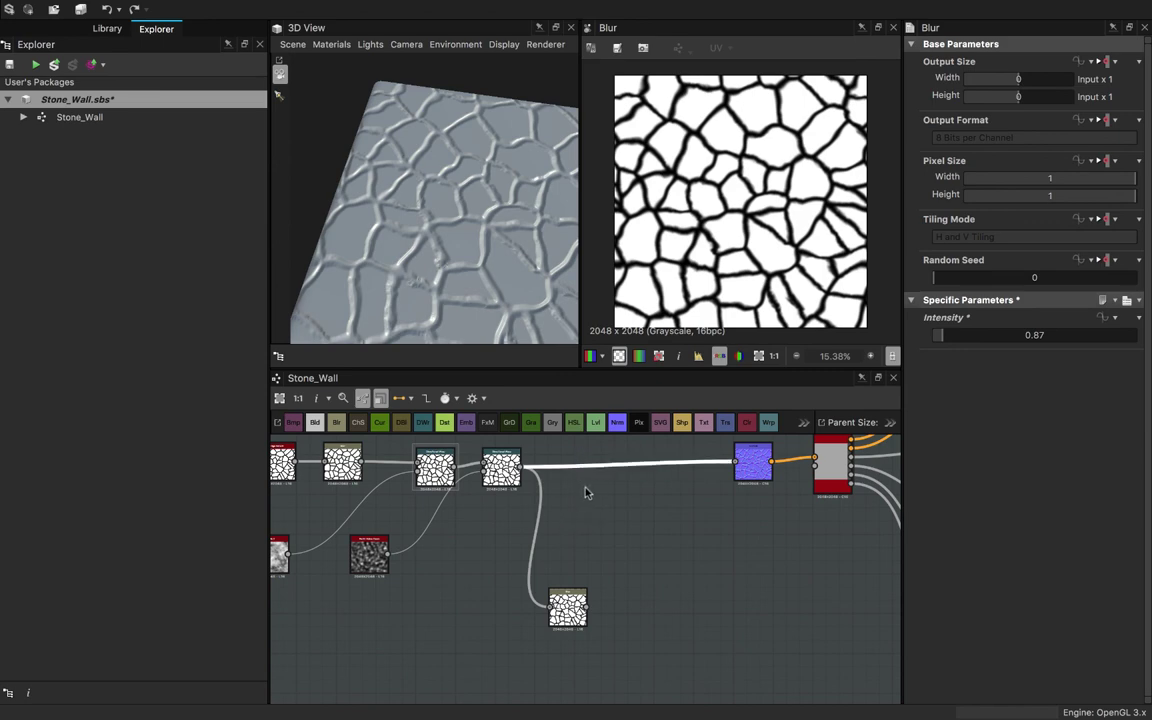
key("space")
type("slo")
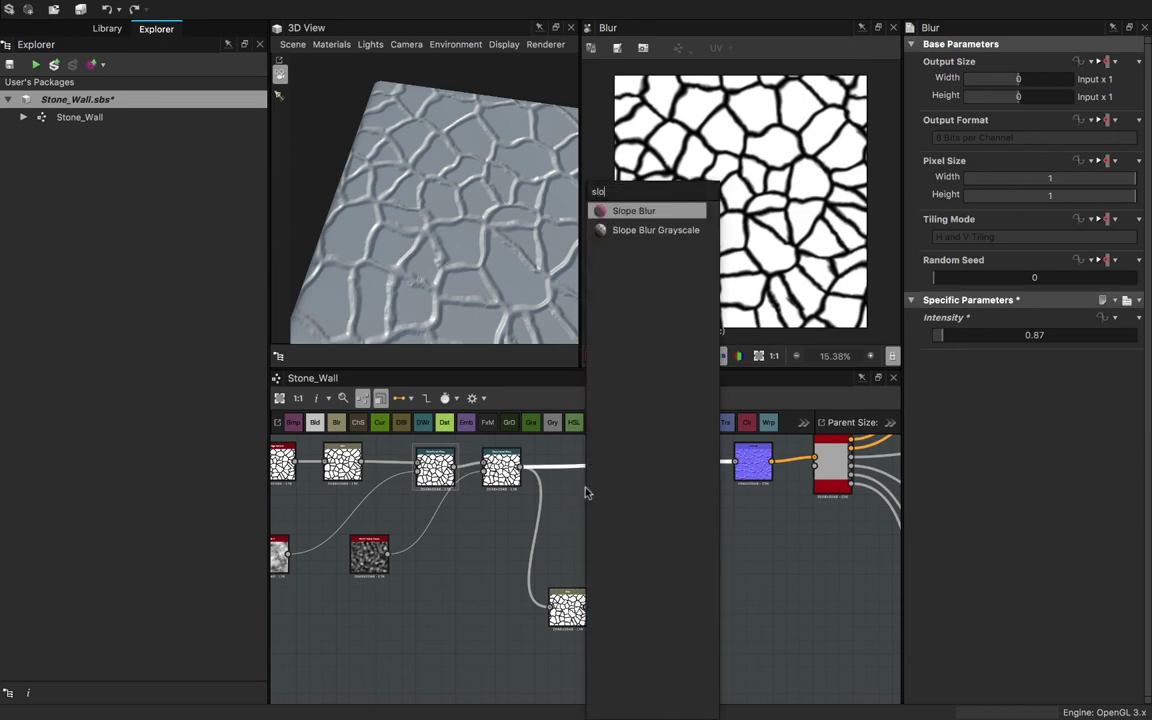
type("p")
left_click(652, 230)
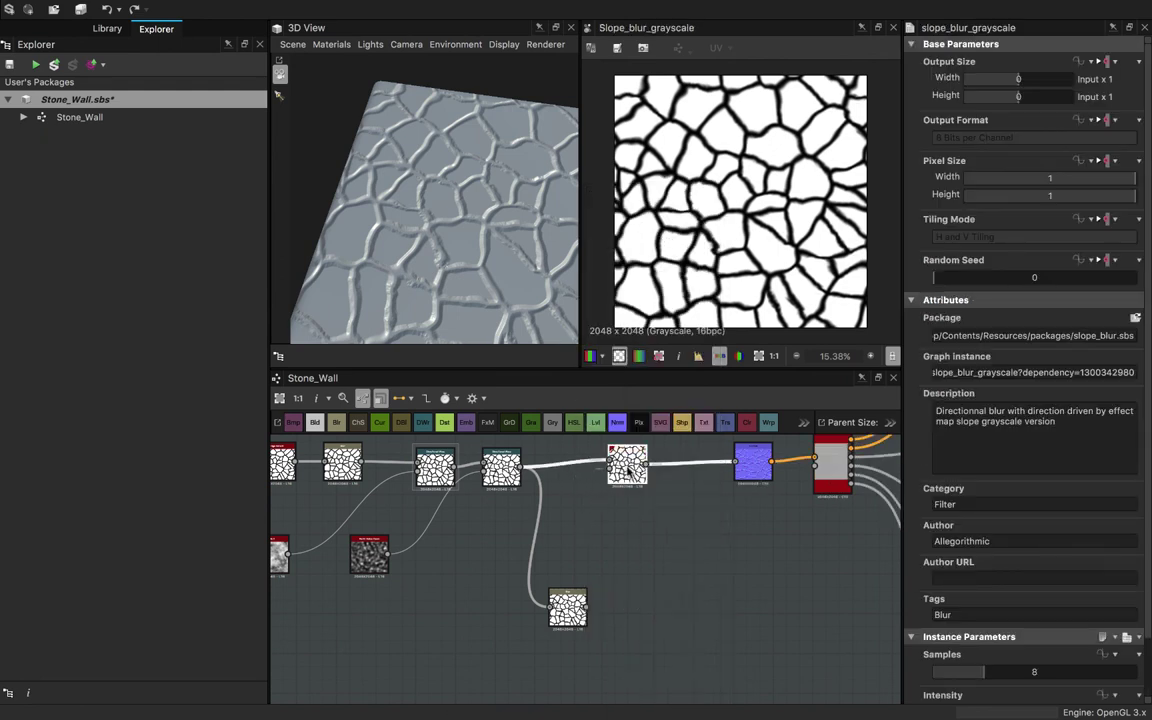
left_click_drag(628, 470, 595, 482)
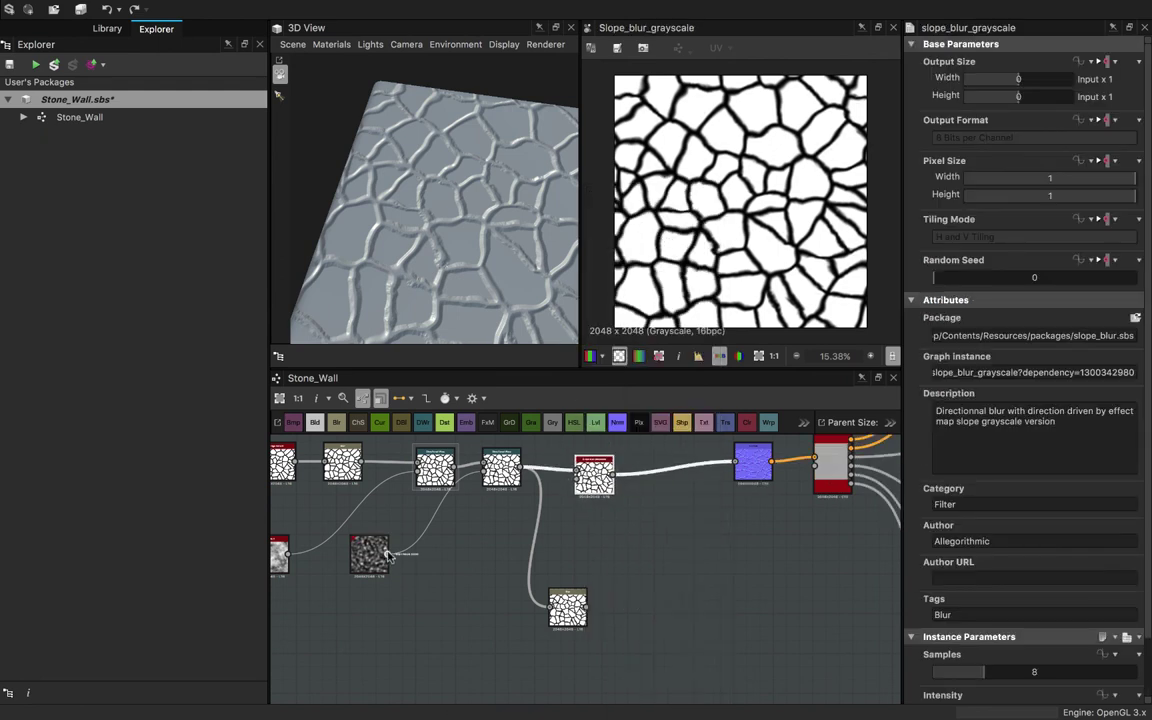
left_click_drag(388, 554, 576, 478)
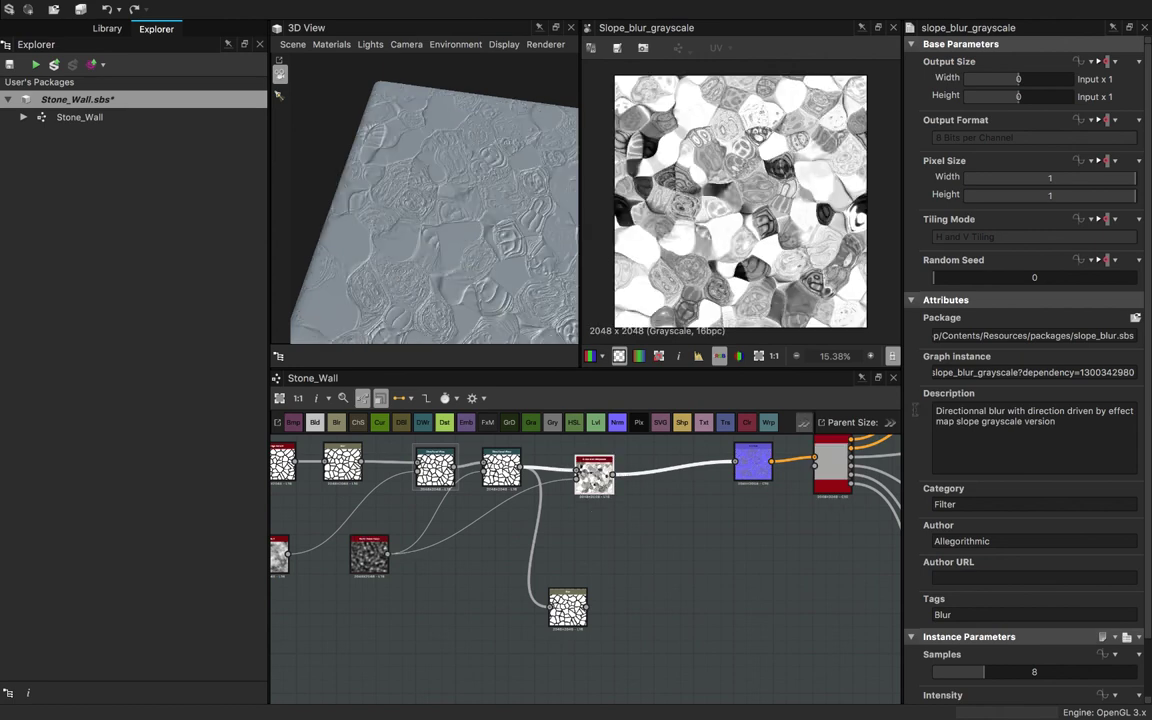
- Set the Slope Blur Grayscale samples to 32 and bring its intensity down to 0
scroll(1010, 522, "down", 2)
left_click_drag(976, 608, 1132, 609)
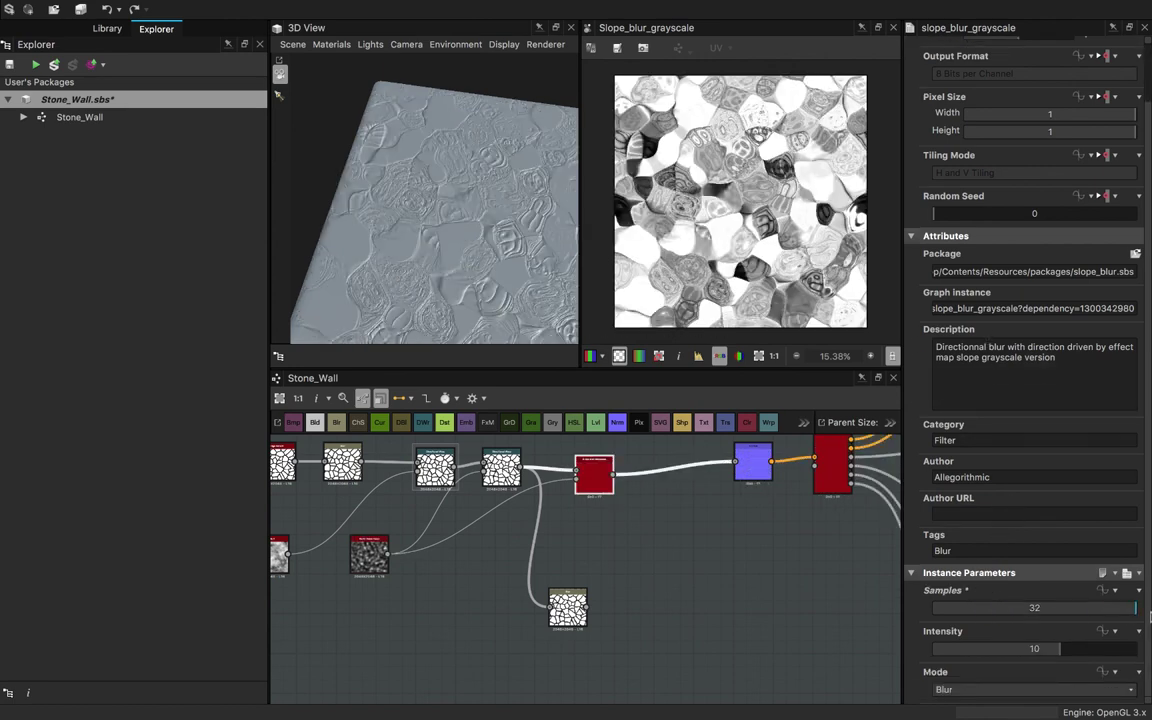
left_click_drag(1063, 650, 932, 650)
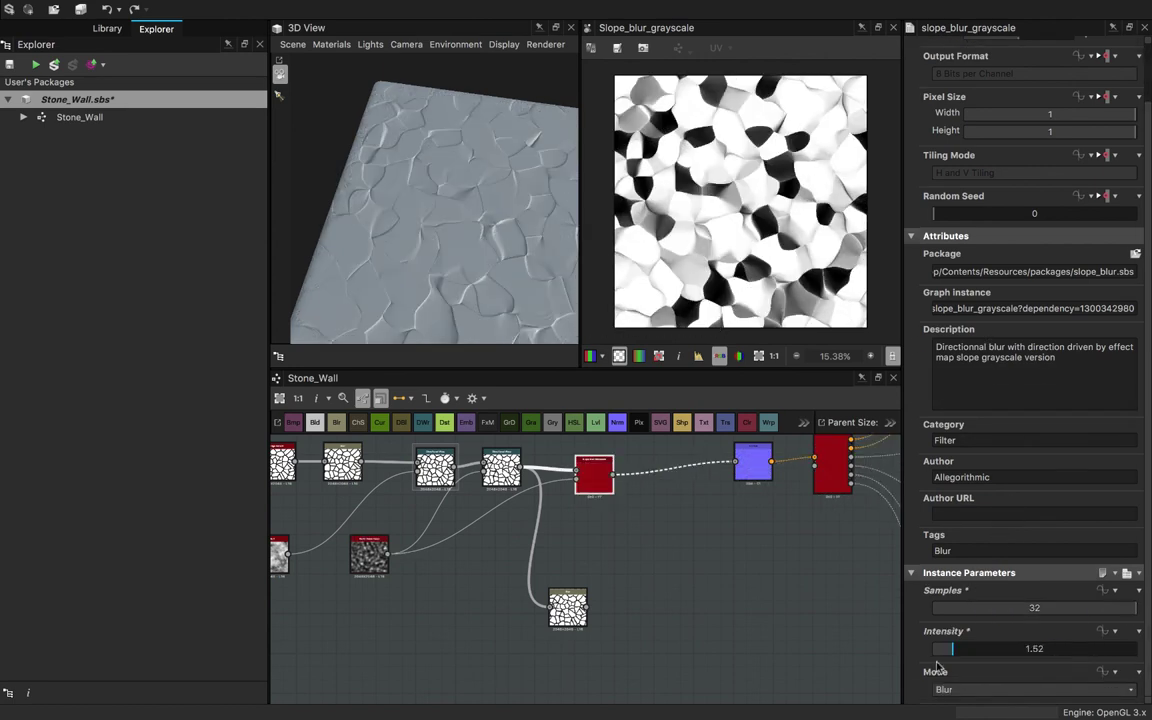
left_click_drag(497, 224, 504, 212)
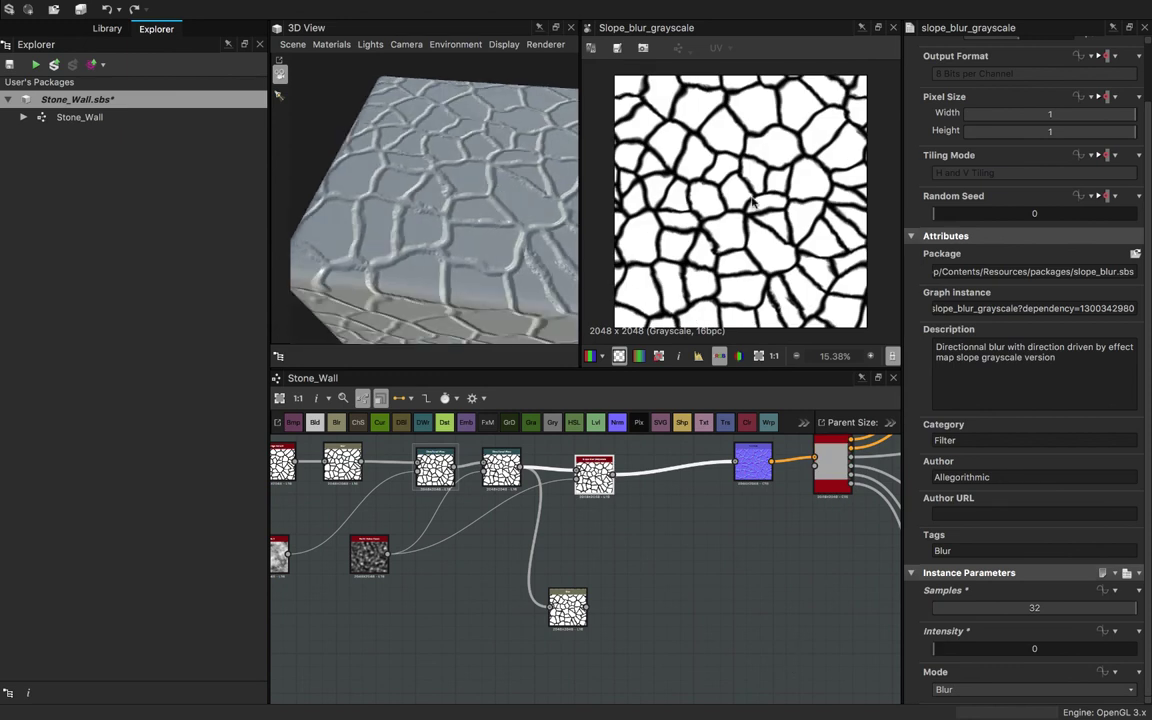
- Change the Slope Blur Grayscale mode to Min and set its intensity to 0.44
scroll(754, 197, "up", 2)
left_click_drag(935, 651, 939, 651)
left_click(950, 689)
left_click(956, 702)
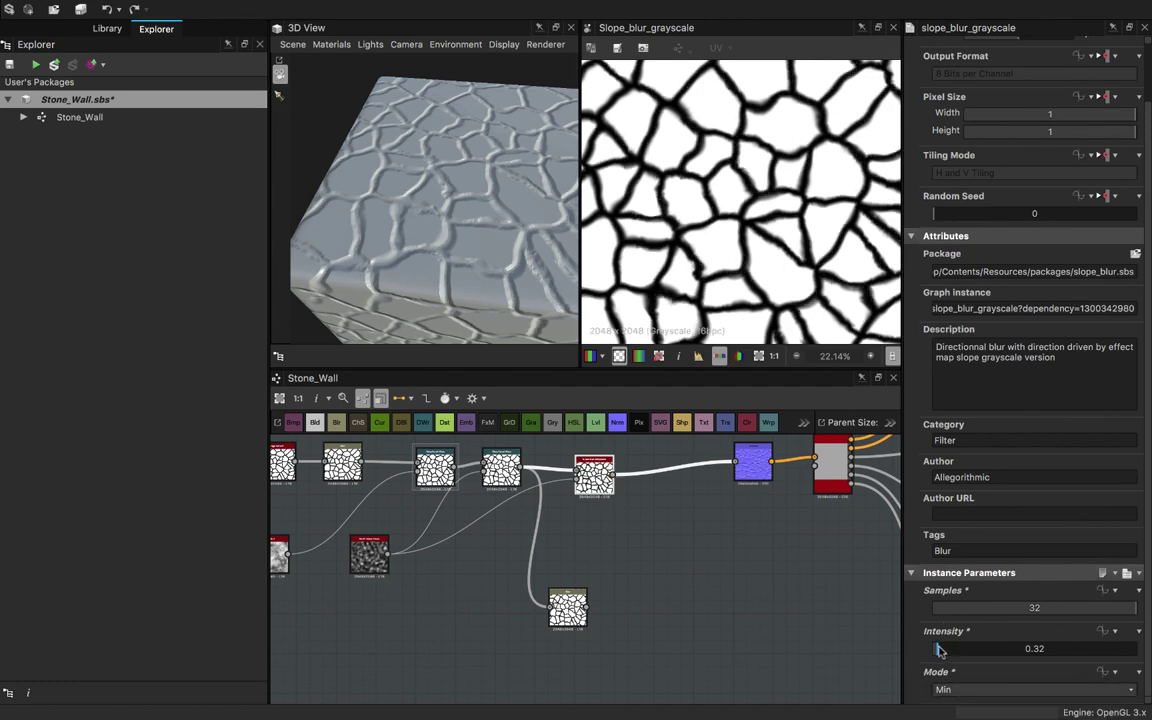
left_click_drag(938, 651, 939, 651)
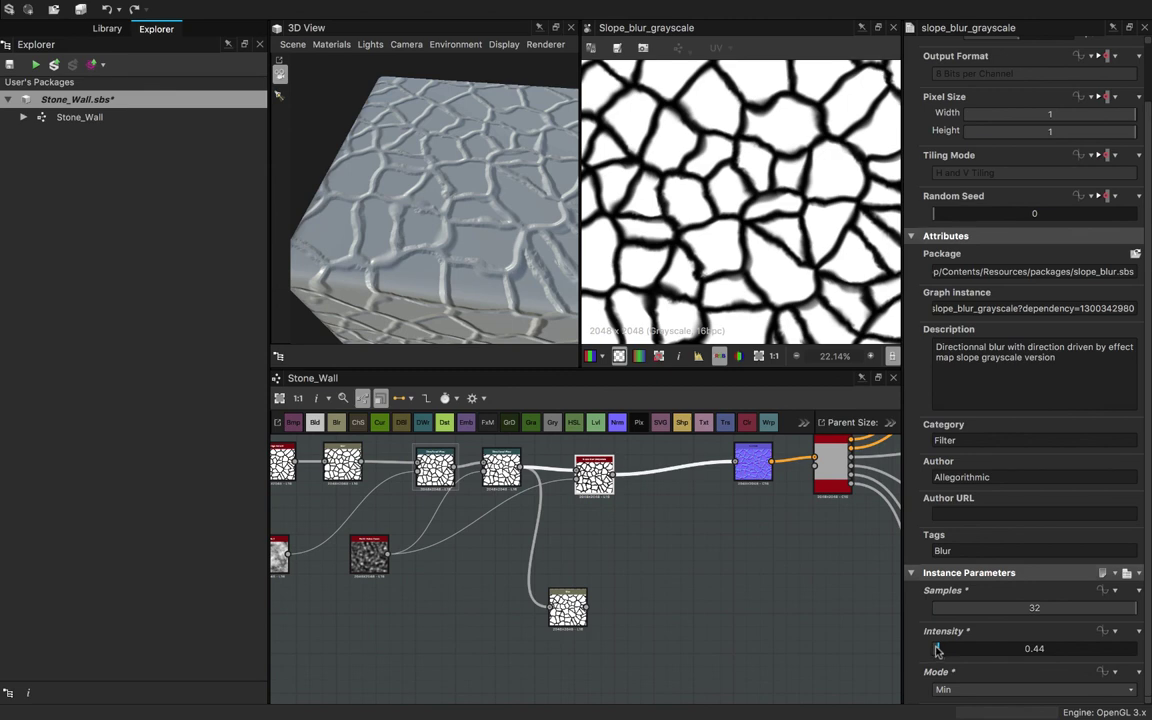
- Reconnect the spare Blur node between the Slope Blur Grayscale and Normal nodes, and check the cube's edges
left_click_drag(402, 272, 362, 205)
left_click_drag(575, 621, 707, 553)
left_click_drag(613, 475, 677, 538)
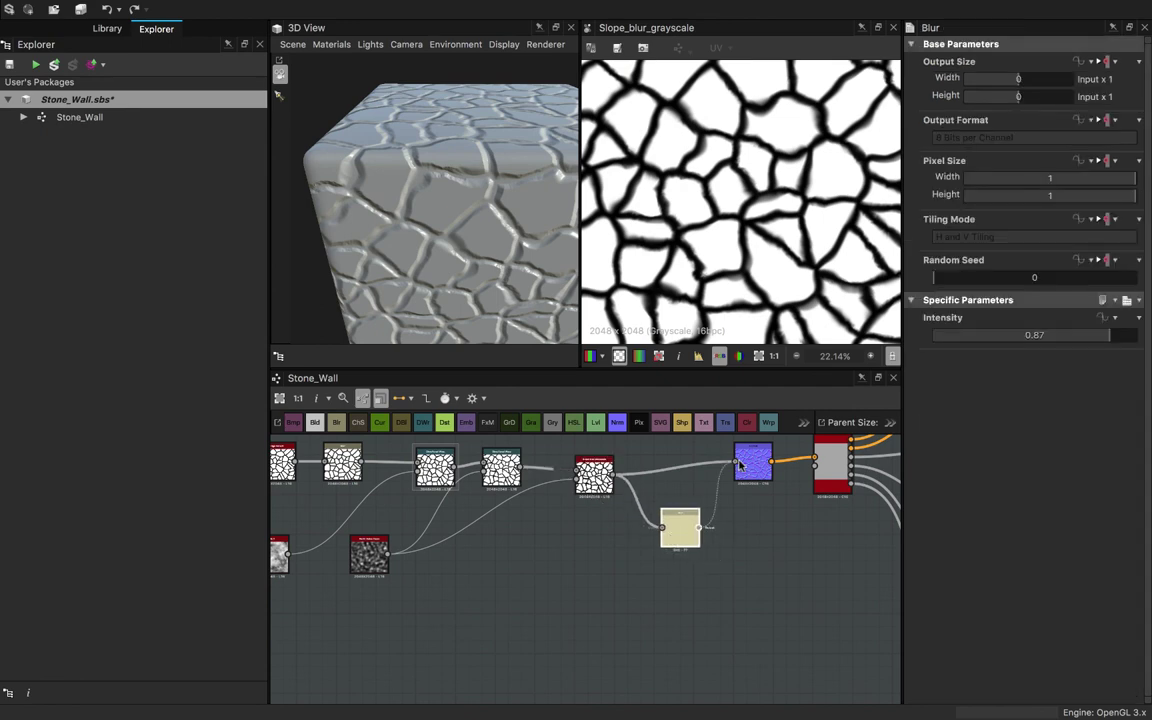
left_click_drag(736, 463, 697, 525)
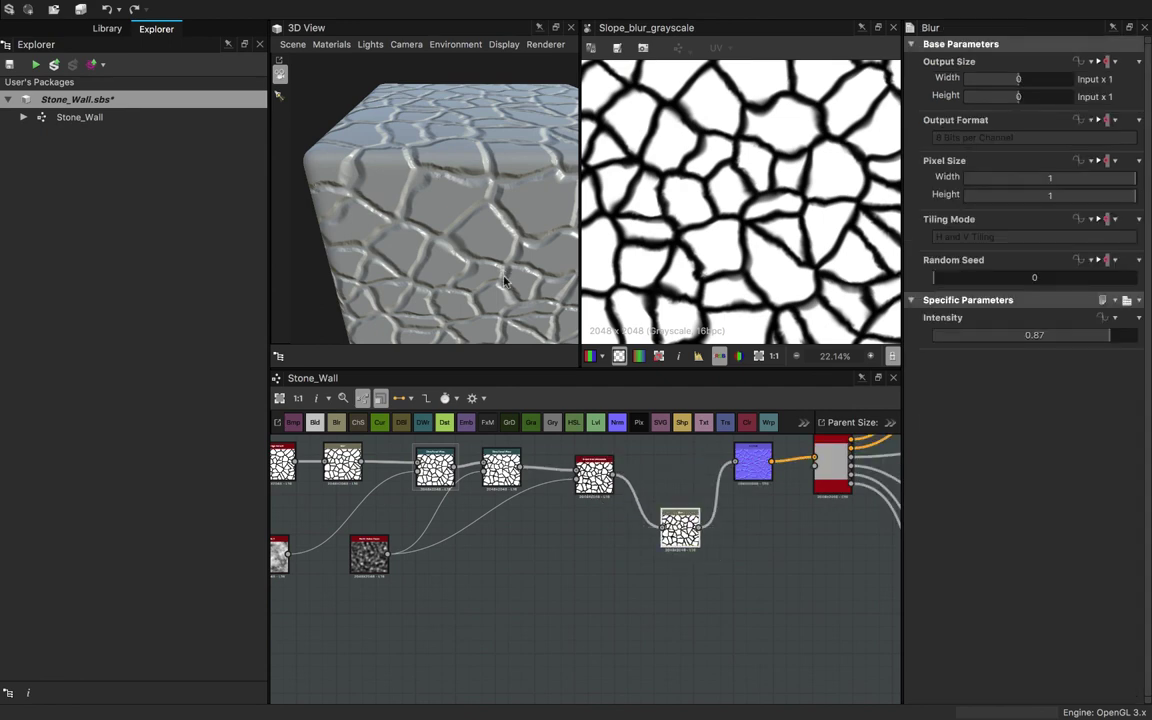
left_click_drag(502, 277, 490, 222)
scroll(502, 314, "up", 6)
scroll(502, 307, "down", 4)
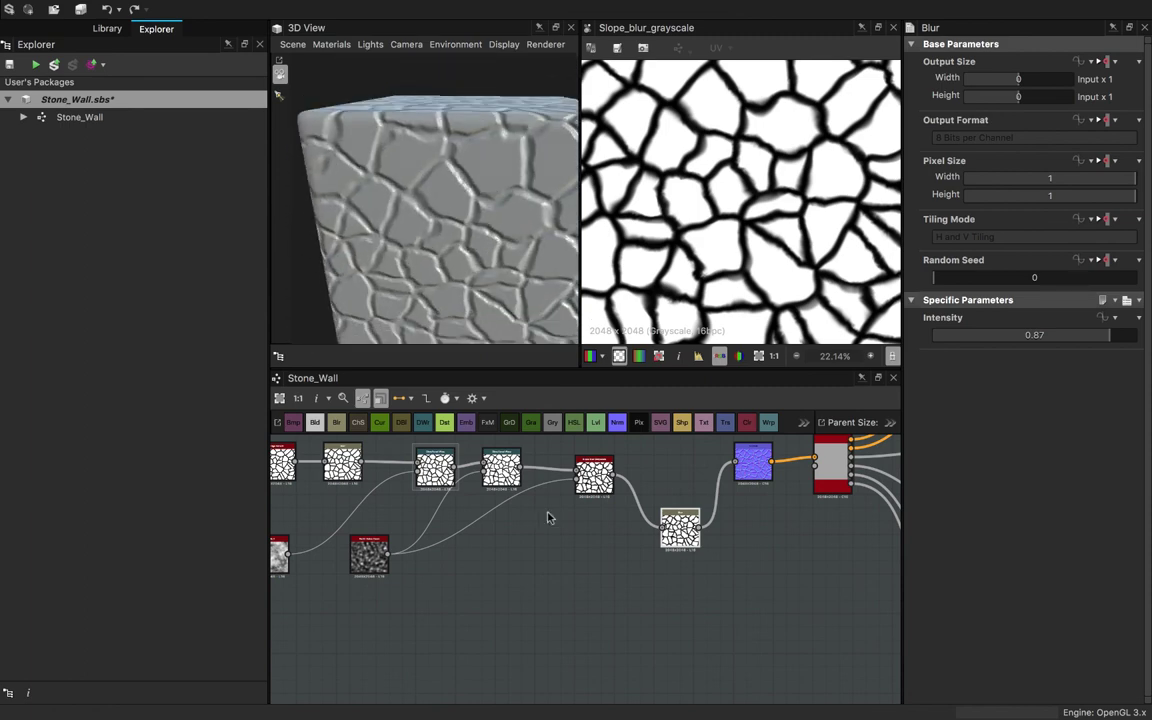
- Move the whole node chain up to the final Blur further away from the Normal node to make room
scroll(548, 517, "down", 3)
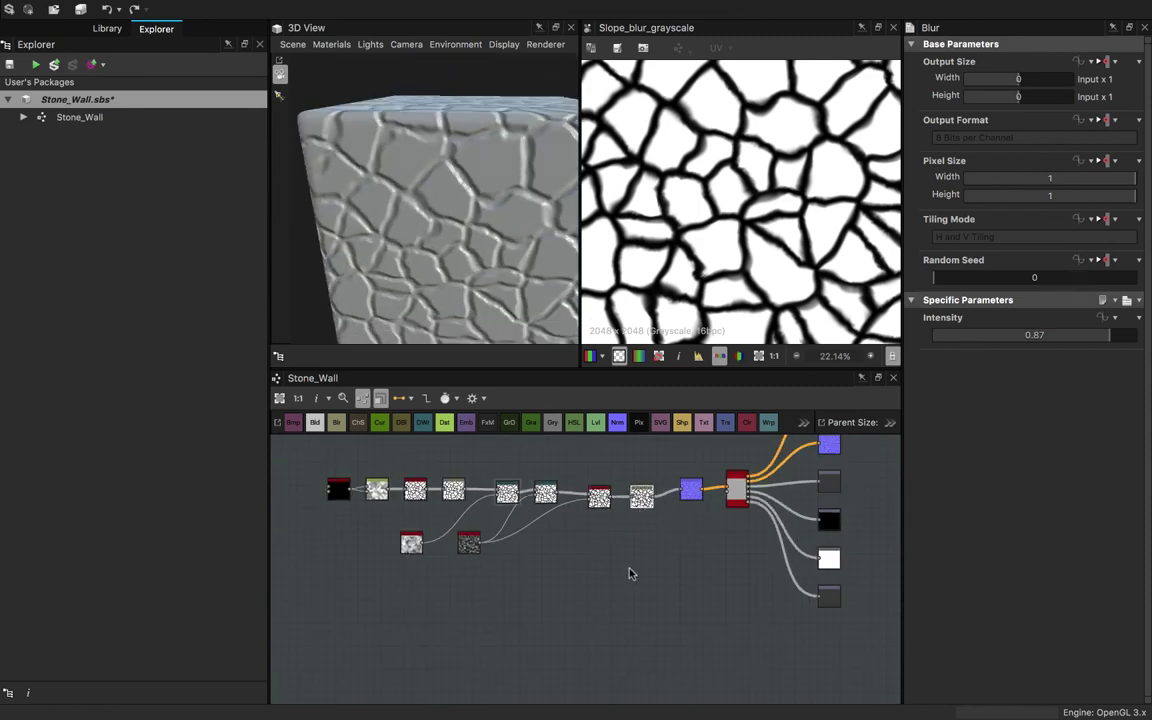
scroll(629, 573, "down", 2)
left_click_drag(643, 571, 463, 506)
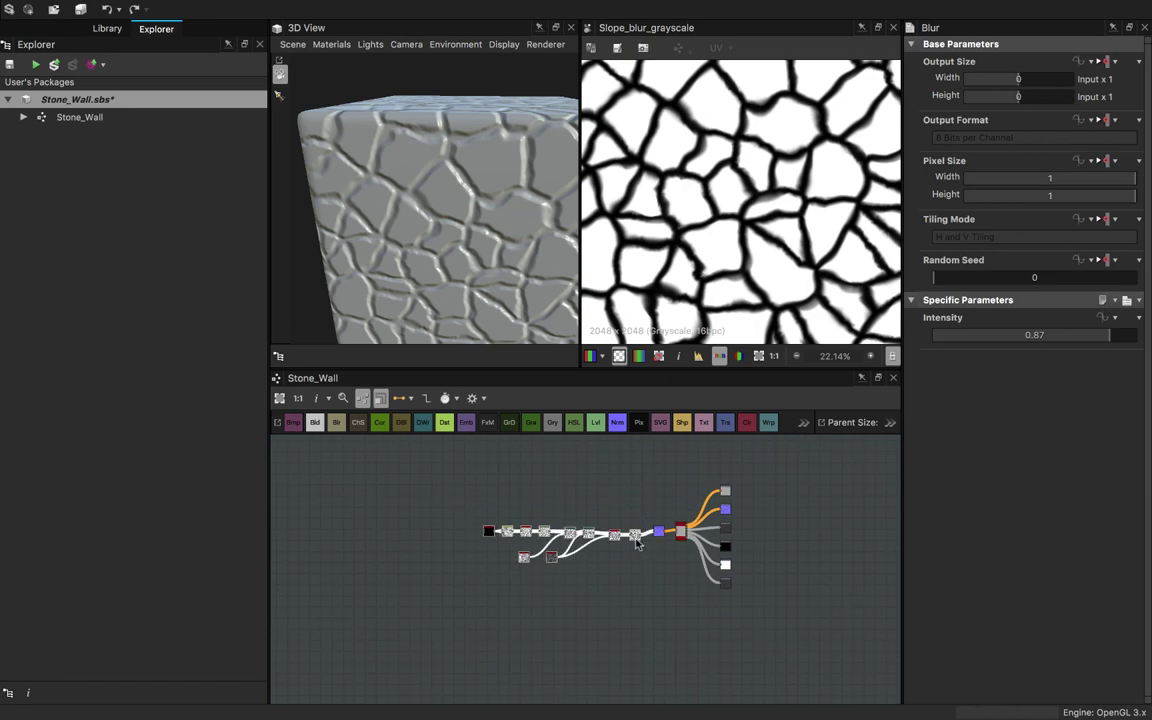
left_click_drag(636, 543, 520, 540)
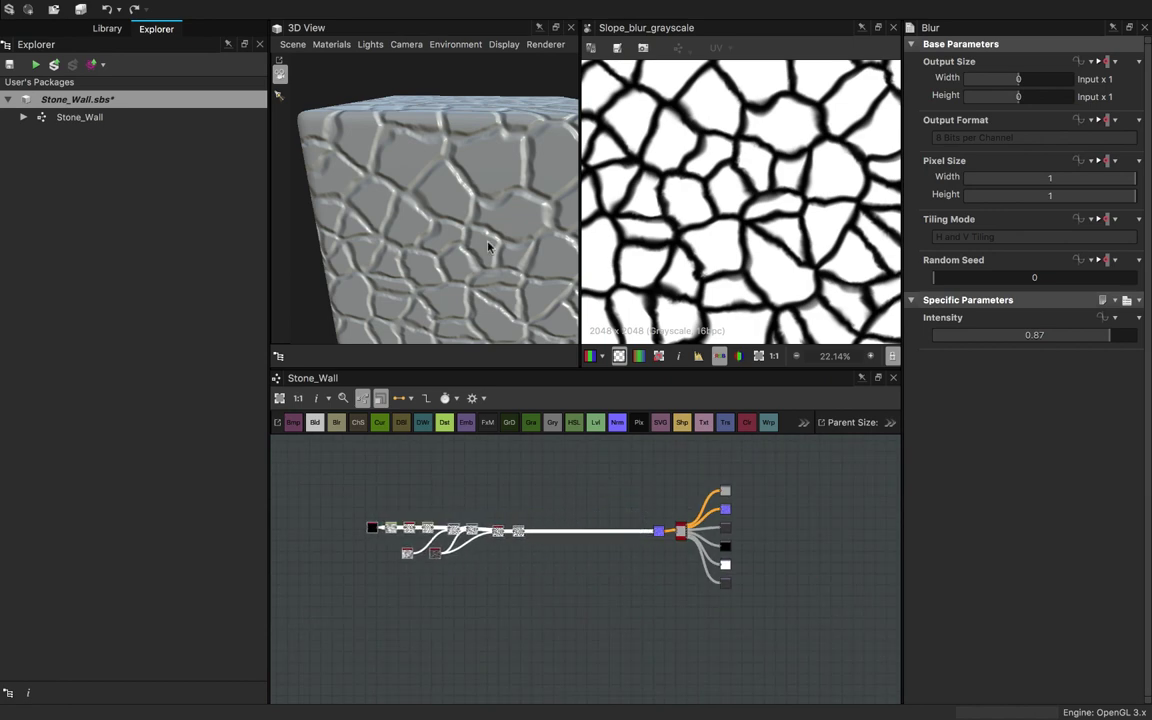
- Examine the stone edges on several faces of the cube, up close and from afar, and view the final Blur node's output
scroll(489, 247, "down", 5)
left_click_drag(481, 199, 474, 326)
scroll(473, 258, "up", 6)
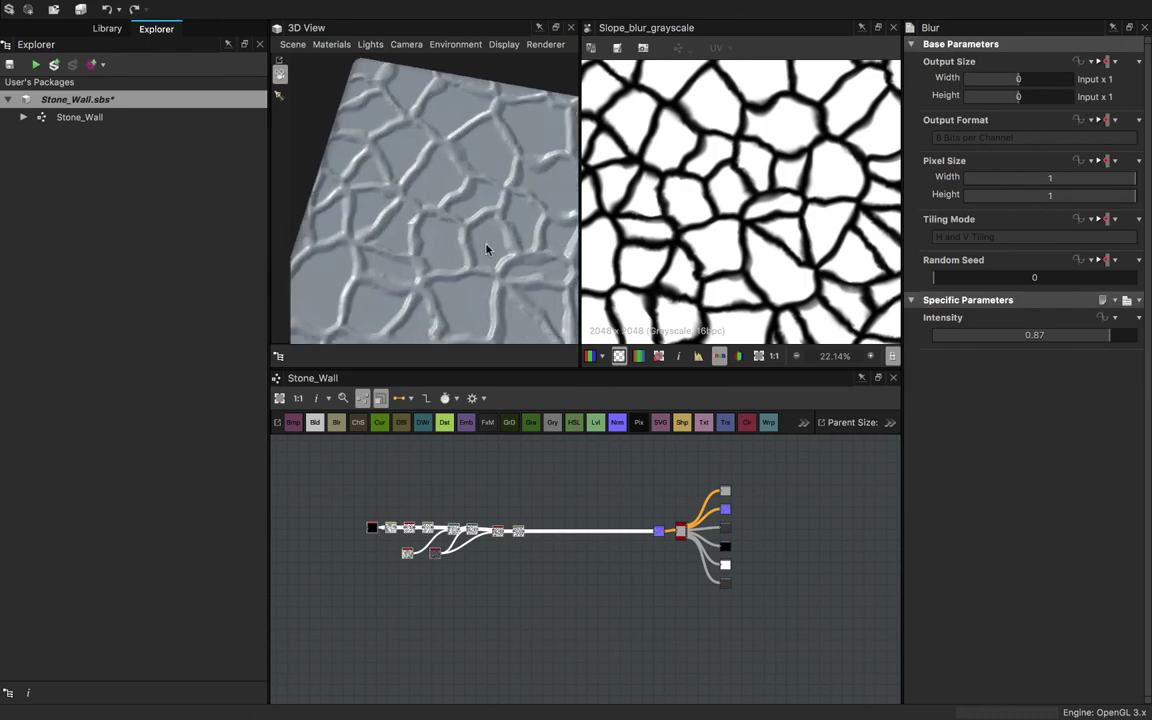
left_click_drag(486, 249, 456, 209)
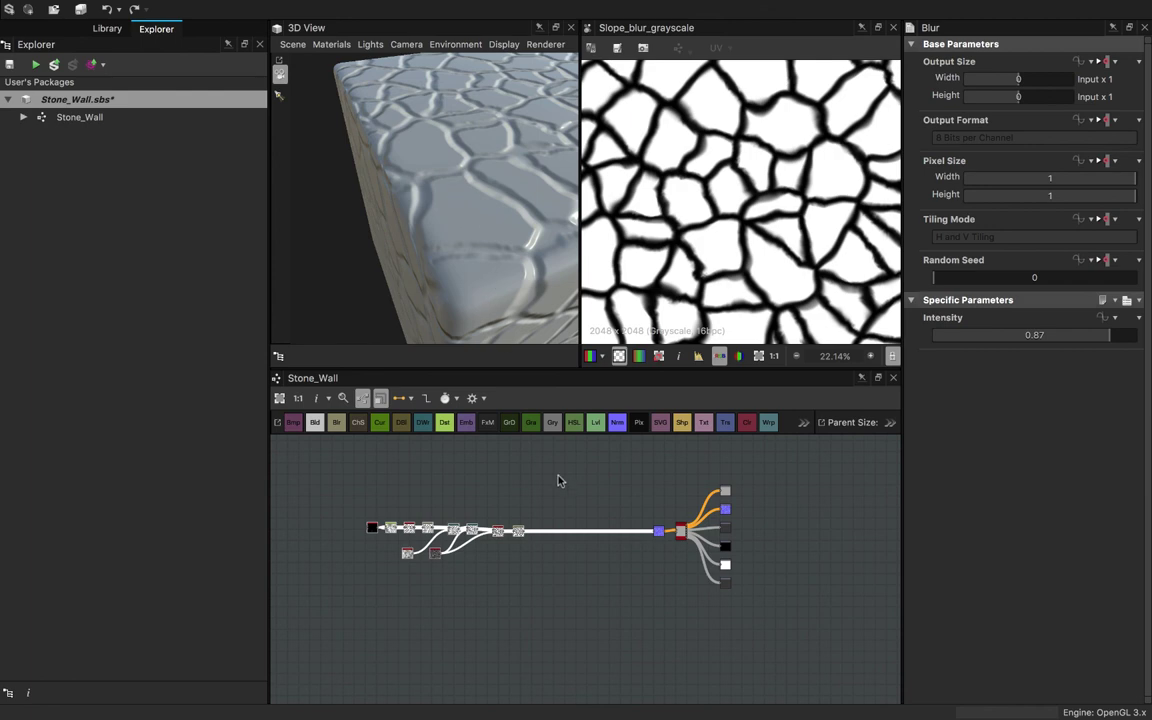
left_click_drag(470, 330, 420, 187)
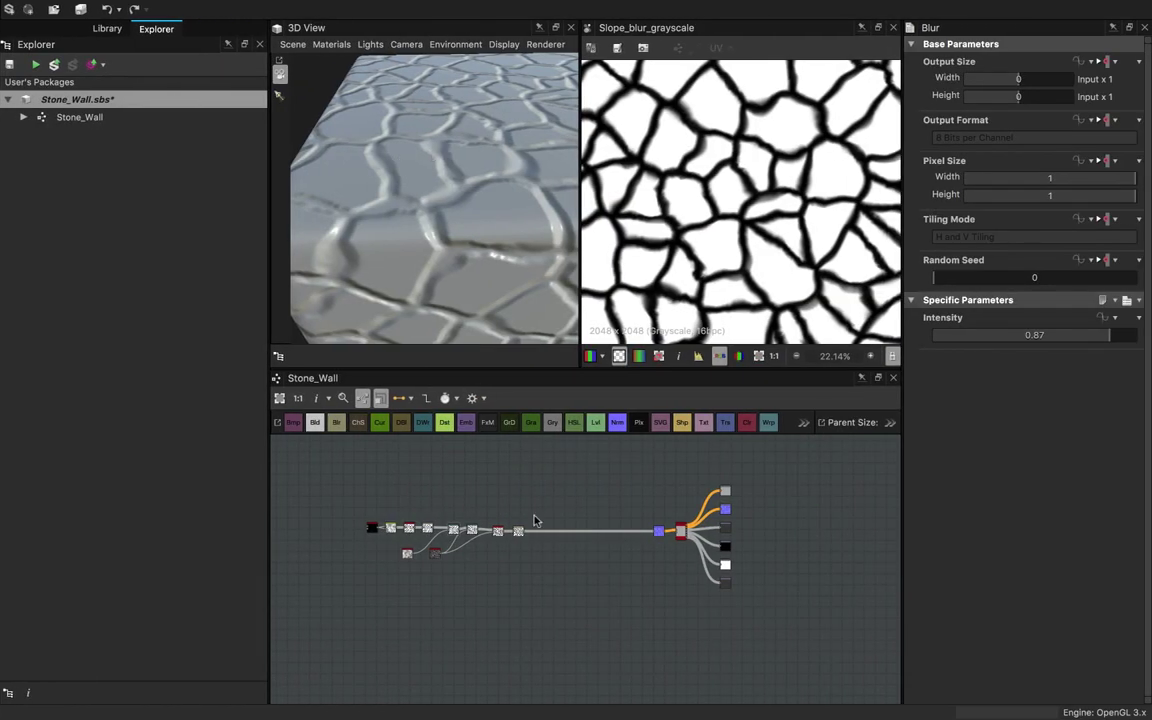
scroll(535, 520, "up", 3)
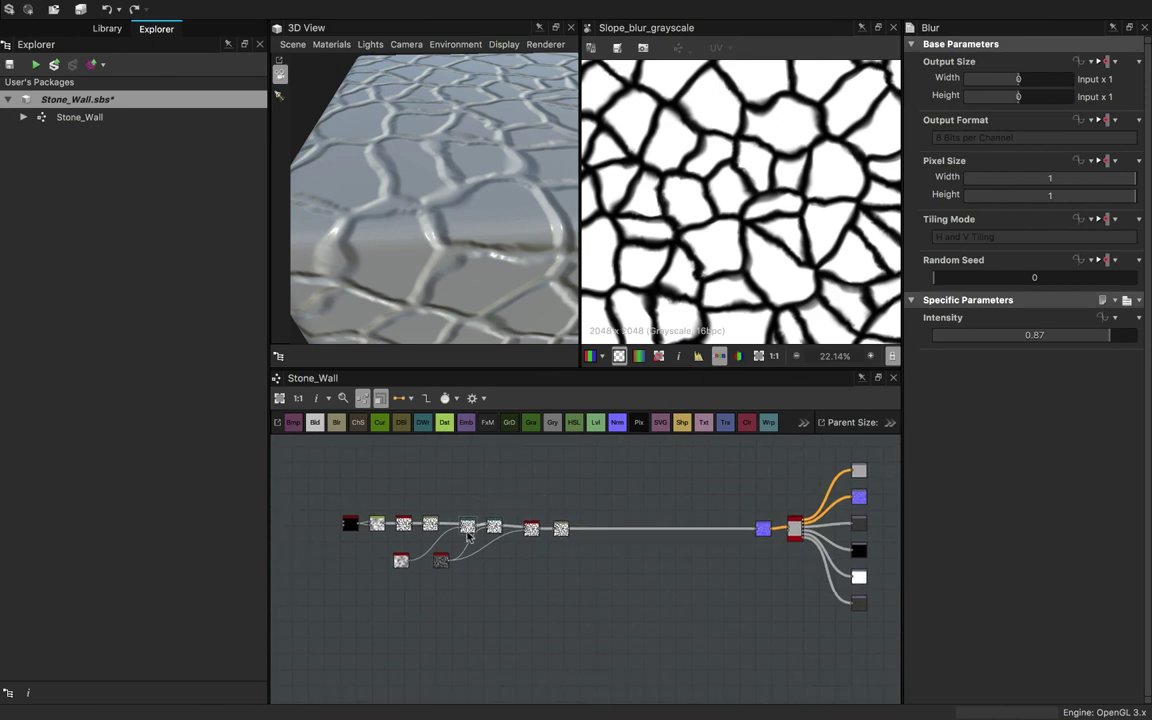
scroll(561, 530, "up", 6)
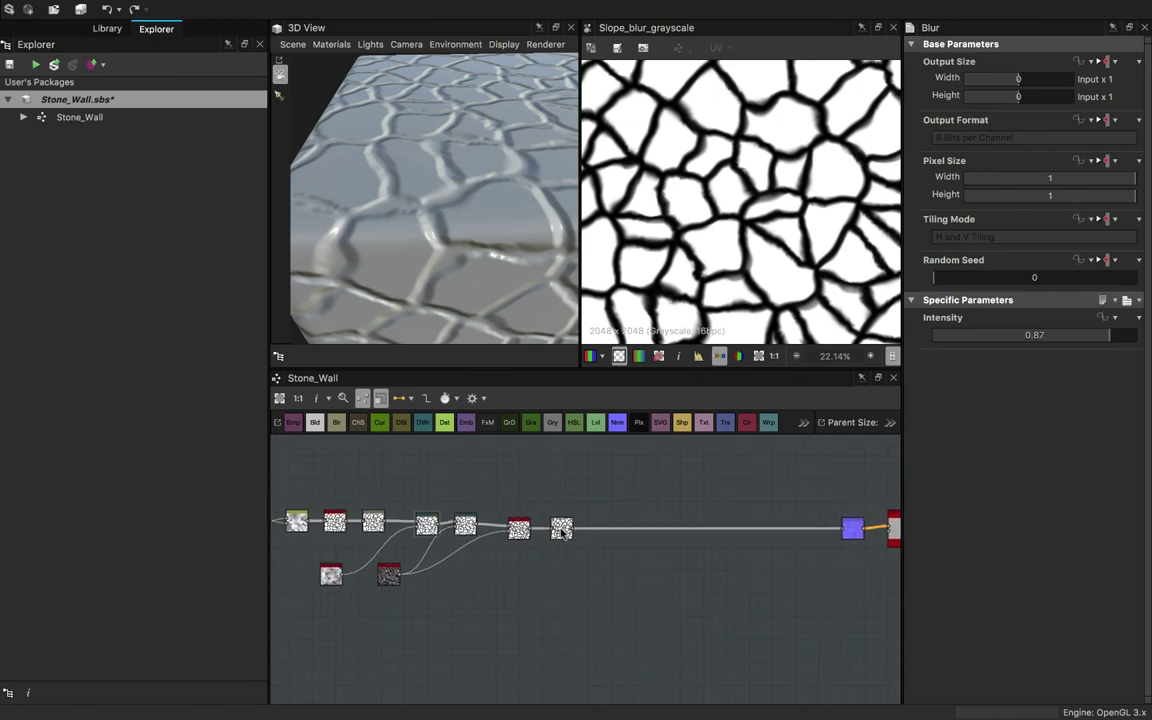
double_click(478, 548)
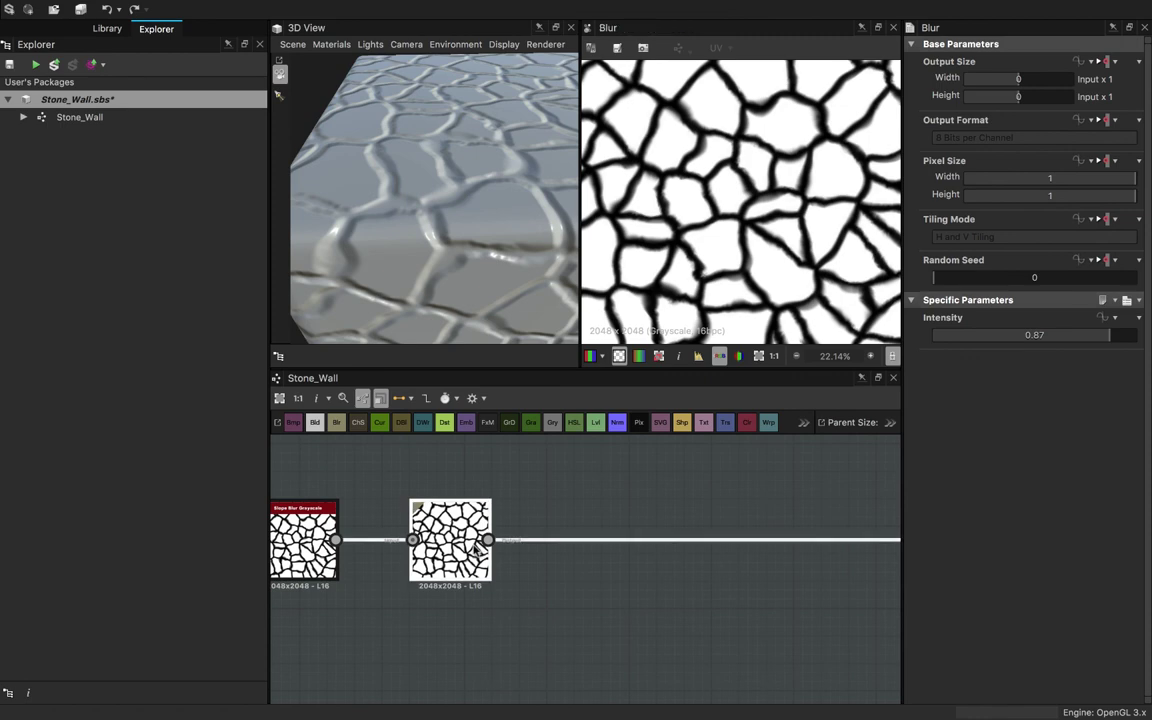
scroll(567, 527, "down", 5)
scroll(560, 528, "down", 2)
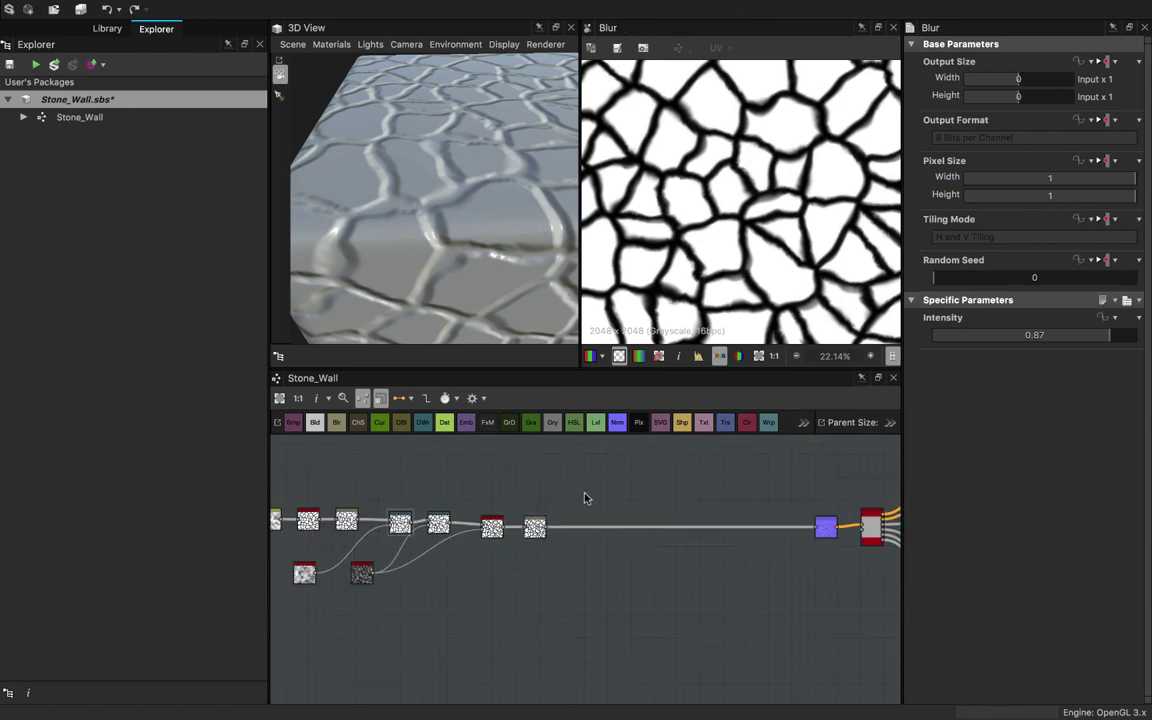
left_click_drag(455, 240, 489, 200)
scroll(487, 204, "up", 3)
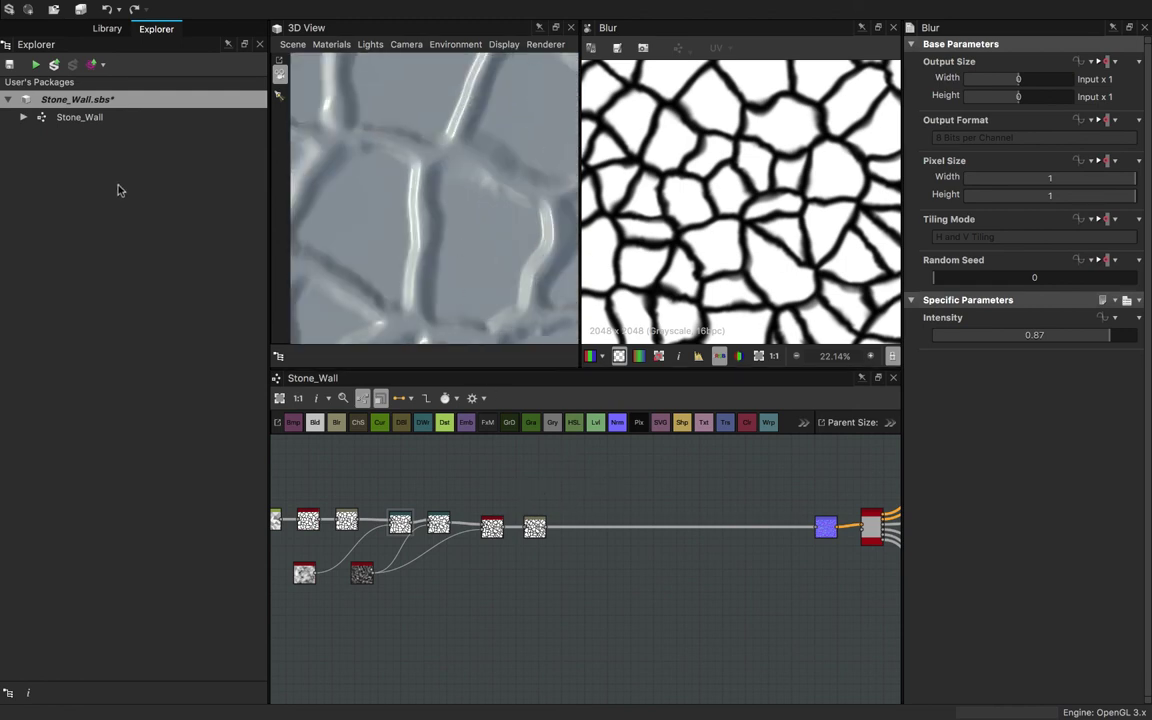
- Browse the library's noise generators and add a Plasma node to the graph above the final Blur
left_click(107, 28)
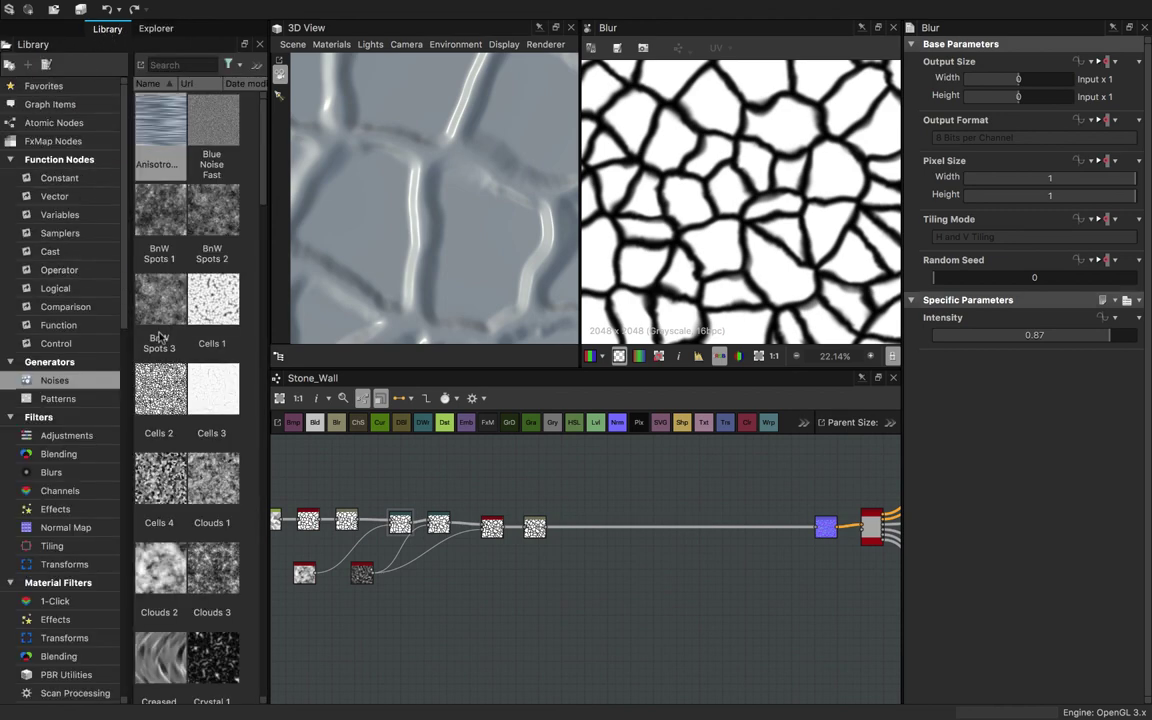
scroll(159, 337, "down", 6)
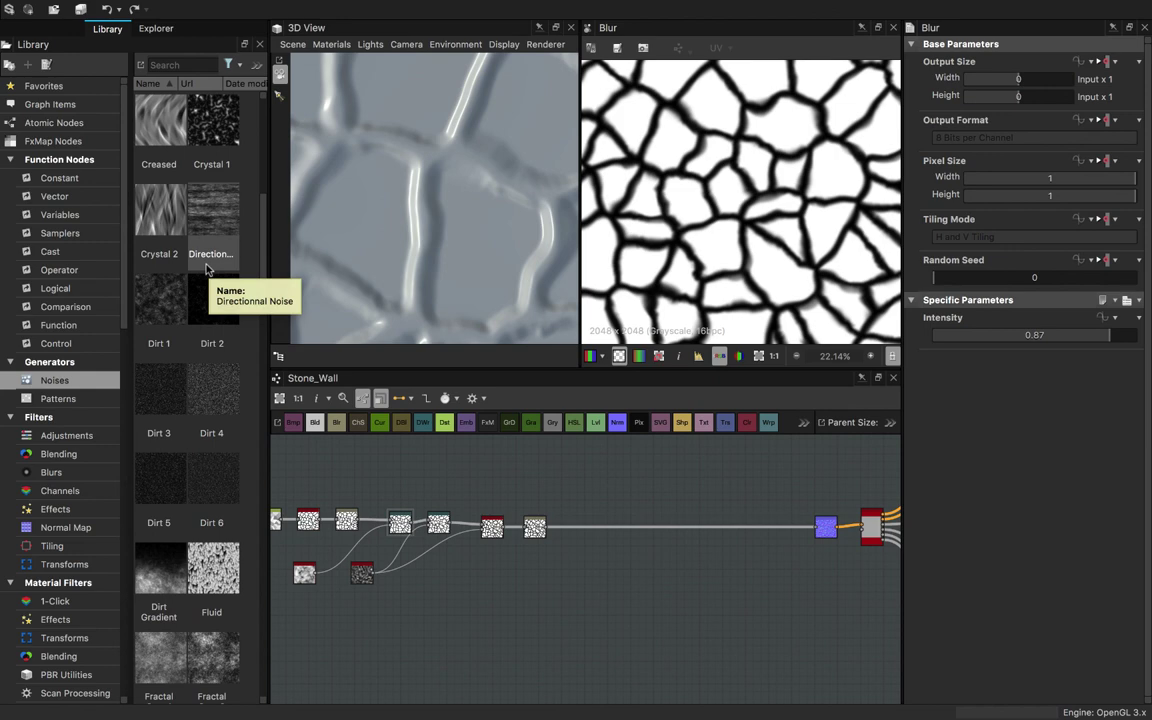
scroll(207, 268, "down", 3)
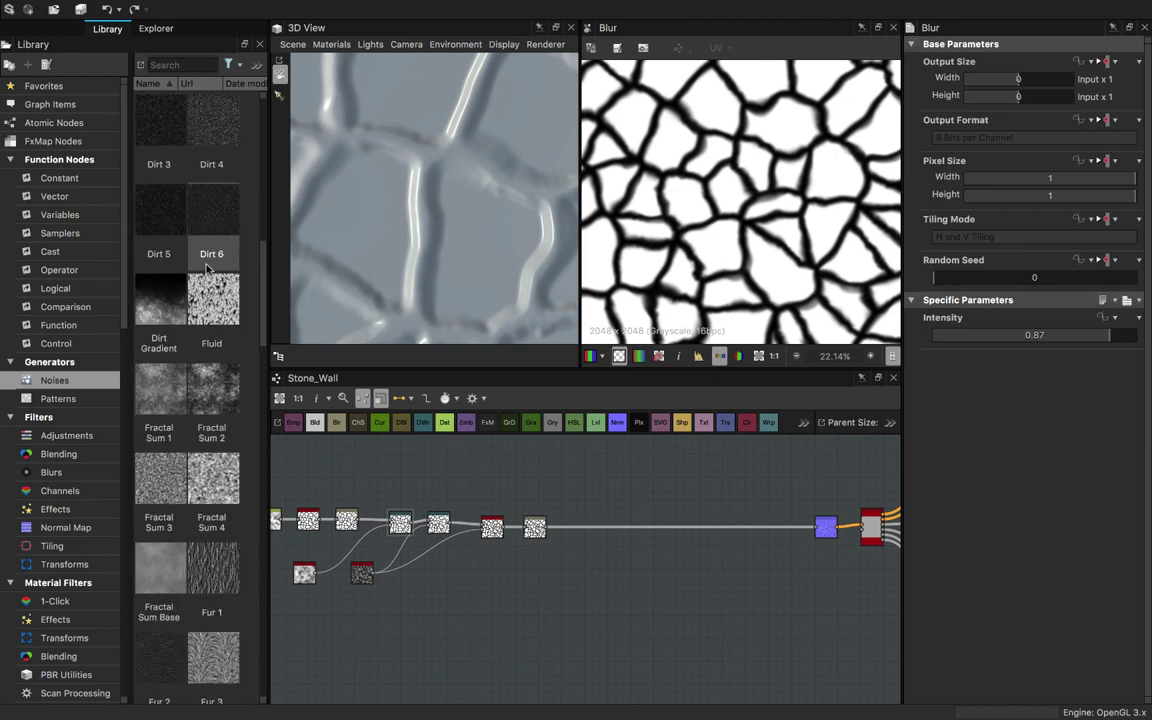
scroll(207, 268, "down", 3)
scroll(207, 268, "down", 6)
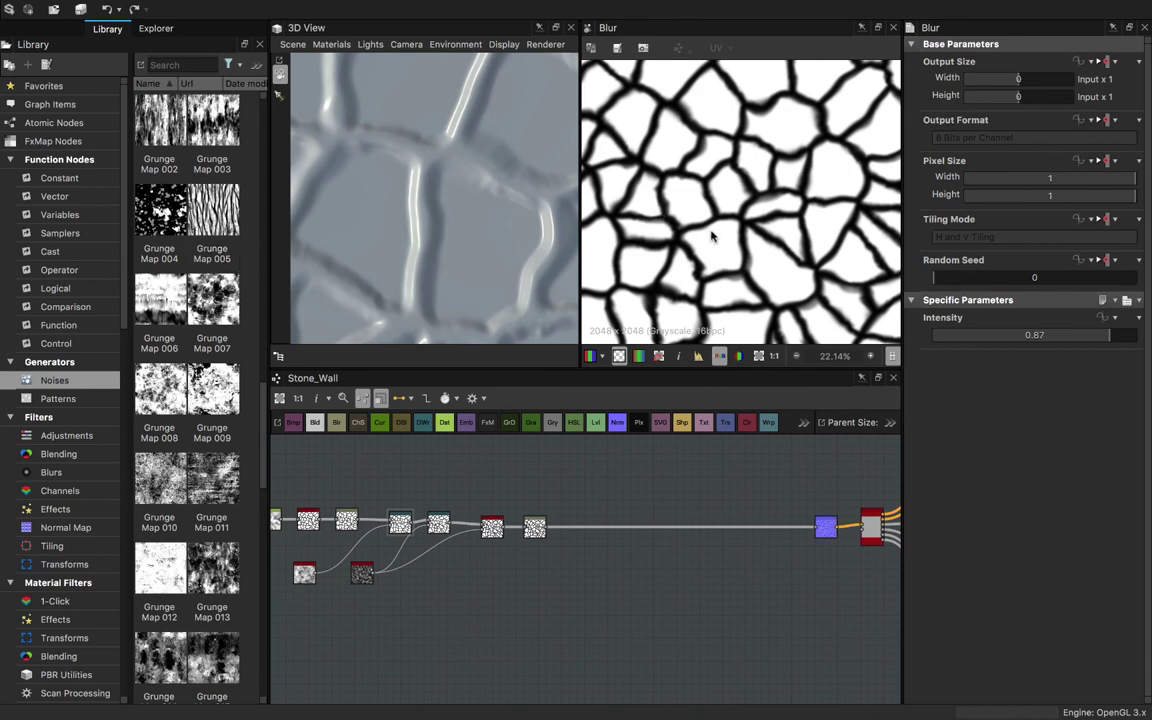
scroll(216, 397, "down", 6)
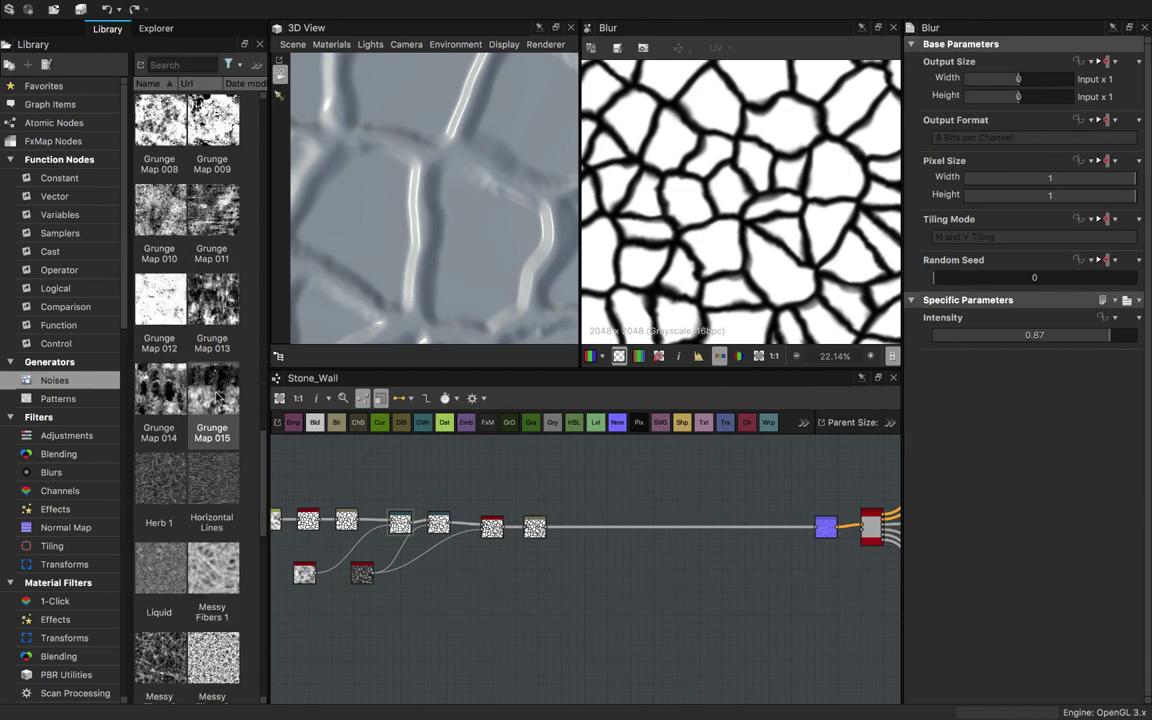
scroll(216, 397, "down", 8)
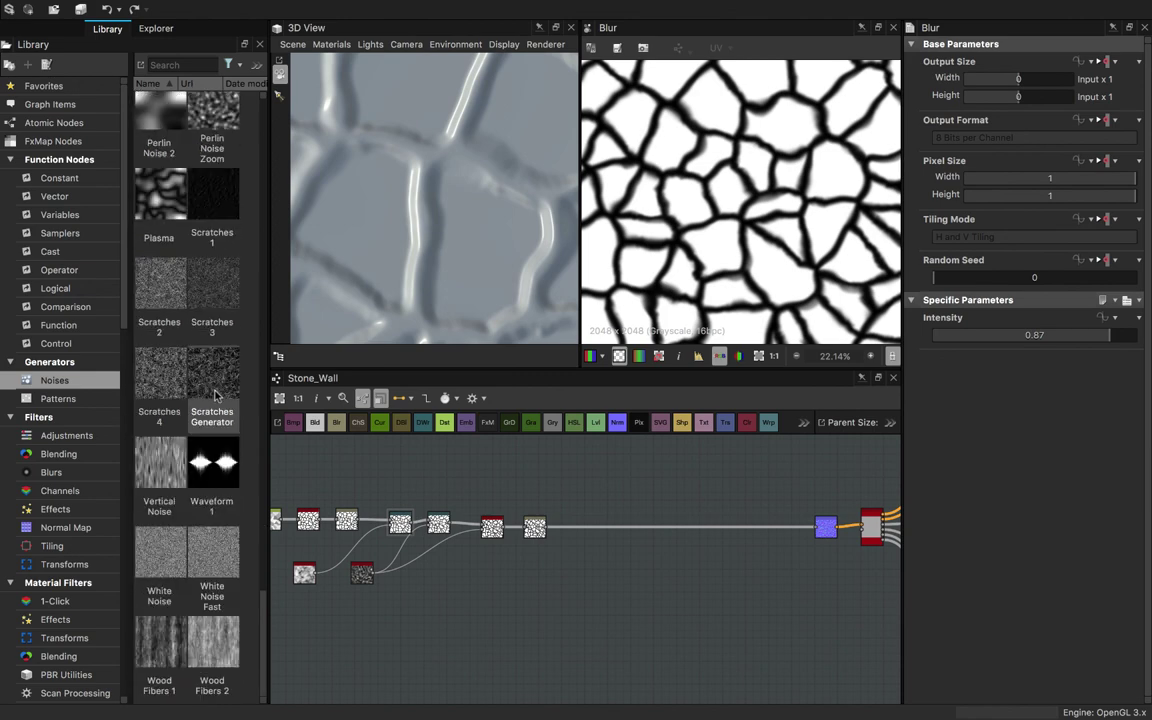
left_click_drag(184, 222, 535, 490)
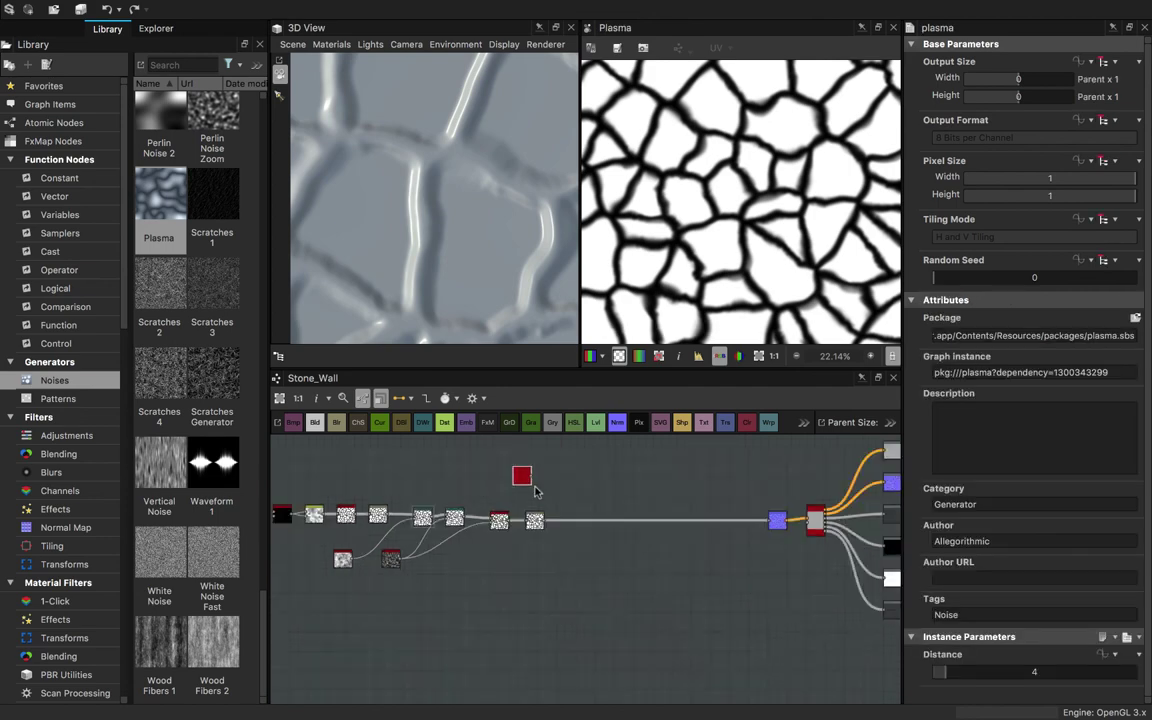
- Align the Plasma node above the final Blur and set its Distance to 15
scroll(537, 490, "up", 1)
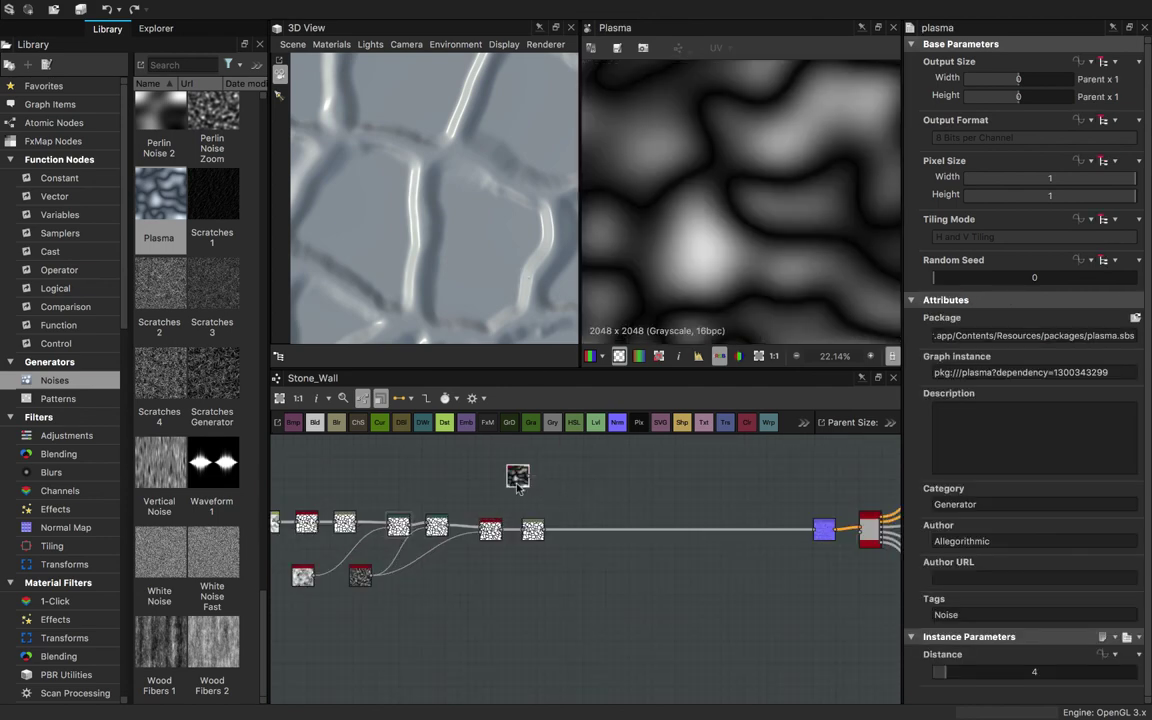
left_click_drag(519, 487, 535, 487)
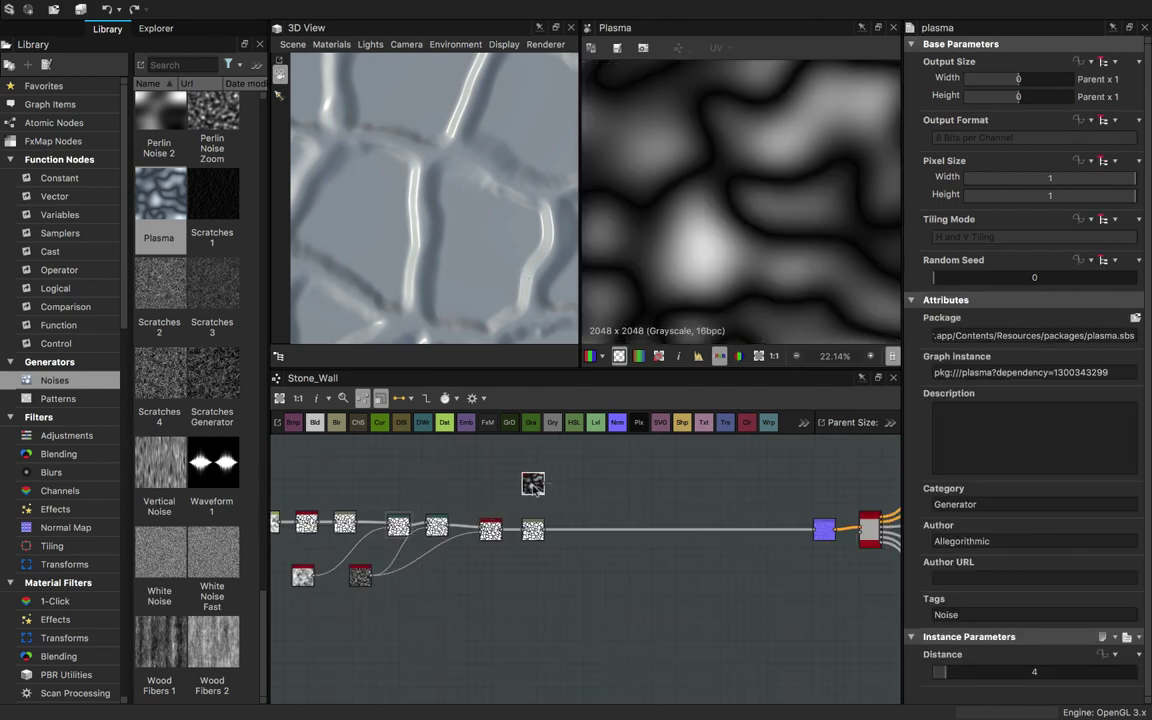
scroll(563, 490, "down", 1)
scroll(718, 240, "down", 4)
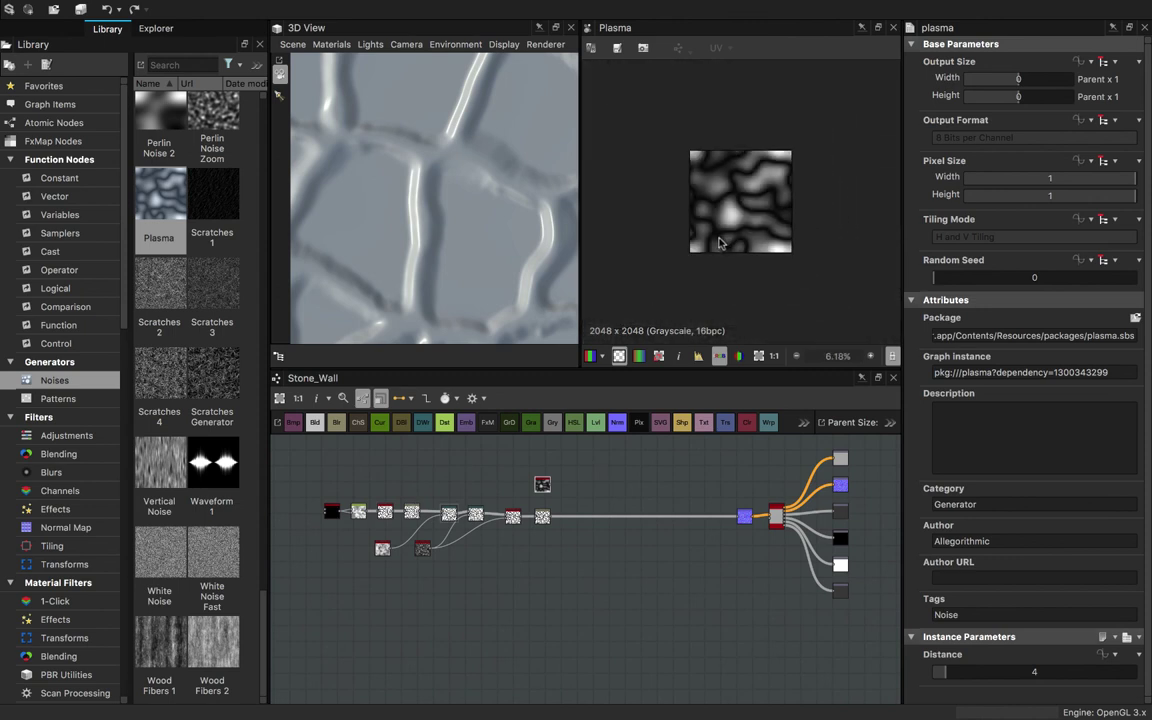
scroll(711, 249, "up", 2)
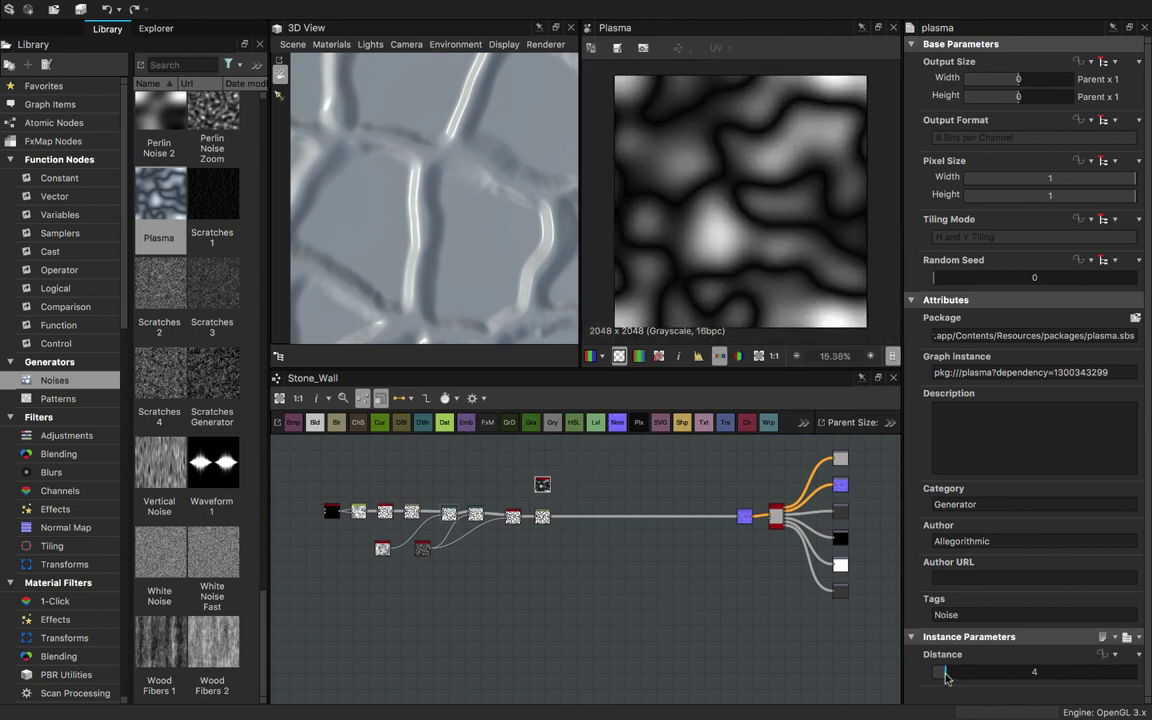
left_click_drag(946, 677, 981, 686)
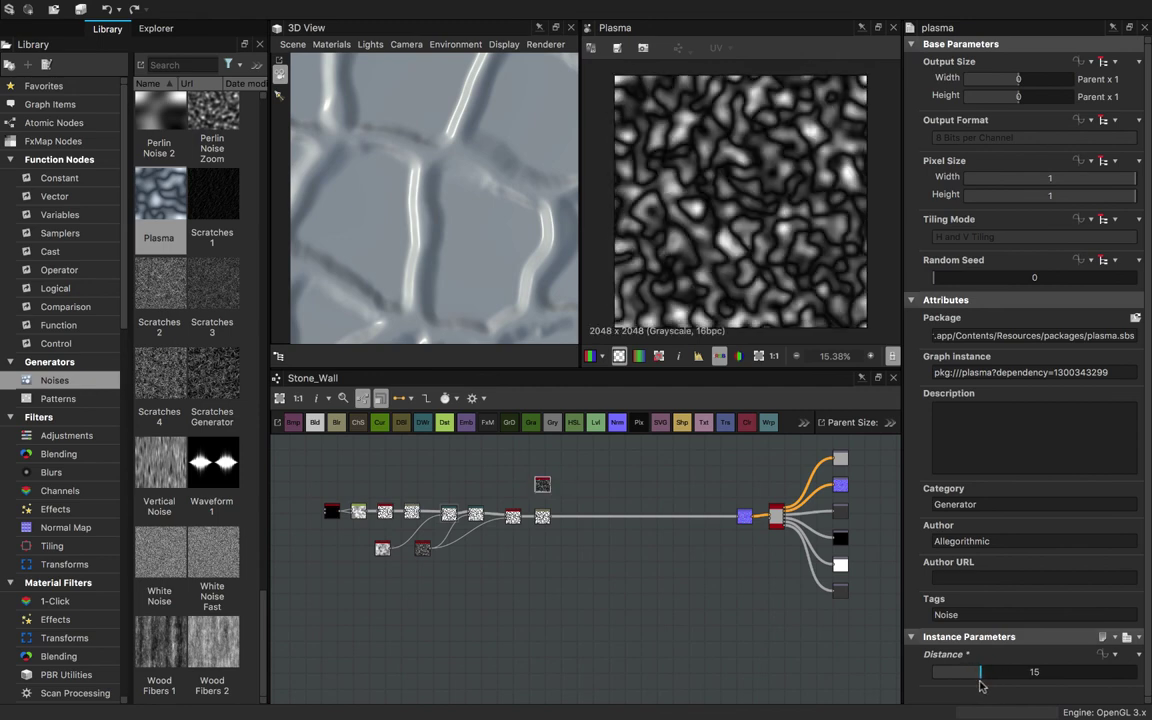
- Add a Levels node after Plasma and slightly raise both its output black and input black levels
right_click(568, 474)
left_click_drag(551, 485, 578, 500)
left_click(600, 423)
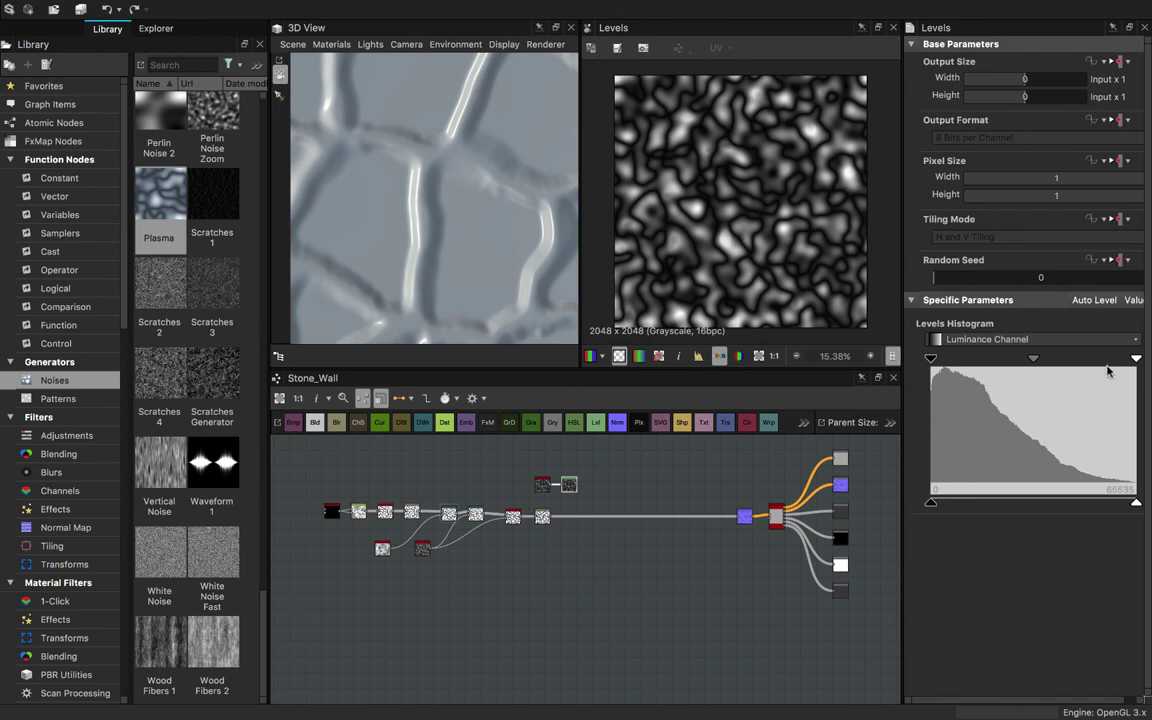
mouse_move(1137, 505)
left_mouse_down()
mouse_move(1087, 507)
mouse_move(1150, 516)
left_mouse_up()
left_click_drag(929, 505, 957, 513)
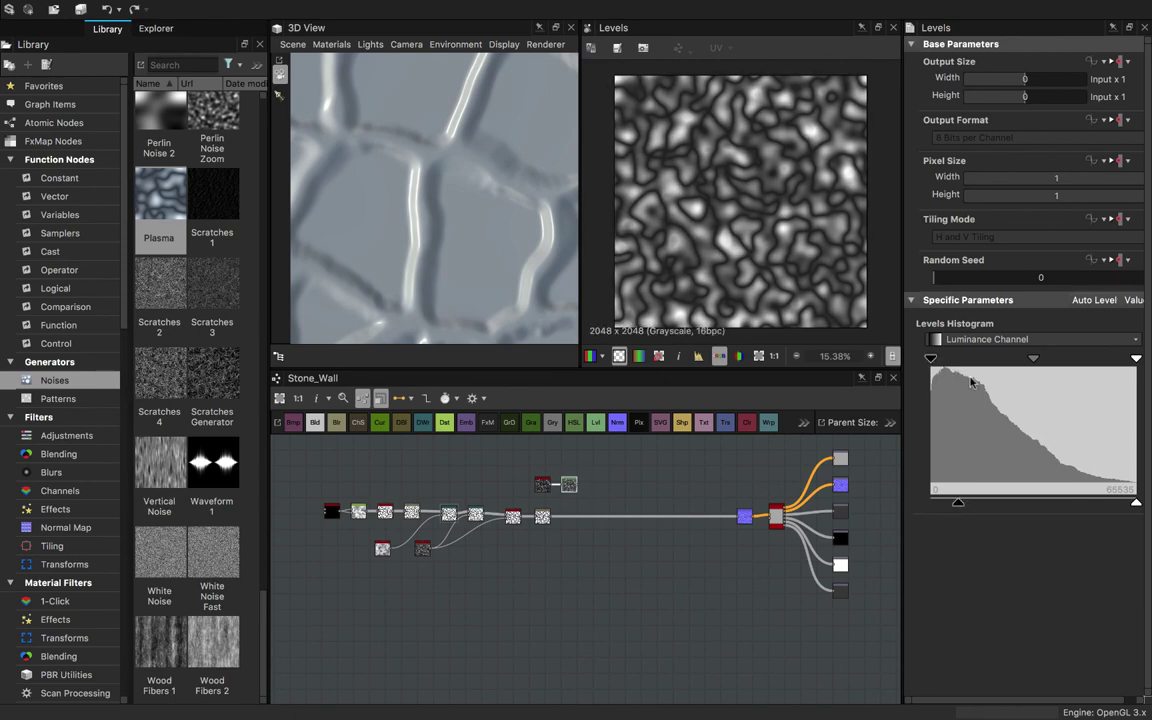
left_click_drag(936, 359, 953, 361)
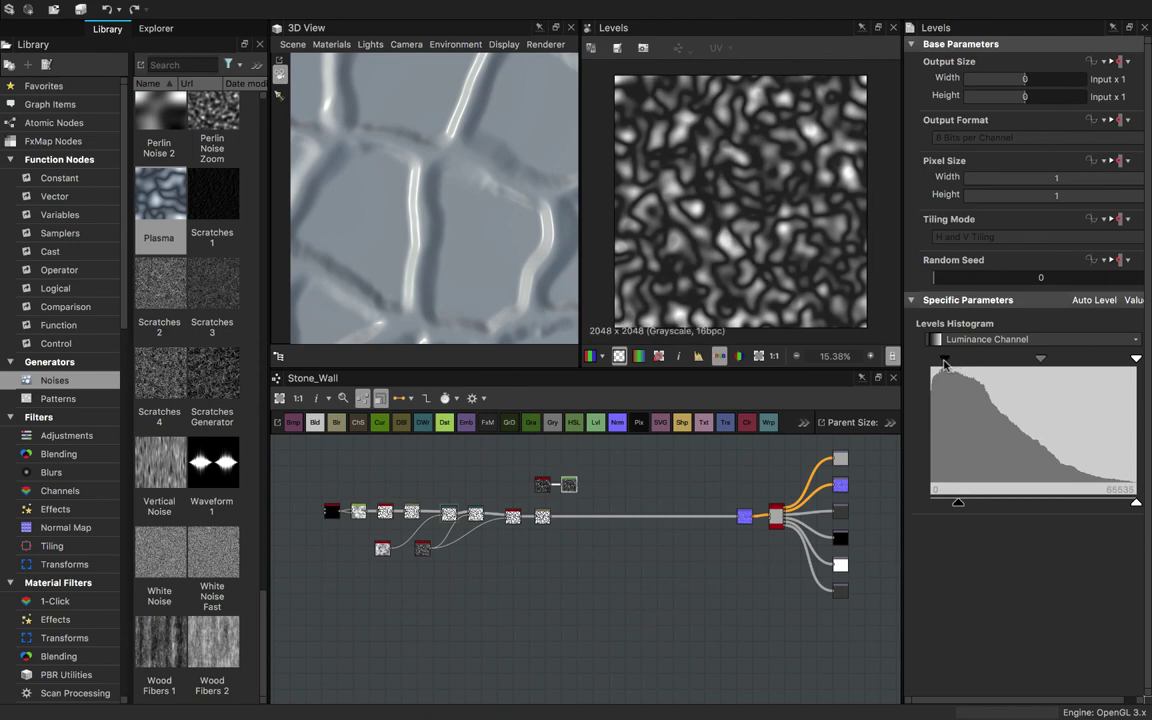
- Add a Blend node and feed it the Levels output as foreground and the final Blur's output as background
scroll(539, 480, "up", 2)
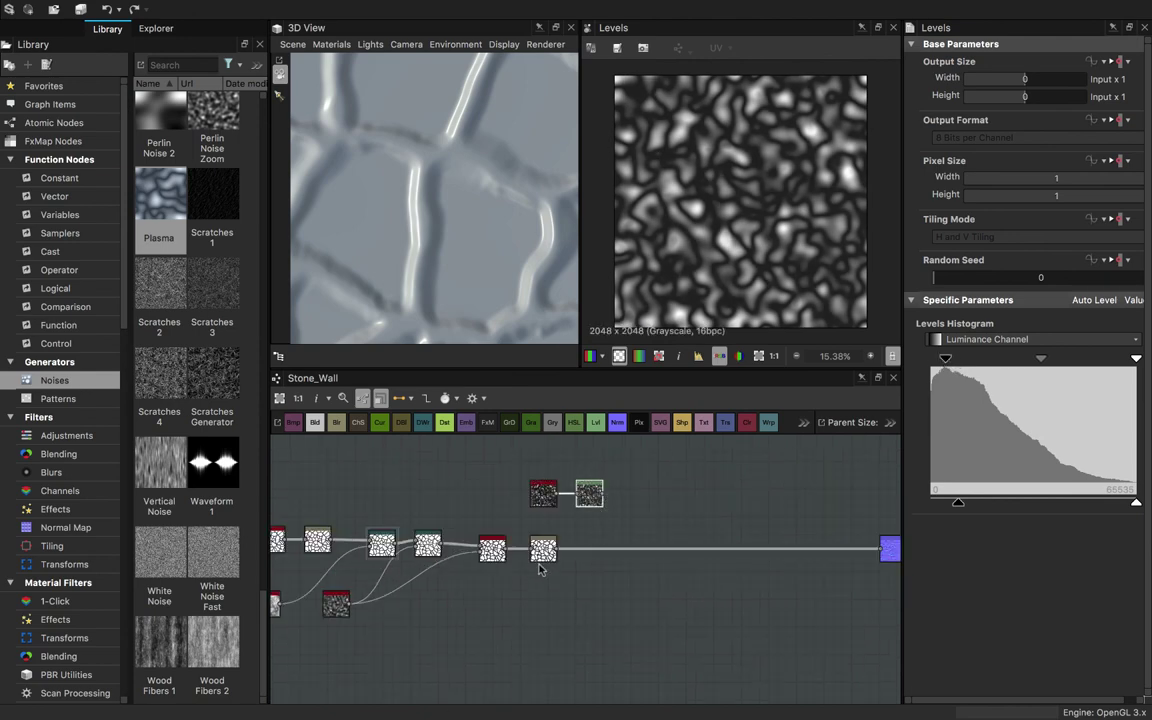
left_click_drag(546, 556, 557, 557)
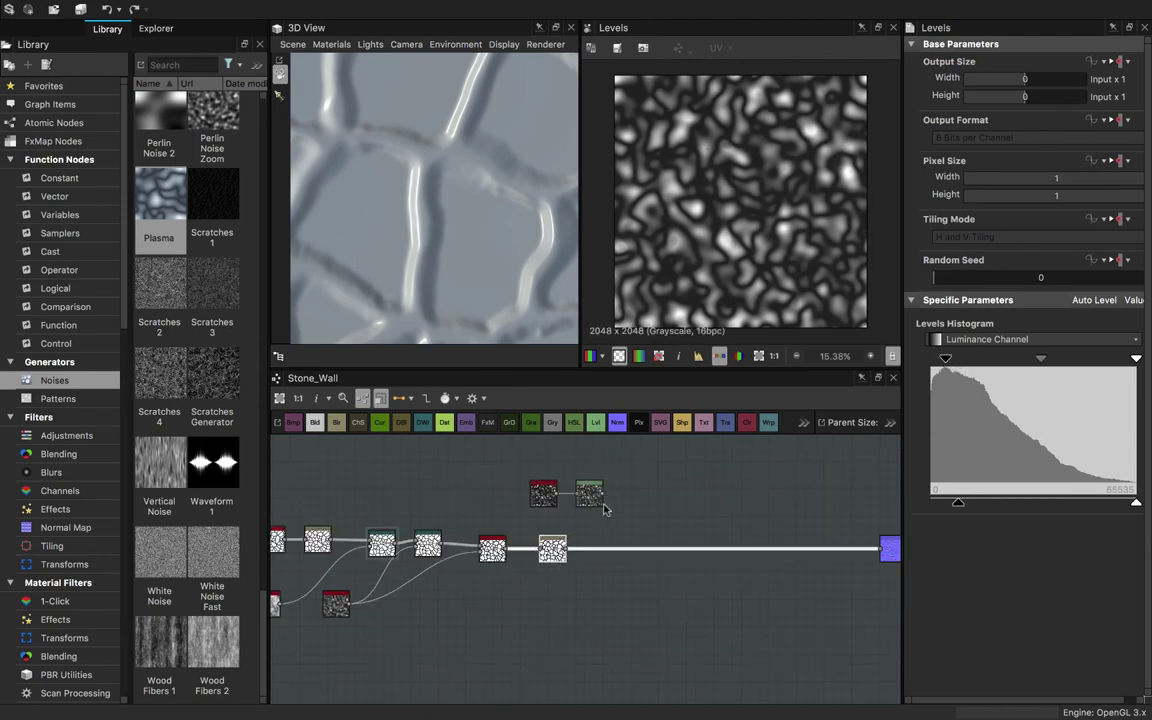
scroll(458, 265, "down", 5)
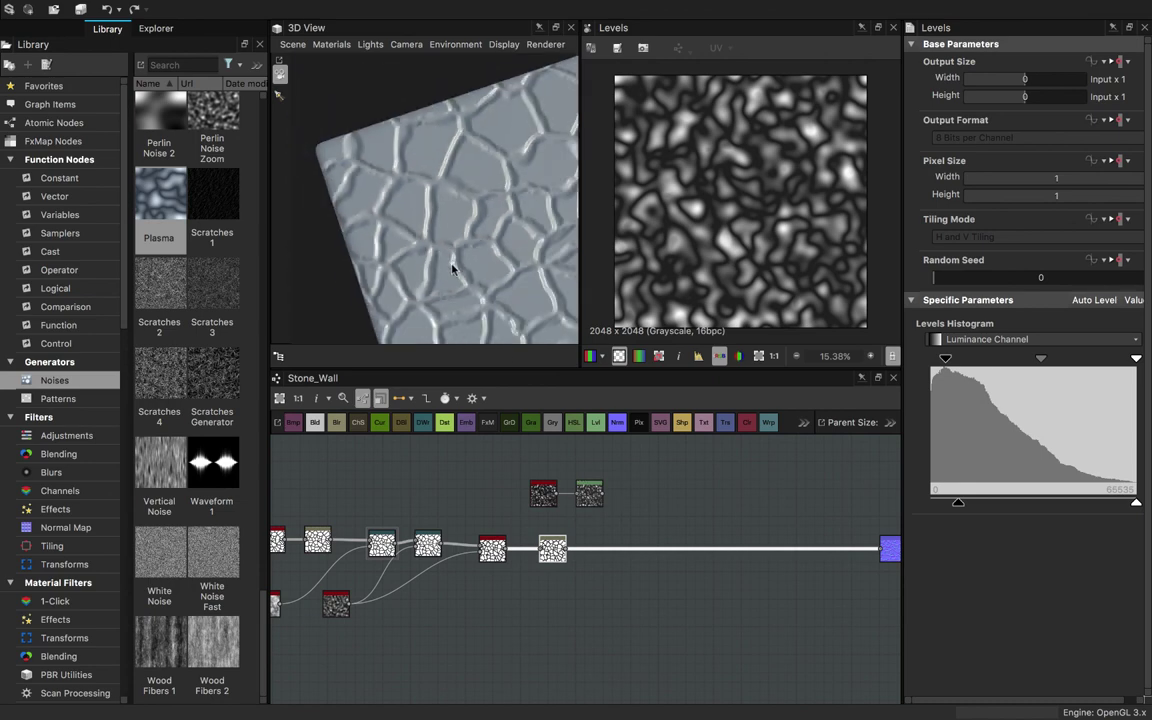
left_click_drag(453, 267, 445, 240)
left_click(612, 525)
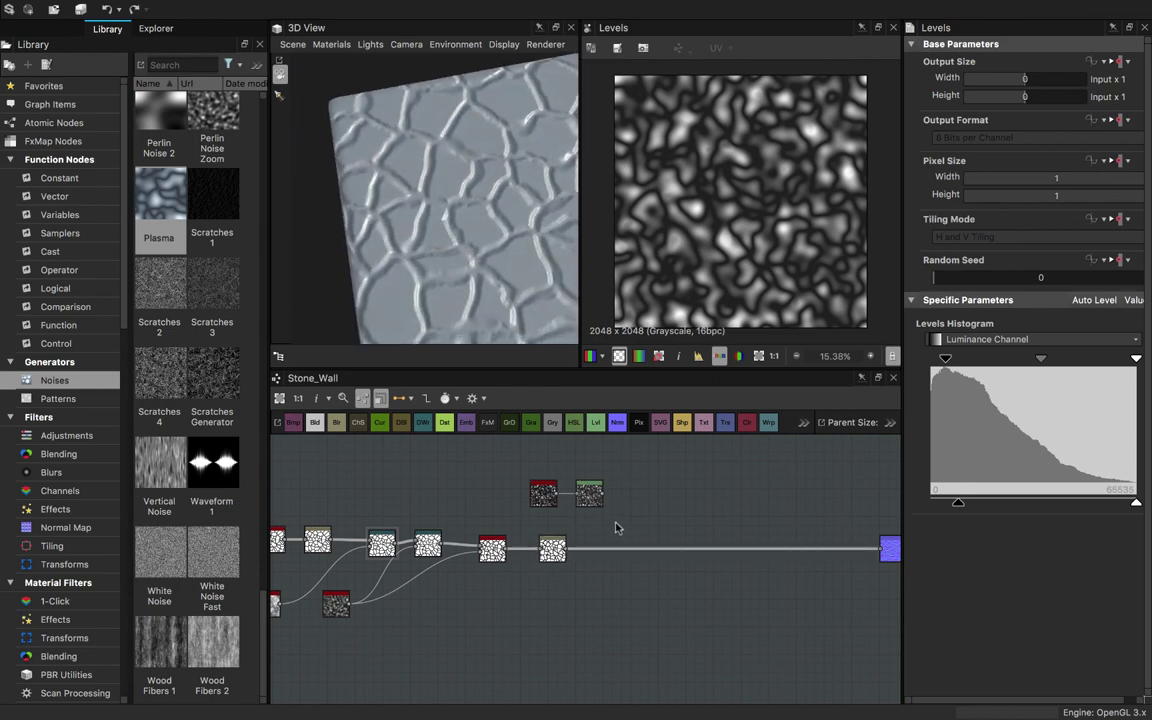
left_click(315, 423)
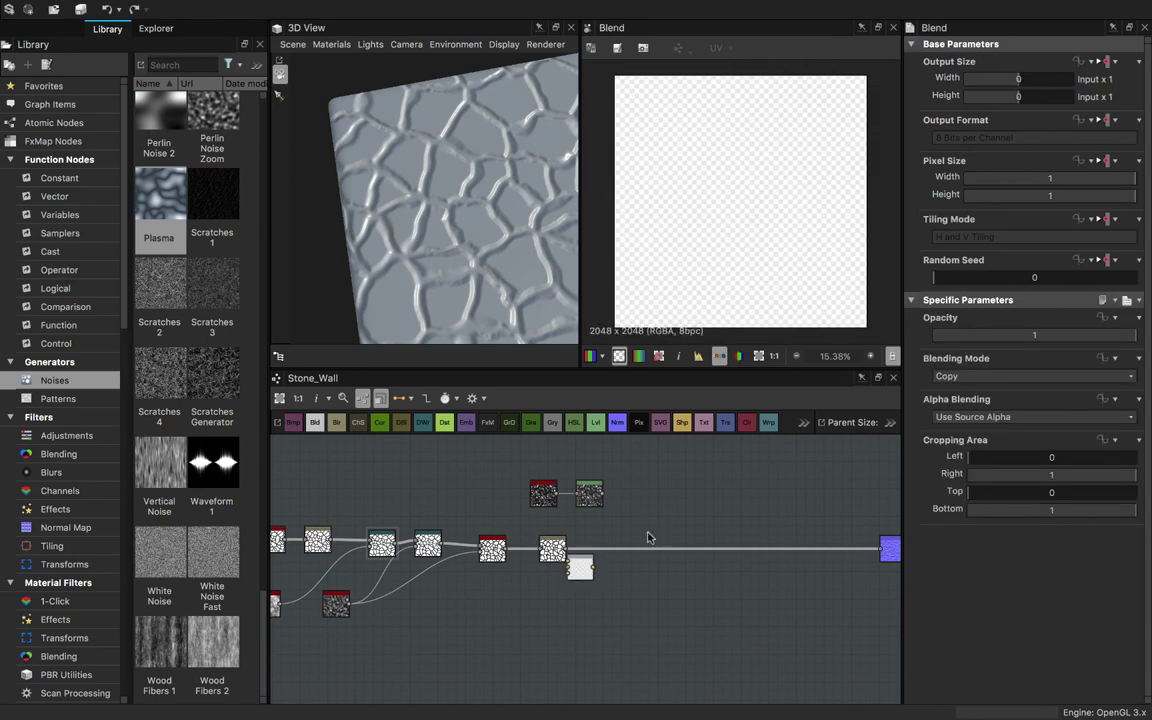
left_click_drag(574, 578, 640, 518)
left_click_drag(566, 548, 640, 524)
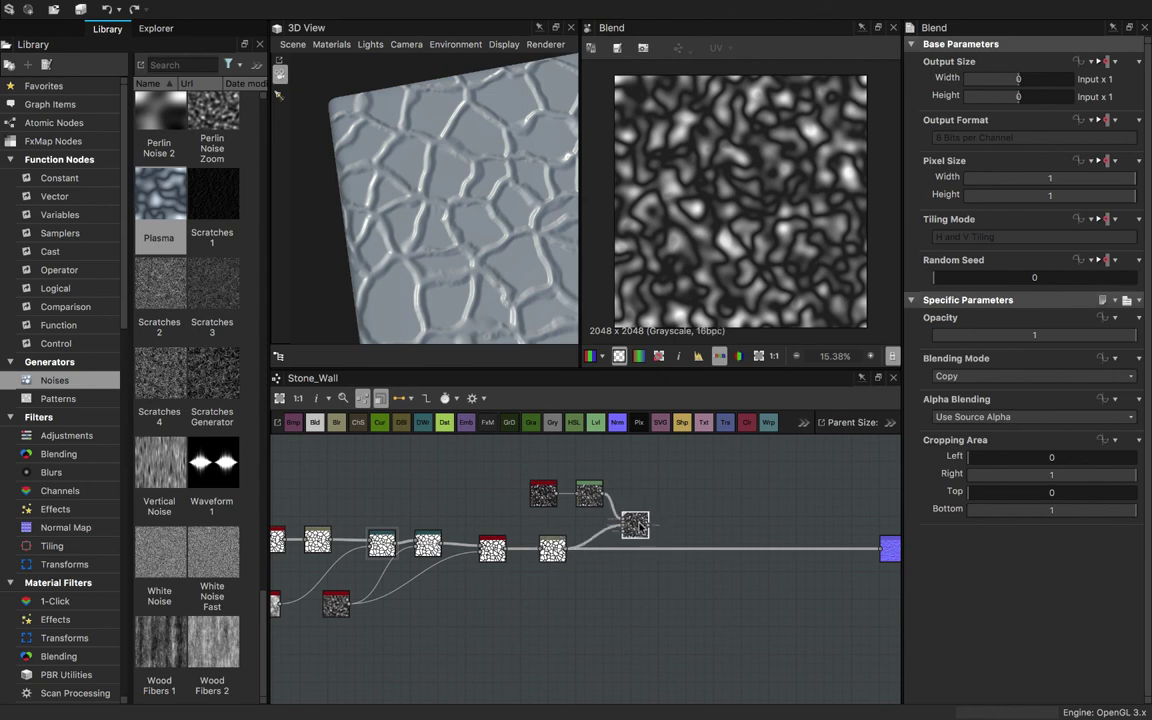
- Set the Blend node's mode to Subtract, connect its output to the Normal node, and inspect the stones on the cube
left_click(1000, 376)
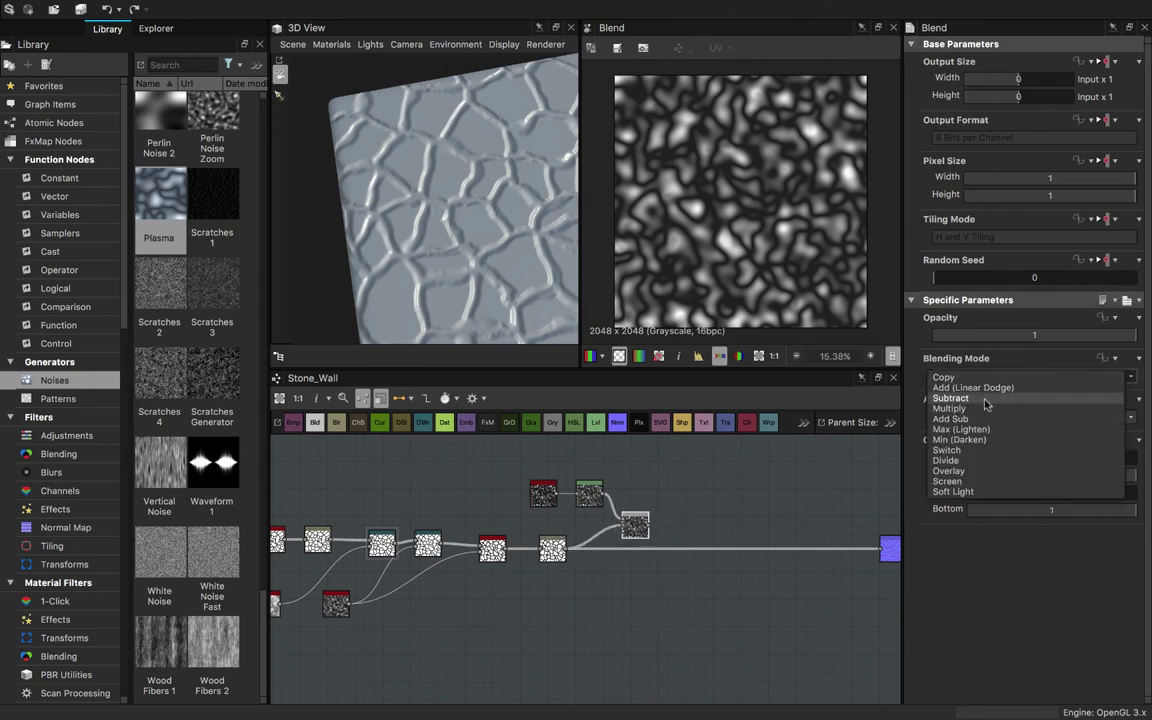
left_click(985, 402)
scroll(717, 183, "up", 3)
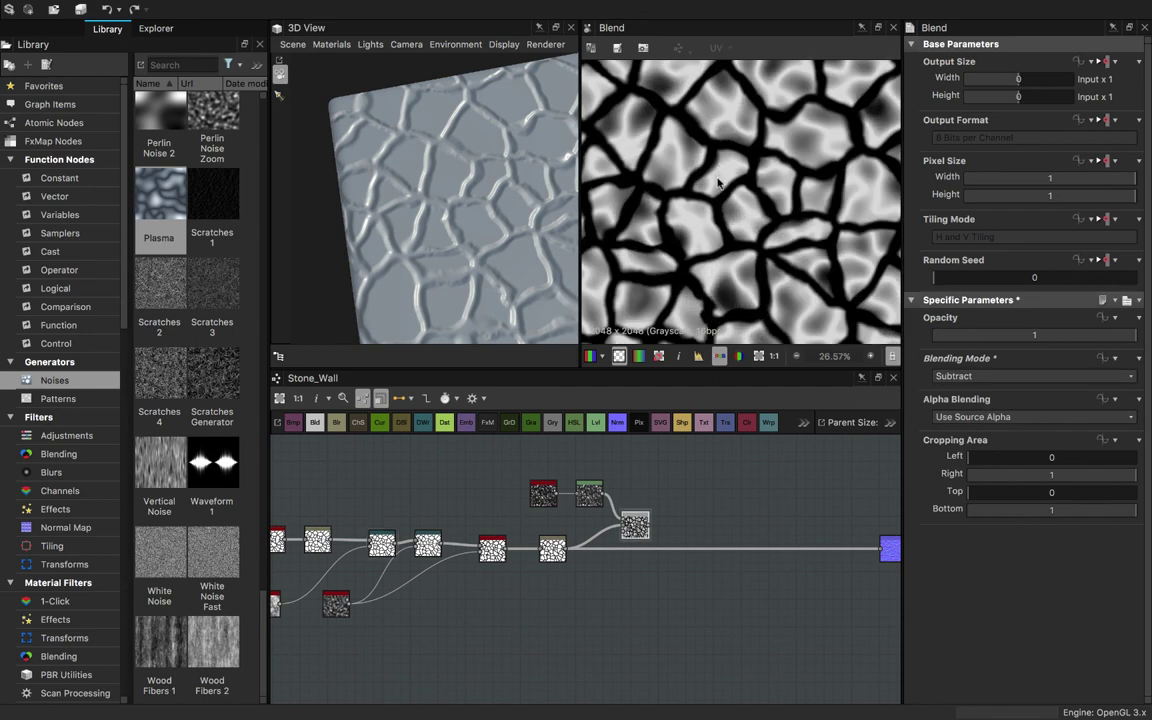
left_click_drag(648, 530, 883, 552)
mouse_move(489, 245)
left_mouse_down()
mouse_move(475, 229)
mouse_move(507, 196)
mouse_move(480, 259)
left_mouse_up()
scroll(507, 196, "up", 3)
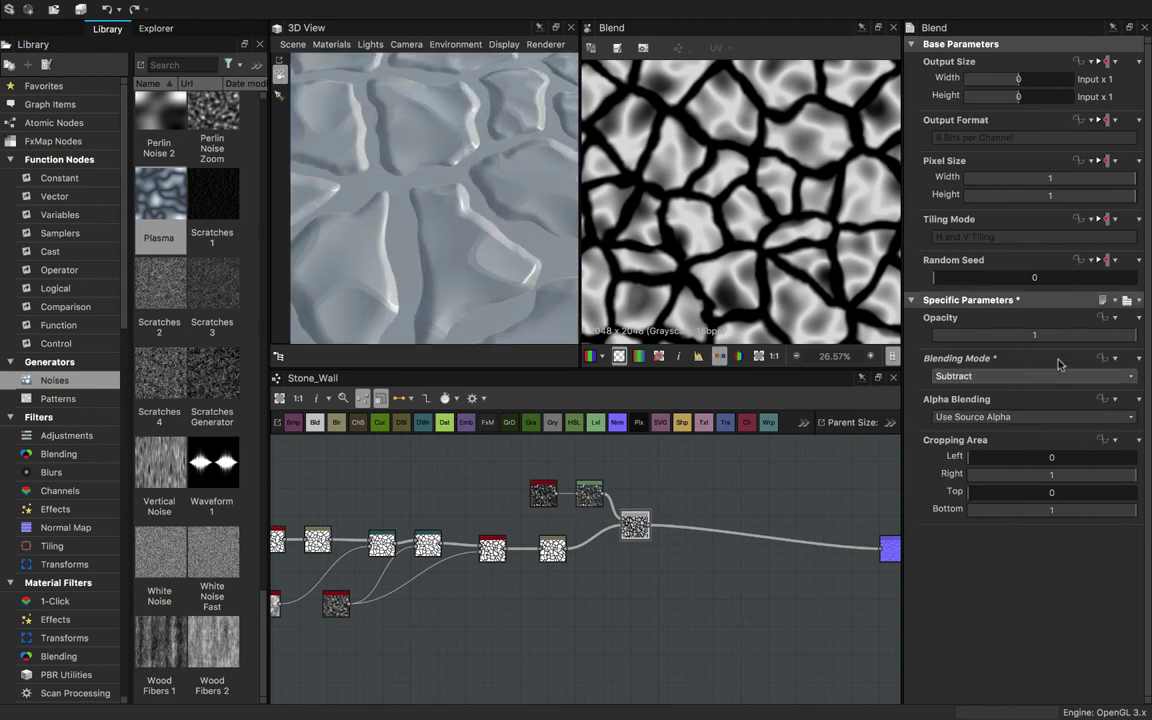
- Switch the Blend node to Add Sub and set its opacity to 0.25, checking the stone surfaces up close
left_click_drag(1034, 335, 957, 342)
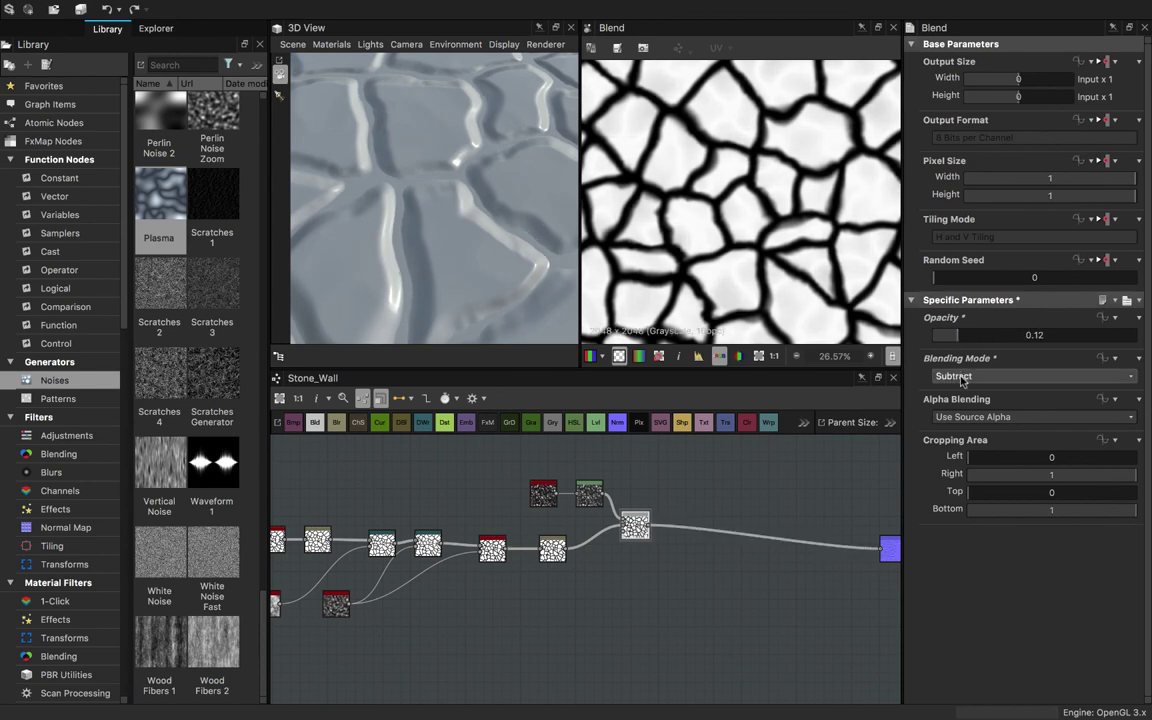
left_click(958, 376)
left_click(958, 398)
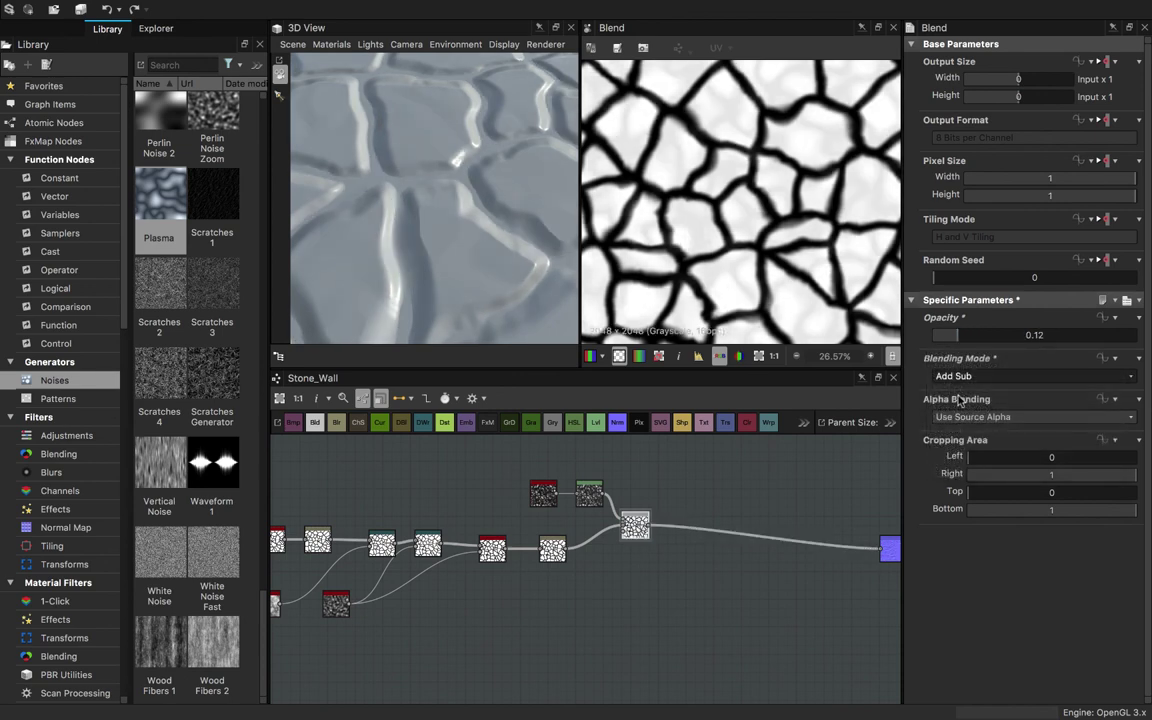
left_click_drag(532, 319, 491, 242)
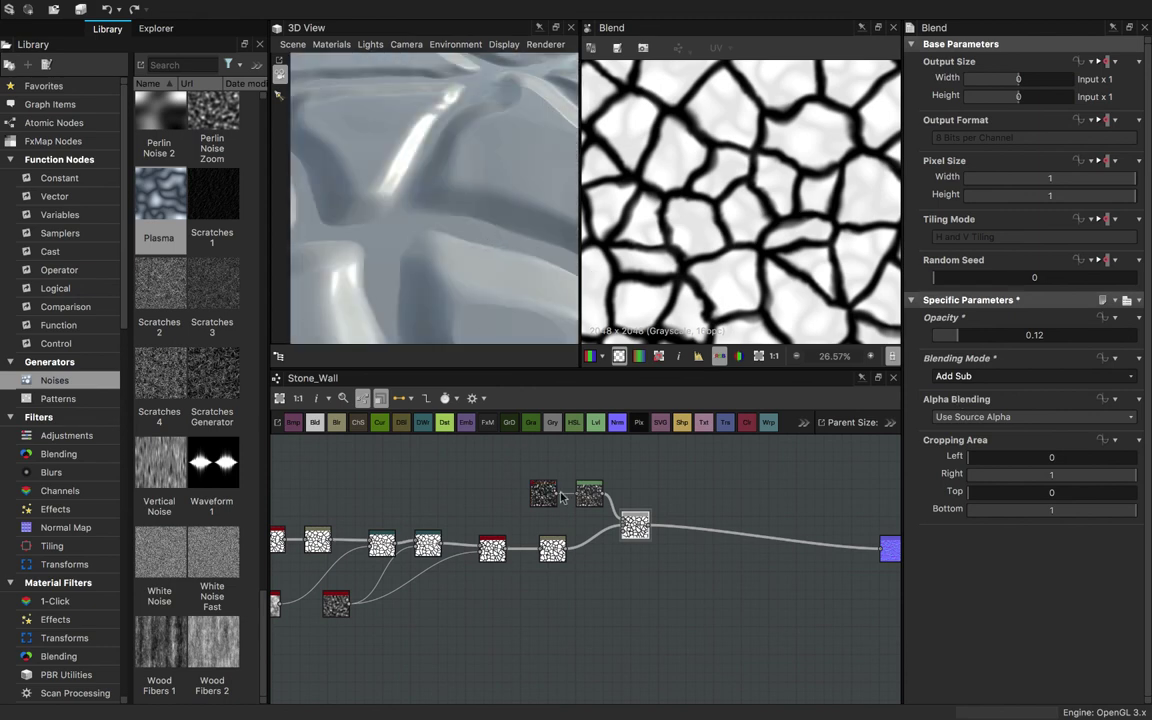
left_click_drag(483, 191, 508, 236)
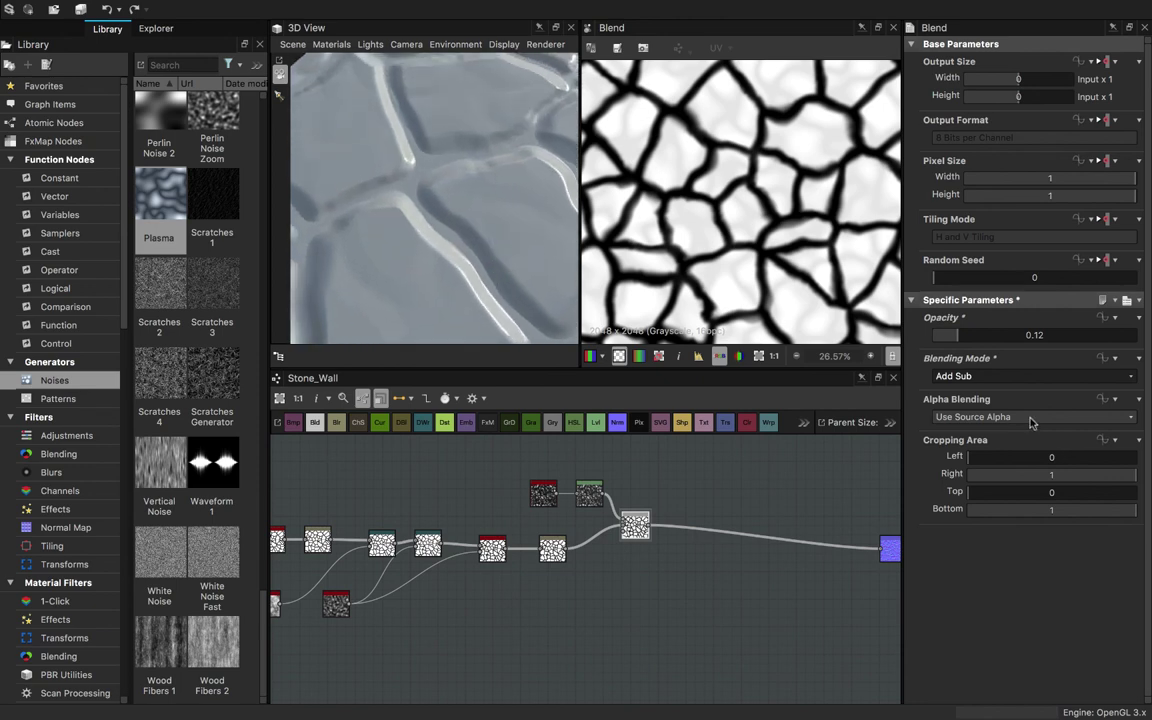
left_click_drag(957, 341, 990, 360)
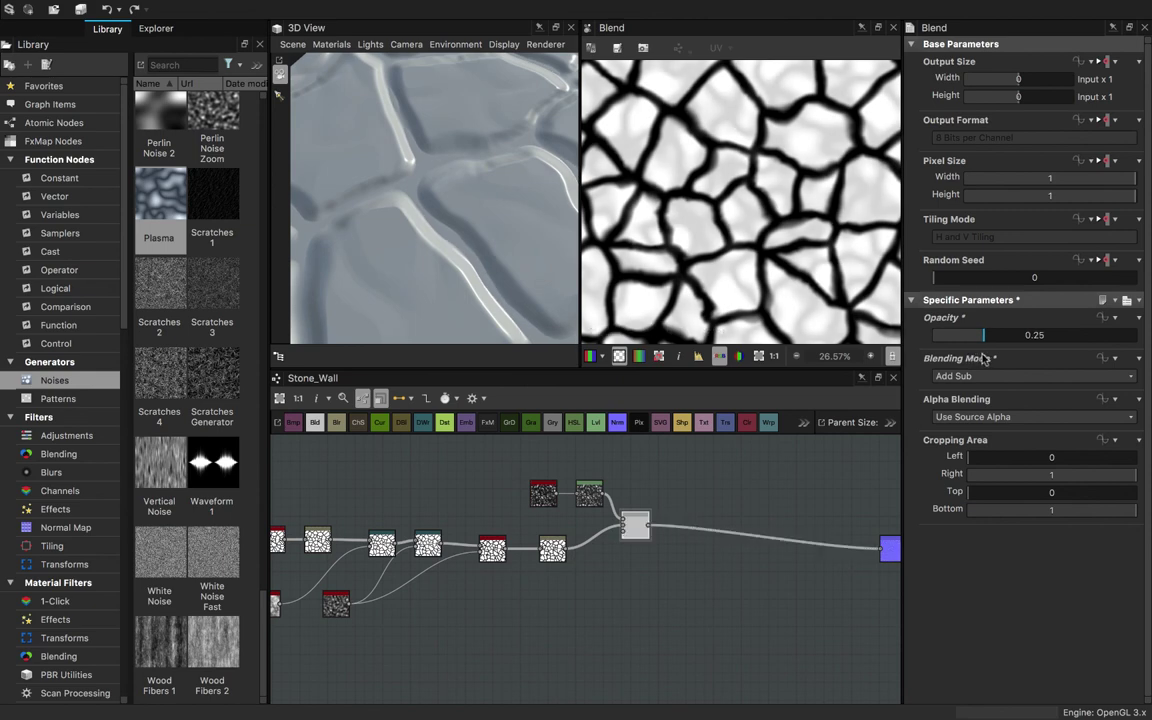
- Shift Plasma and Levels away from the Blend, insert a Blur node after Levels, and set its Intensity to 4.35
double_click(588, 500)
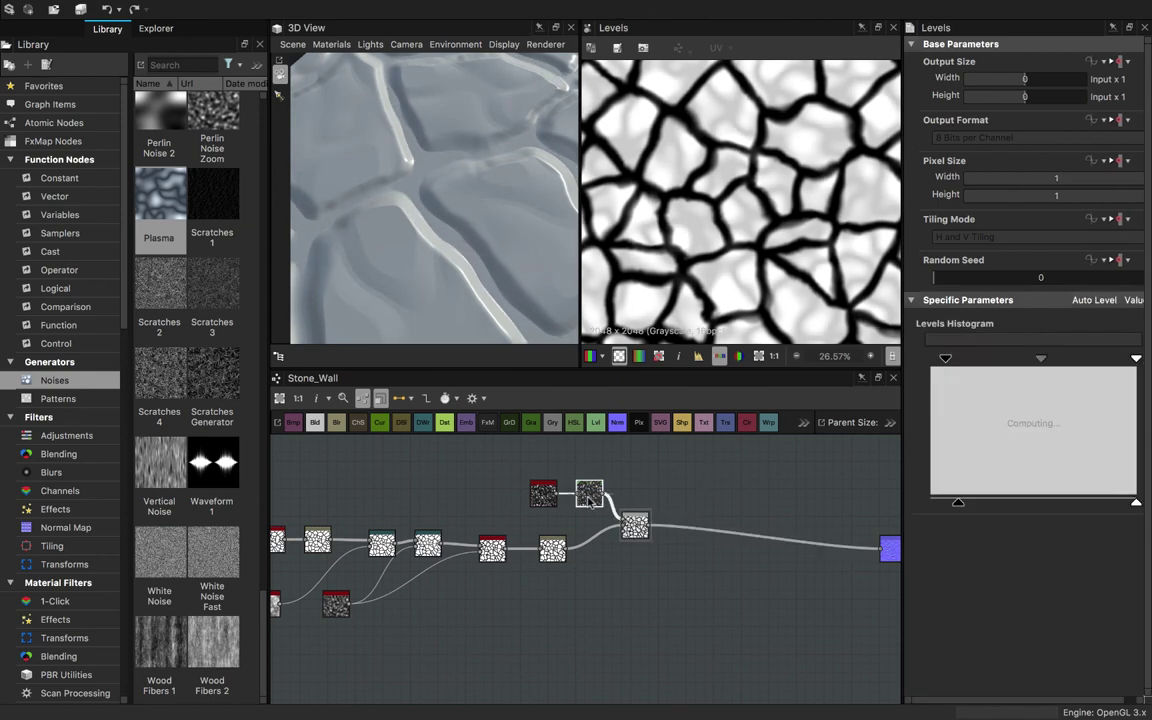
left_click_drag(594, 513, 510, 489)
left_click_drag(580, 493, 529, 500)
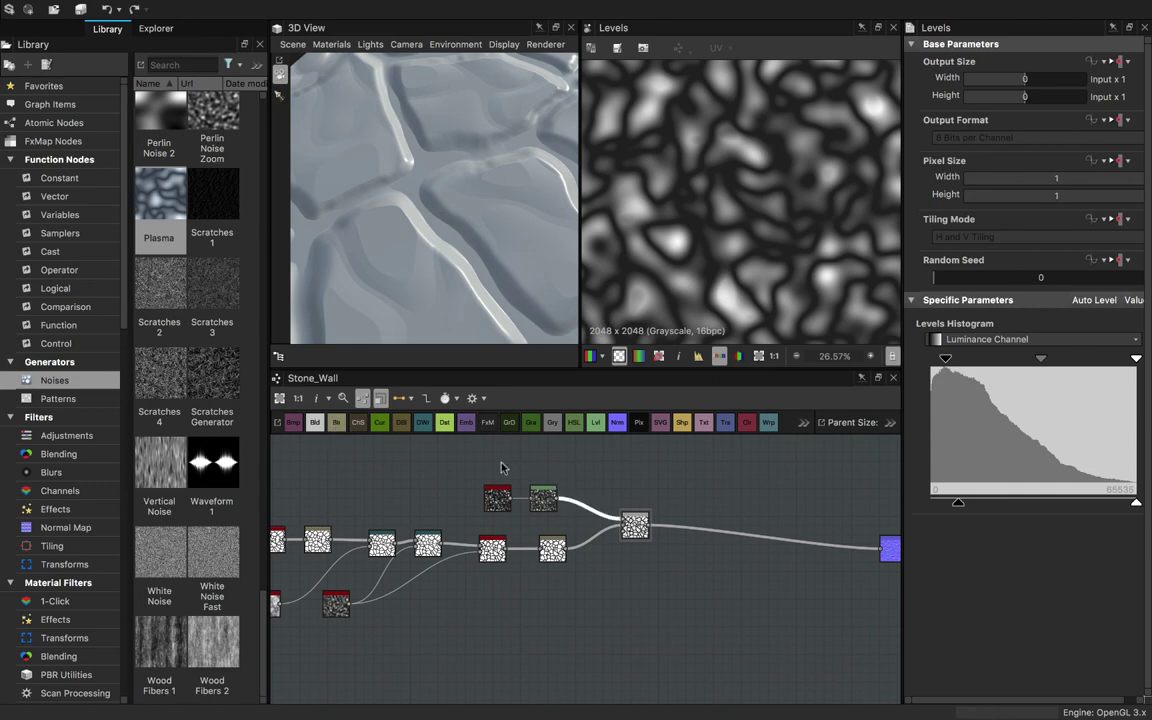
double_click(584, 508)
mouse_move(584, 508)
left_mouse_down()
mouse_move(574, 497)
mouse_move(583, 506)
left_mouse_up()
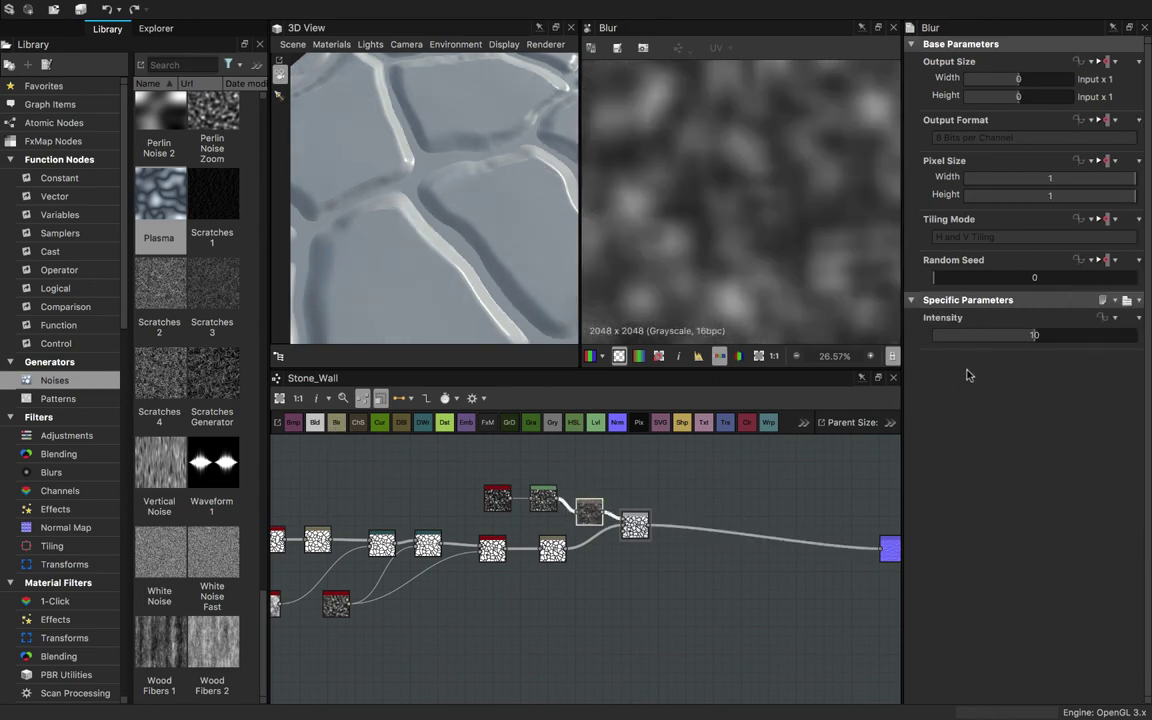
left_click(939, 336)
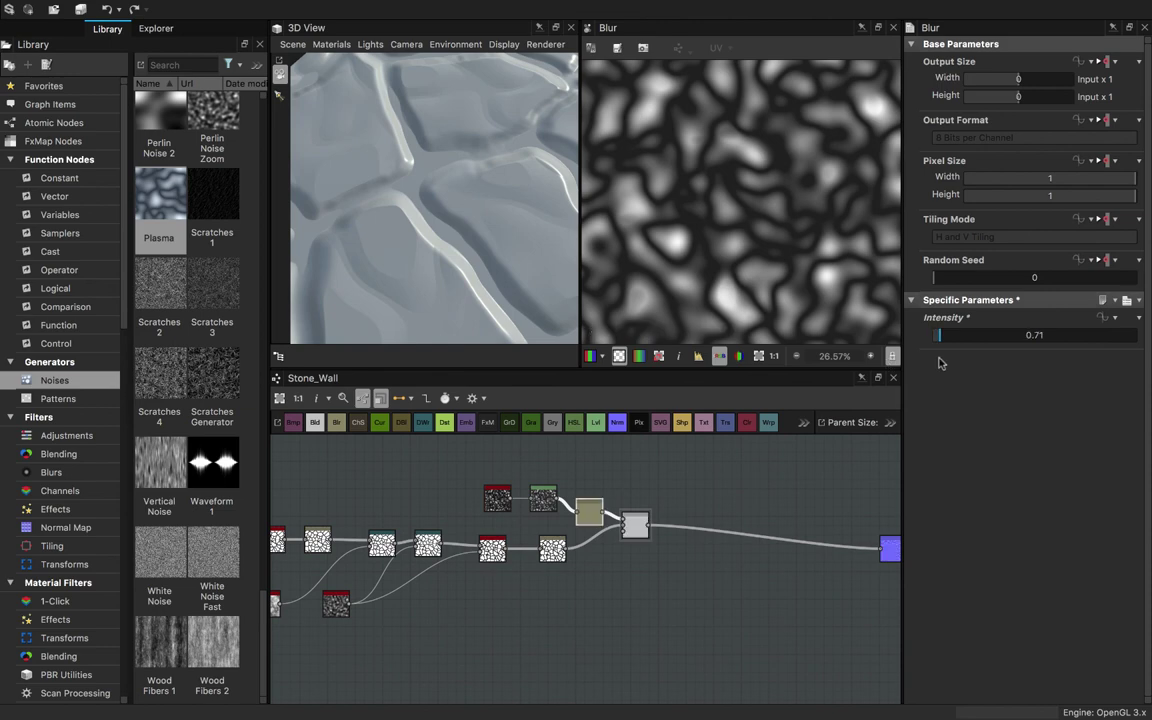
left_click_drag(941, 363, 978, 363)
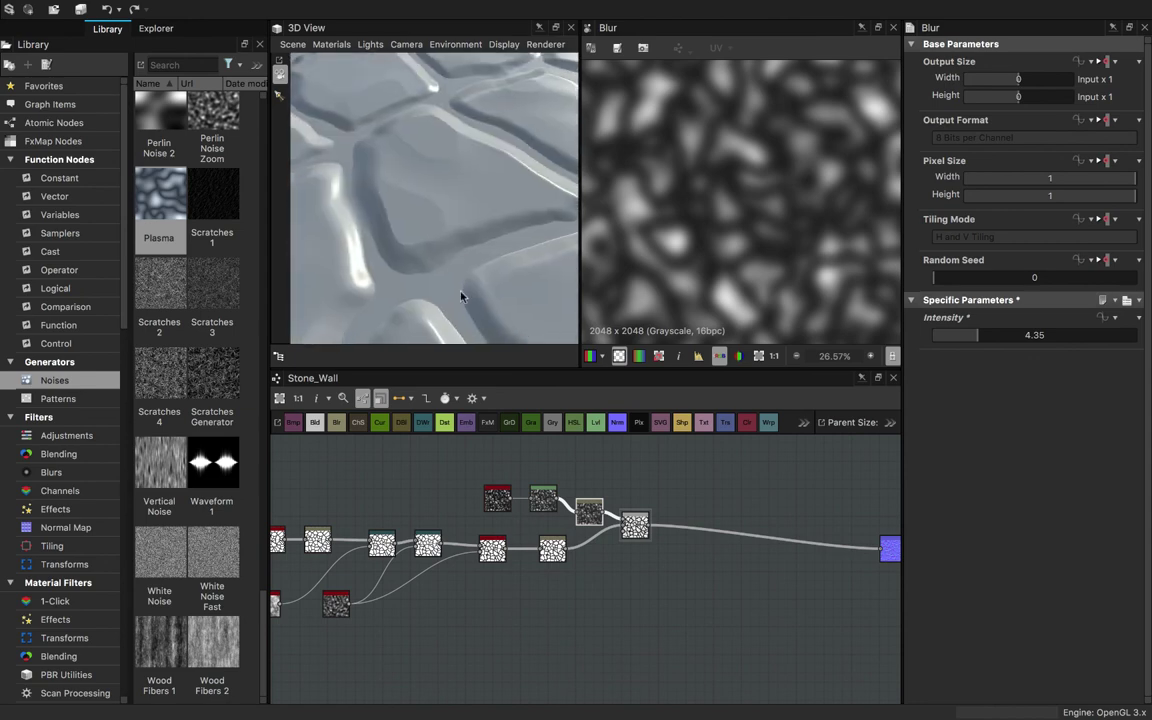
- Narrow the Levels node's output range by lowering the white level and raising the black level
left_click(543, 498)
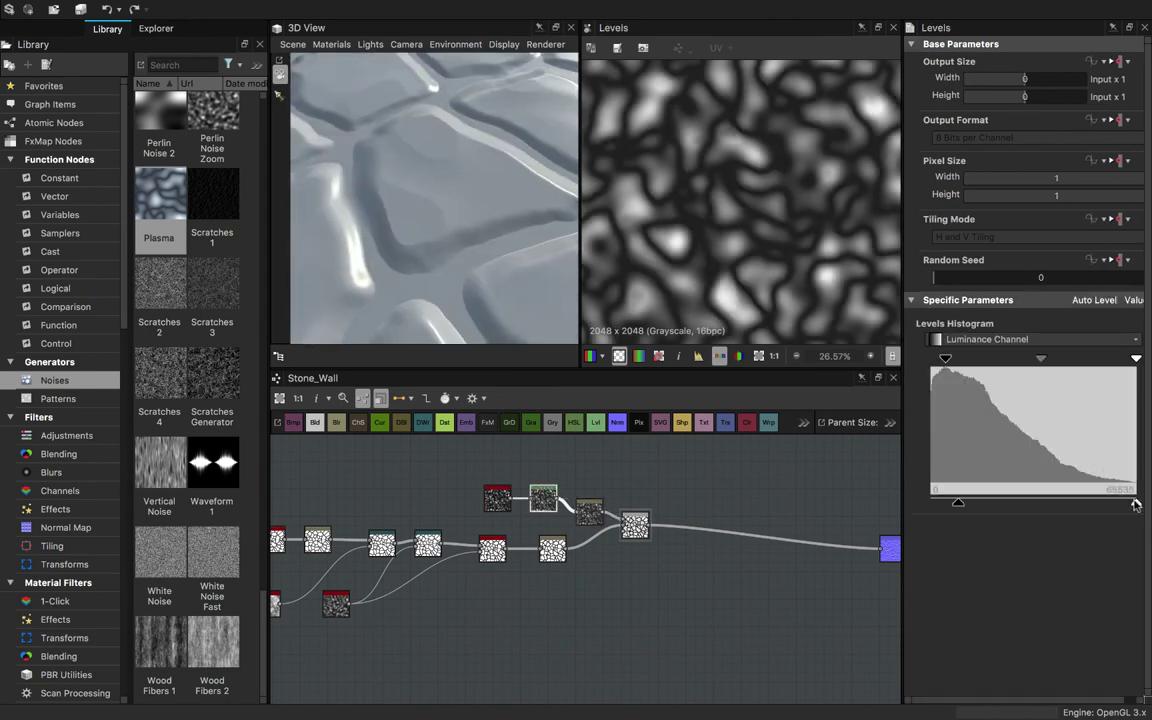
left_click_drag(1136, 505, 1093, 510)
left_click_drag(955, 506, 980, 509)
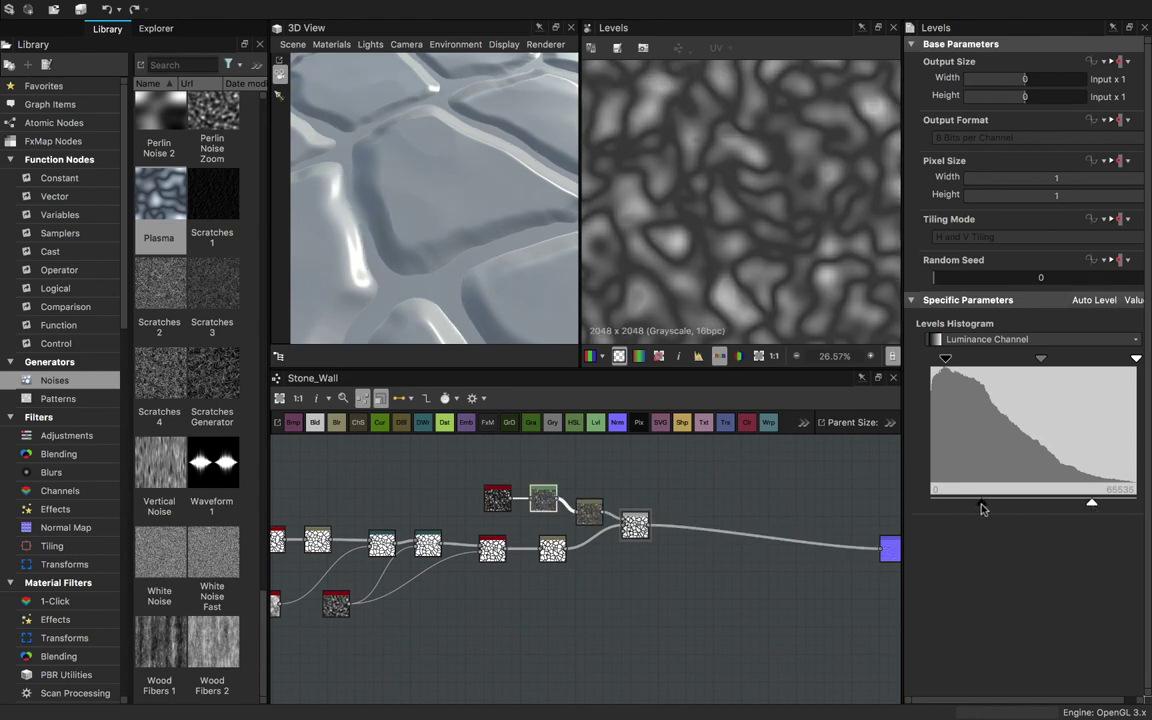
- Lower the Blend node's opacity to 0.22 and try the Add (Linear Dodge), Subtract and Add Sub modes
left_click(635, 525)
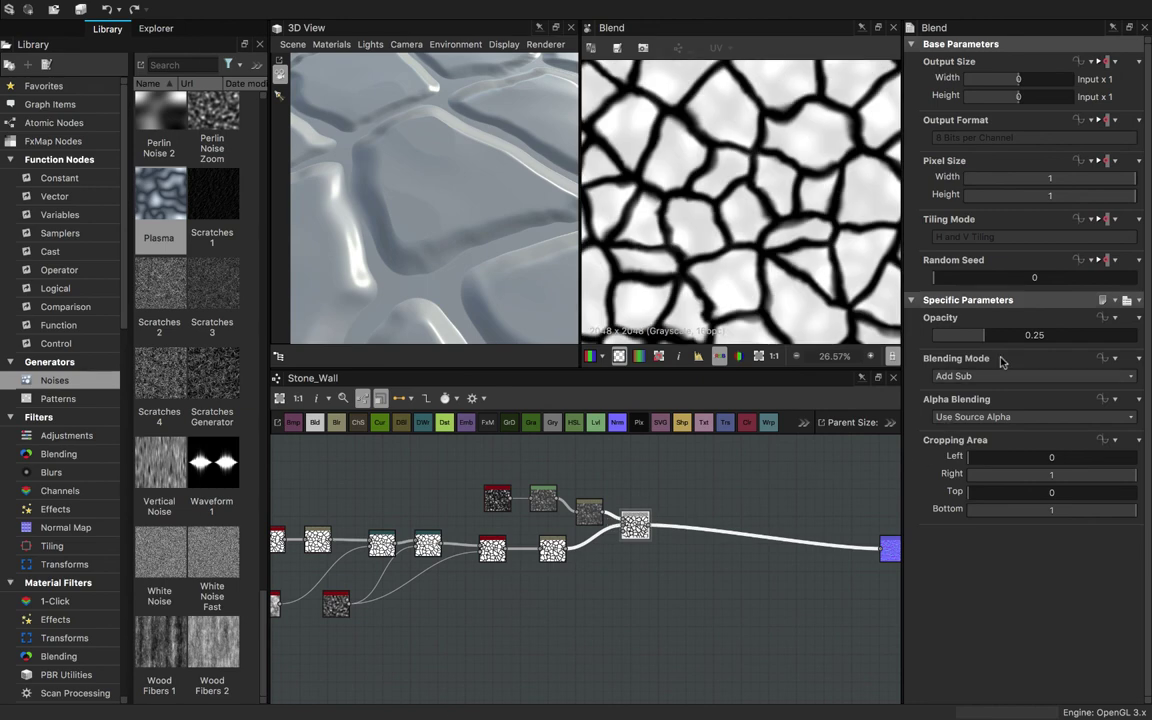
mouse_move(980, 338)
left_mouse_down()
mouse_move(968, 340)
mouse_move(978, 342)
left_mouse_up()
left_click(960, 376)
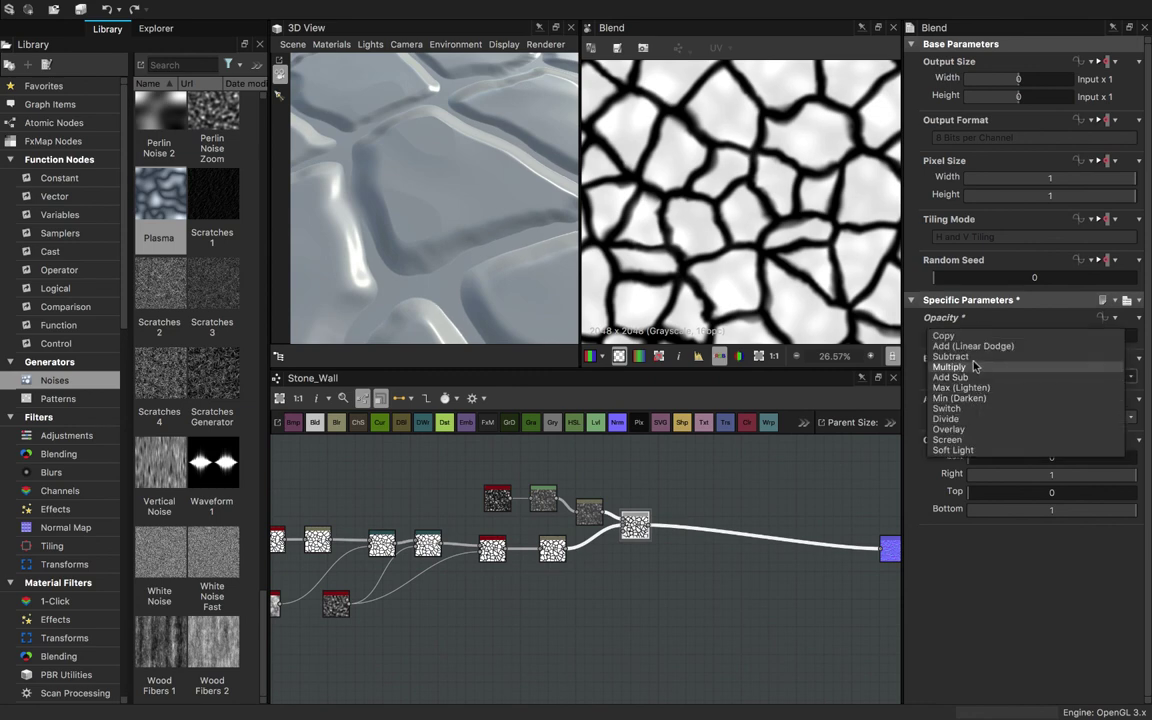
left_click(973, 346)
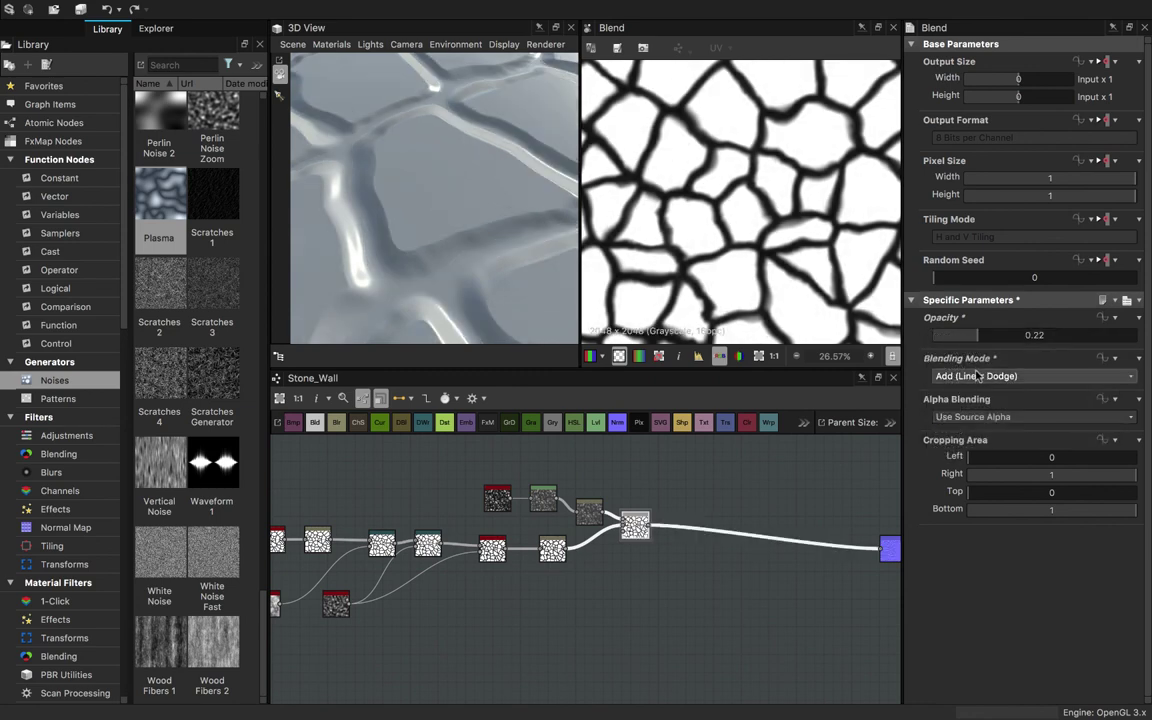
left_click(970, 376)
left_click(968, 389)
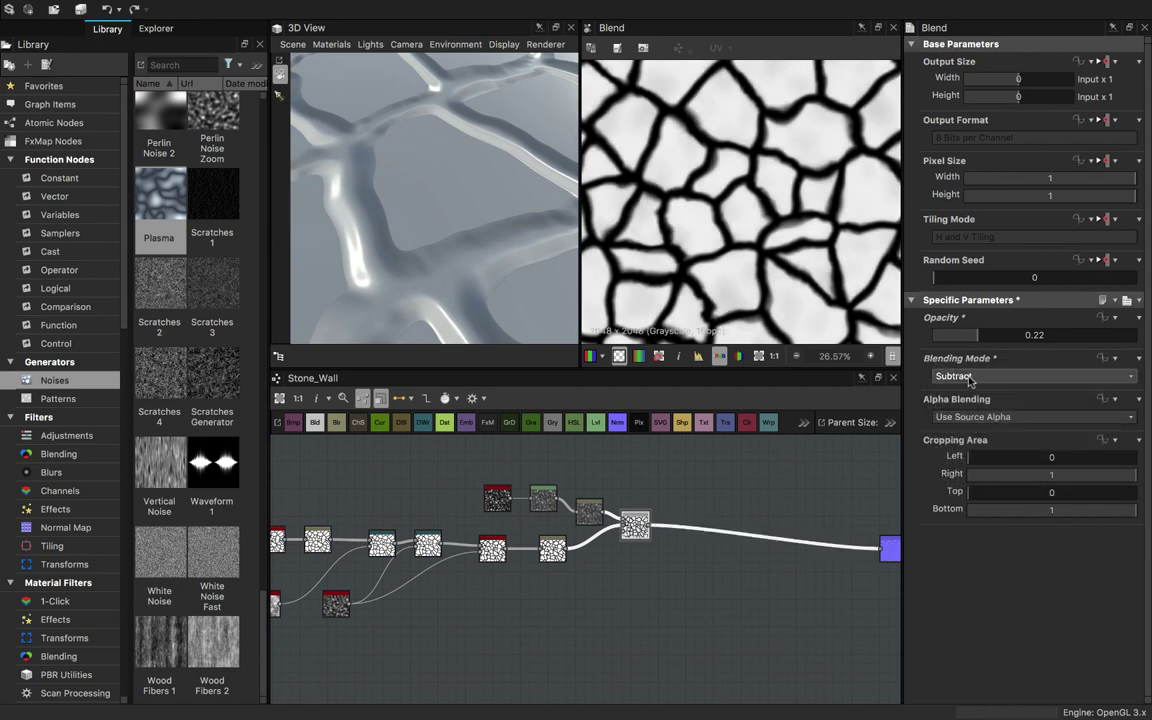
left_click(967, 377)
left_click(966, 398)
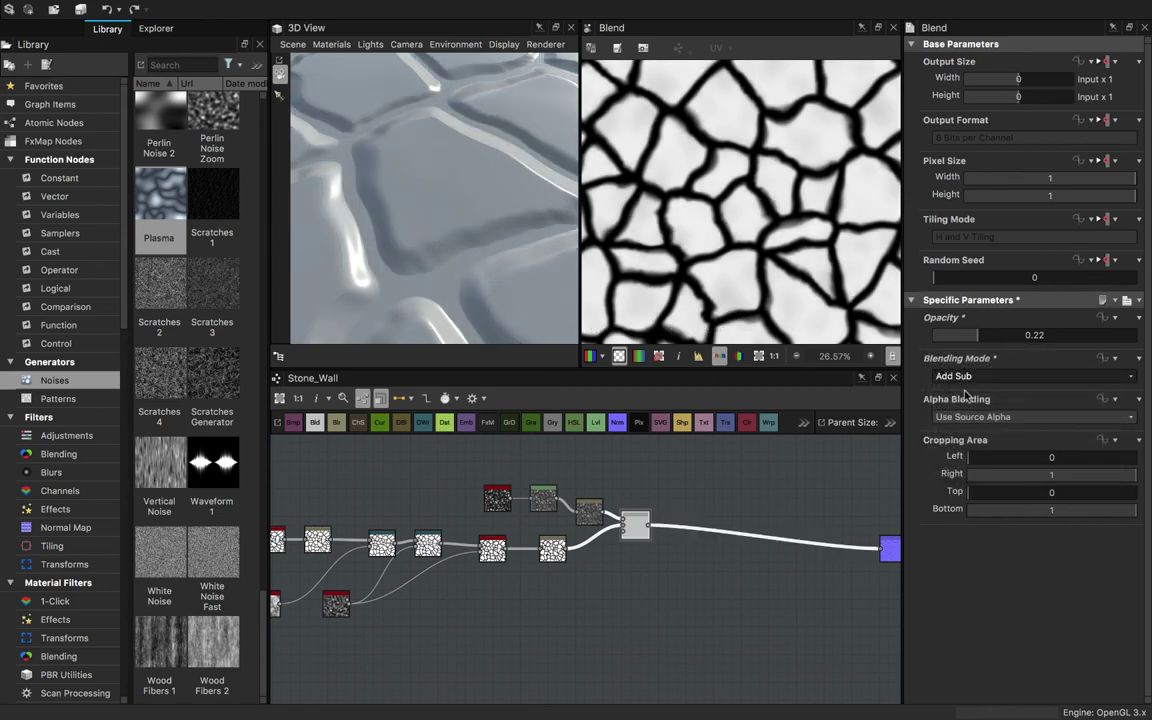
- Compare the Blend node's Subtract and Multiply modes, inspecting the stones on the cube with Multiply
left_click(966, 377)
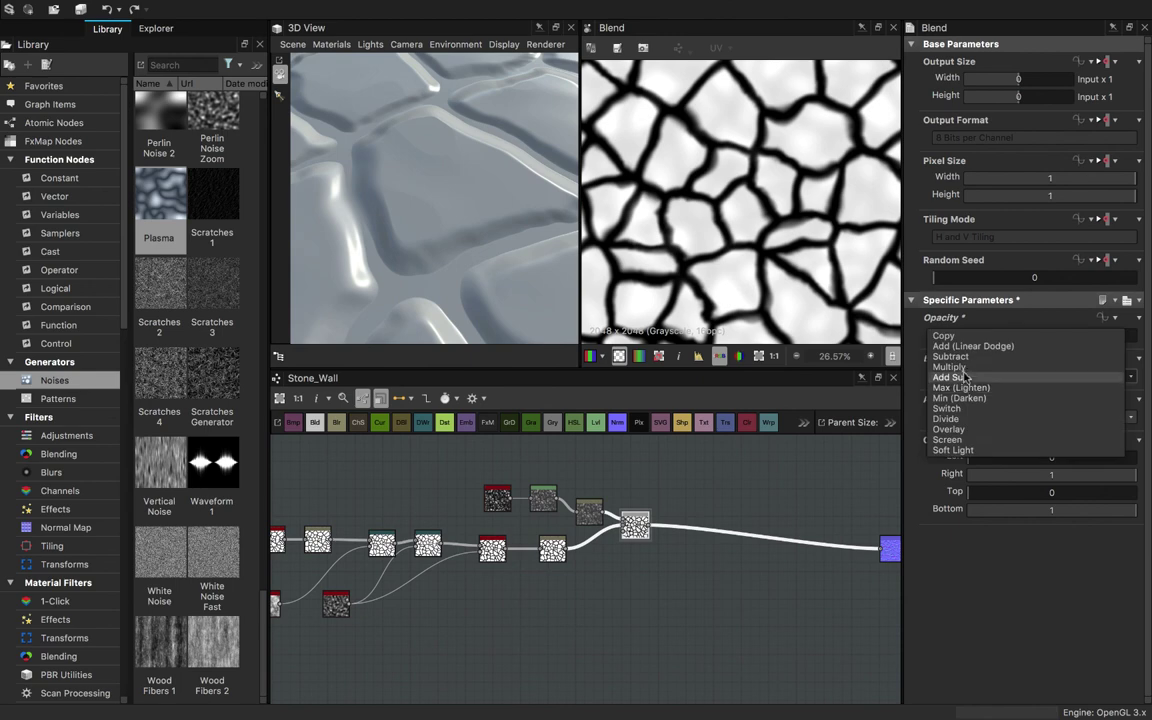
left_click(965, 359)
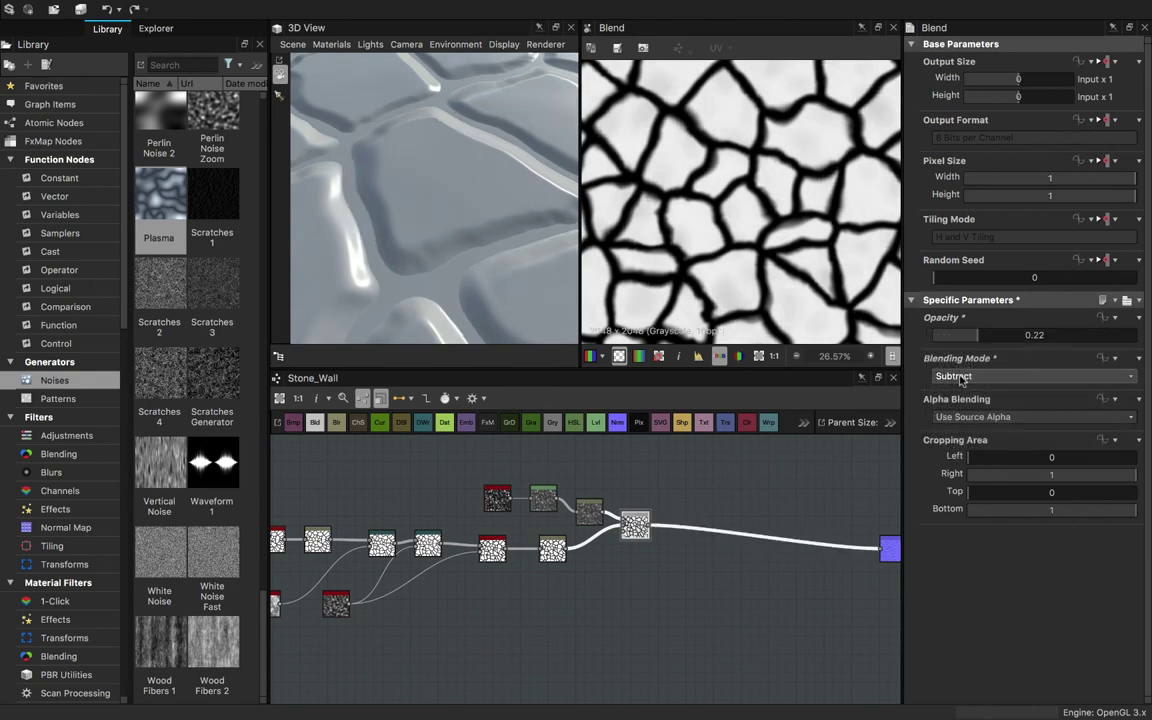
left_click(963, 374)
left_click(960, 389)
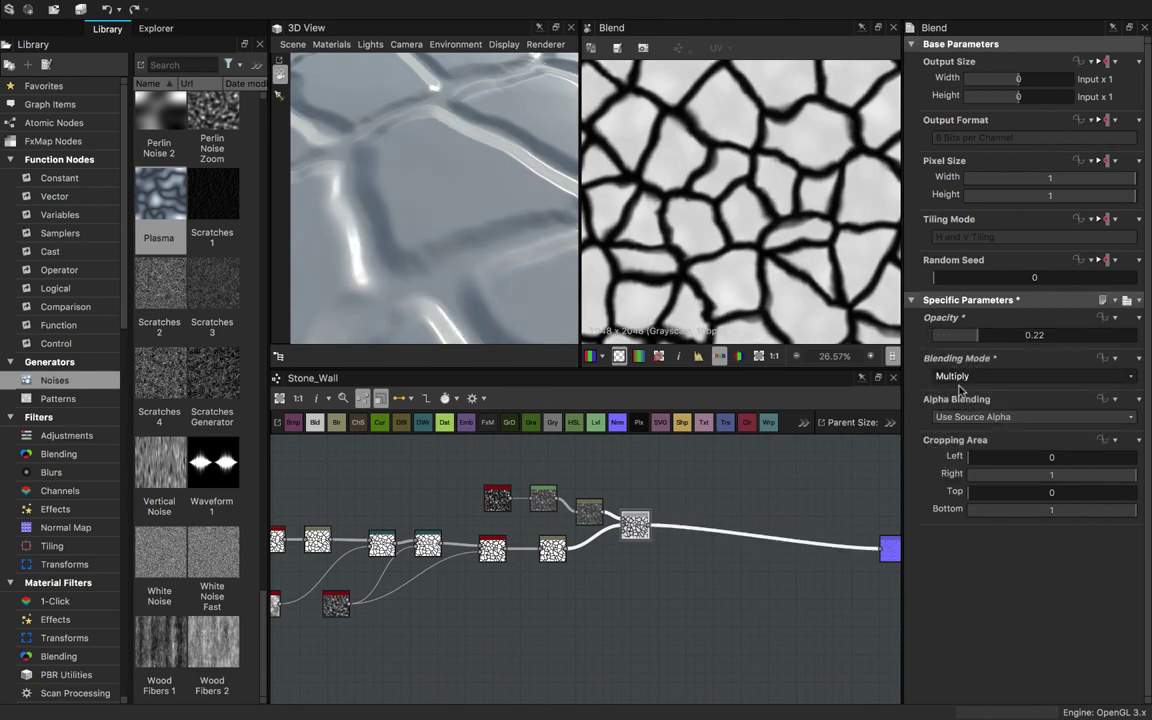
left_click_drag(443, 282, 474, 308)
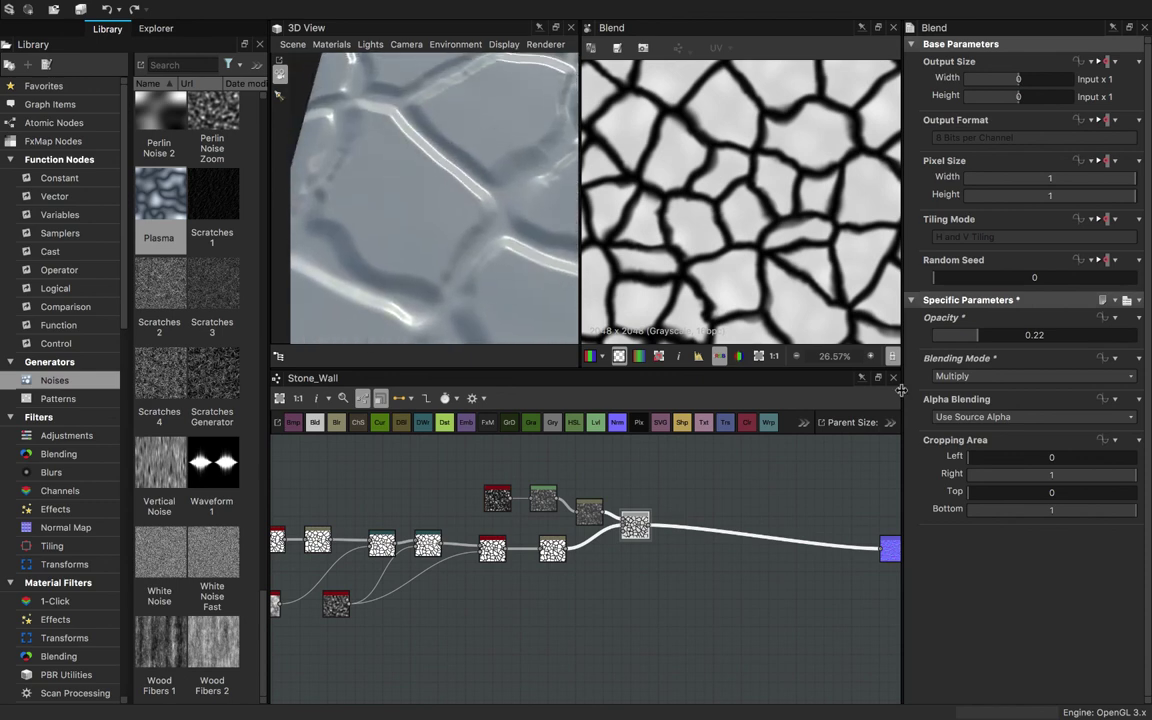
- Set the Blend node's mode to Subtract and its opacity to 0.36
left_click(963, 376)
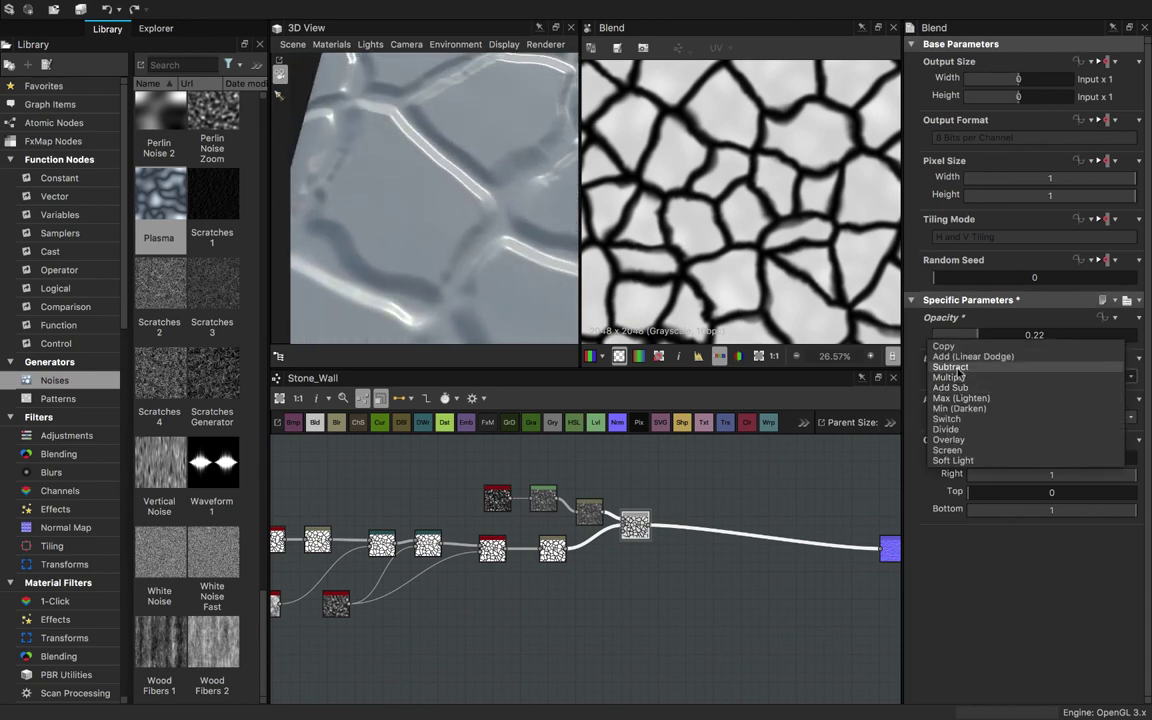
left_click(955, 365)
left_click_drag(512, 292, 497, 261)
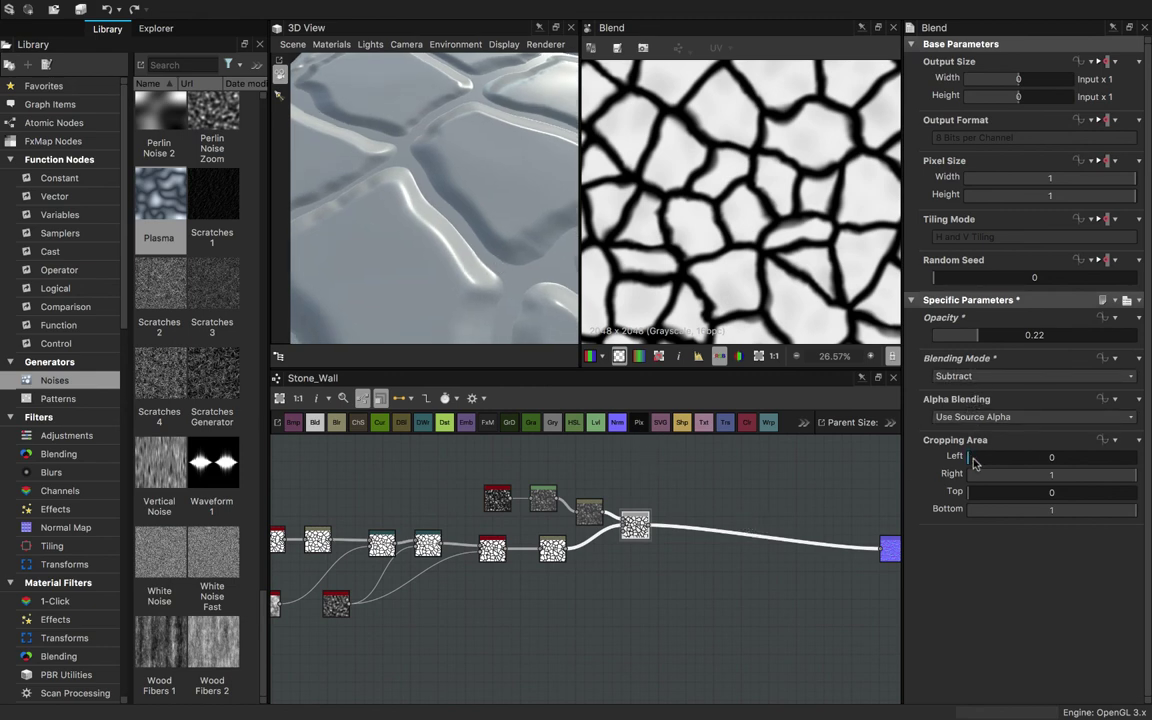
left_click_drag(975, 462, 885, 474)
left_click_drag(975, 338, 1029, 359)
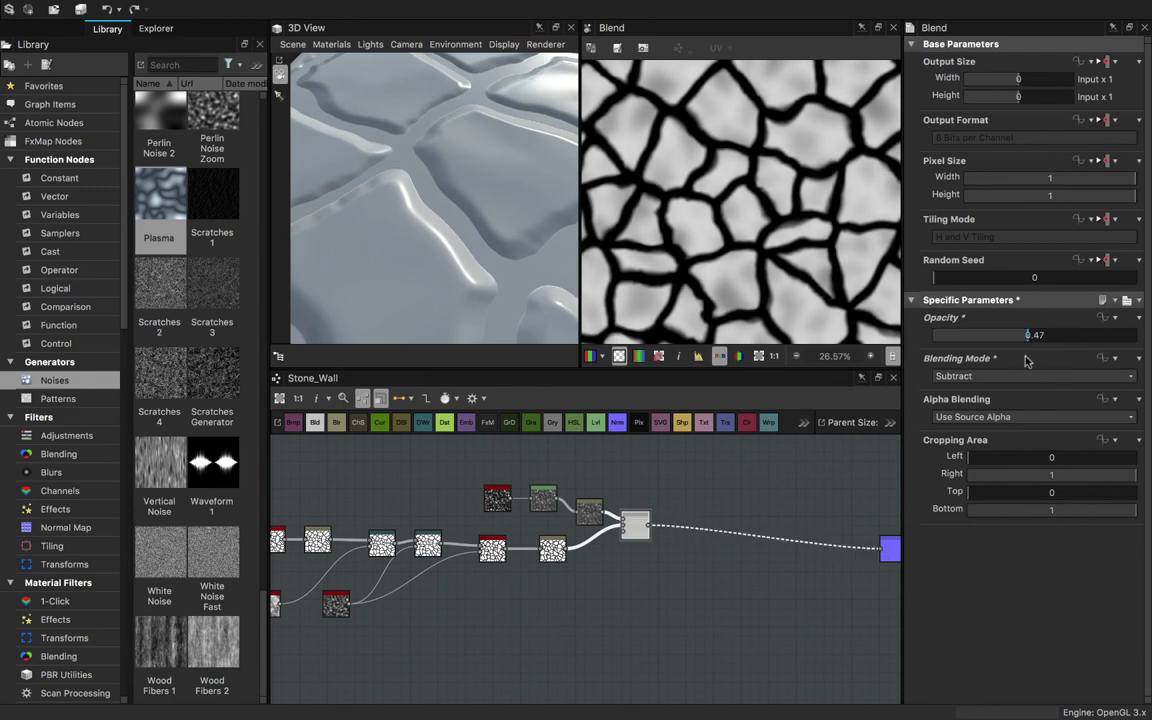
- Reset the input black point of the Levels node after Plasma to zero and lower its output black level
double_click(590, 512)
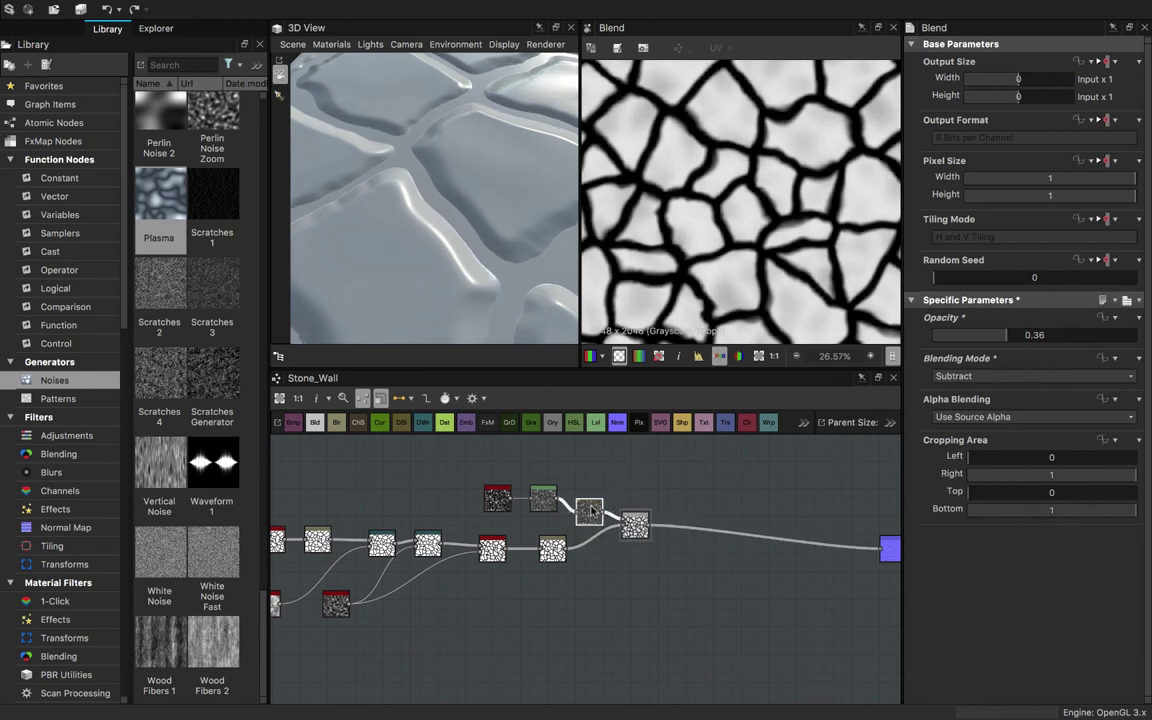
double_click(543, 502)
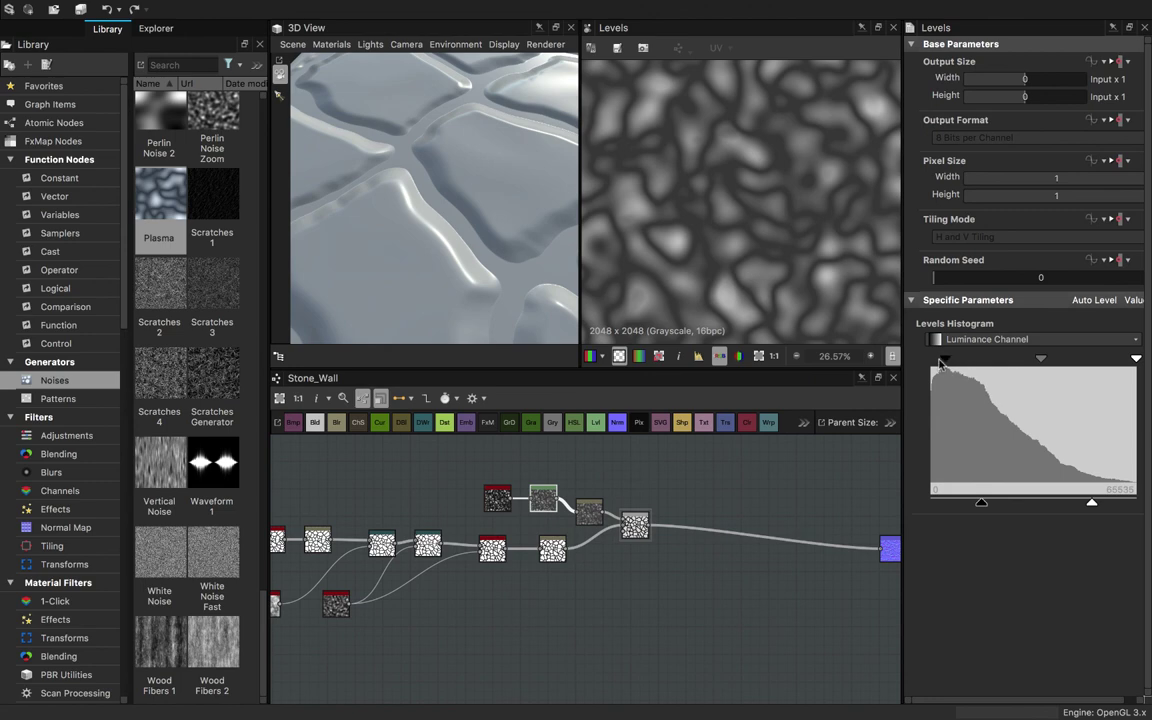
left_click_drag(940, 362, 930, 360)
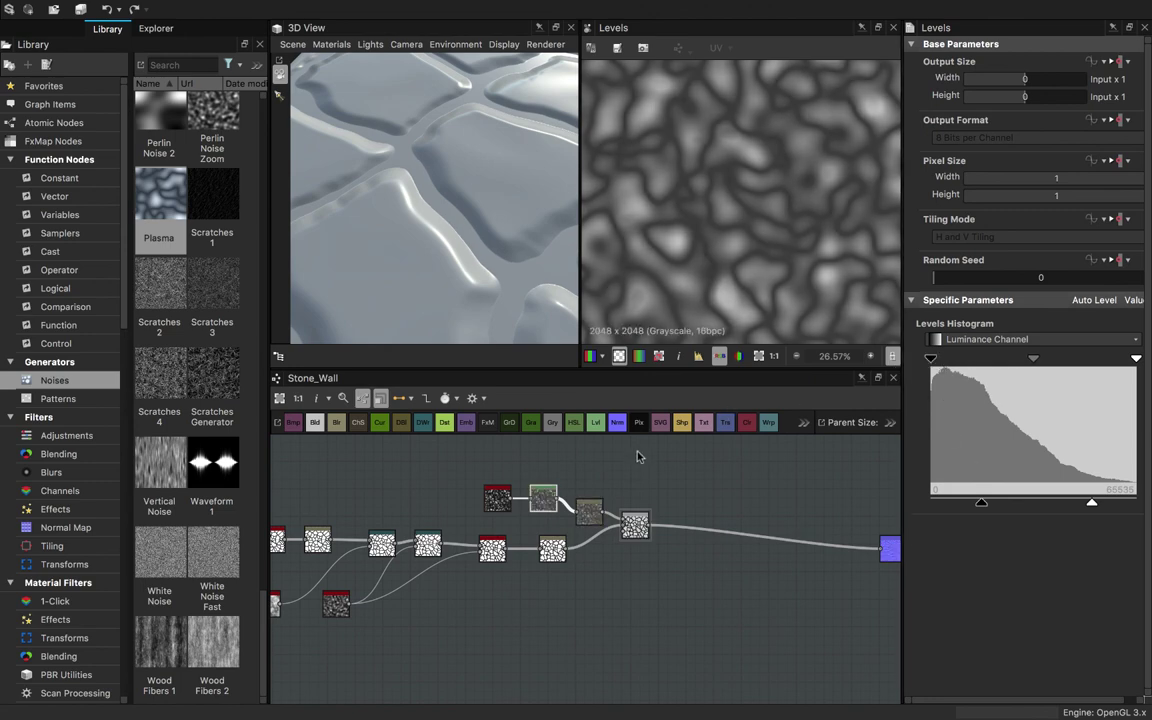
left_click_drag(981, 503, 953, 507)
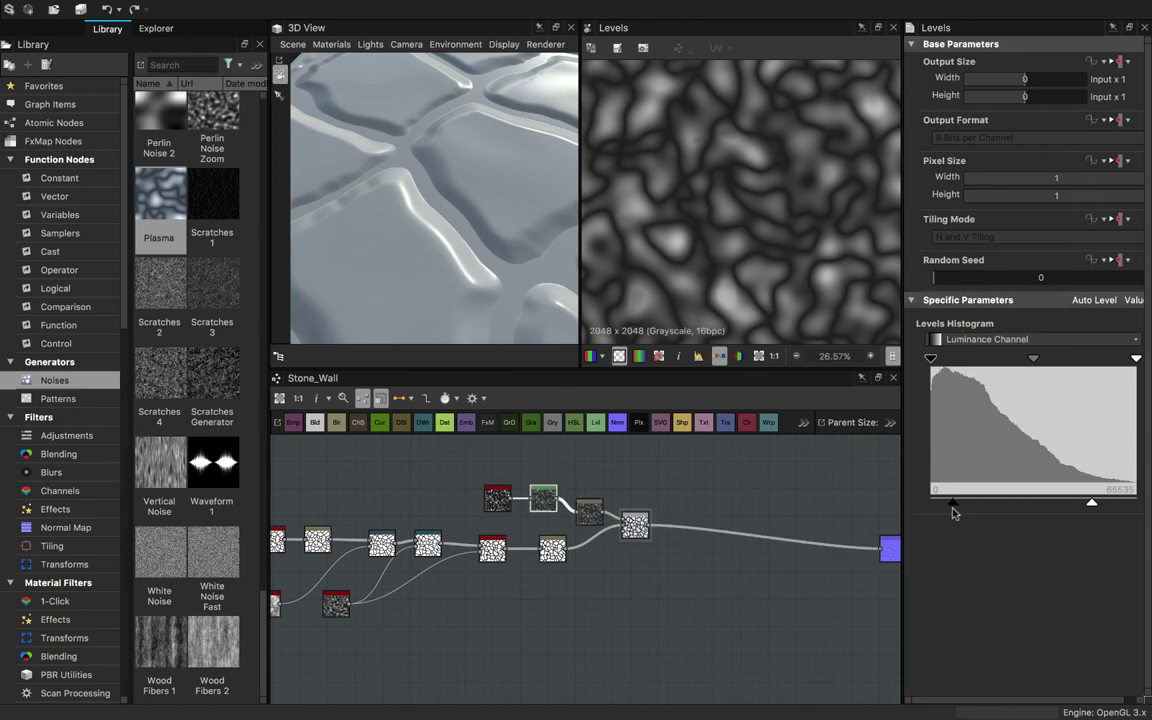
- Set the Blend node's opacity to 0.42, comparing it with 0.22 on the stone surfaces near the cube's edge
left_click(596, 518)
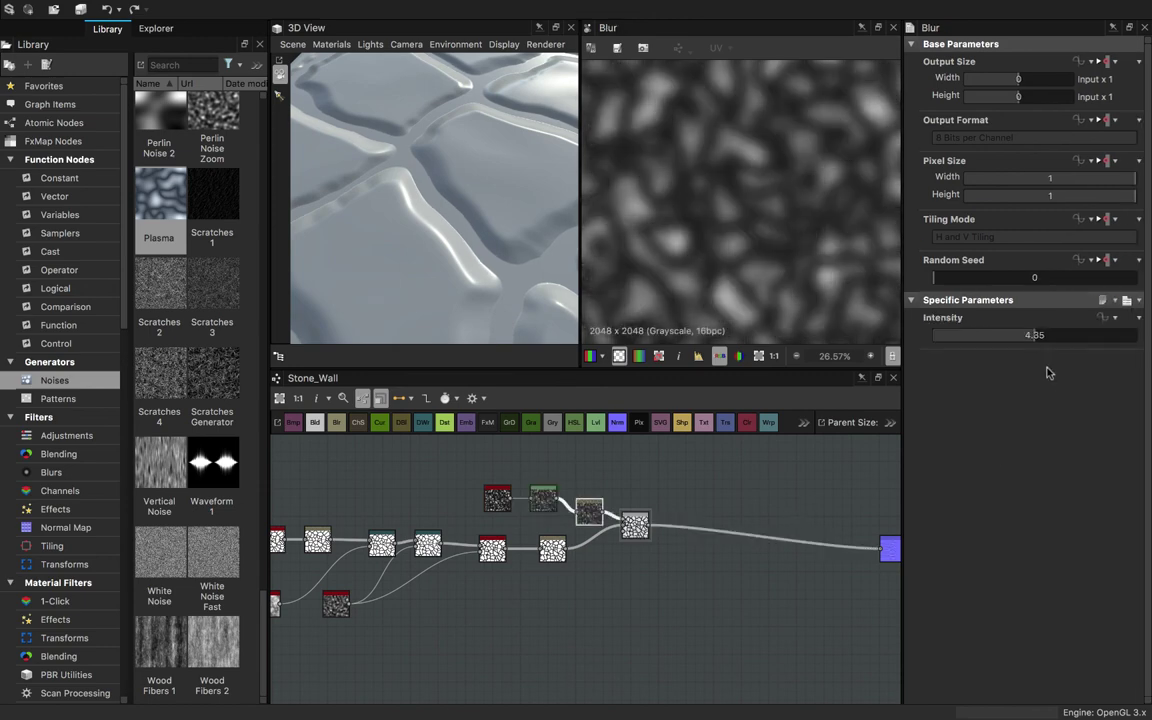
left_click(634, 525)
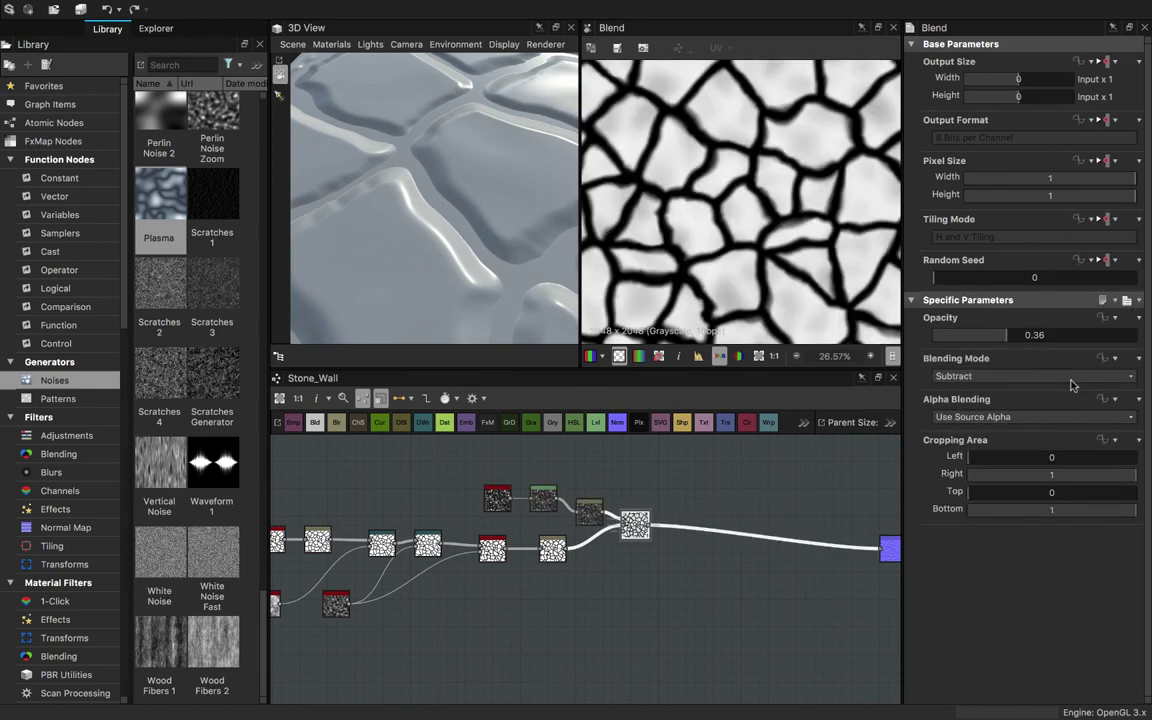
left_click_drag(997, 343, 976, 345)
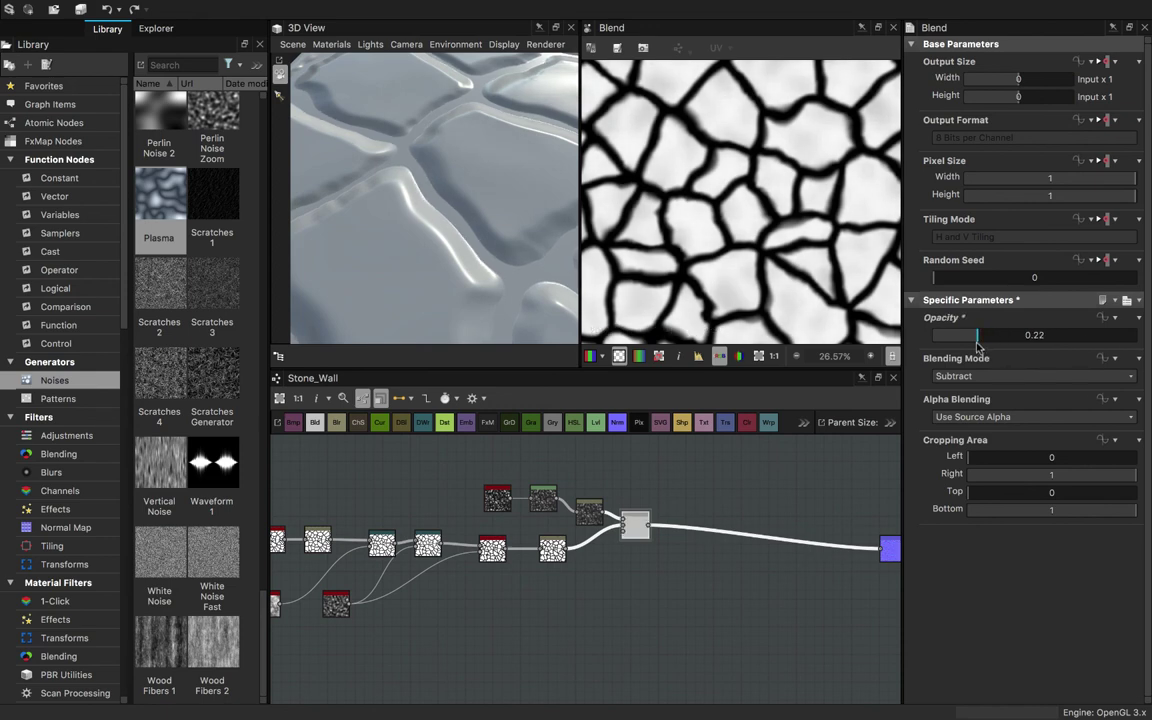
left_click_drag(434, 262, 447, 297)
scroll(446, 280, "up", 10)
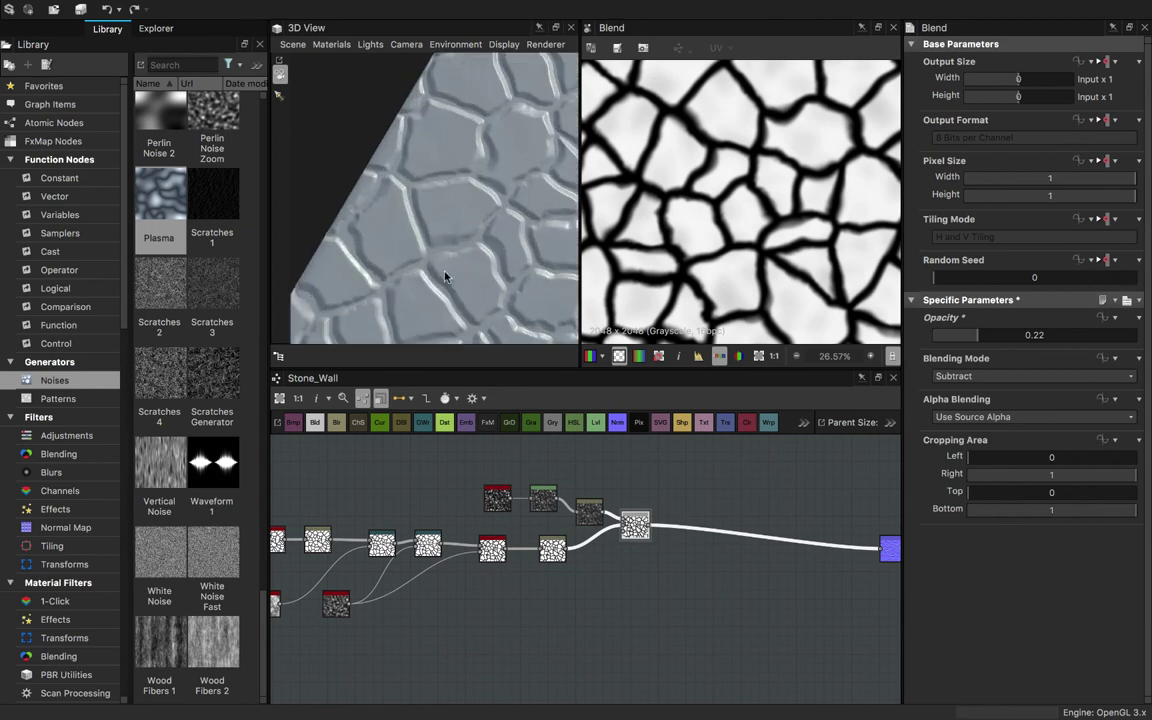
left_click_drag(528, 239, 558, 244)
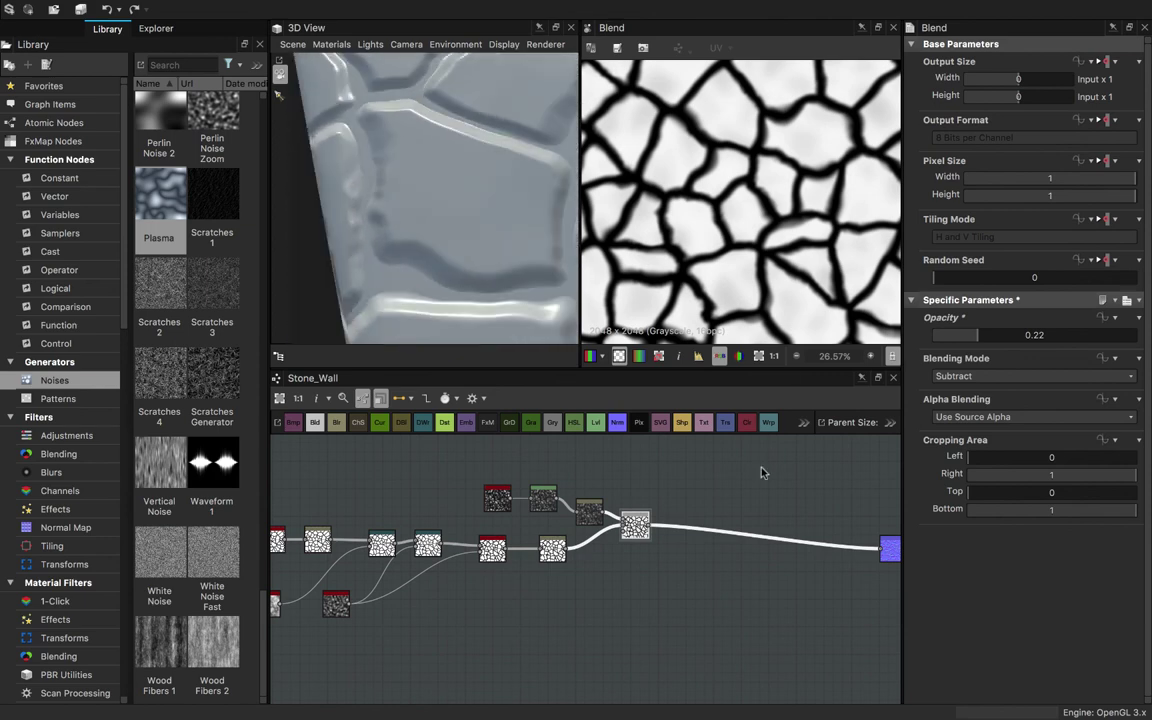
left_click_drag(978, 336, 1018, 341)
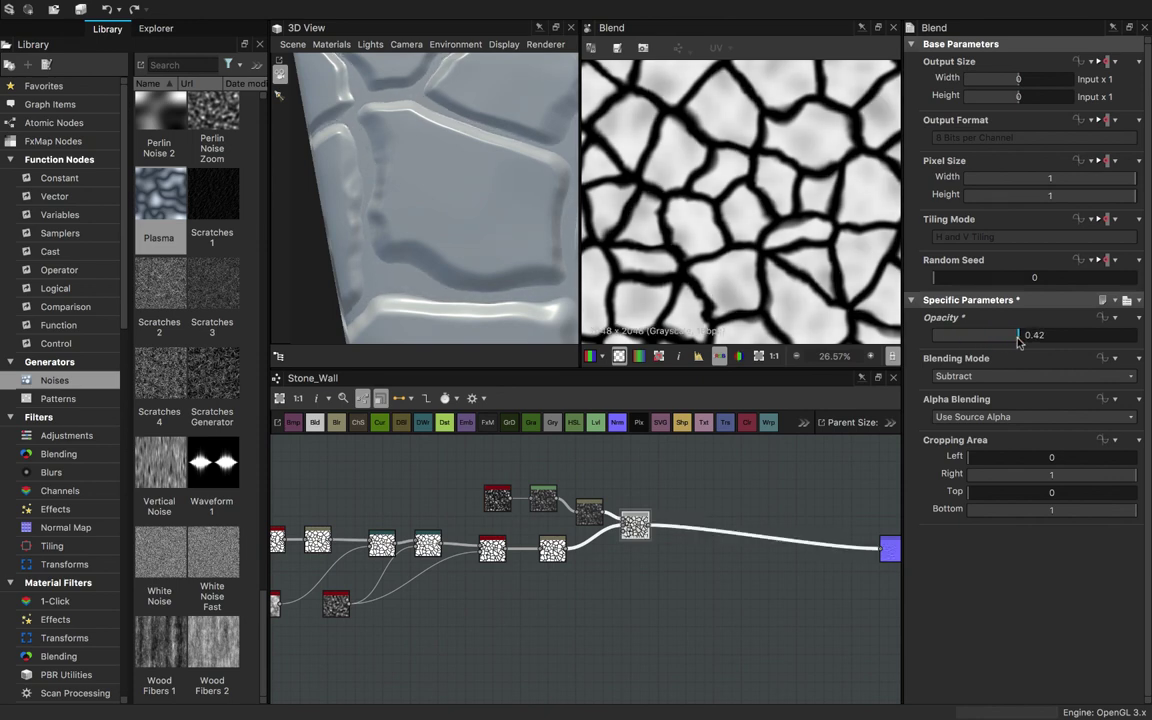
- Set the Plasma node's Distance to 20 and inspect the stone surfaces on the cube
double_click(497, 497)
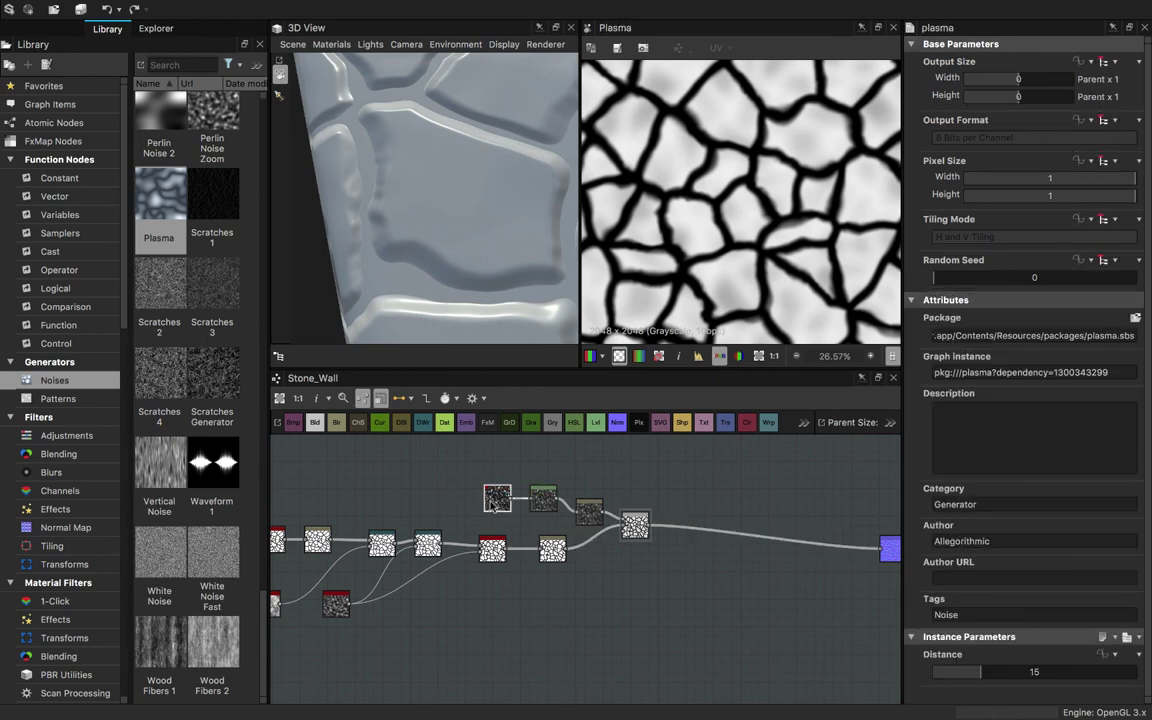
scroll(492, 500, "up", 3)
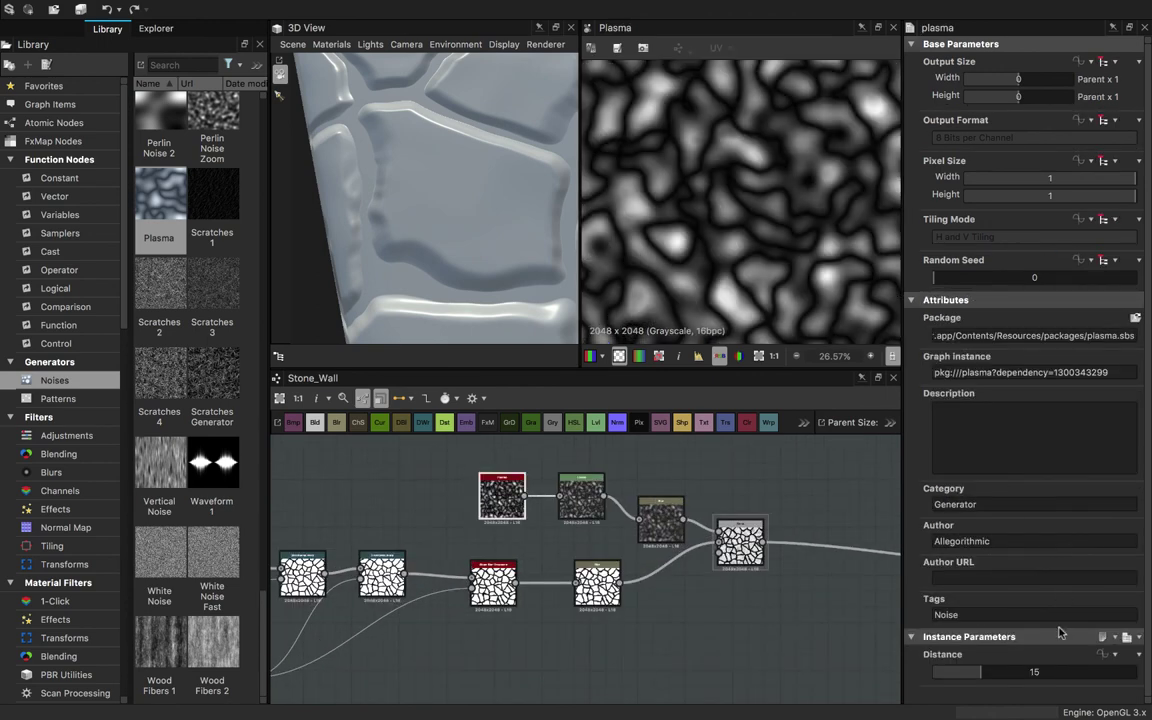
mouse_move(977, 676)
left_mouse_down()
mouse_move(961, 678)
mouse_move(993, 678)
left_mouse_up()
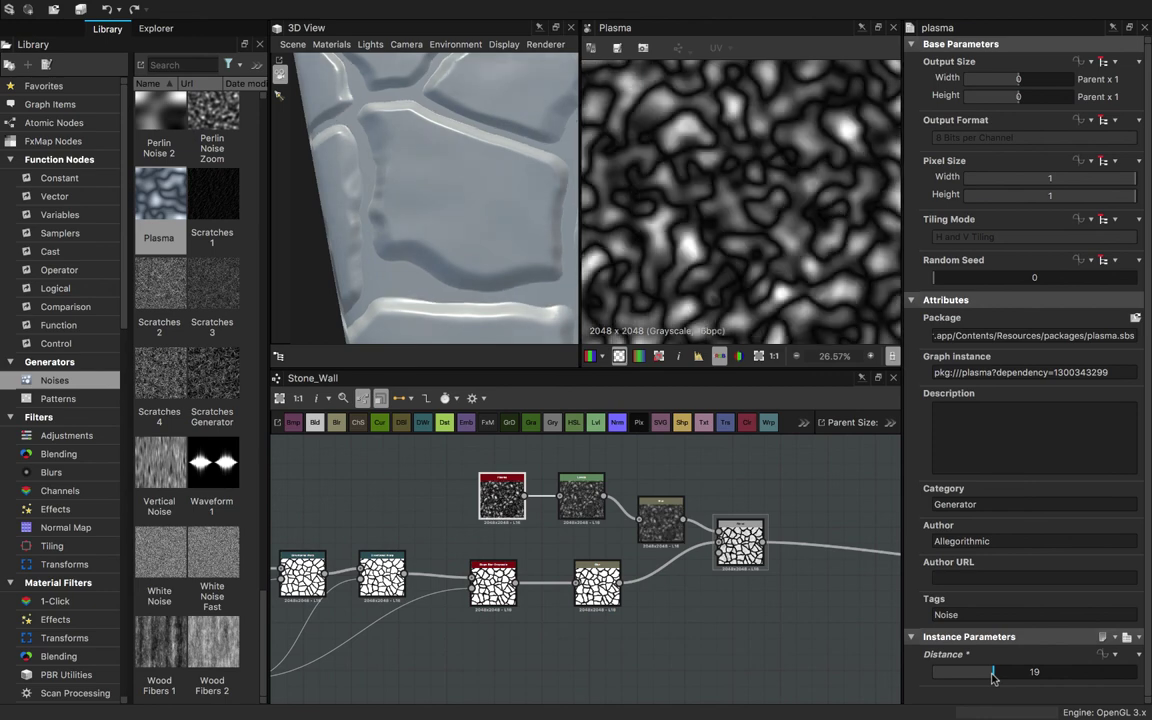
scroll(429, 207, "down", 5)
left_click_drag(429, 207, 395, 215)
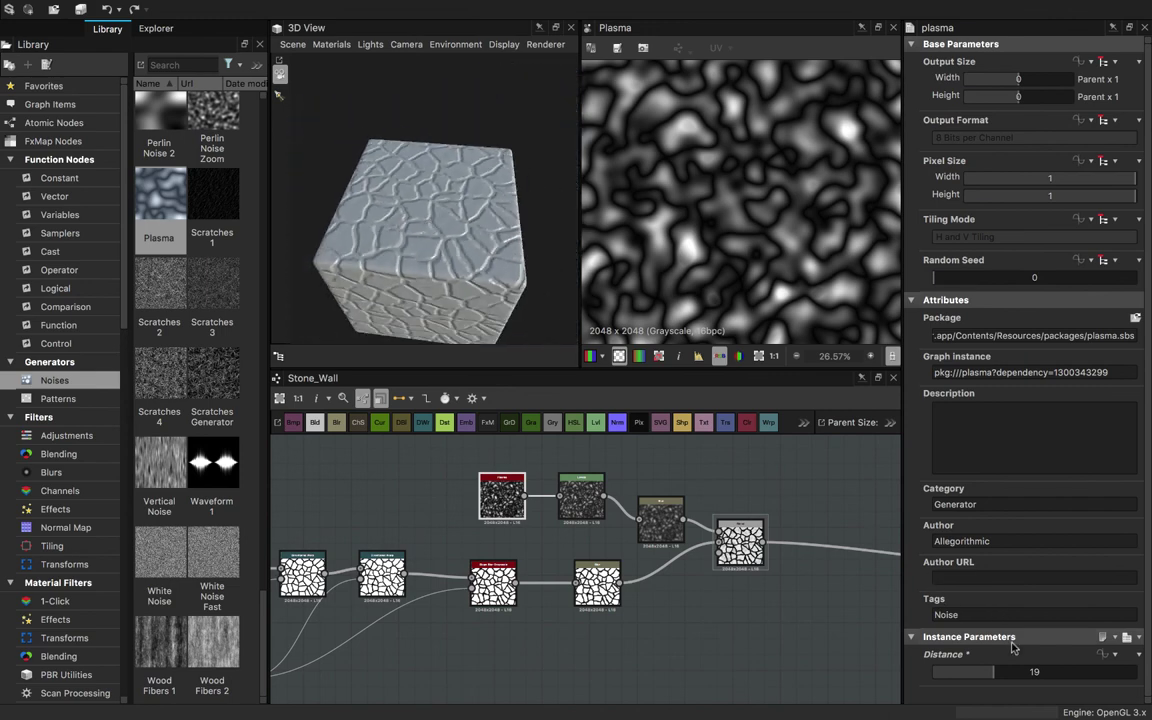
left_click_drag(993, 675, 995, 676)
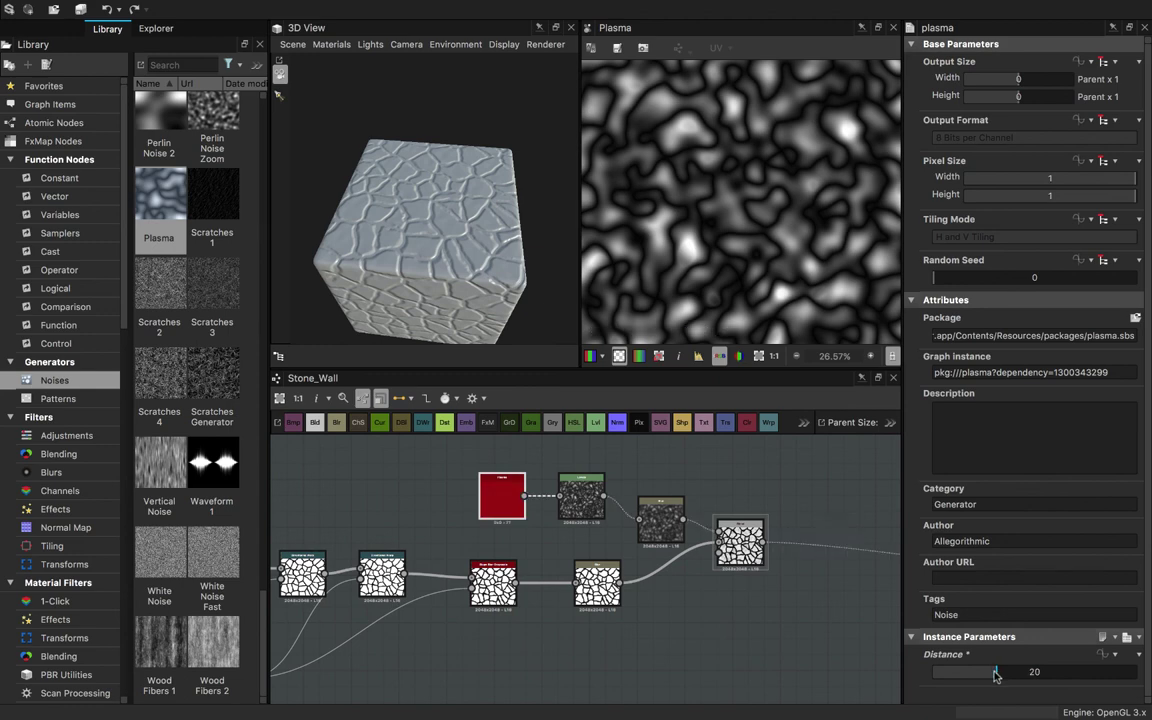
left_click_drag(462, 230, 487, 262)
scroll(485, 263, "up", 6)
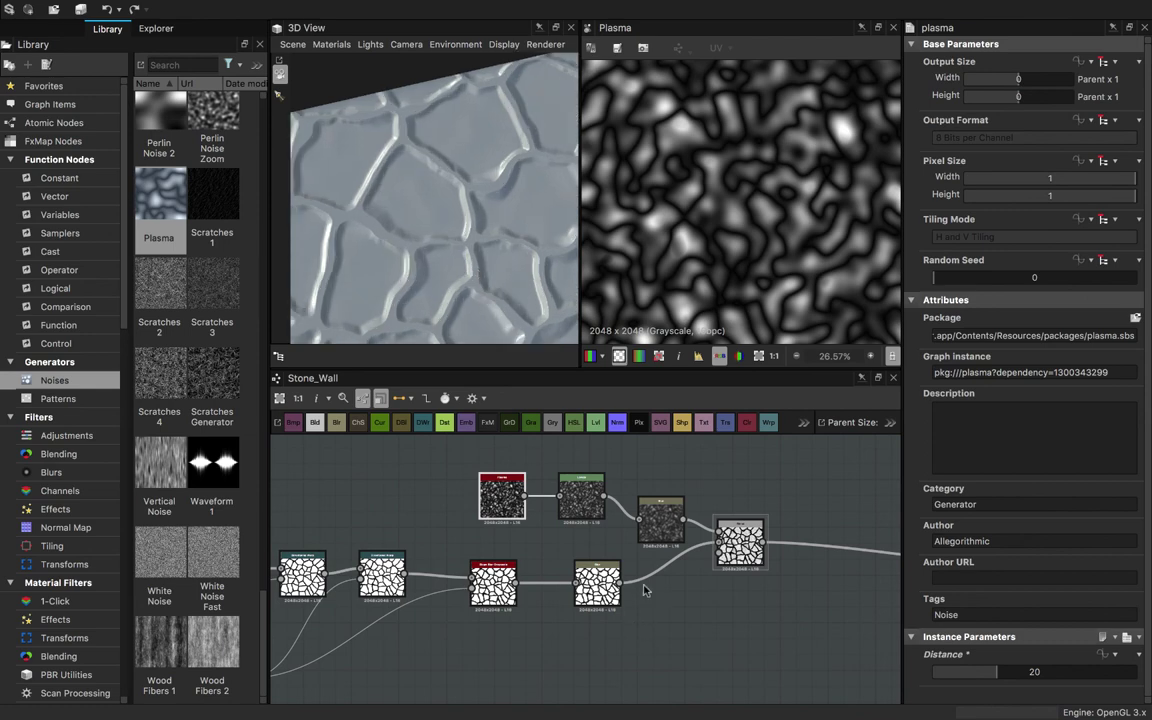
- Align the Plasma, Levels and Blur nodes in one horizontal row and preview the Blur node's output
left_click_drag(632, 628, 548, 560)
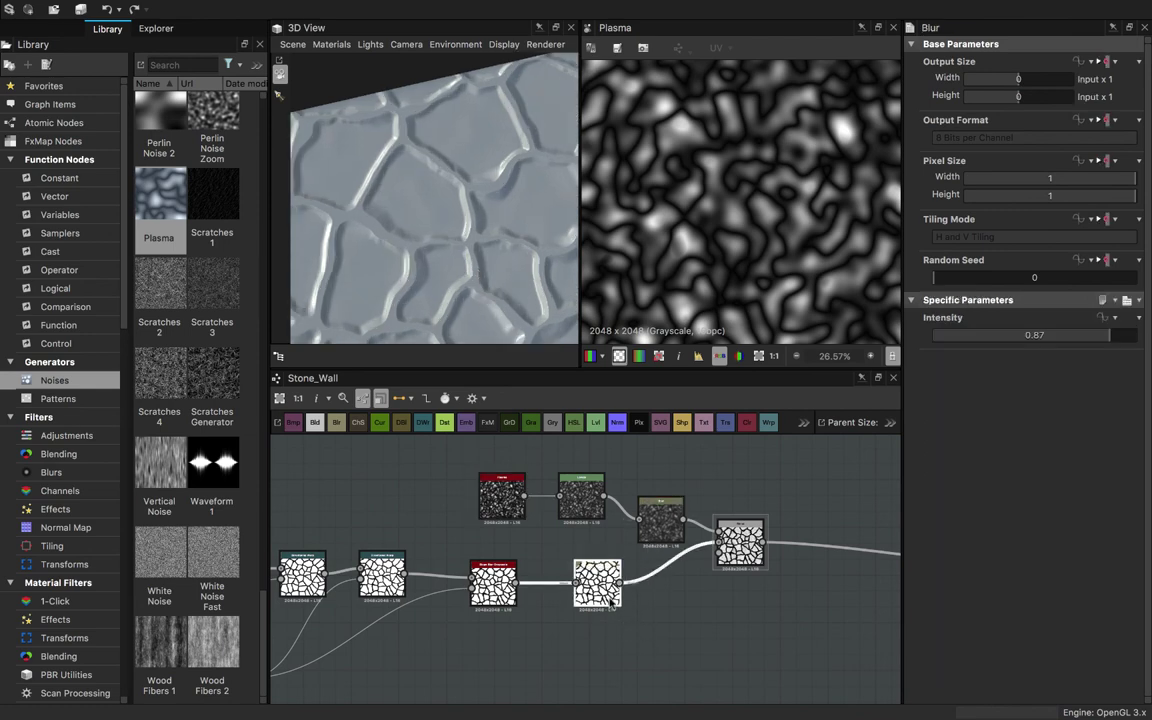
left_click_drag(668, 533, 493, 497)
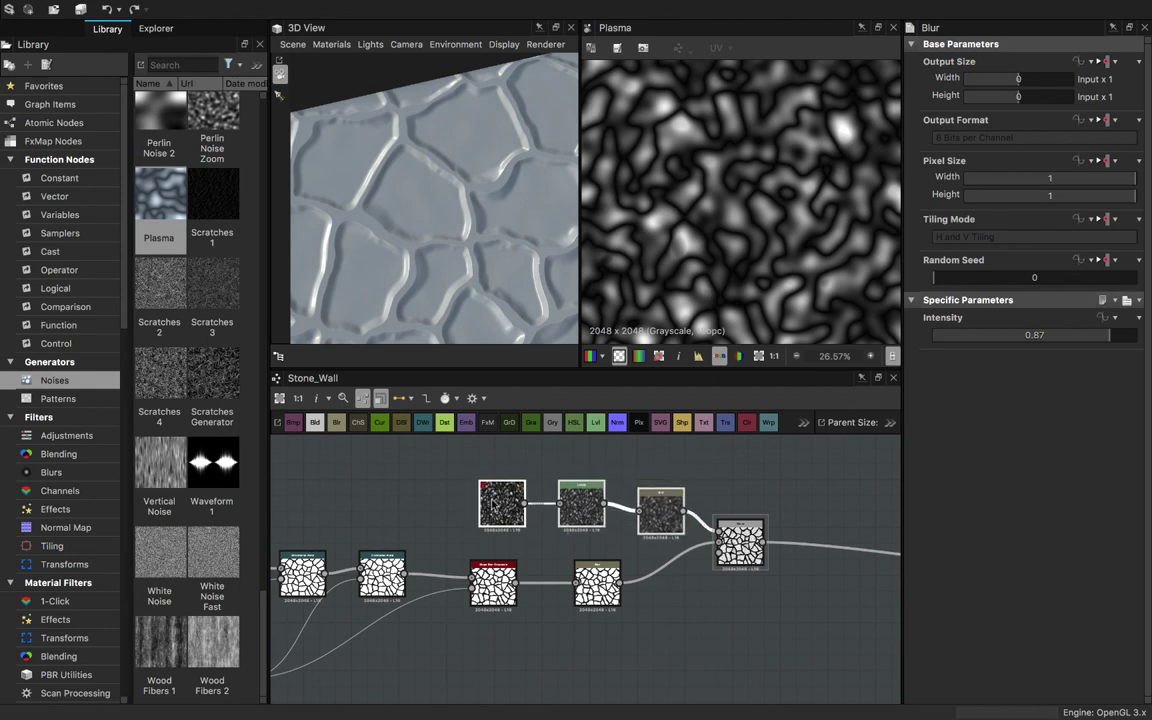
double_click(661, 513)
scroll(767, 552, "down", 5)
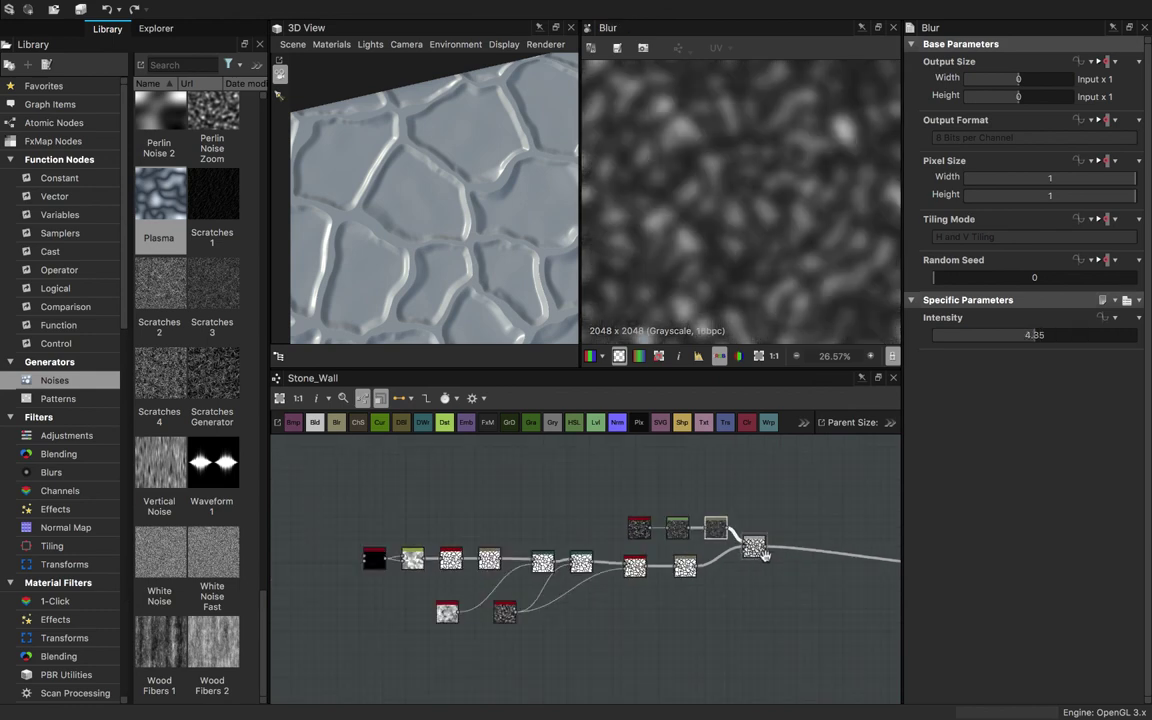
middle_click_drag(762, 553, 605, 552)
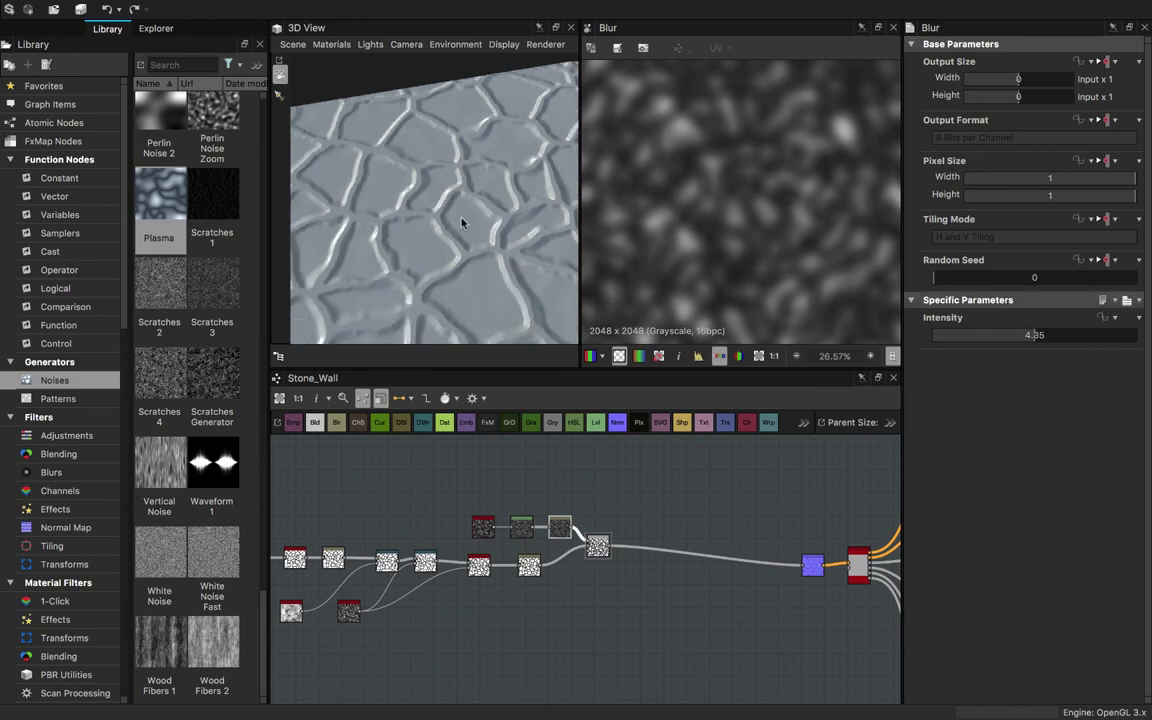
- Connect the Plasma branch's Blur output to the Blend node's opacity input as well, comparing the stones on the cube with and without it
scroll(502, 531, "up", 3)
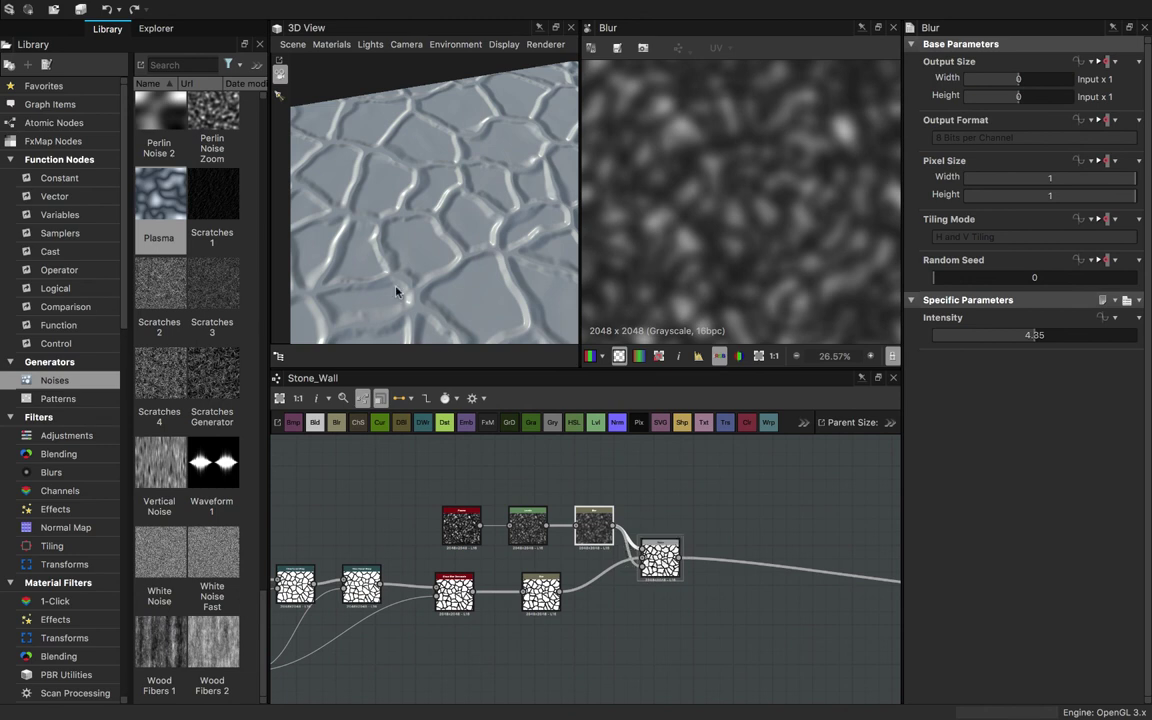
left_click_drag(398, 290, 412, 257)
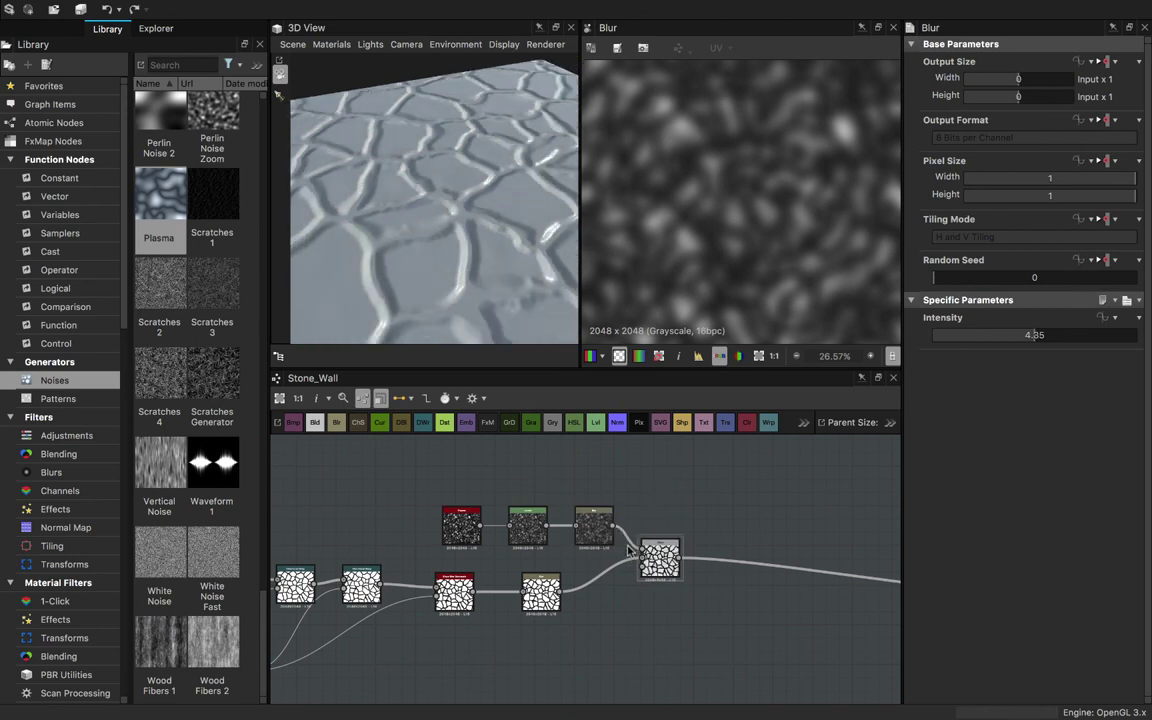
left_click_drag(613, 525, 642, 567)
scroll(487, 280, "up", 5)
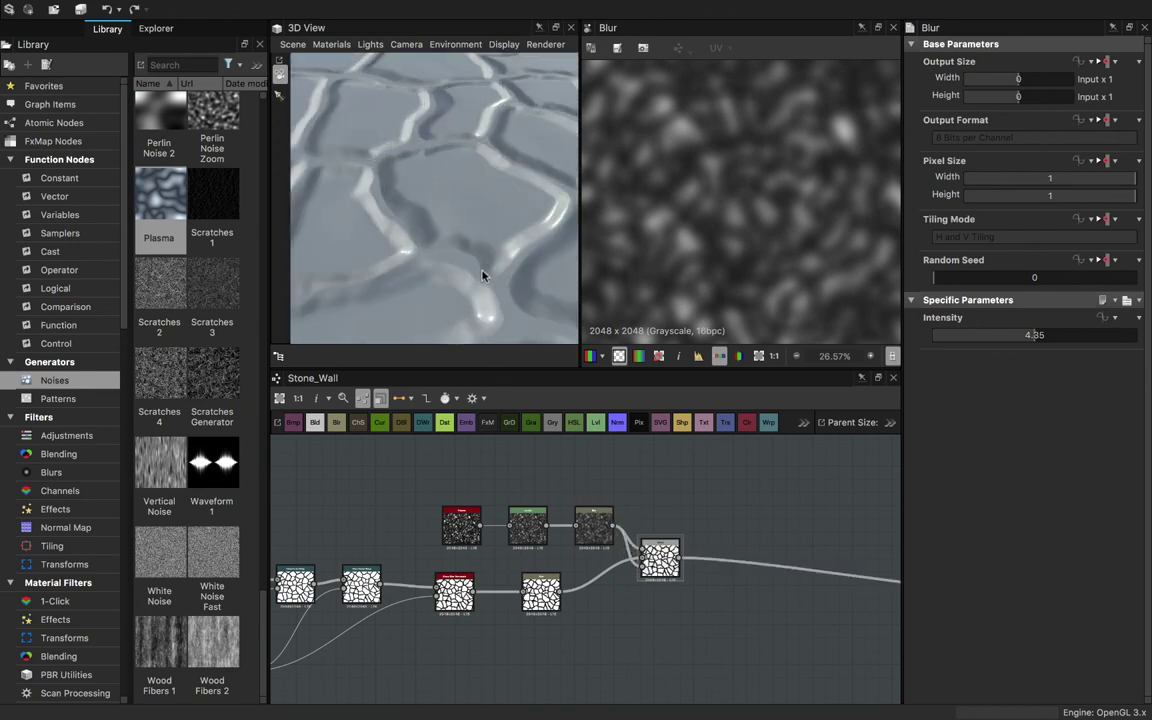
left_click_drag(453, 293, 470, 262)
left_click(662, 552)
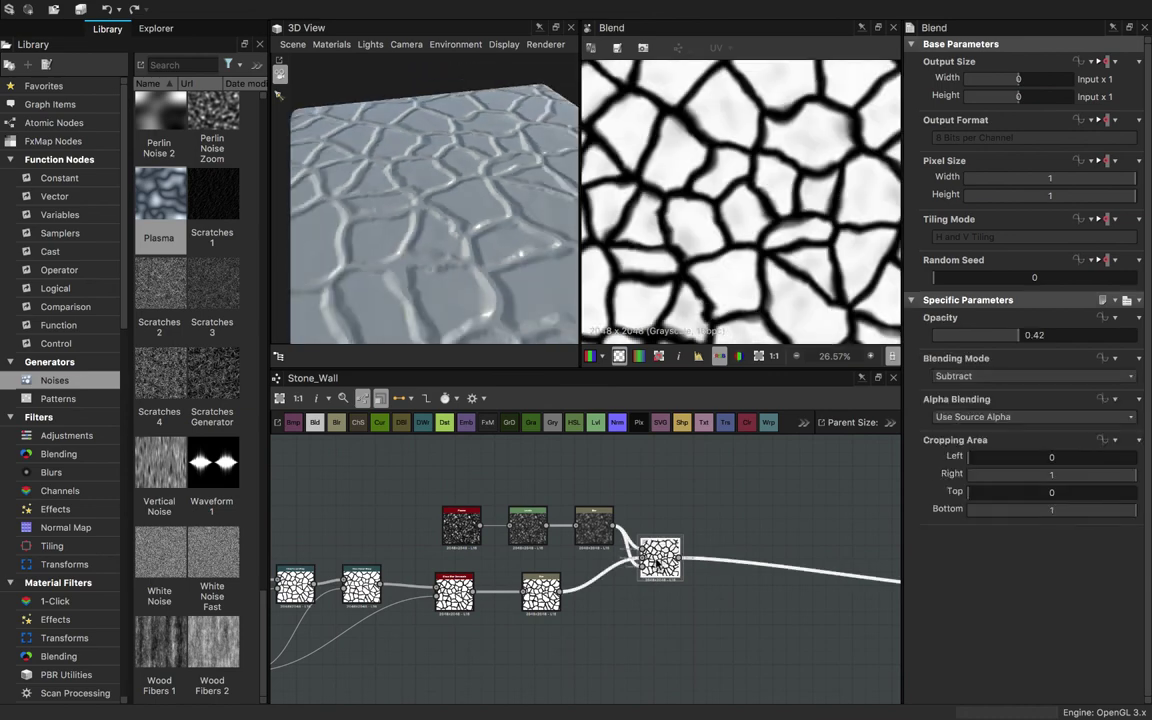
scroll(690, 545, "down", 5)
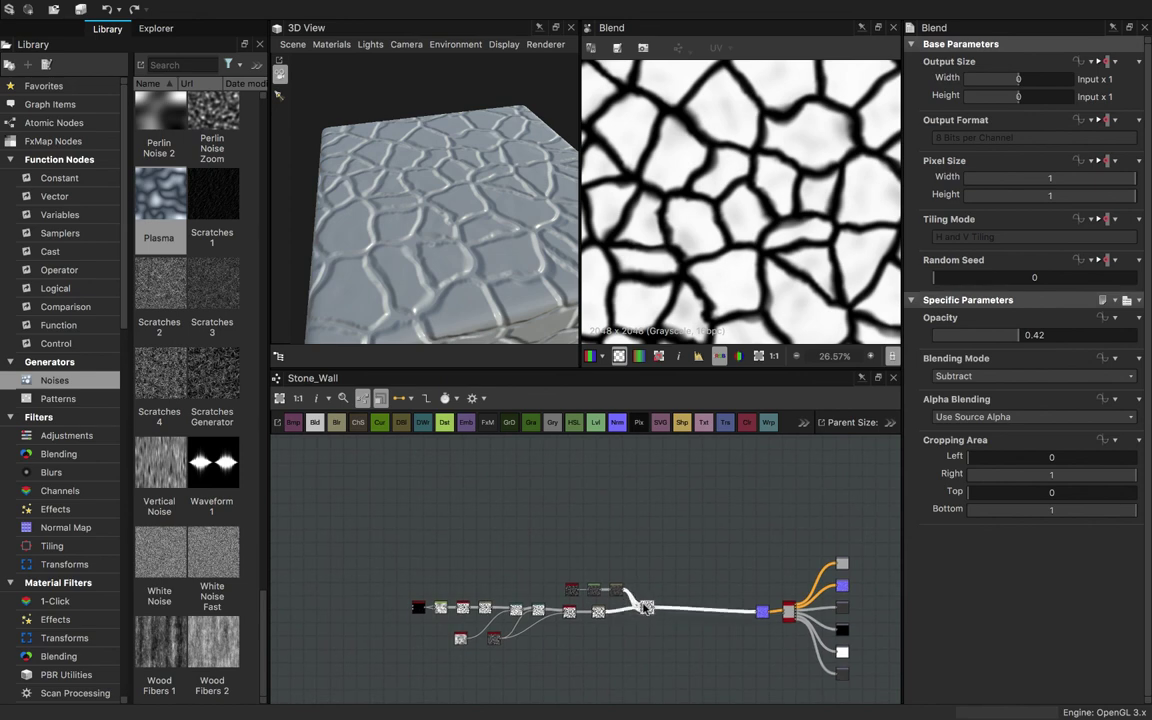
- Examine the stone relief on the 3D preview cube and the layout of the node graph
scroll(667, 622, "down", 1)
scroll(667, 622, "up", 3)
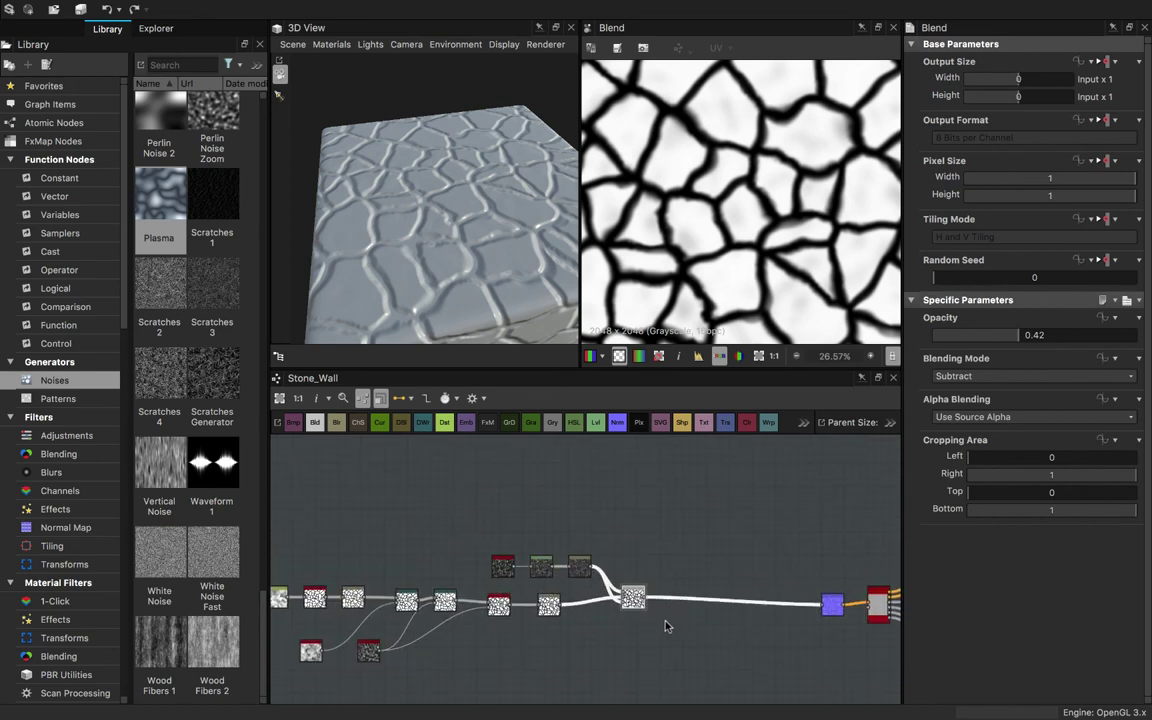
left_click_drag(408, 250, 421, 164)
left_click_drag(453, 247, 411, 219)
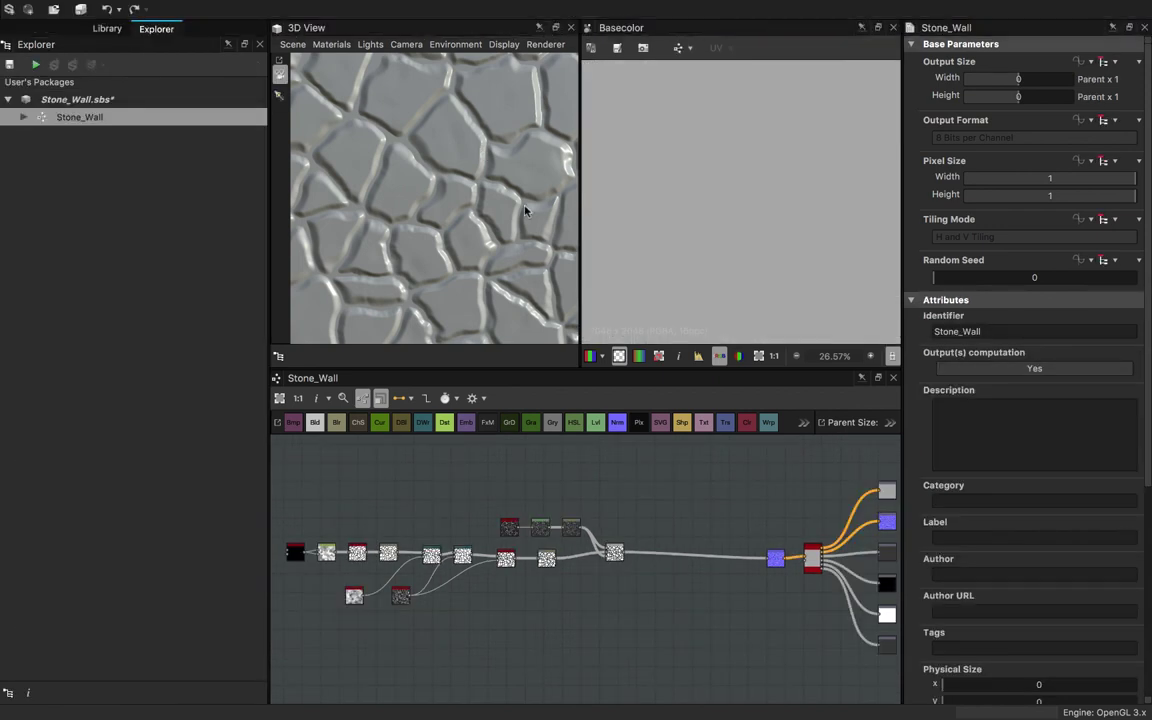
scroll(582, 446, "down", 3)
scroll(569, 490, "up", 2)
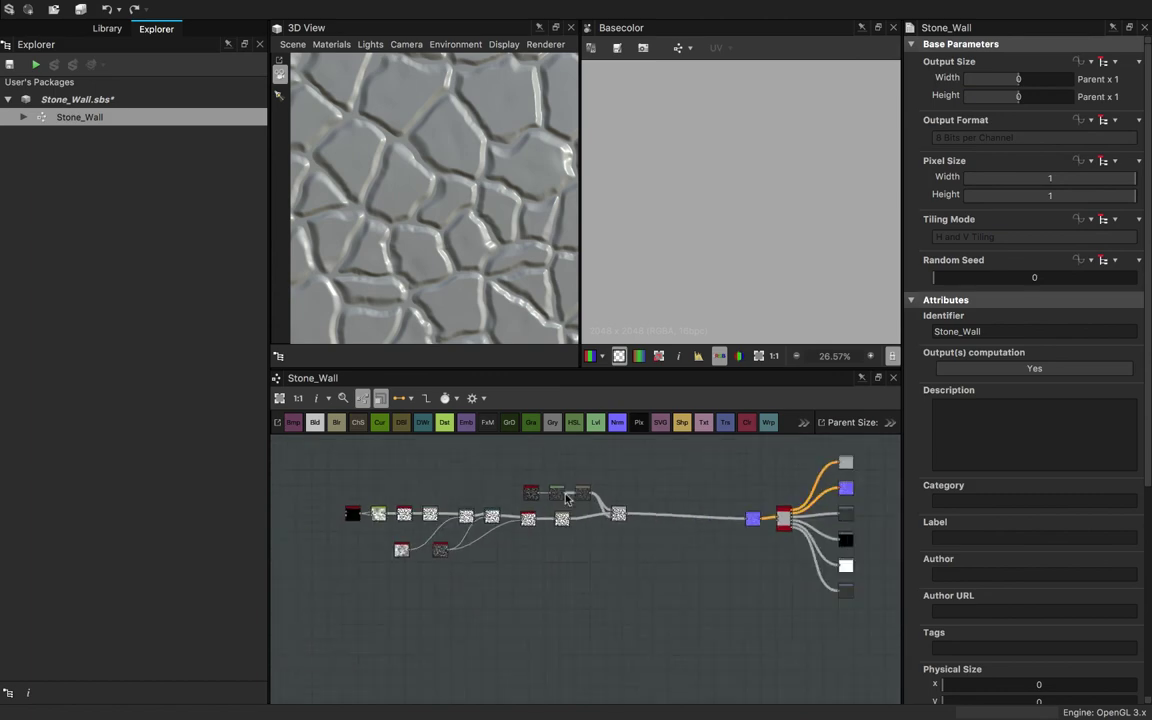
middle_click_drag(568, 497, 511, 555)
scroll(435, 250, "down", 5)
middle_click_drag(627, 559, 598, 581)
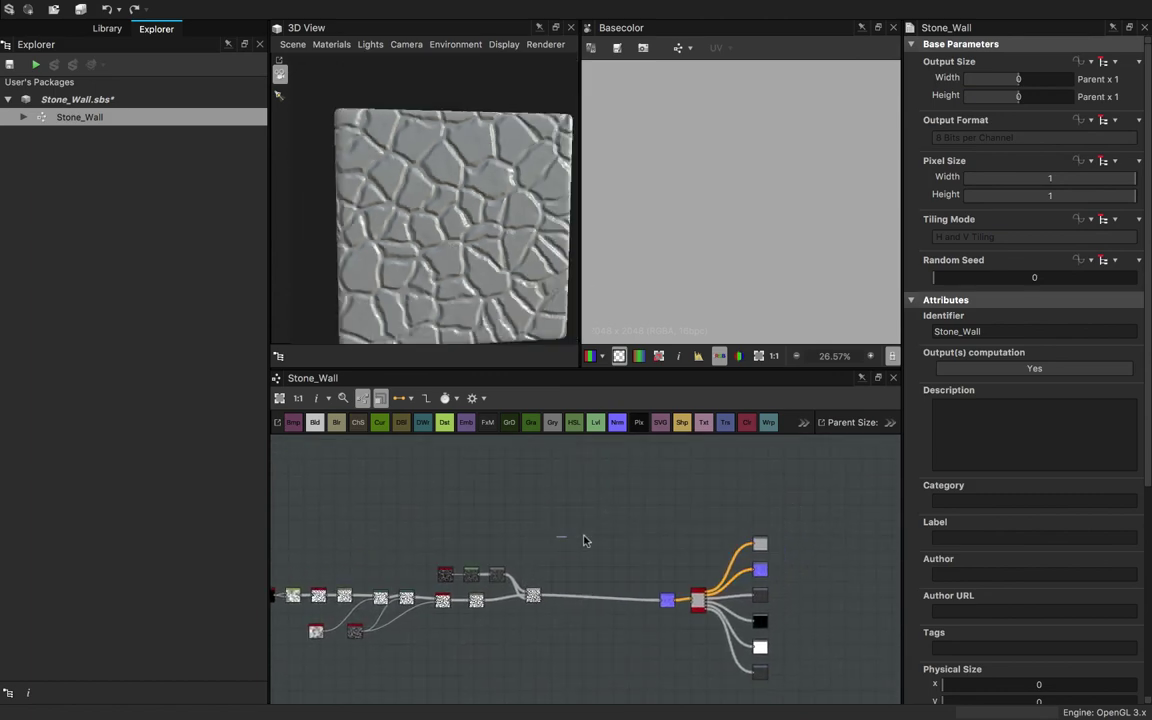
- Move all stone-generating nodes as a group farther away from the Normal node
middle_click_drag(585, 538, 674, 511)
left_click_drag(340, 528, 668, 638)
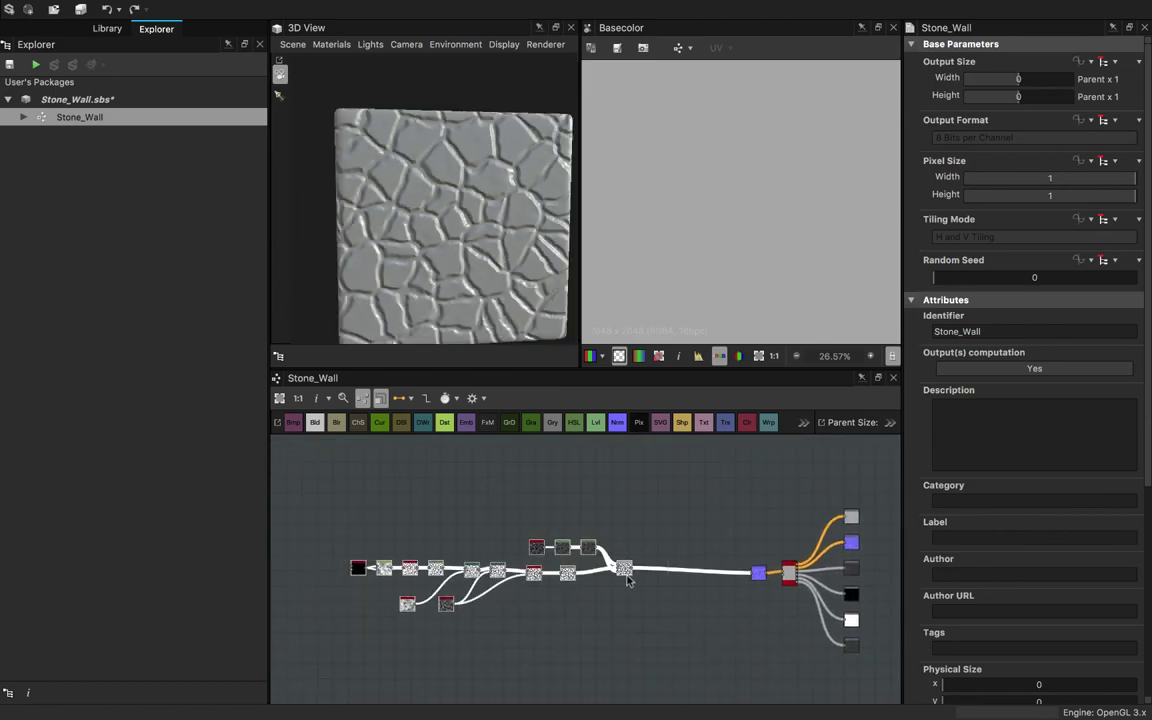
left_click_drag(624, 573, 588, 583)
- Enclose the stone-generating nodes in a frame titled "Stones"
left_click_drag(296, 517, 660, 665)
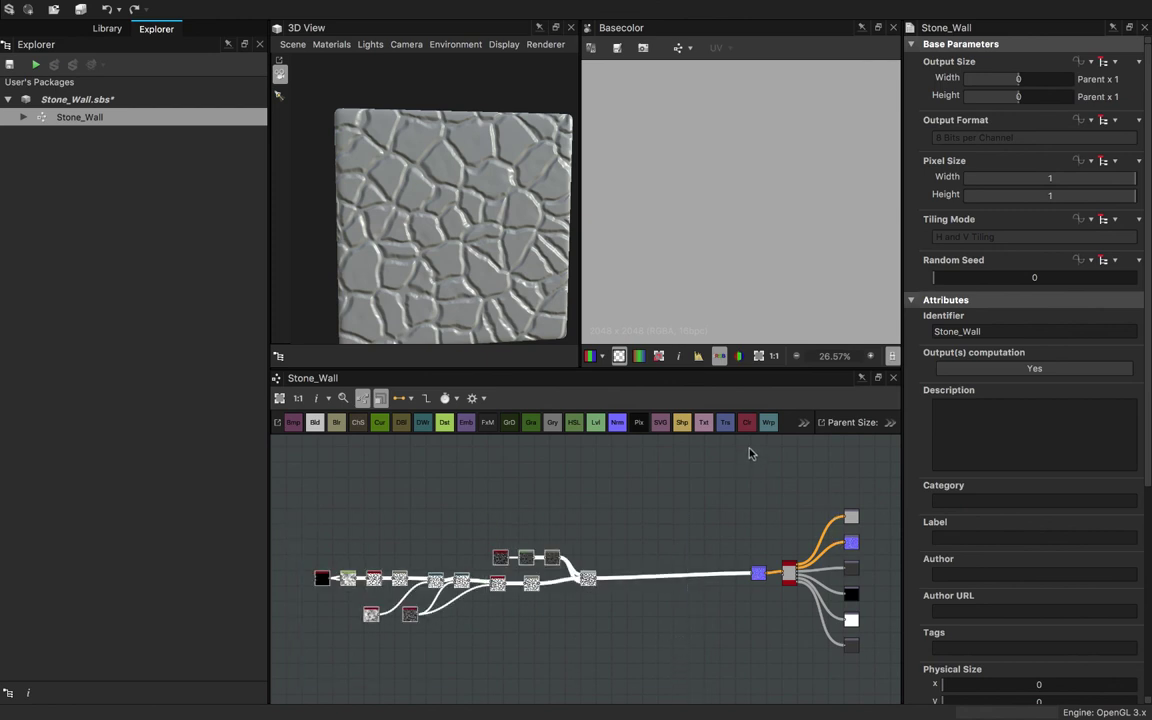
left_click(804, 425)
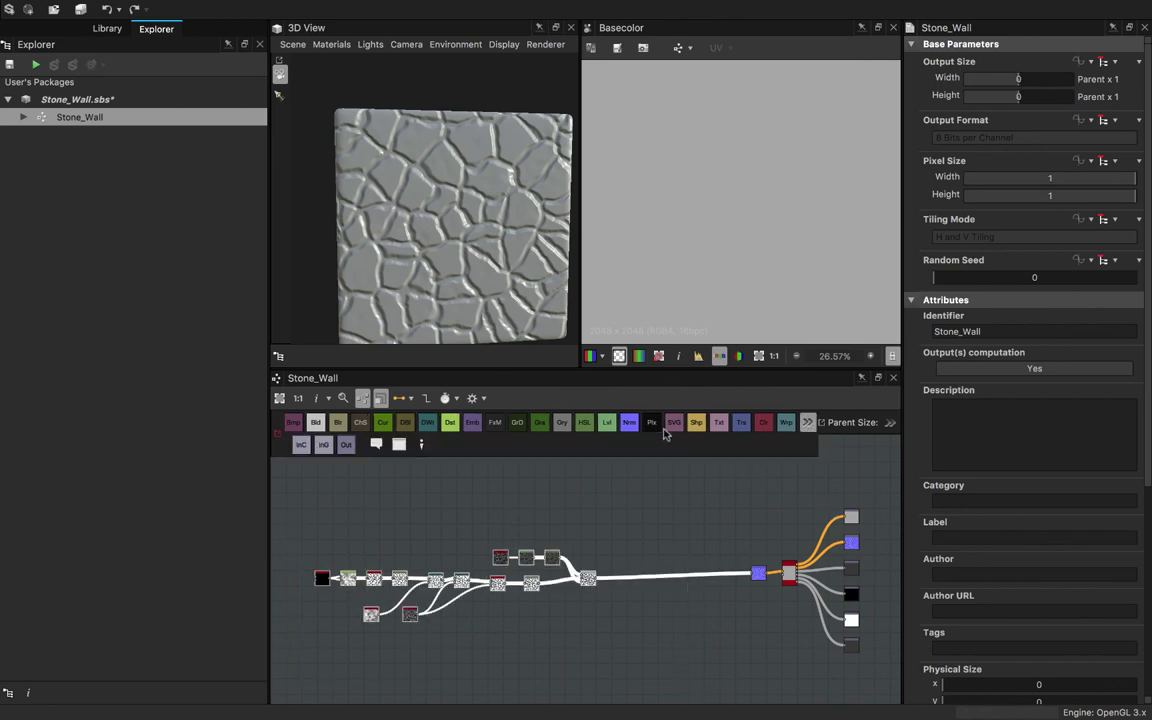
left_click(399, 445)
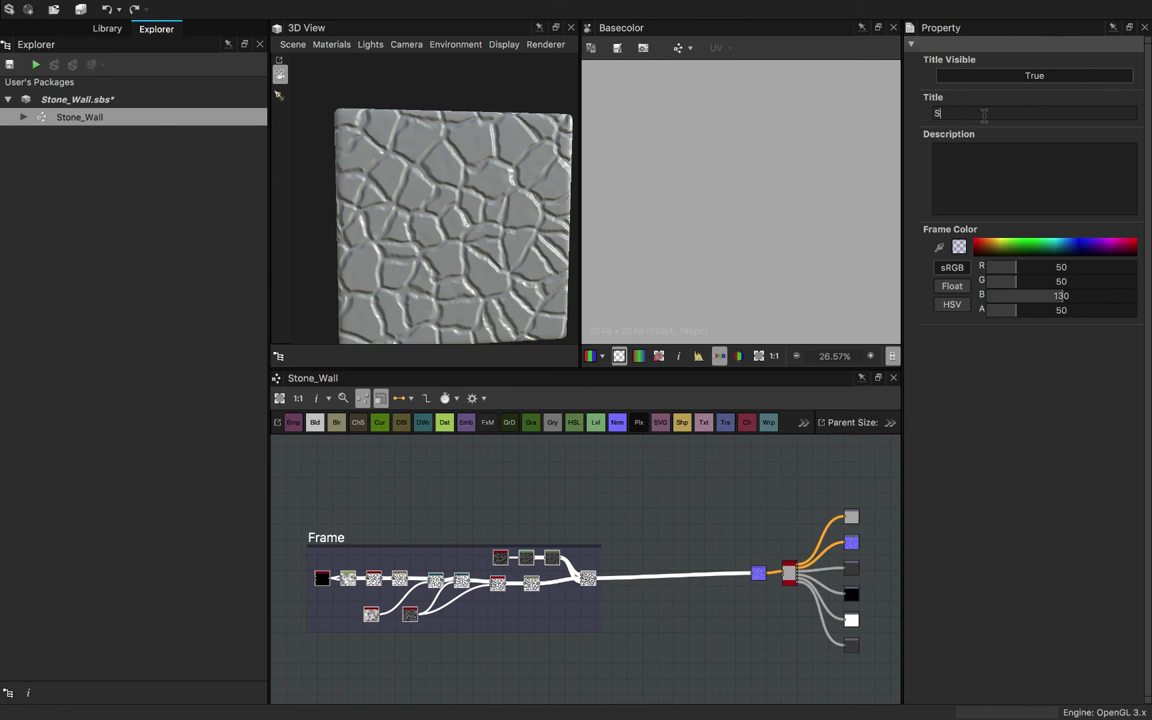
left_click(984, 116)
type("Stones")
key("Return")
left_click(630, 555)
- Add a Crystal 1 noise node in the empty area above the Stones frame
scroll(626, 547, "up", 3)
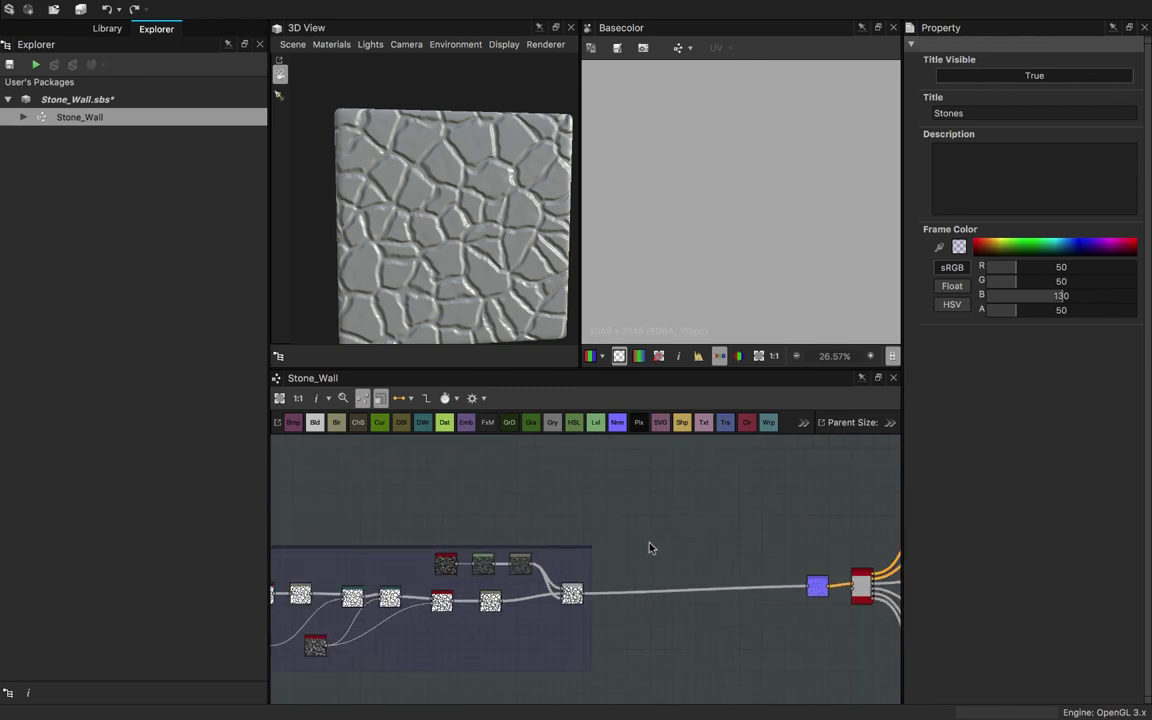
scroll(650, 545, "down", 3)
middle_click_drag(638, 545, 559, 556)
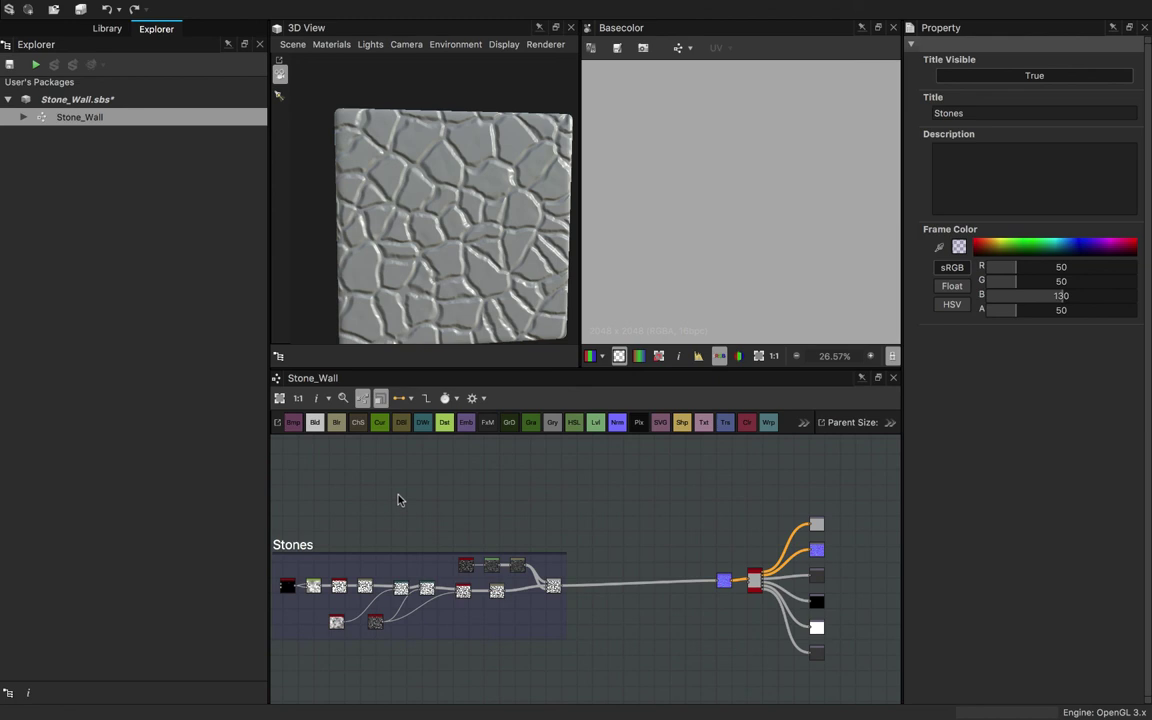
key("space")
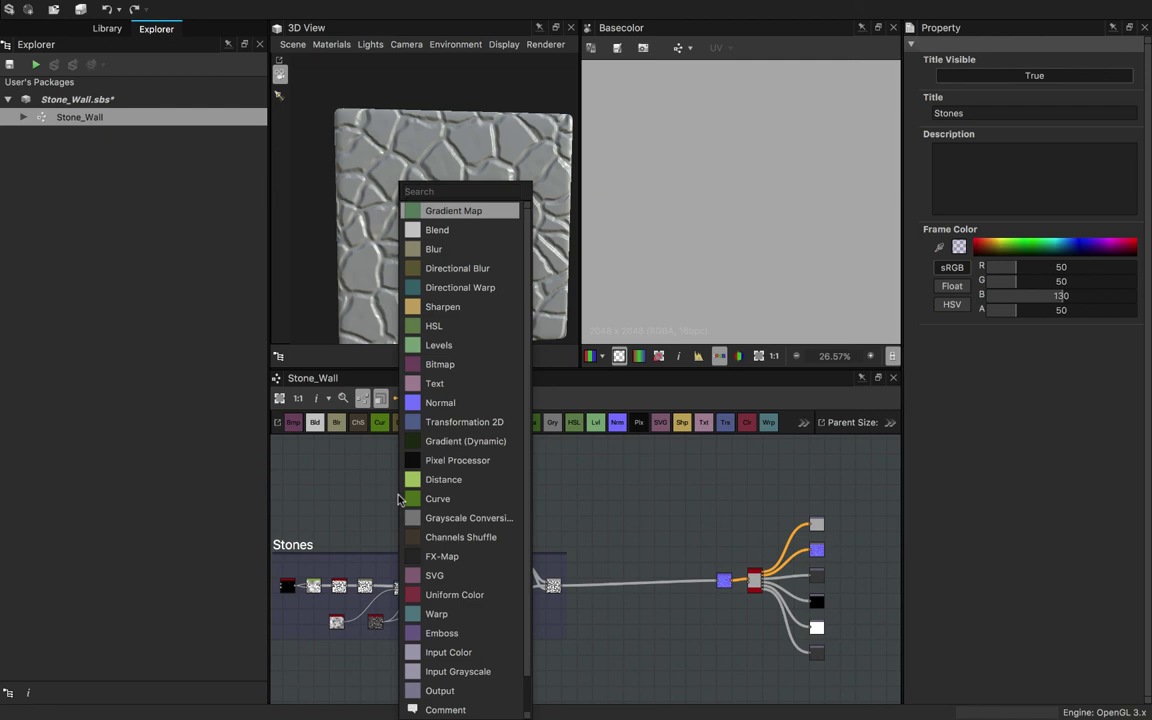
type("cr")
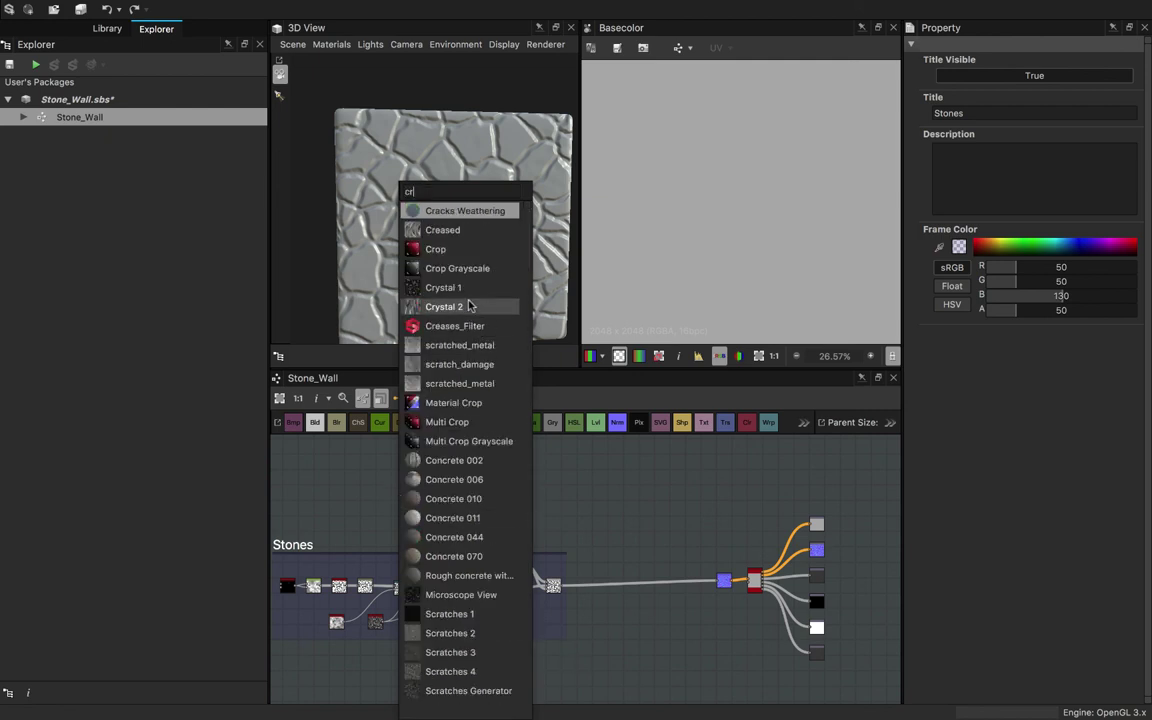
left_click(467, 293)
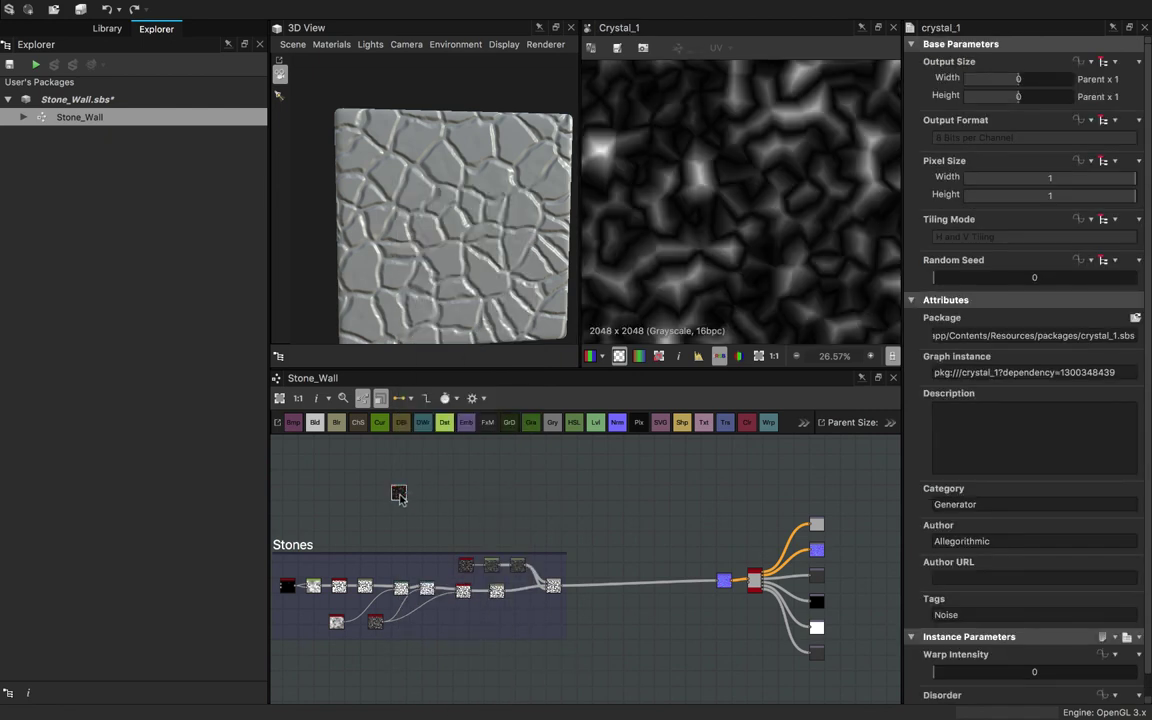
left_click_drag(400, 490, 423, 490)
- Try a Warp Intensity of 56.13 on the Crystal 1 node
scroll(753, 233, "up", 5)
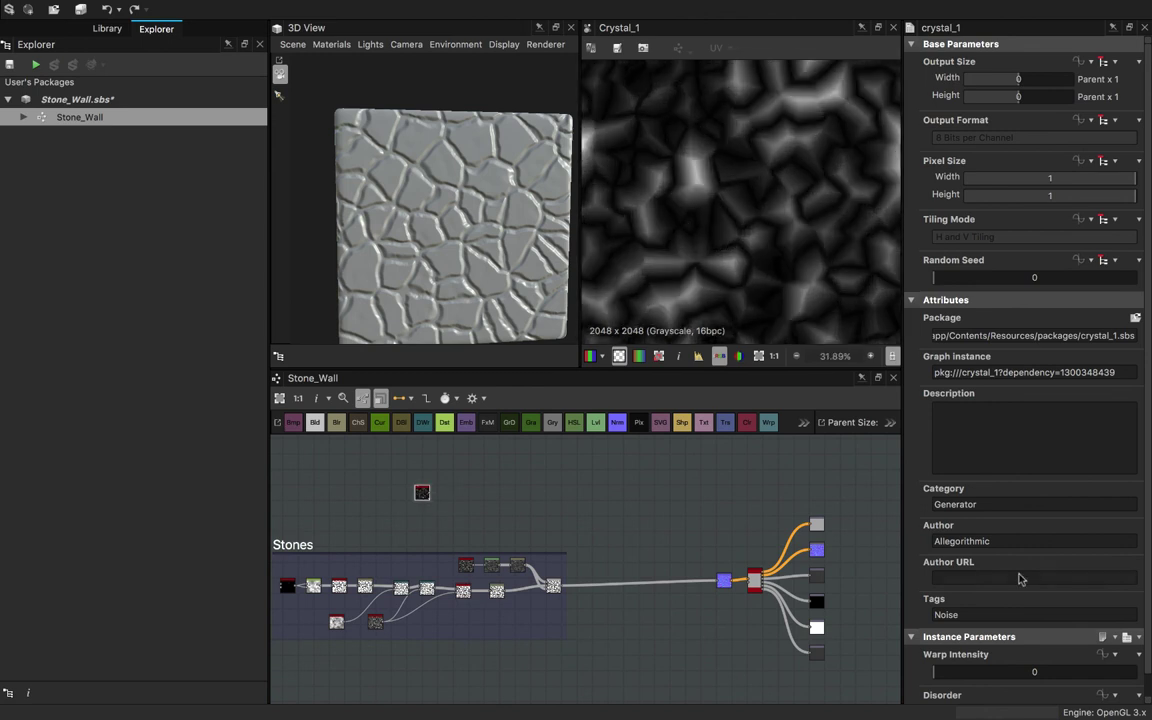
scroll(1020, 579, "down", 1)
left_click_drag(935, 651, 1046, 650)
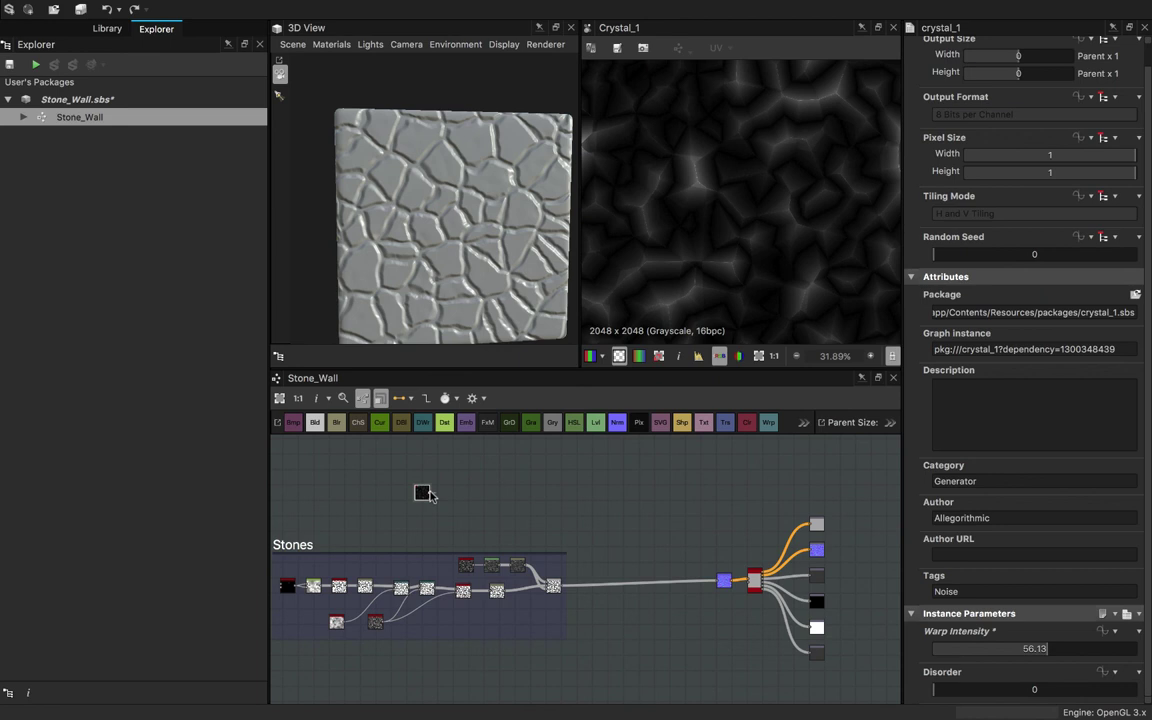
- Connect the Crystal 1 node to the Normal node in place of the stones and inspect its relief on the cube
left_click_drag(427, 495, 716, 581)
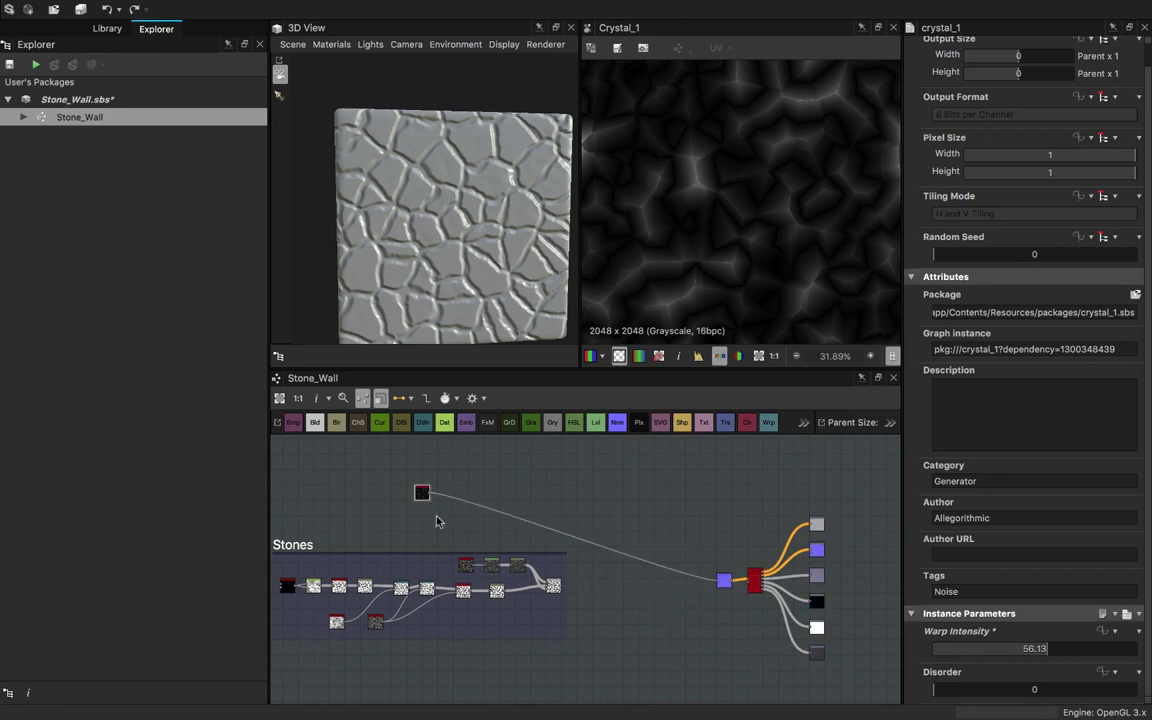
left_click_drag(436, 206, 463, 235)
scroll(451, 236, "up", 2)
scroll(476, 220, "up", 3)
scroll(463, 235, "up", 5)
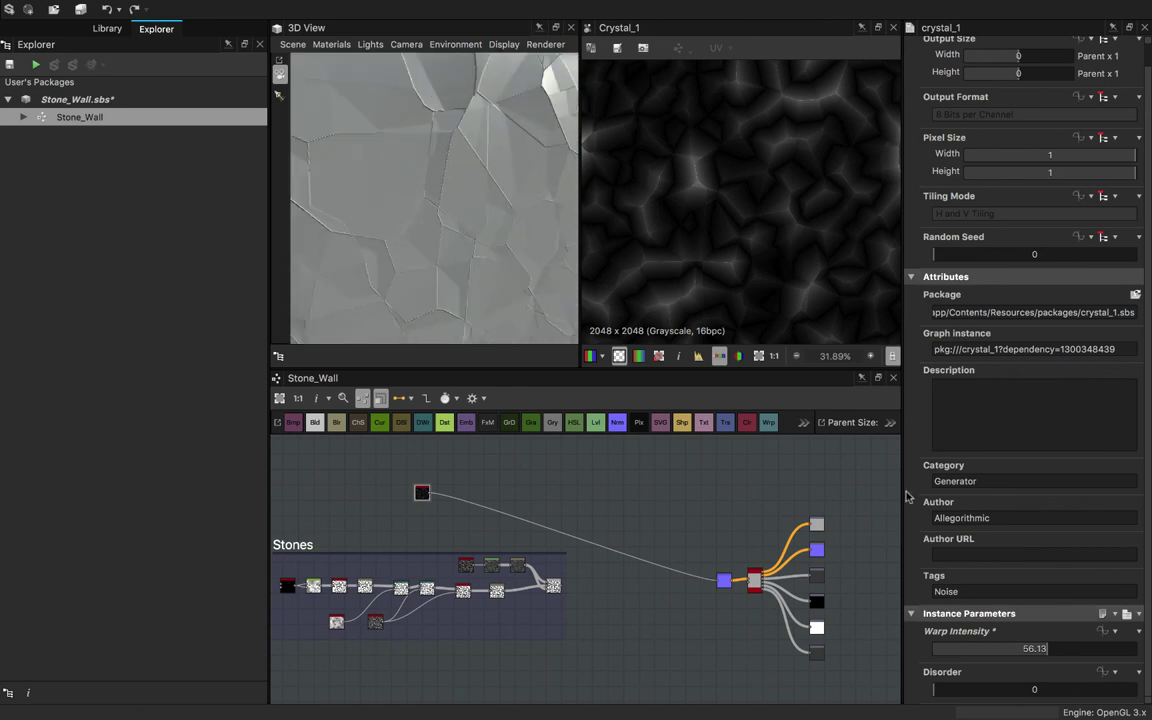
- Set the Crystal 1 node's Warp Intensity to 14.62 and Disorder to 27.27, checking the relief on the cube
left_click_drag(1033, 648, 874, 653)
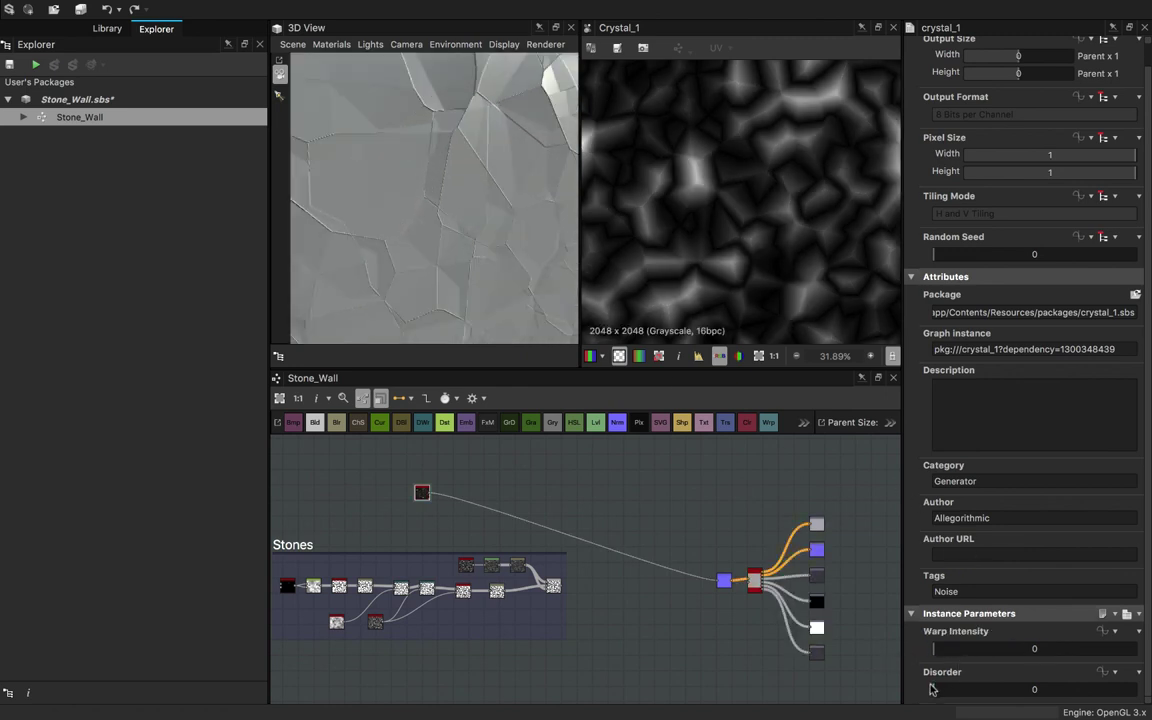
left_click_drag(934, 688, 963, 649)
left_click_drag(938, 694, 986, 692)
scroll(440, 250, "down", 10)
left_click_drag(440, 250, 491, 388)
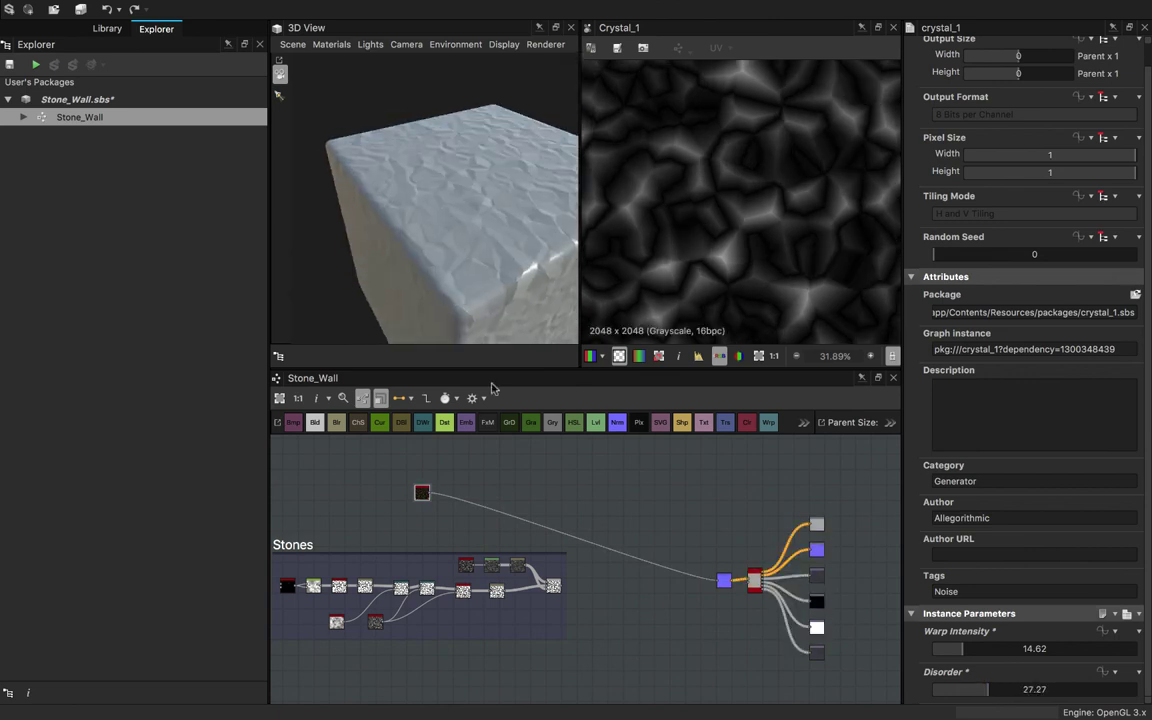
left_click_drag(450, 294, 450, 300)
scroll(467, 287, "up", 4)
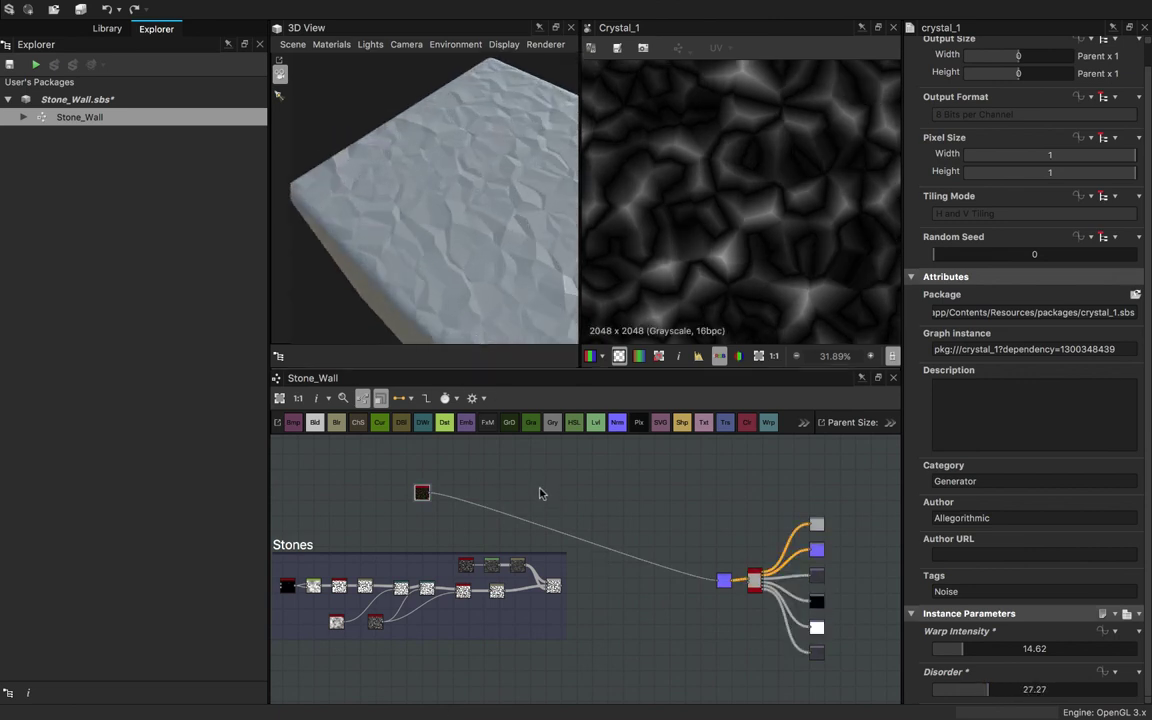
- Insert a Levels node between Crystal 1 and Normal and invert its full output range
left_click_drag(545, 467, 573, 534)
left_click_drag(932, 505, 1010, 506)
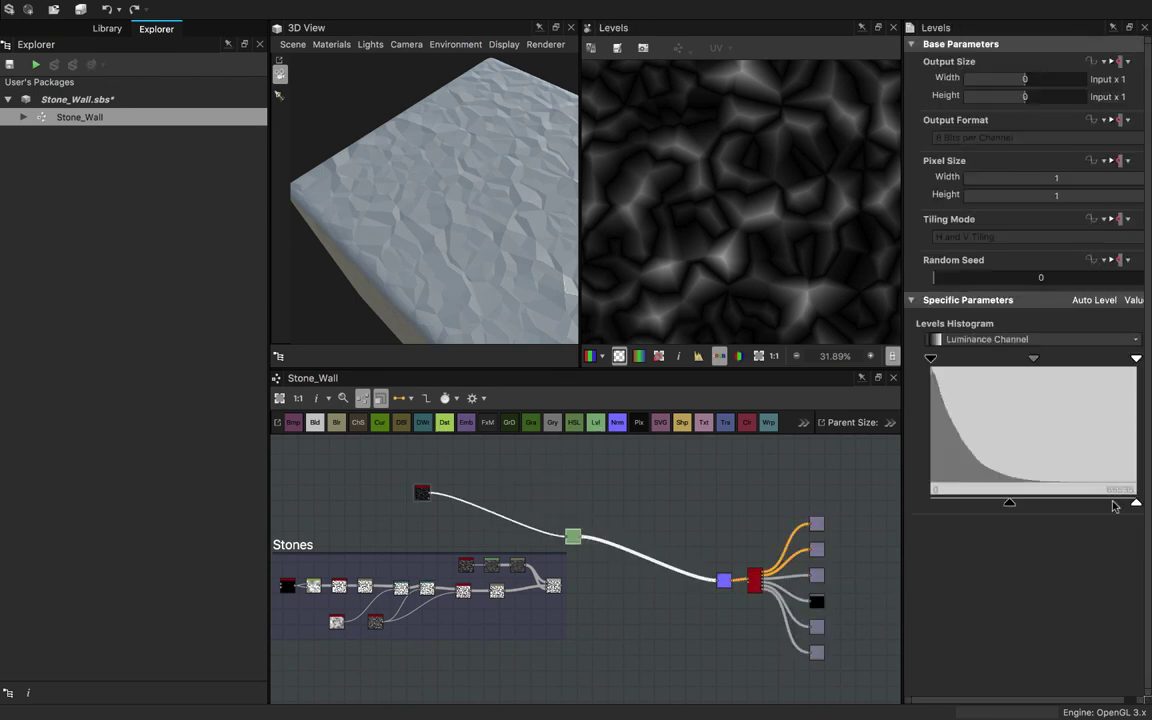
left_click_drag(1136, 505, 930, 506)
left_click_drag(1014, 505, 1144, 513)
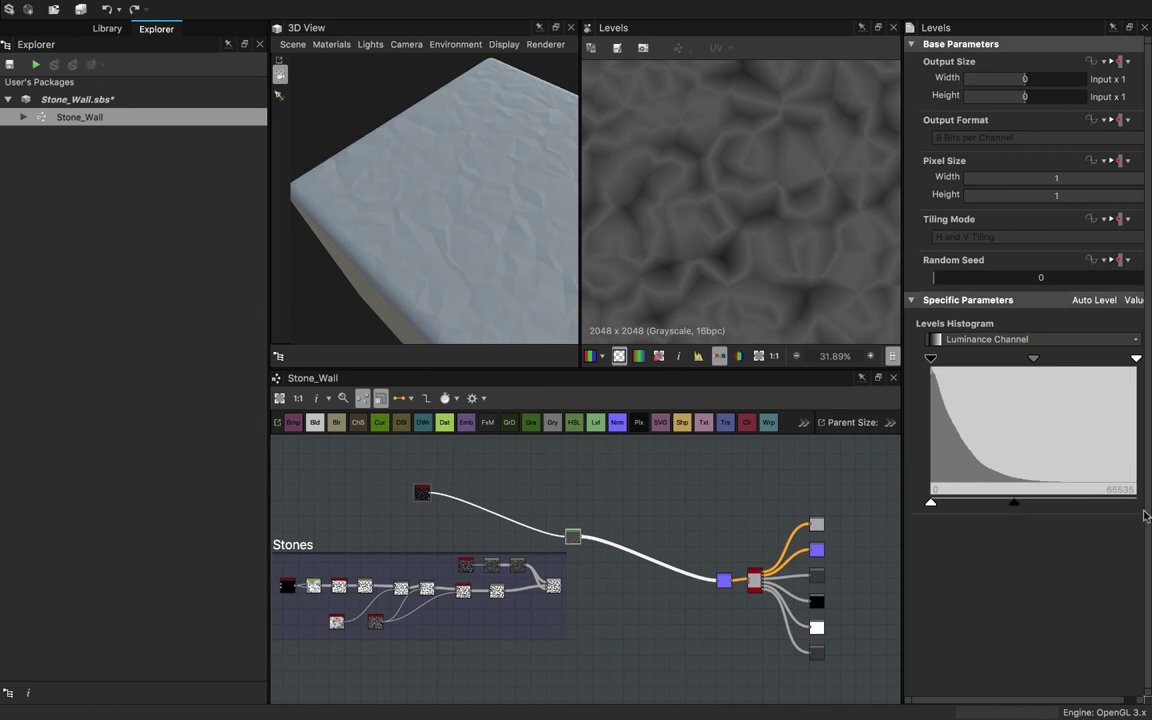
scroll(485, 281, "up", 5)
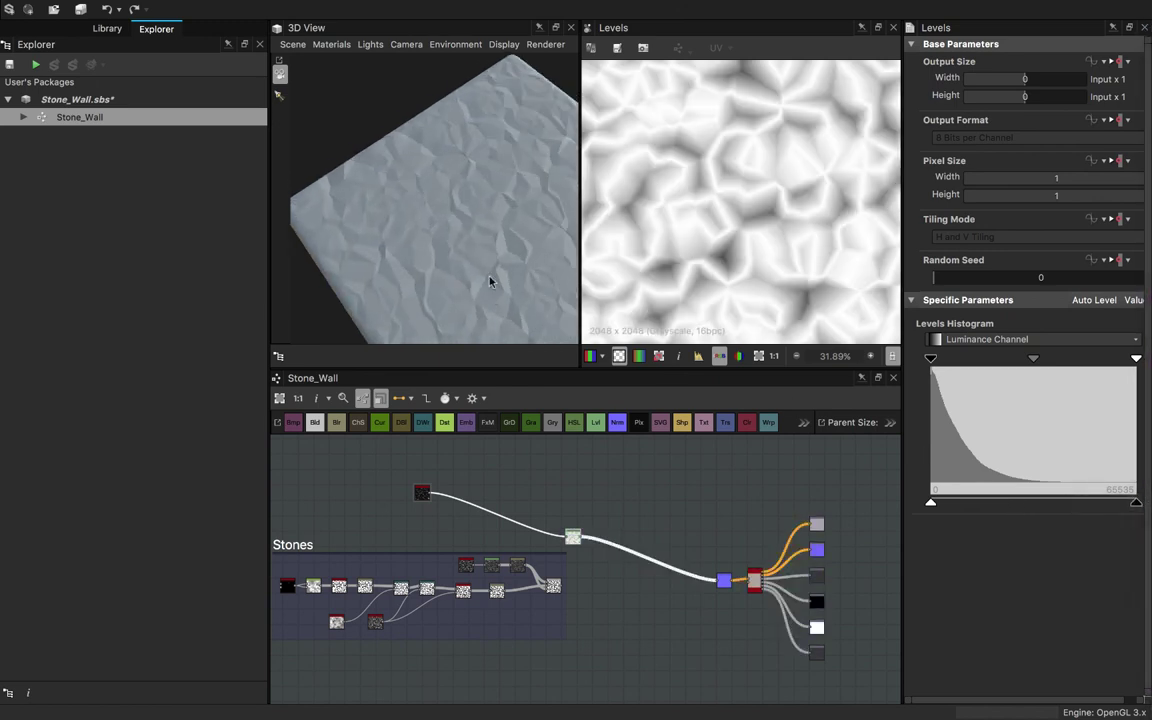
left_click_drag(489, 281, 462, 237)
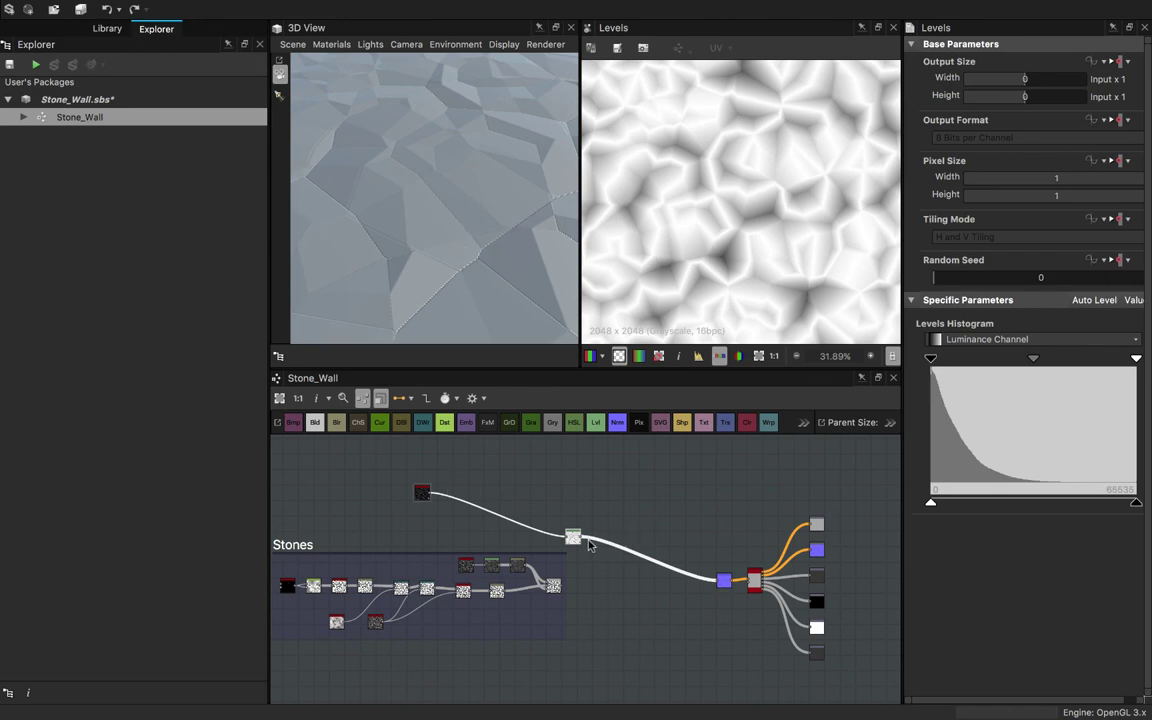
- Try a higher input black point on the Levels node and inspect the sparser chips on the cube
left_click_drag(932, 358, 965, 364)
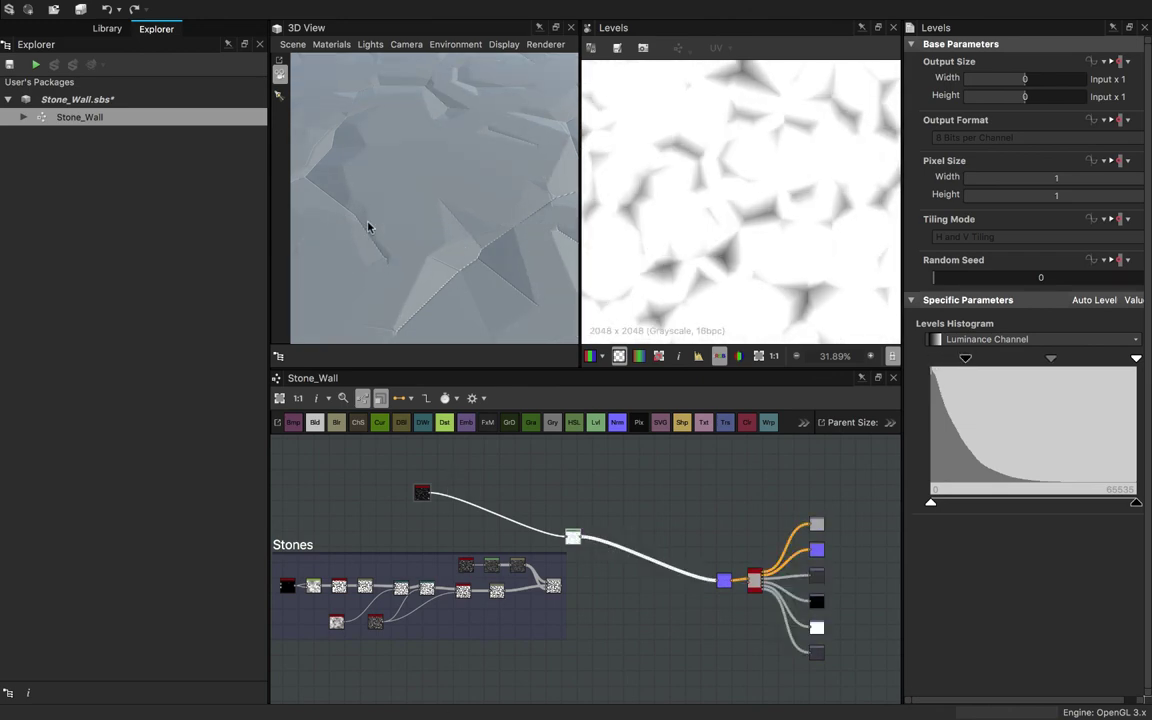
left_click_drag(367, 227, 431, 276)
left_click_drag(495, 246, 427, 161)
scroll(422, 187, "down", 4)
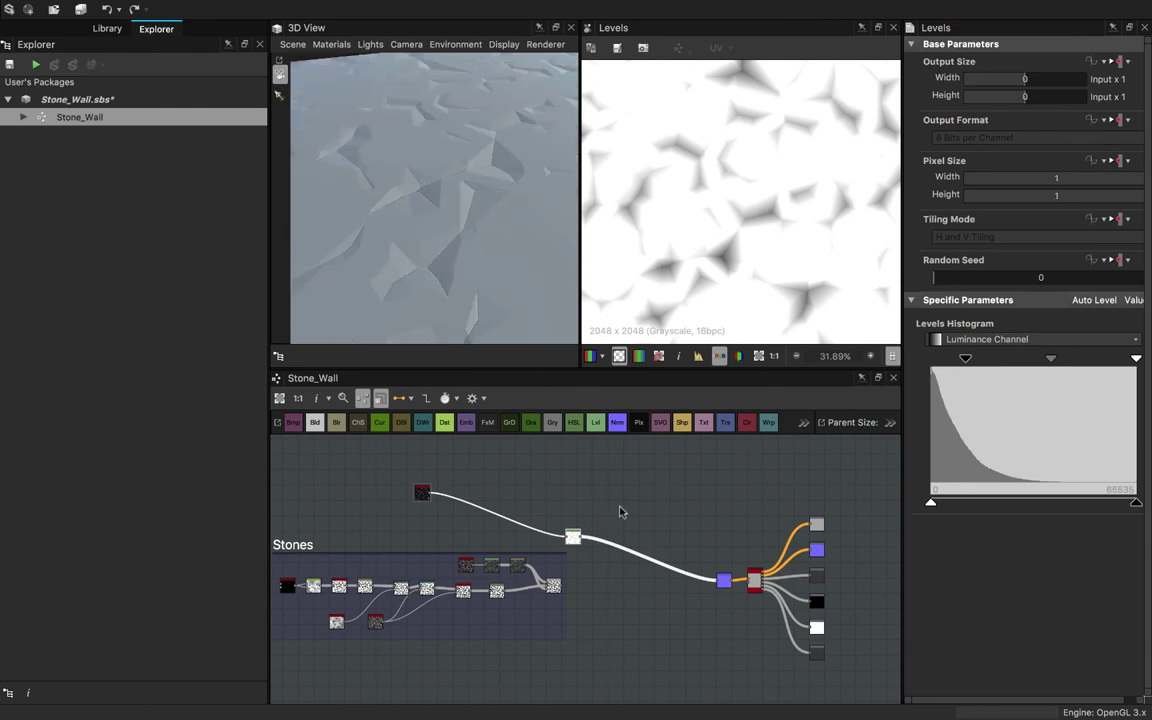
- Reconnect the final Blend node of the Stones frame to the Normal node and move the Levels node nearer Crystal 1
left_click_drag(562, 586, 718, 581)
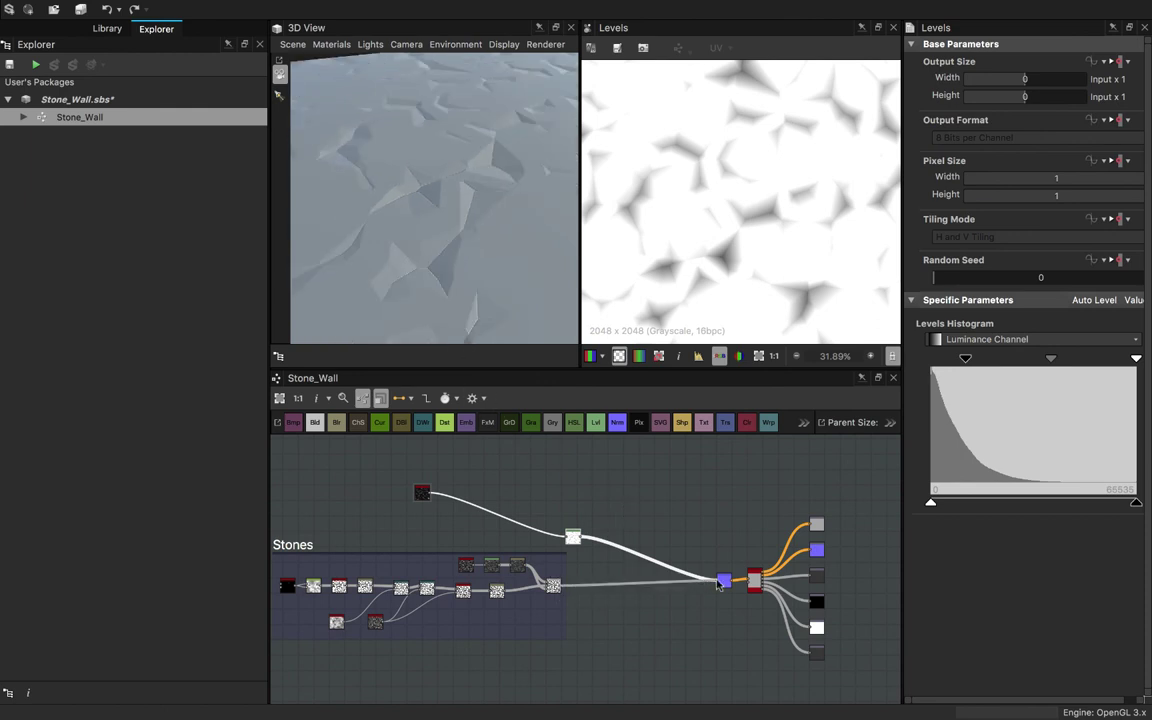
left_click_drag(576, 539, 500, 498)
left_click_drag(450, 204, 440, 312)
- Bring the Levels input black point back close to the minimum and lower the input white point to increase contrast
left_click_drag(964, 360, 931, 360)
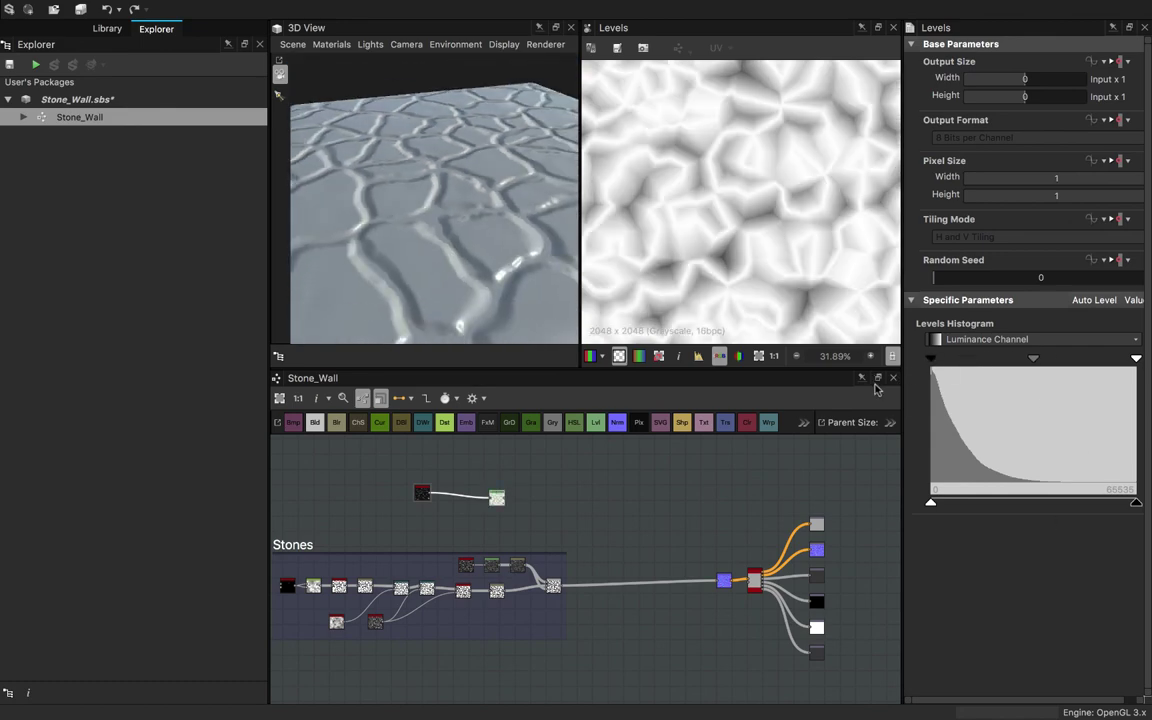
left_click_drag(1136, 360, 1061, 374)
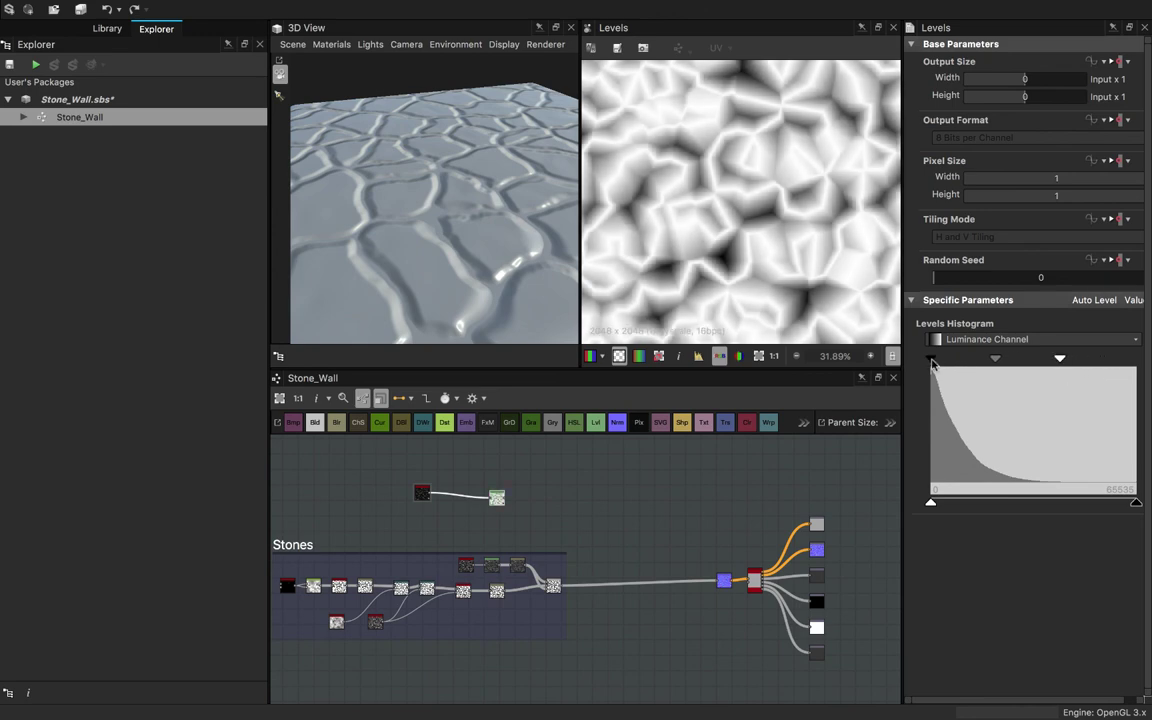
mouse_move(932, 363)
left_mouse_down()
mouse_move(950, 364)
mouse_move(934, 367)
left_mouse_up()
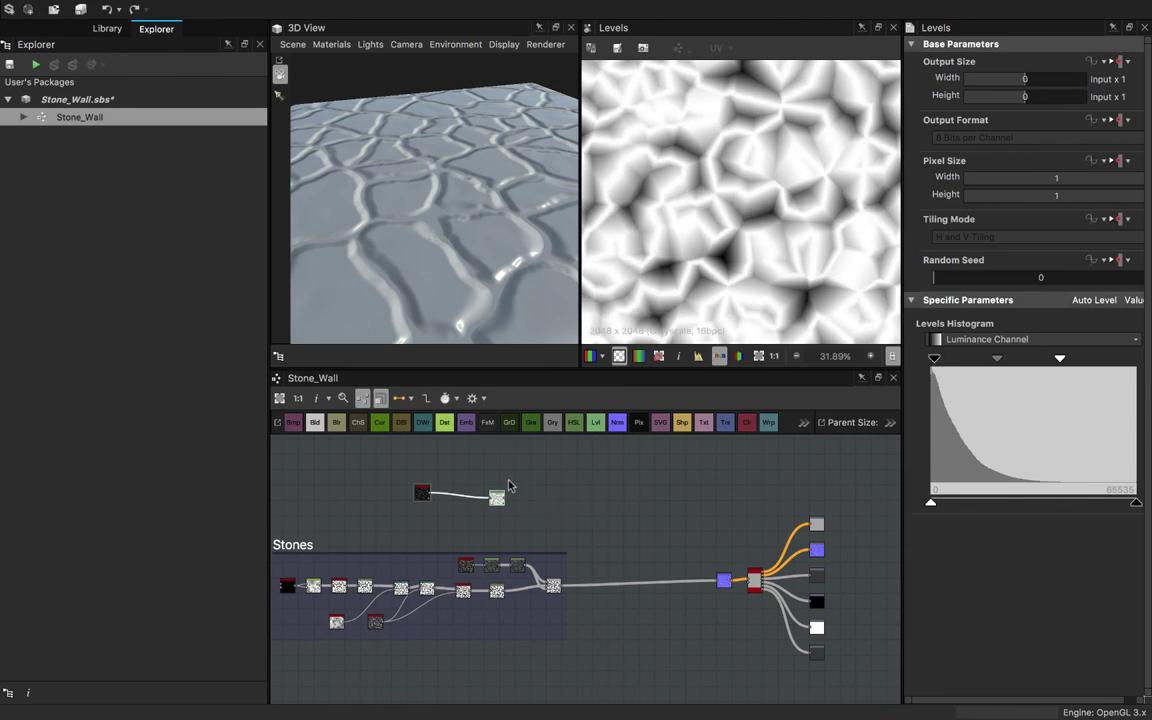
- Move the Crystal 1 and Levels nodes together to just above the Blend node at the end of the Stones frame
left_click_drag(430, 503, 505, 509)
left_click_drag(496, 500, 541, 528)
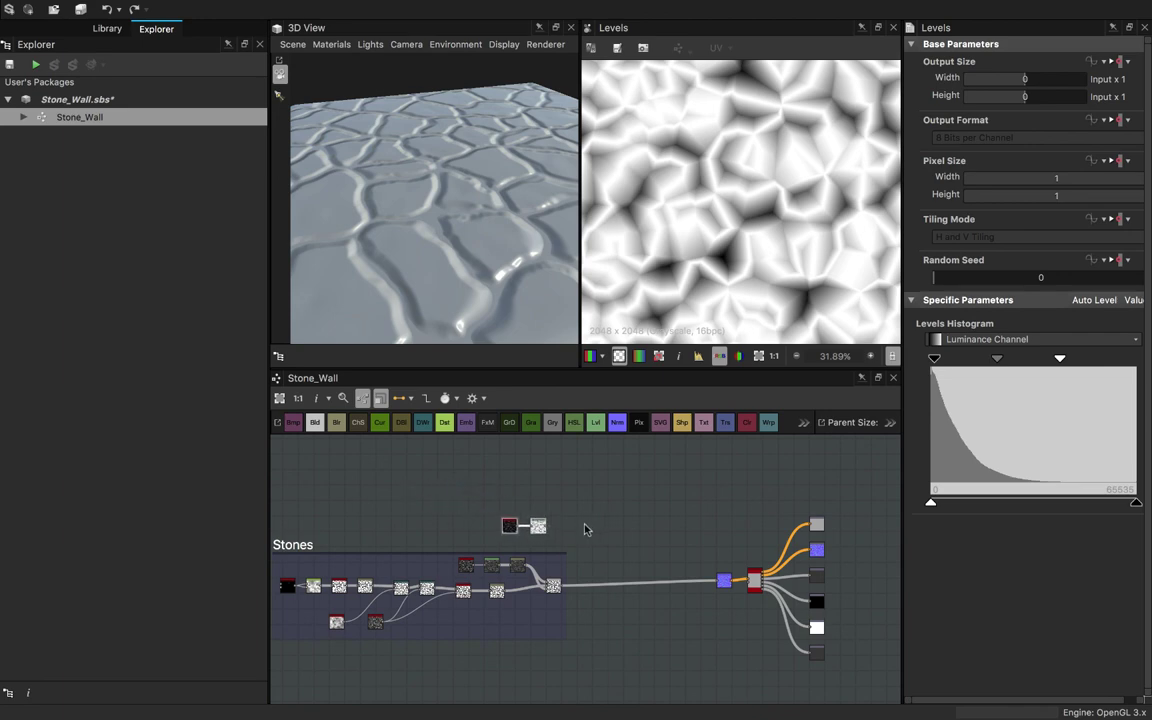
scroll(460, 236, "down", 3)
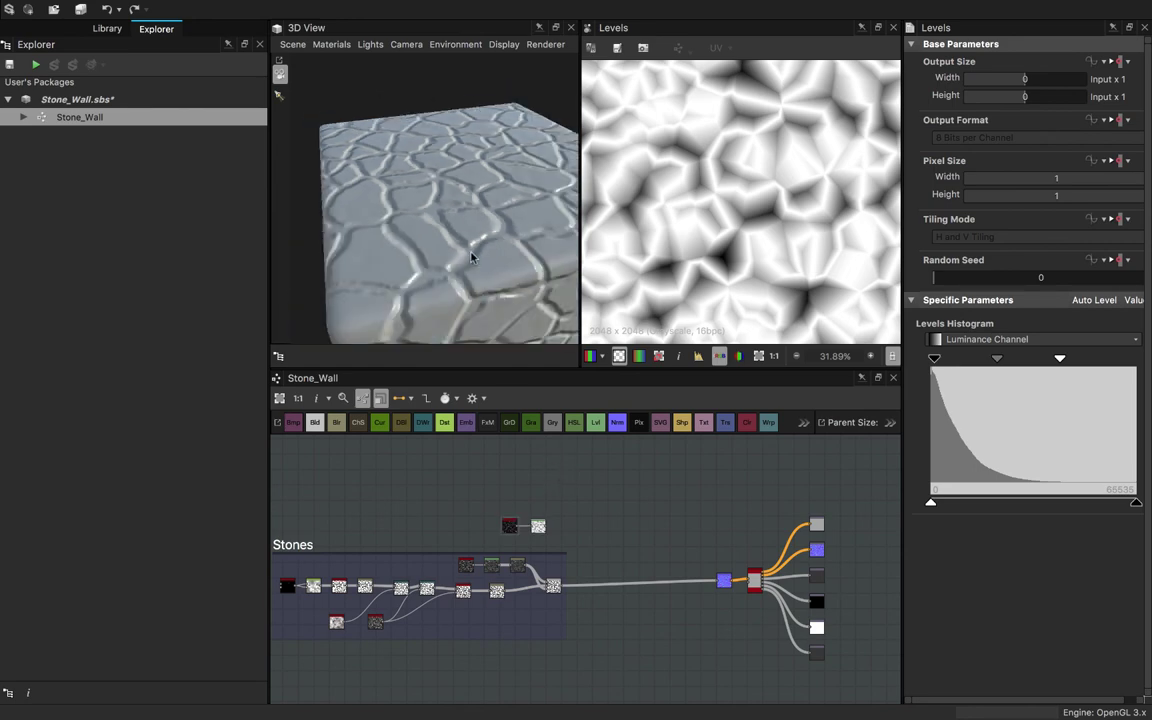
left_click_drag(473, 251, 476, 206)
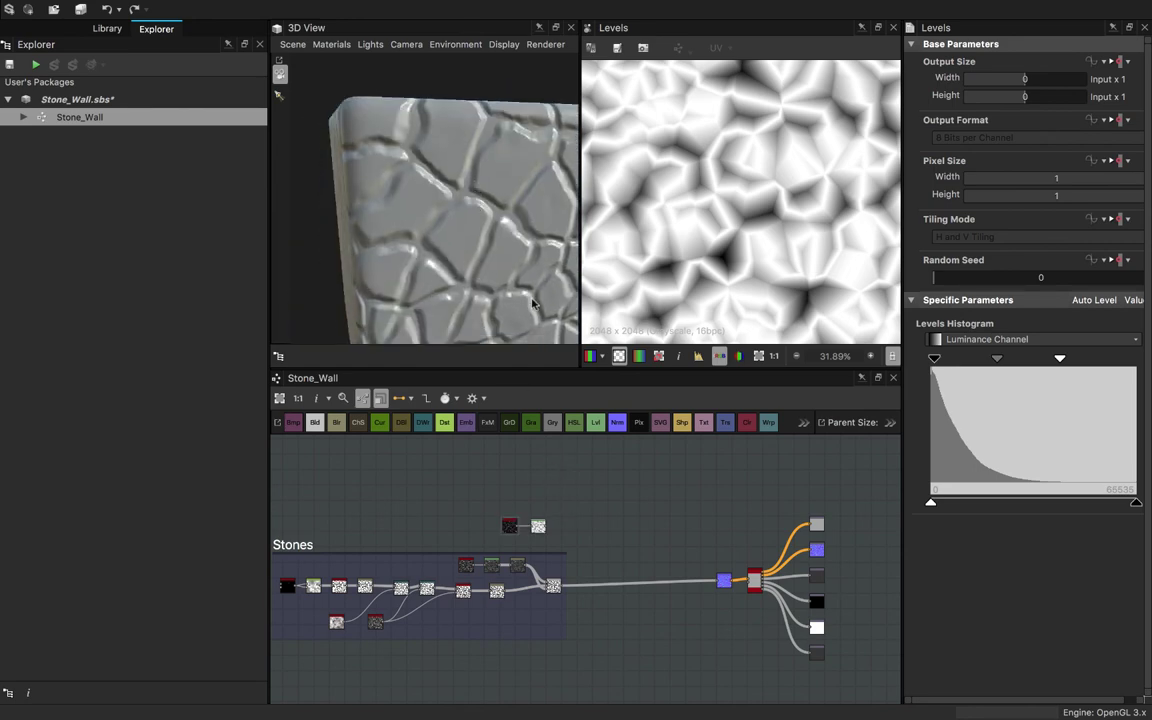
left_click_drag(503, 290, 512, 303)
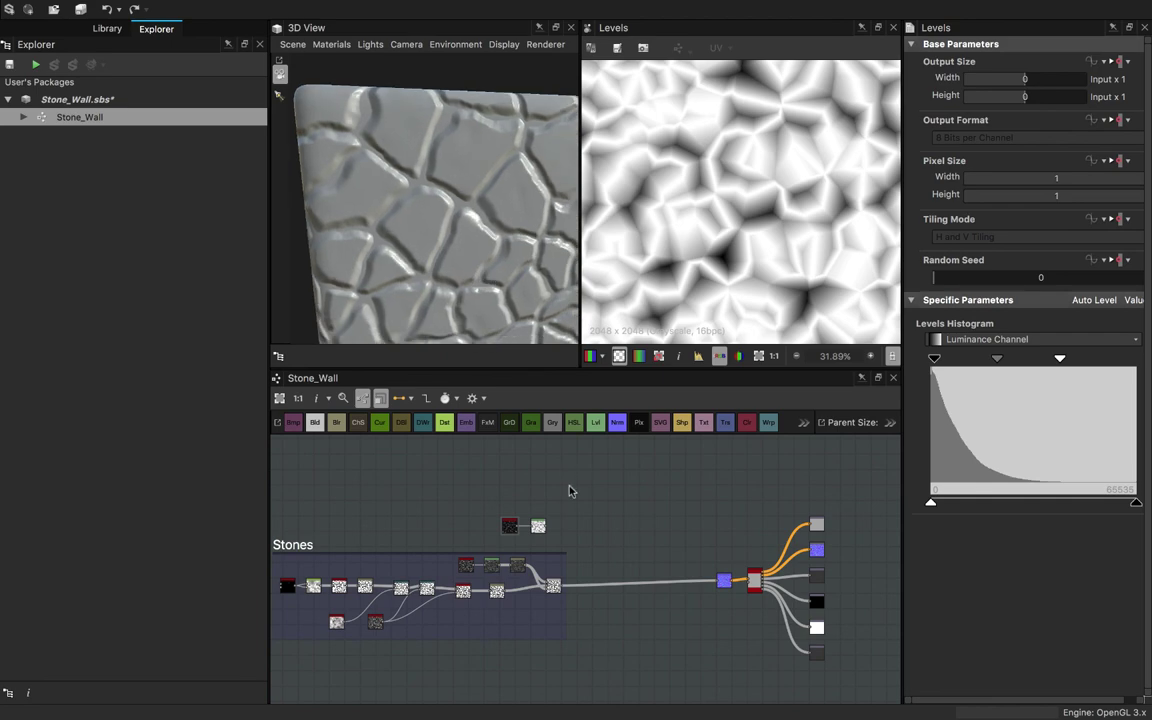
left_click_drag(539, 526, 581, 540)
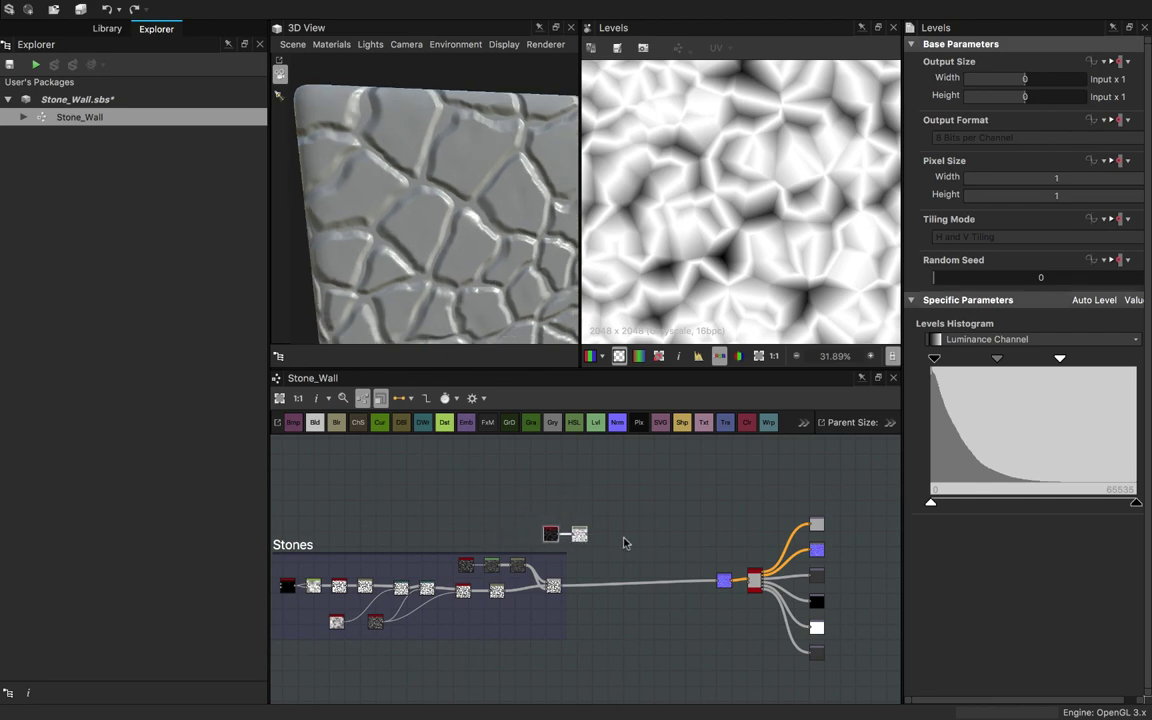
- Add a Blend node to the graph just beyond the Levels node, outside the Stones frame
scroll(624, 543, "up", 8)
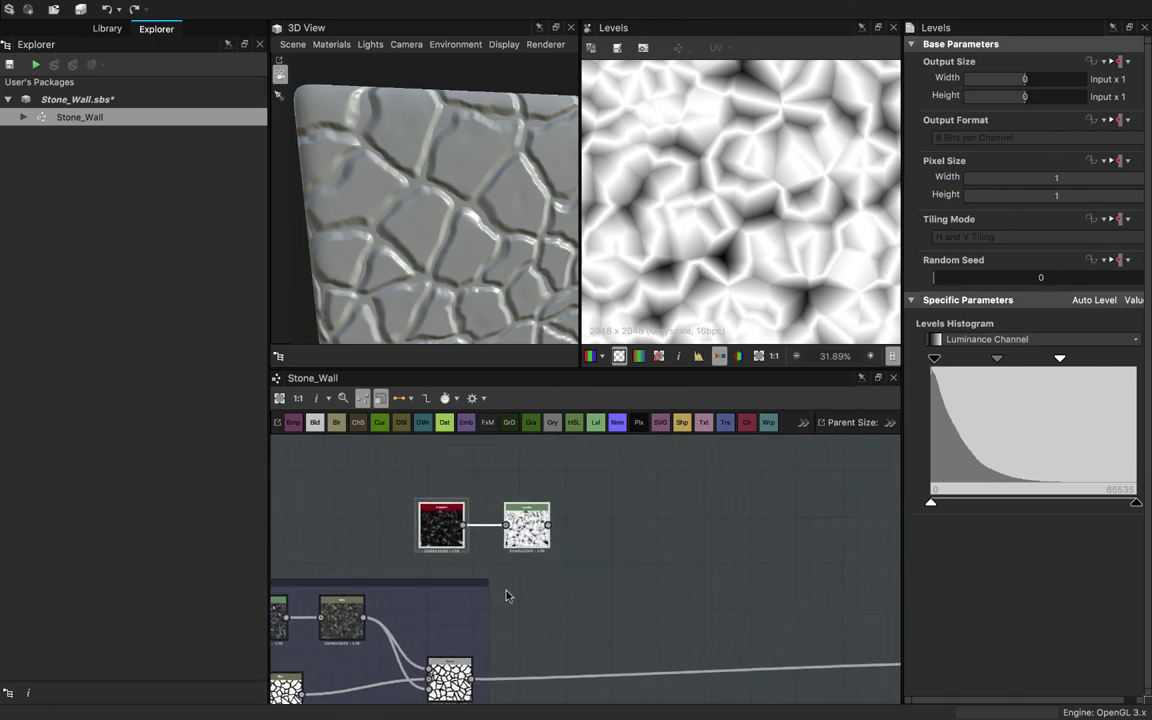
left_click(531, 610)
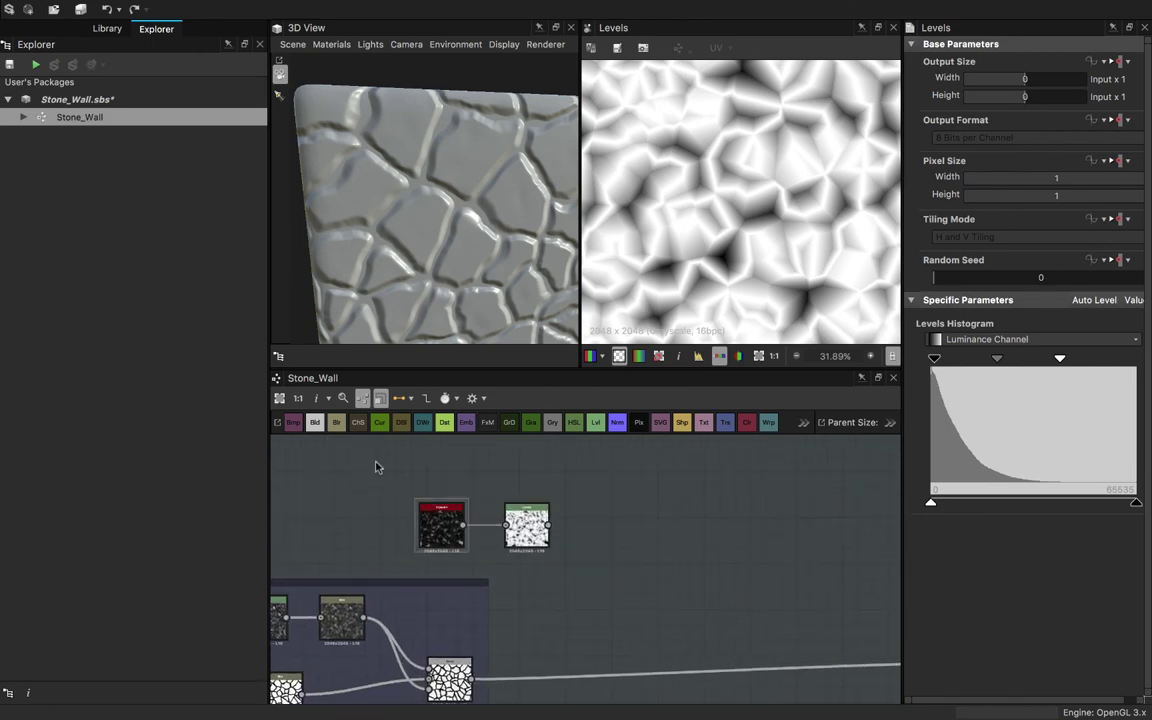
left_click(315, 422)
left_click_drag(595, 580, 665, 590)
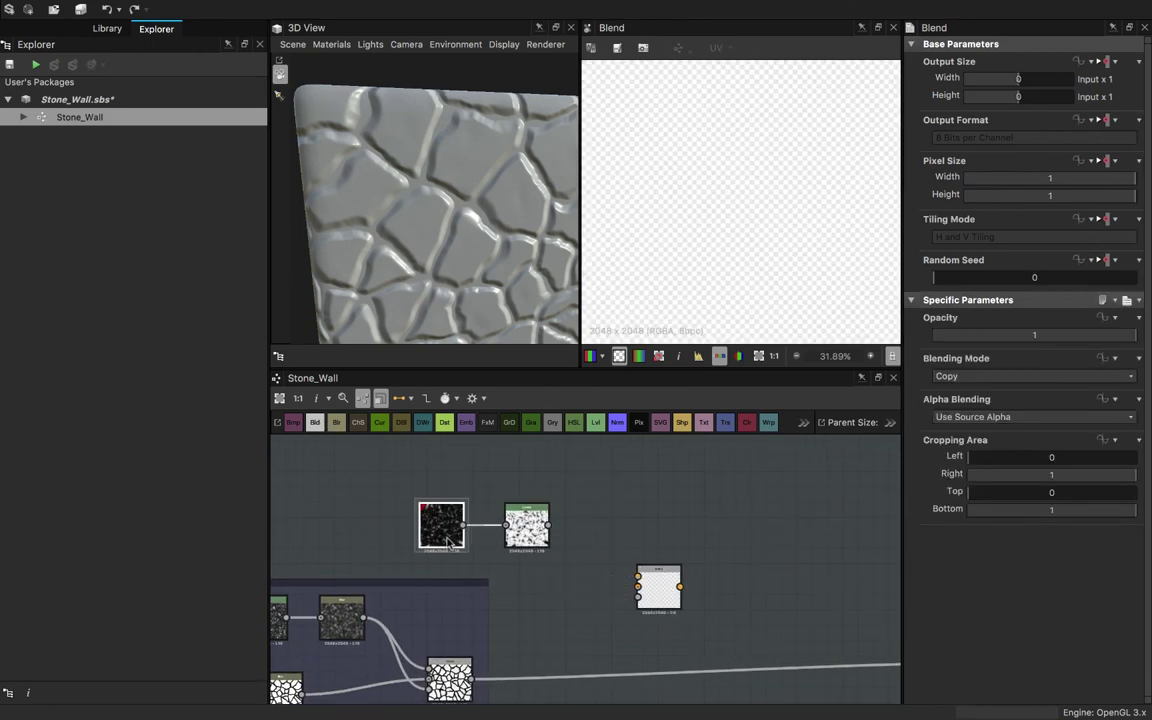
- Connect the Levels node to the new Blend's foreground and the Stones frame's final Blend to its background, viewing its output
double_click(447, 540)
scroll(975, 660, "down", 1)
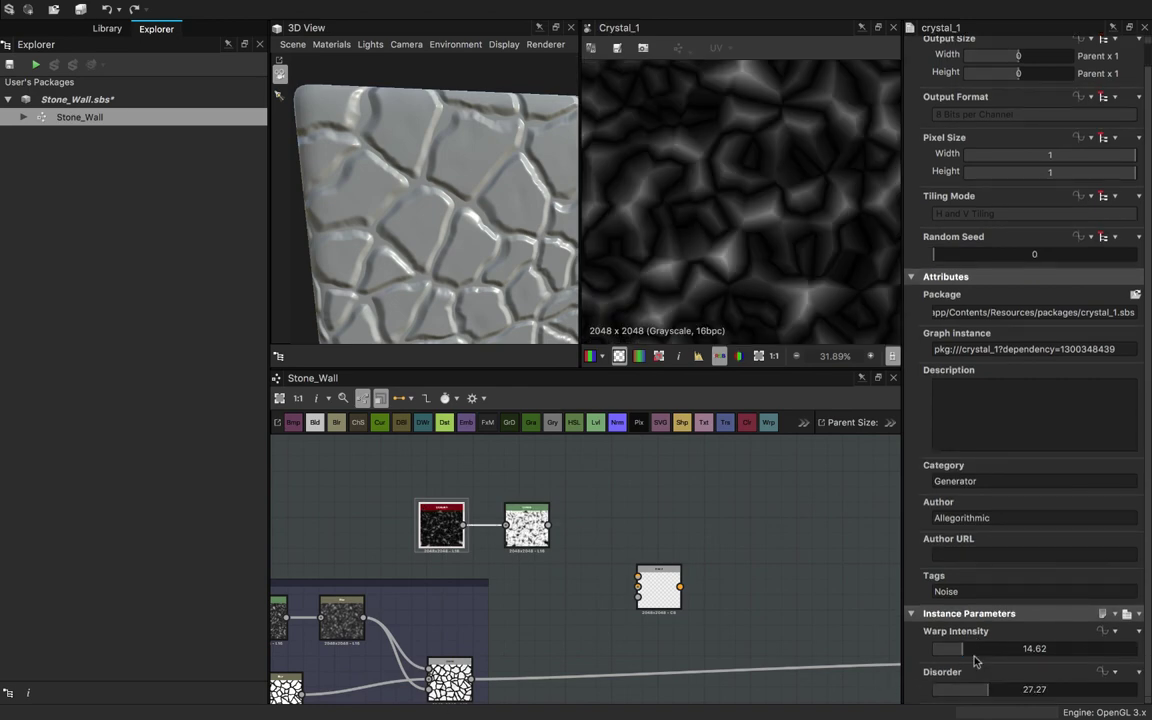
double_click(513, 521)
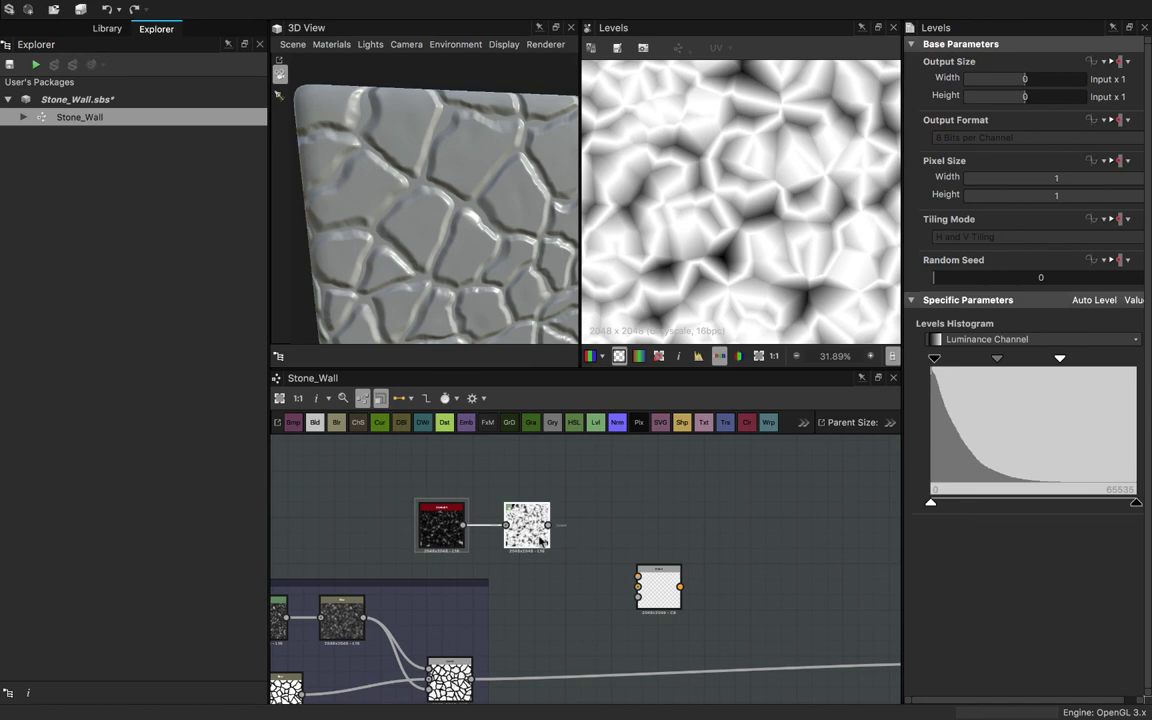
left_click_drag(549, 524, 637, 577)
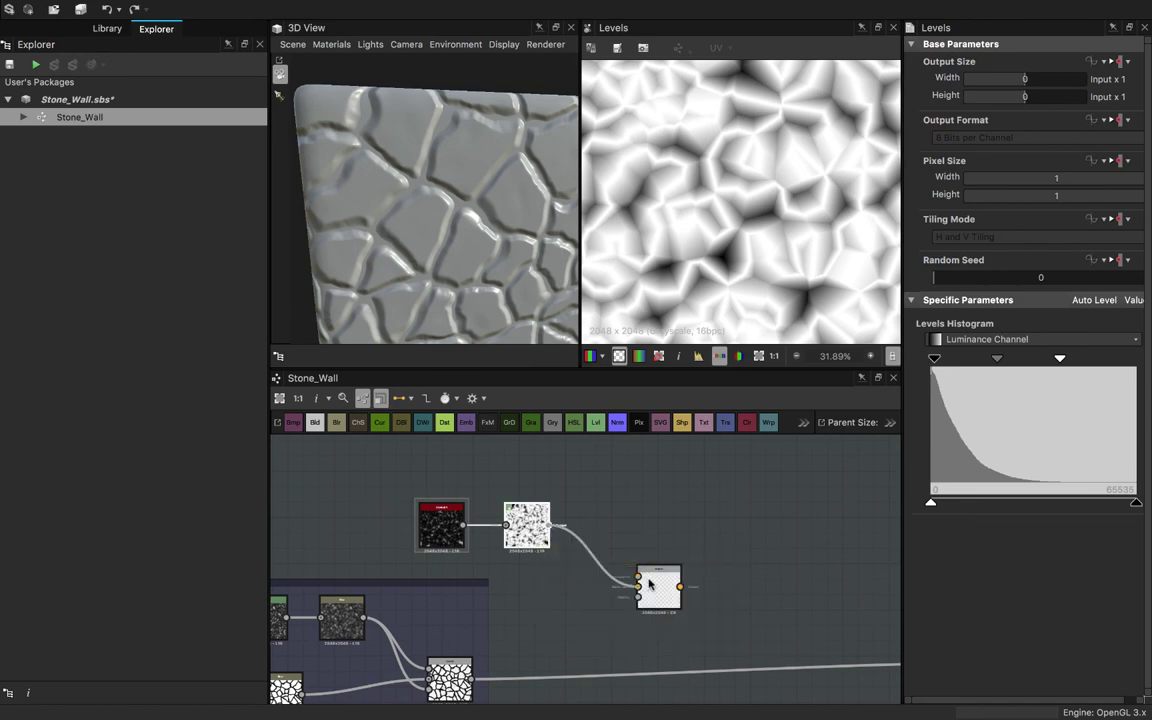
left_click_drag(581, 613, 638, 587)
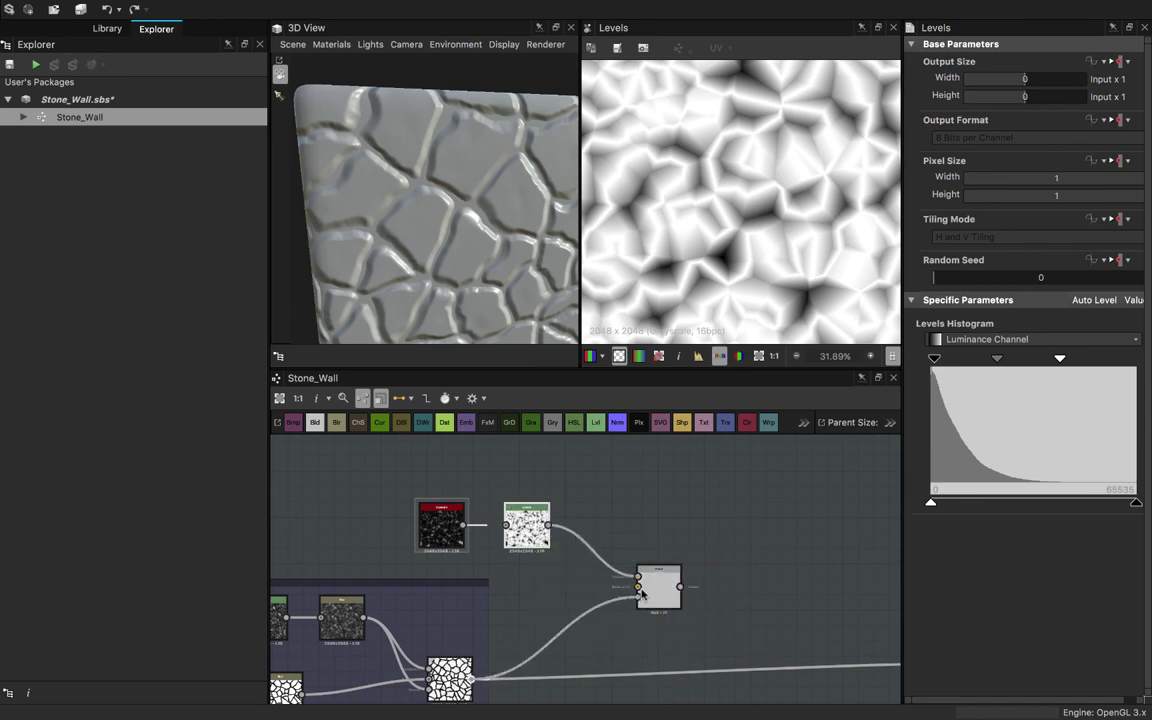
double_click(649, 584)
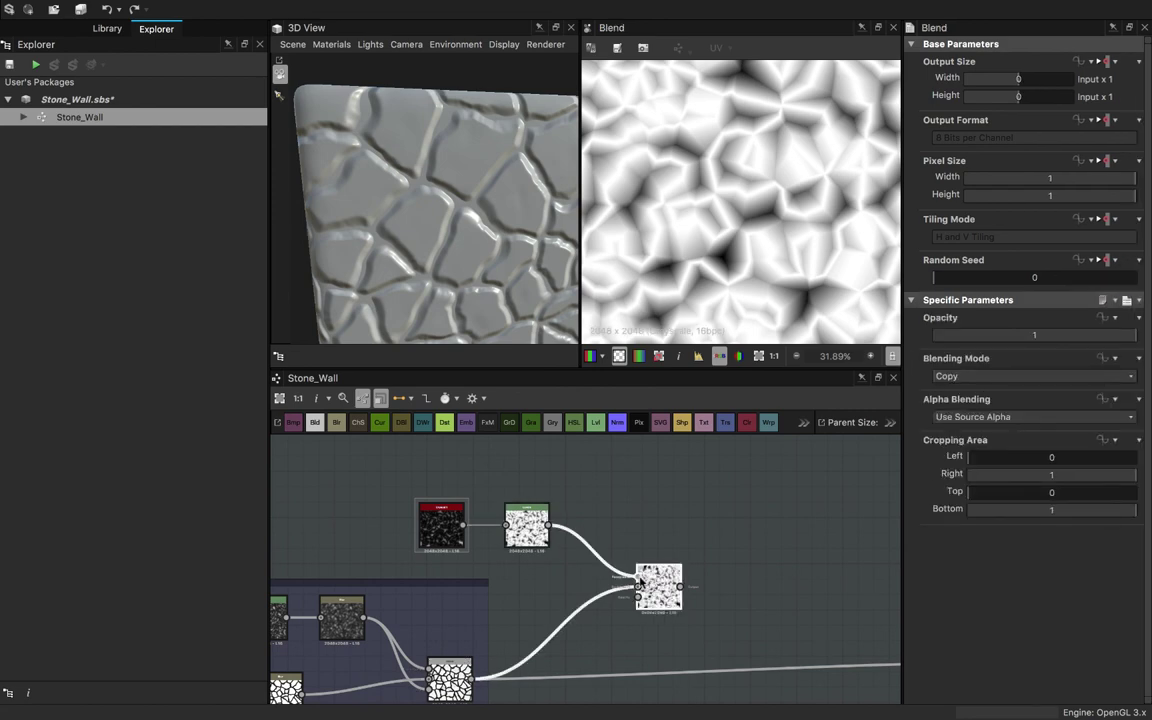
- Try the Add (Linear Dodge) blending mode on the new Blend node and vary its opacity
left_click(1036, 378)
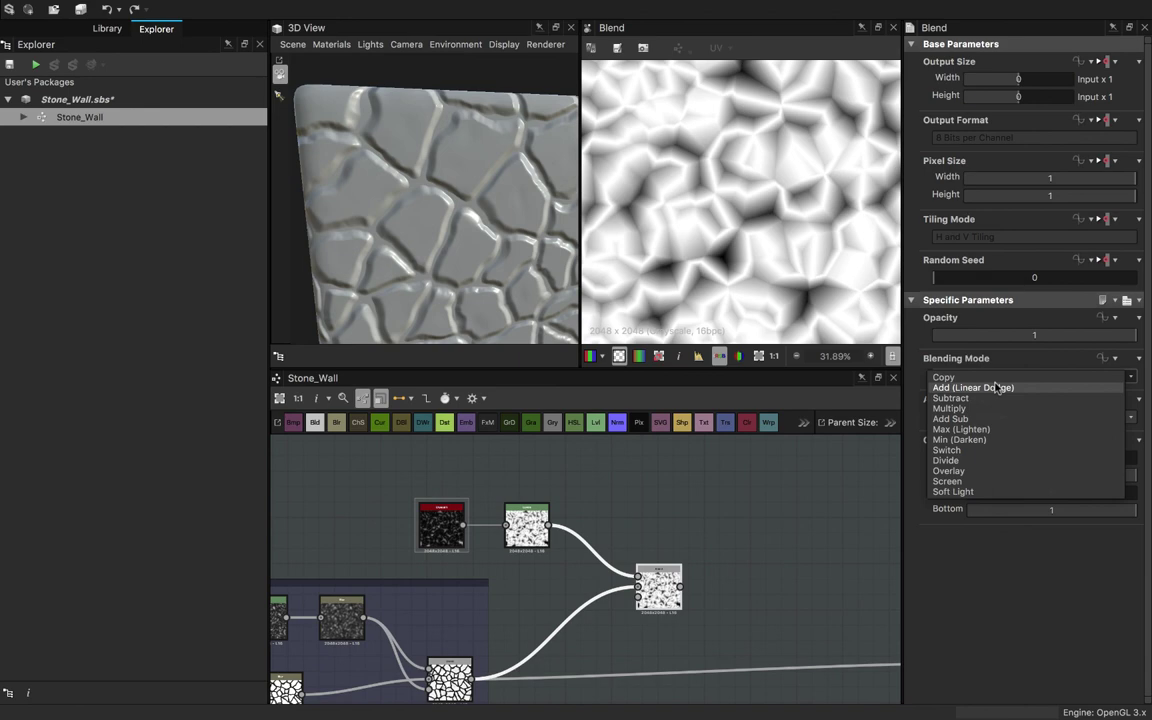
left_click(998, 388)
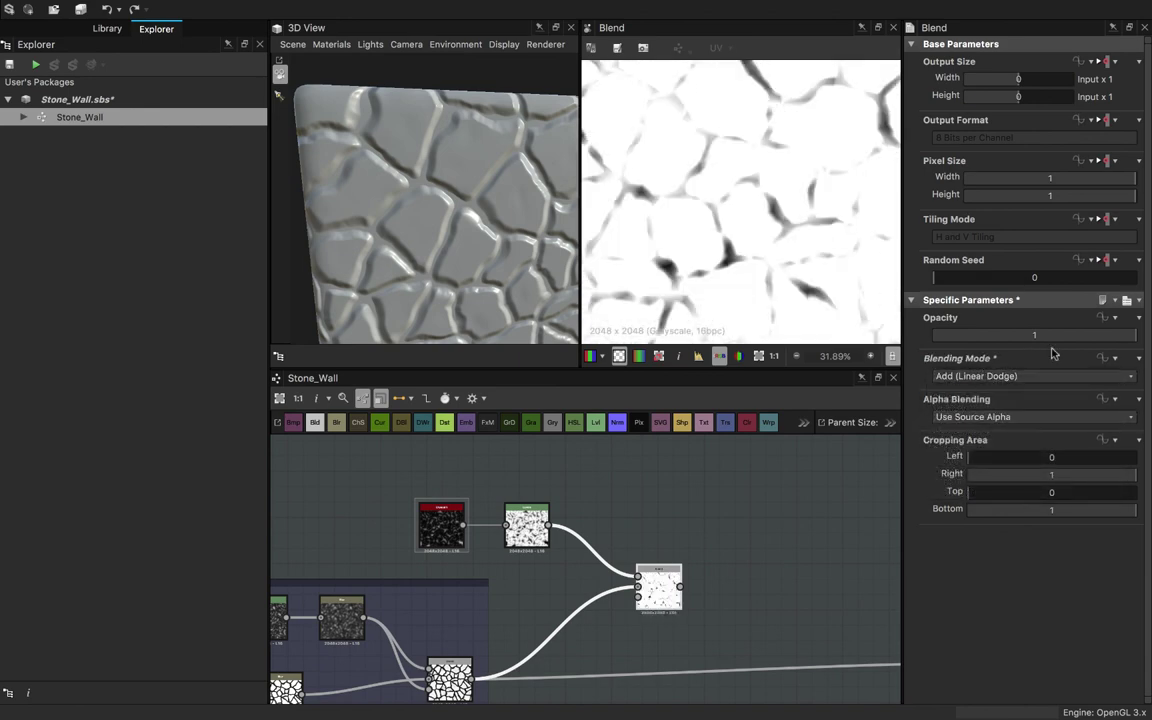
left_click_drag(1000, 335, 1140, 362)
- Set the new Blend node to Subtract mode with an opacity of 0.3
left_click(960, 377)
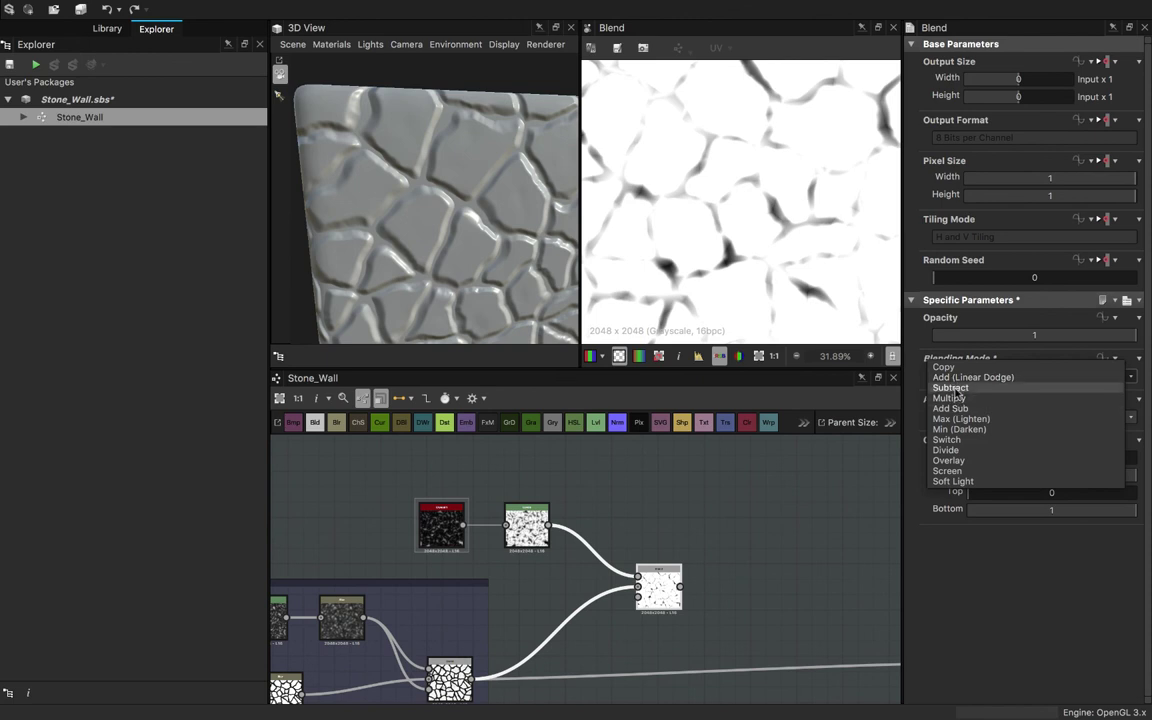
left_click(950, 388)
mouse_move(1000, 336)
left_mouse_down()
mouse_move(1045, 349)
mouse_move(975, 352)
mouse_move(994, 354)
left_mouse_up()
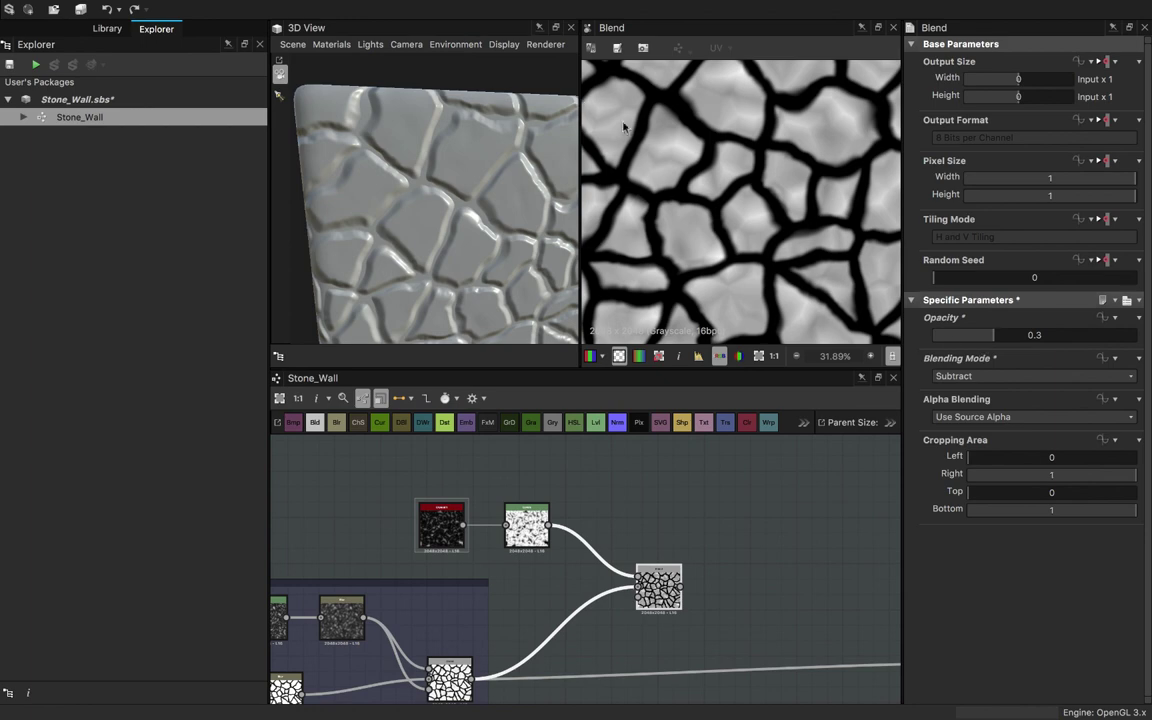
- Lower the Levels node's input white point for stronger crystal contrast, checking its effect in the Blend output
scroll(656, 167, "up", 6)
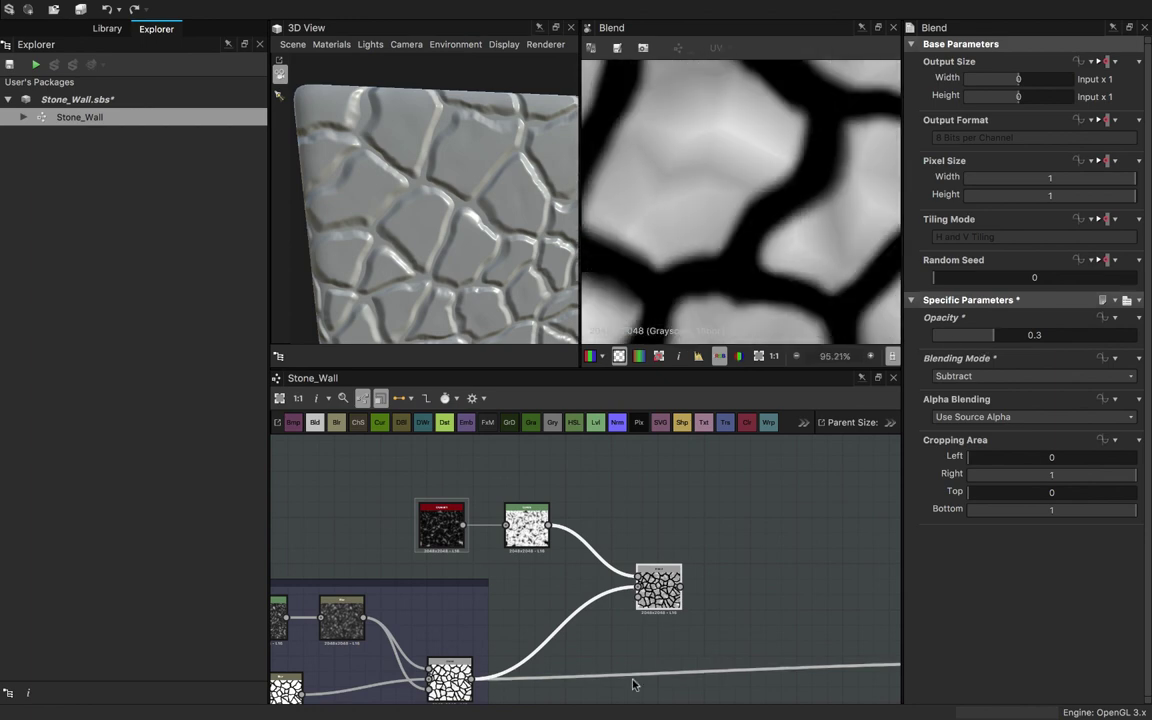
left_click(527, 525)
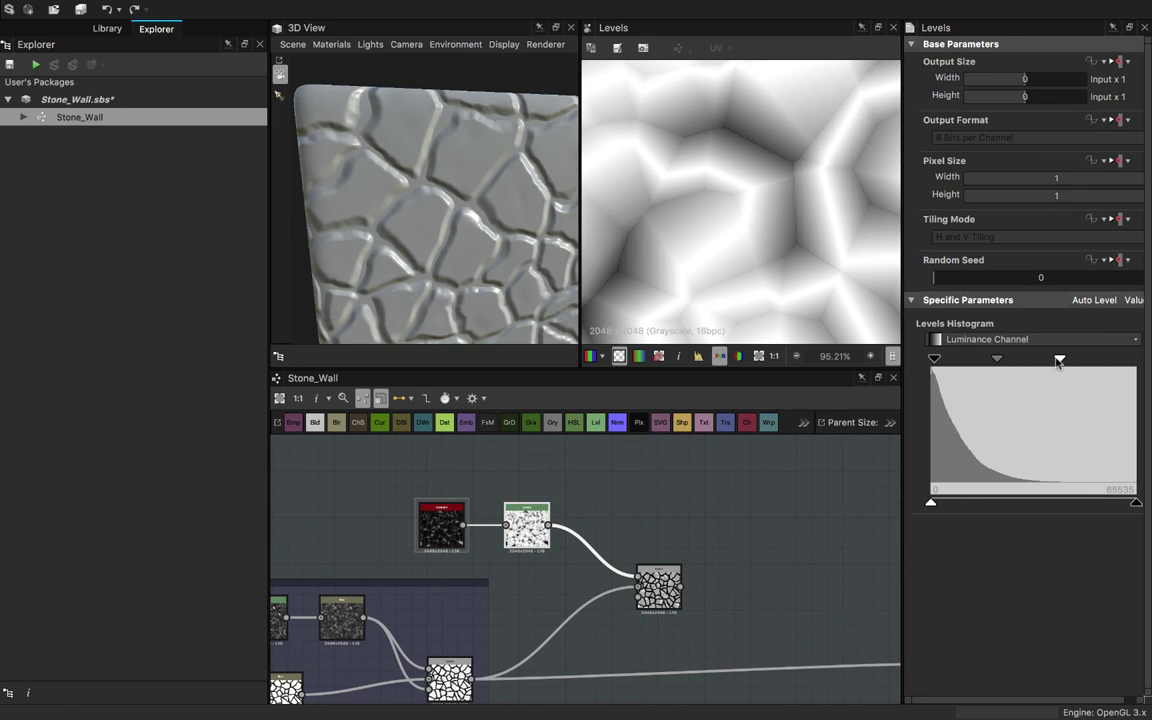
left_click_drag(1059, 362, 1013, 360)
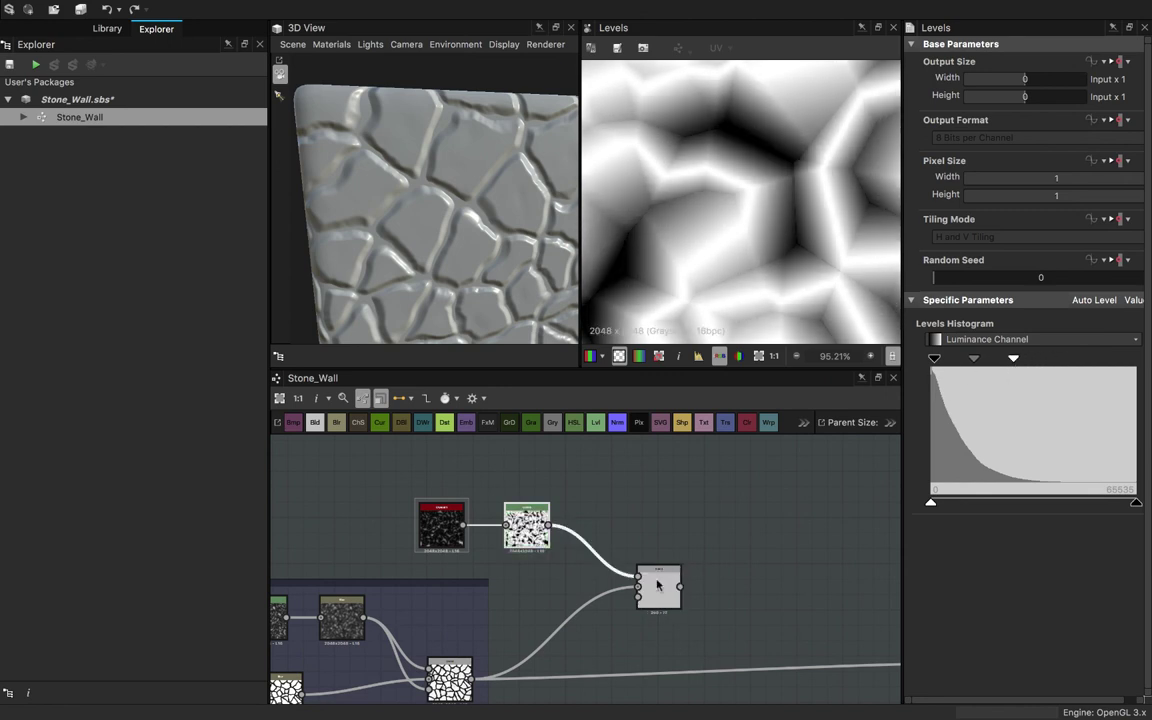
double_click(657, 585)
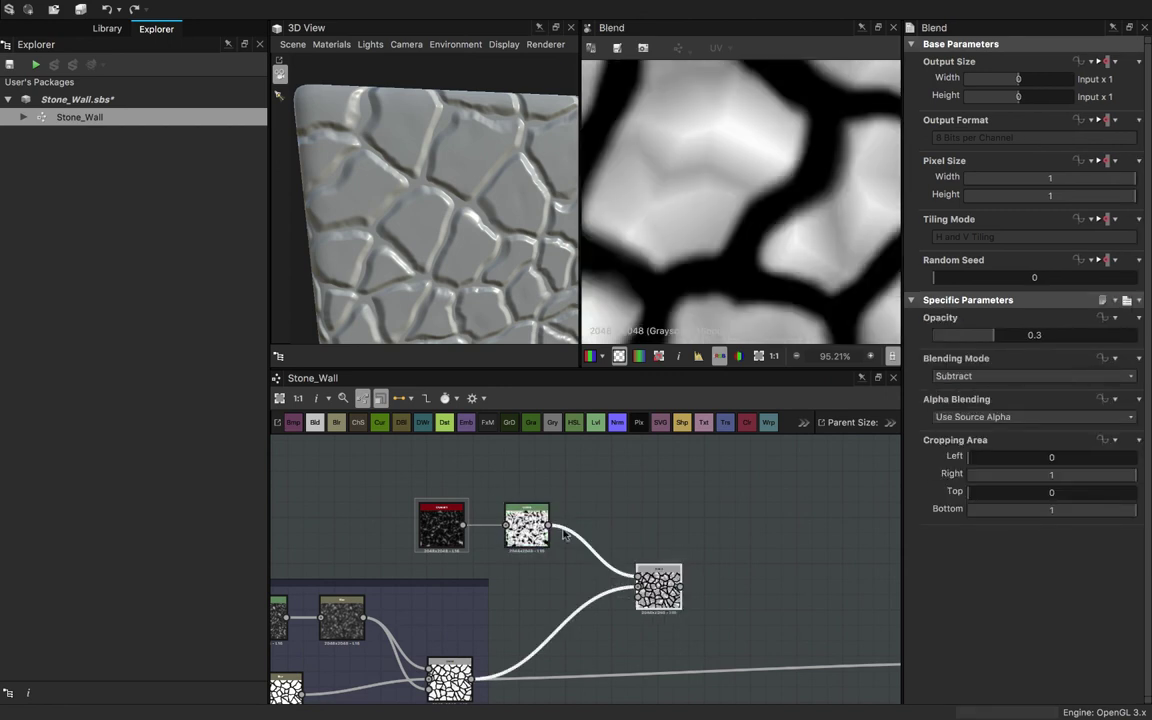
left_click(527, 525)
left_click_drag(1005, 364, 1028, 360)
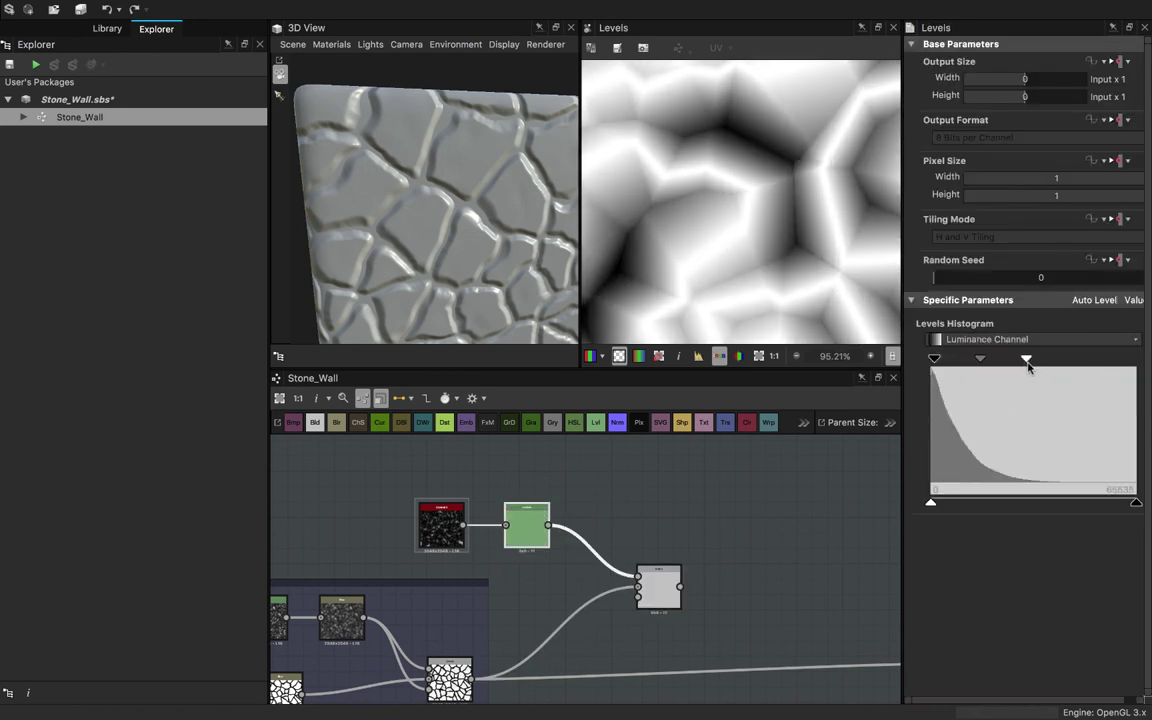
- Connect the new Blend node's output to the Normal node, replacing the direct link from the Stones frame
scroll(546, 563, "down", 3)
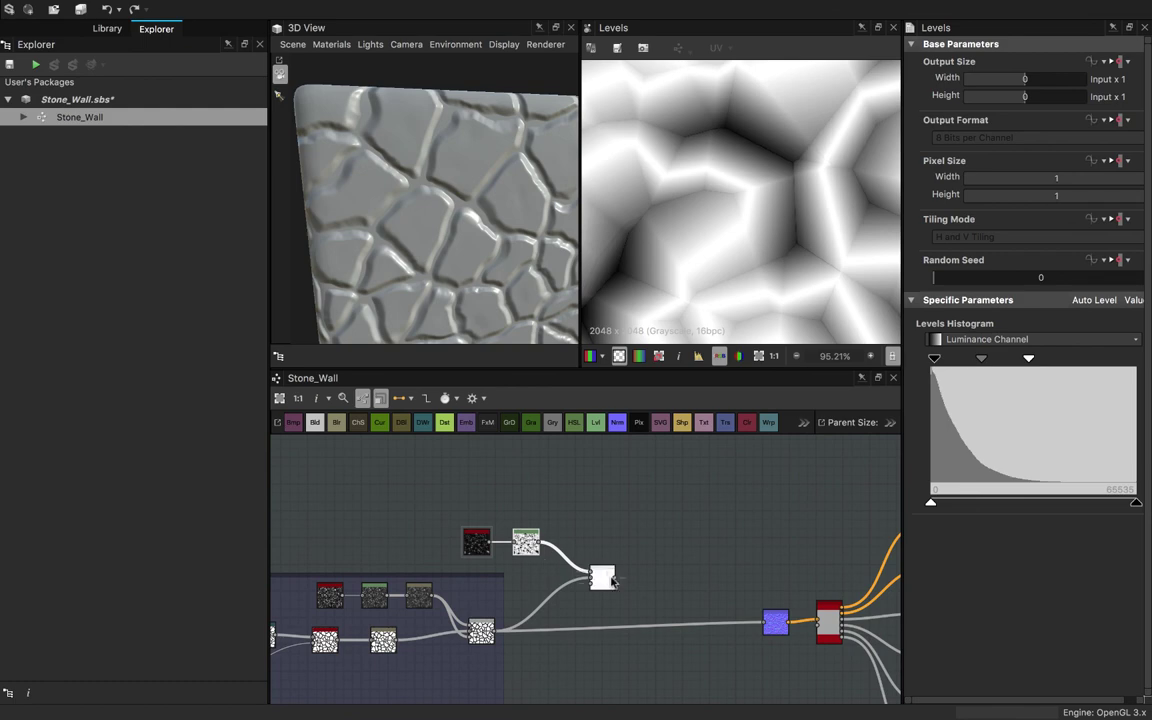
left_click_drag(617, 581, 765, 624)
left_click_drag(448, 277, 450, 310)
scroll(474, 276, "up", 5)
- Examine the crystal facets on the cube's stone surfaces from several angles and distances
left_click_drag(524, 542, 549, 549)
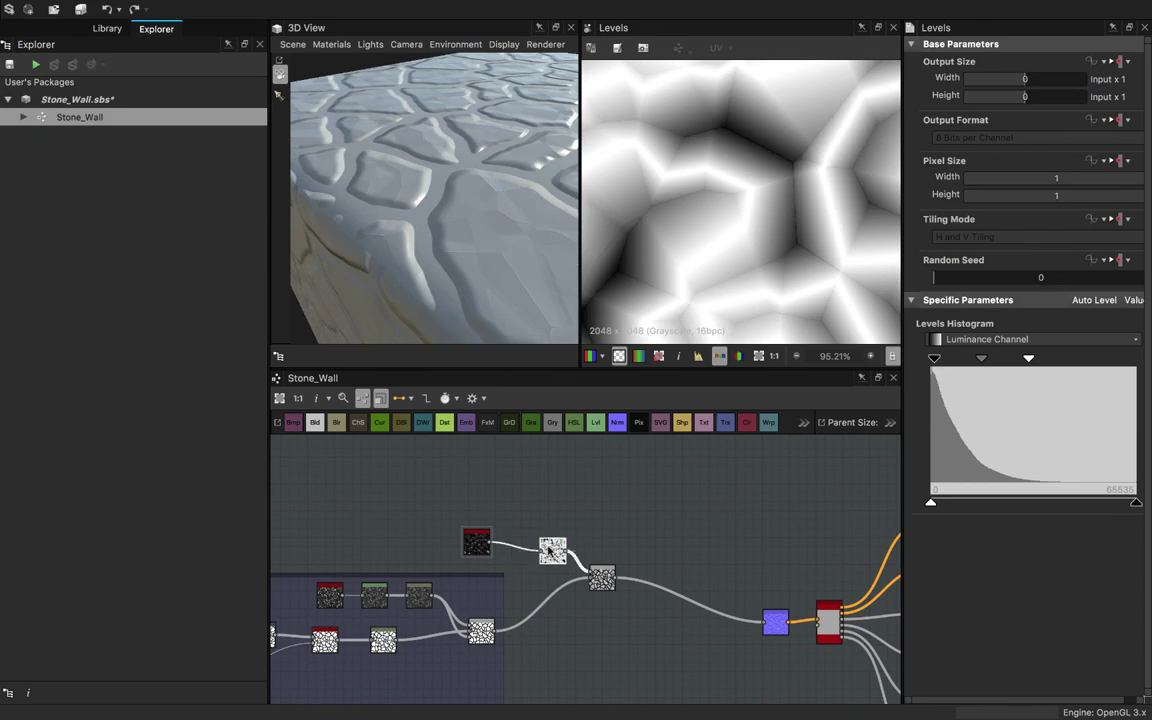
left_click_drag(484, 238, 426, 235)
scroll(435, 242, "up", 4)
scroll(452, 251, "up", 5)
scroll(452, 252, "down", 3)
scroll(449, 303, "down", 5)
scroll(426, 235, "up", 2)
scroll(426, 236, "up", 5)
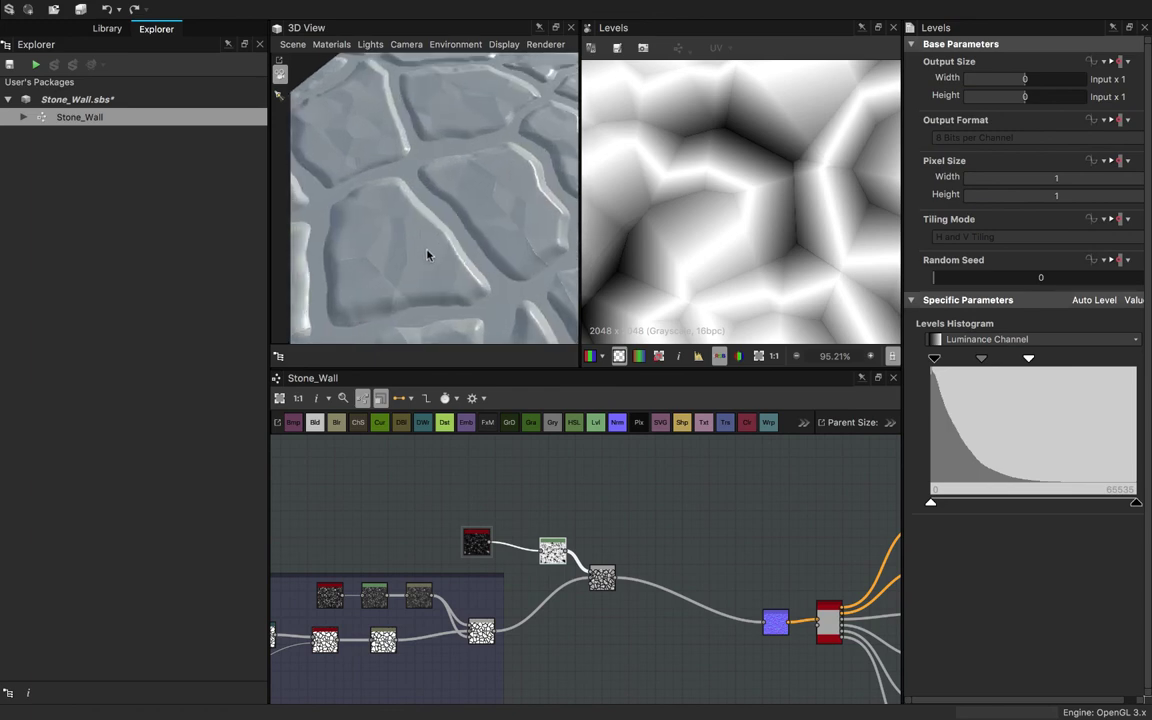
- Space Crystal 1 and Levels further from the Blend node and insert a Blur node of intensity 1.03 between Levels and Blend
left_click_drag(566, 571, 482, 547)
left_click_drag(461, 278, 478, 272)
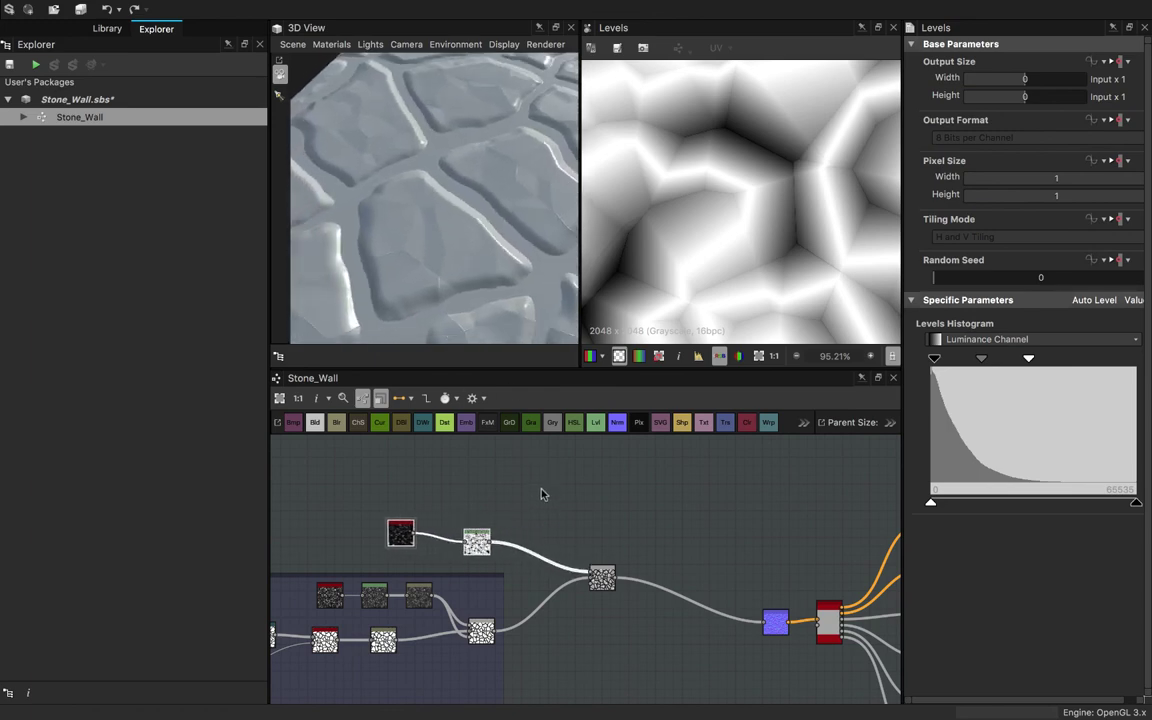
left_click_drag(541, 533, 531, 570)
left_click_drag(418, 138, 470, 200)
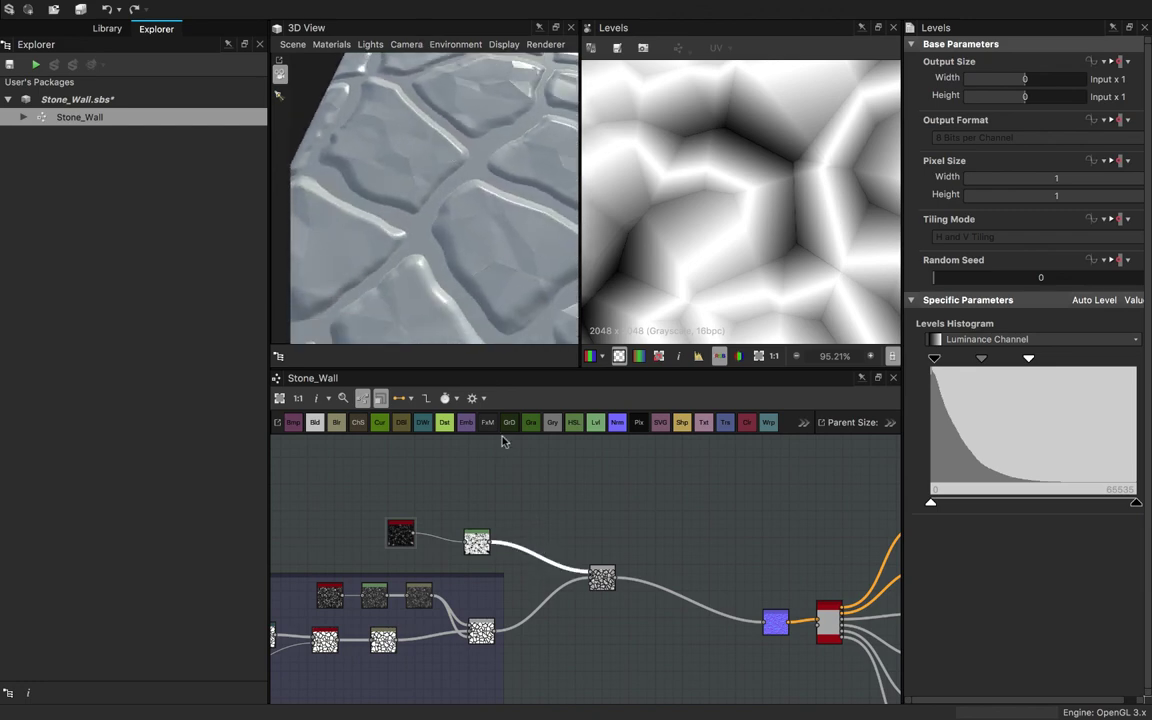
left_click(337, 426)
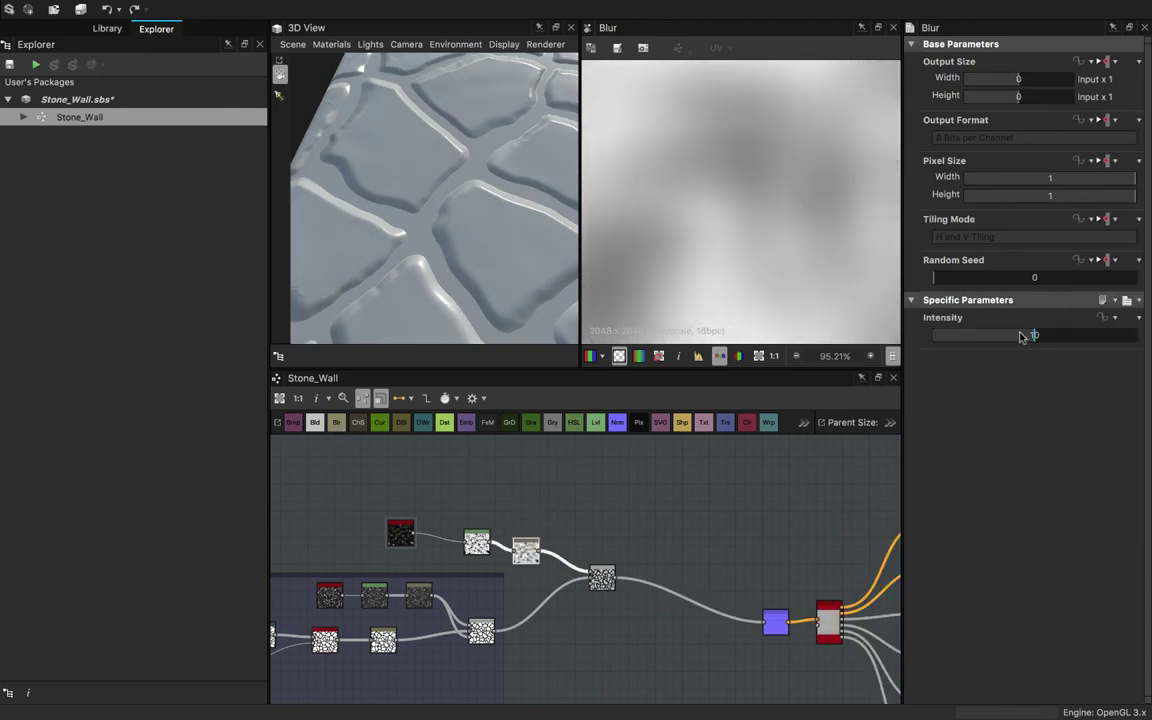
left_click_drag(1022, 337, 944, 350)
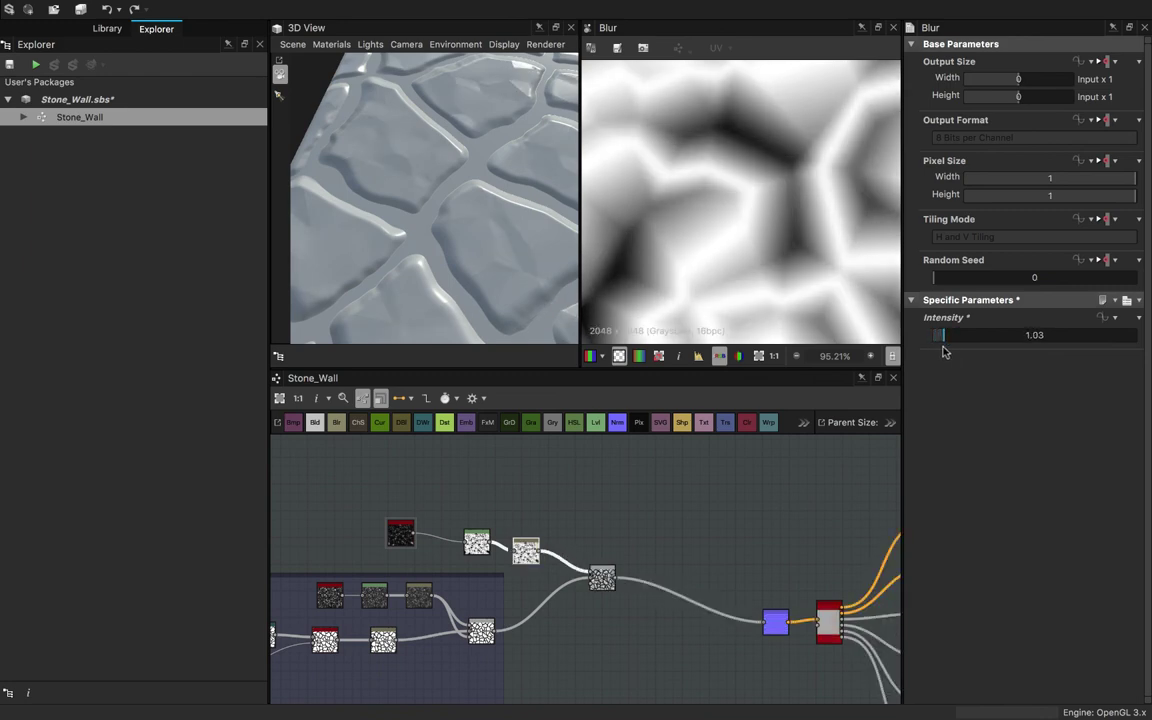
- Swap the Levels node's output black and white points to remove the crystal noise inversion, checking the stones on the cube
left_click(476, 544)
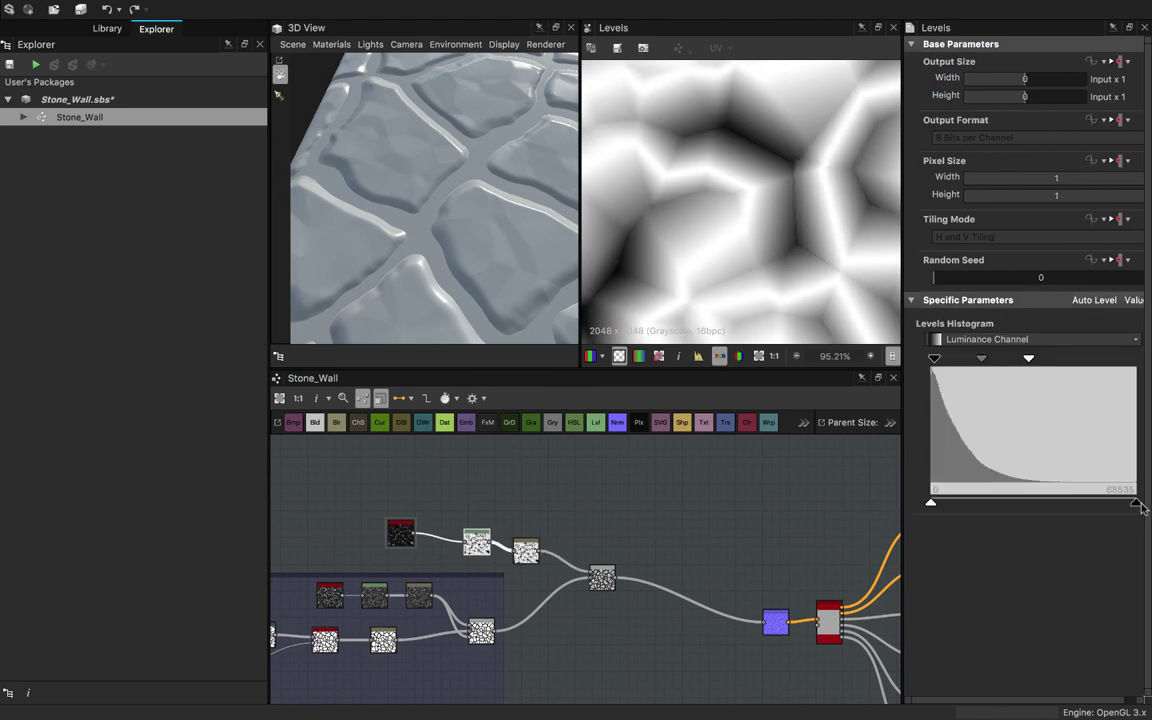
left_click_drag(1138, 503, 904, 512)
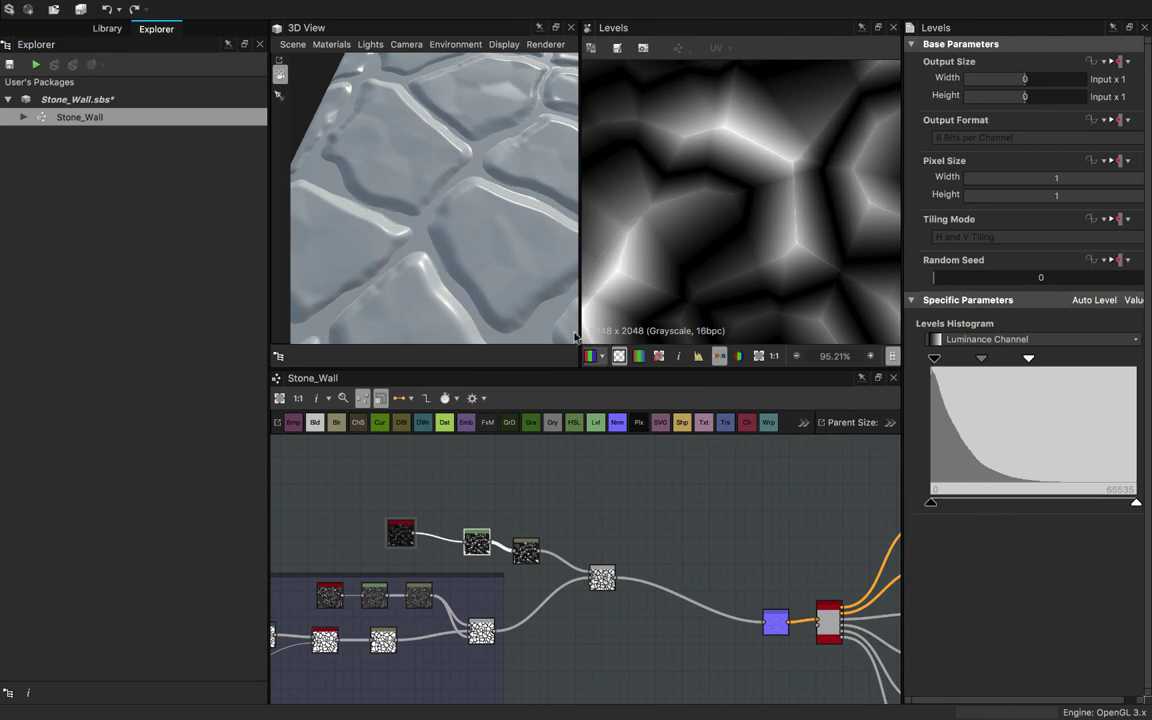
left_click_drag(506, 270, 488, 231)
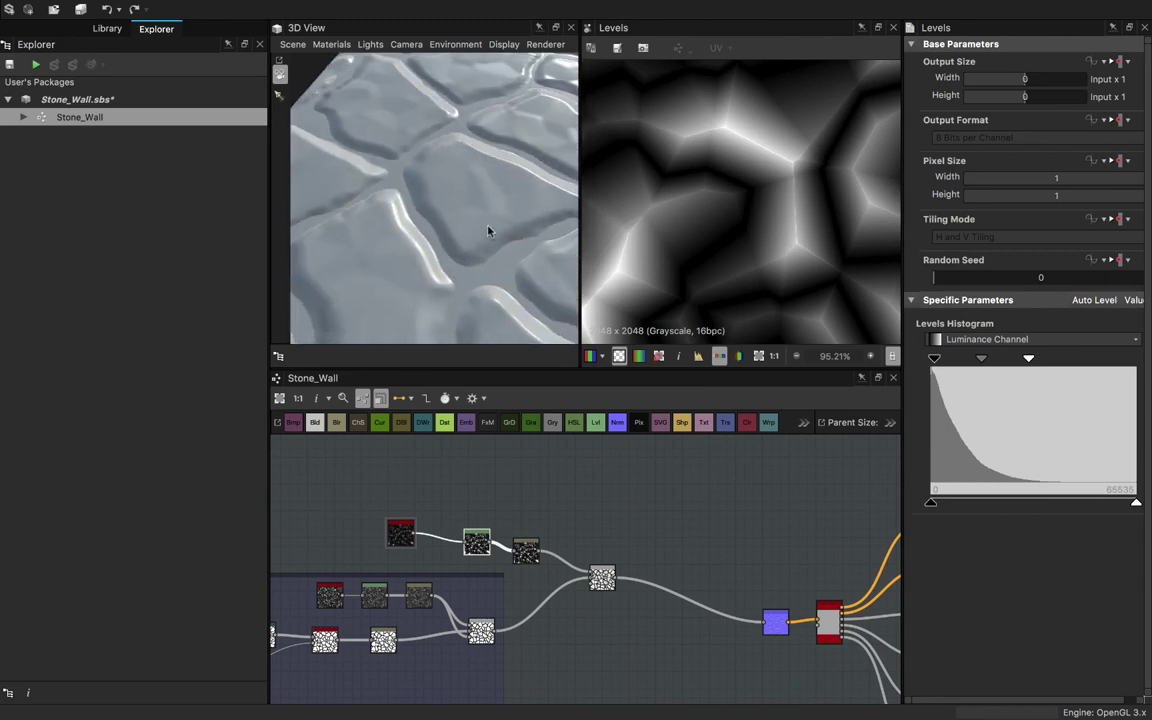
scroll(488, 231, "up", 5)
- Set the Blur node's intensity to 0.11 and check the sharper stone facets on the cube
left_click(525, 548)
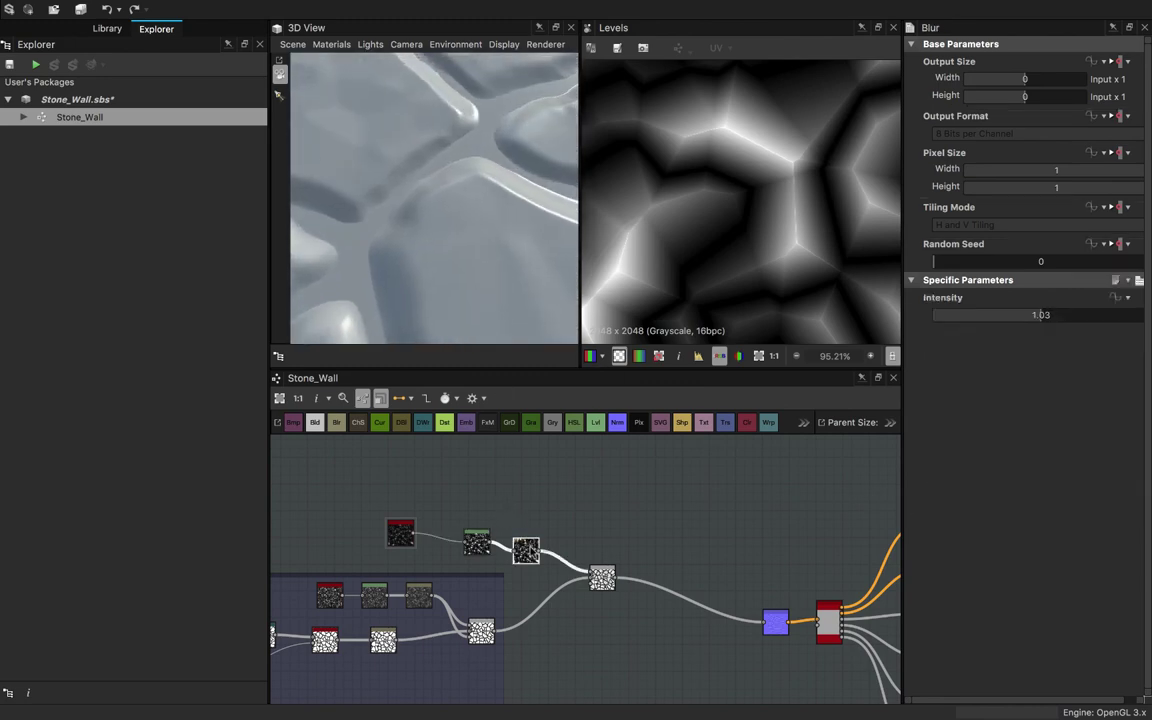
mouse_move(963, 343)
left_mouse_down()
mouse_move(912, 352)
mouse_move(944, 351)
left_mouse_up()
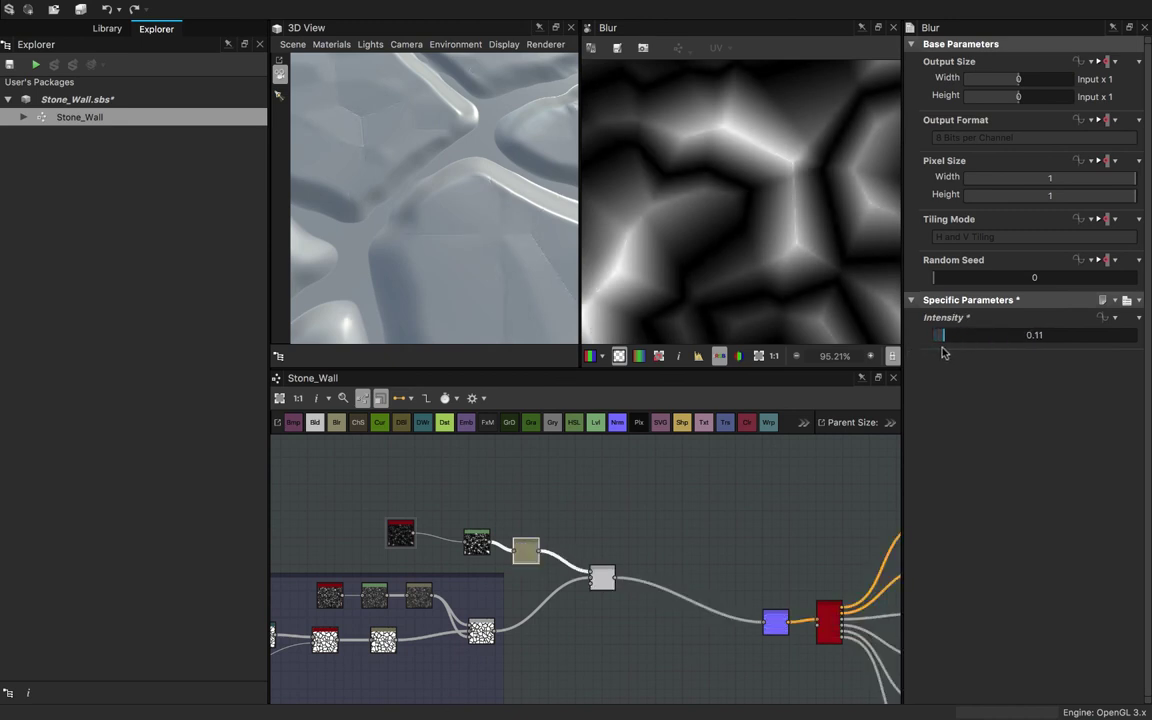
mouse_move(482, 273)
left_mouse_down()
mouse_move(466, 221)
mouse_move(475, 273)
left_mouse_up()
scroll(465, 224, "down", 5)
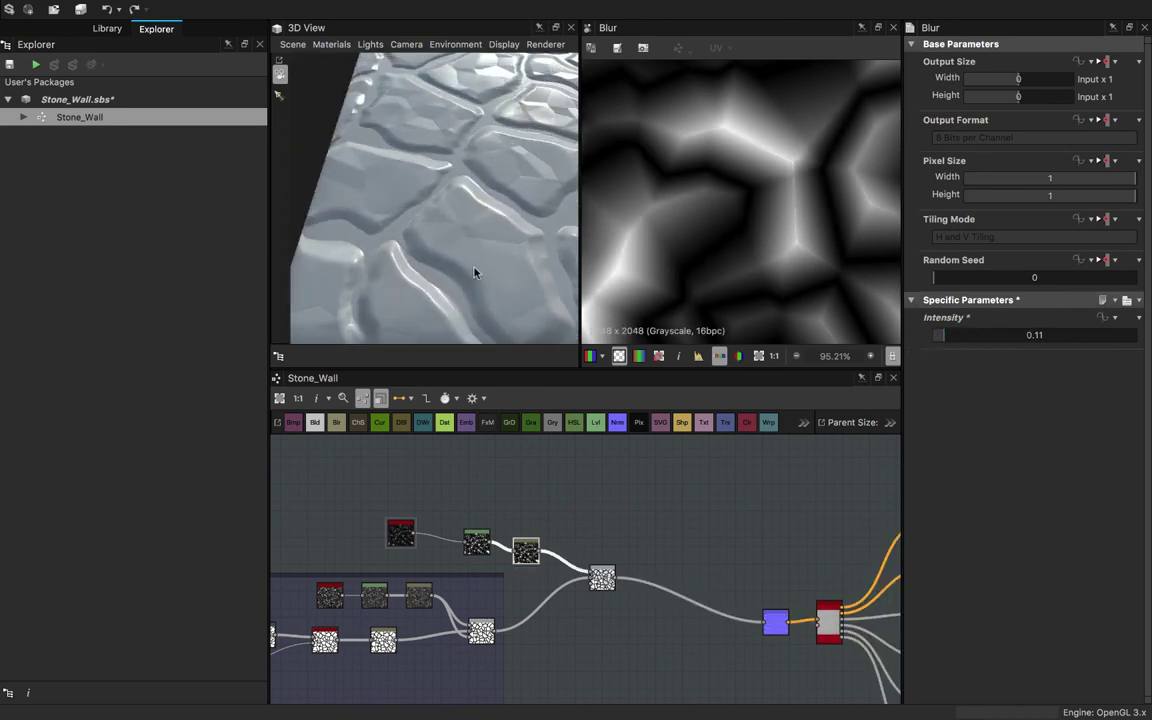
- Set both Warp Intensity and Disorder to 0 on the Crystal 1 node and check the cube
left_click(476, 543)
left_click(400, 533)
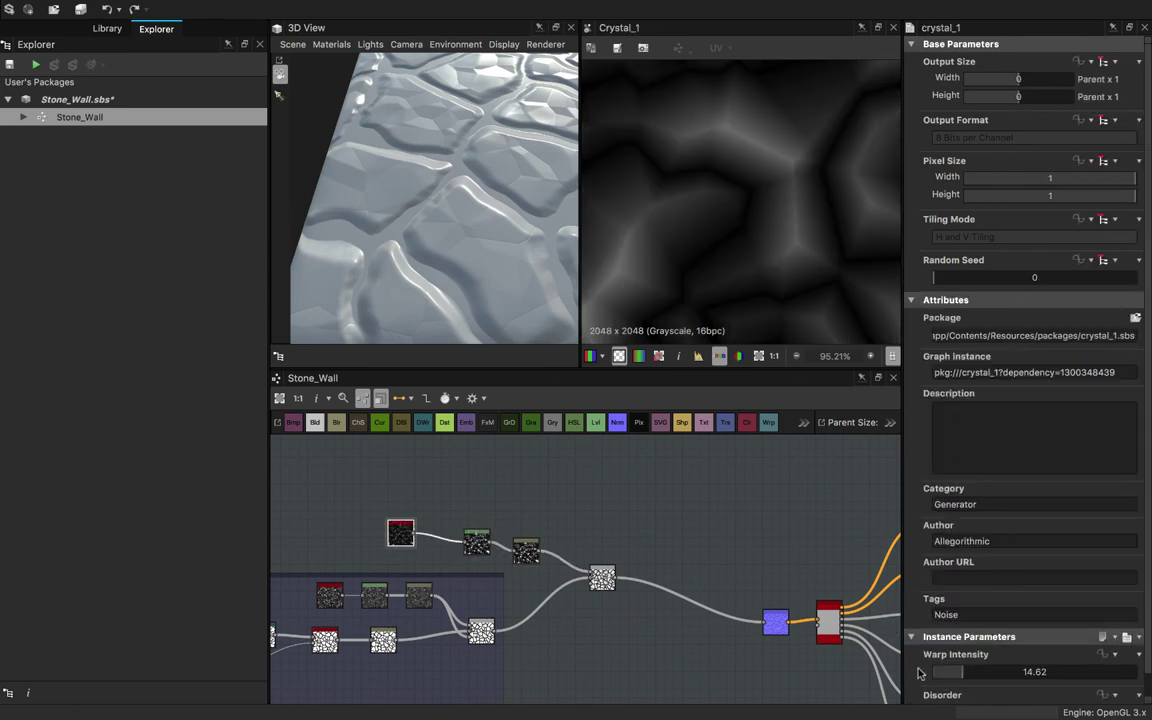
scroll(966, 670, "down", 1)
left_click_drag(963, 650, 884, 652)
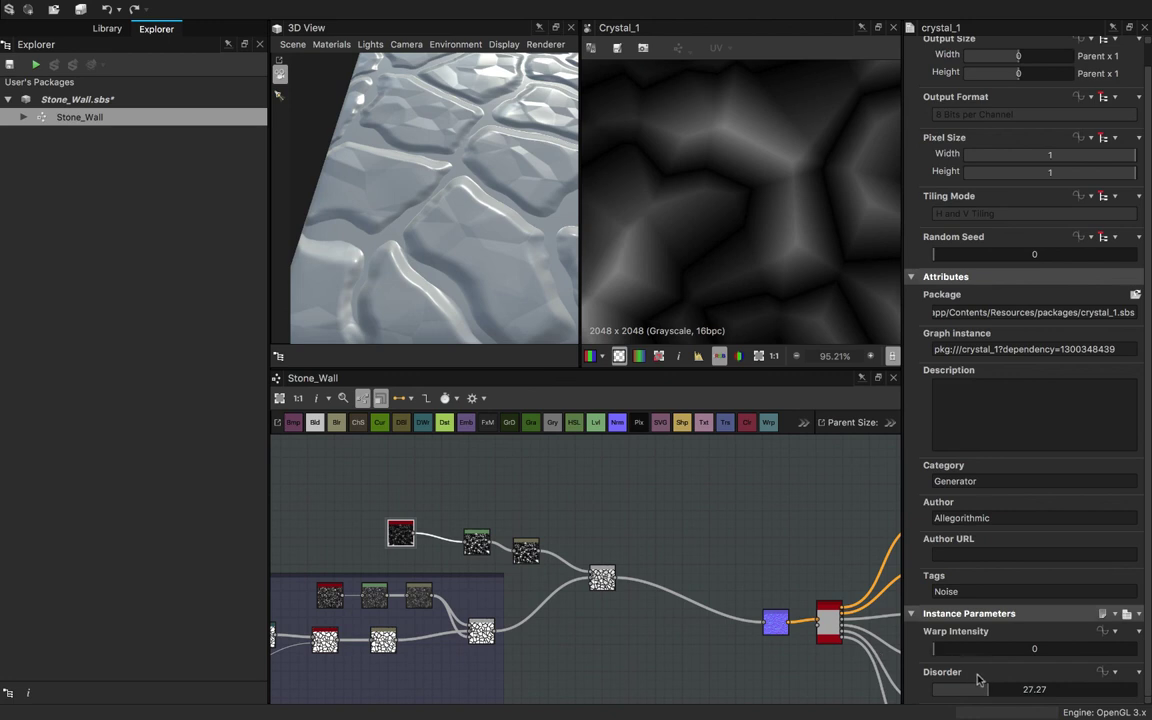
left_click_drag(978, 684, 882, 700)
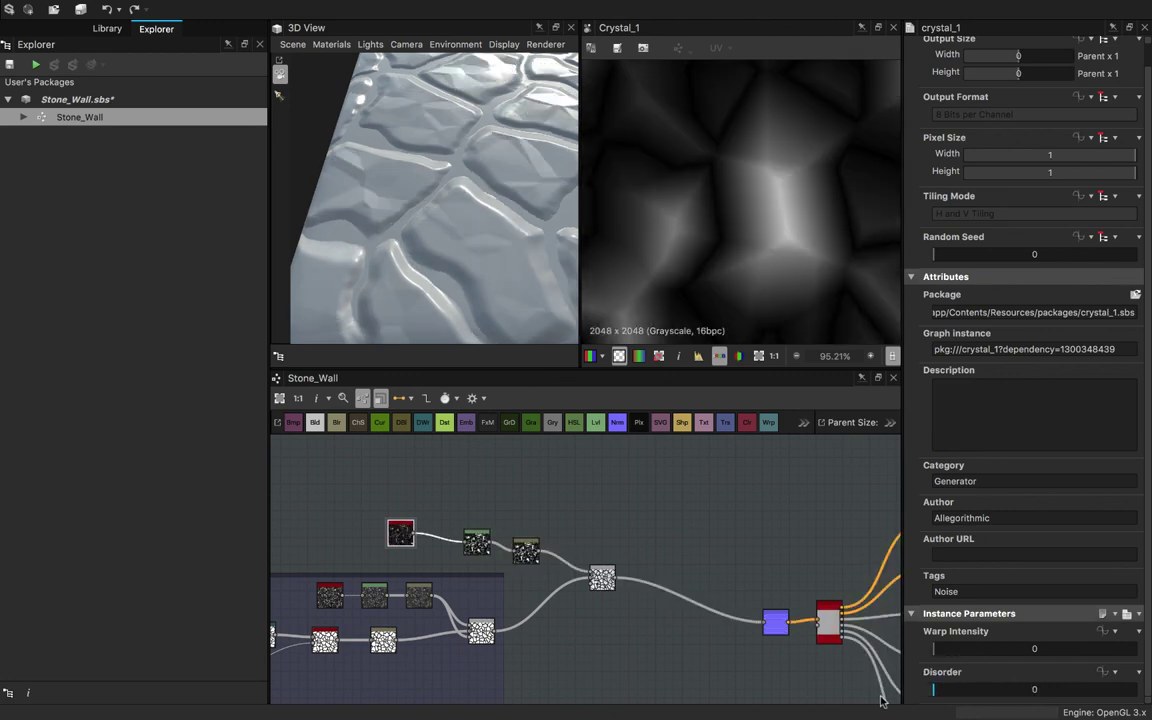
left_click_drag(505, 287, 440, 228)
- Change the blending mode of the Blend node feeding the Normal node to Add (Linear Dodge)
left_click(603, 579)
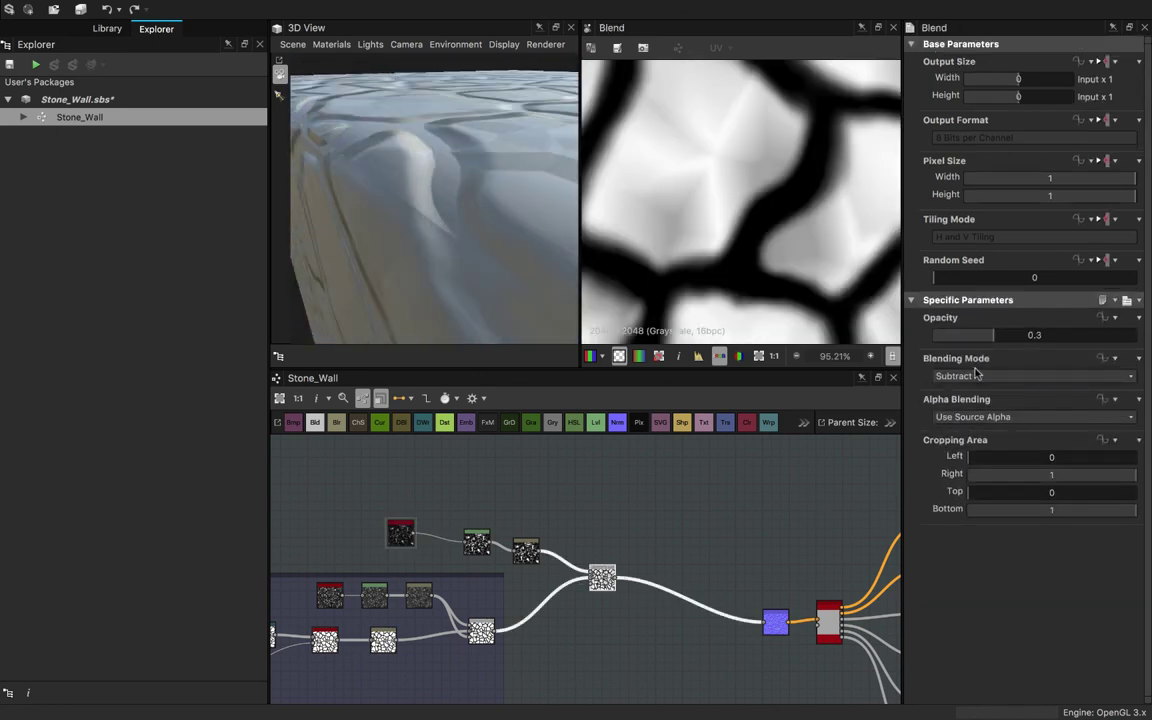
left_click(978, 373)
left_click(962, 369)
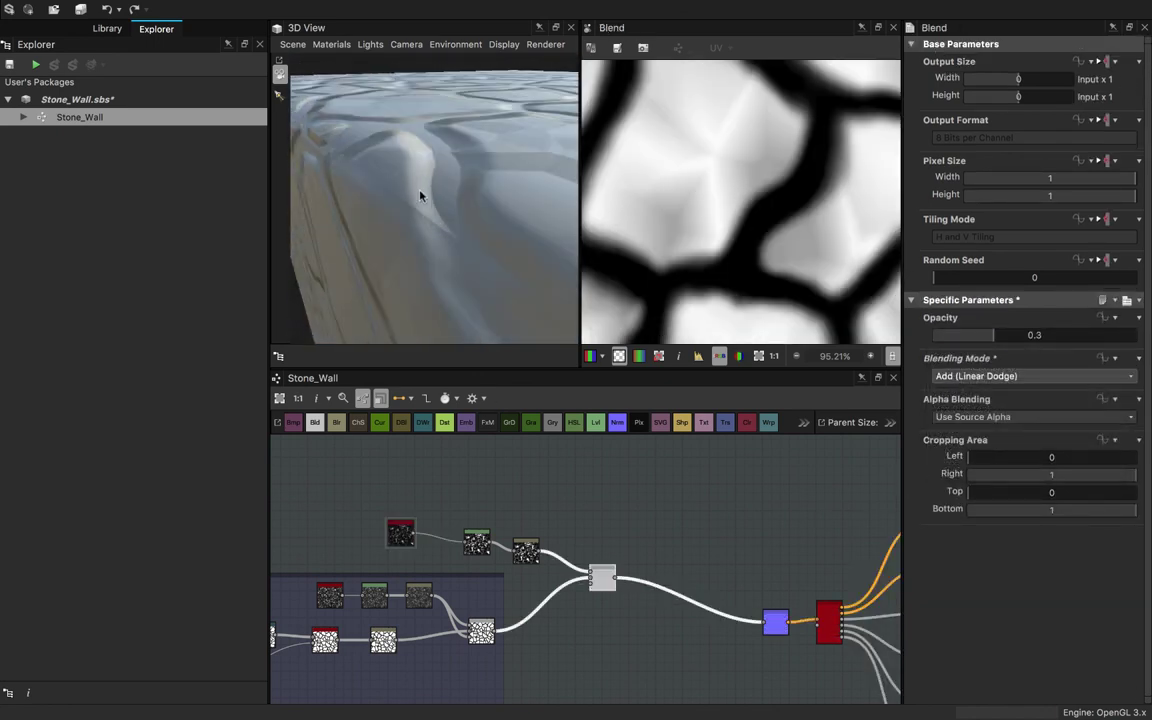
- Set the opacity of the Blend node feeding the Normal node to 0.32, comparing against full opacity on the cube
left_click_drag(450, 200, 472, 252)
scroll(472, 252, "down", 3)
scroll(664, 257, "down", 3)
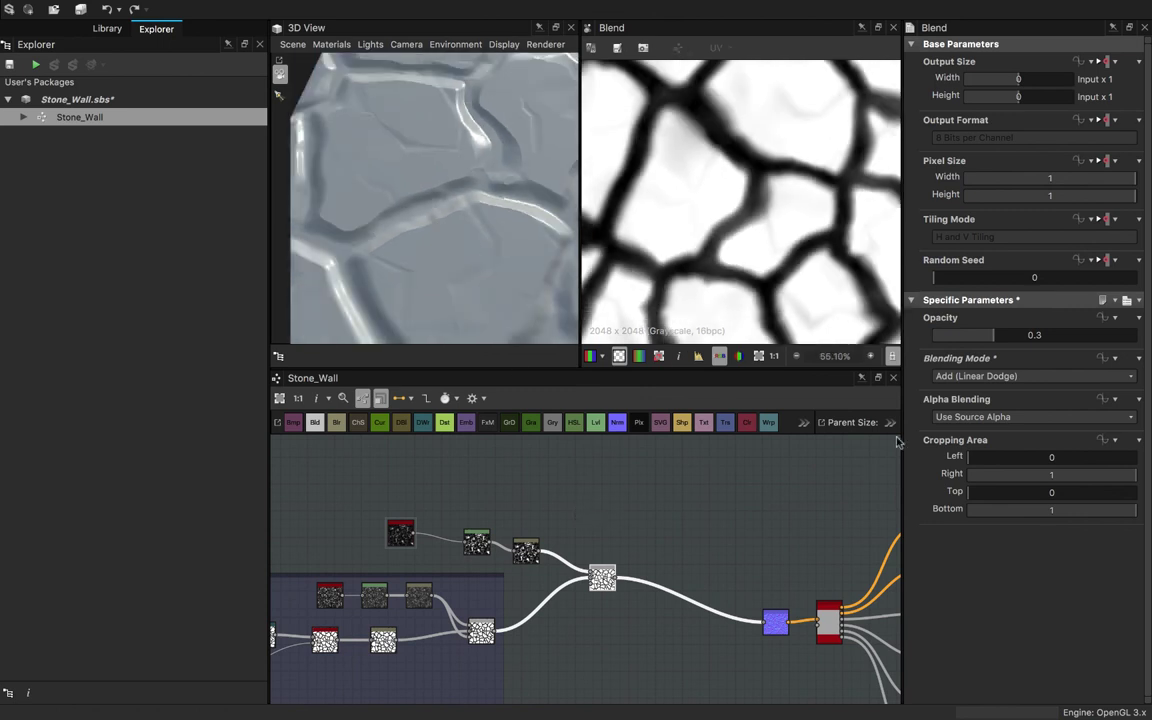
left_click_drag(1031, 334, 1150, 353)
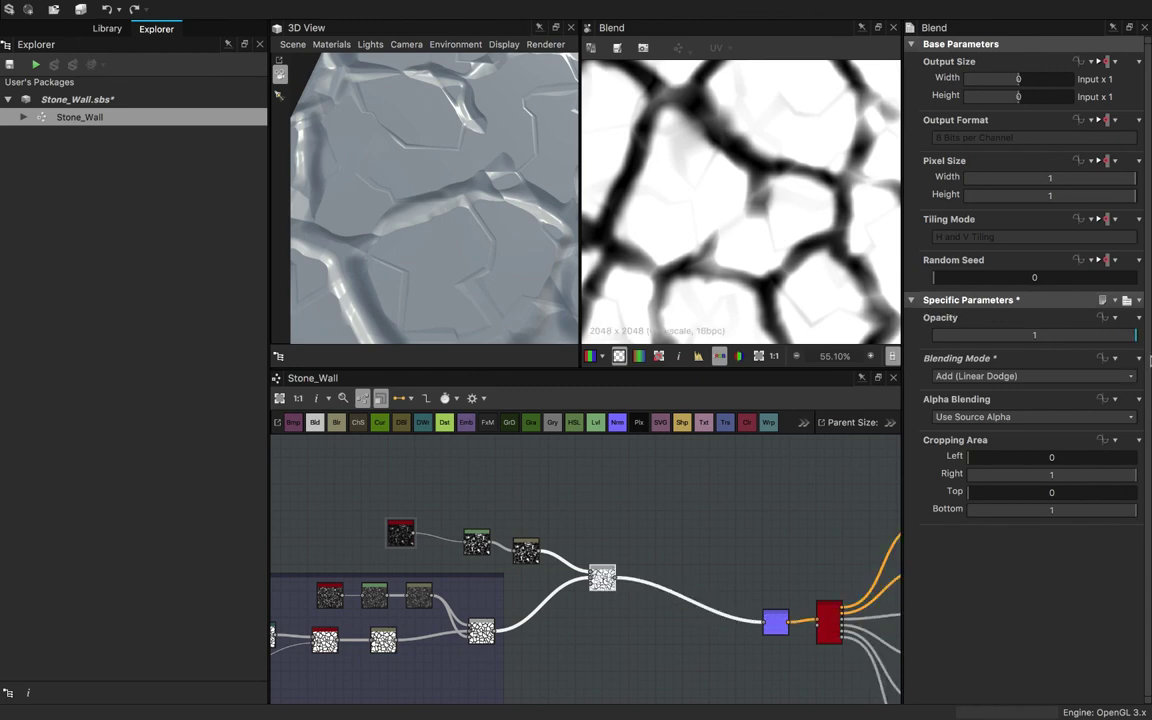
left_click_drag(1133, 357, 998, 362)
left_click_drag(372, 148, 446, 242)
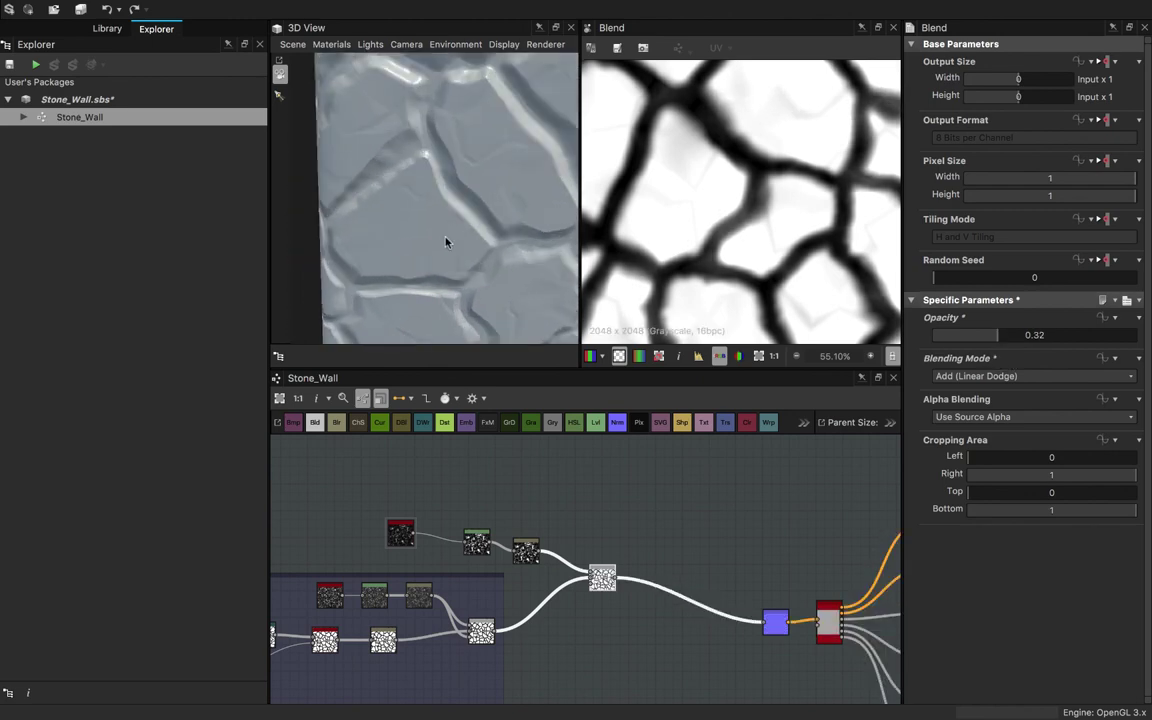
- Raise the input white point of the Levels node after Crystal 1 slightly and check the stones on the cube
left_click(400, 533)
scroll(971, 601, "down", 1)
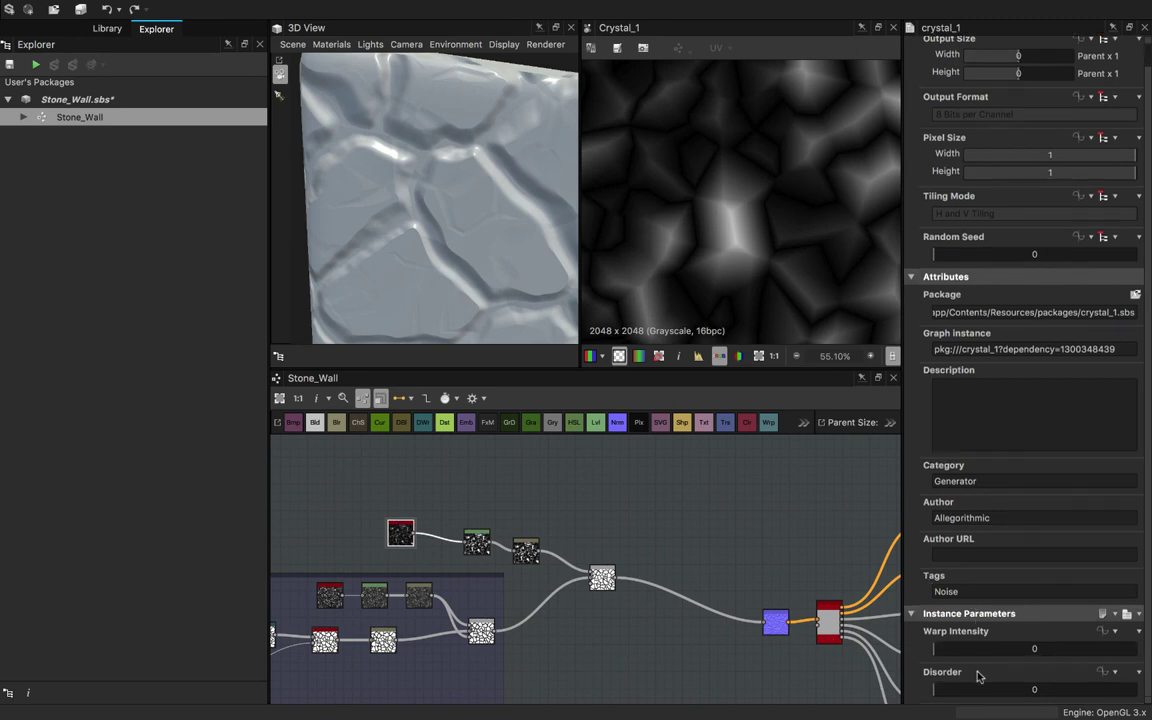
left_click(477, 542)
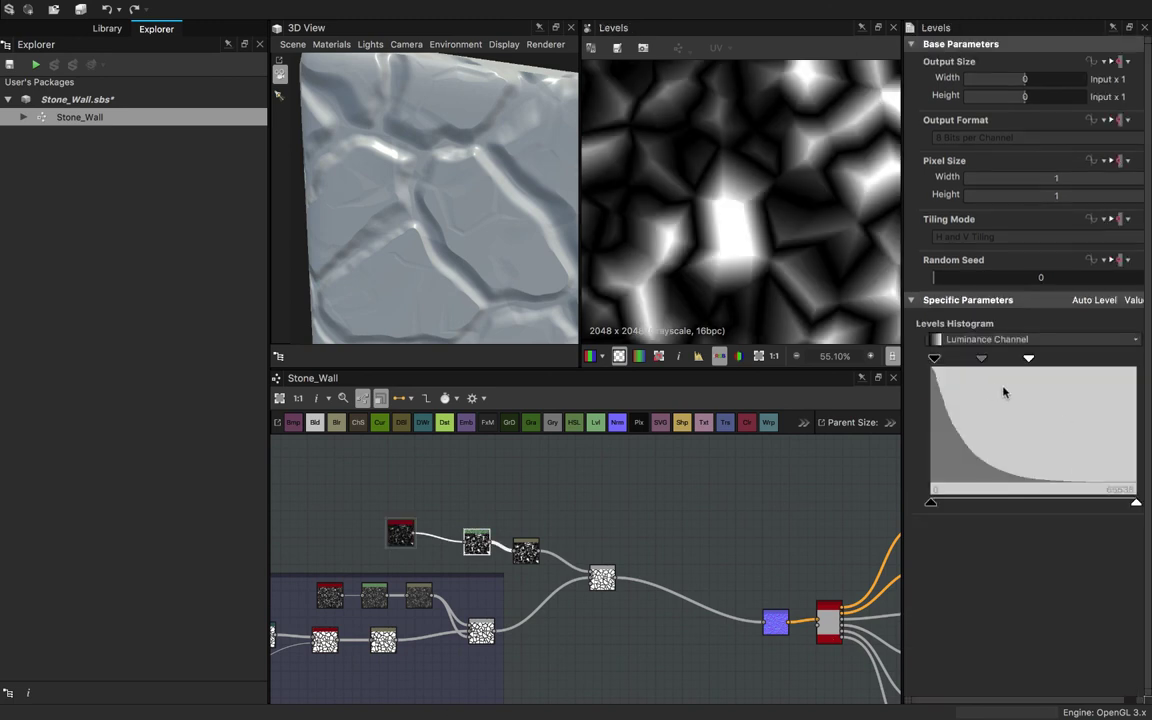
left_click_drag(1029, 360, 1047, 362)
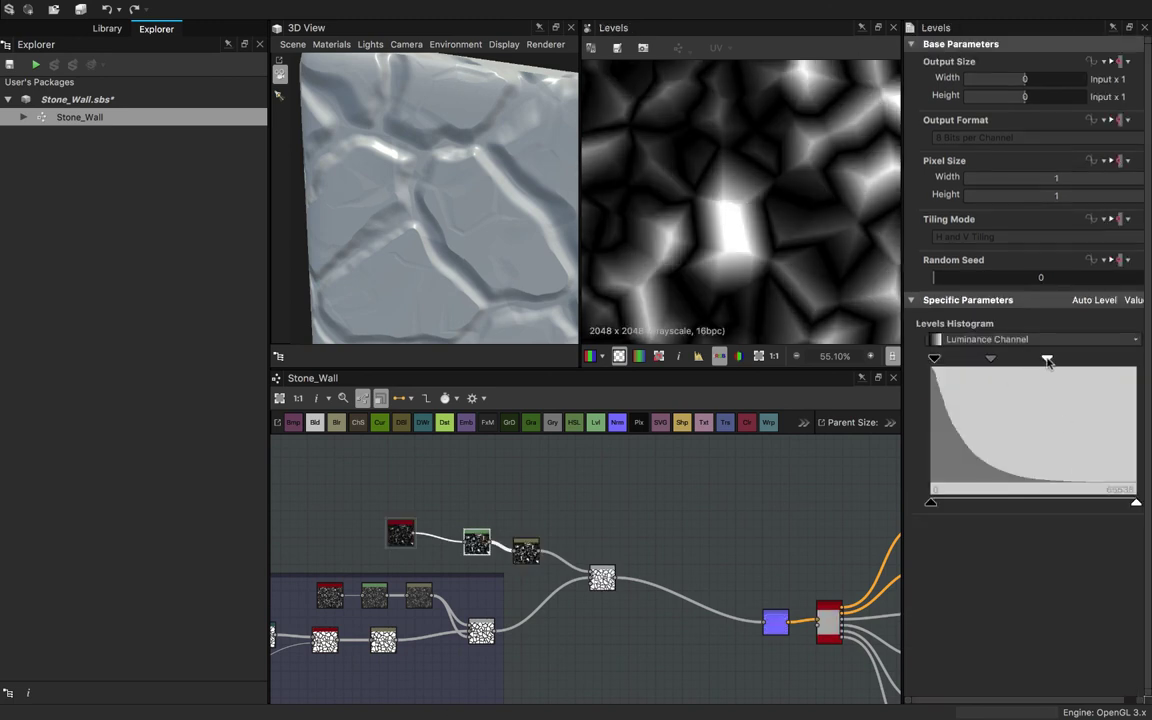
left_click_drag(514, 263, 451, 231)
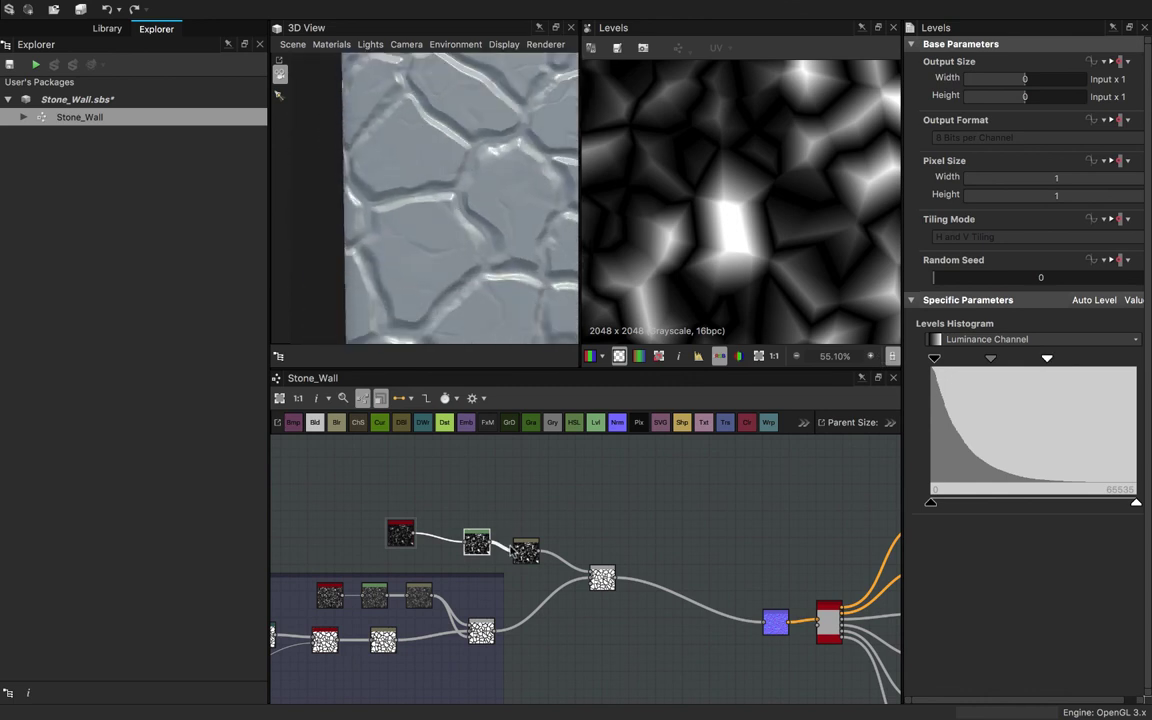
- Set the Blur node's intensity to 0.07 and examine the facets on the cube up close
double_click(526, 550)
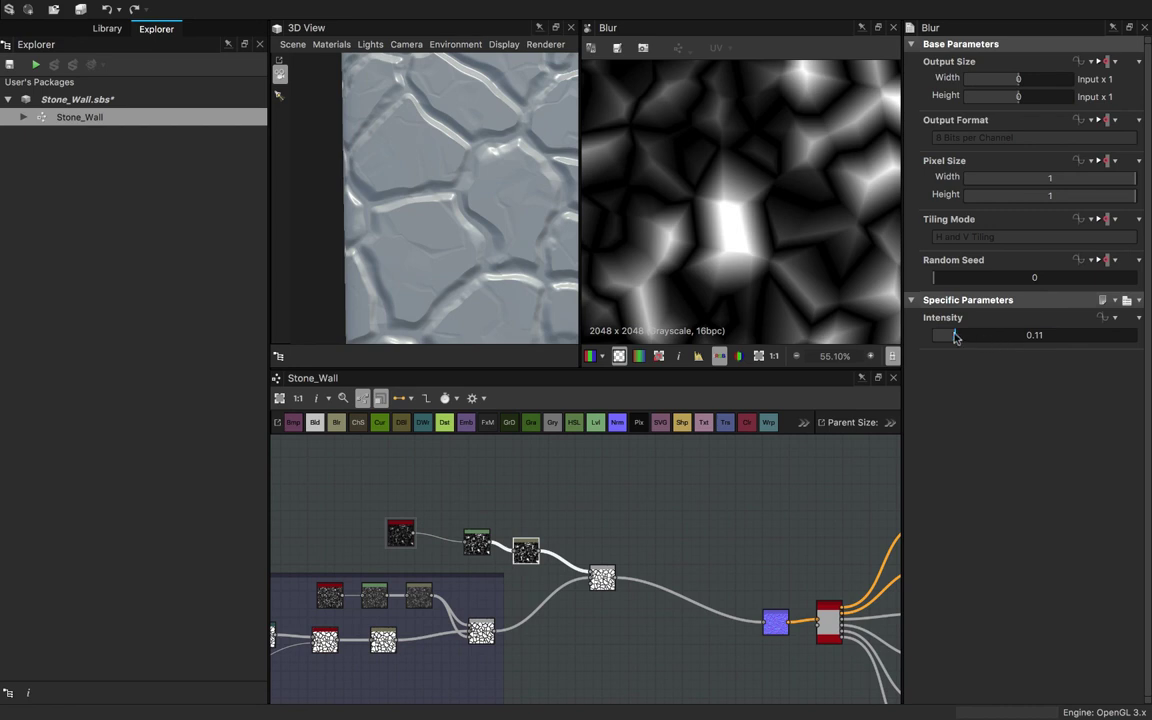
left_click_drag(950, 337, 946, 337)
left_click_drag(461, 271, 440, 205)
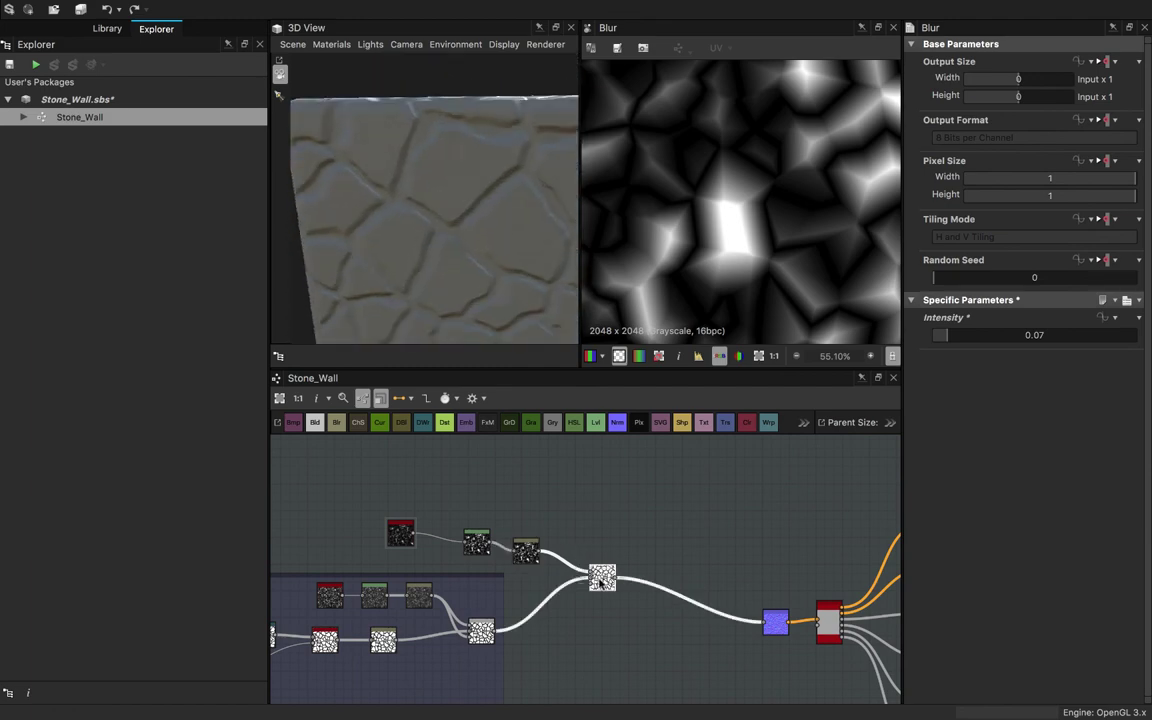
left_click(602, 577)
left_click_drag(535, 235, 463, 226)
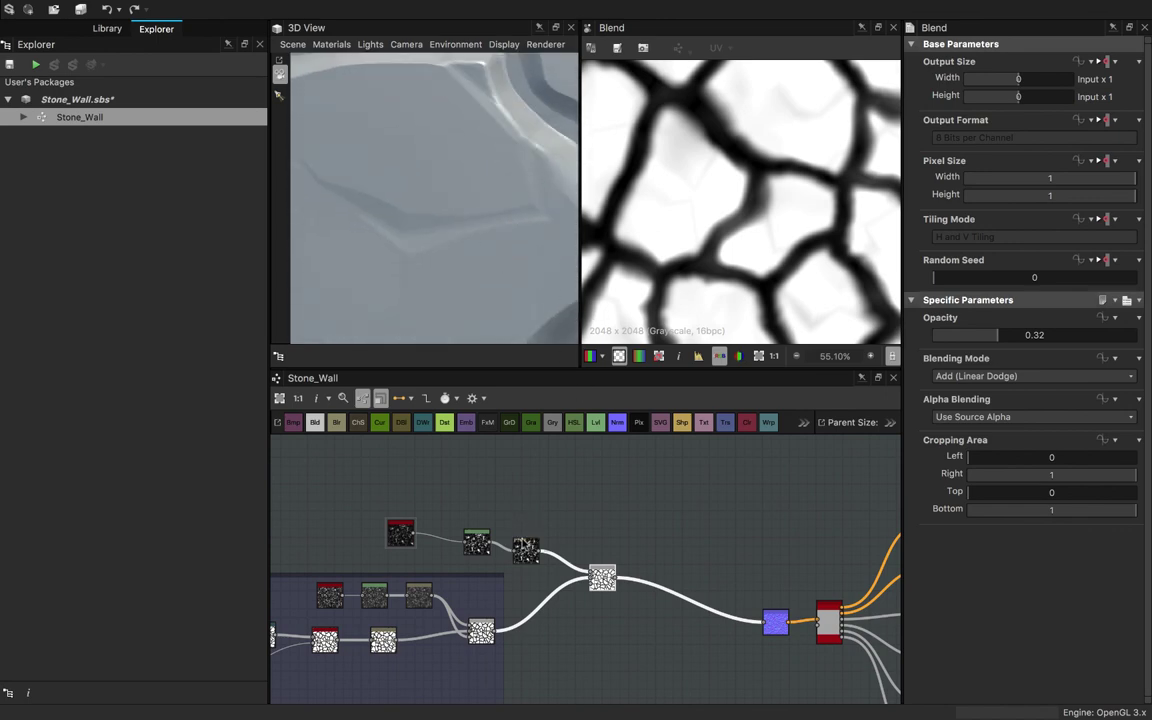
- Compare the Blur node's maximum intensity of 1 on the cube, and set the intensity to 0.13
left_click(526, 550)
double_click(603, 580)
left_click(526, 551)
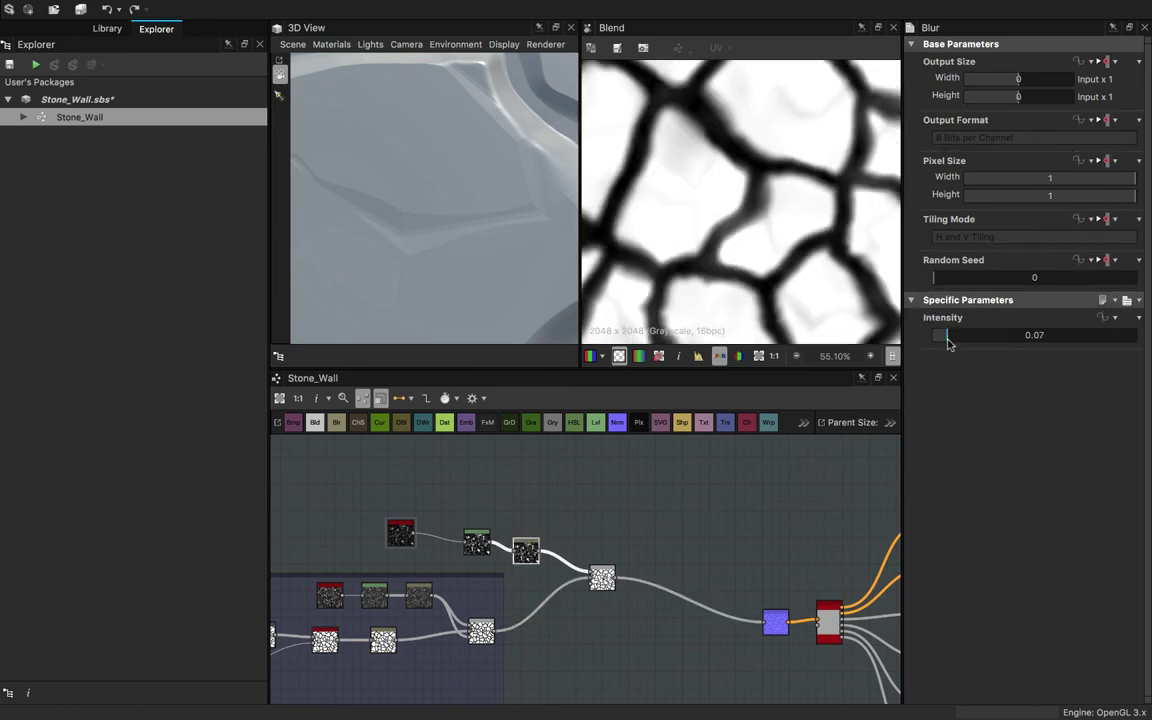
left_click_drag(948, 342, 1149, 358)
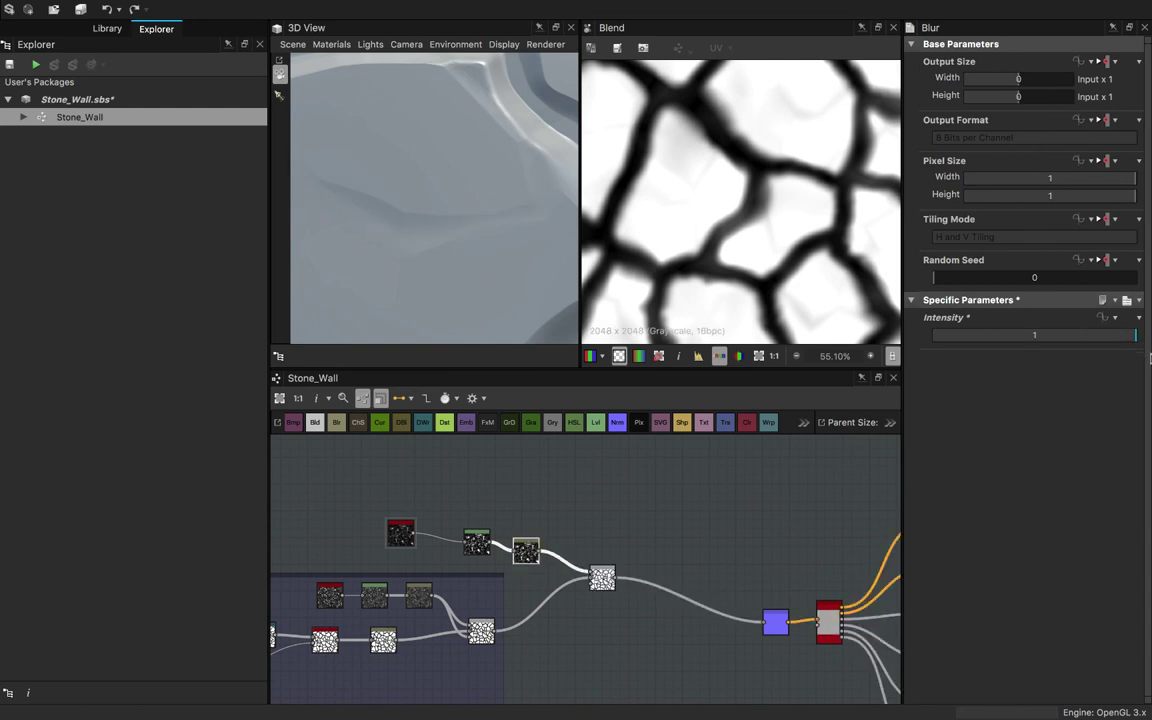
left_click_drag(1071, 358, 960, 360)
- Try an opacity of 1 on the Blend node feeding the Normal node and examine the stones on the cube
left_click(601, 576)
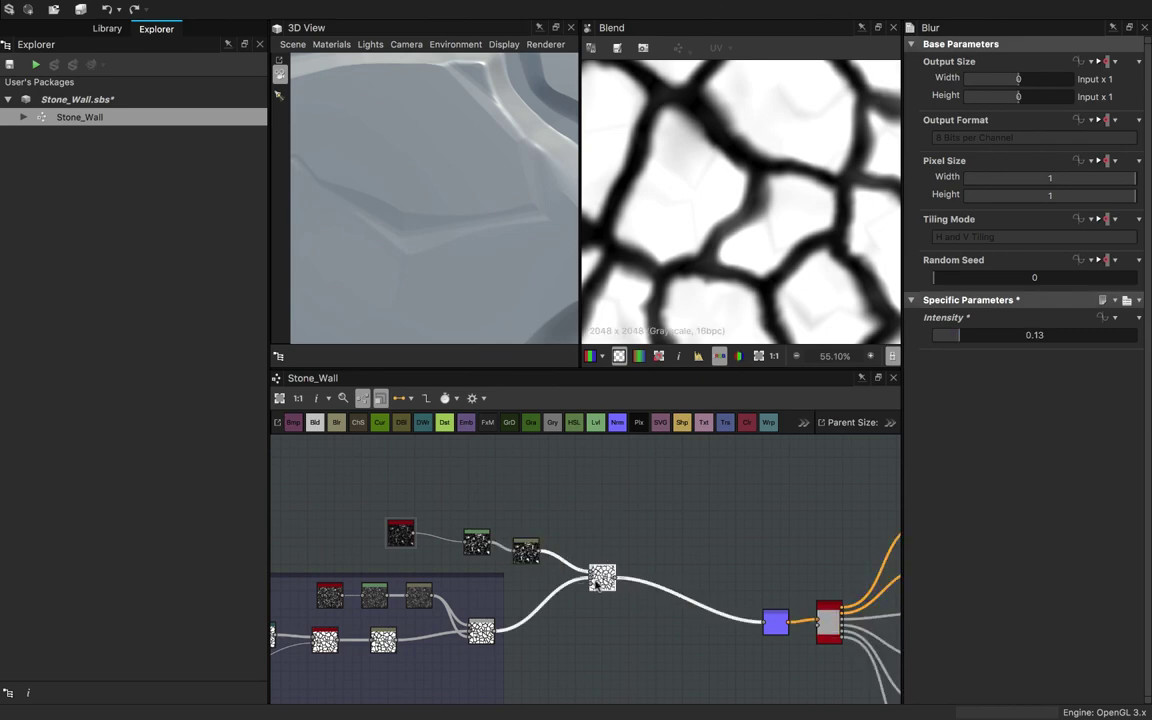
scroll(744, 292, "down", 3)
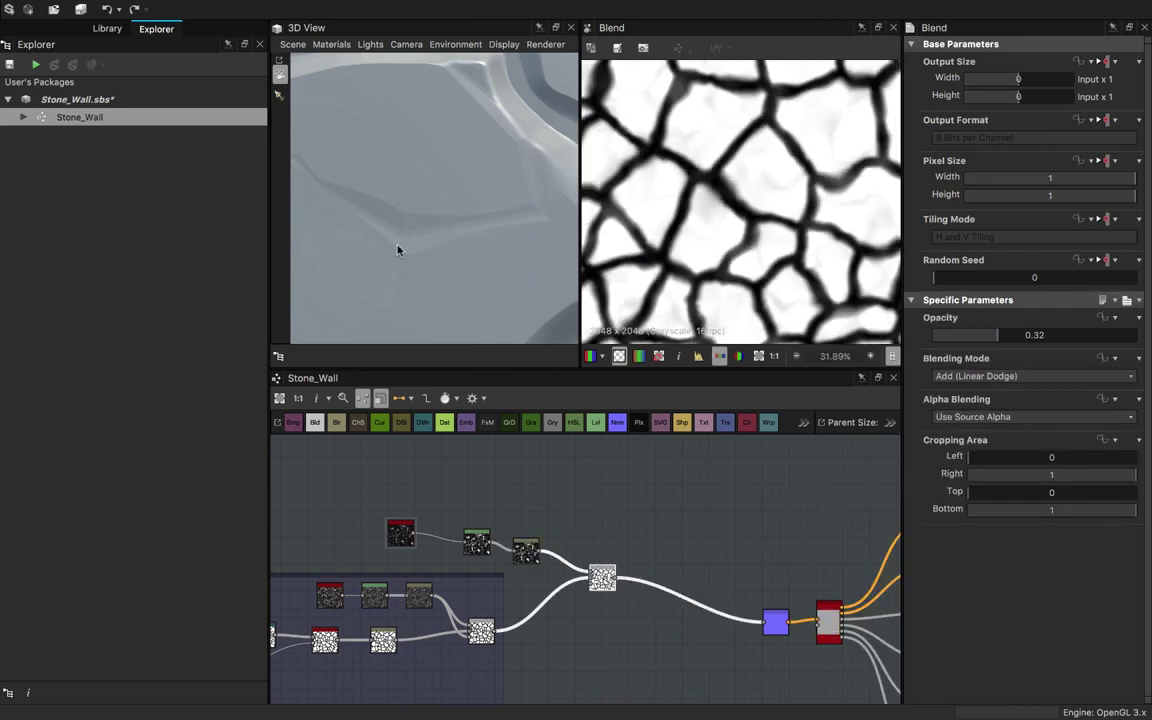
left_click_drag(399, 249, 424, 297)
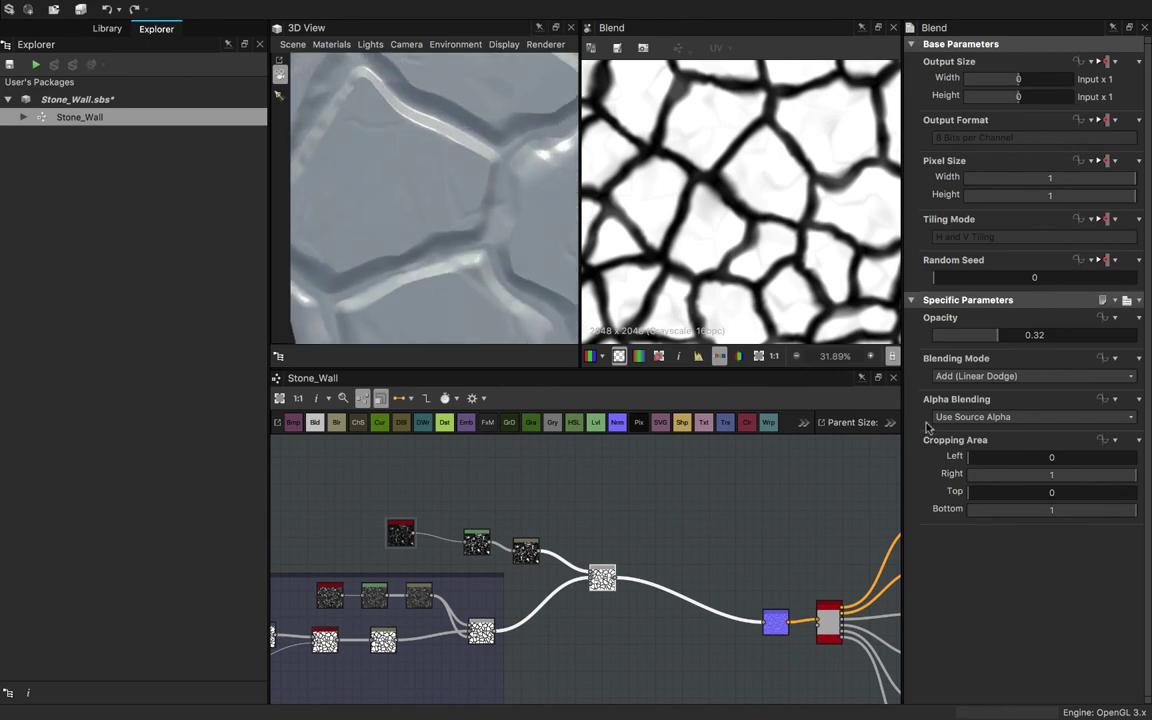
left_click_drag(996, 338, 1149, 365)
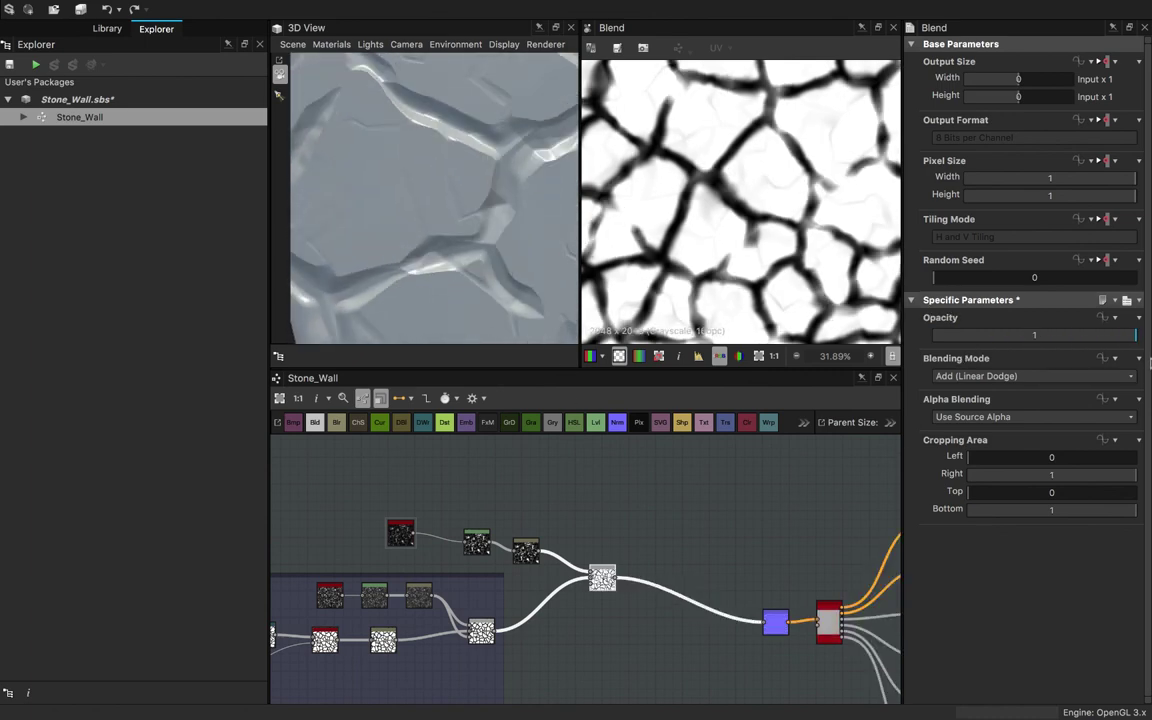
scroll(391, 242, "down", 5)
left_click_drag(391, 242, 388, 226)
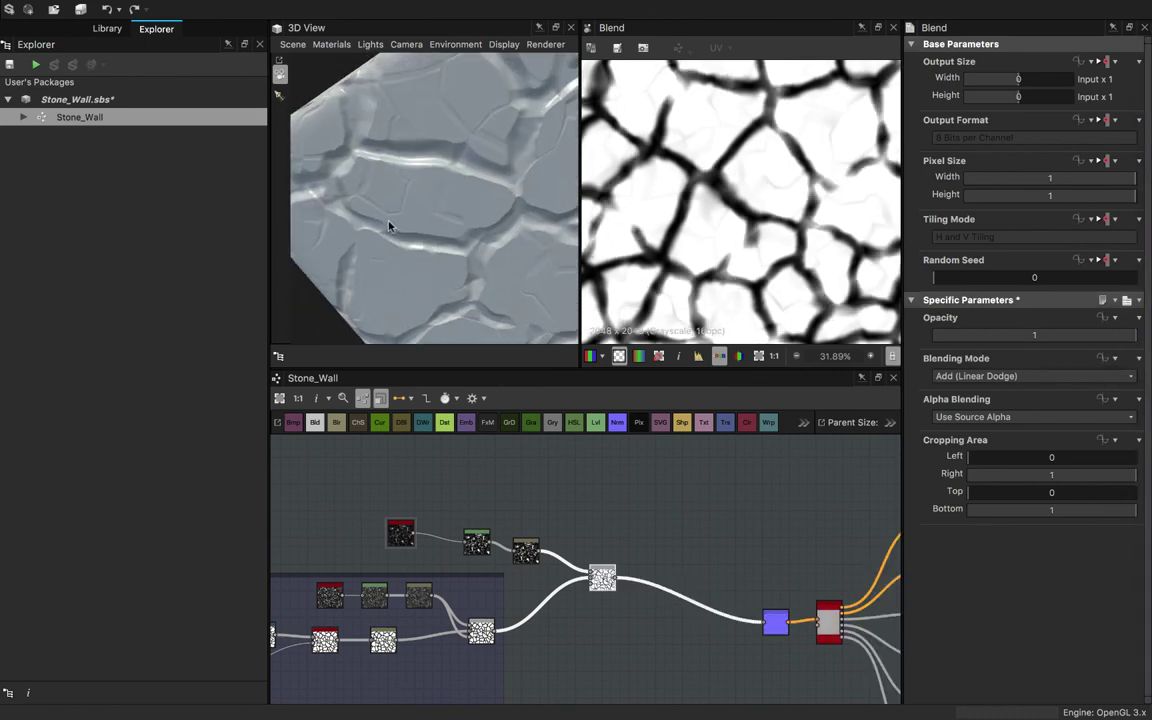
scroll(389, 226, "up", 5)
scroll(390, 226, "down", 4)
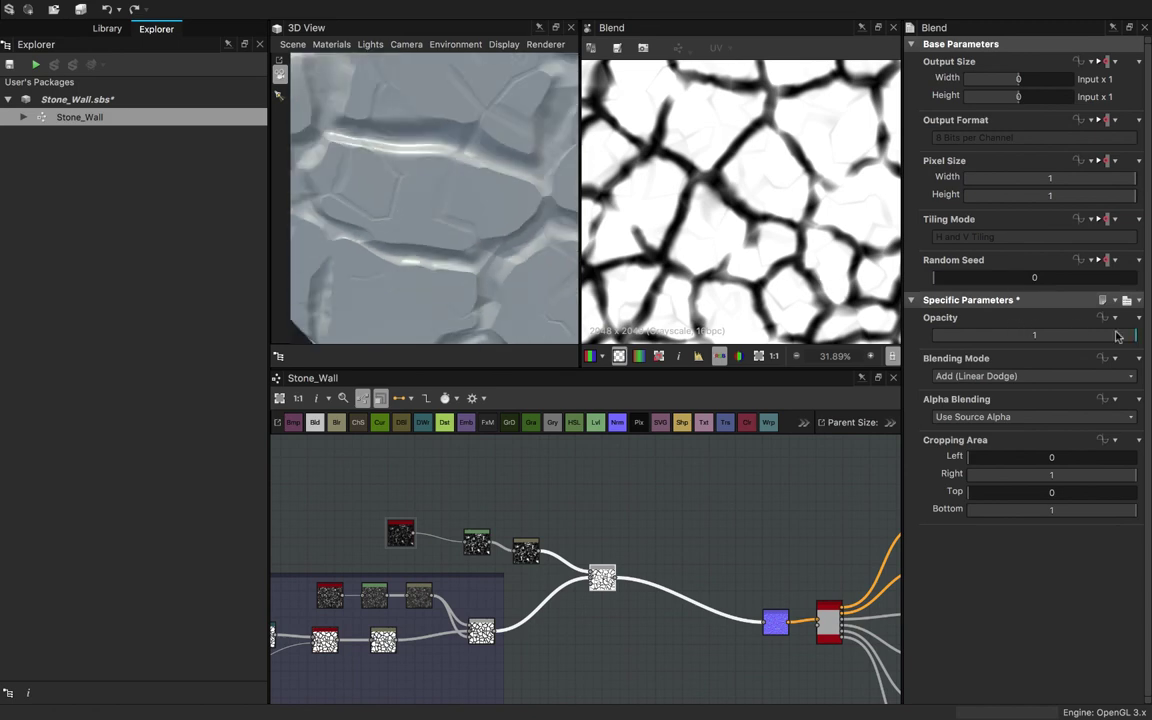
- Try swapping the crystal and stone inputs of the Blend node with its opacity at 0.91, and restore the original connections
left_click_drag(1116, 337, 870, 364)
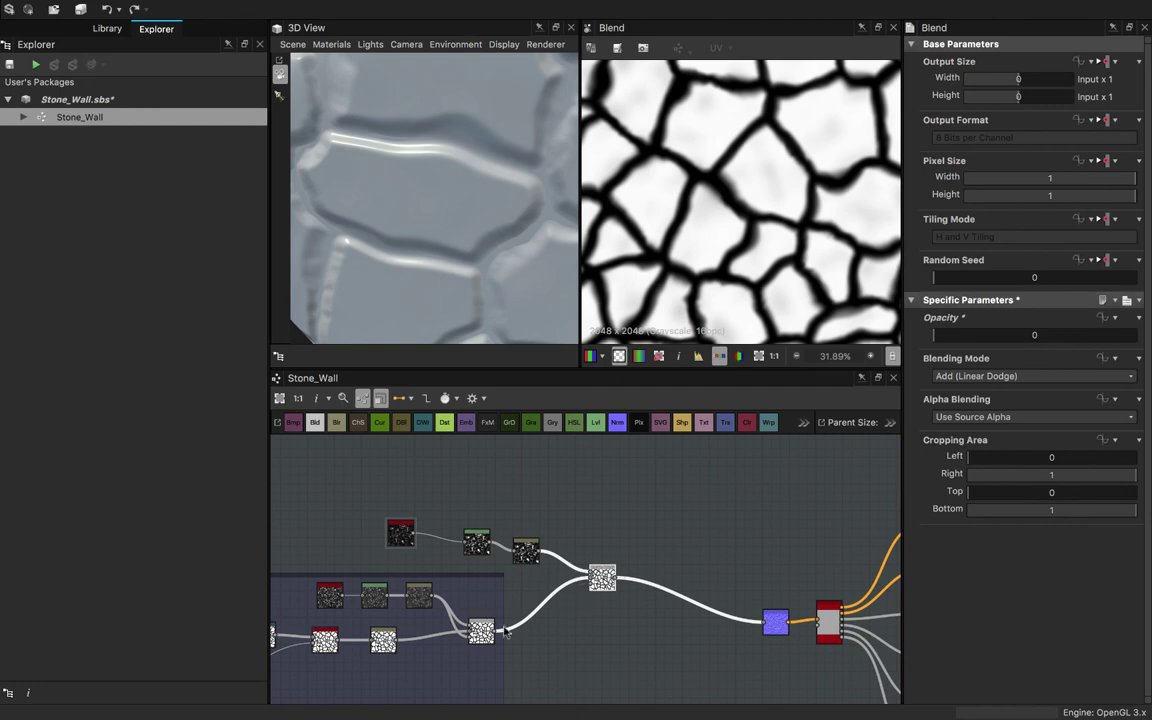
left_click_drag(598, 575, 545, 555)
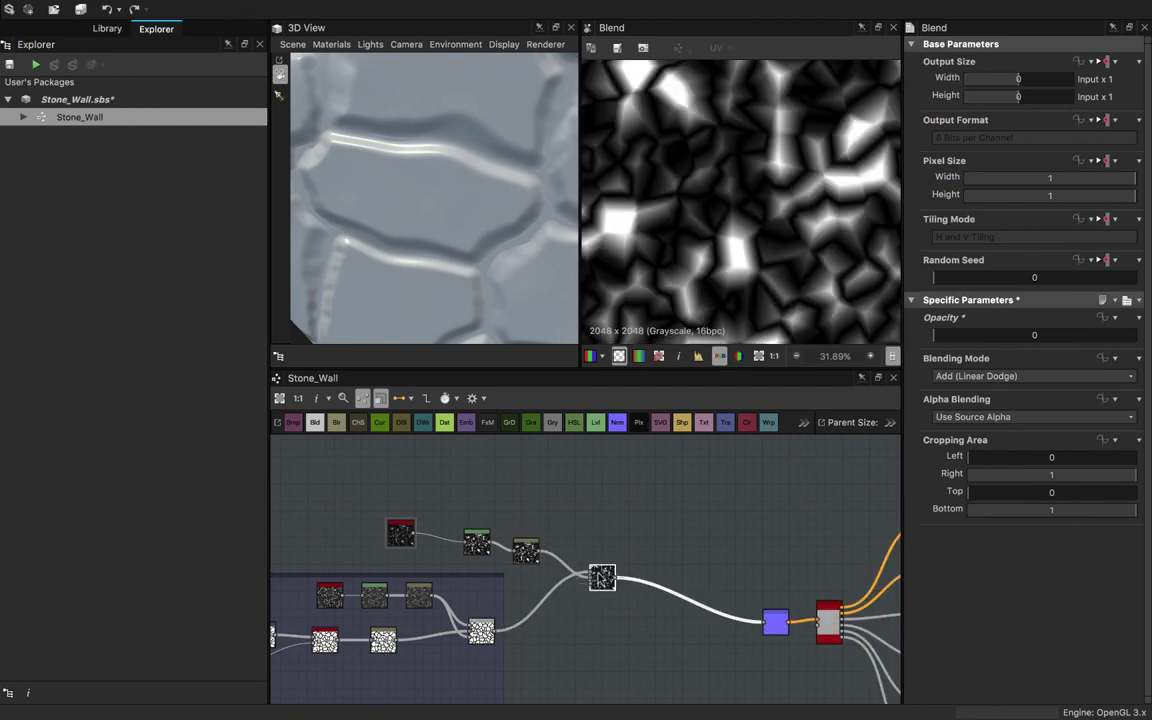
left_click_drag(937, 337, 1117, 362)
left_click_drag(560, 235, 414, 240)
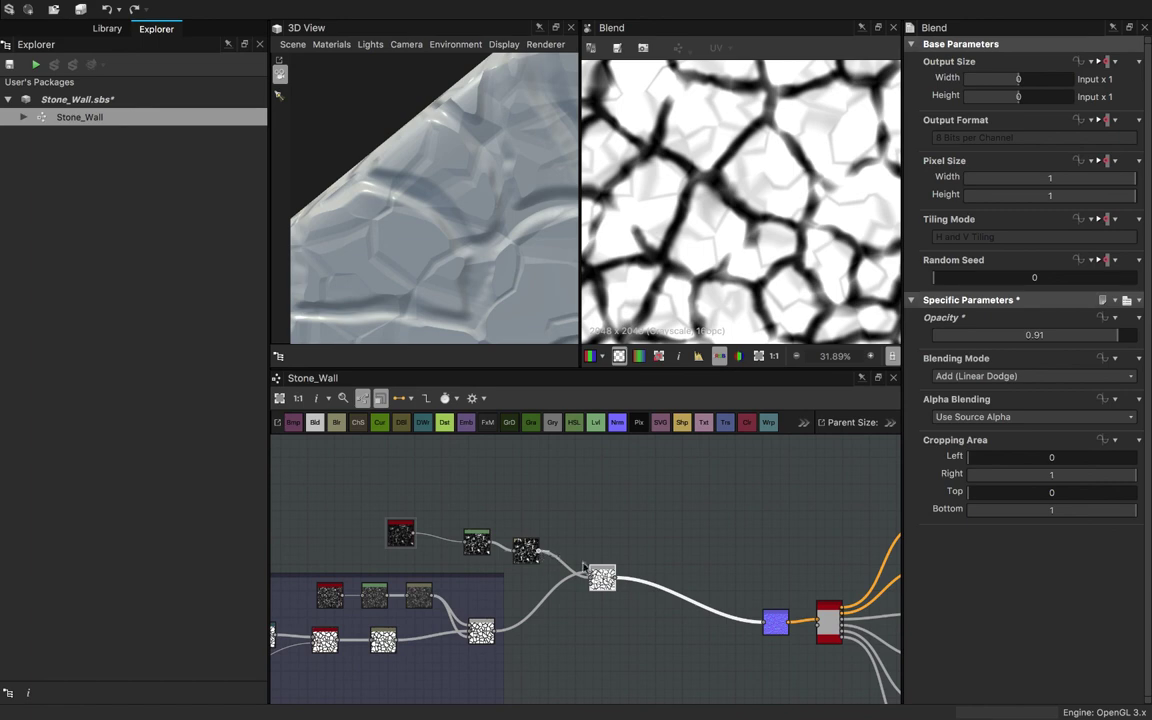
left_click_drag(593, 572, 591, 573)
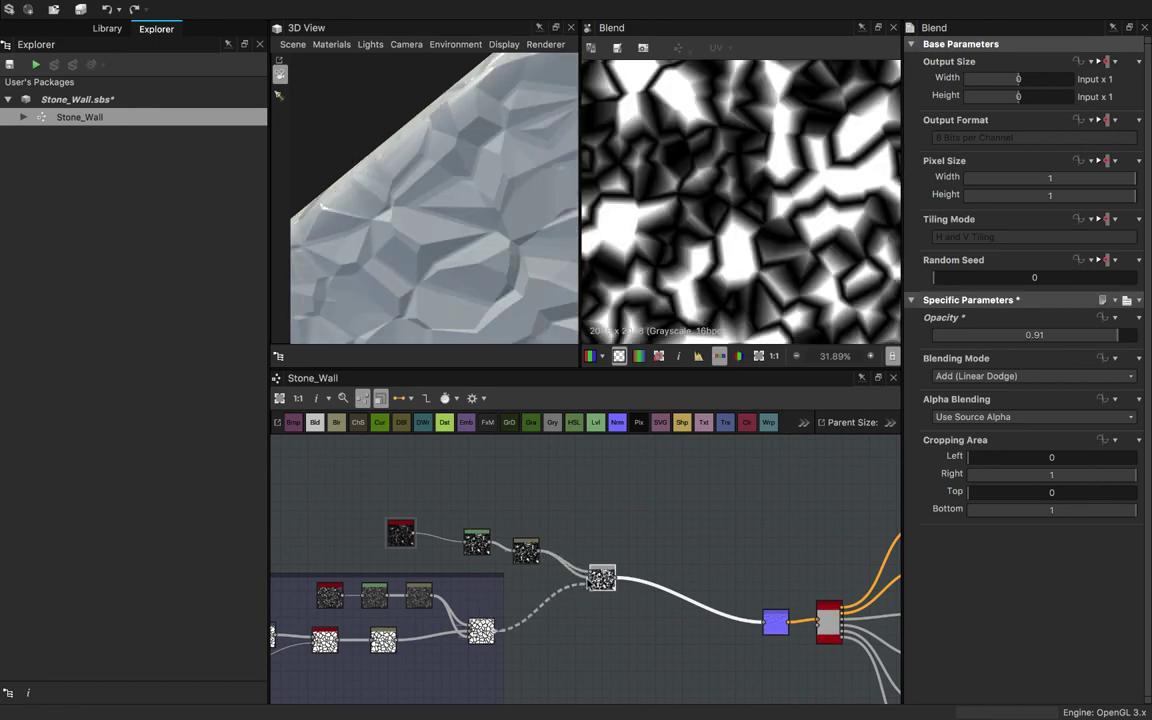
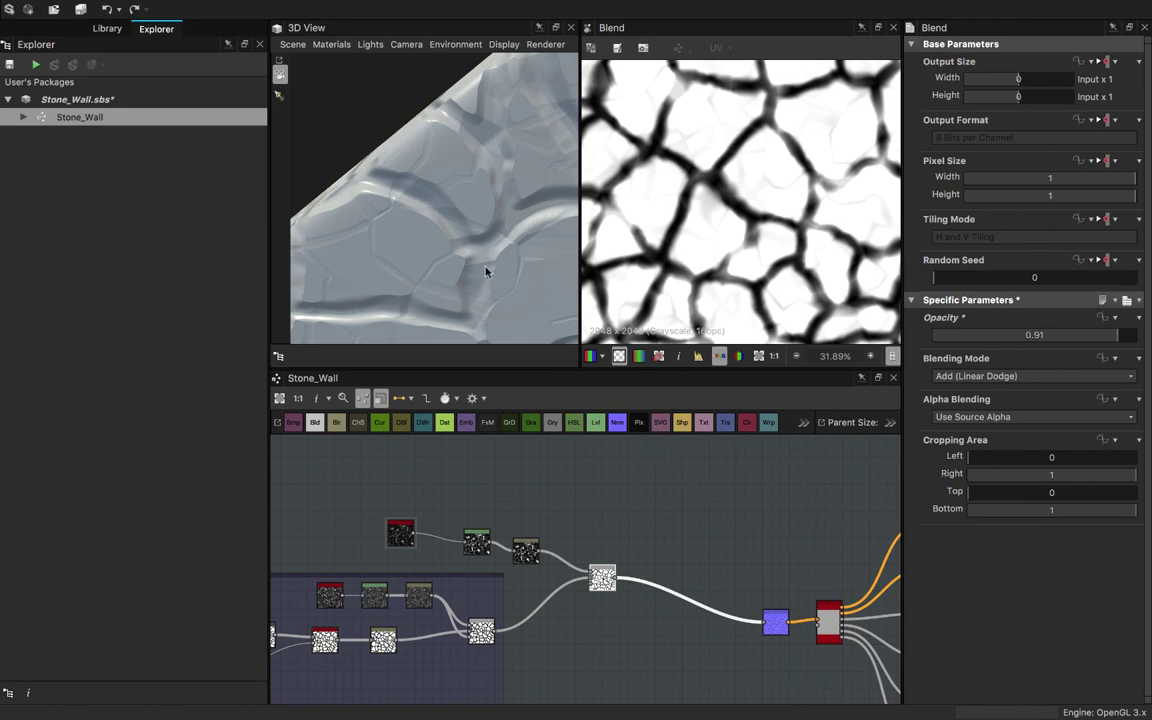
- Set the Blend node's opacity to 0.35 and check the stone surfaces on several sides of the cube
left_click_drag(486, 271, 420, 177)
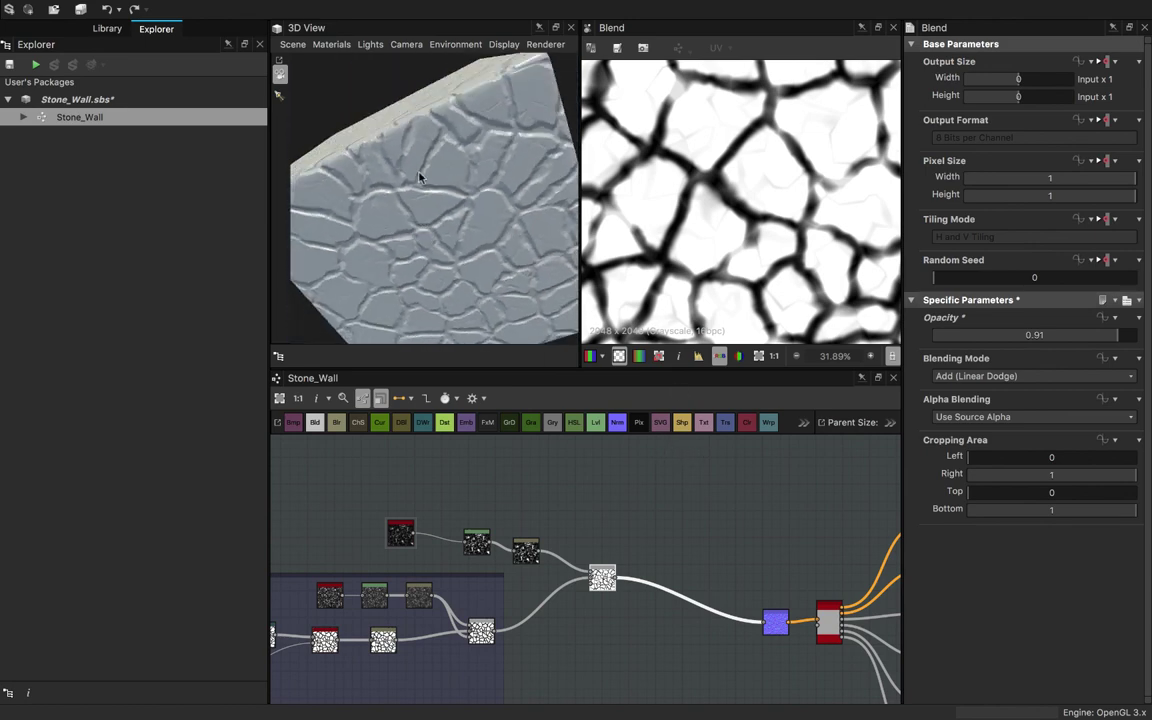
scroll(420, 177, "up", 3)
middle_click_drag(419, 177, 440, 198)
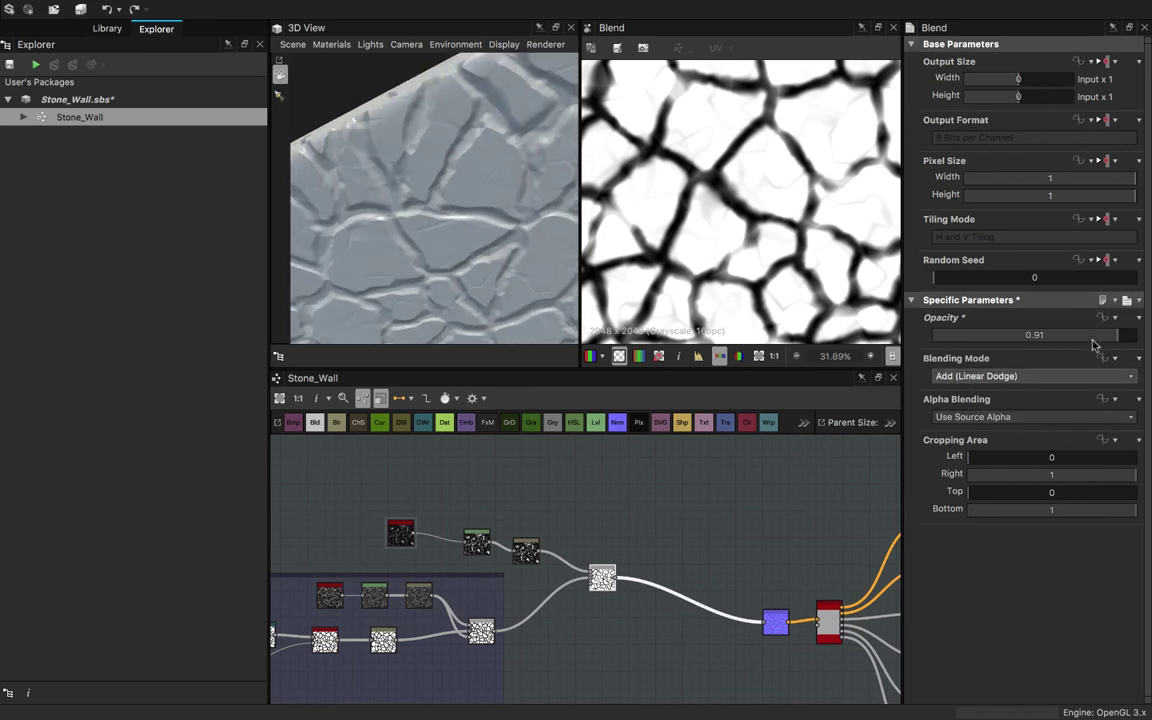
left_click_drag(1093, 343, 1004, 345)
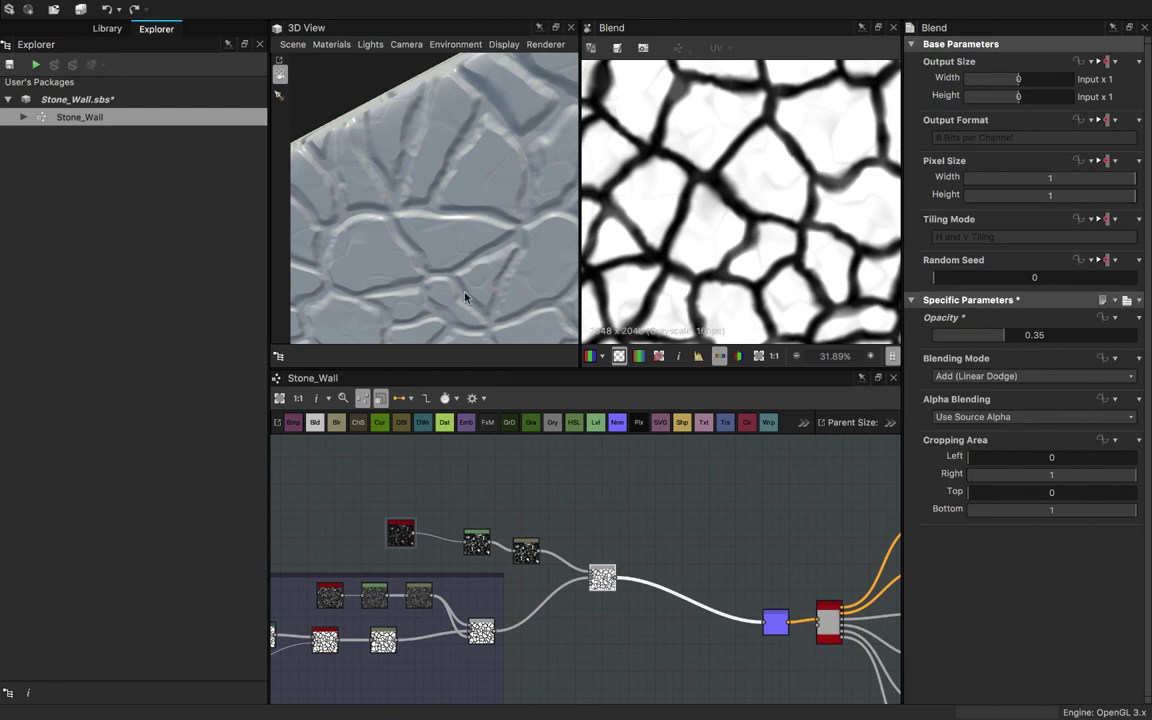
left_click_drag(465, 297, 531, 214)
scroll(423, 238, "down", 5)
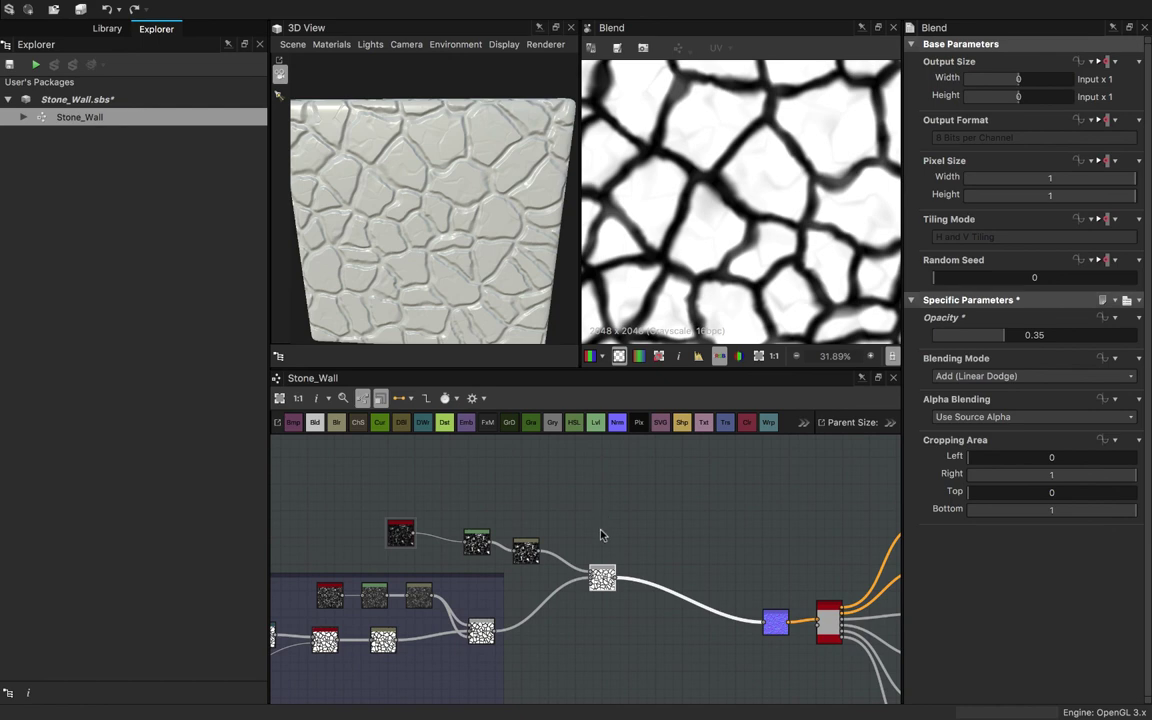
left_click_drag(418, 196, 452, 304)
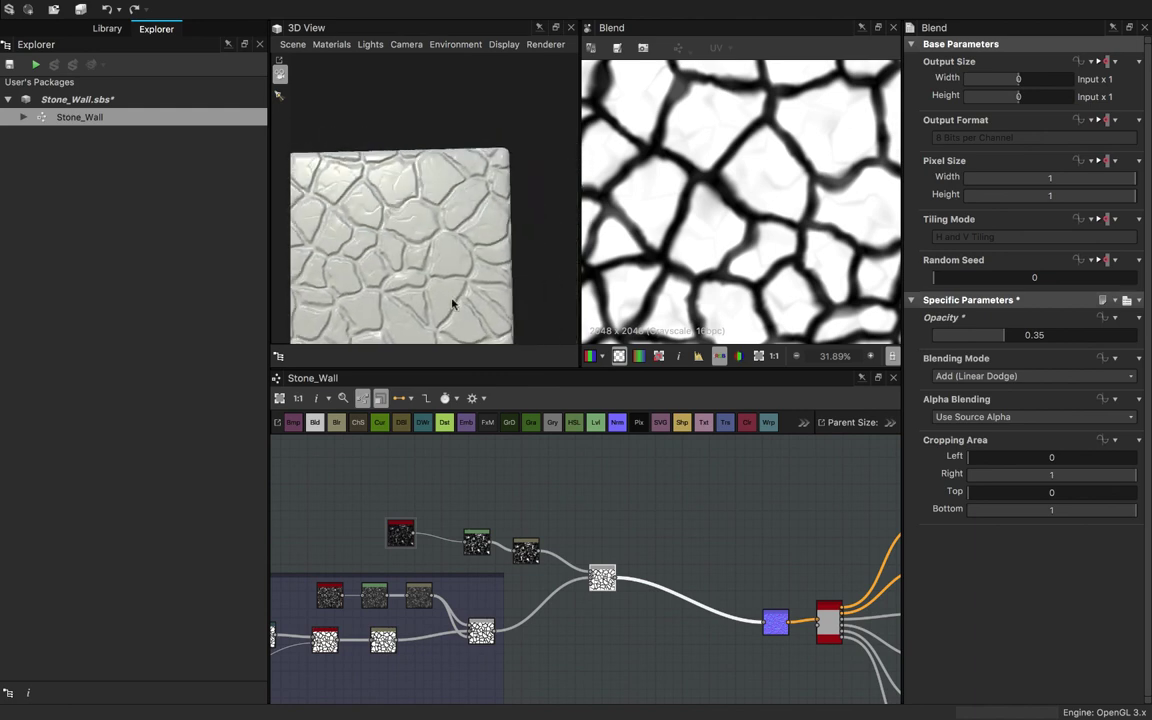
scroll(442, 297, "up", 5)
scroll(442, 297, "down", 2)
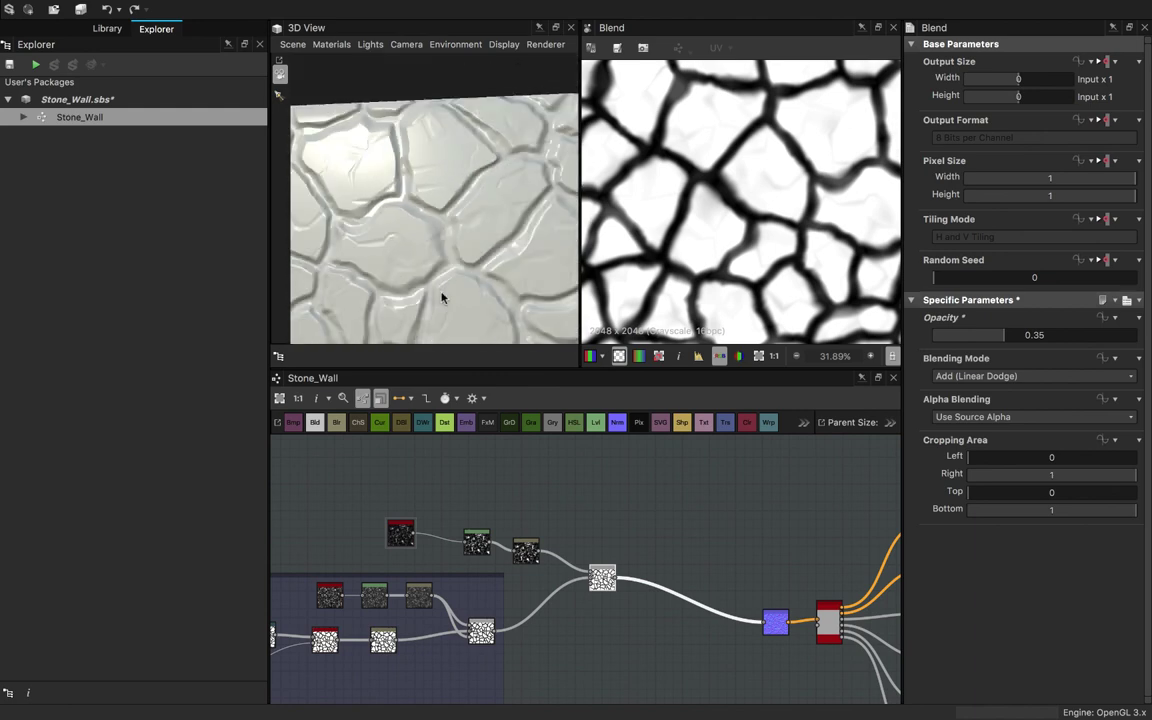
- Move the Blend node down to make room and add a Dirt 1 noise node above it
left_click_drag(598, 592, 593, 618)
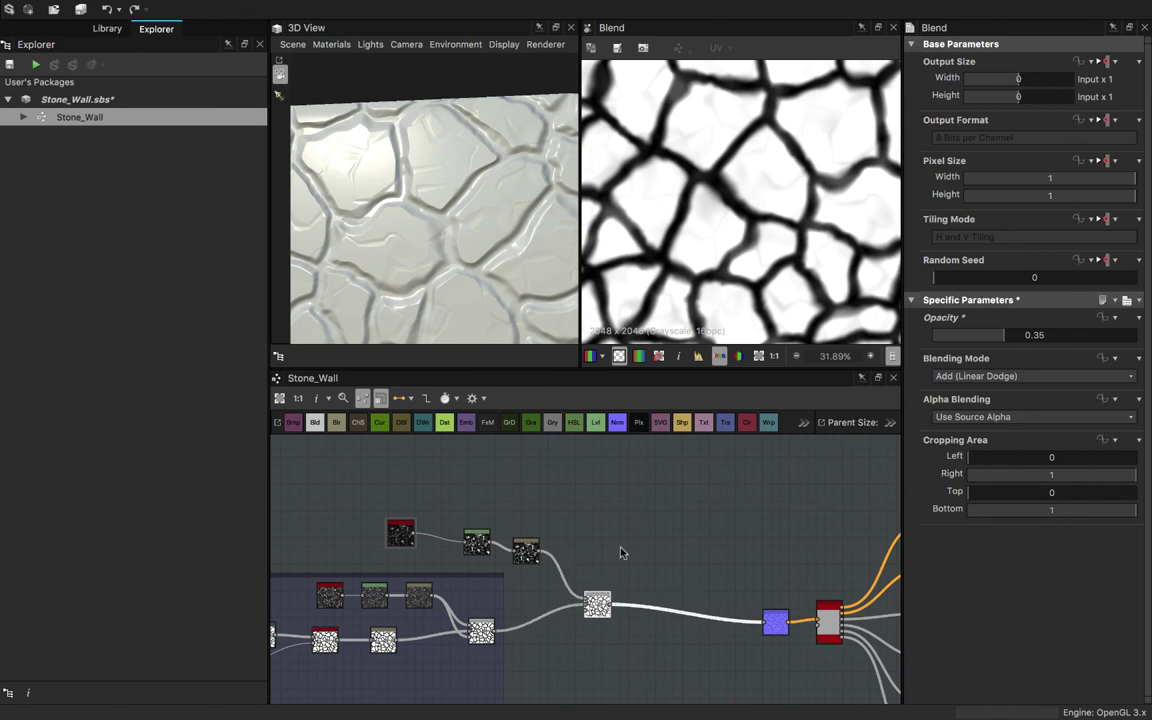
key("space")
type("di")
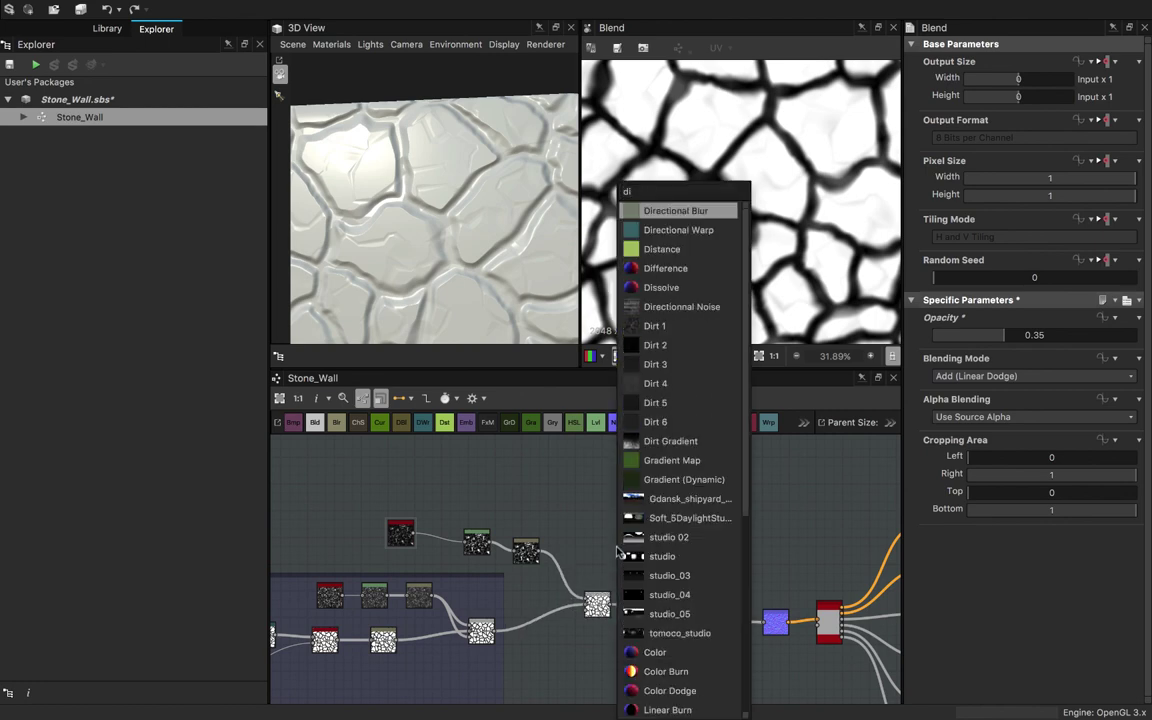
left_click(665, 330)
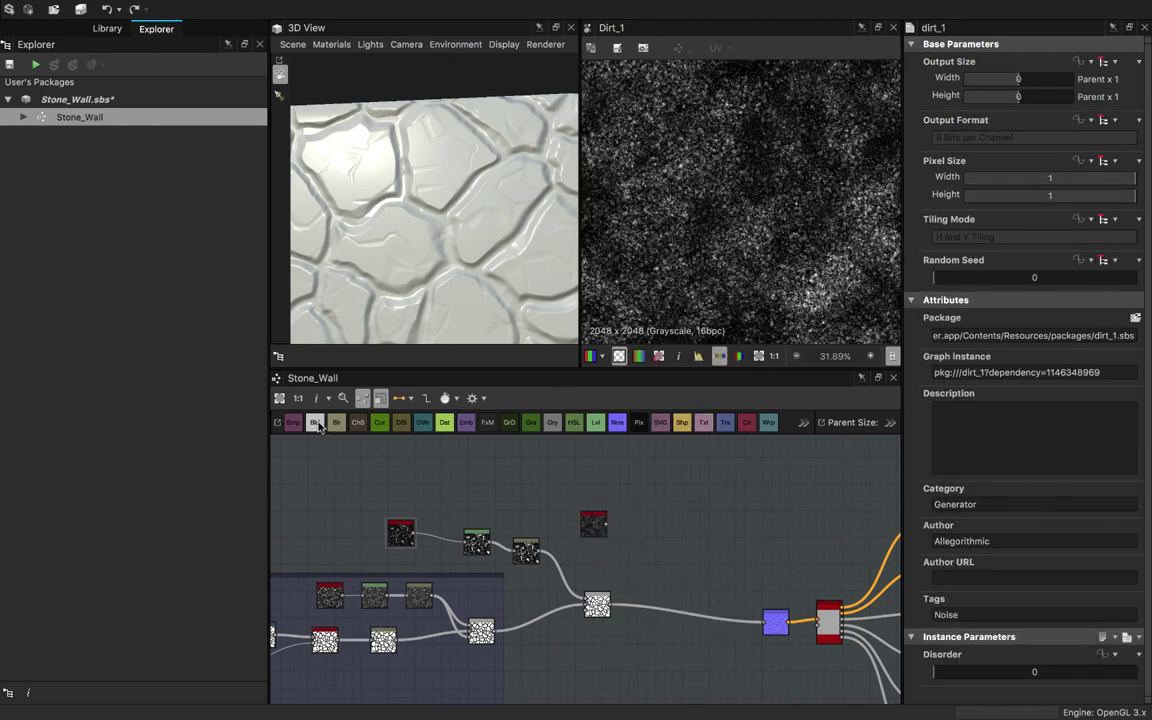
- Add a Blend node combining Dirt 1 with the existing stone blend, and set its blending mode to Add Sub
left_click(318, 425)
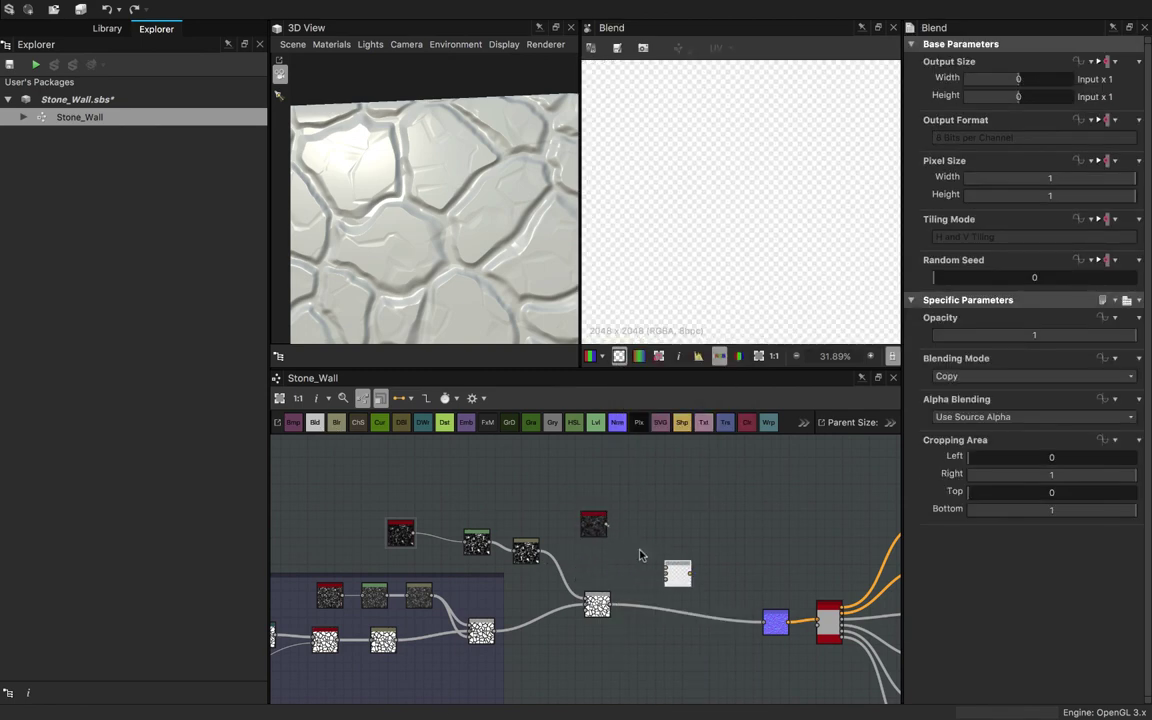
left_click_drag(670, 570, 668, 572)
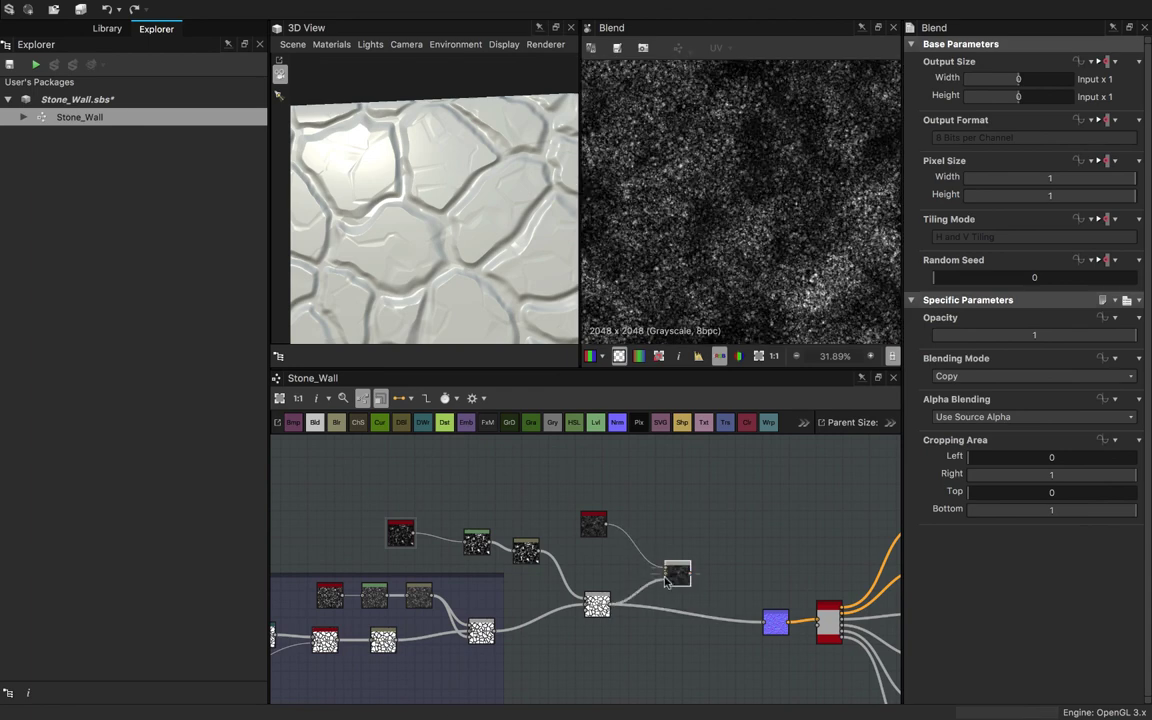
left_click(1035, 376)
left_click(1020, 418)
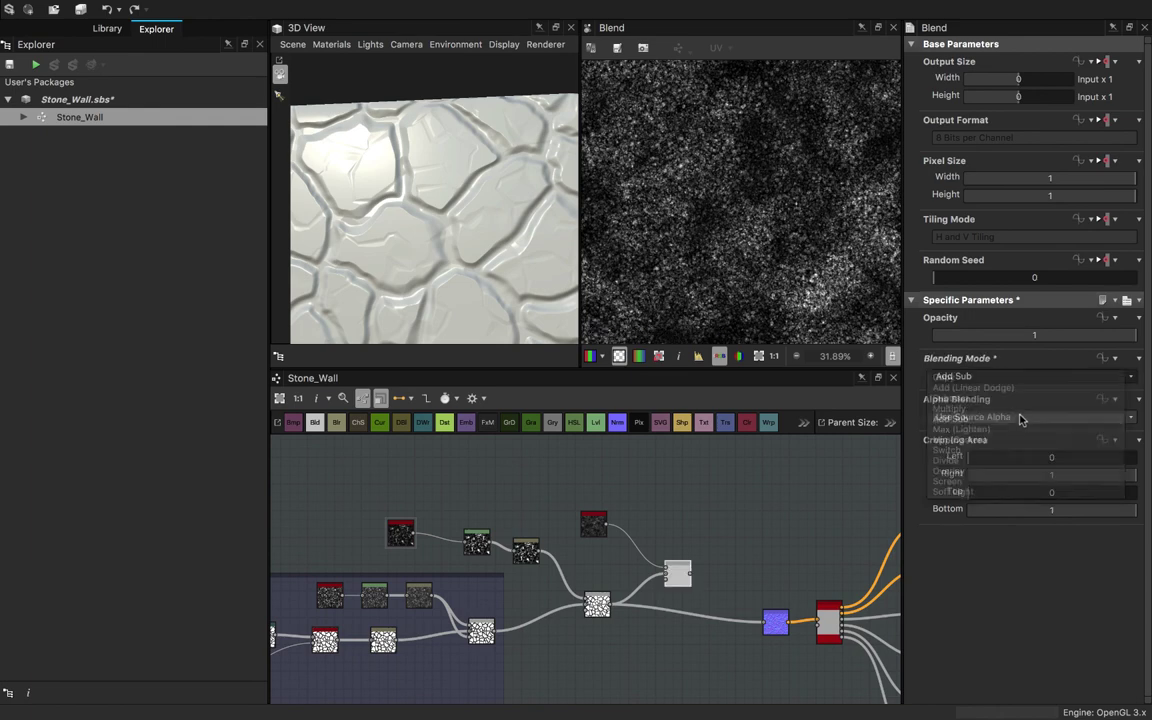
- Feed the Dirt 1 Blend into the Normal node, align it with the previous Blend, and lower its opacity to 0.02
left_click_drag(485, 265, 503, 301)
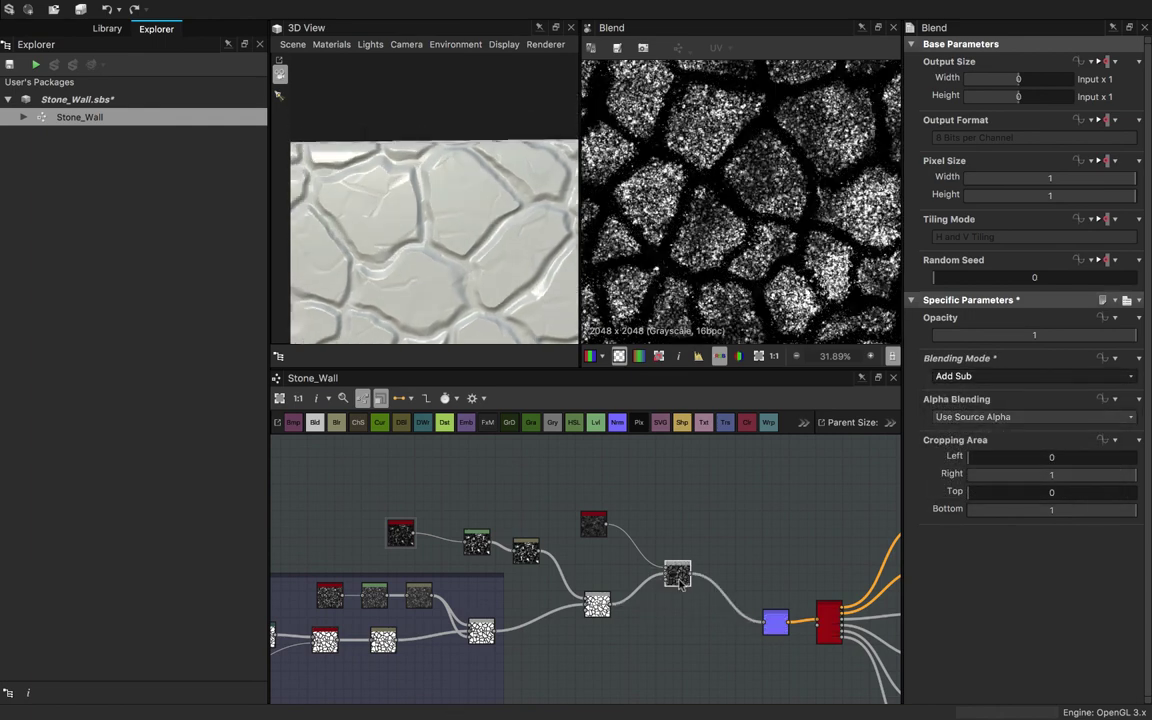
left_click_drag(677, 575, 668, 600)
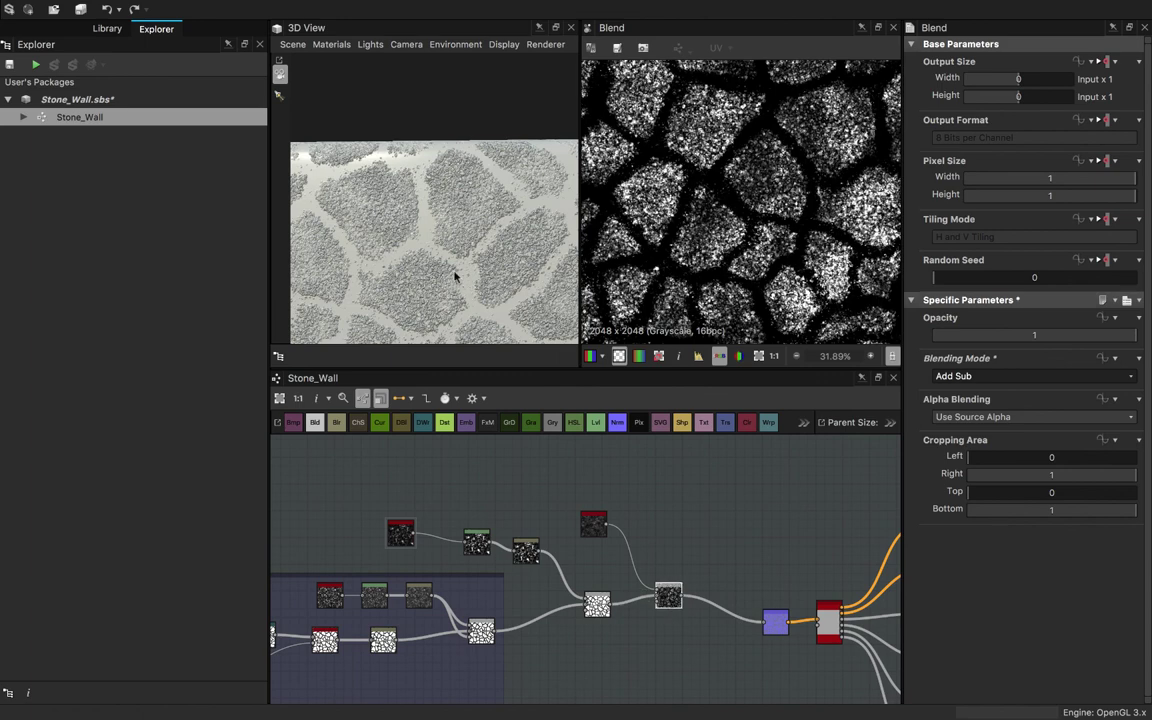
left_click_drag(455, 277, 496, 265)
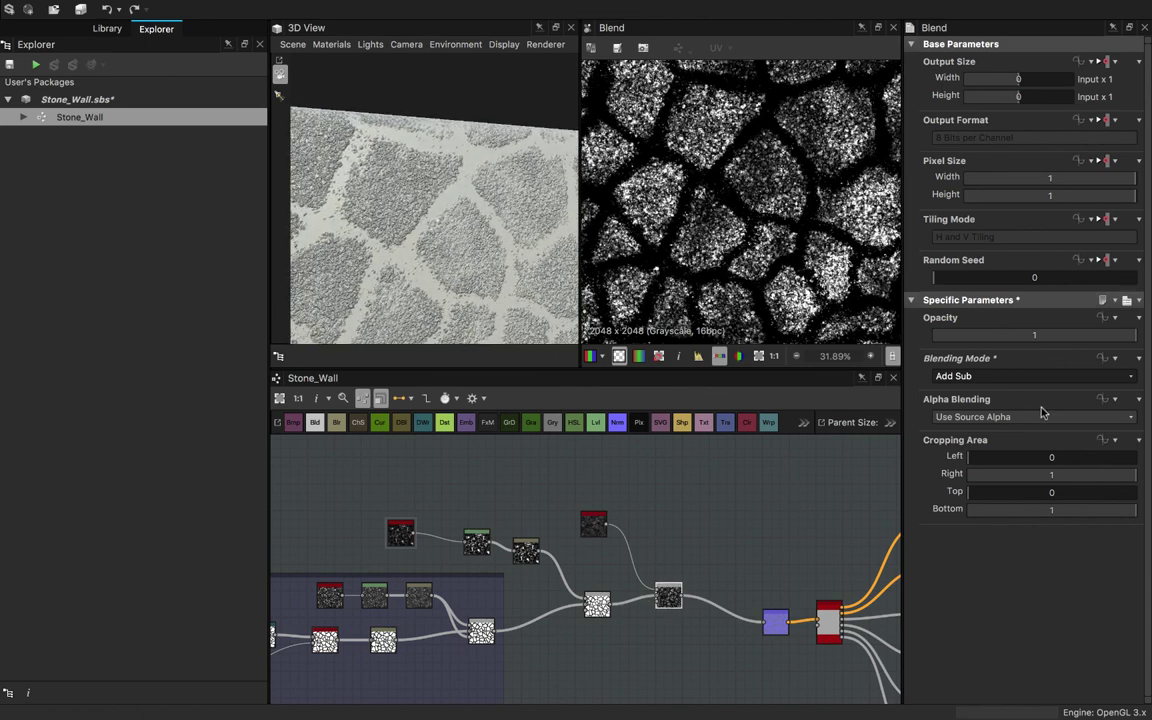
left_click_drag(1101, 338, 937, 340)
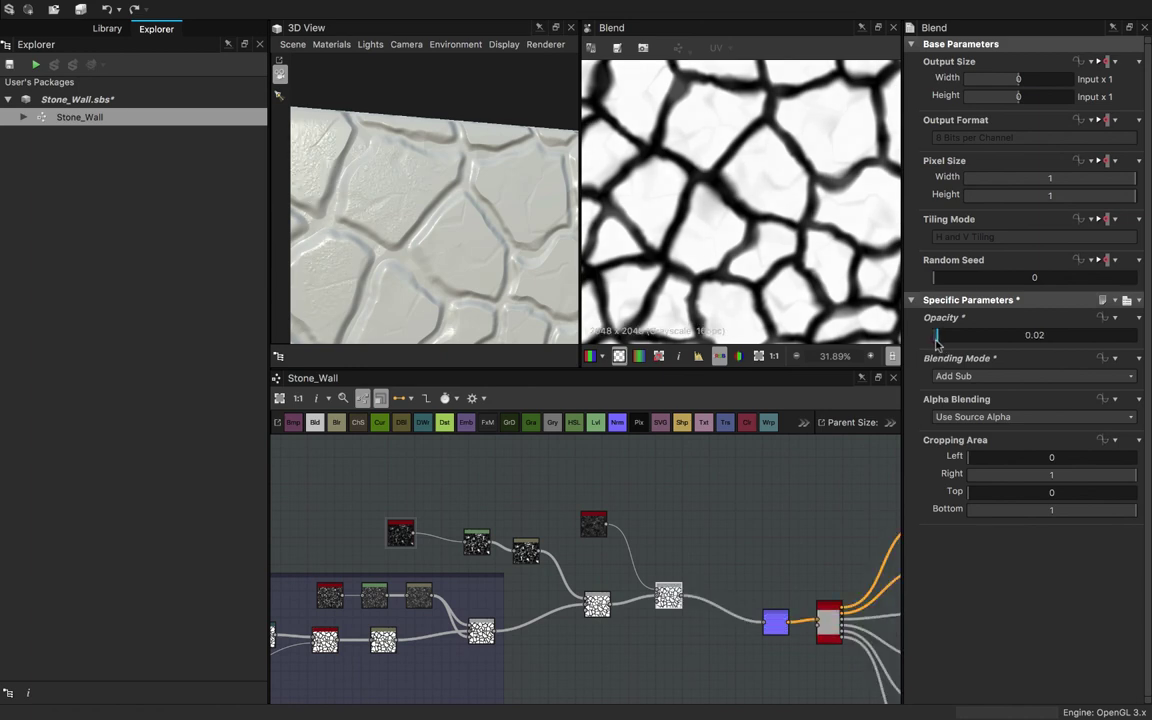
left_click_drag(440, 298, 430, 240)
- Try an opacity of 0.01 on the Dirt 1 Blend and check the stone surface on the cube
double_click(1035, 340)
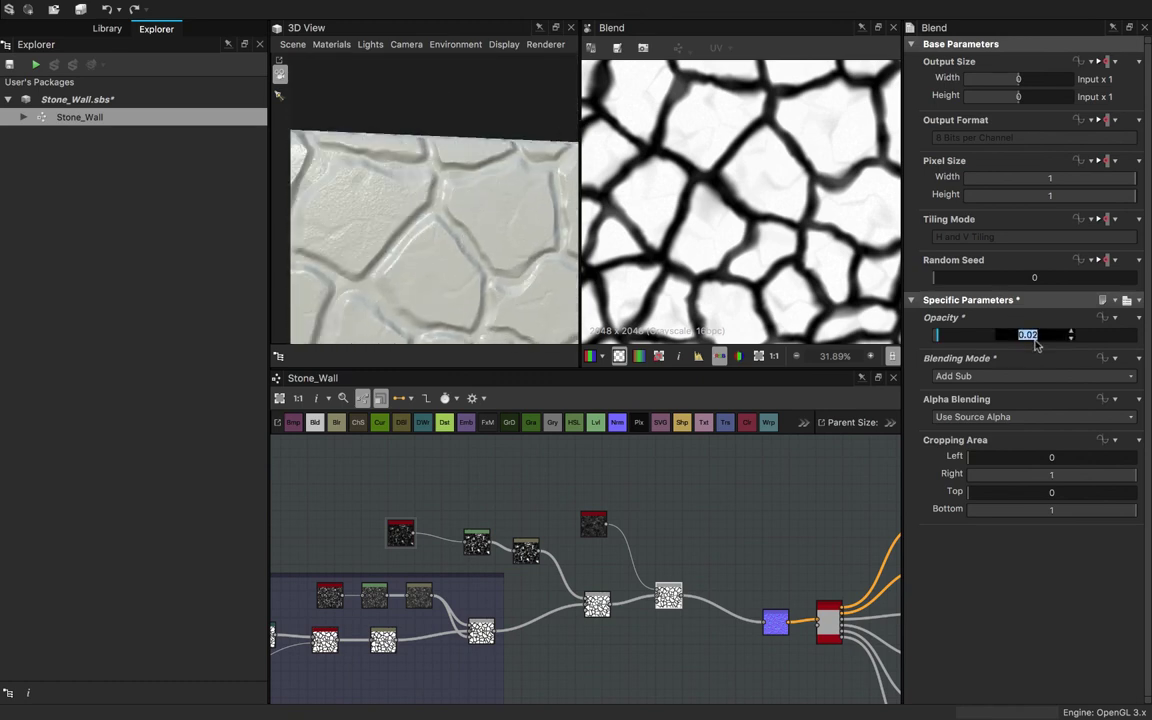
type(".01")
key("Return")
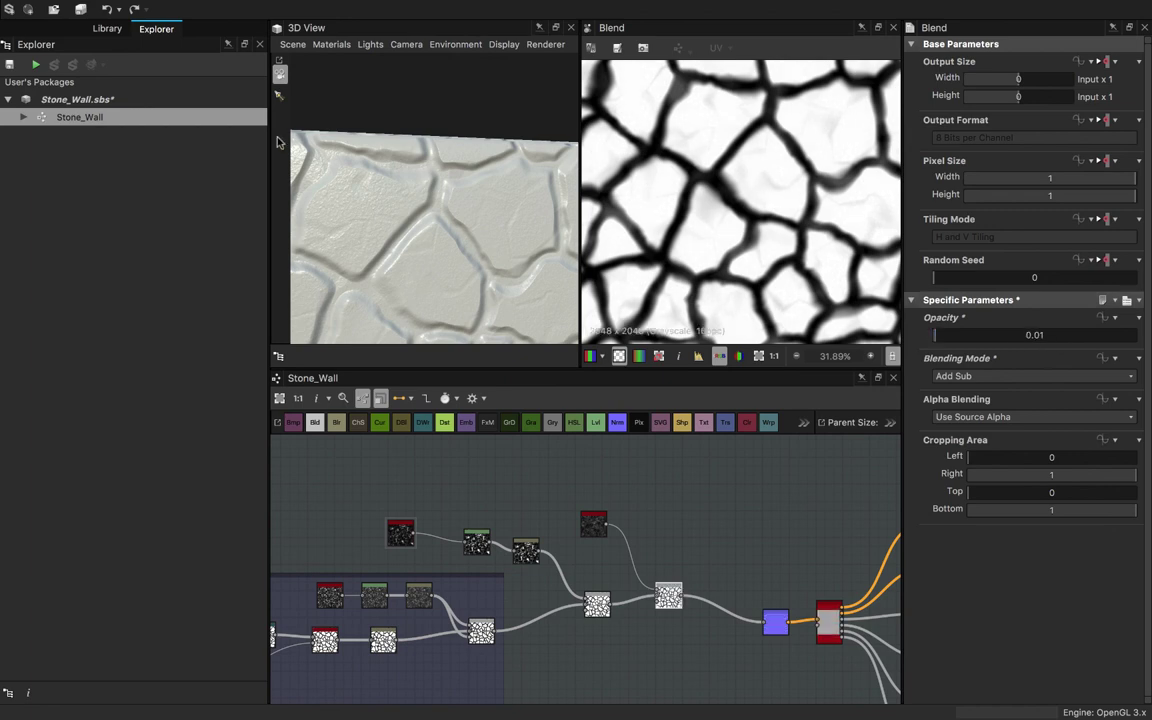
left_click_drag(393, 188, 412, 223)
- Shift the Dirt 1 node away from its Blend, set that Blend's opacity to 0.02, and check several sides of the cube
left_click_drag(592, 528, 569, 530)
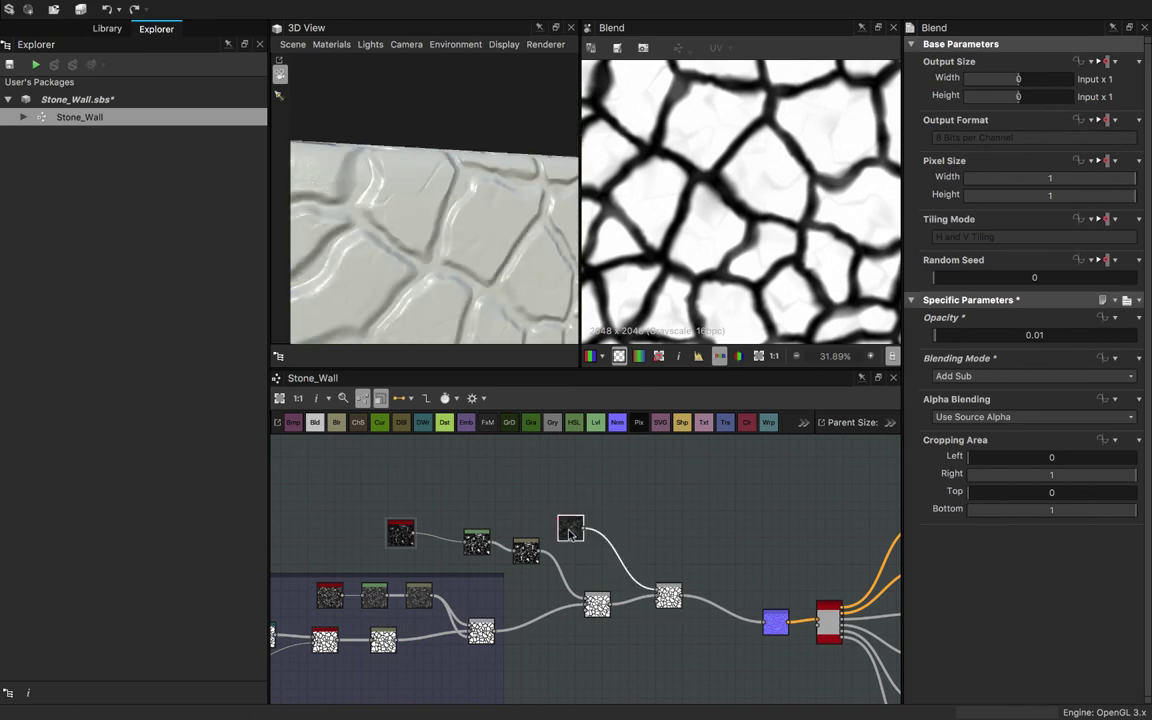
left_click(668, 596)
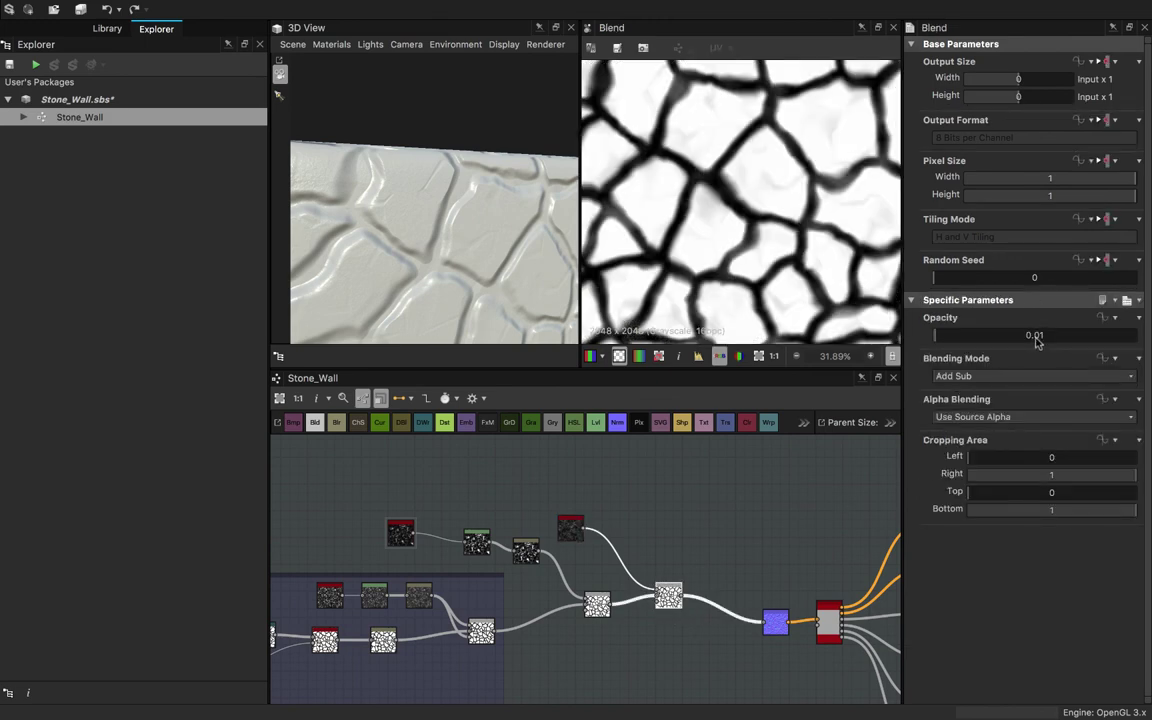
double_click(1036, 338)
type(".02")
key("Return")
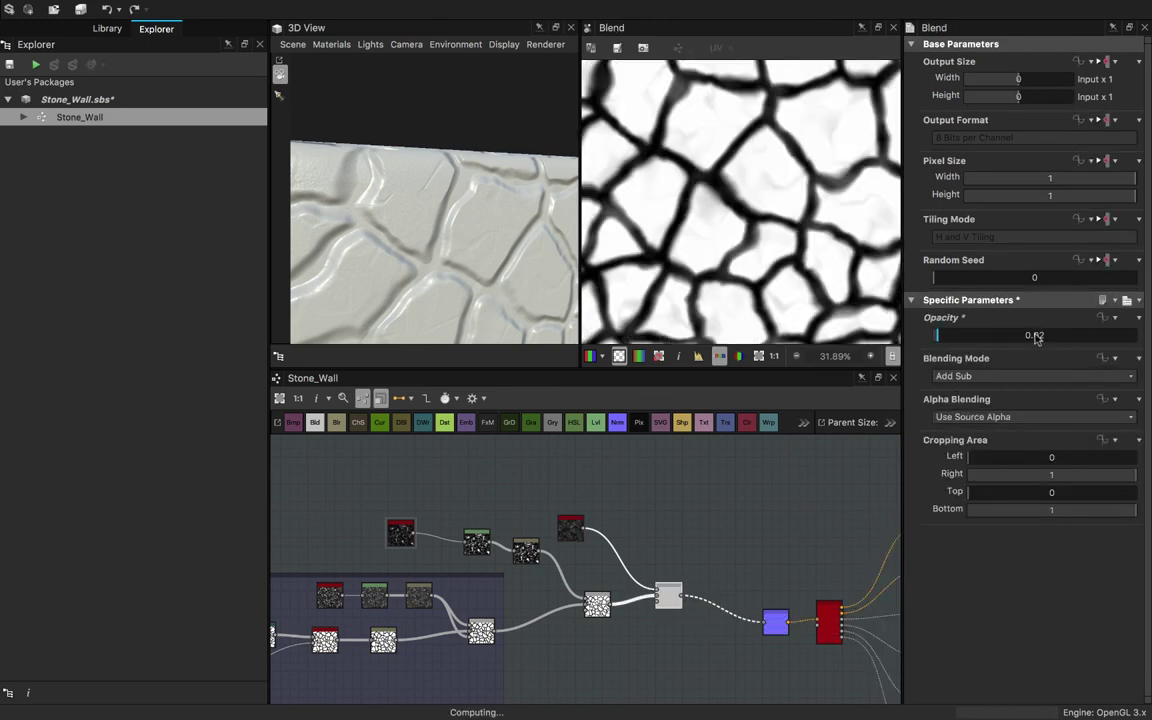
right_click_drag(388, 165, 466, 256)
left_click_drag(466, 256, 405, 264)
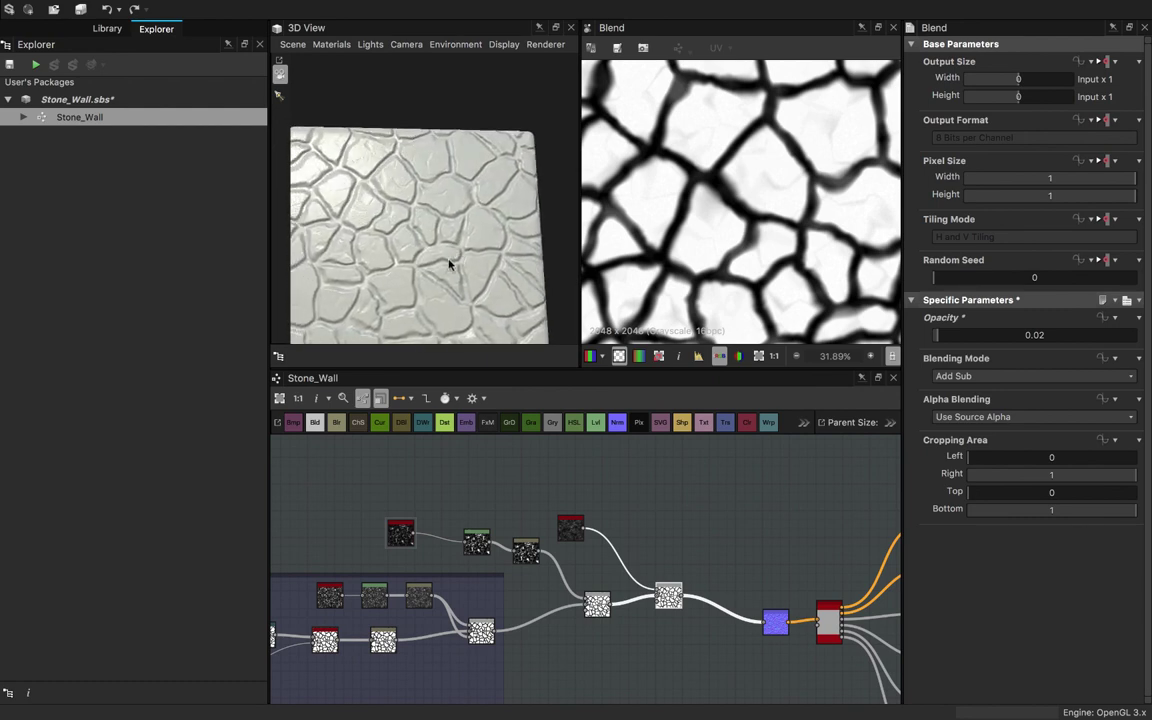
mouse_move(403, 243)
left_mouse_down()
mouse_move(442, 257)
mouse_move(450, 314)
mouse_move(438, 267)
mouse_move(321, 157)
mouse_move(410, 240)
left_mouse_up()
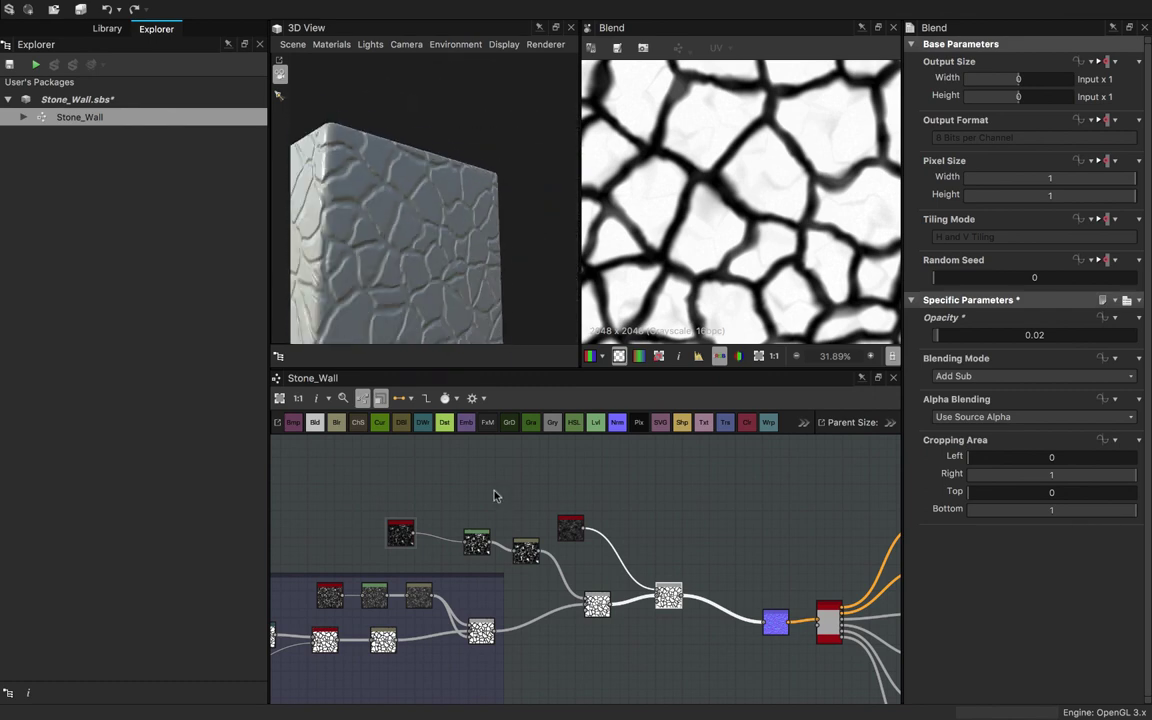
- Move the crystal noise, Levels and Blur nodes together, and then the Dirt 1 node, closer to the Stones frame
left_click_drag(375, 510, 523, 554)
left_click_drag(527, 553, 482, 562)
left_click_drag(570, 528, 522, 525)
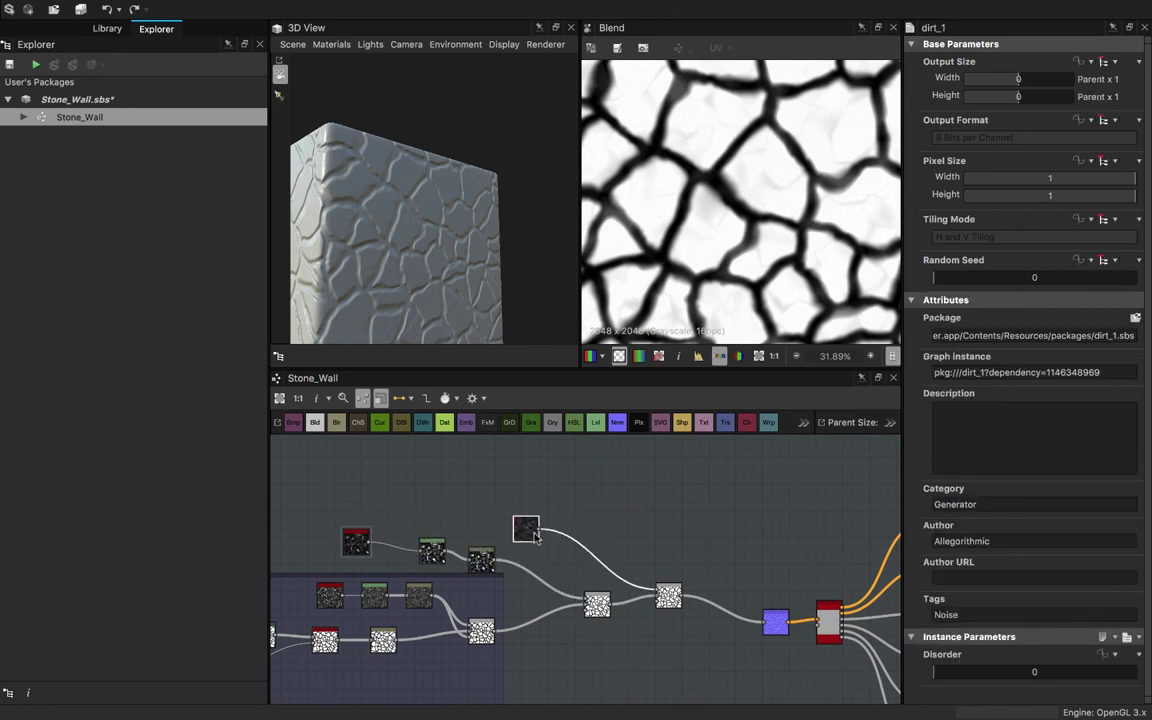
scroll(530, 535, "down", 3)
scroll(532, 538, "down", 3)
scroll(537, 533, "up", 3)
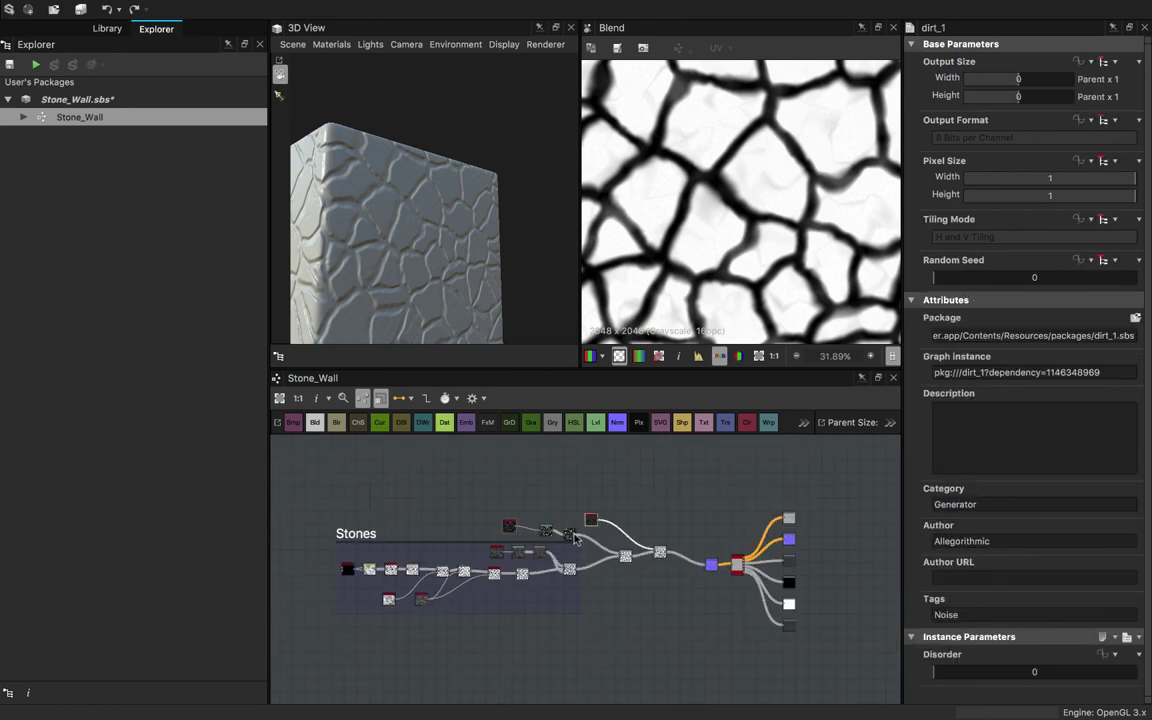
- Brighten the crystal noise in its Levels node by moving the input black point to the minimum and lowering the input white point
left_click_drag(447, 270, 431, 225)
scroll(425, 222, "up", 3)
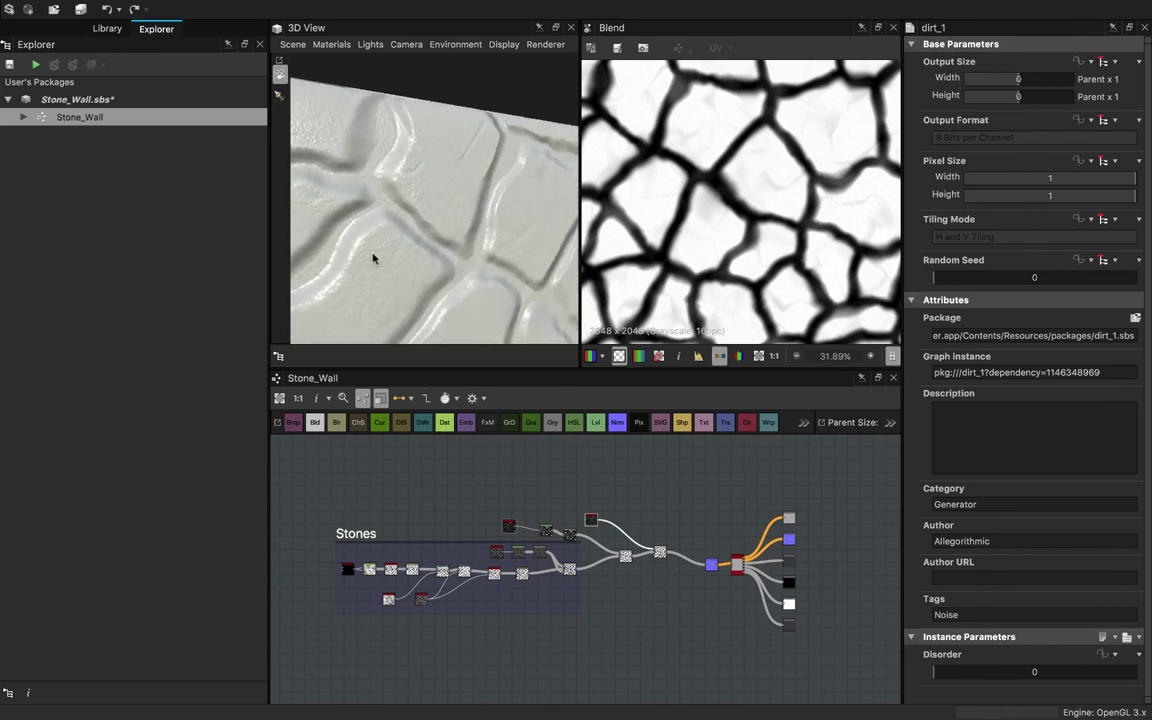
left_click_drag(373, 258, 492, 533)
left_click_drag(499, 238, 398, 376)
double_click(592, 519)
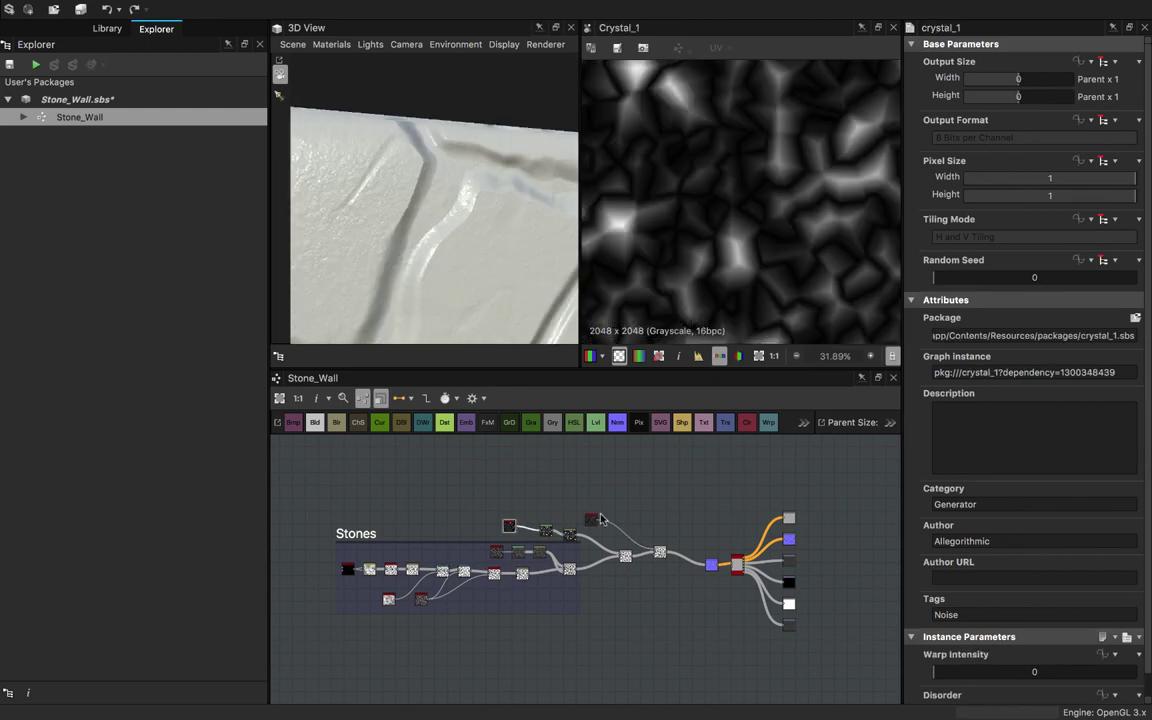
left_click(545, 540)
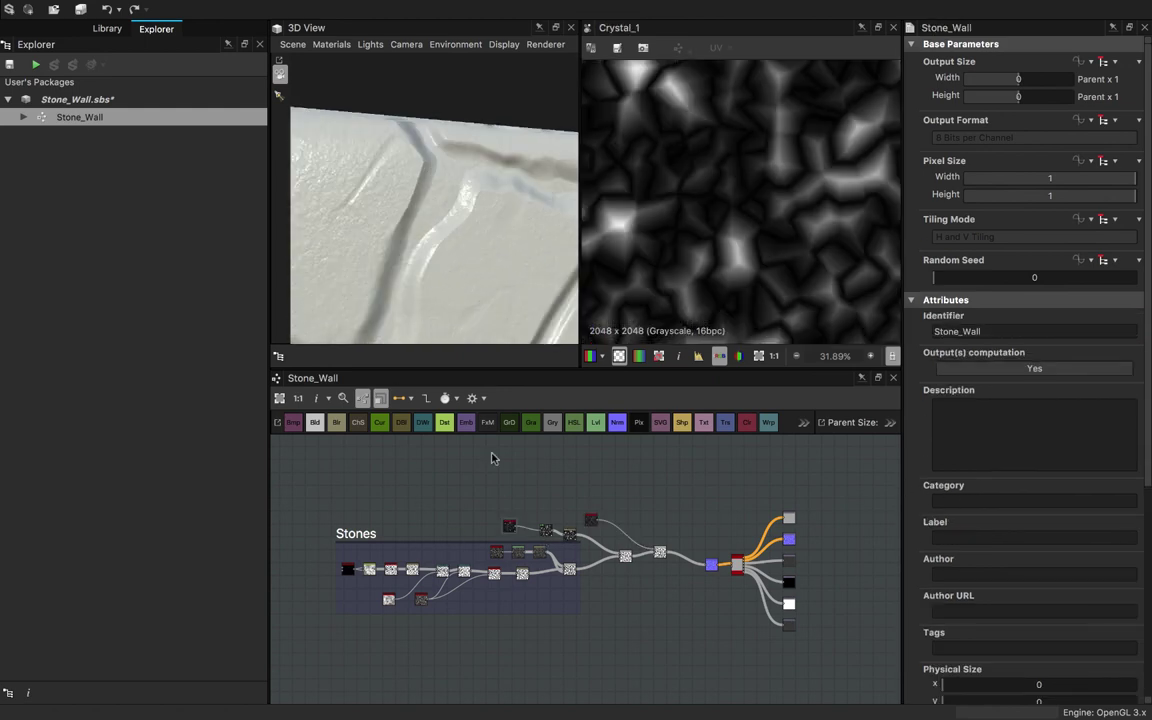
double_click(545, 530)
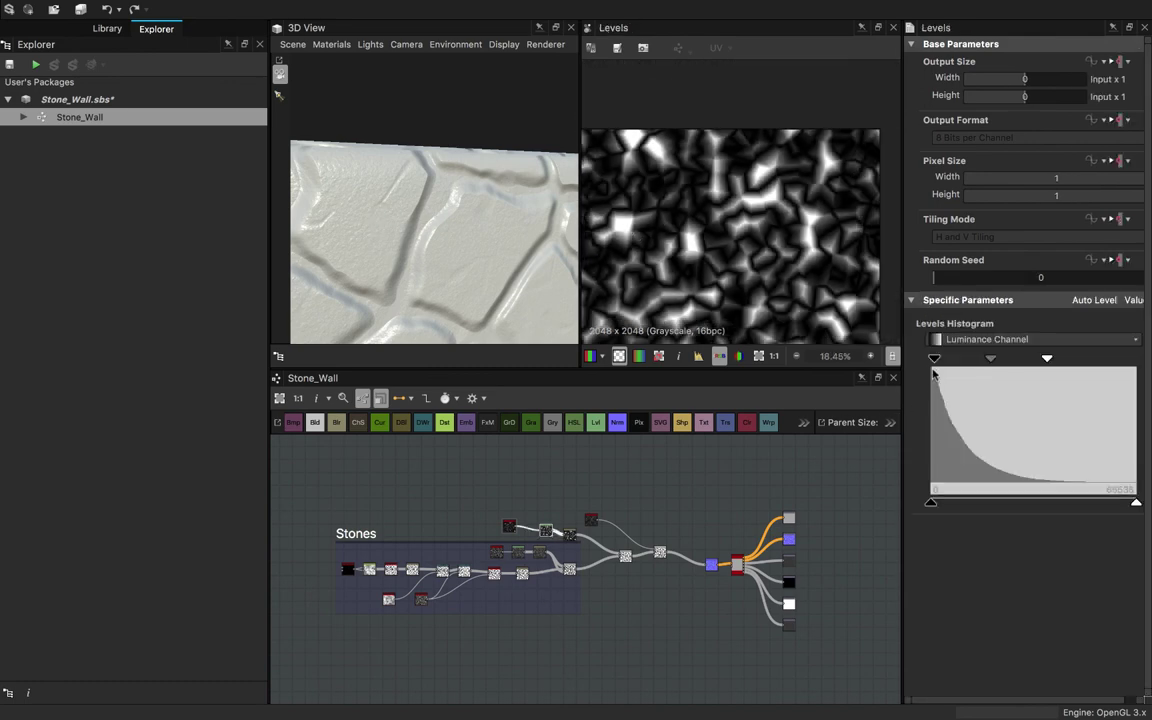
left_click_drag(934, 360, 905, 368)
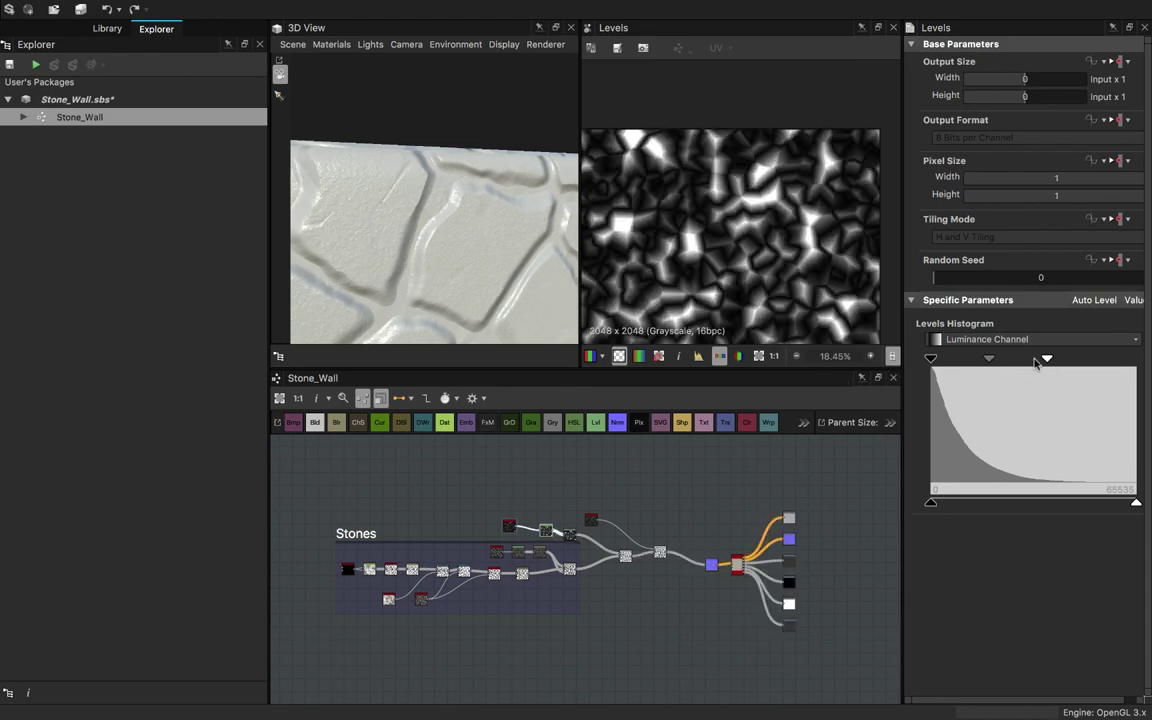
left_click_drag(1047, 362, 1003, 374)
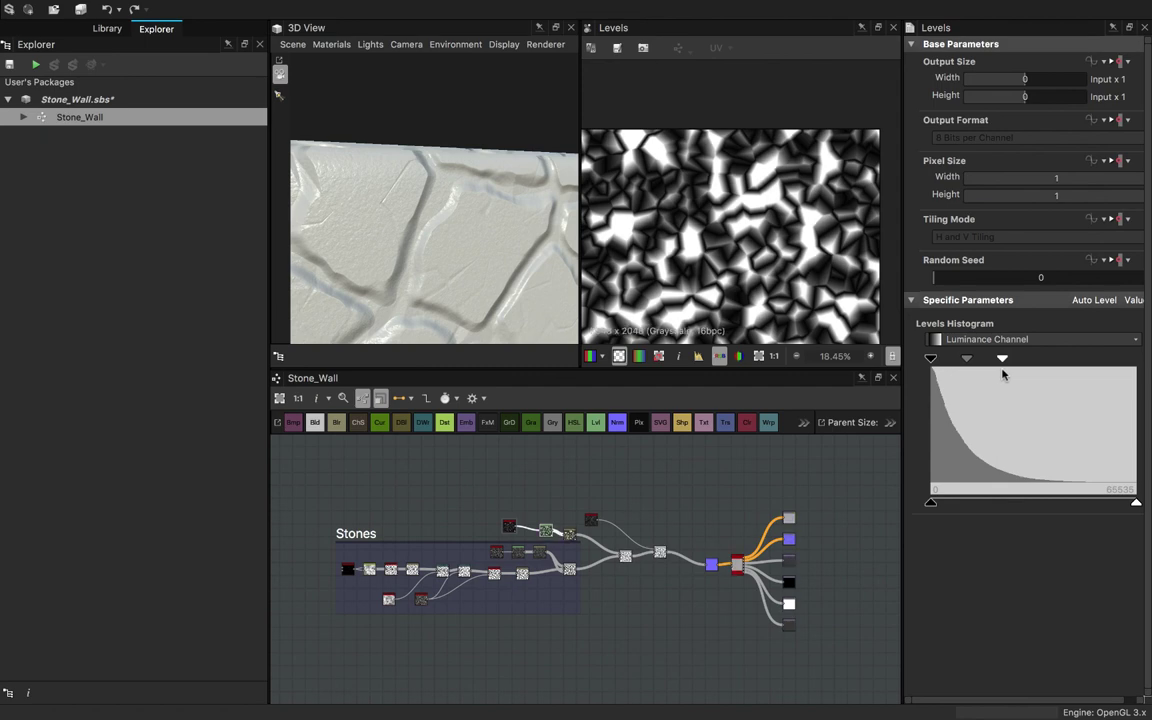
- Lower the output white point of the crystal noise's Levels node moderately, comparing the facets on the cube
left_click_drag(1137, 507, 1074, 515)
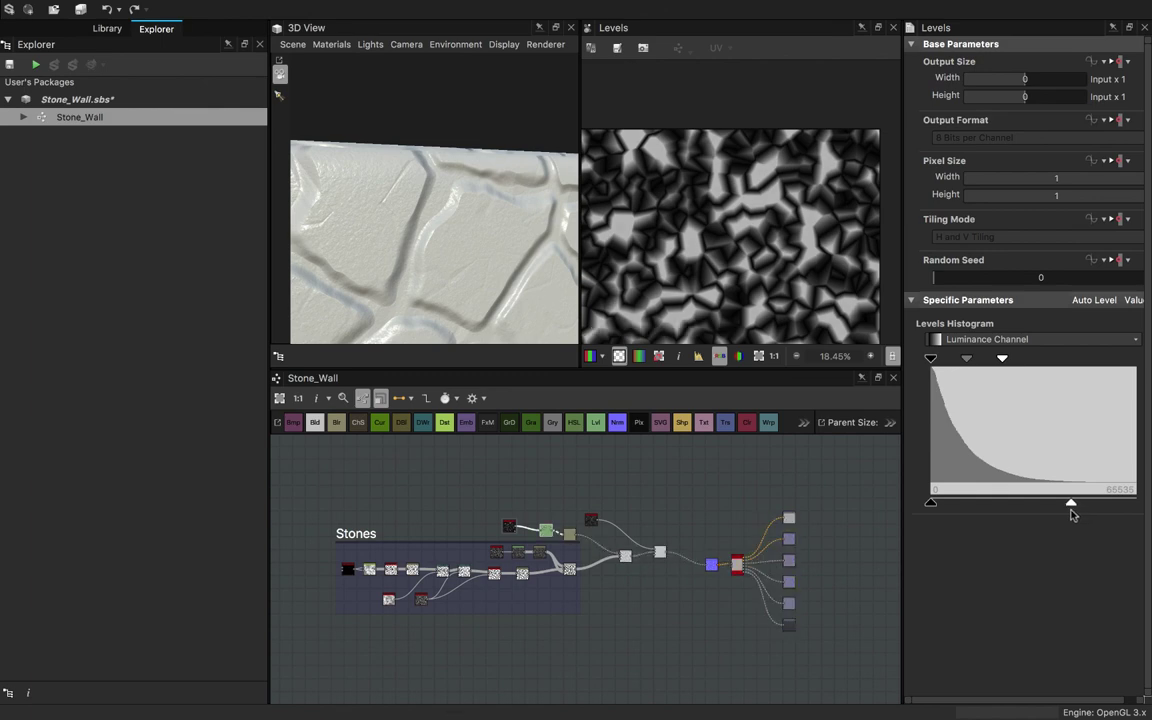
left_click_drag(491, 285, 737, 364)
scroll(463, 232, "up", 5)
scroll(463, 232, "down", 4)
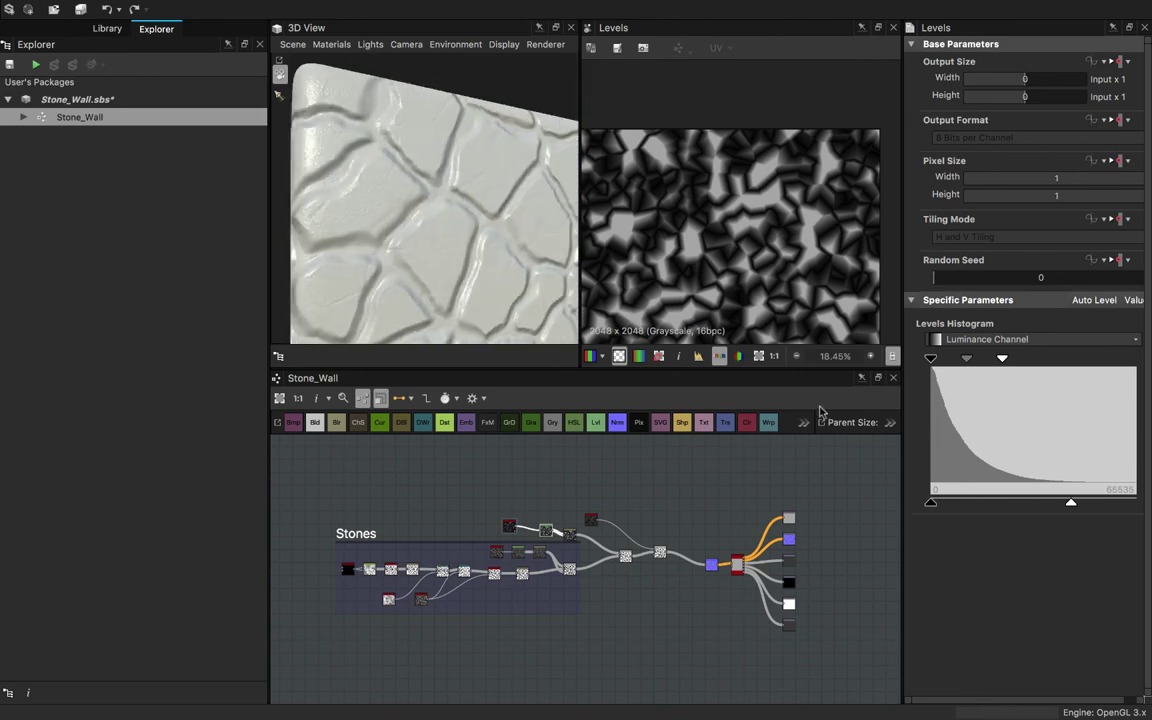
left_click_drag(1071, 502, 1104, 512)
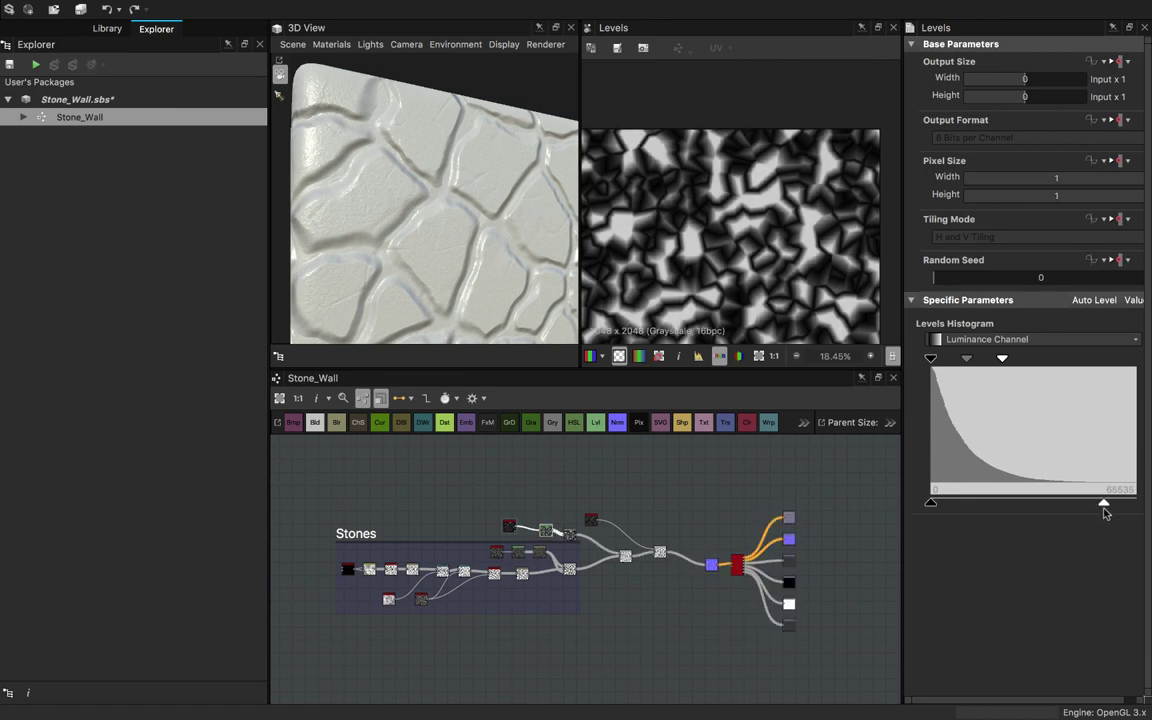
left_click_drag(505, 195, 480, 211)
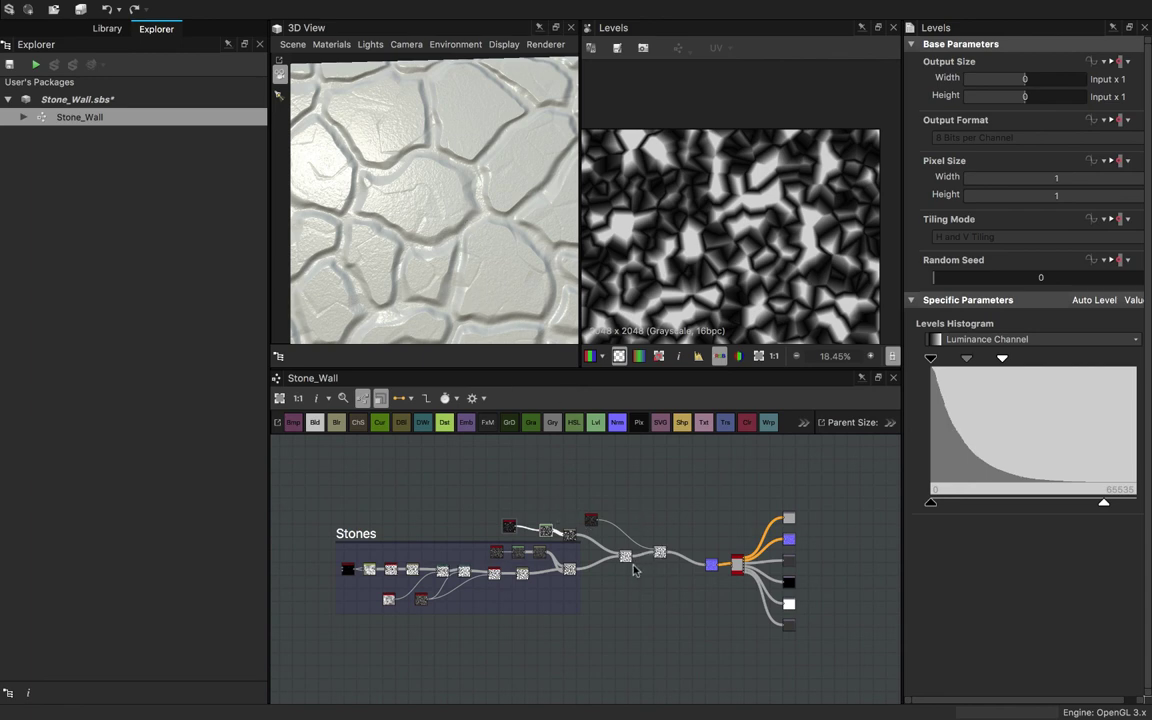
- Move the Dirt 1 node right beside the Blend node it feeds
scroll(620, 538, "up", 1)
scroll(620, 538, "up", 1)
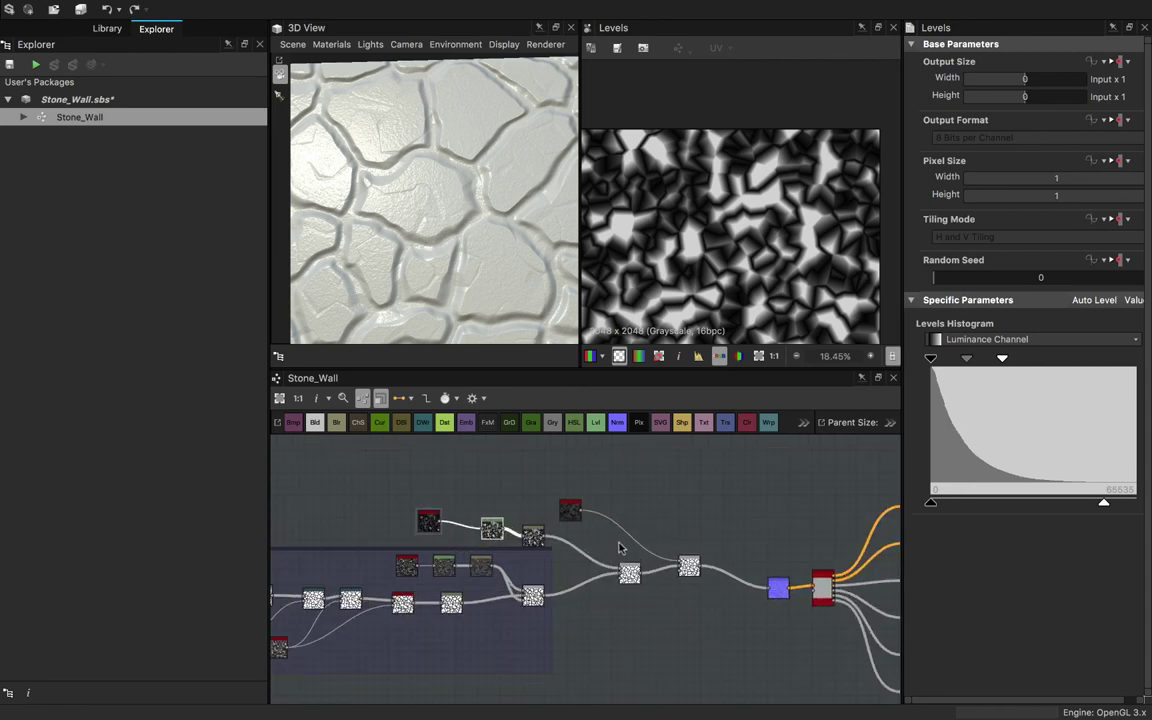
middle_click_drag(619, 548, 569, 536)
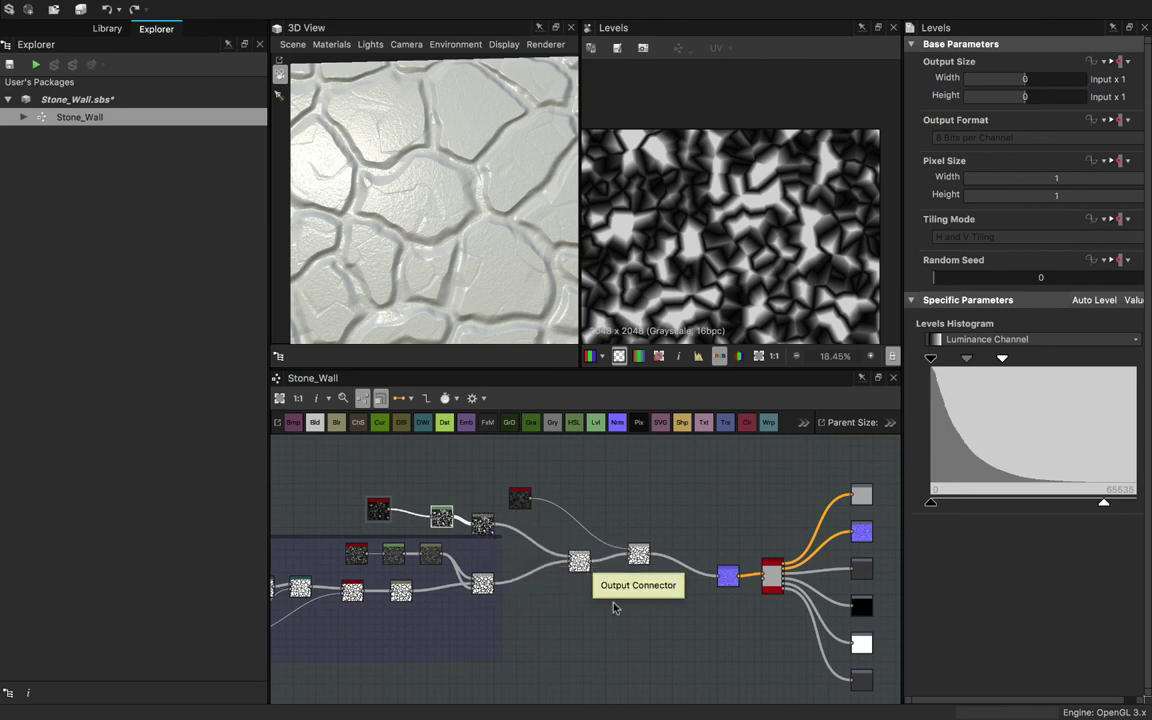
scroll(614, 607, "down", 2)
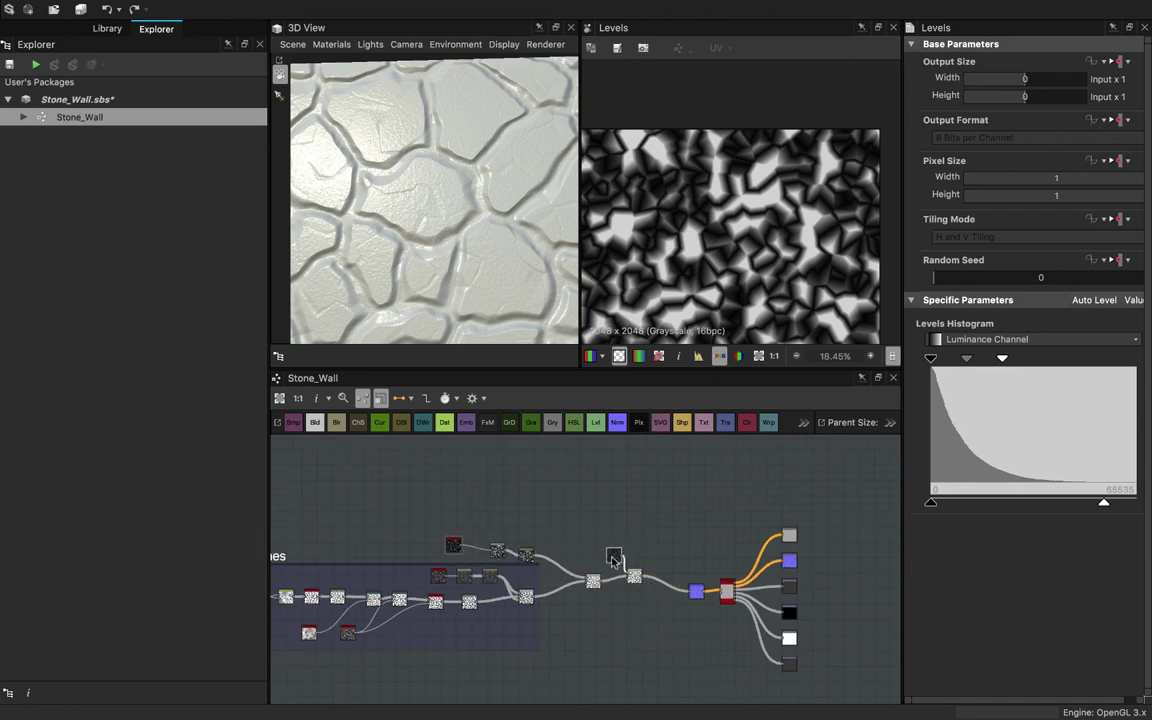
- Set the Normal node's intensity to 10 and inspect the stones on the cube from several angles
double_click(716, 592)
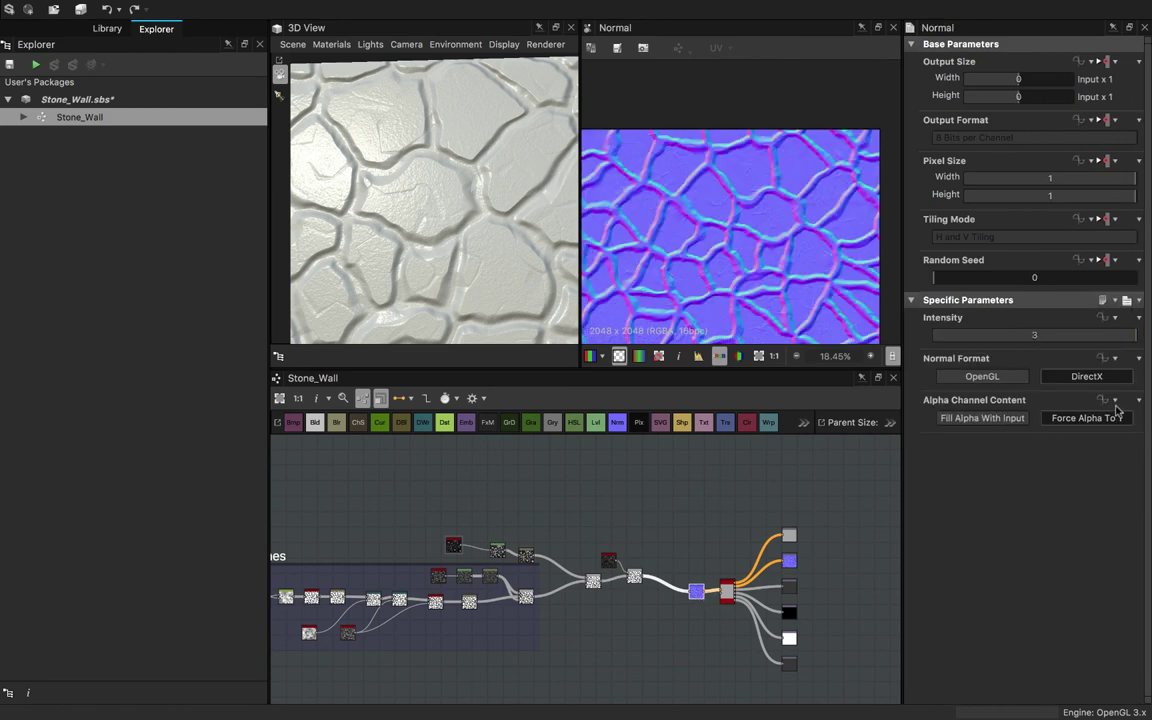
double_click(1032, 338)
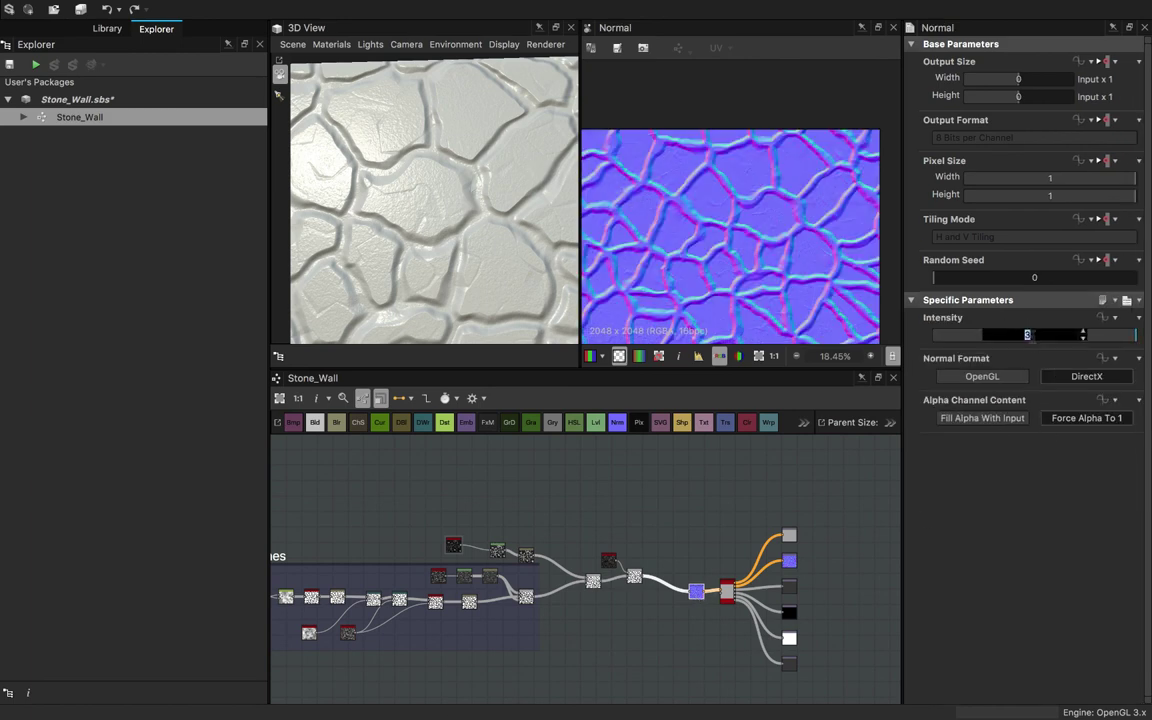
type("10")
key("Return")
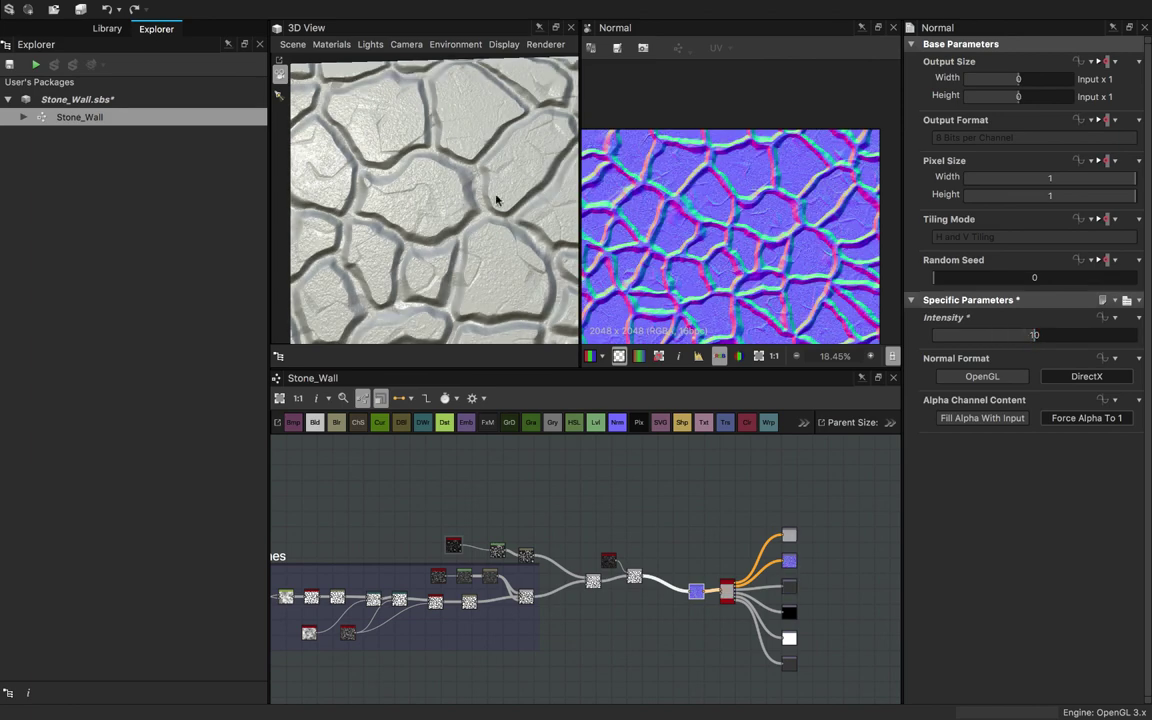
mouse_move(488, 193)
left_mouse_down()
mouse_move(425, 202)
mouse_move(510, 203)
mouse_move(512, 236)
mouse_move(500, 178)
mouse_move(470, 216)
mouse_move(486, 222)
mouse_move(508, 195)
mouse_move(518, 306)
mouse_move(443, 320)
mouse_move(470, 290)
mouse_move(395, 280)
mouse_move(500, 232)
mouse_move(467, 220)
mouse_move(516, 186)
mouse_move(527, 193)
mouse_move(497, 194)
left_mouse_up()
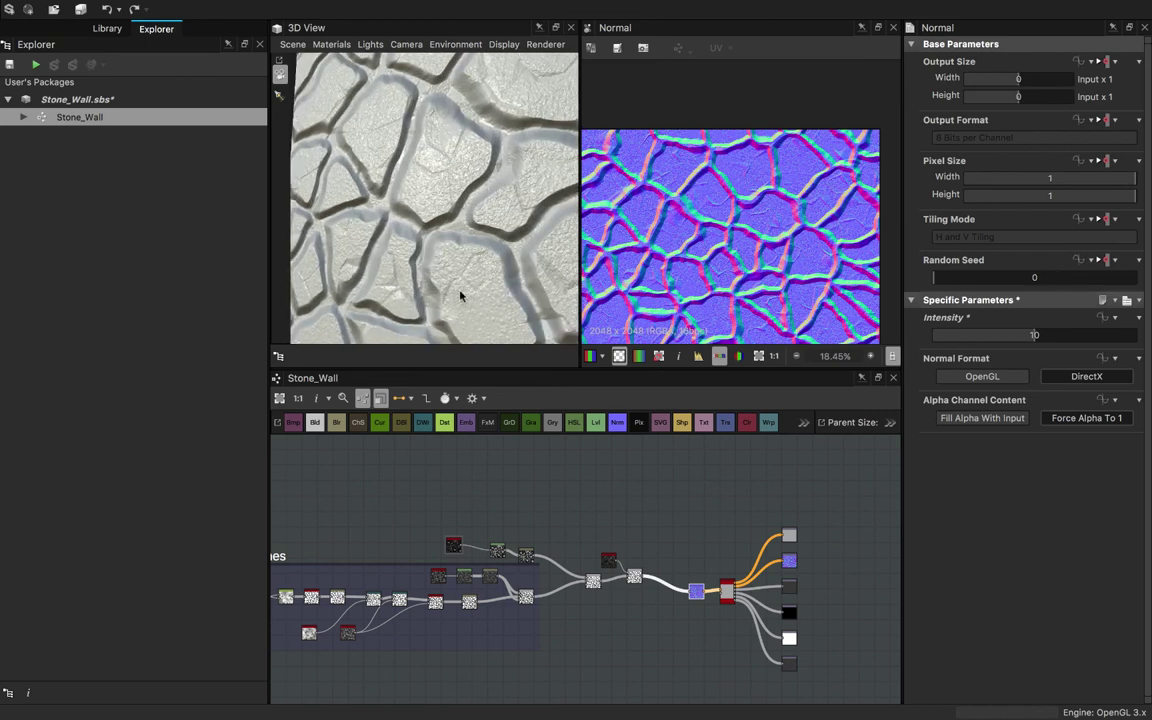
scroll(442, 202, "down", 3)
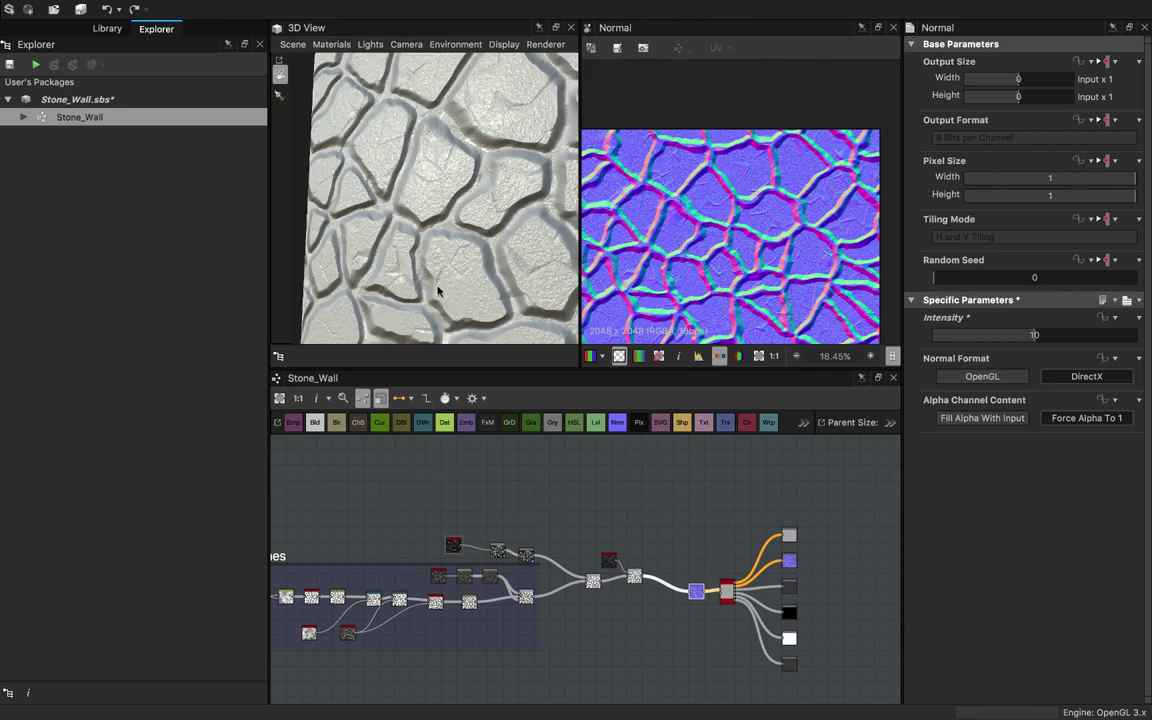
left_click_drag(434, 258, 451, 281)
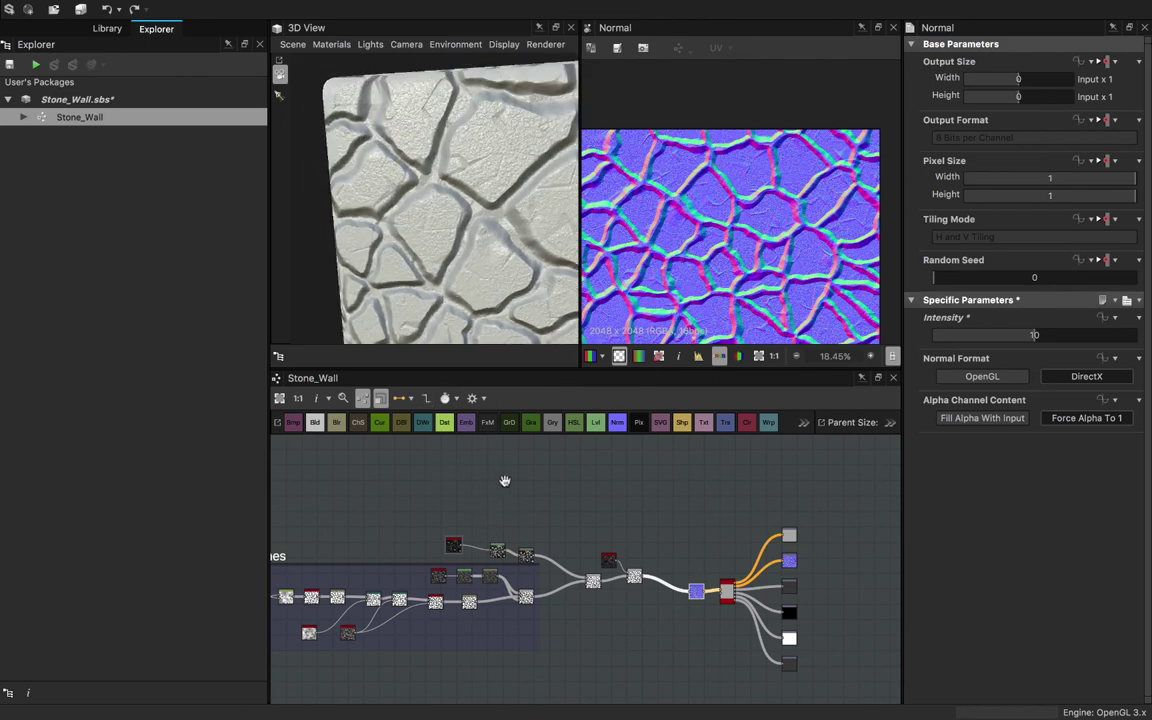
- Set the intensity of the Blur node feeding the Stones frame's final Blend to 1 and check the cube
middle_click_drag(505, 481, 513, 471)
scroll(467, 554, "up", 2)
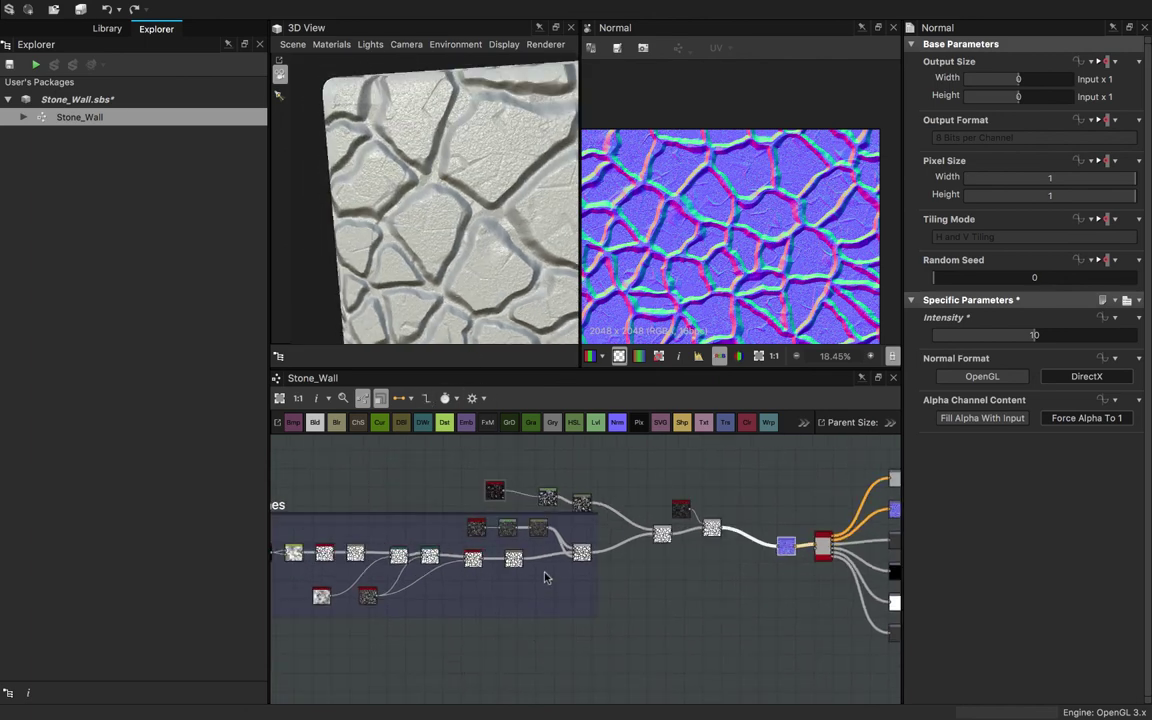
scroll(545, 577, "up", 3)
left_click(534, 494)
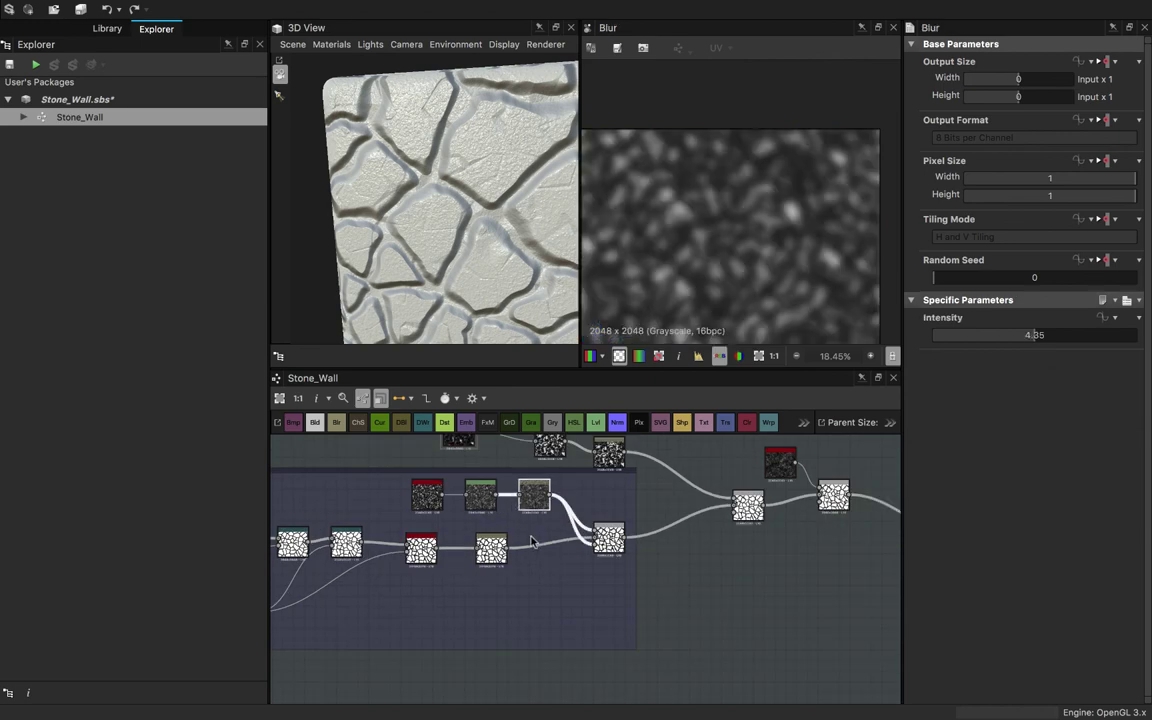
double_click(491, 552)
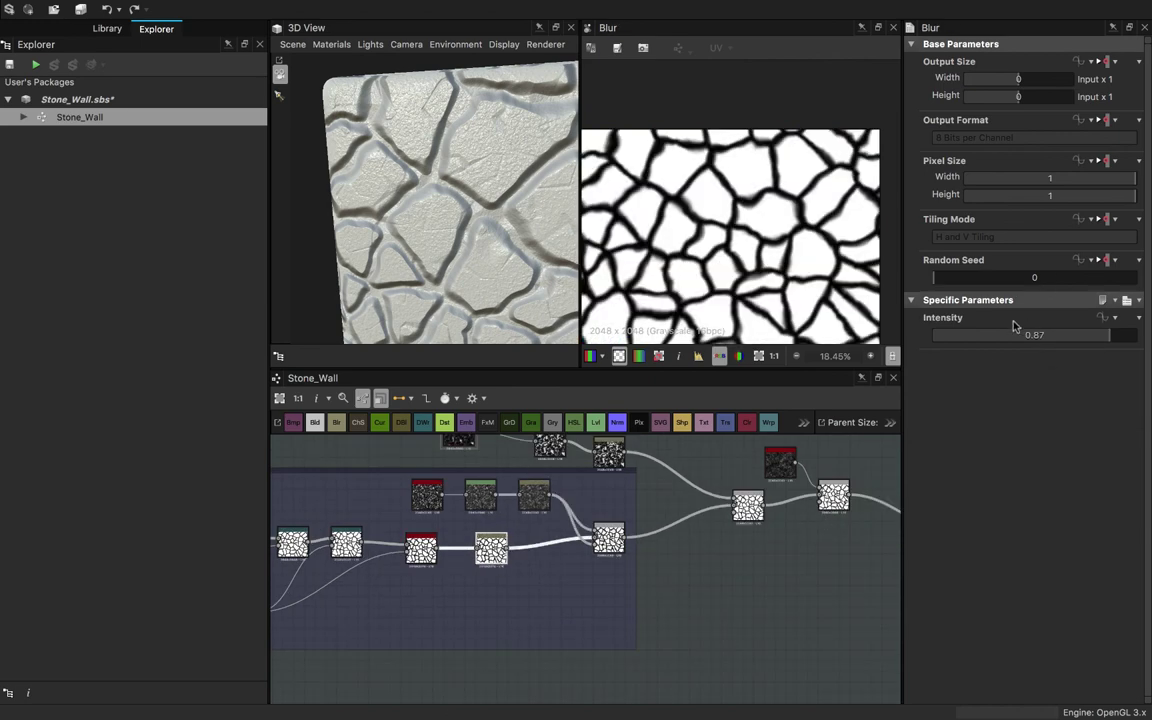
left_click_drag(1108, 337, 1146, 354)
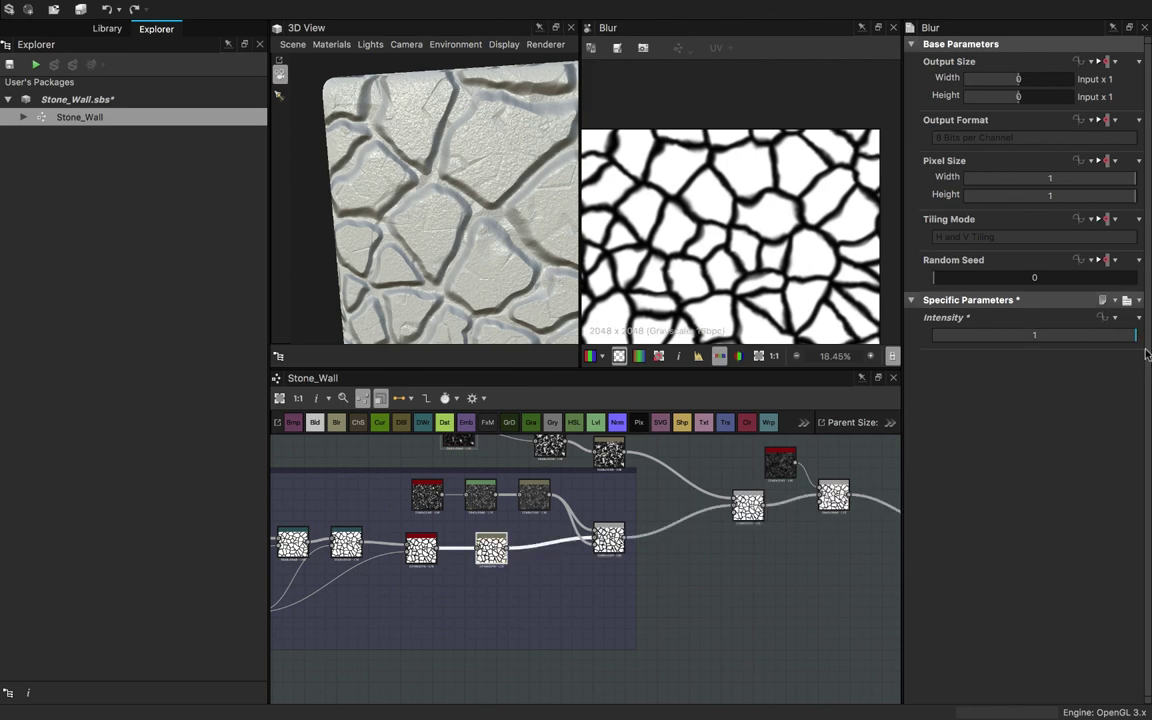
left_click_drag(447, 220, 411, 205)
- Strongly increase the intensity of the first Blur node in the Stones frame's main chain and inspect the cube from above
middle_click_drag(465, 530, 706, 513)
double_click(459, 525)
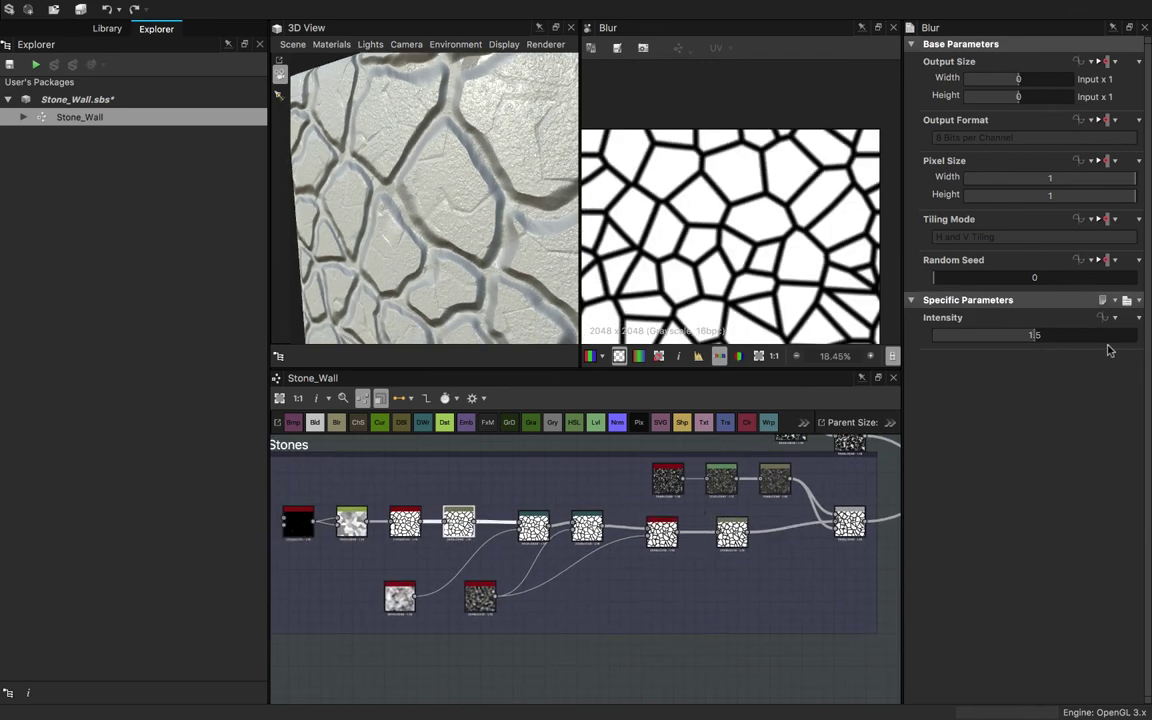
left_click_drag(1036, 339, 1149, 345)
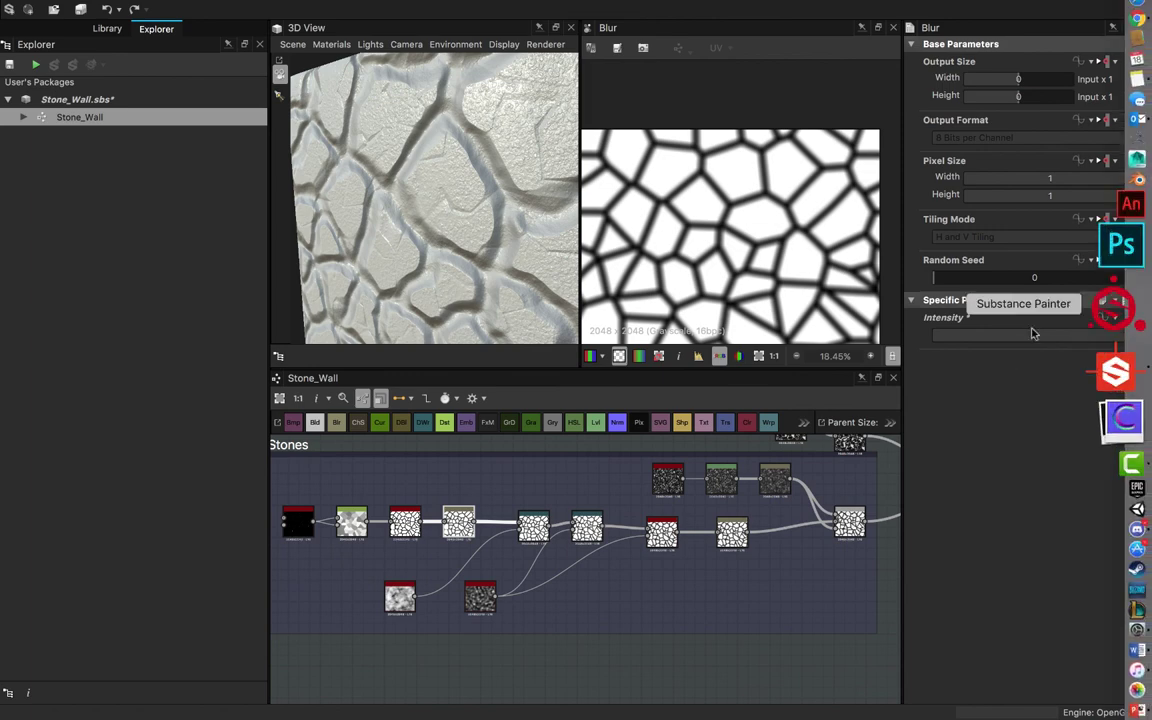
left_click_drag(481, 226, 480, 310)
- Try a Blur node between the last Blend and the Normal node, with its intensity set to 0
middle_click_drag(832, 527, 501, 550)
middle_click_drag(686, 524, 631, 524)
left_click(688, 506)
double_click(688, 503)
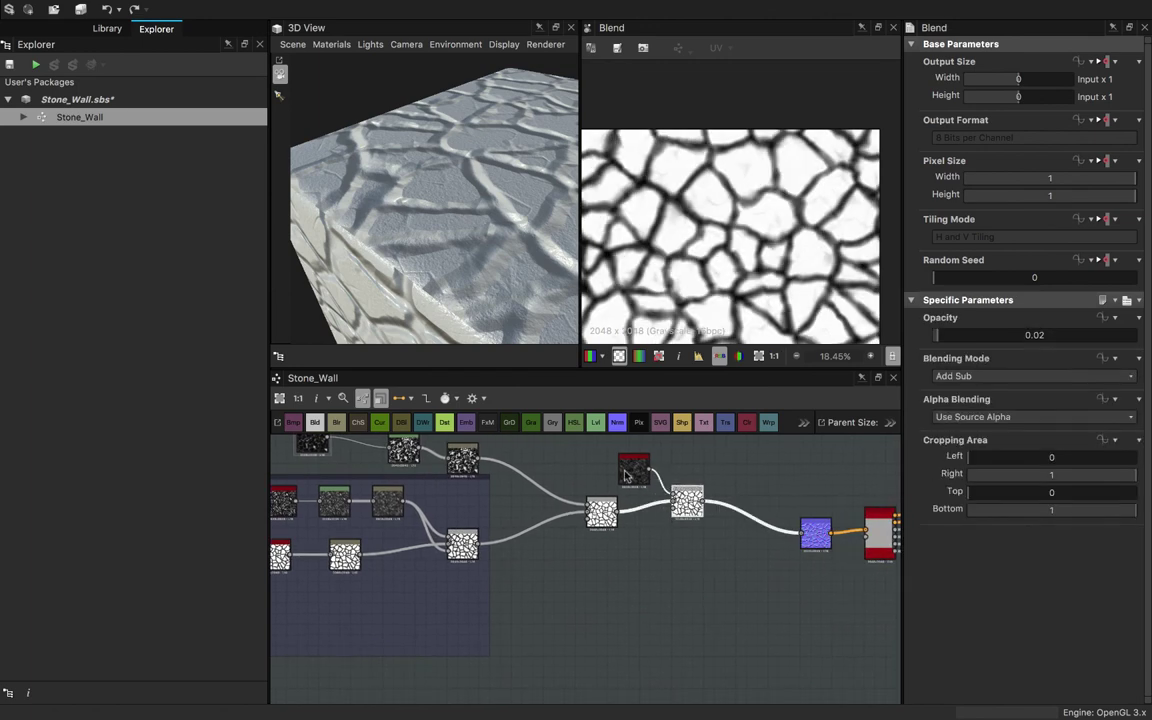
left_click(336, 424)
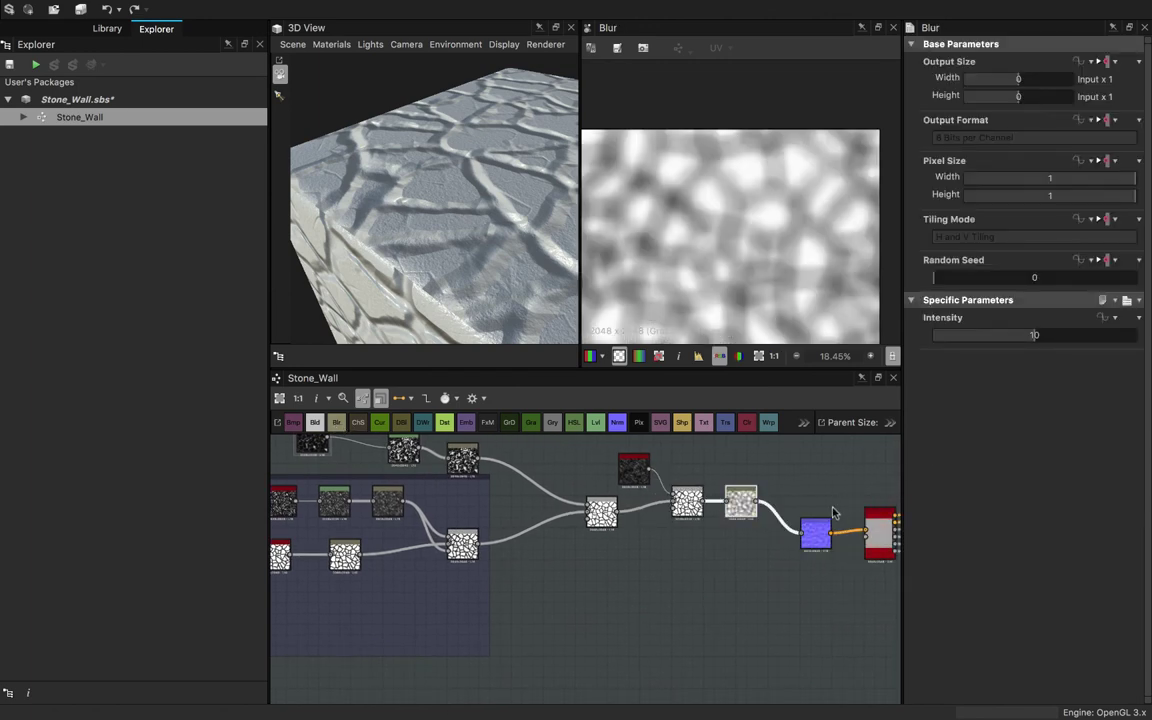
left_click_drag(815, 533, 808, 527)
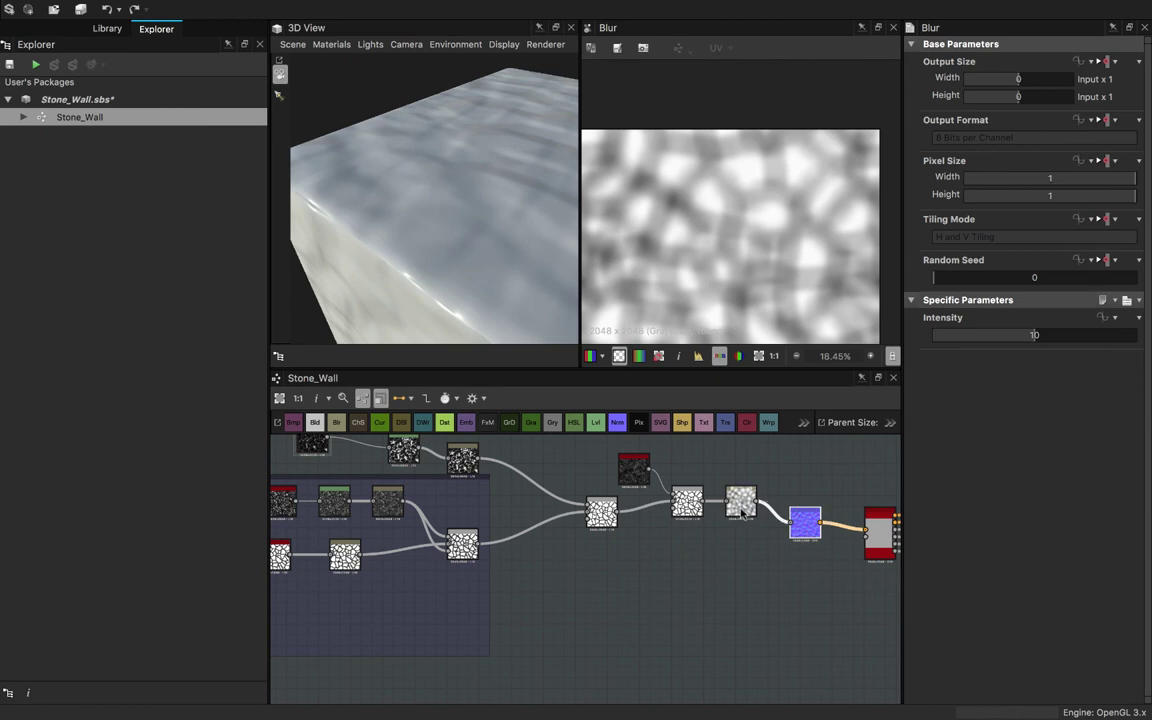
left_click_drag(741, 510, 729, 512)
left_click_drag(1033, 341, 925, 347)
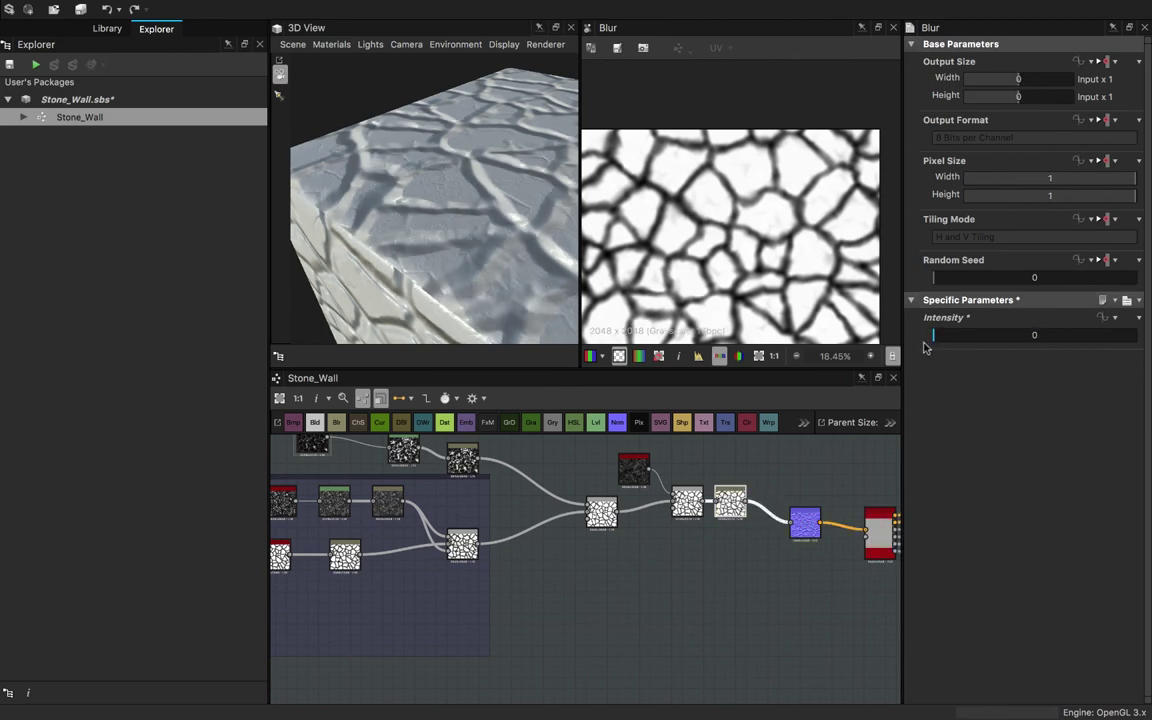
- Try an intensity of 1.42 on the Blur before the Normal node, then delete that Blur
left_click_drag(475, 228, 745, 235)
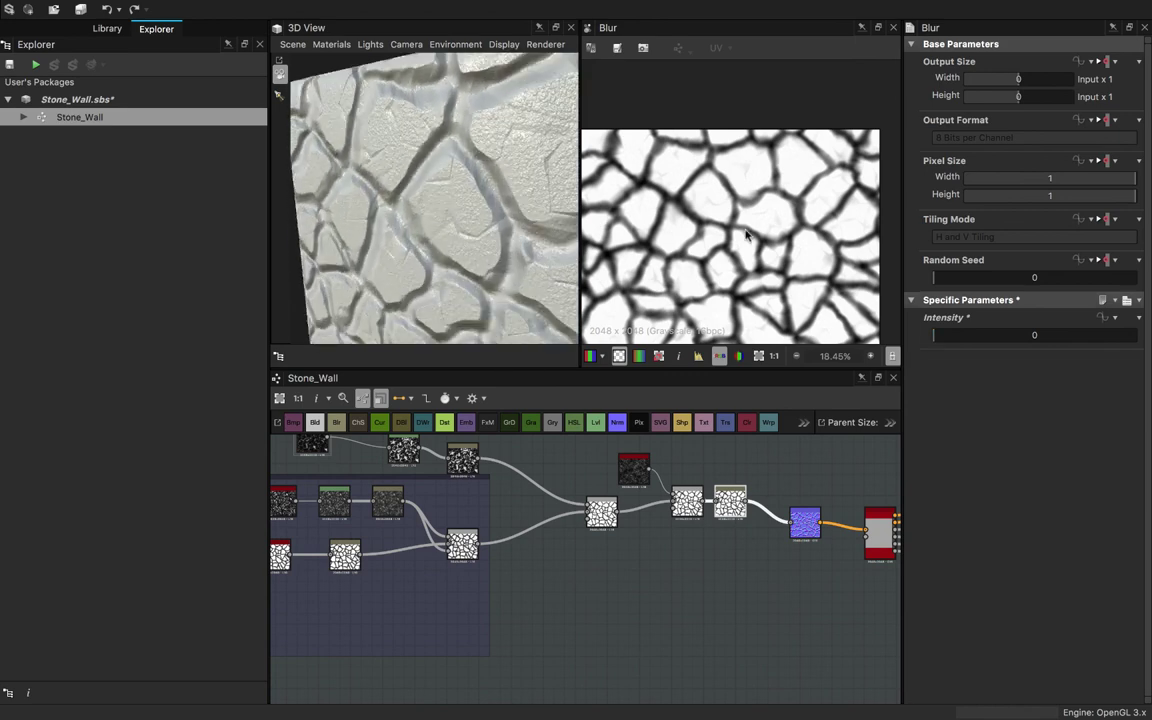
left_click_drag(933, 338, 948, 341)
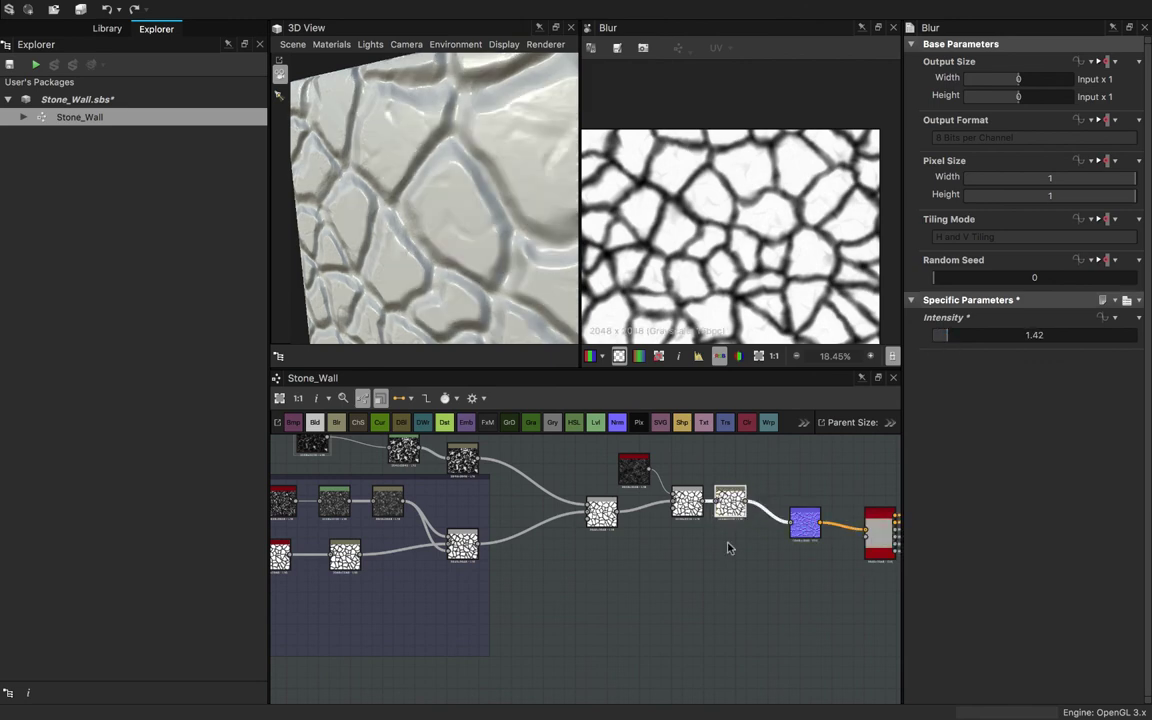
key("Delete")
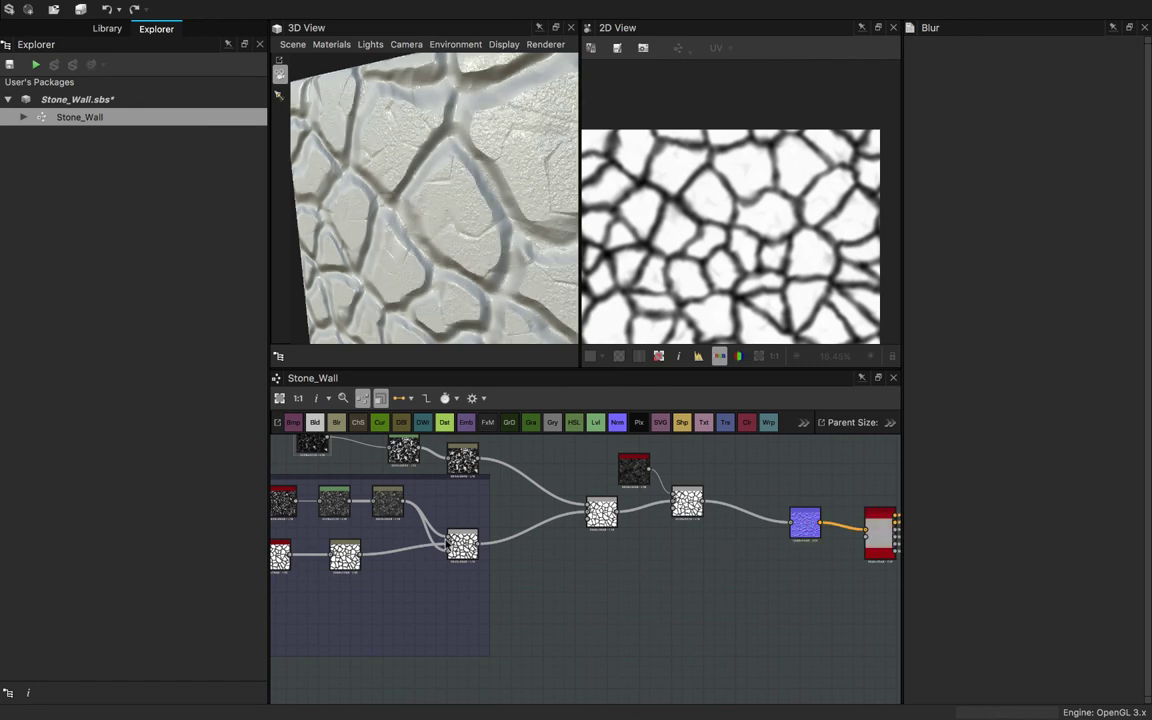
- Set the stones Blur before the Stones frame's final Blend to an intensity of 3.24 and inspect the cube's edges up close
double_click(455, 548)
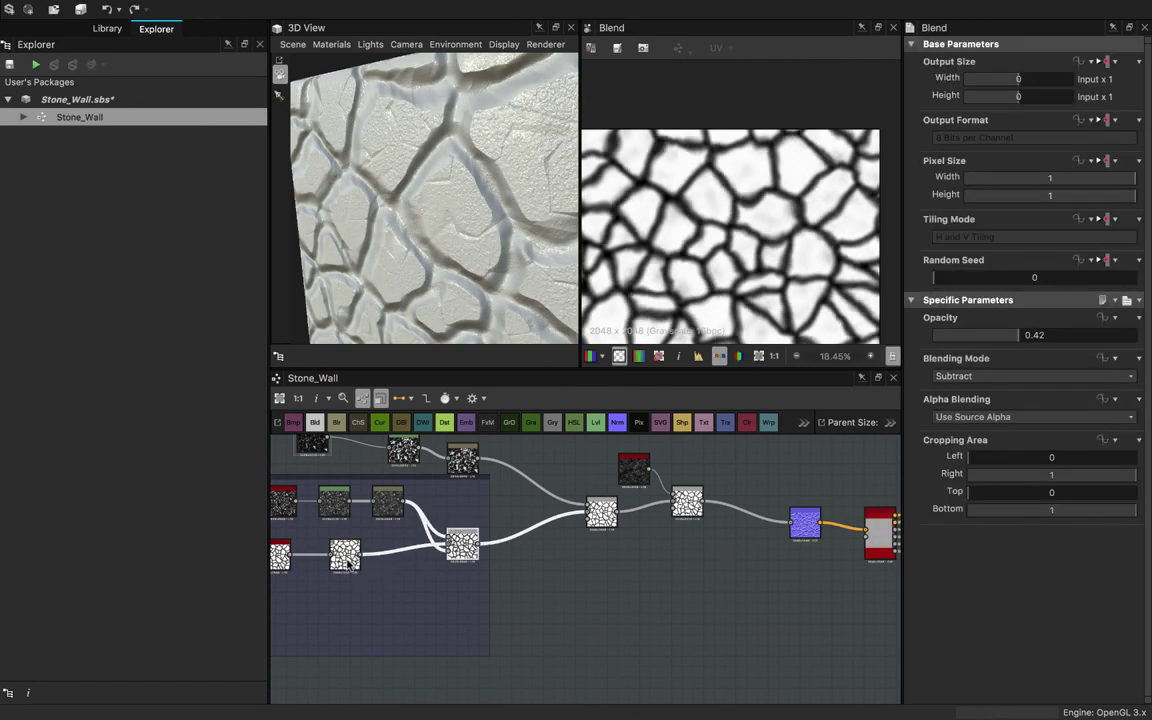
double_click(348, 565)
left_click_drag(349, 565, 361, 565)
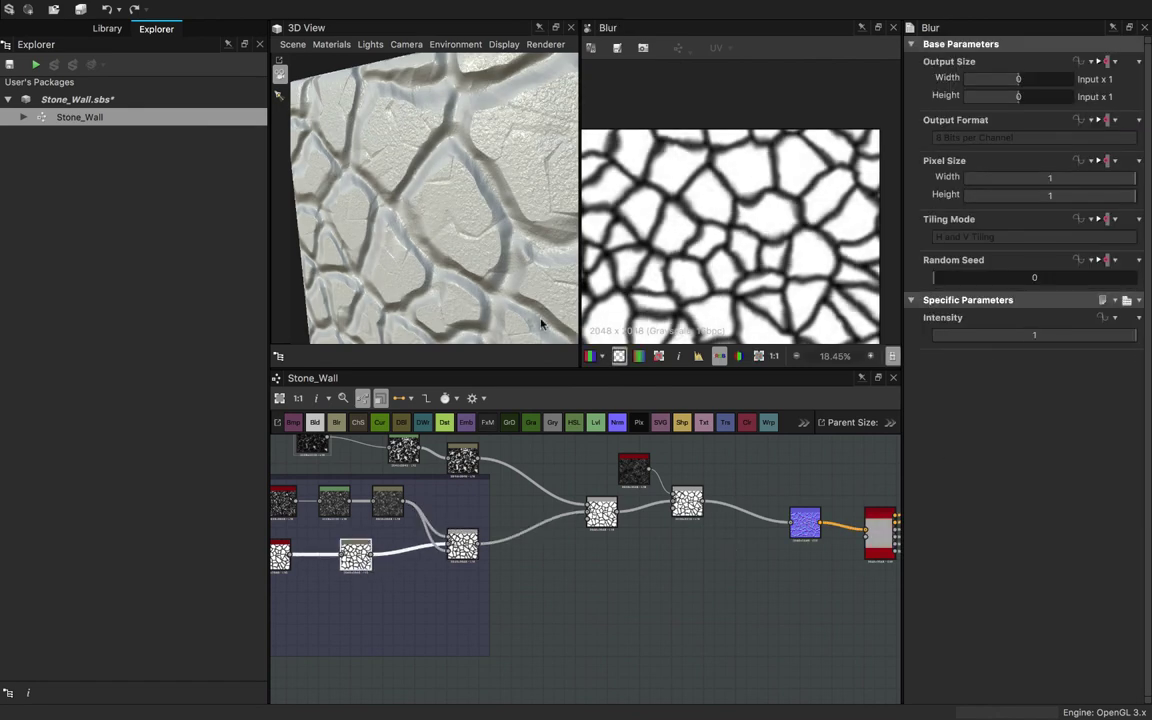
double_click(1040, 336)
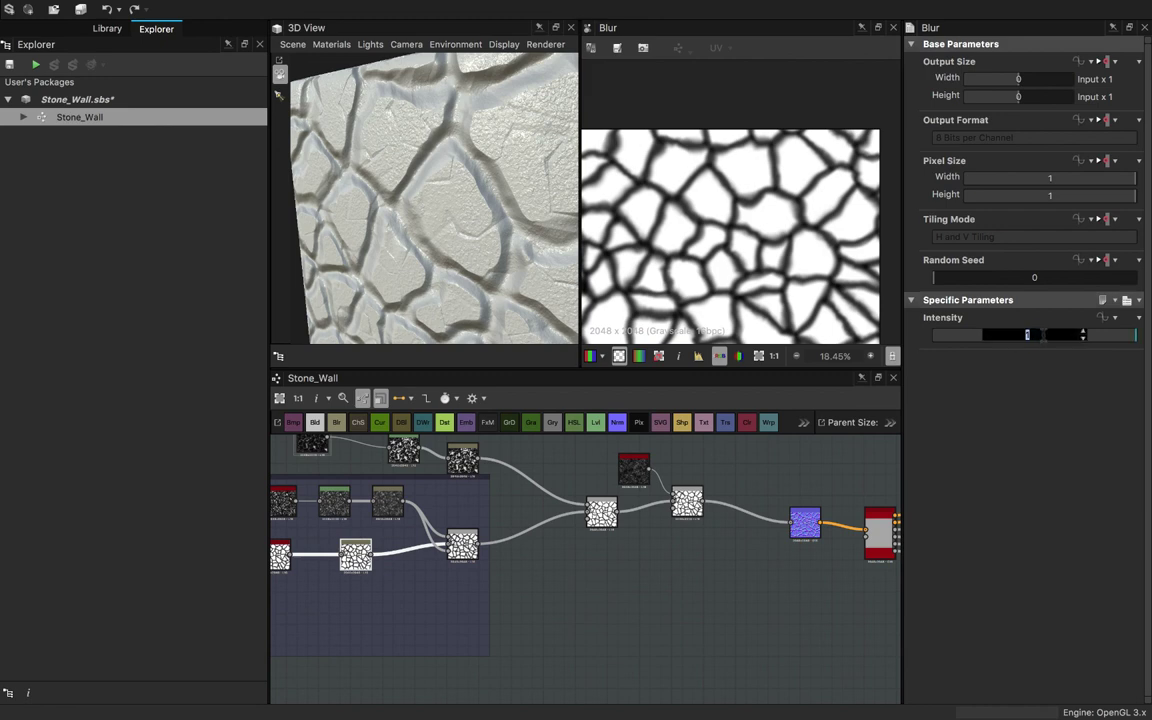
key("Return")
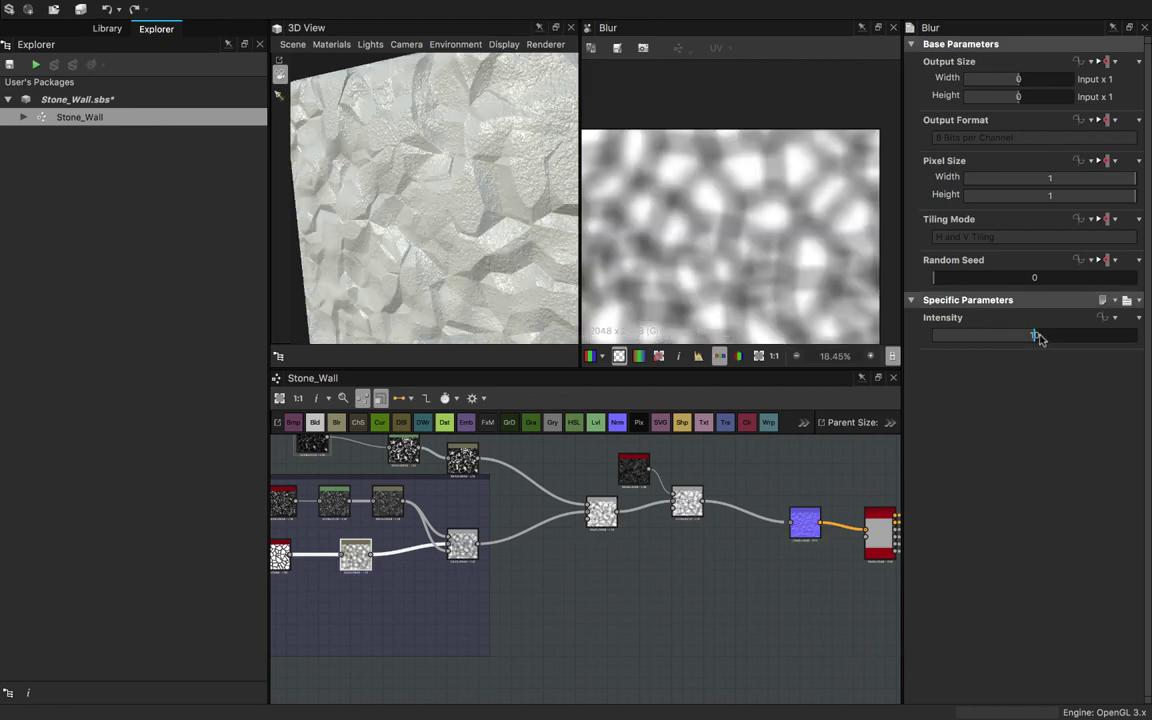
left_click_drag(1033, 340, 966, 355)
left_click_drag(472, 170, 379, 208)
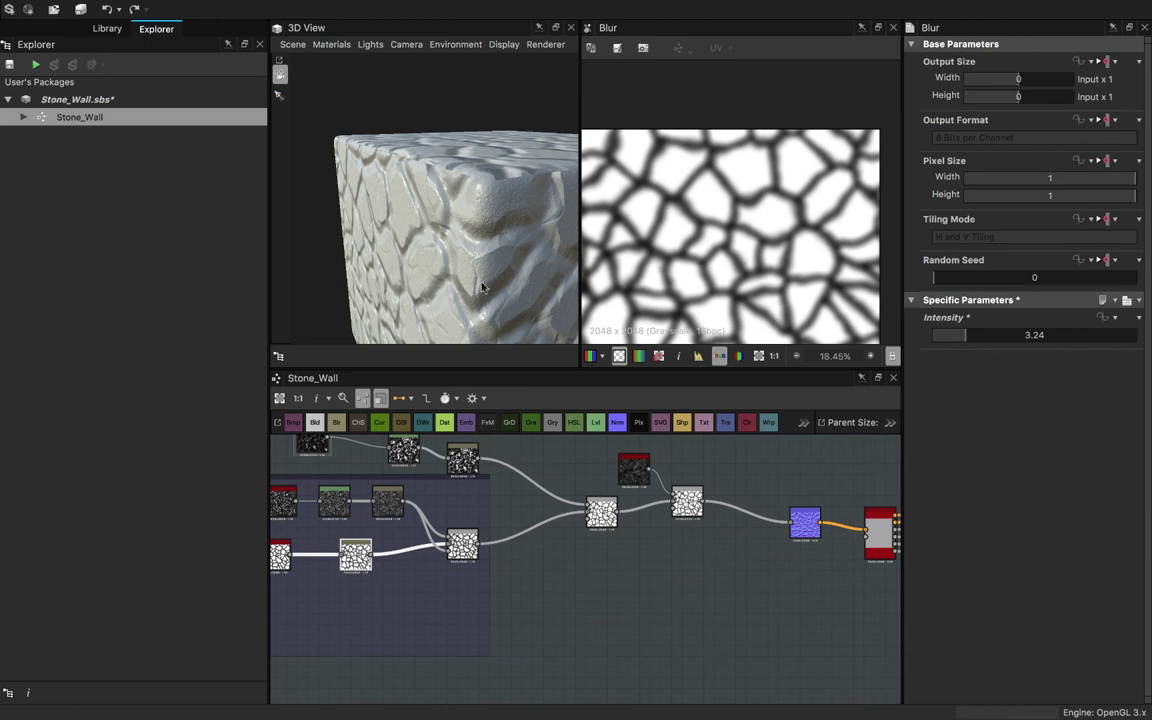
left_click_drag(481, 287, 461, 270)
scroll(447, 260, "up", 3)
scroll(453, 261, "down", 3)
scroll(454, 262, "up", 8)
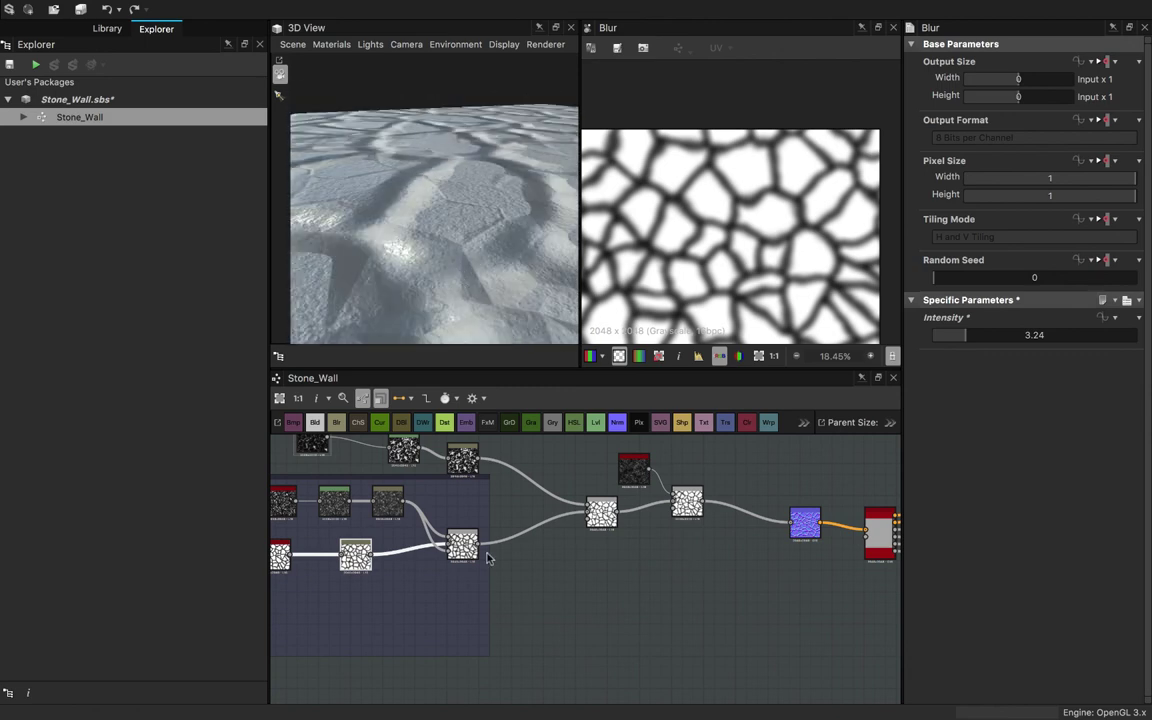
- Connect the Stones frame's final Blend to the opacity input of the last Blend and inspect the dirt detail on the cube
left_click_drag(478, 549, 678, 515)
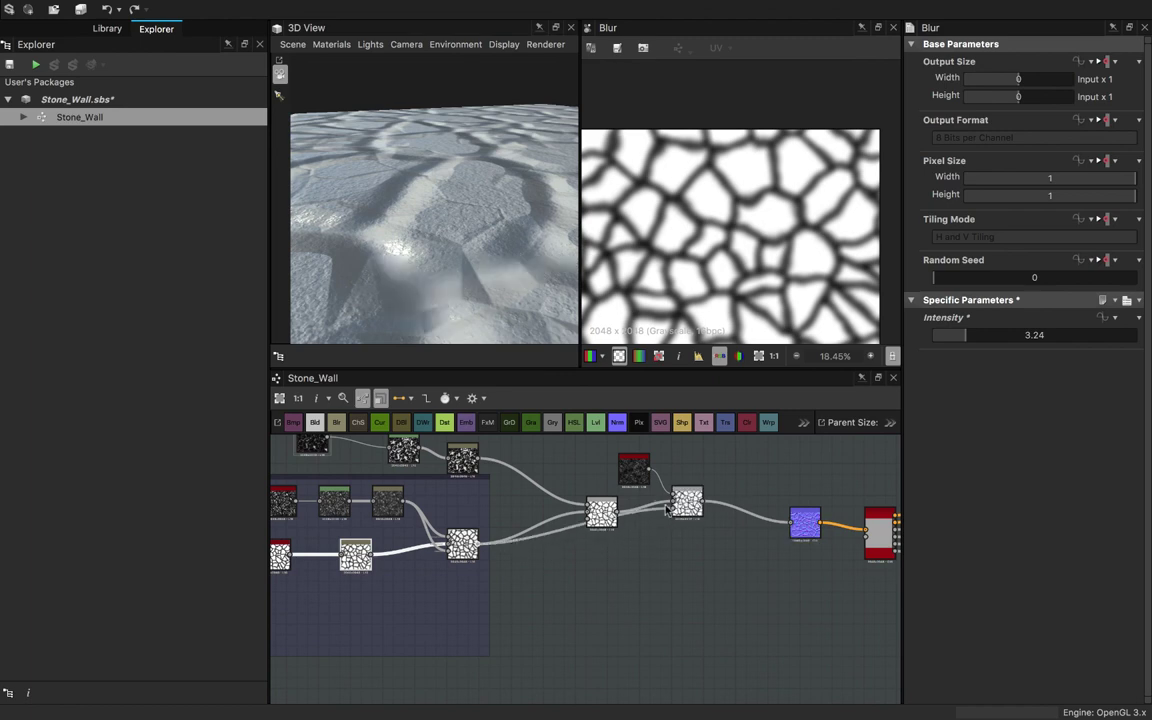
left_click_drag(390, 170, 450, 270)
scroll(460, 285, "up", 5)
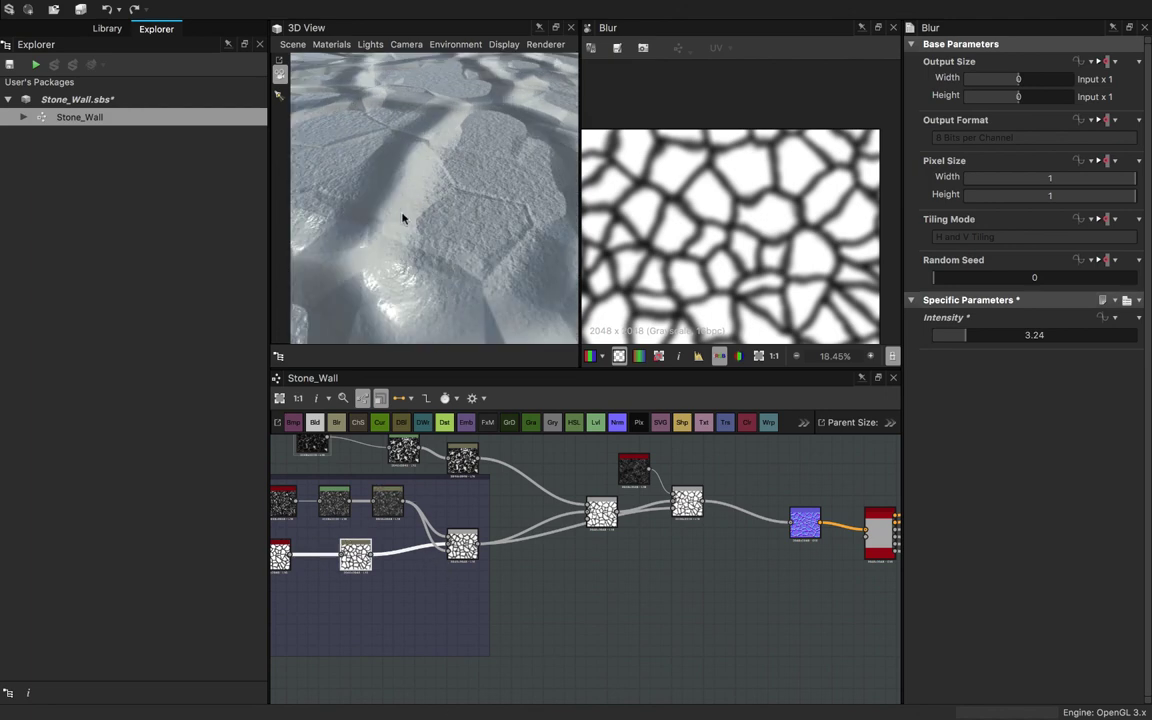
mouse_move(403, 218)
left_mouse_down()
mouse_move(400, 158)
mouse_move(420, 215)
left_mouse_up()
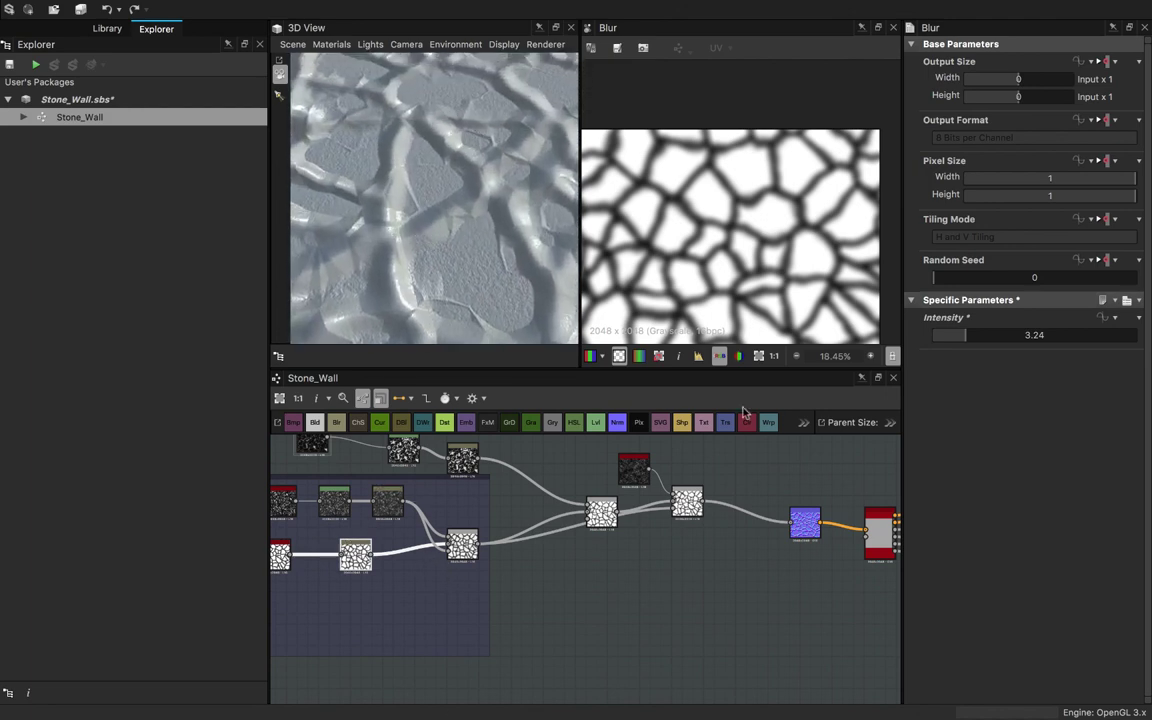
- Set the intensity of the crystal noise's Blur node to 0.45
double_click(462, 545)
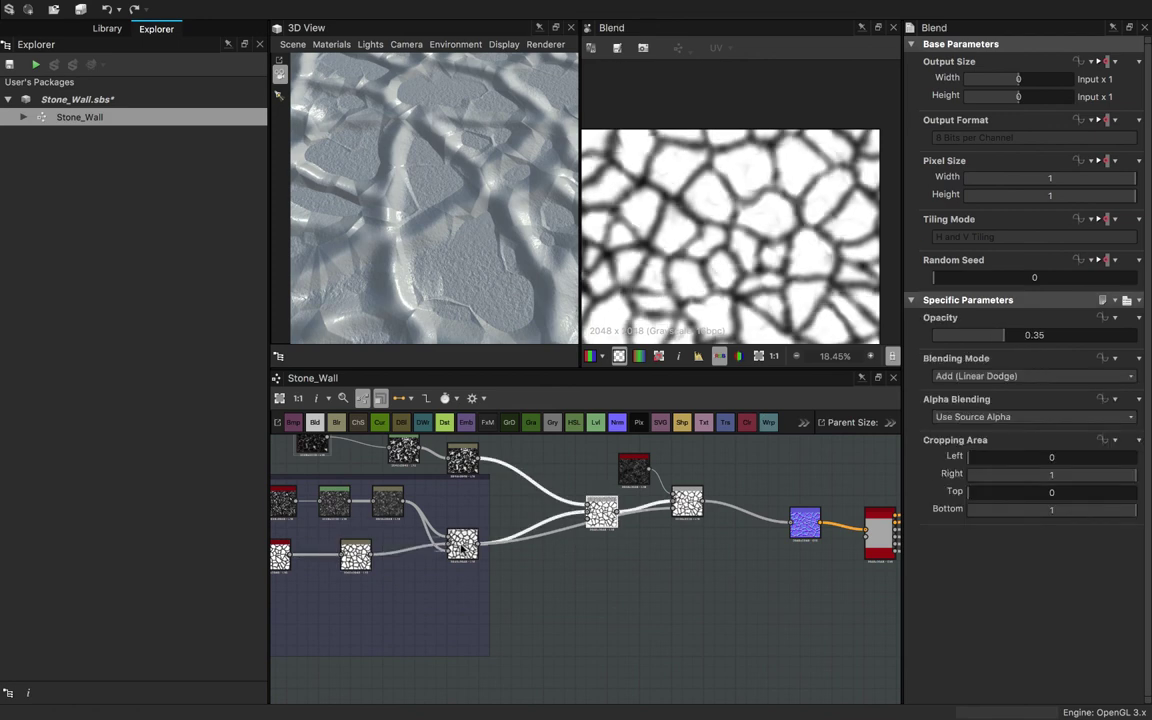
double_click(462, 459)
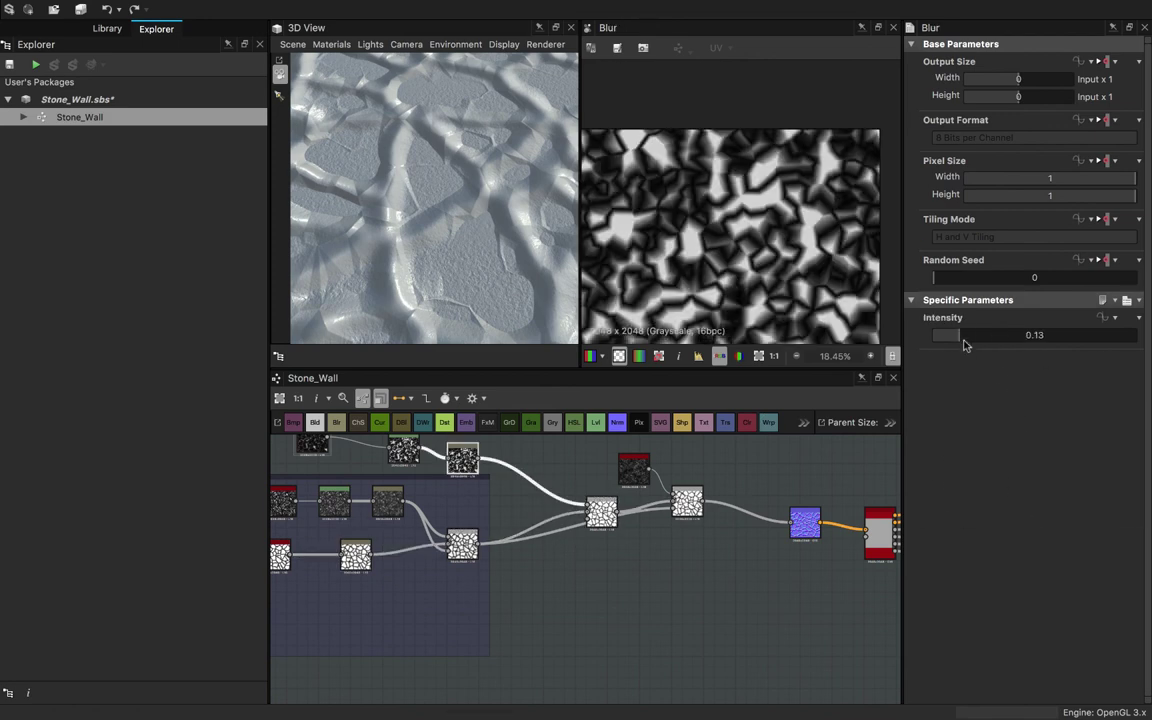
left_click_drag(960, 338, 1026, 352)
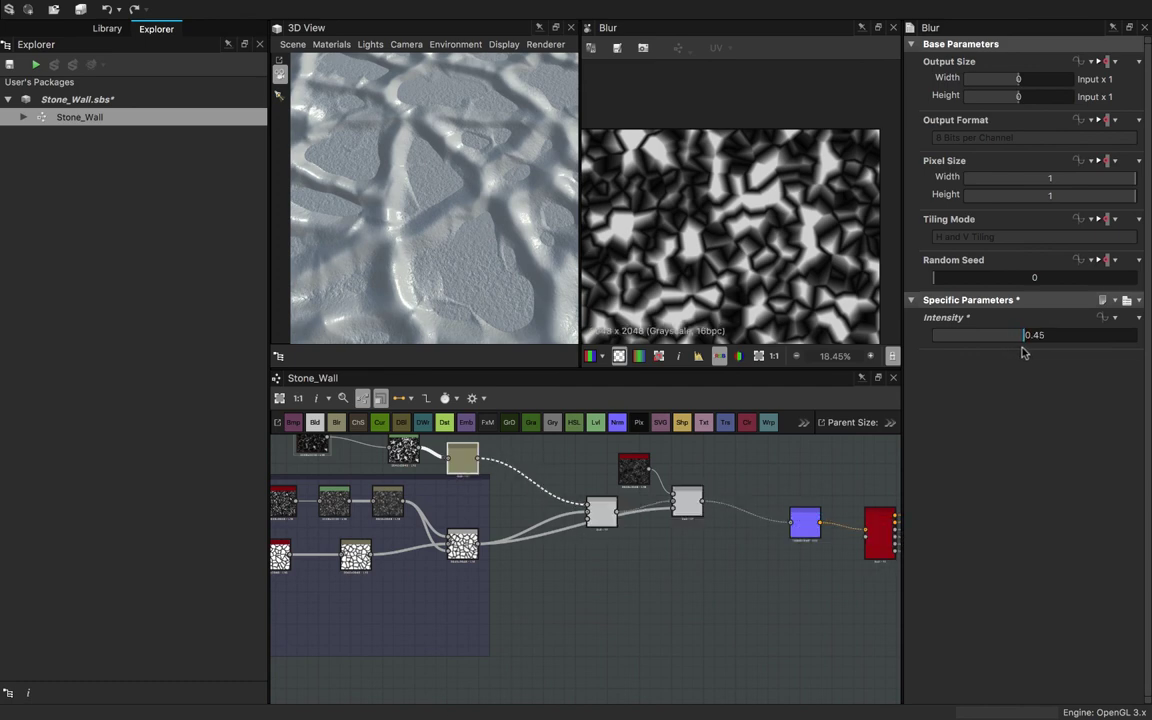
- Set the stones Blur before the Stones frame's final Blend to an intensity of 0.95 and inspect the stone edges on the cube
double_click(363, 557)
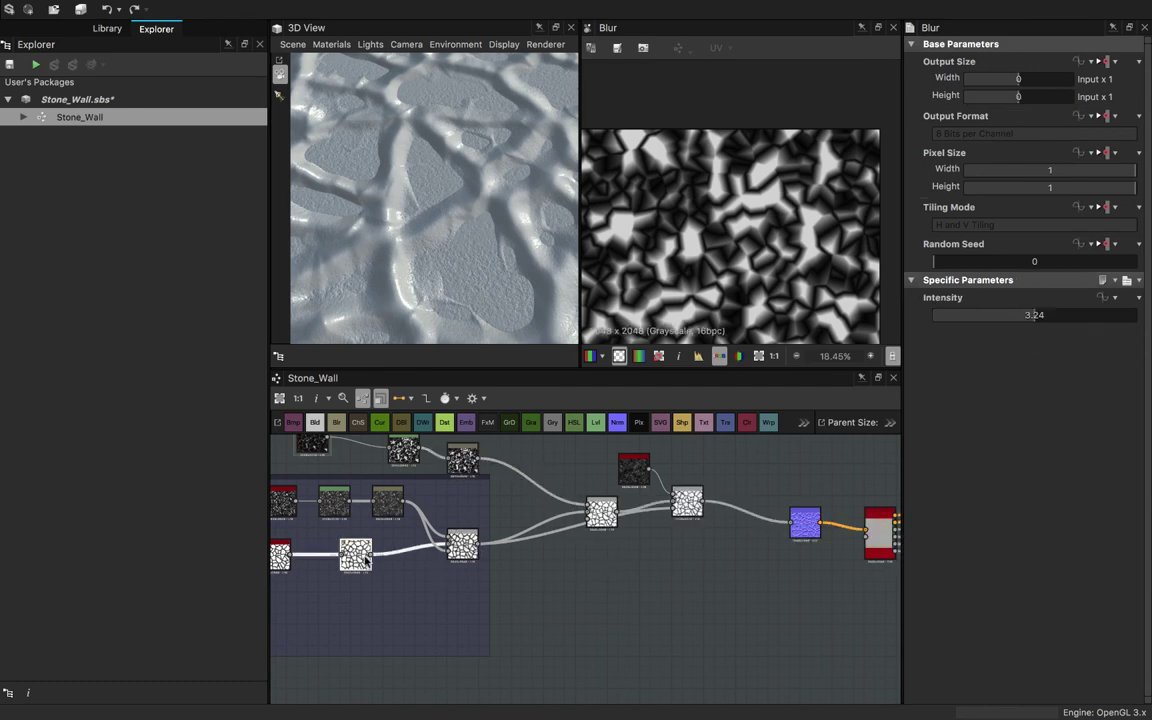
left_click_drag(1031, 337, 964, 365)
scroll(473, 265, "down", 5)
left_click_drag(473, 265, 430, 270)
scroll(476, 240, "up", 10)
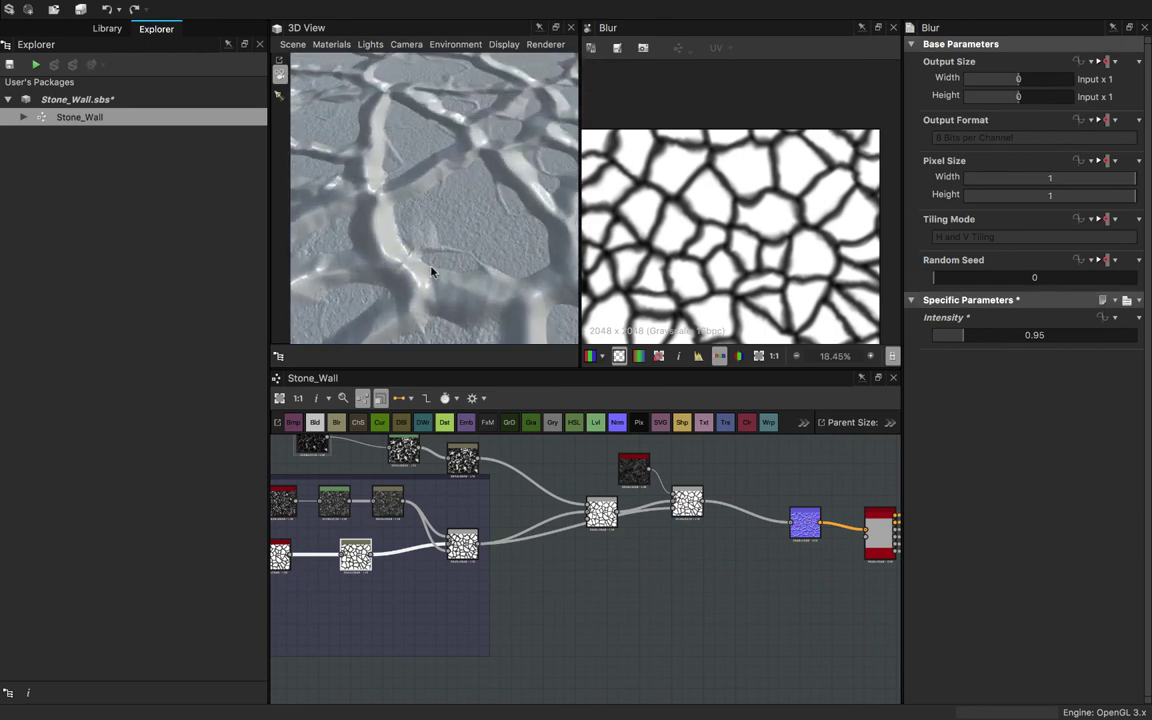
- Line up the crystal Blend with the last Blend and delete the mask connection coming from the Stones frame's Blend
left_click(601, 513)
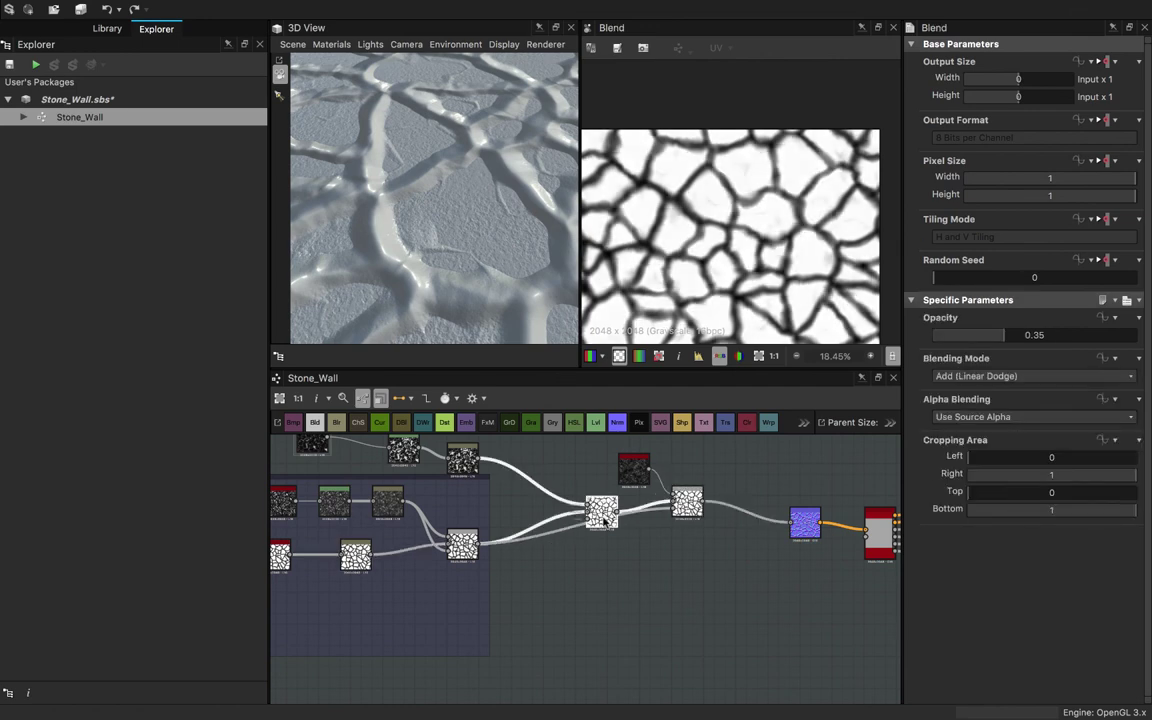
mouse_move(604, 520)
left_mouse_down()
mouse_move(596, 492)
mouse_move(597, 503)
left_mouse_up()
left_click(630, 515)
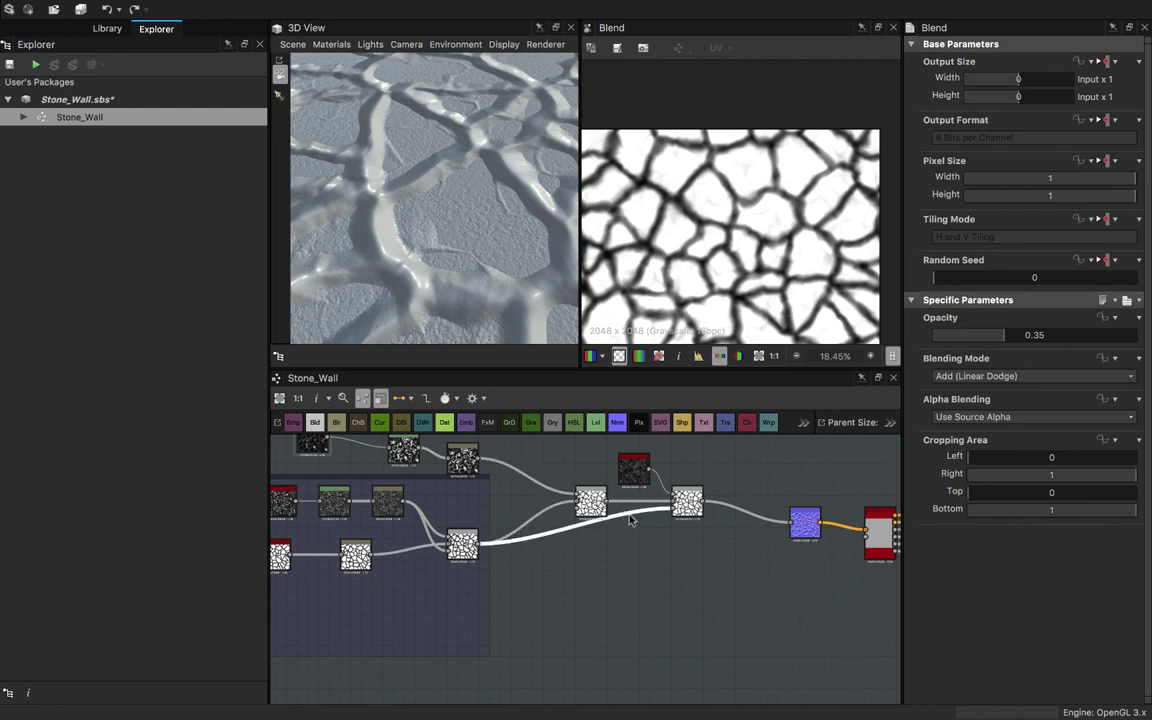
key("Delete")
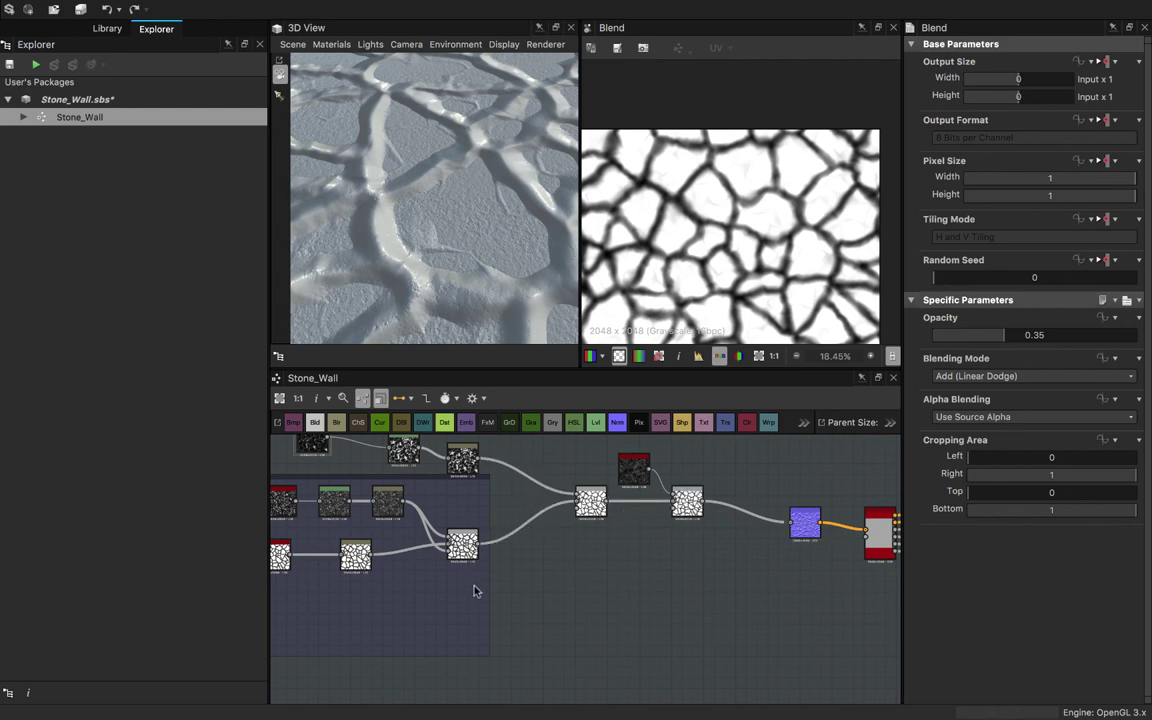
- Try masking the last Blend with the Stones frame's Blend output again and view the cube from farther away
left_click_drag(478, 545, 682, 505)
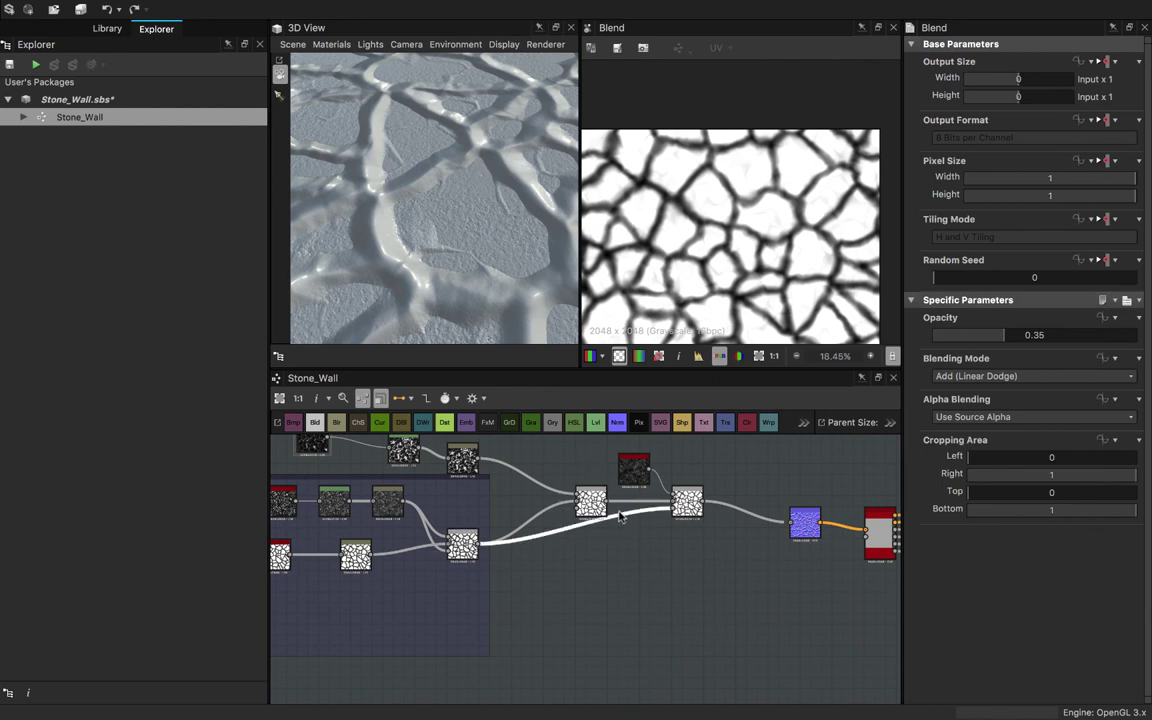
mouse_move(404, 255)
left_mouse_down()
mouse_move(422, 258)
mouse_move(437, 284)
mouse_move(463, 243)
mouse_move(390, 308)
mouse_move(380, 165)
mouse_move(407, 245)
mouse_move(440, 244)
mouse_move(447, 283)
mouse_move(437, 226)
mouse_move(420, 252)
mouse_move(408, 243)
mouse_move(371, 214)
mouse_move(355, 162)
mouse_move(437, 198)
mouse_move(366, 212)
mouse_move(399, 249)
mouse_move(420, 240)
left_mouse_up()
scroll(480, 263, "down", 5)
scroll(614, 530, "down", 3)
key("f")
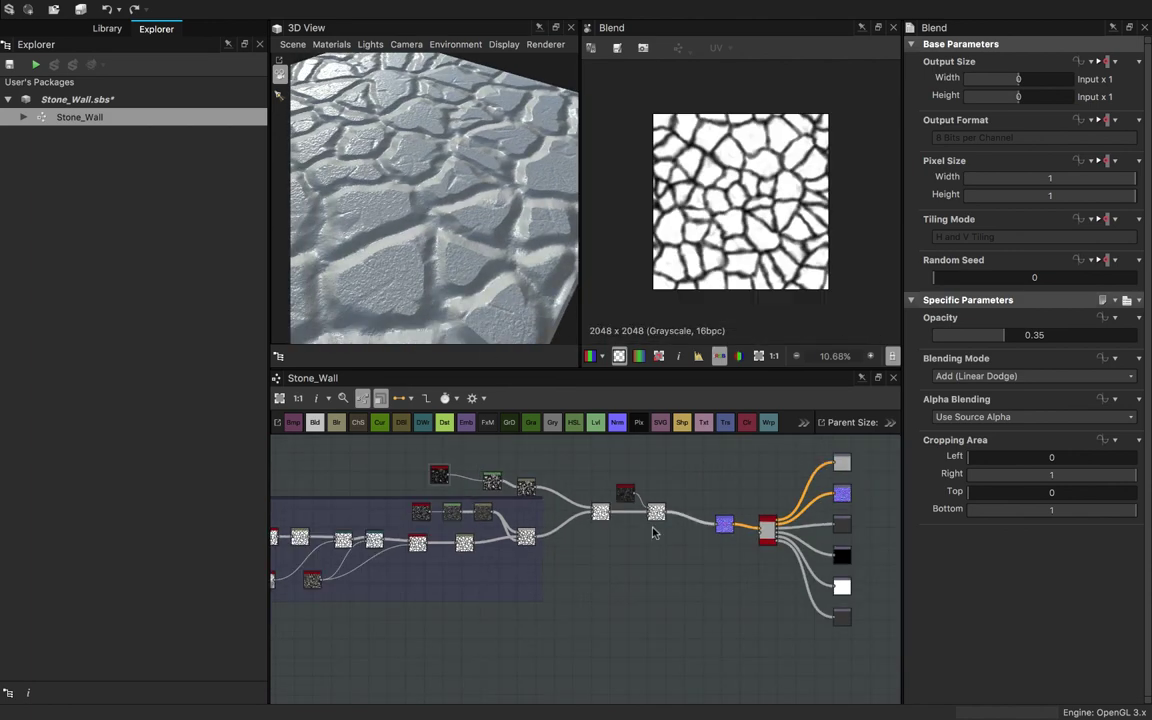
- Move the Stones frame and all nodes through the last Blend away from the Normal node, then place the Normal node closer to that Blend
scroll(570, 513, "down", 3)
left_click_drag(307, 479, 635, 595)
left_click_drag(627, 514, 610, 522)
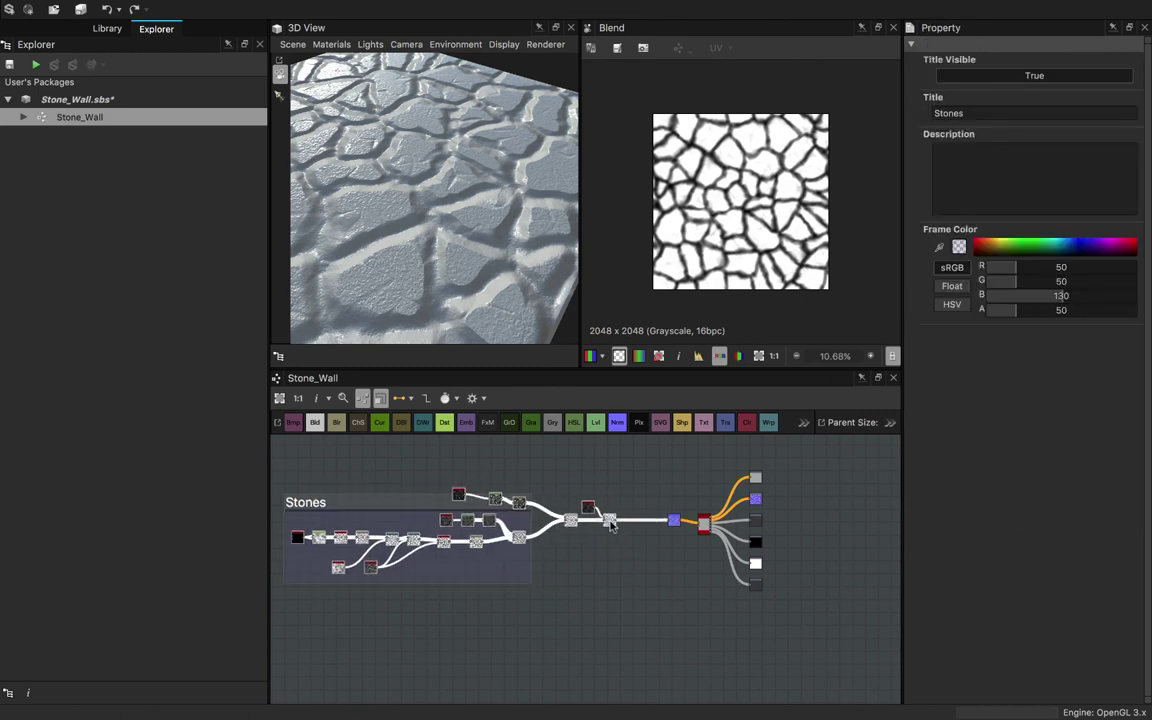
scroll(681, 527, "up", 5)
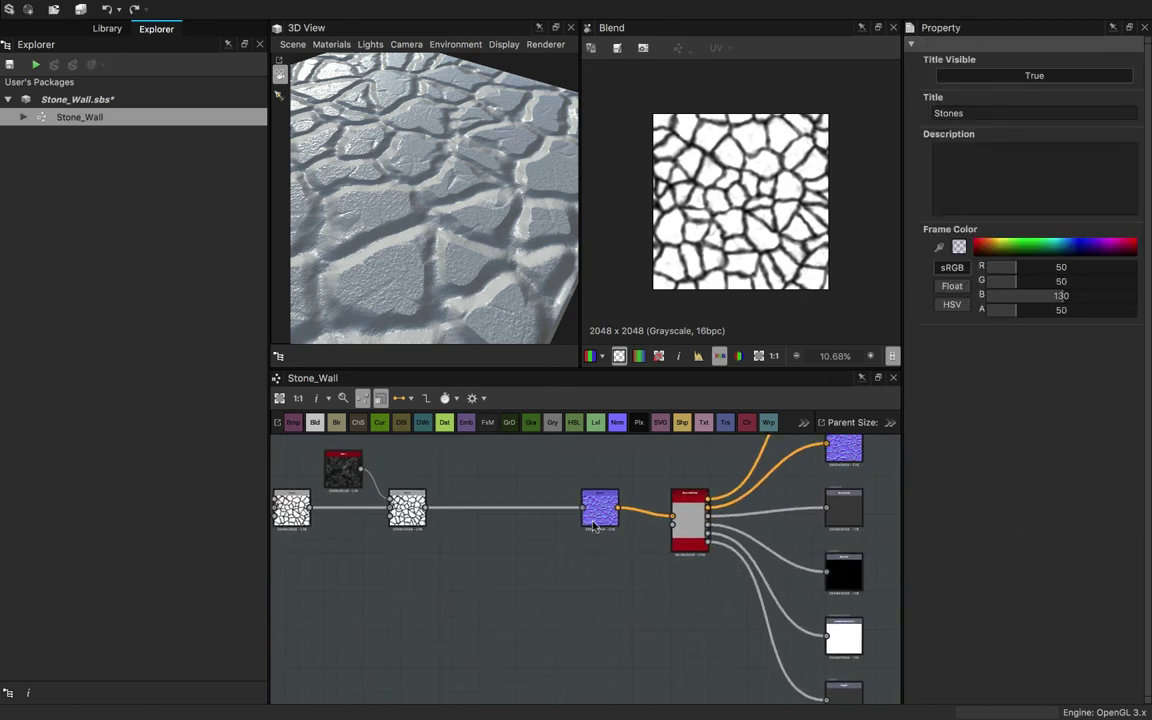
left_click_drag(578, 512, 552, 512)
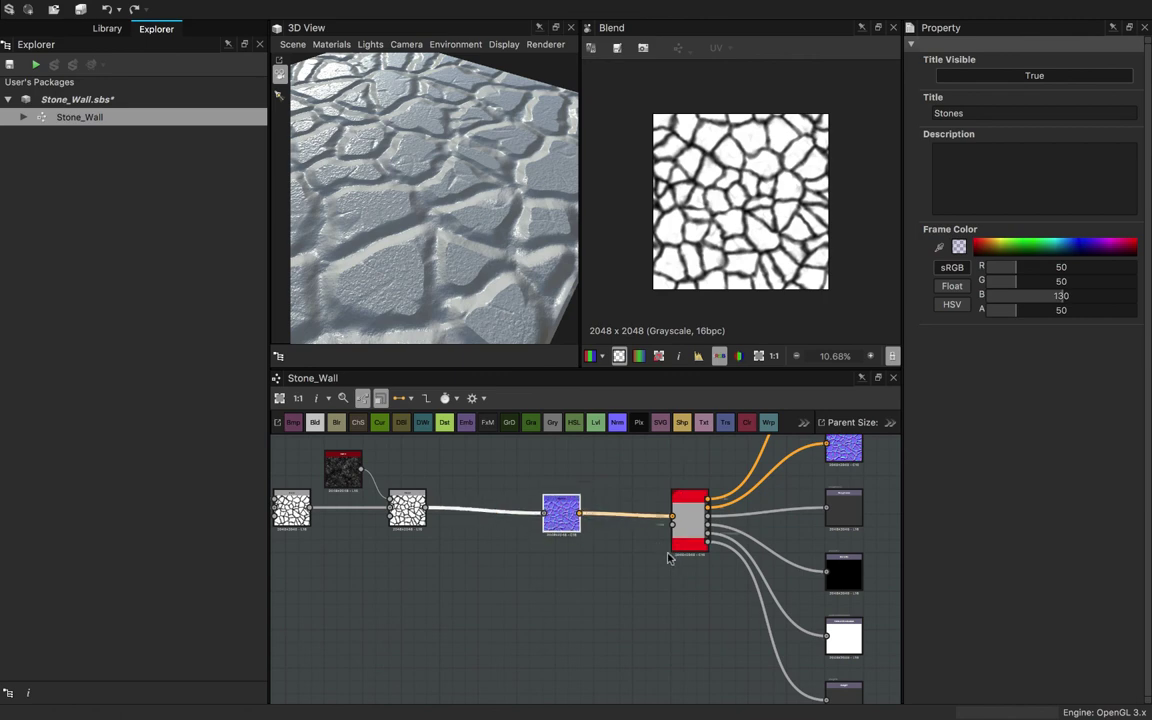
- Inspect the AmbientOcclusion output node's attributes and usage among the Base Material outputs
middle_click_drag(606, 559, 432, 527)
left_click(541, 566)
scroll(590, 572, "down", 3)
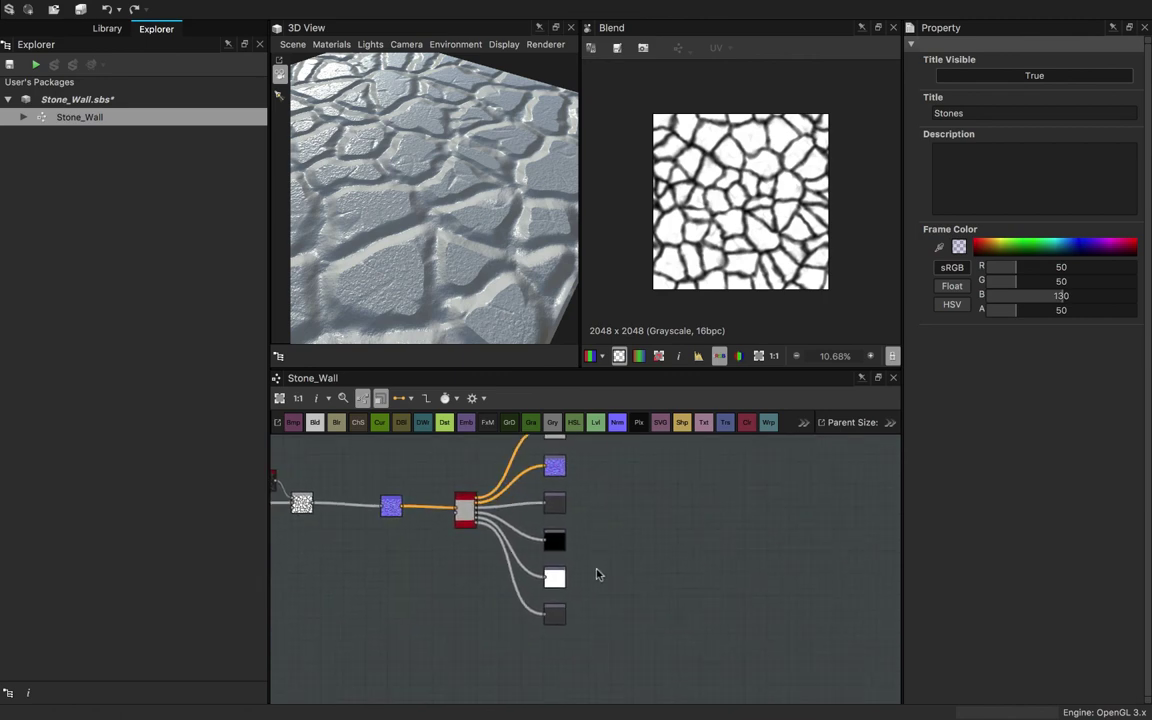
scroll(596, 571, "up", 4)
left_click(519, 595)
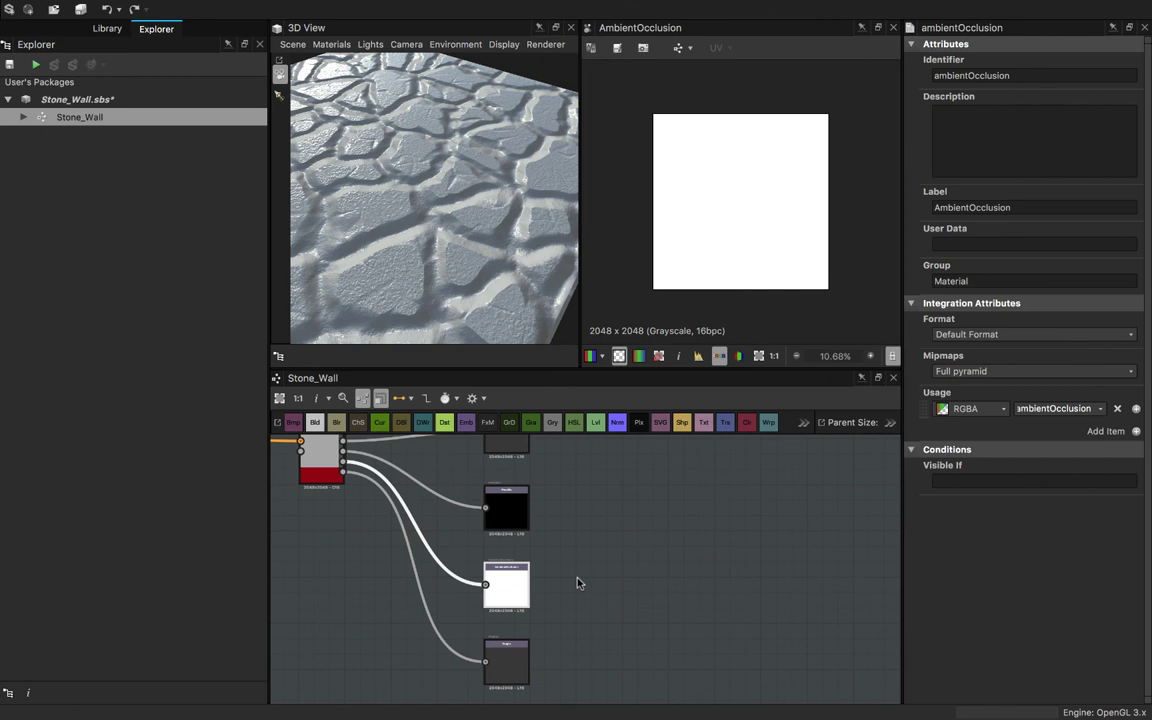
left_click(565, 582)
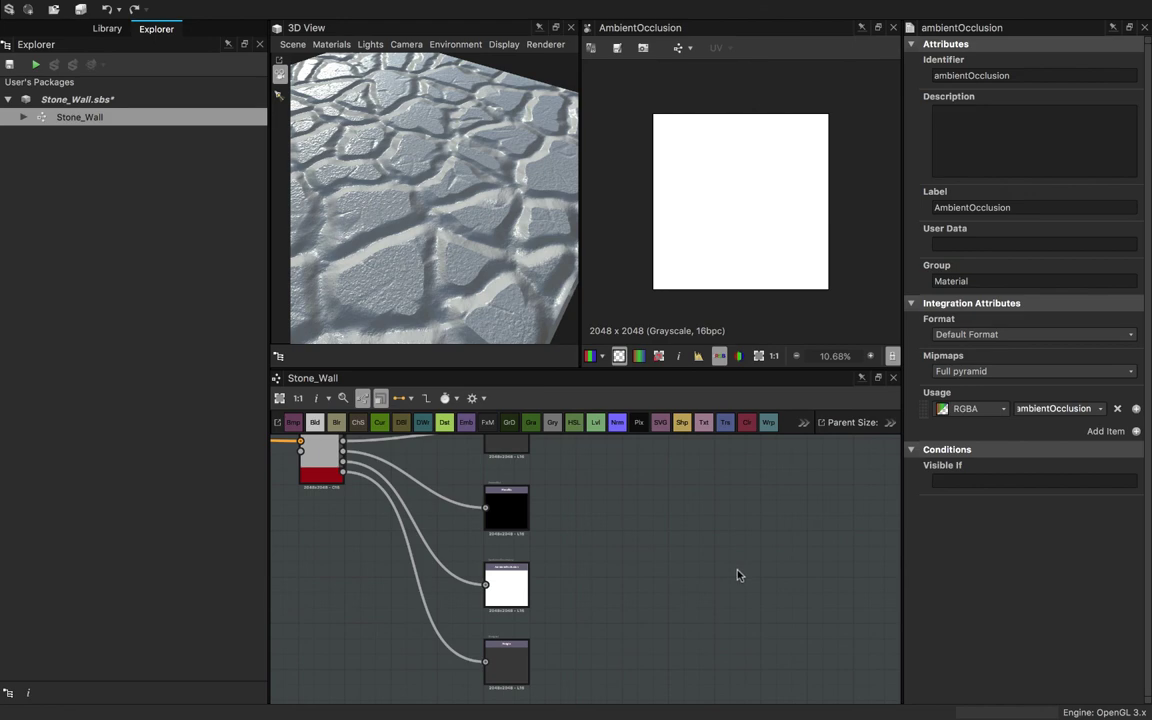
- Add a new Output node in the empty space beside the AmbientOcclusion output
key("space")
type("a")
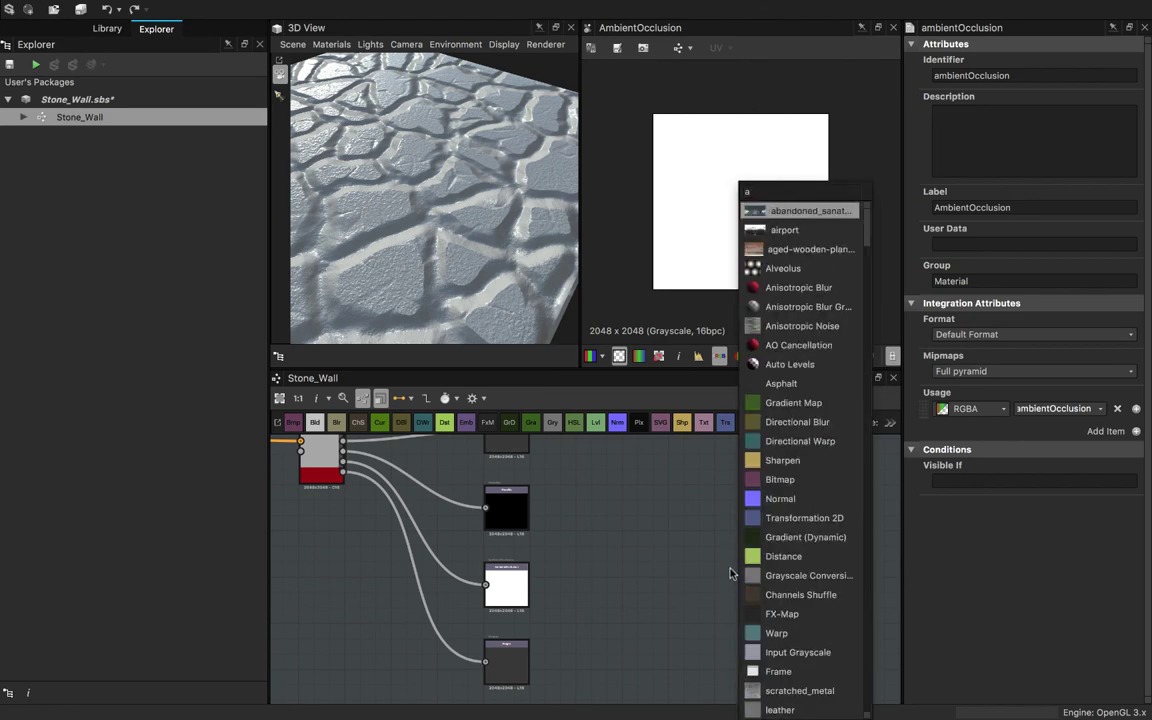
key("BackSpace")
type("o")
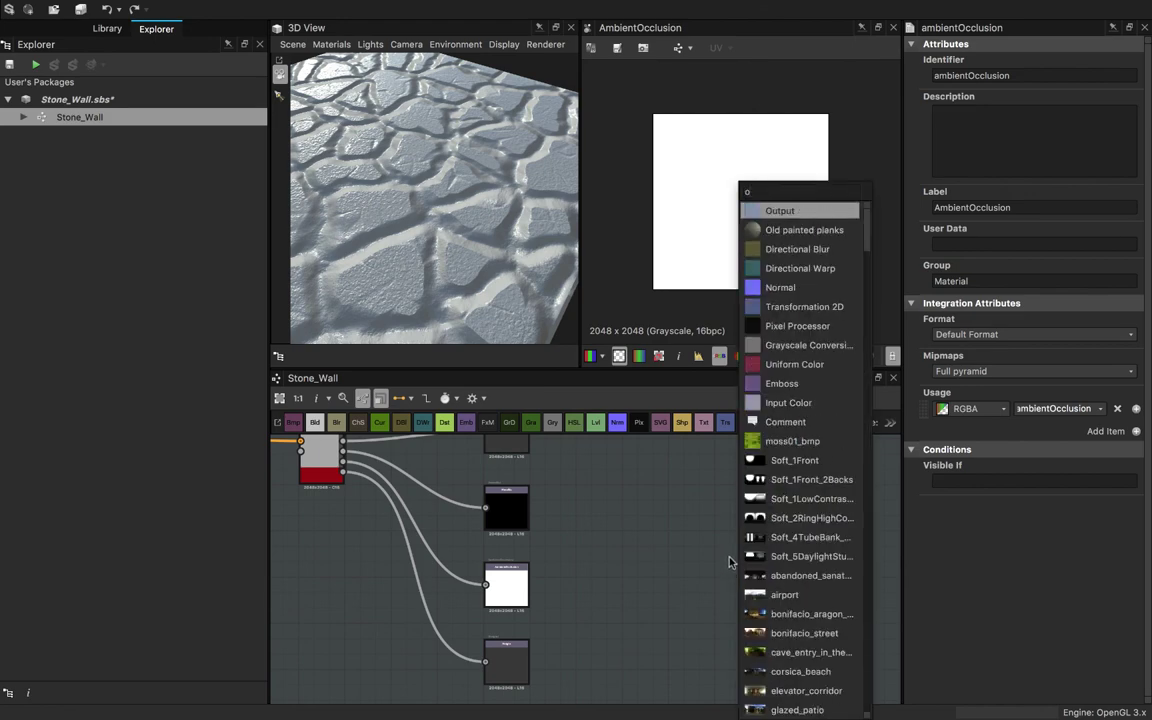
type("ut")
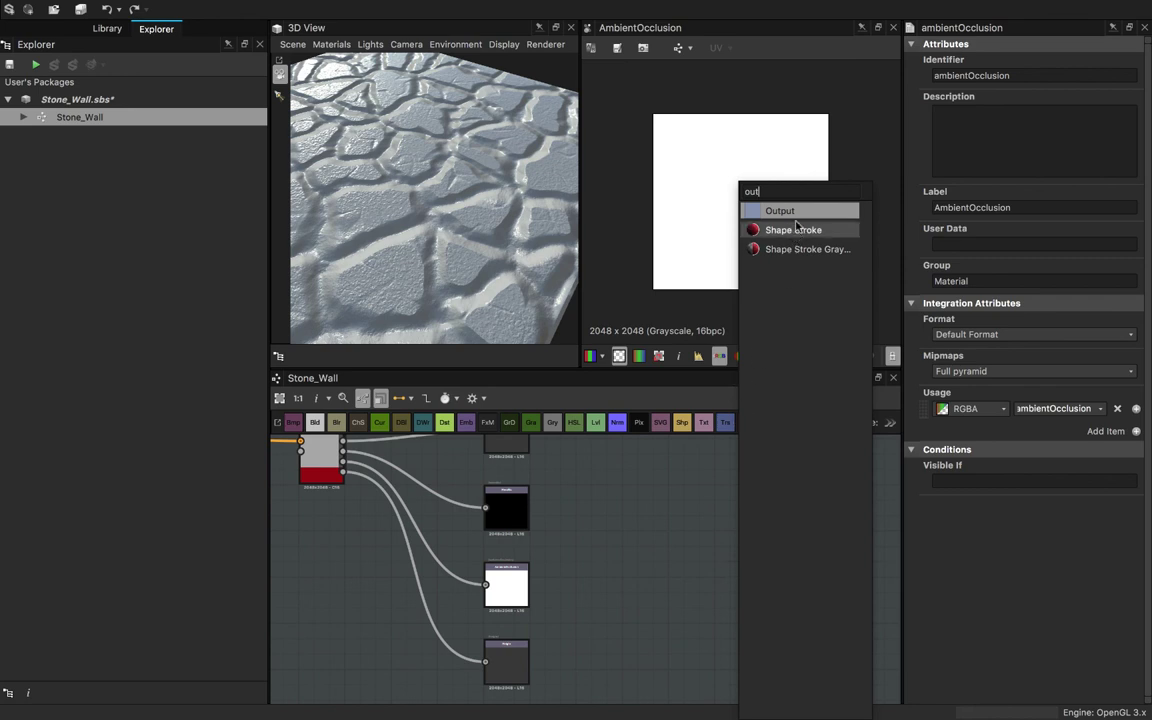
left_click(803, 211)
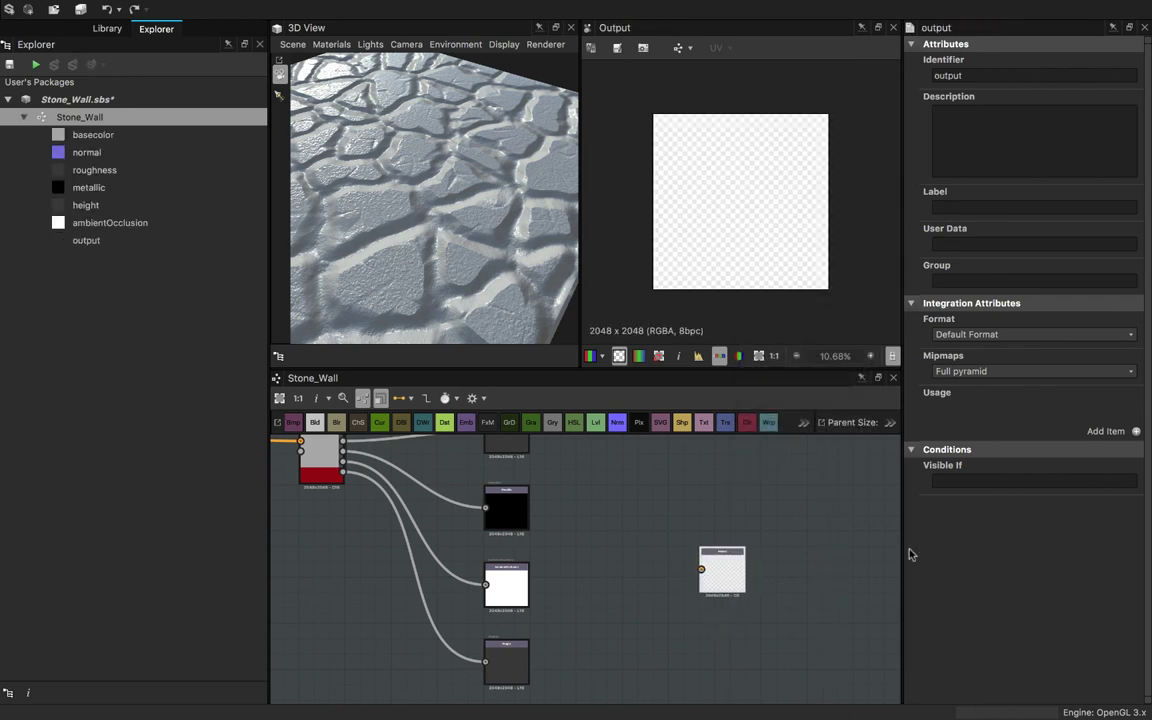
- Add an ambientOcclusion usage to the new Output node and start editing its label
left_click(1135, 432)
left_click(1060, 408)
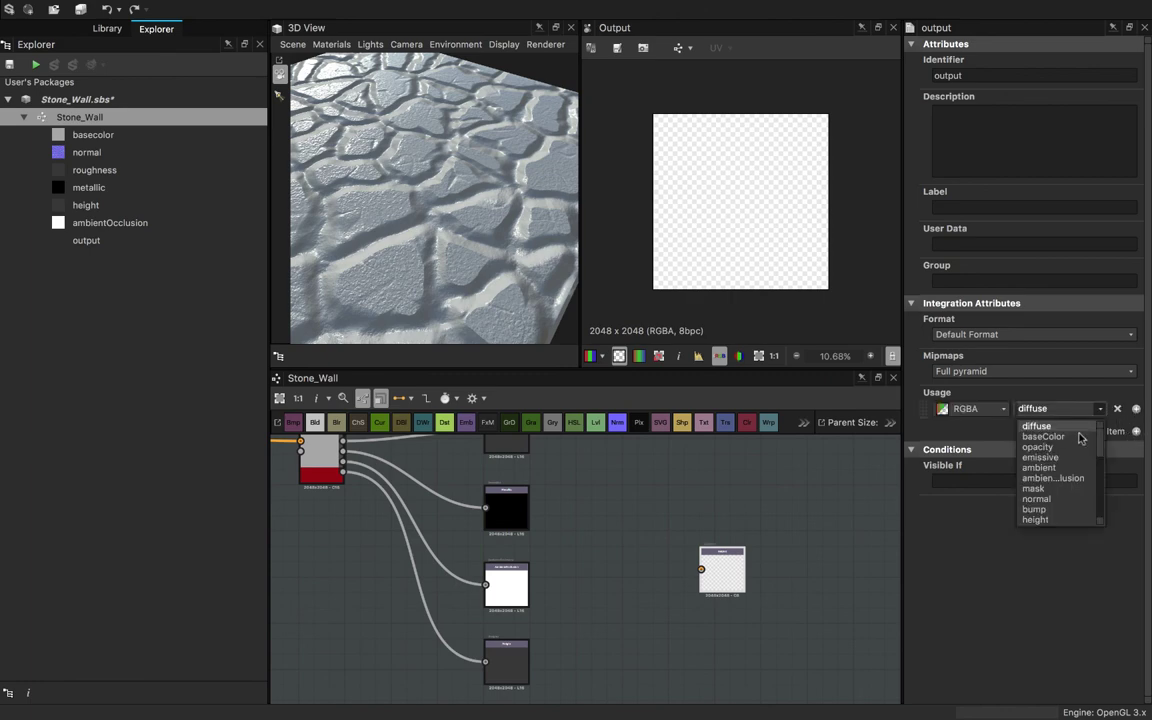
left_click(1073, 480)
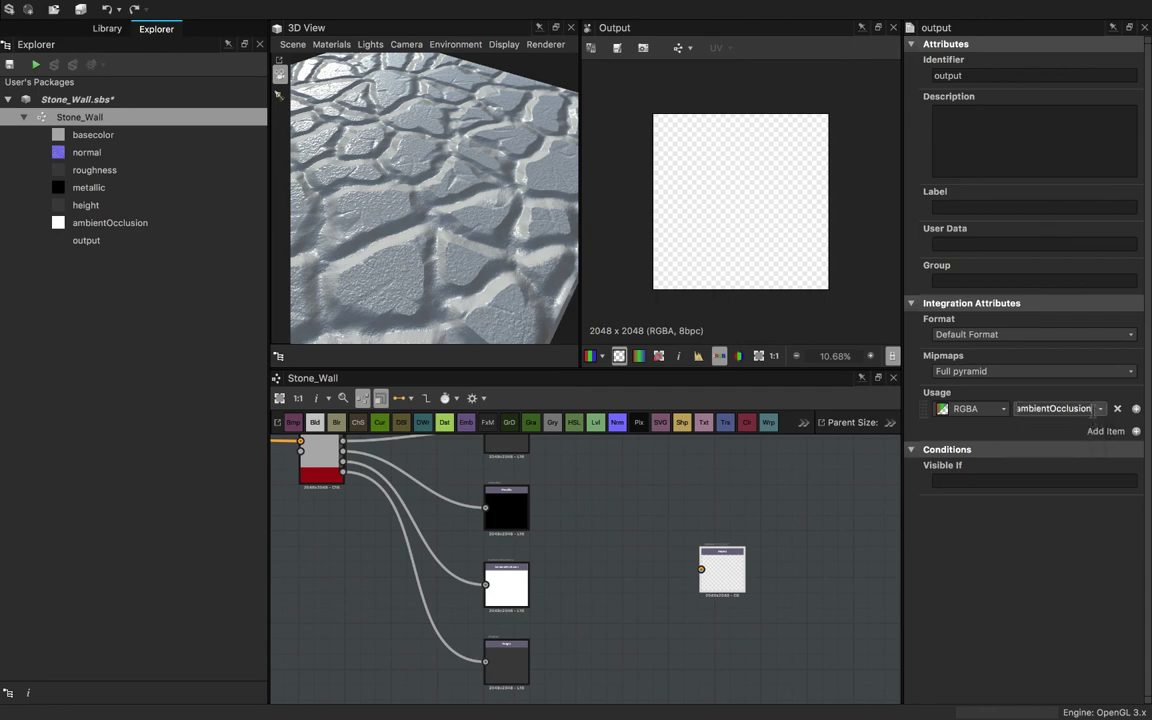
double_click(1054, 416)
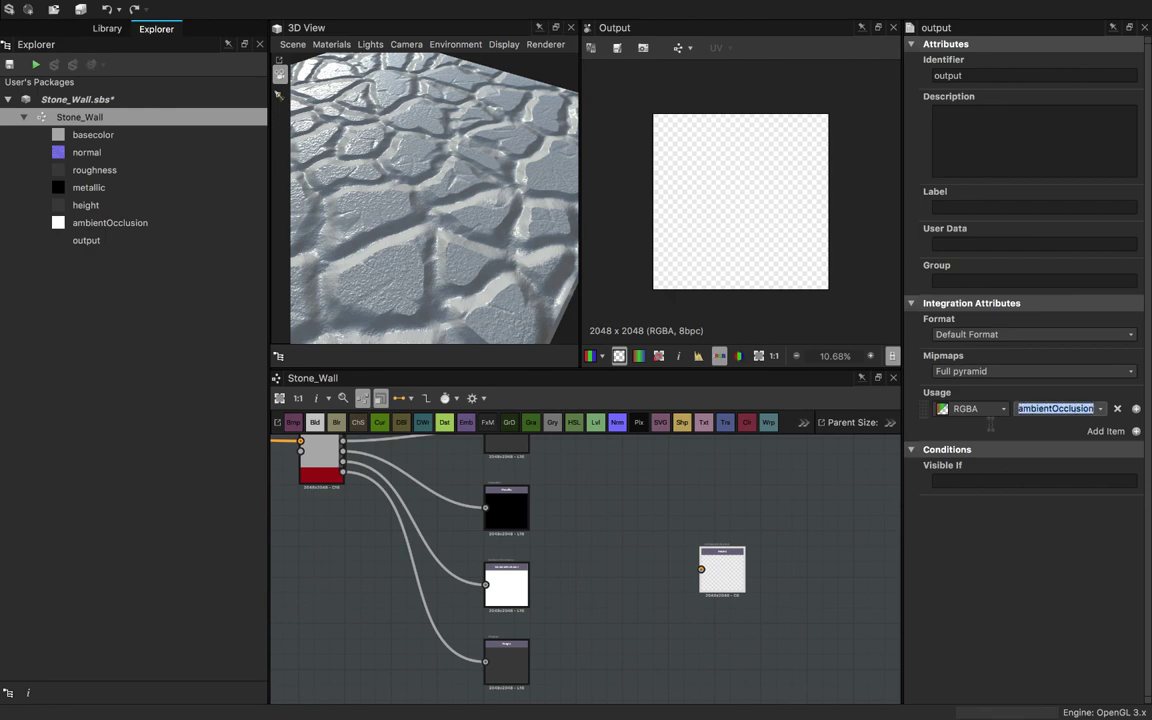
double_click(970, 76)
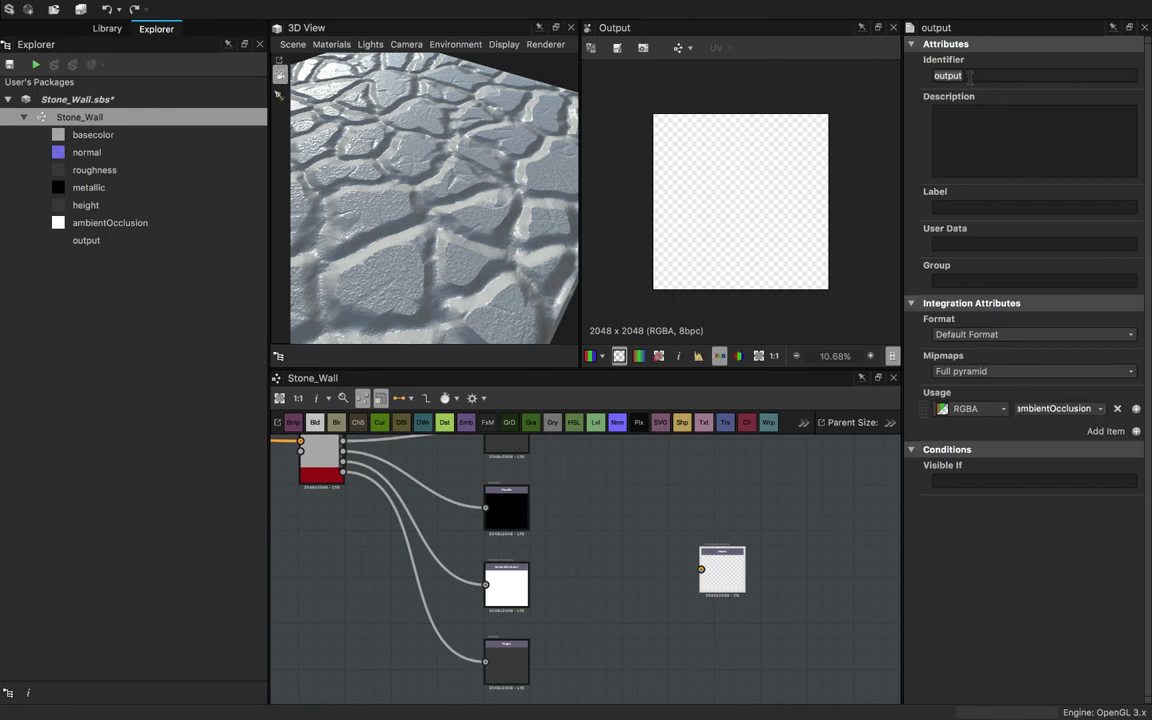
left_click(969, 208)
- Check the metallic, roughness and ambientOcclusion output attributes, and delete the extra unconnected Output node
double_click(521, 519)
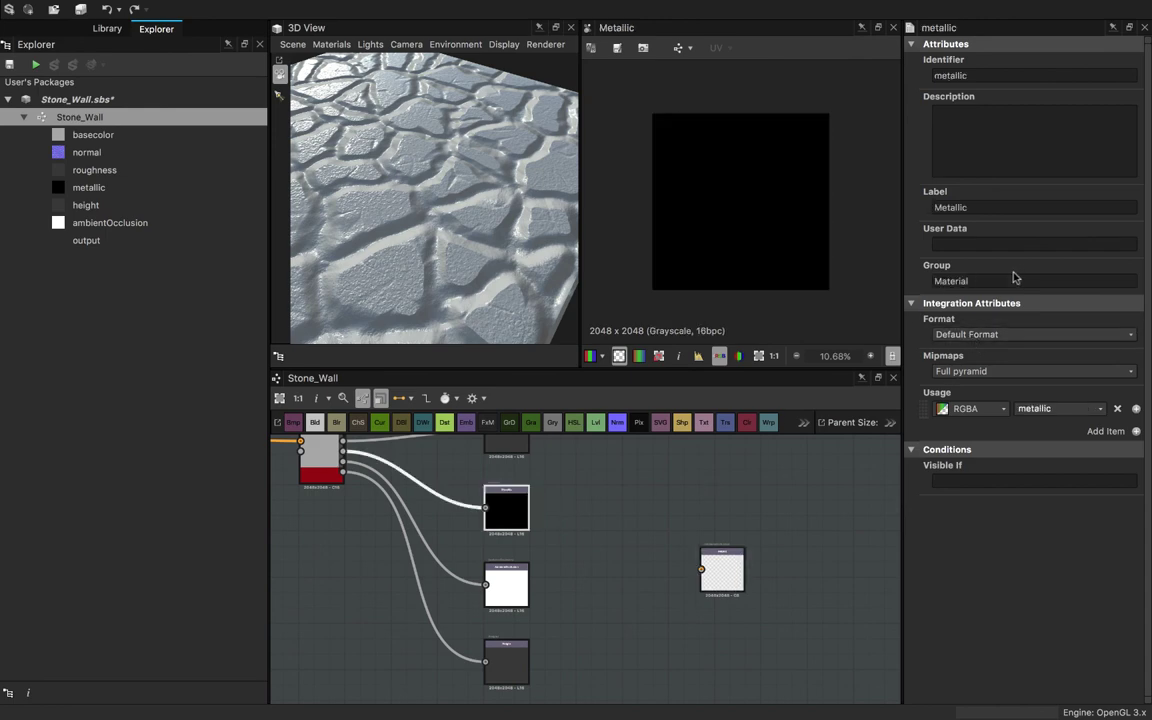
double_click(508, 450)
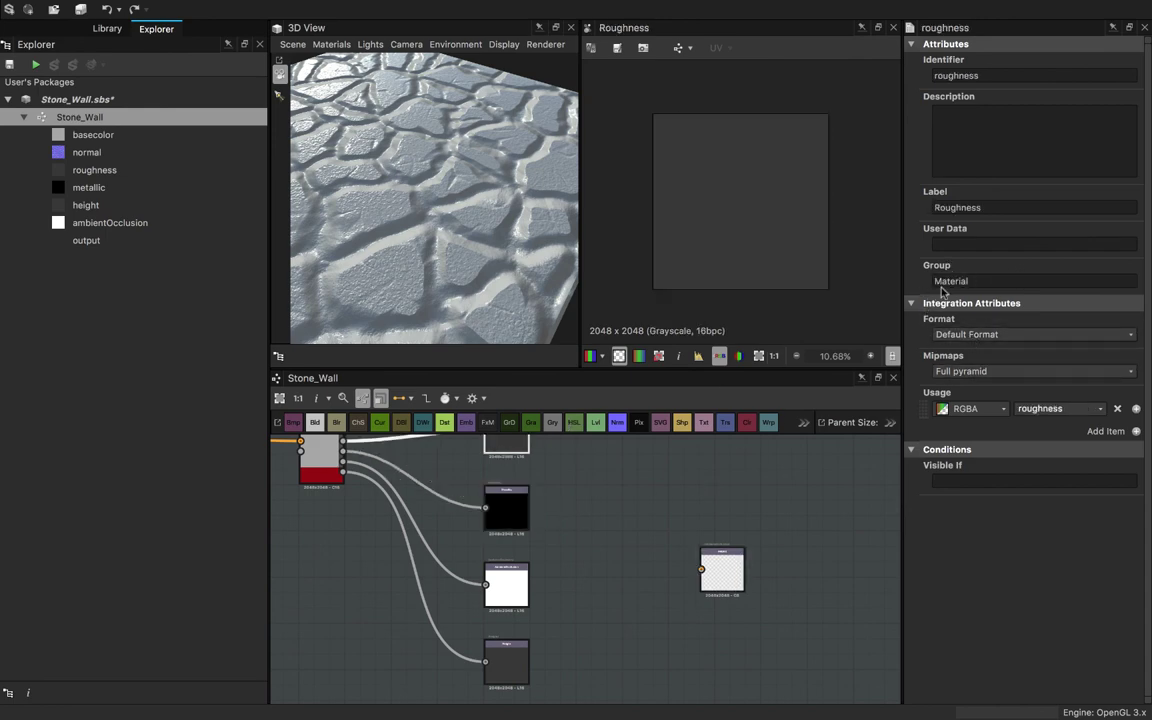
double_click(506, 585)
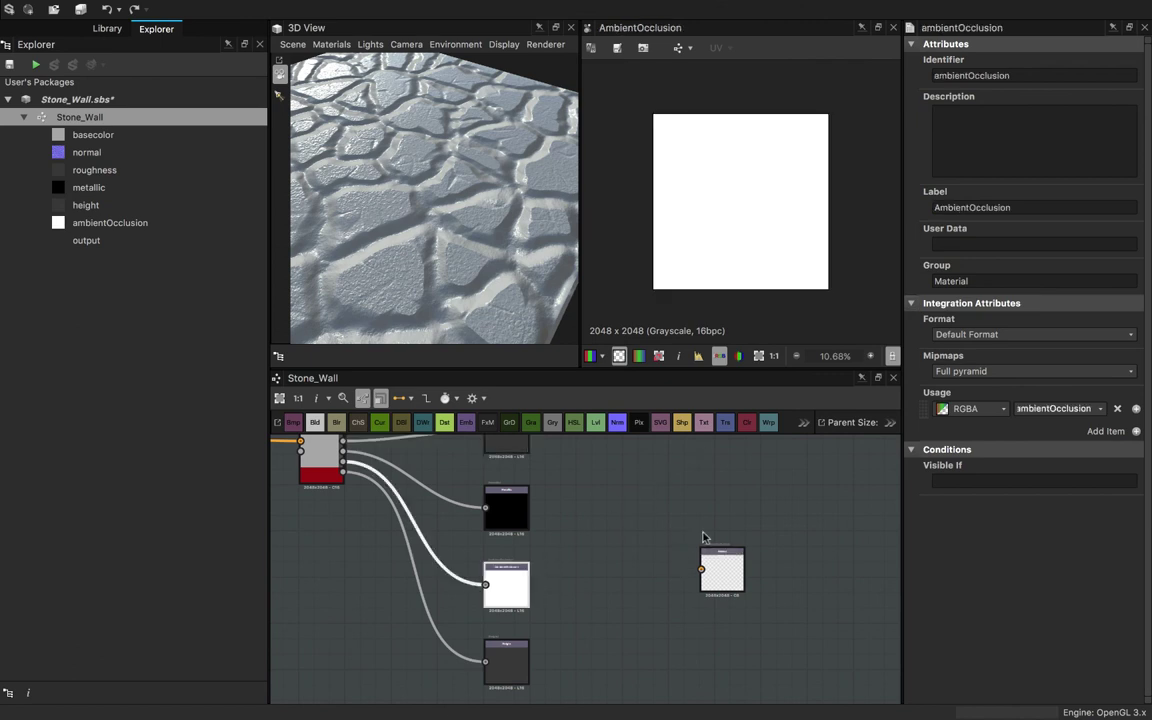
left_click_drag(703, 534, 775, 624)
key("Delete")
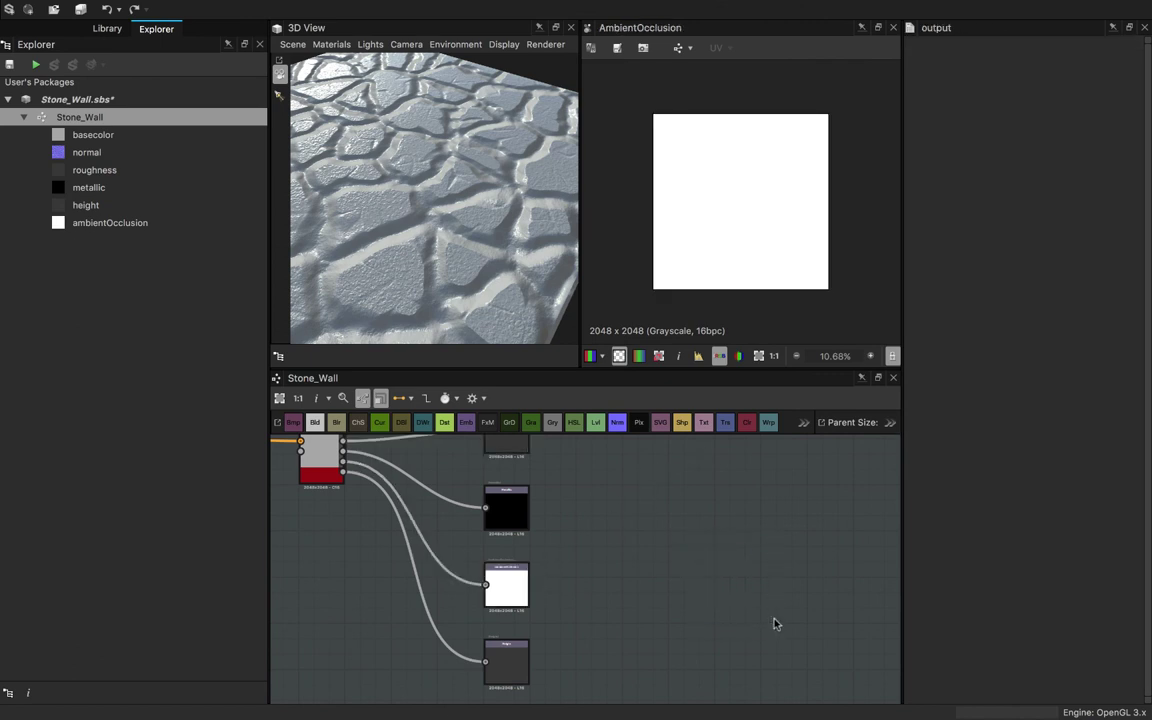
- Examine the AmbientOcclusion output, the Base Material node's connections, and the stone surface on the cube's sides and close up
left_click(514, 586)
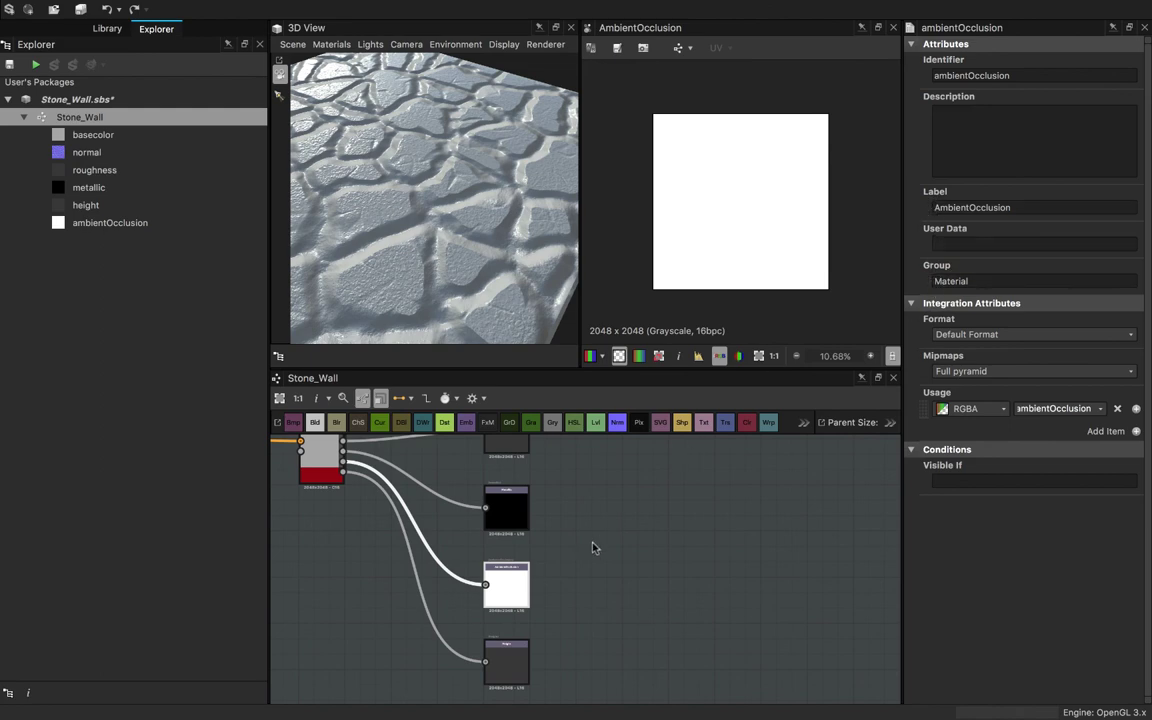
scroll(589, 545, "left", 10)
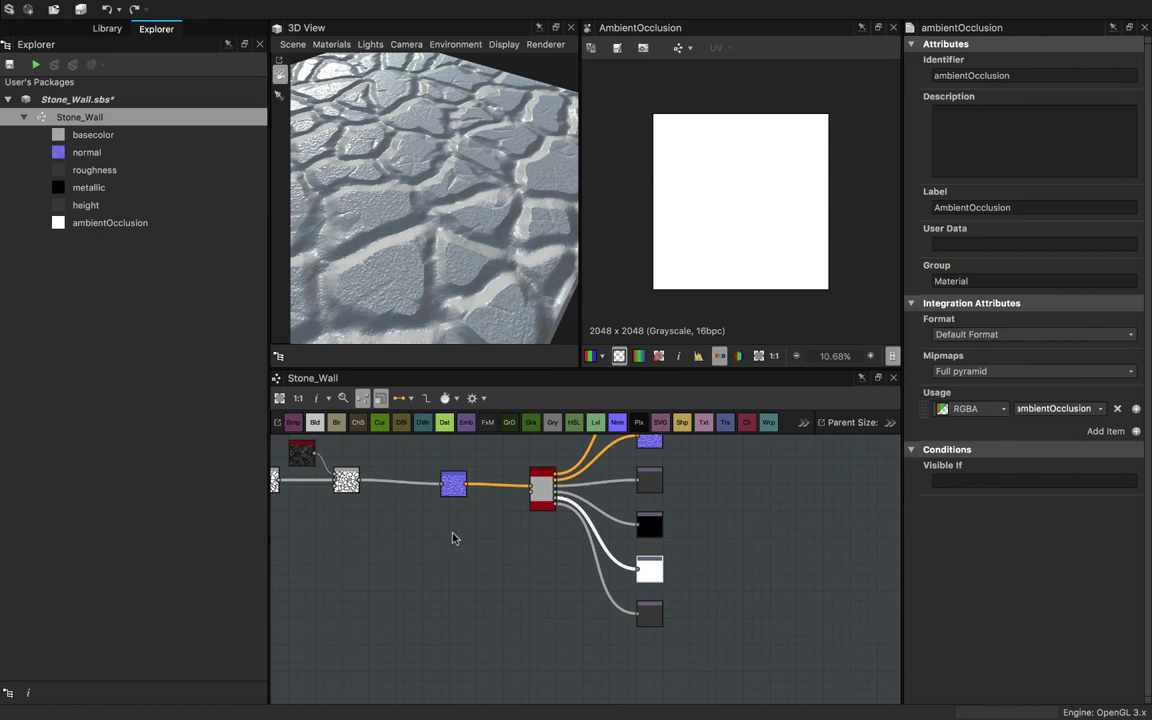
left_click_drag(447, 248, 549, 194)
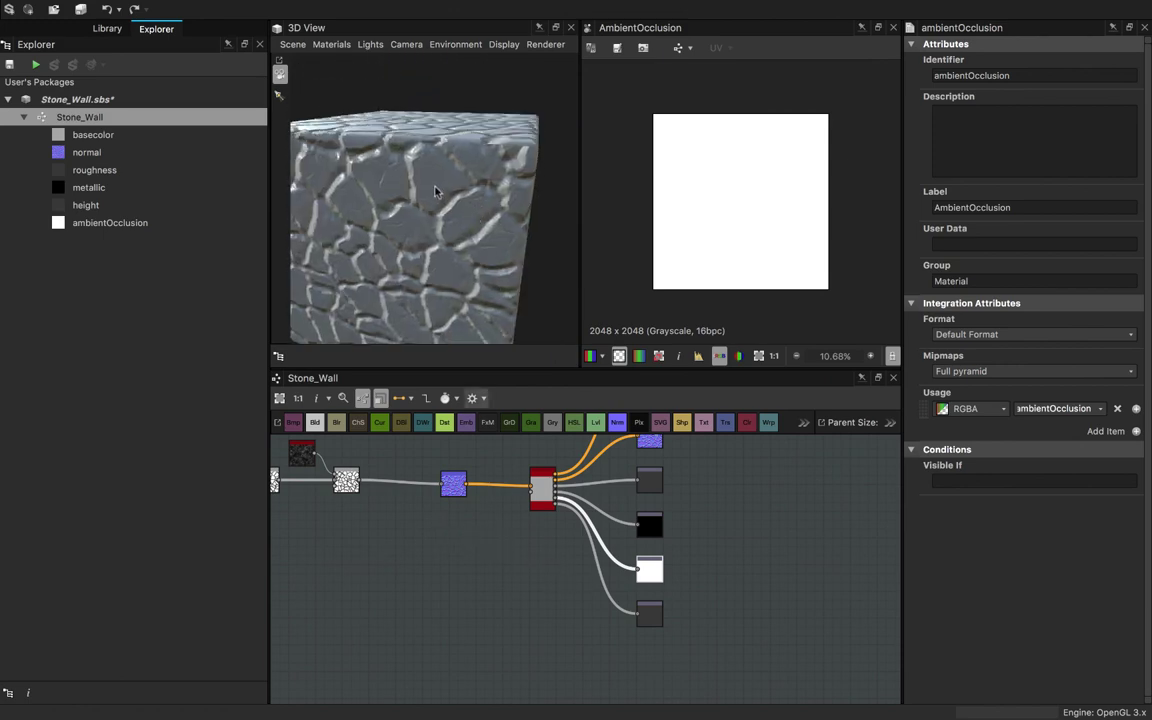
left_click_drag(435, 192, 461, 201)
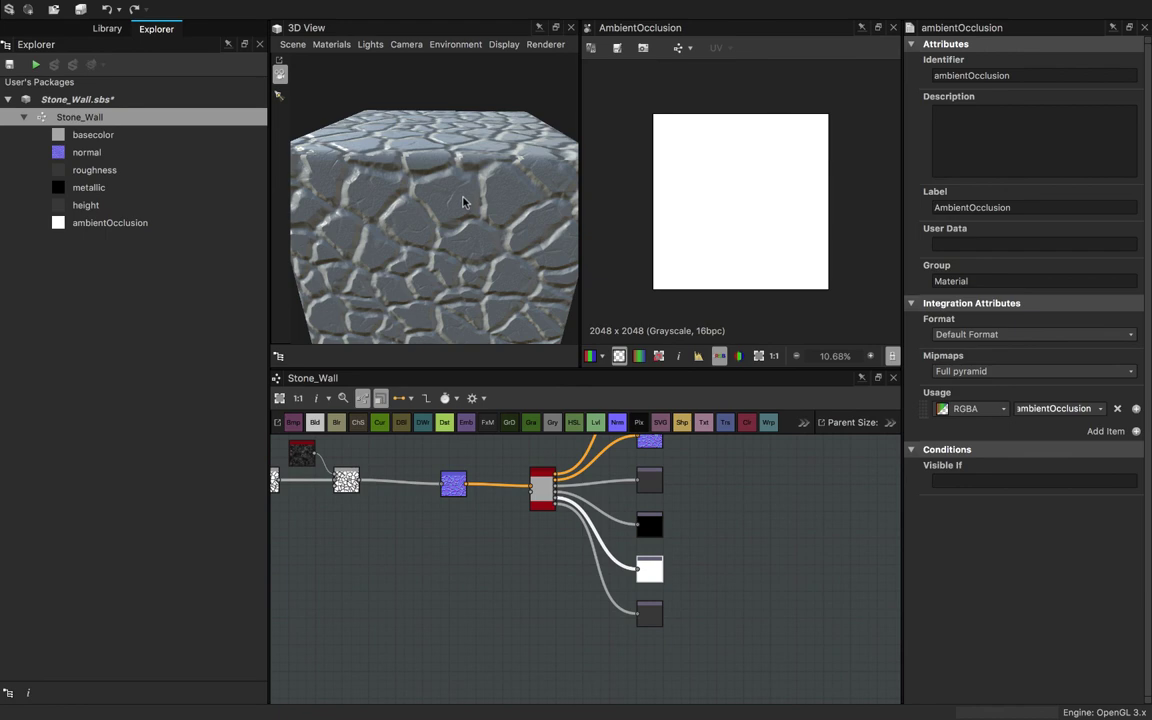
scroll(640, 471, "up", 5)
middle_click_drag(533, 511, 599, 489)
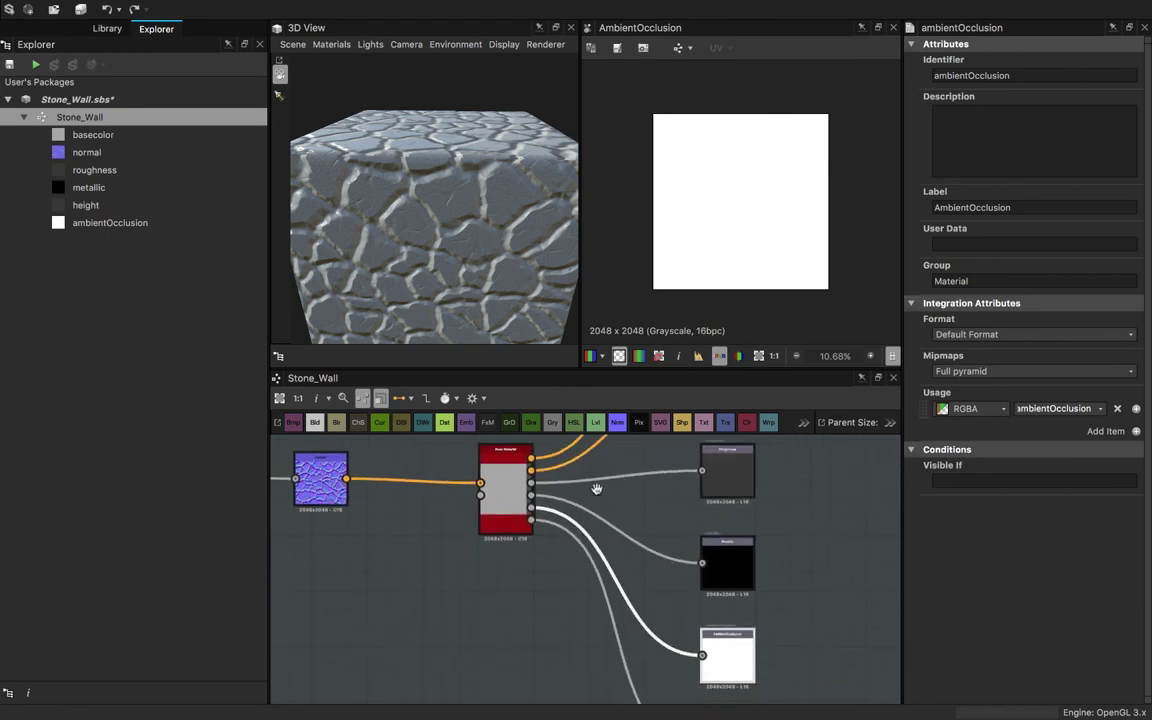
left_click(505, 503)
left_click(505, 515)
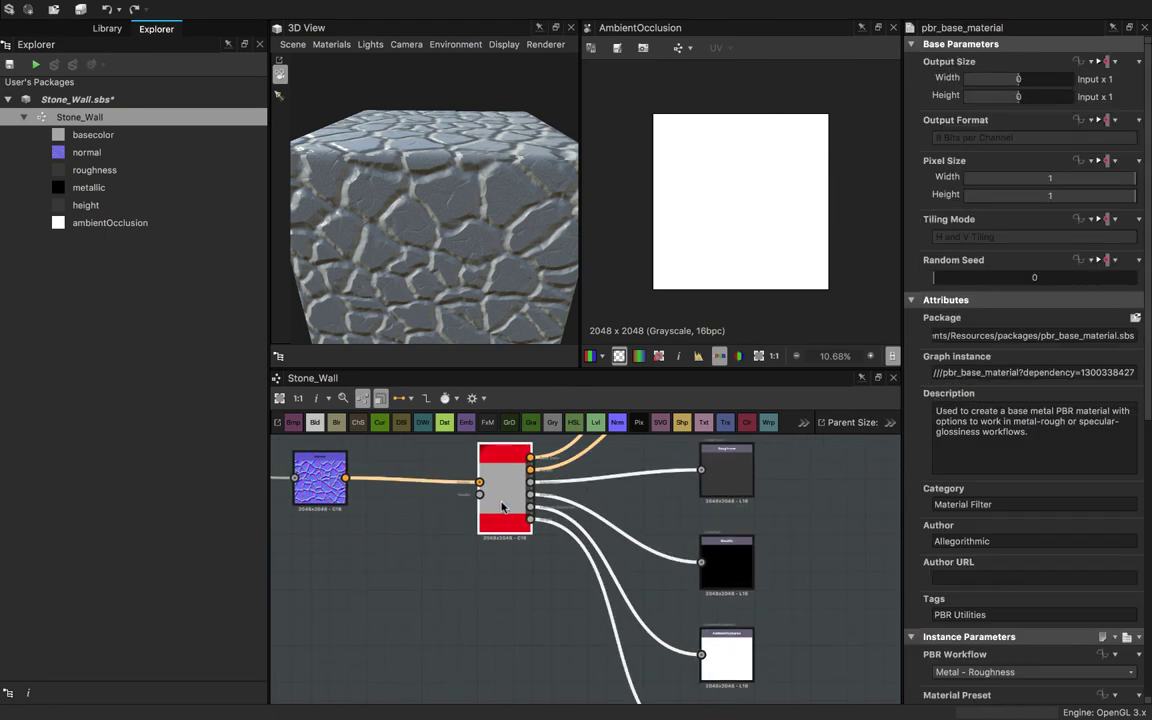
scroll(470, 470, "up", 3)
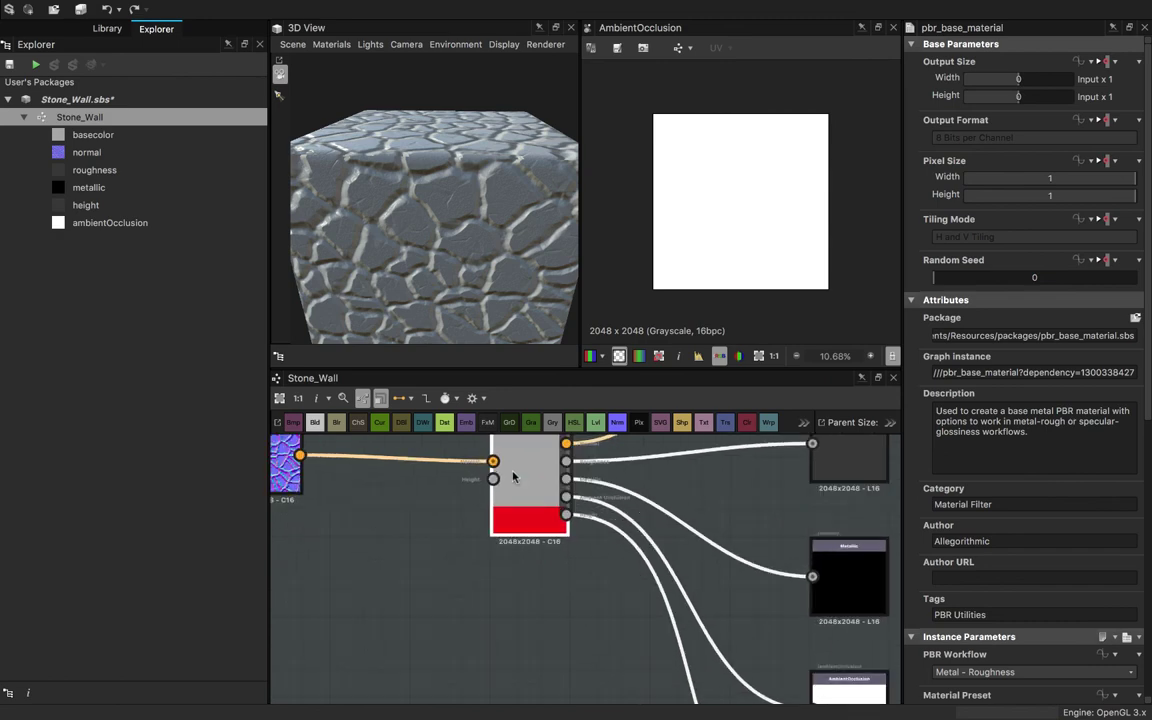
left_click_drag(425, 263, 435, 212)
scroll(435, 212, "up", 5)
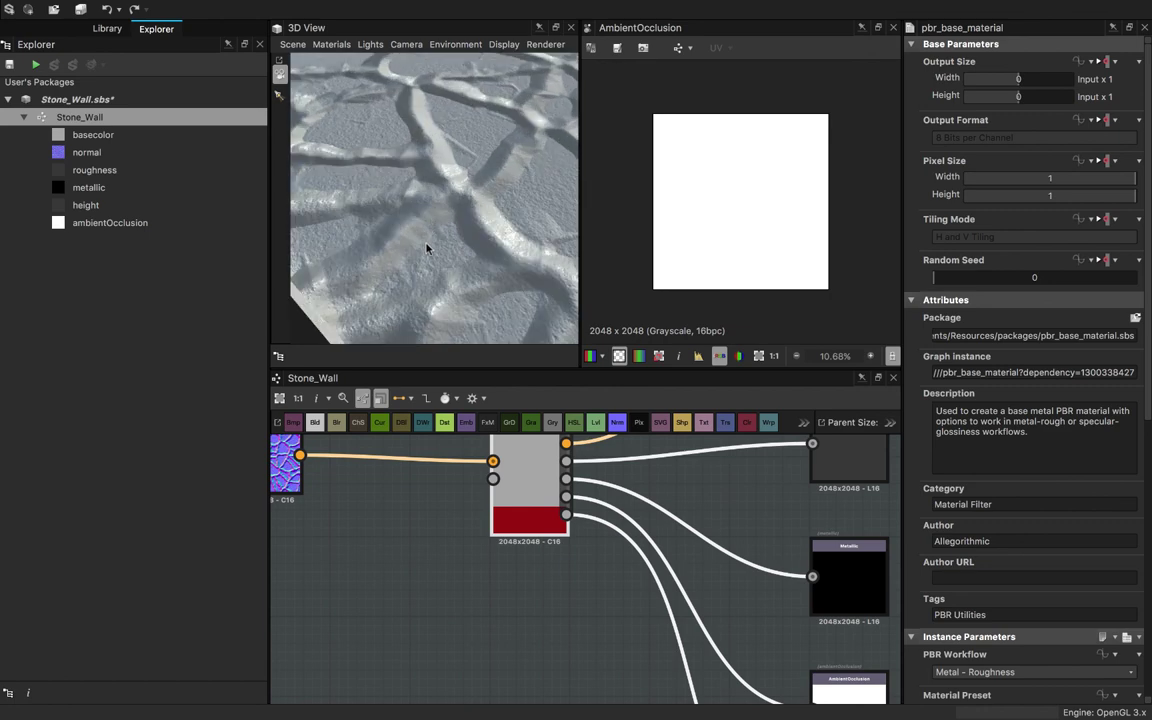
scroll(391, 488, "down", 3)
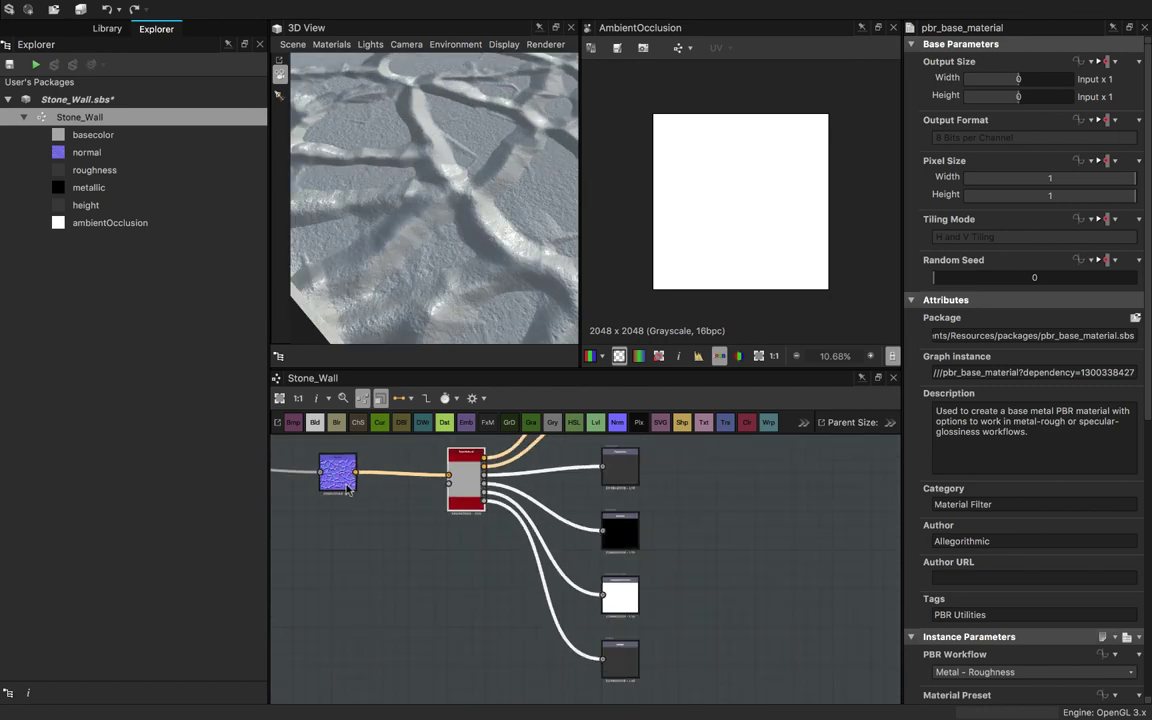
- Add a Curvature Smooth node fed by the Normal node and place it below the Normal–Base Material connection
left_click(330, 488)
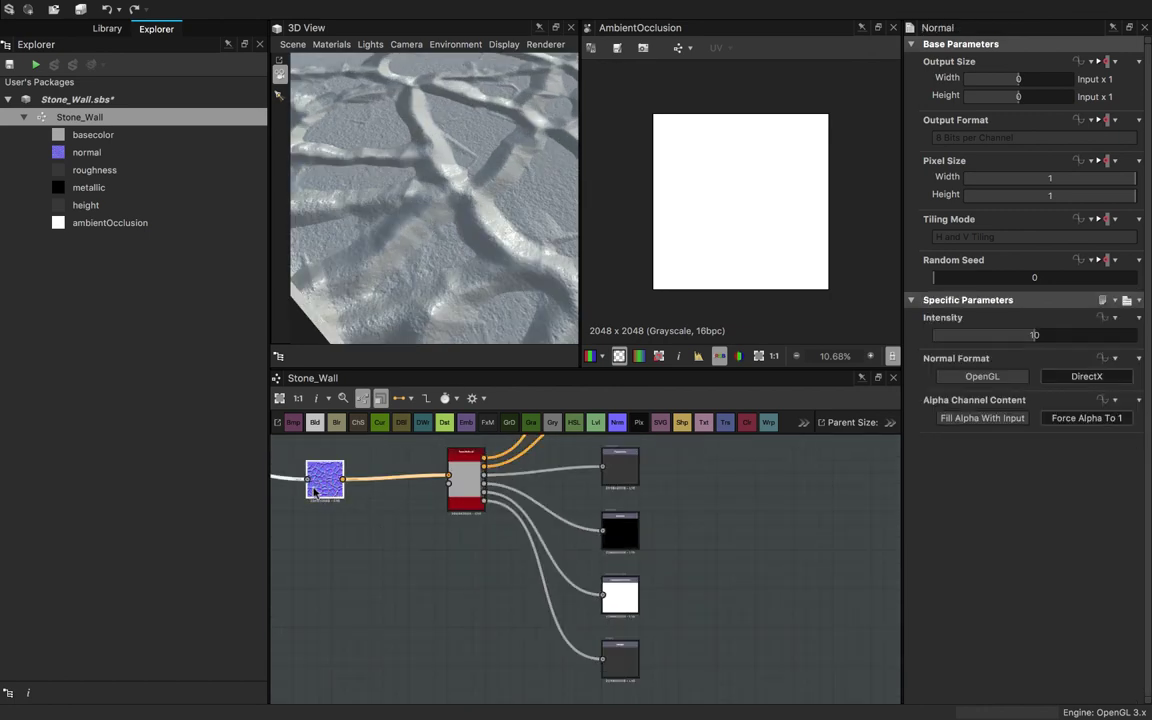
key("space")
type("c")
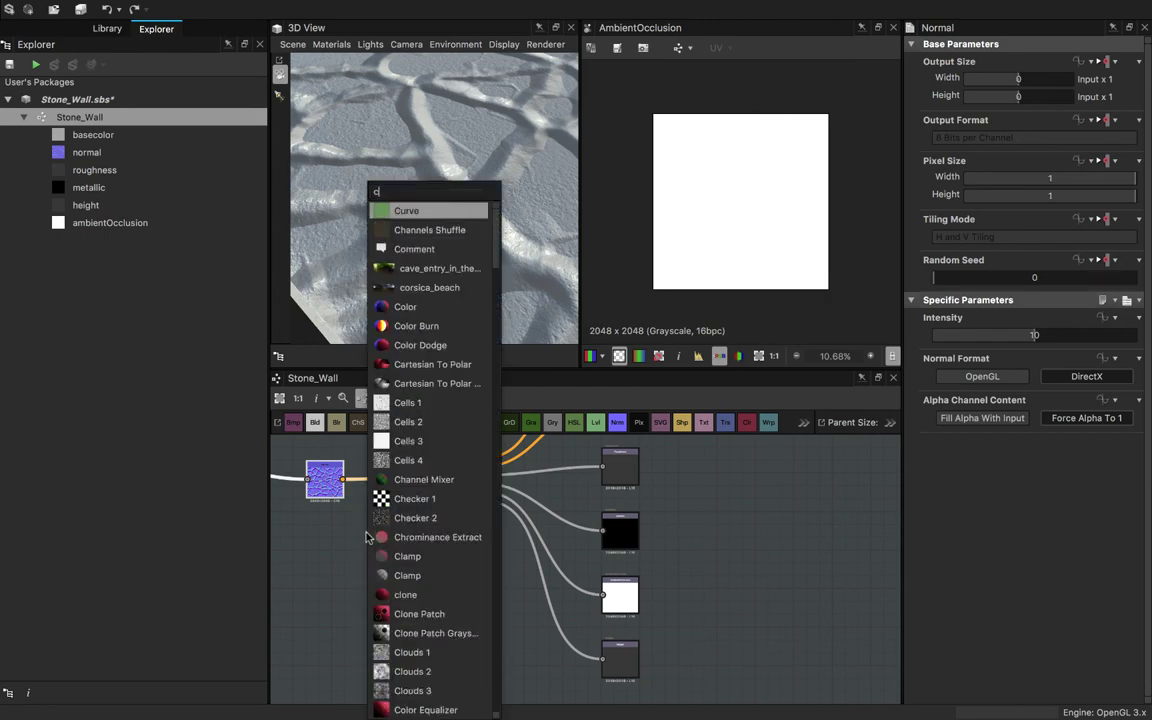
type("ur")
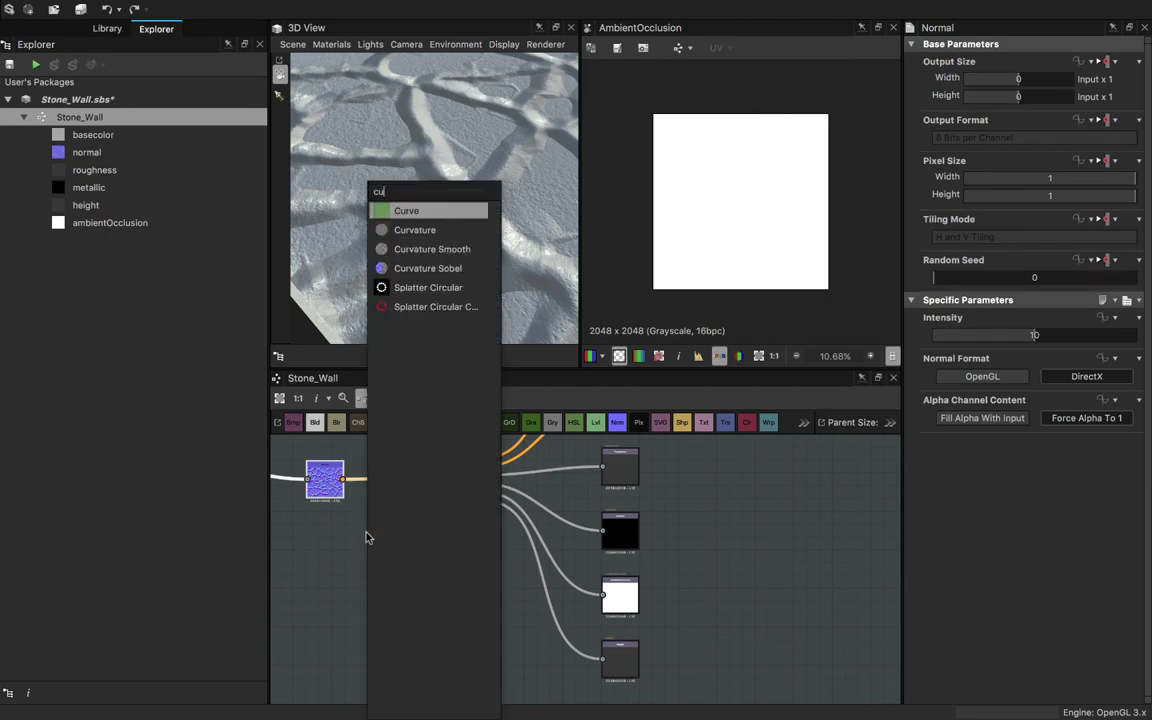
key("Down")
key("Down")
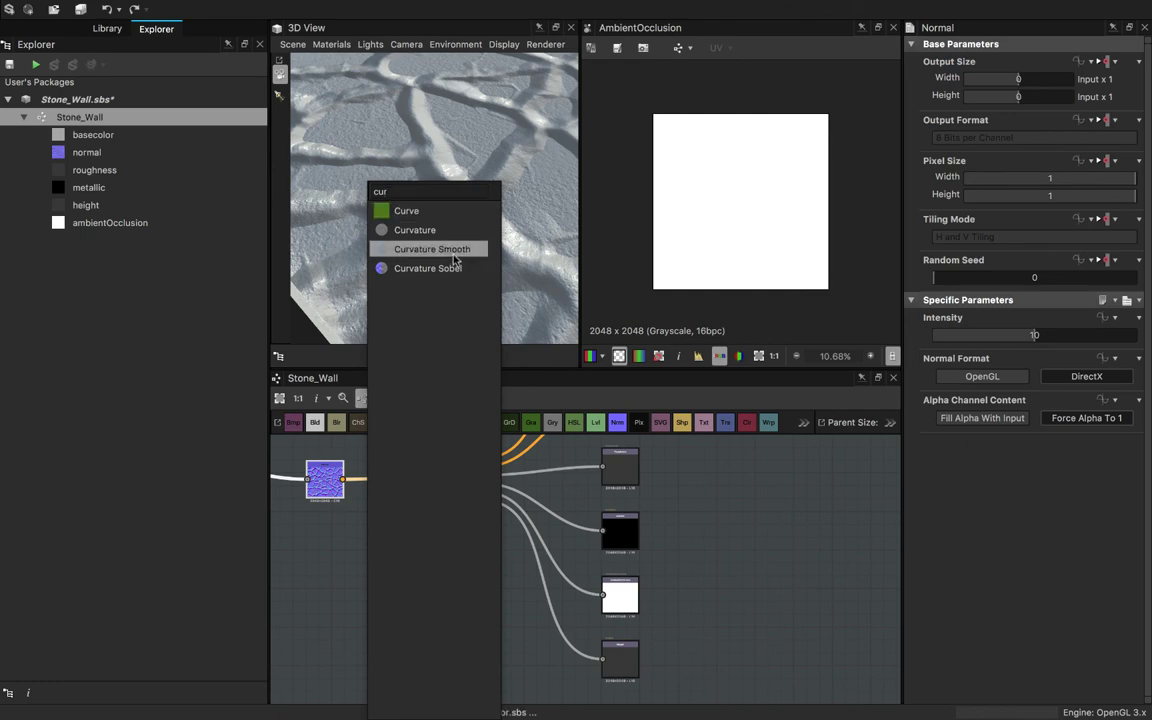
key("Return")
left_click_drag(385, 500, 372, 550)
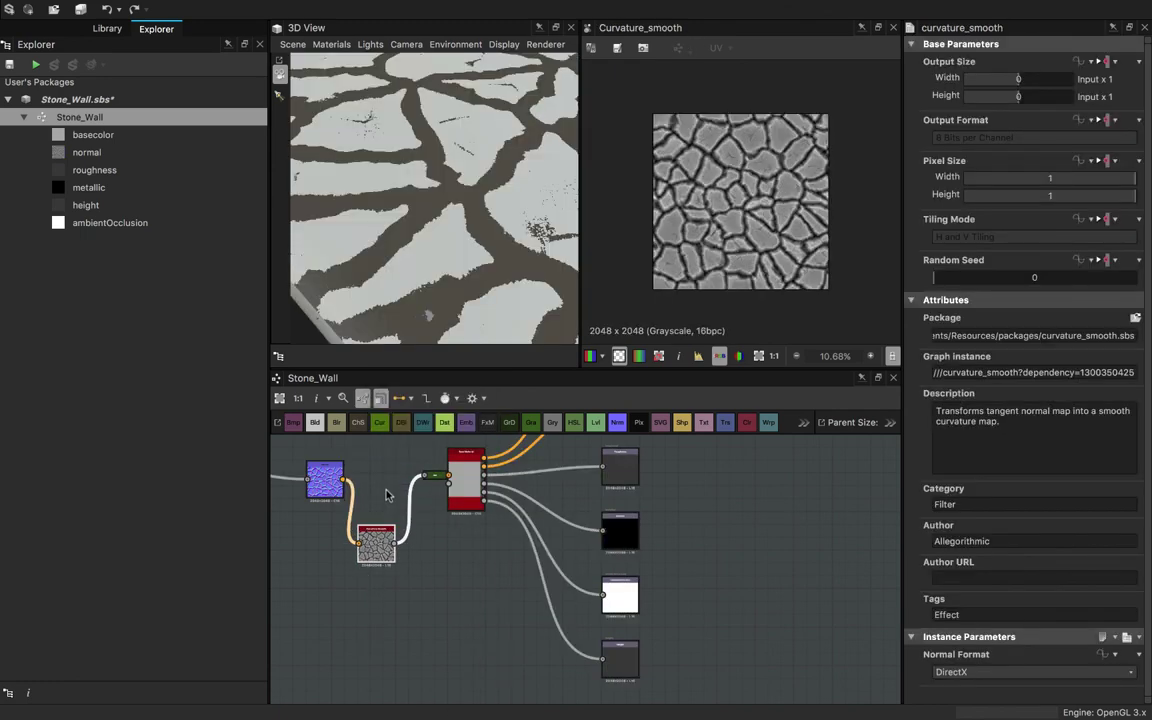
- Remove the conversion node docked to the Base Material, reconnect Normal directly to its normal input, and reposition Curvature Smooth below
left_click_drag(344, 482, 440, 489)
left_click(432, 500)
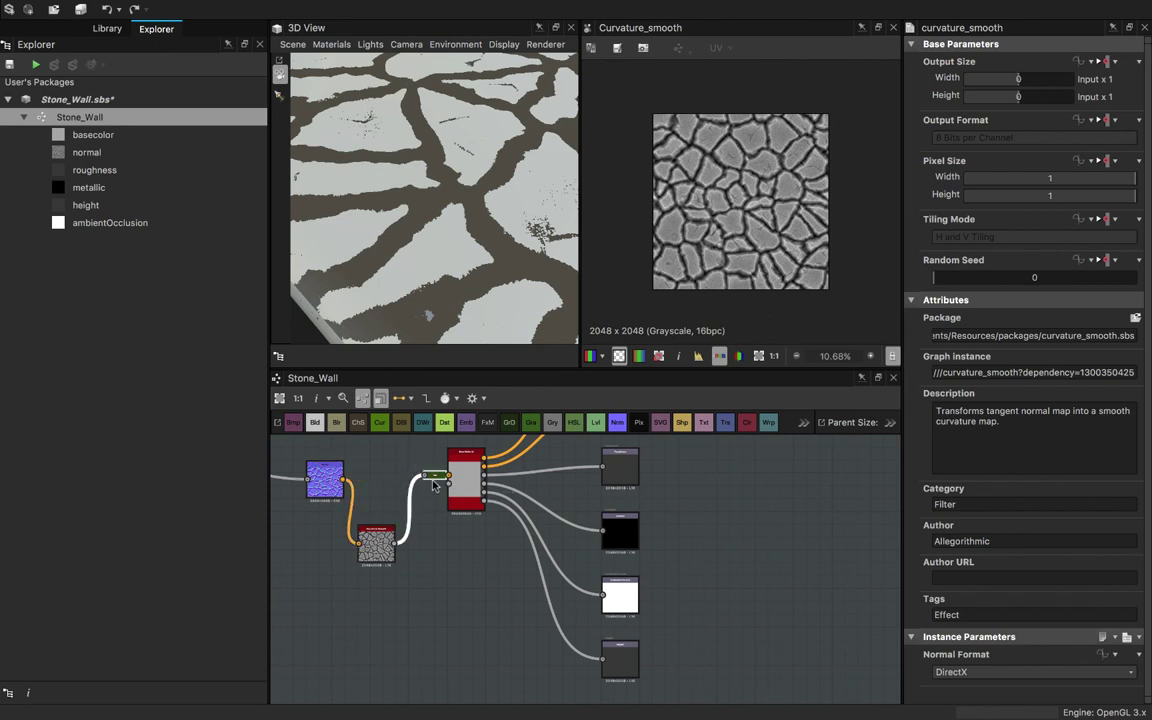
key("BackSpace")
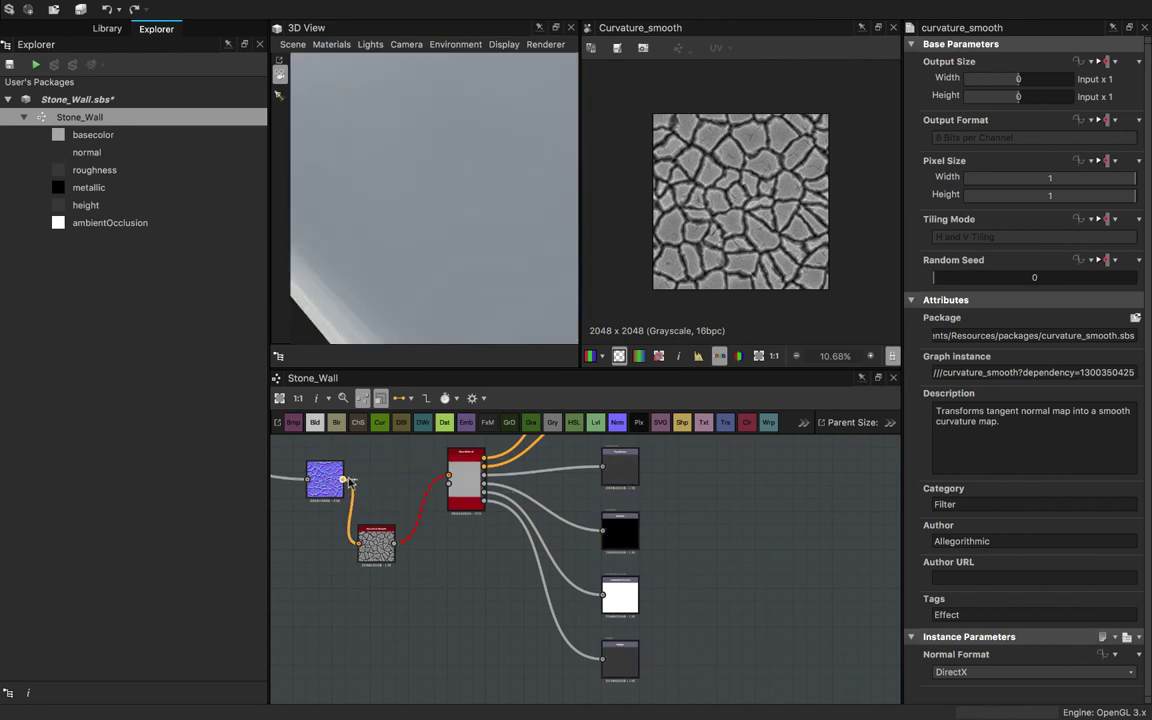
left_click_drag(344, 480, 449, 475)
left_click_drag(385, 546, 373, 558)
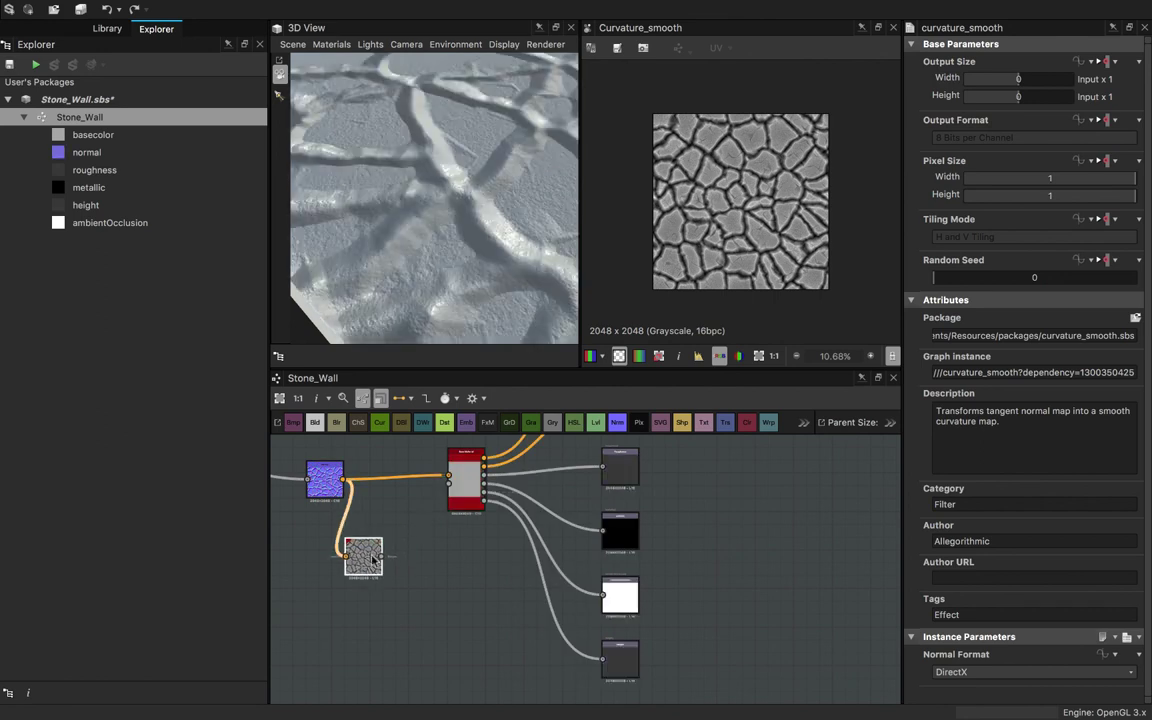
- Add an Ambient Occlusion (HBAO) node beside the Curvature Smooth node
key("space")
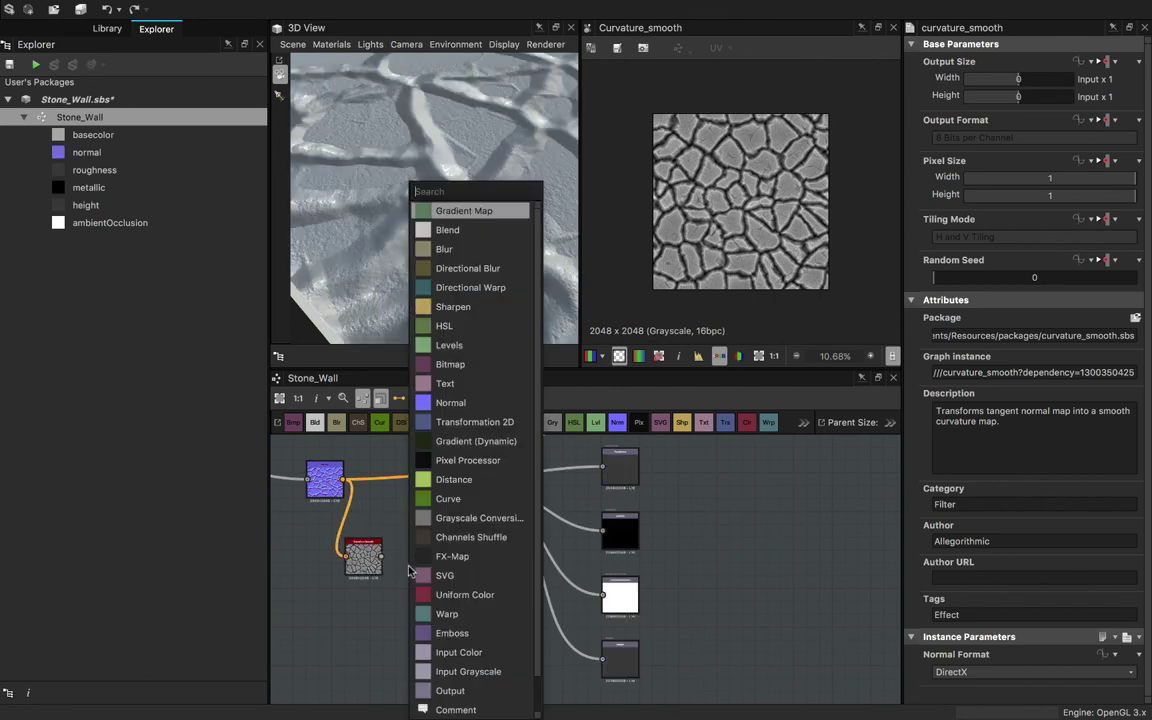
type("amb")
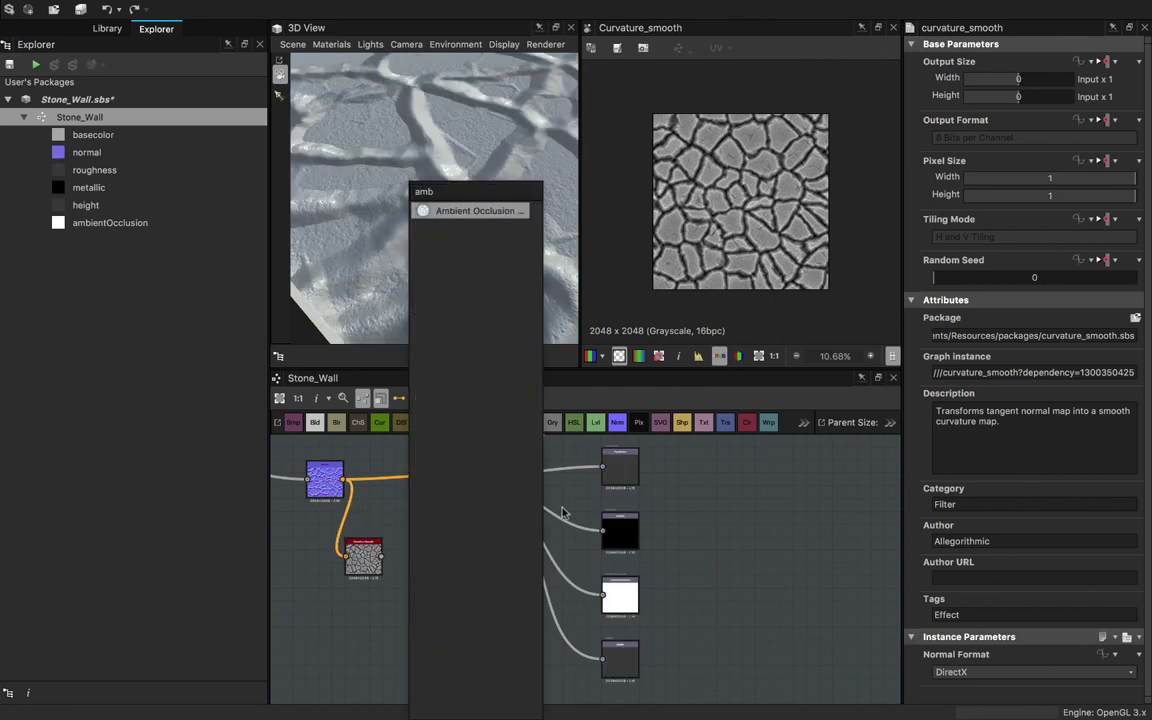
key("Return")
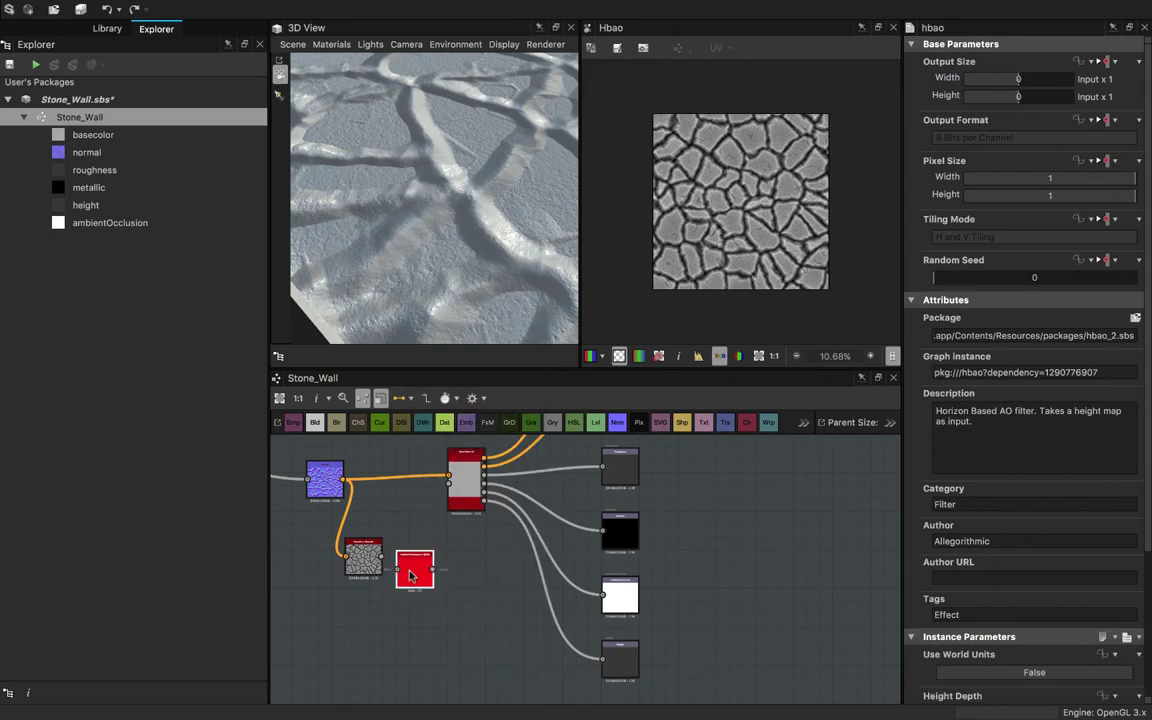
- Place the HBAO node beside Curvature Smooth, and arrange the Normal, Curvature Smooth and HBAO nodes ahead of the Base Material
left_click_drag(421, 570, 428, 558)
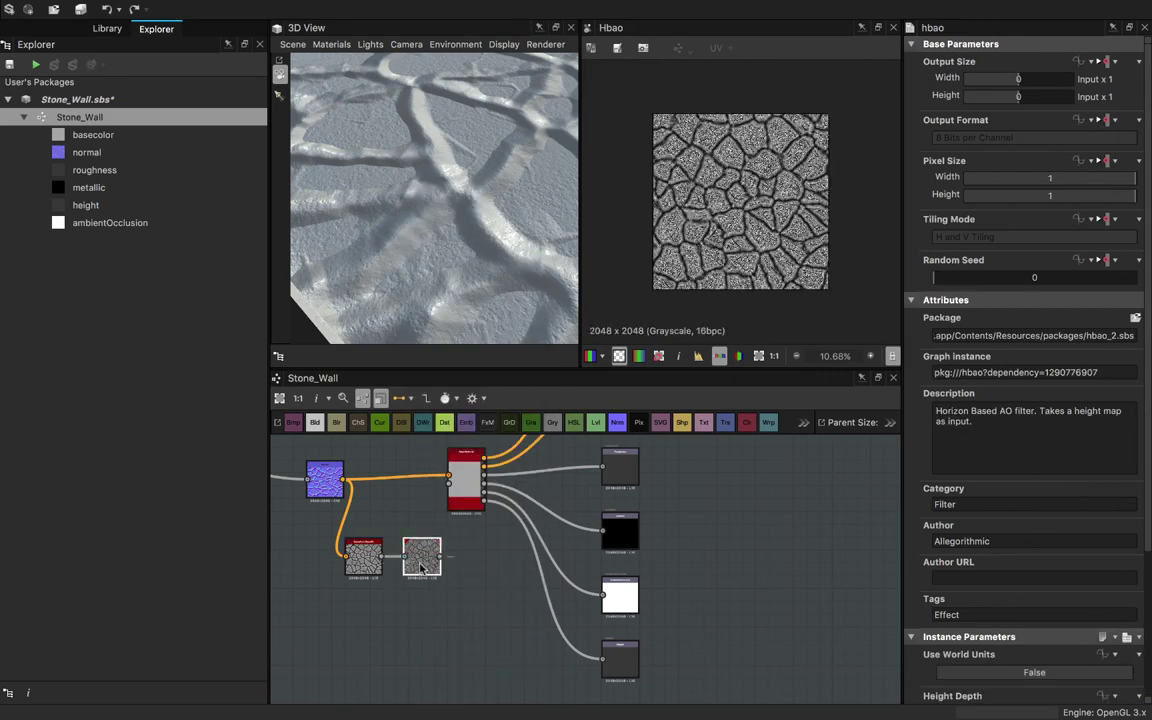
scroll(698, 265, "up", 3)
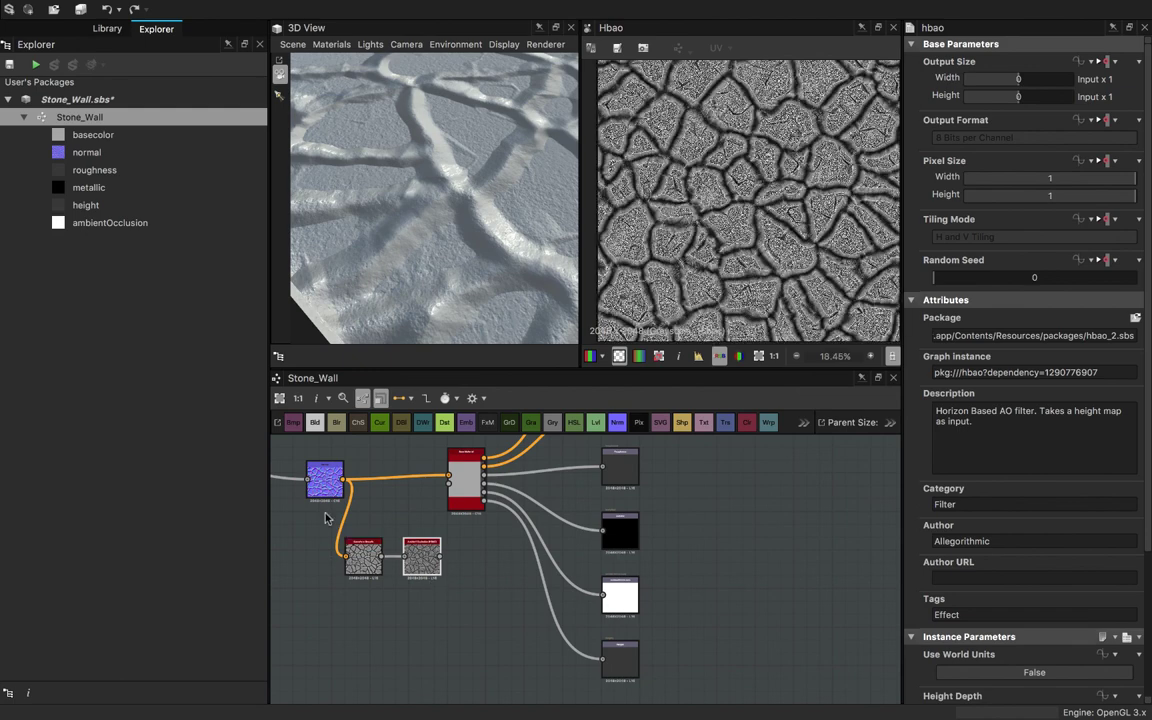
scroll(328, 511, "down", 3)
left_click_drag(329, 498, 302, 498)
middle_click_drag(409, 482, 530, 483)
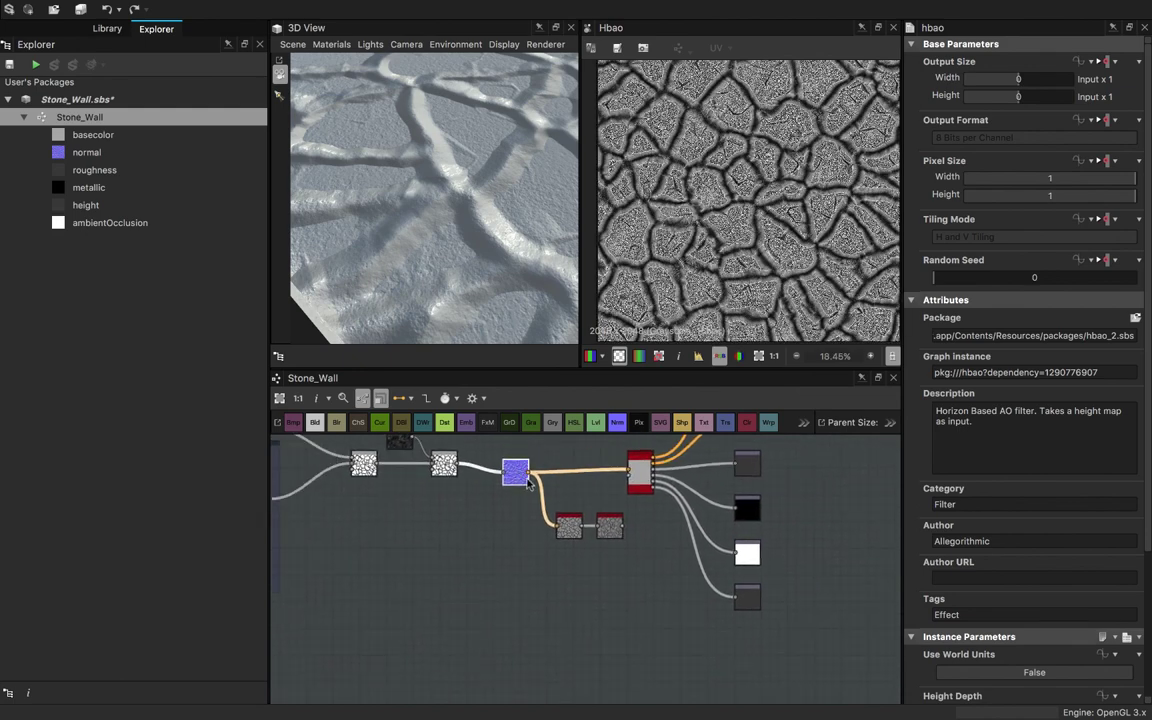
left_click_drag(512, 472, 503, 467)
left_click_drag(612, 559, 538, 517)
- Check the Base Material's User-Defined Maps settings and save the Stone_Wall package
double_click(636, 483)
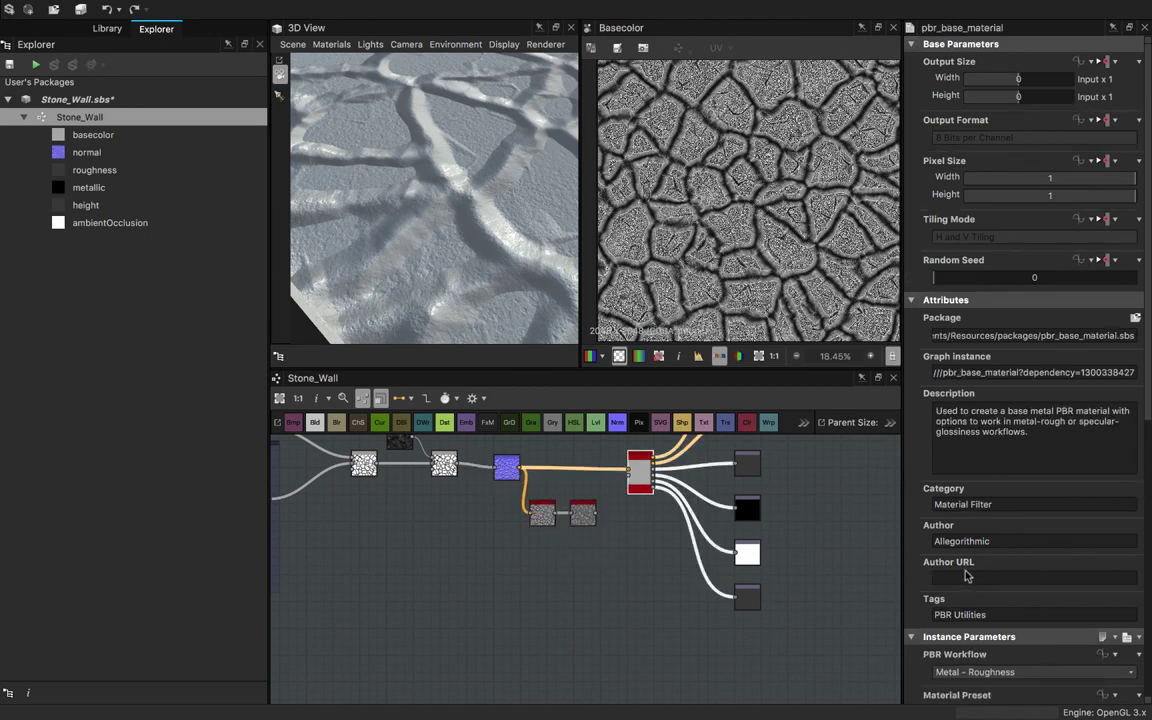
scroll(968, 578, "down", 5)
scroll(967, 578, "down", 3)
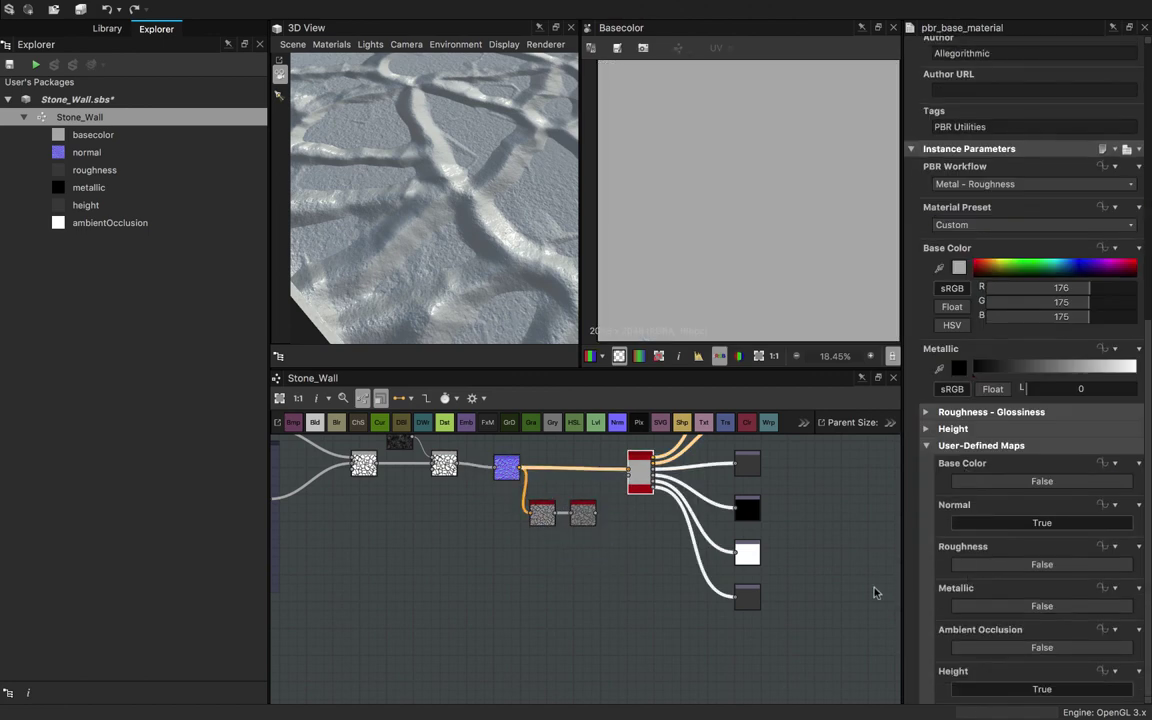
left_click(100, 99)
key("super+s")
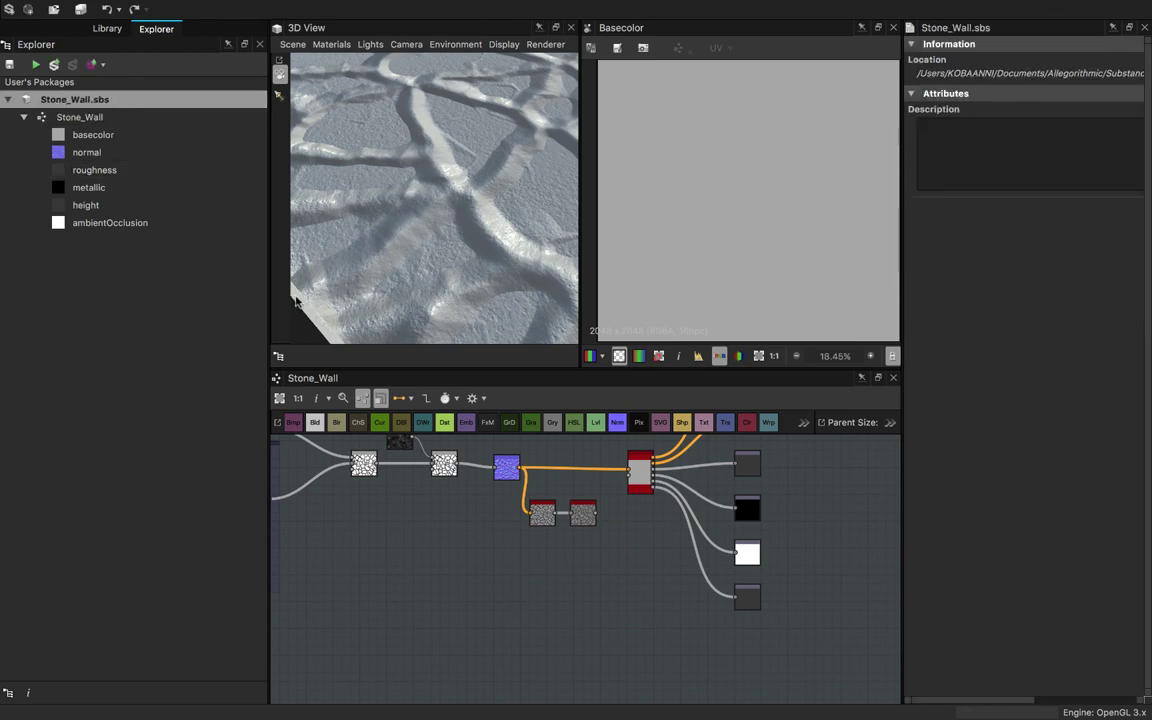
- Raise the HBAO node's Height Depth to about 0.15
left_click(584, 512)
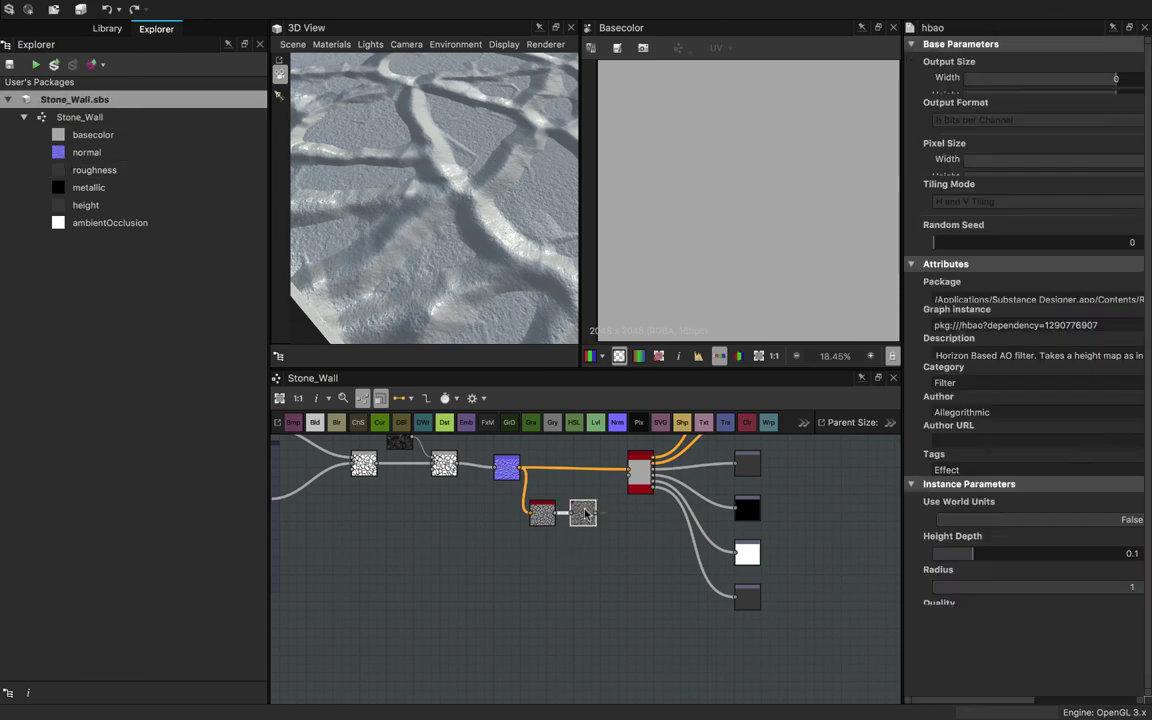
scroll(977, 498, "down", 4)
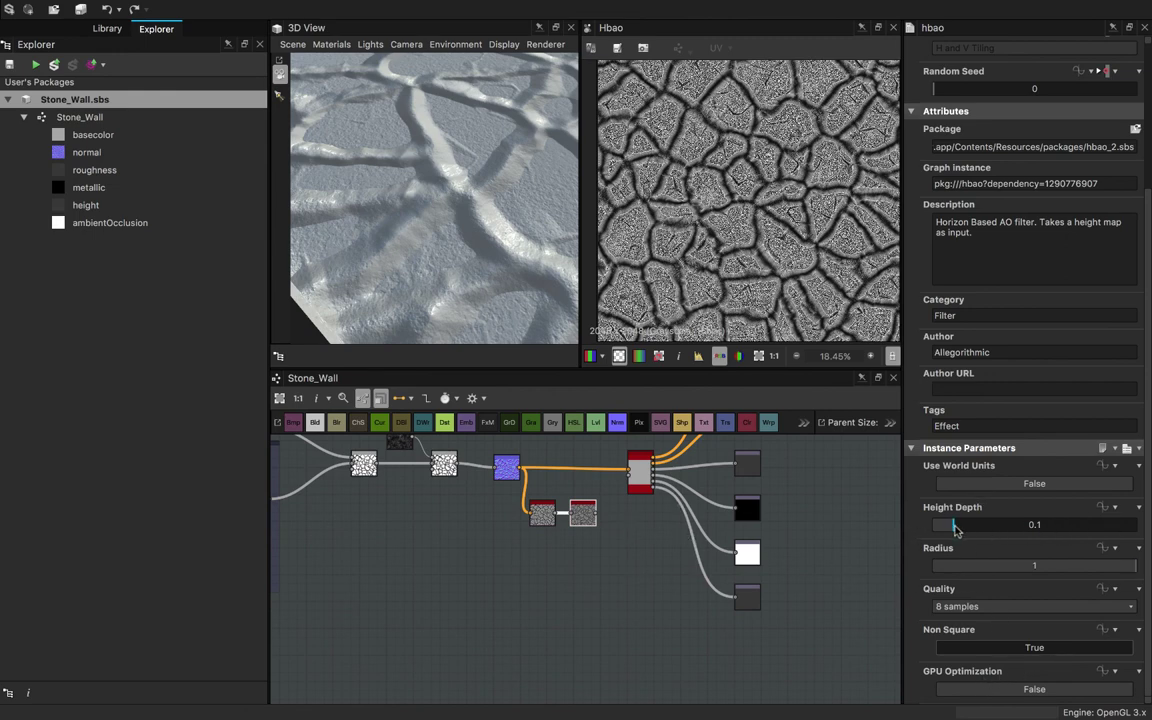
mouse_move(960, 530)
left_mouse_down()
mouse_move(1038, 541)
mouse_move(1110, 533)
mouse_move(963, 543)
left_mouse_up()
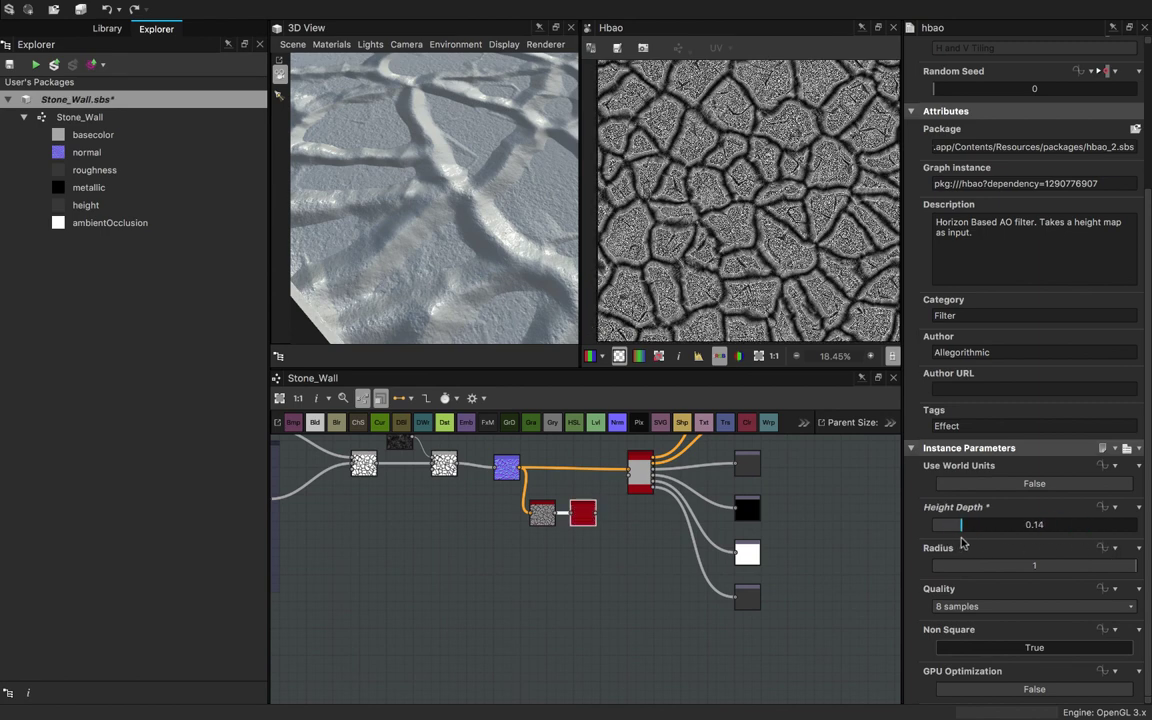
- Enable the user-defined Ambient Occlusion map on the Base Material node
double_click(640, 472)
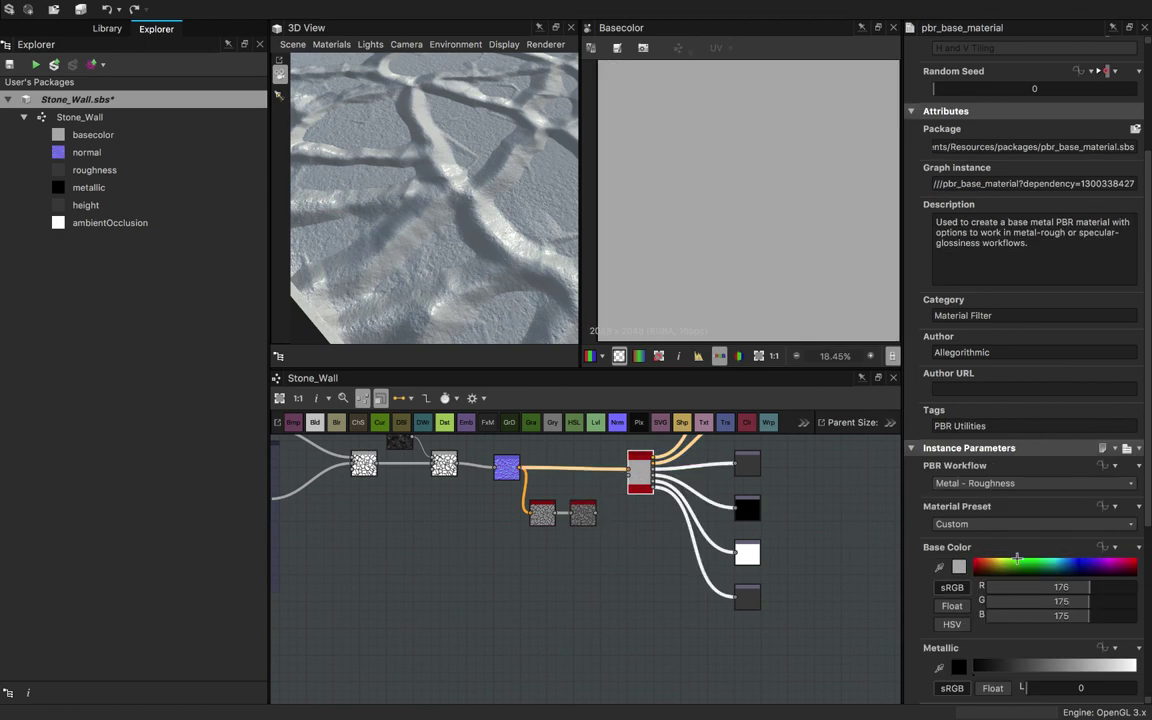
scroll(993, 550, "down", 5)
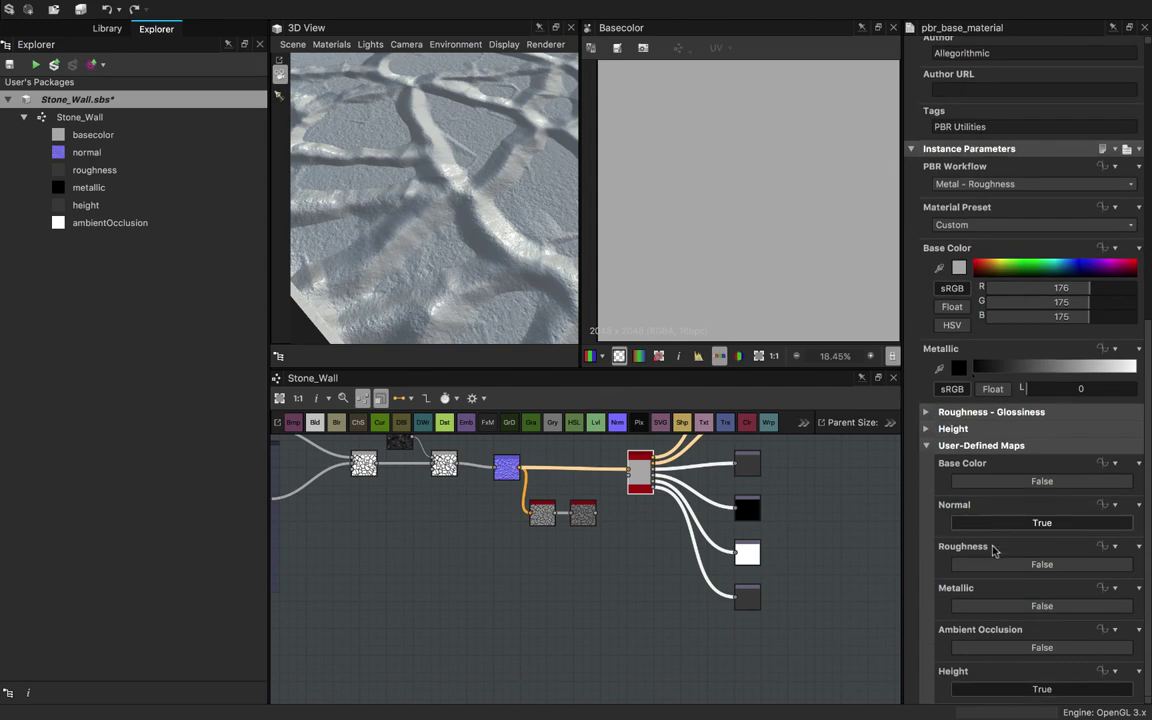
left_click(980, 645)
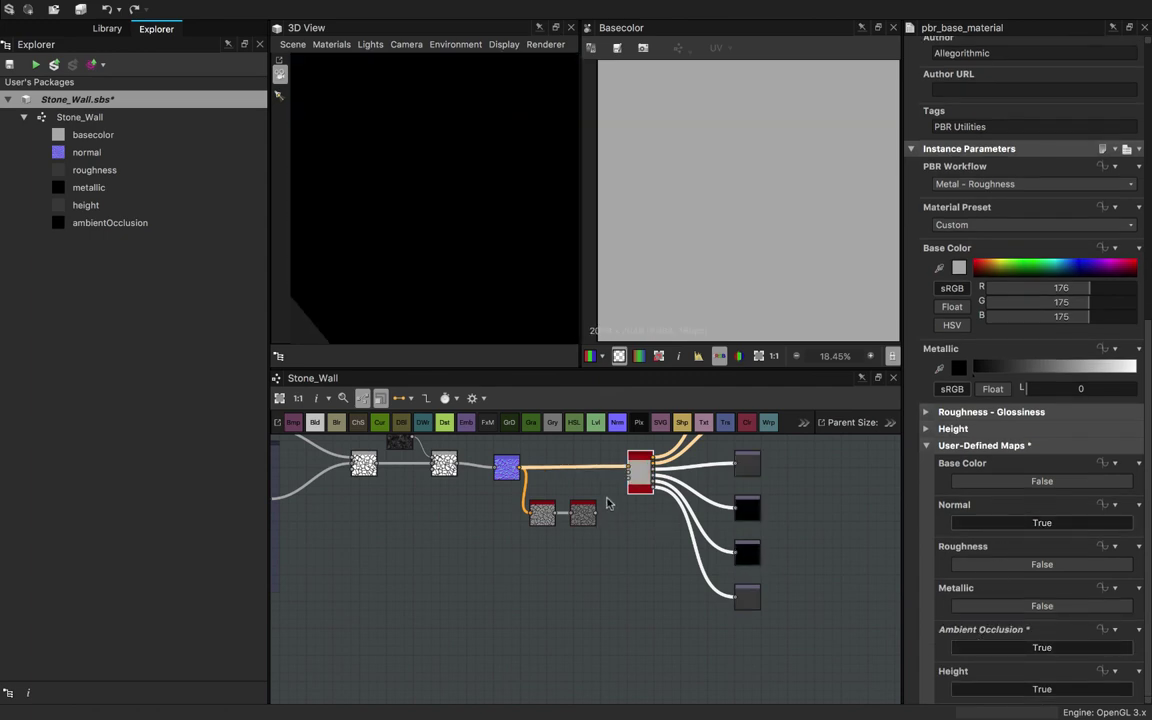
- Connect the HBAO output to the Base Material's ambient occlusion input
scroll(606, 505, "up", 2)
scroll(507, 278, "down", 5)
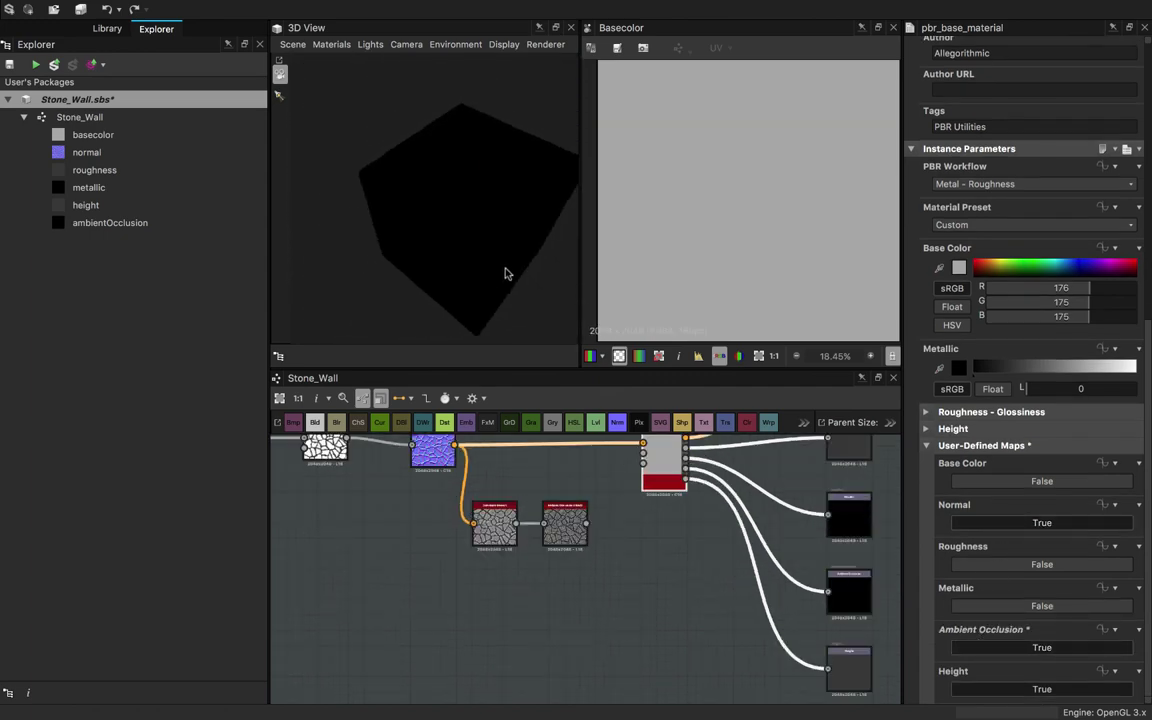
left_click_drag(507, 272, 445, 264)
scroll(613, 511, "up", 3)
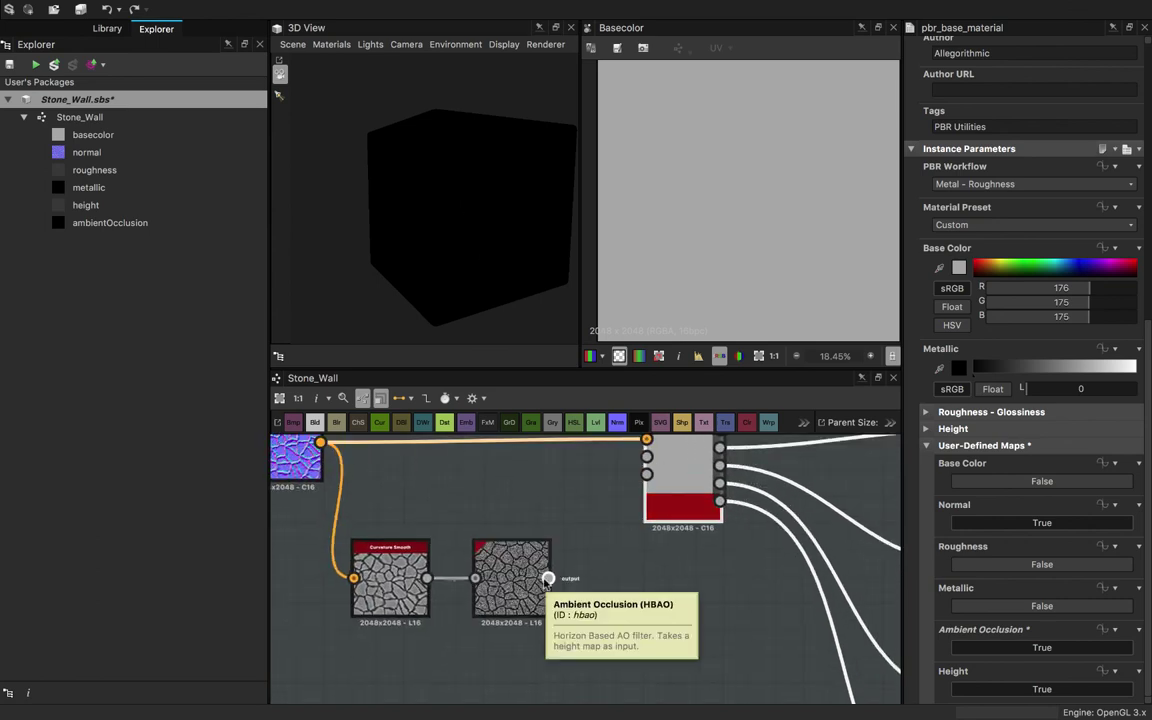
left_click_drag(548, 578, 606, 483)
- Examine the ambient occlusion shading on the cube's stones and gaps from several angles and close up
left_click_drag(504, 275, 464, 322)
scroll(474, 207, "up", 5)
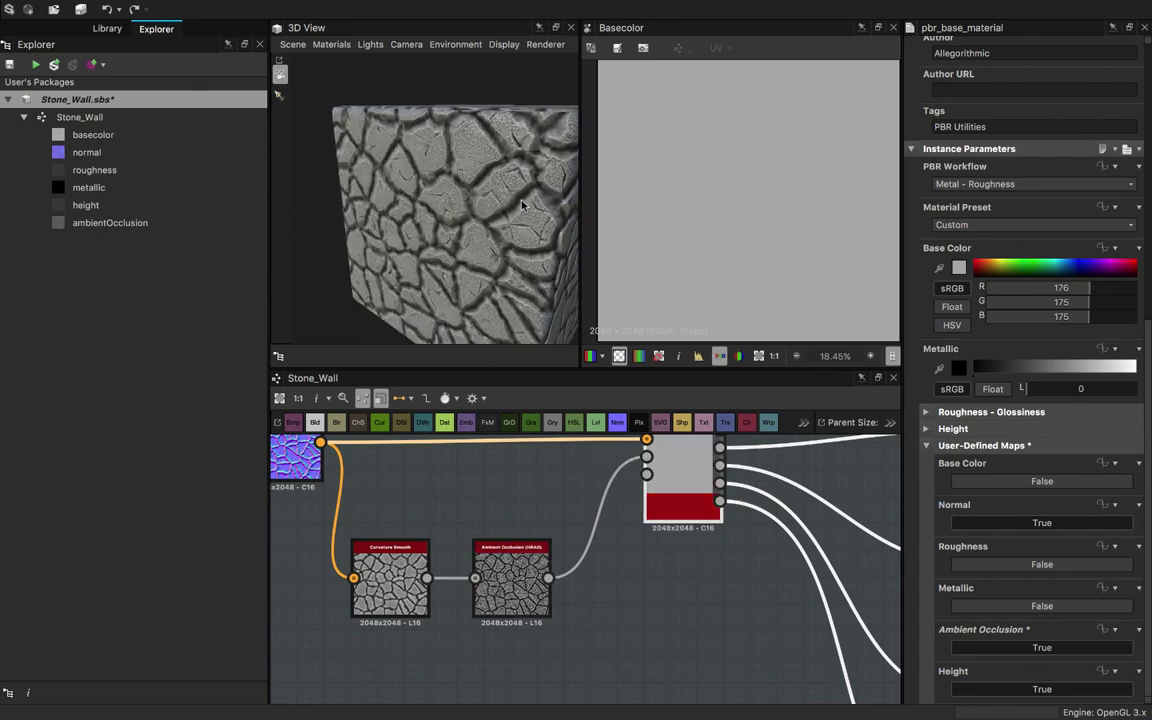
scroll(475, 210, "up", 3)
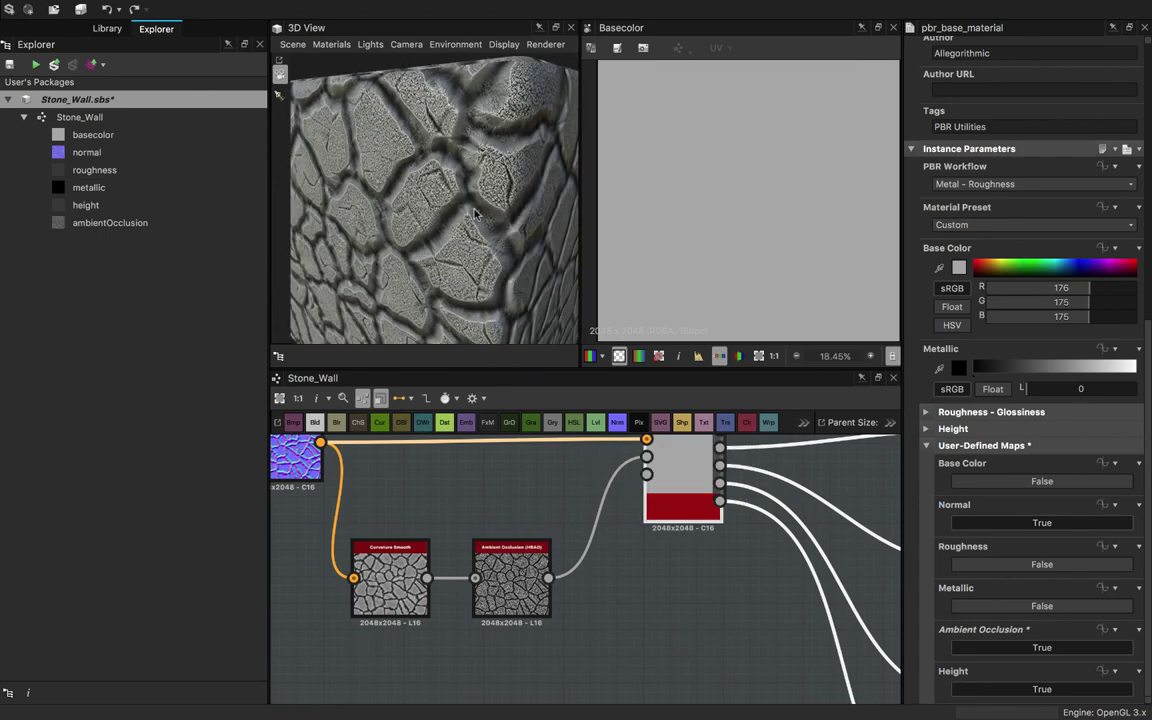
scroll(474, 215, "up", 5)
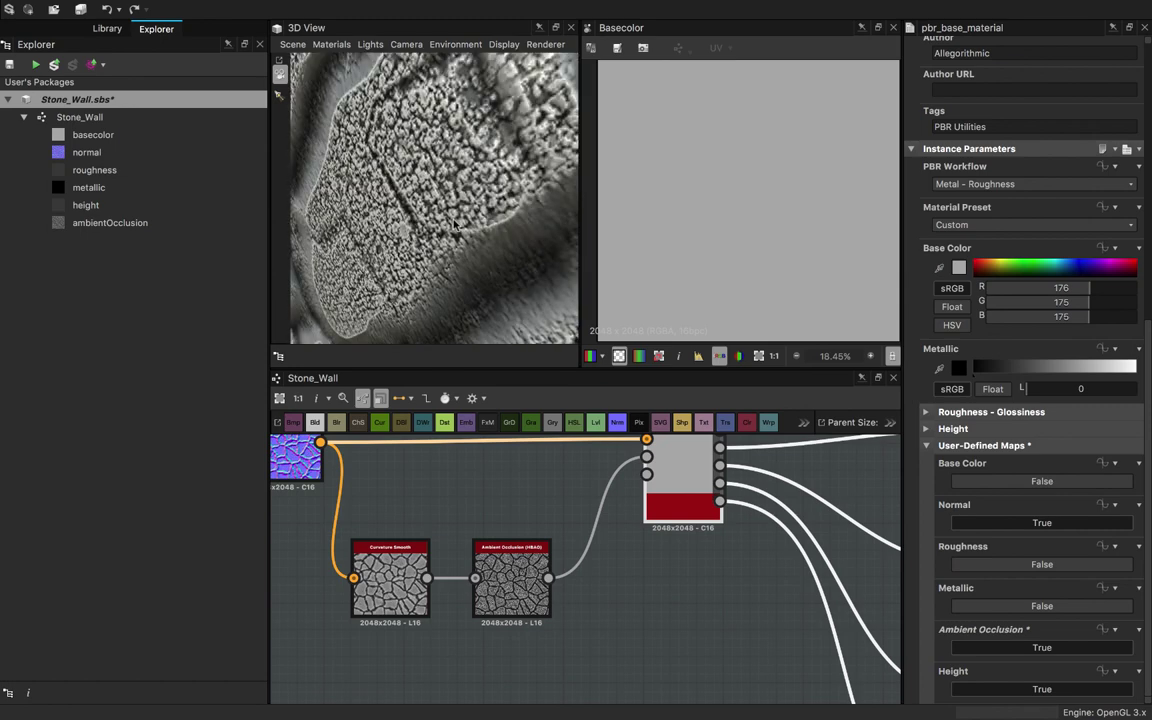
scroll(457, 224, "down", 4)
left_click_drag(459, 226, 478, 201)
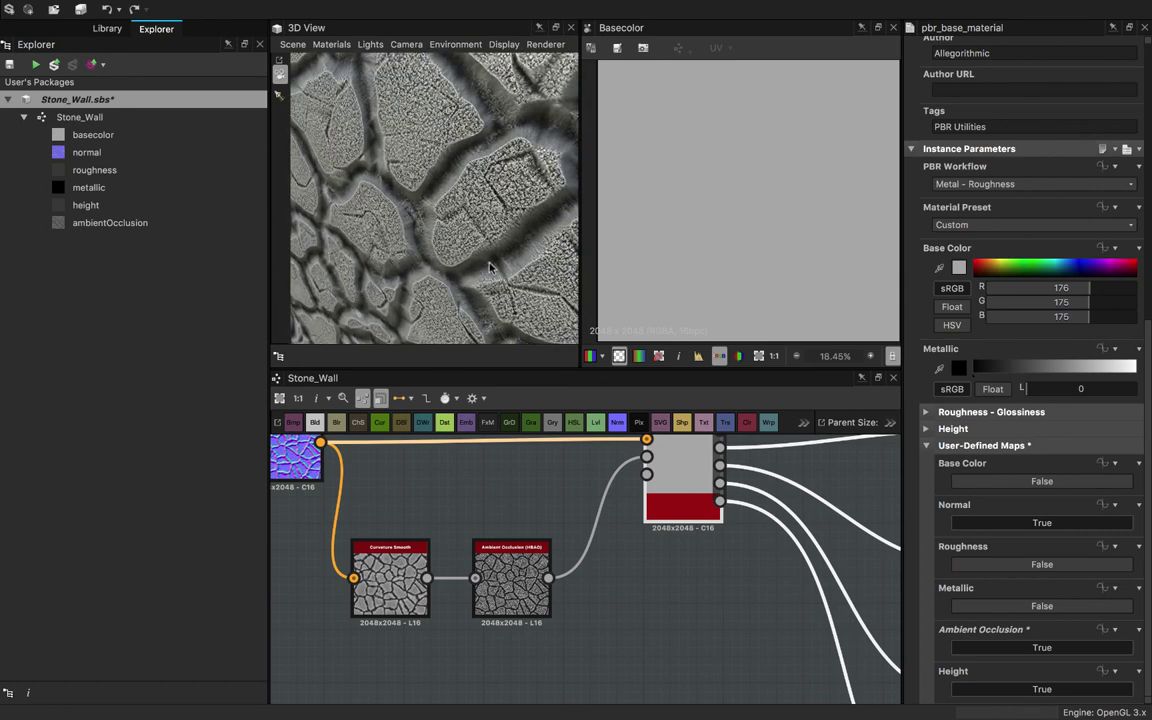
- Lower the HBAO node's Height Depth to 0.04 and check the shading on the cube's stones
double_click(510, 575)
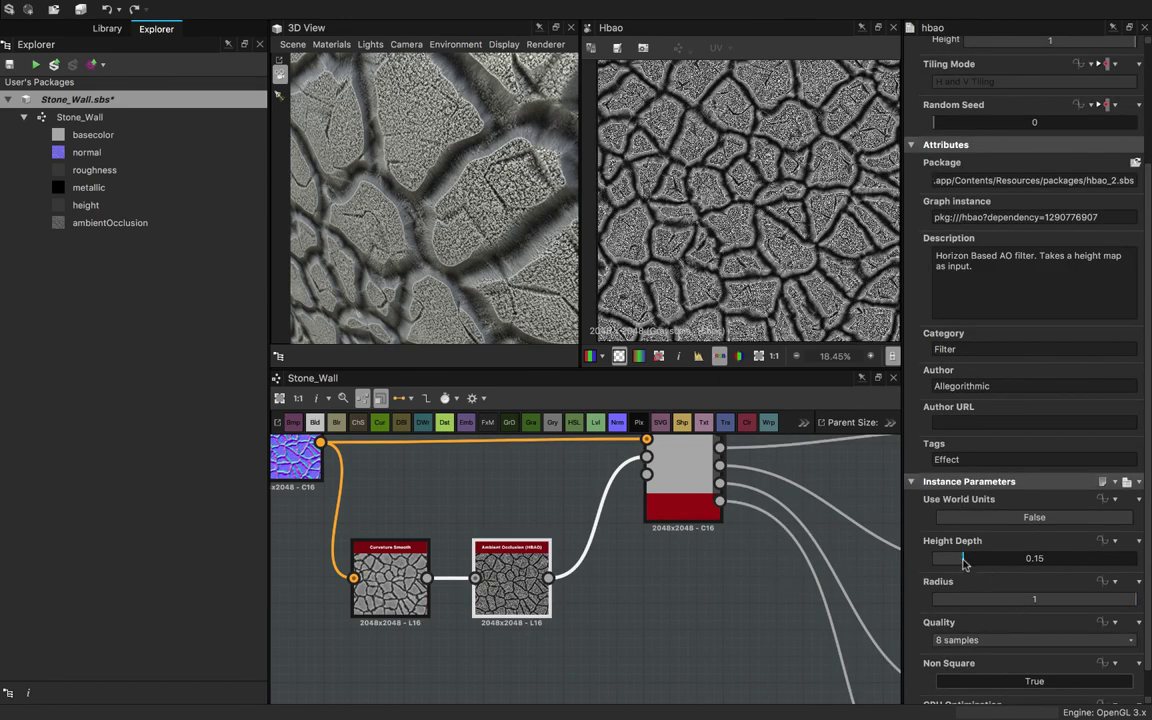
left_click_drag(963, 563, 940, 565)
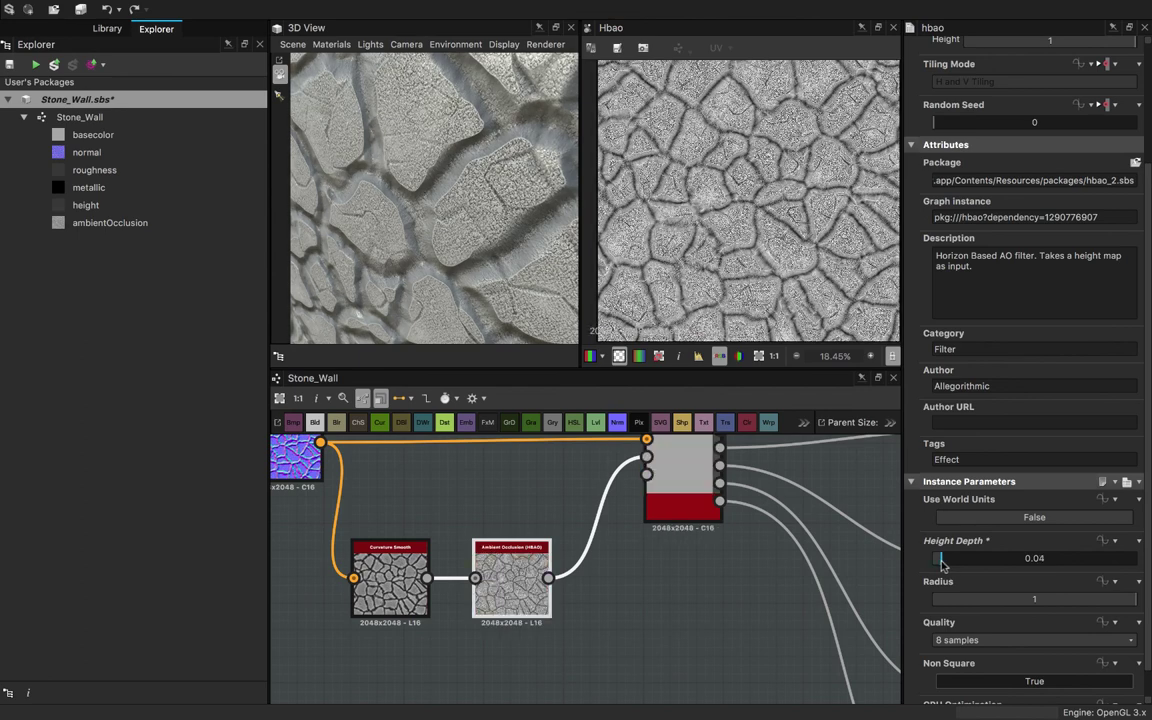
scroll(443, 252, "down", 10)
left_click_drag(443, 250, 478, 195)
scroll(478, 200, "up", 5)
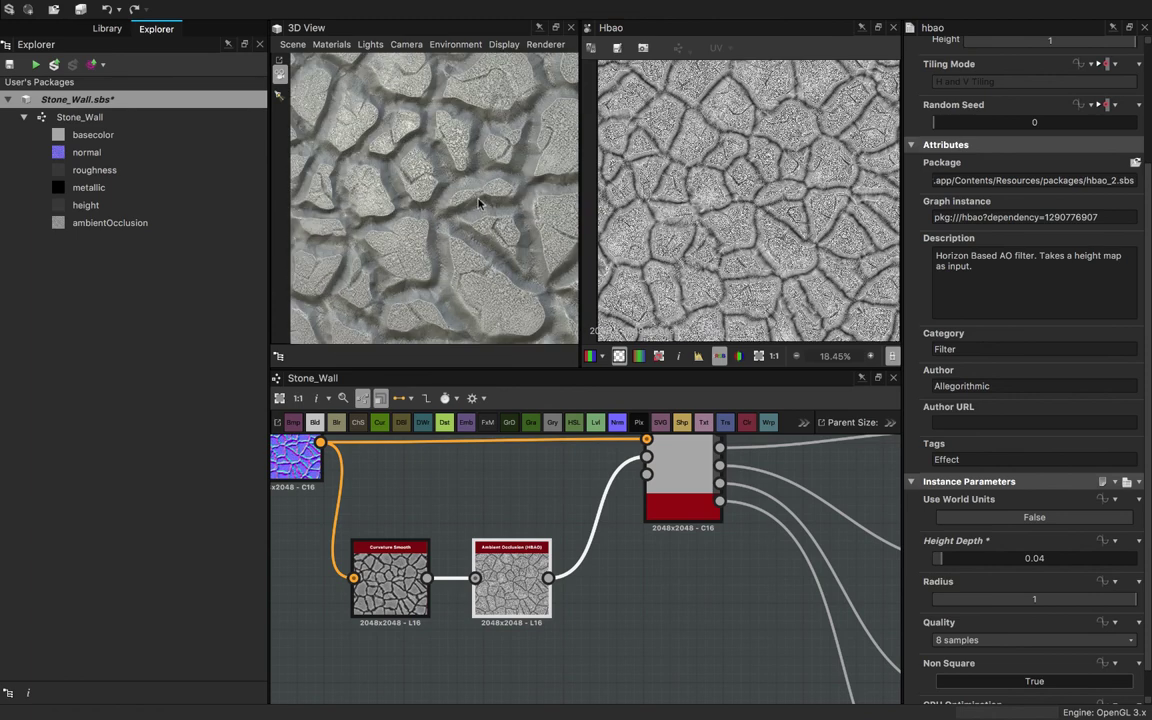
scroll(477, 220, "up", 3)
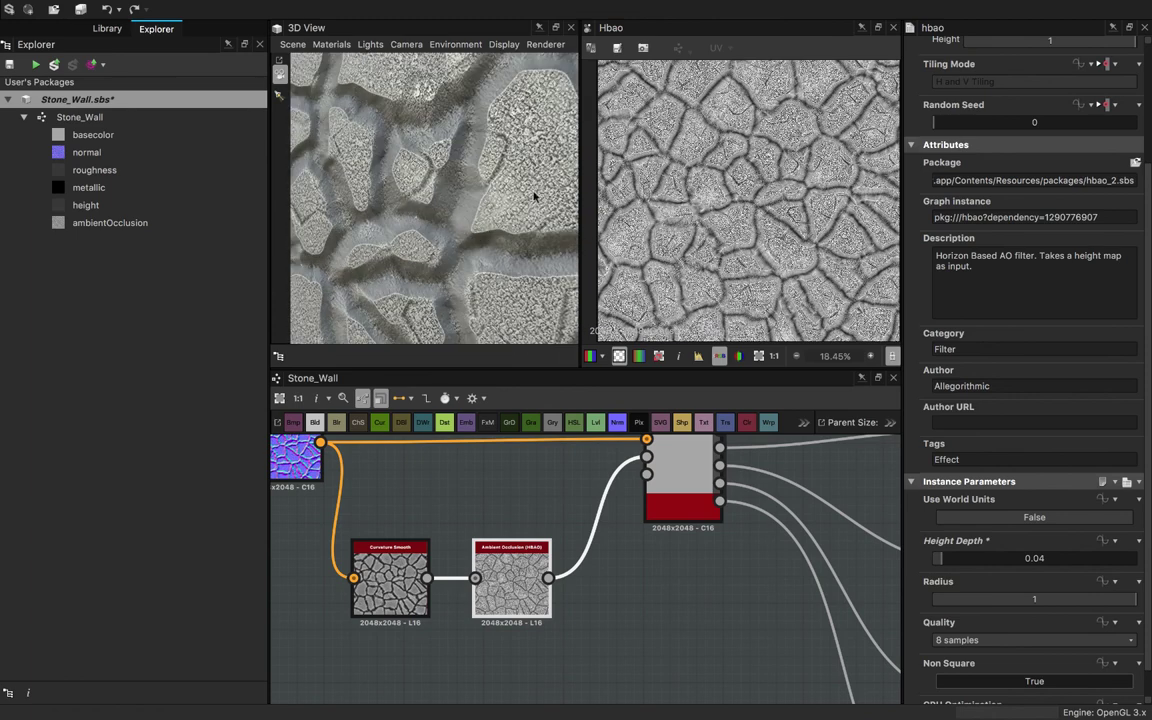
scroll(500, 210, "down", 5)
- Feed Curvature Smooth from the grayscale node that precedes Normal, replacing its connection from the Normal node
scroll(489, 500, "down", 3)
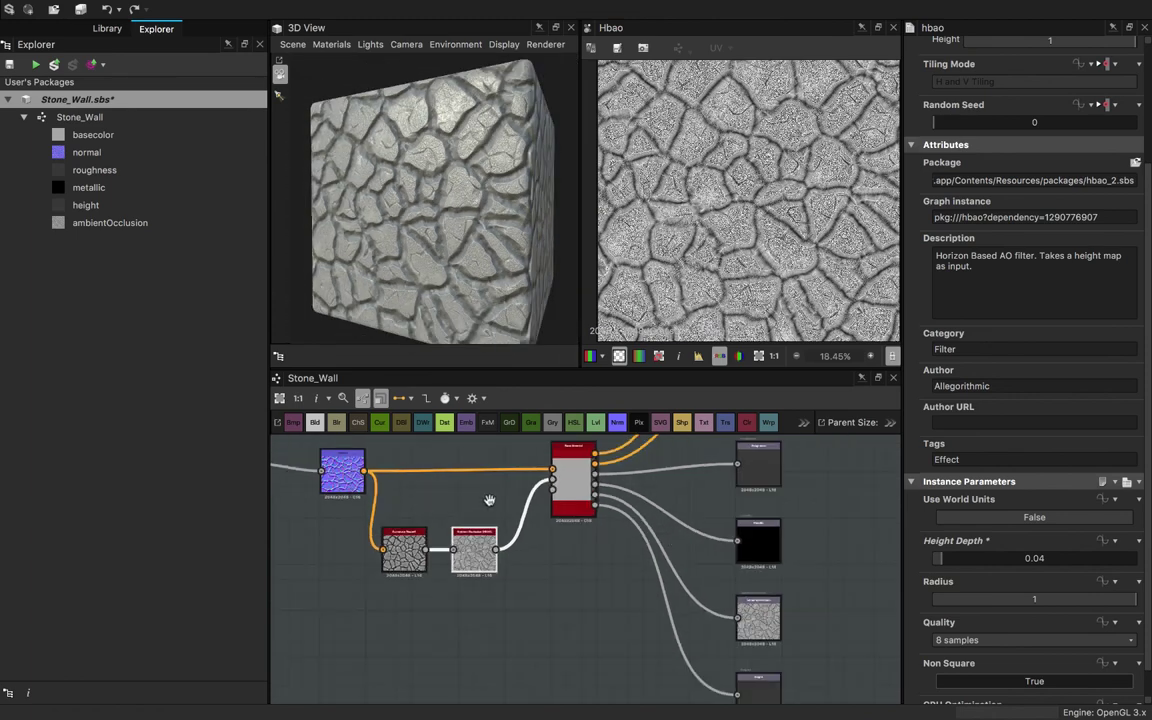
scroll(489, 500, "down", 3)
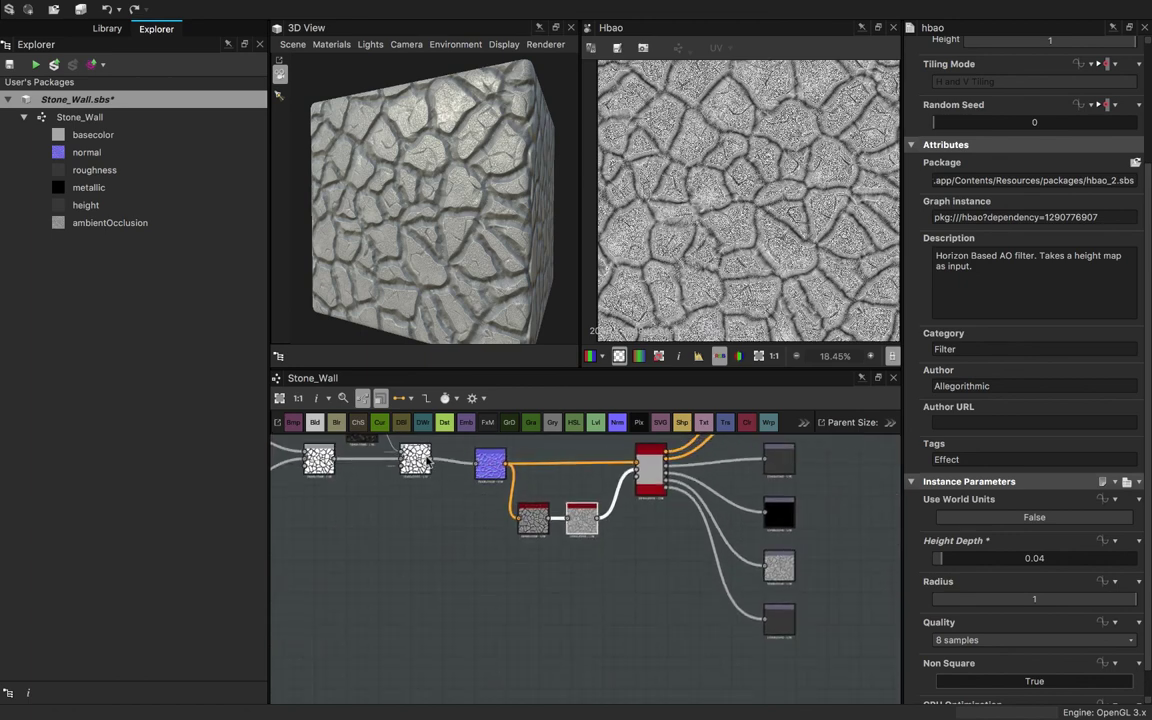
left_click_drag(517, 520, 518, 519)
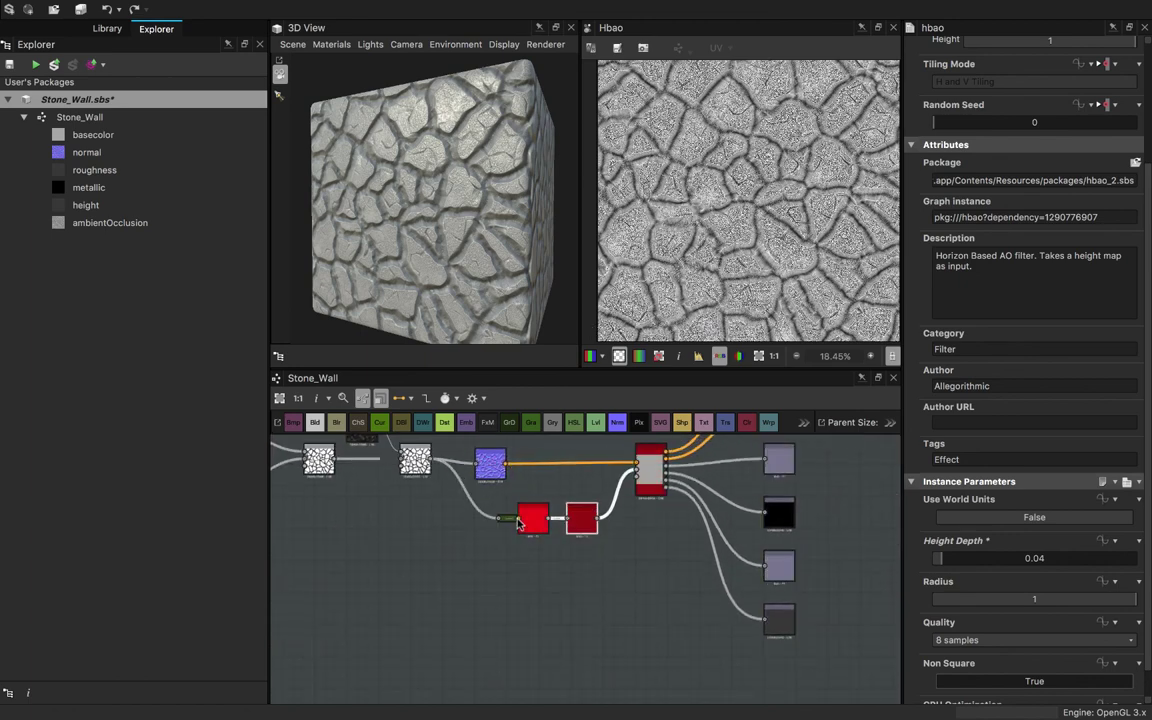
- Inspect the stone surface on the cube close up and preview the Curvature Smooth and HBAO maps
scroll(512, 534, "up", 3)
scroll(453, 263, "up", 10)
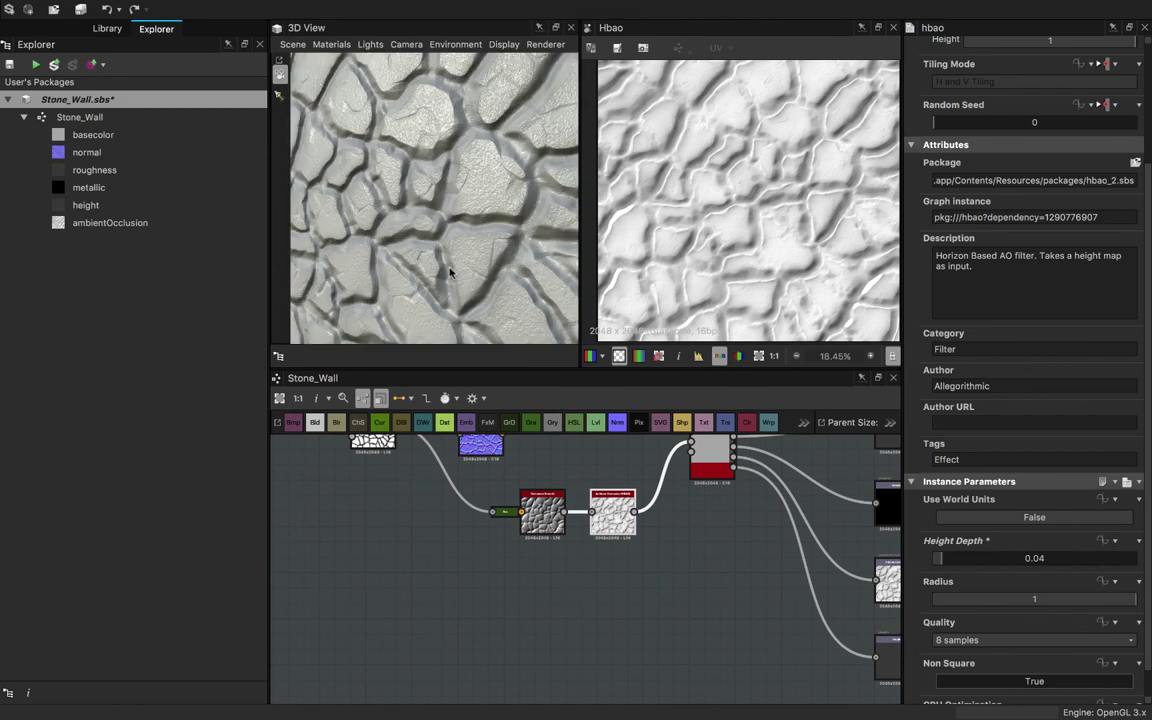
scroll(476, 285, "up", 3)
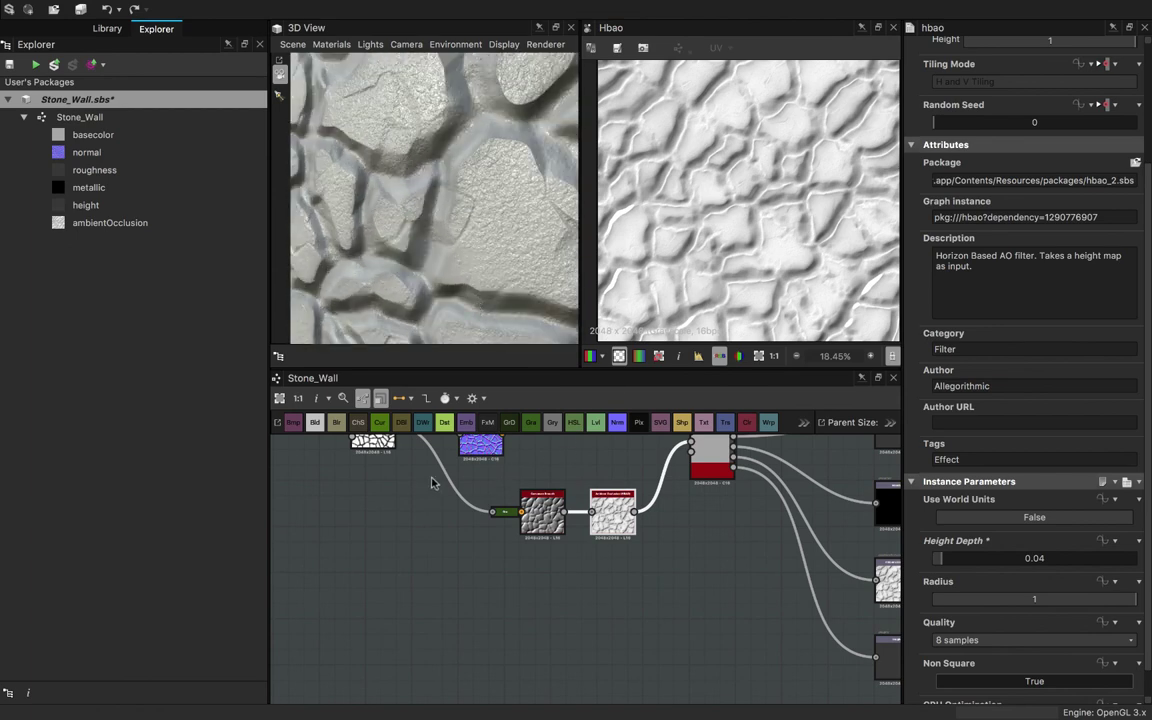
scroll(432, 483, "down", 2)
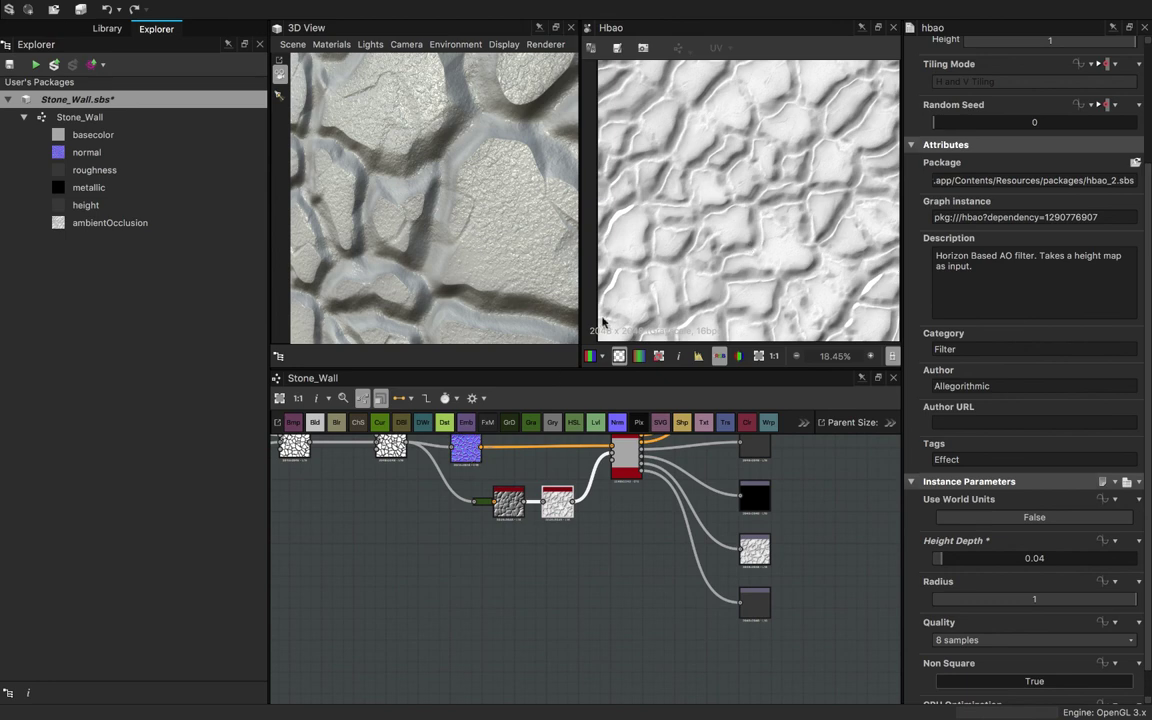
double_click(508, 503)
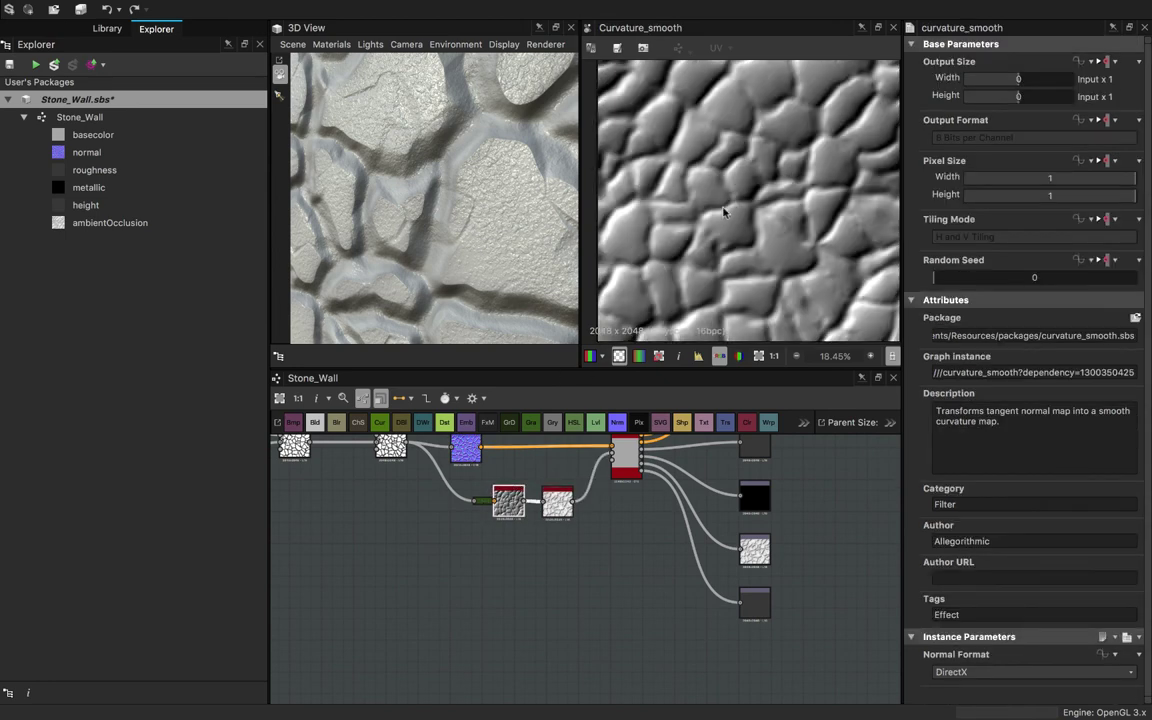
double_click(559, 505)
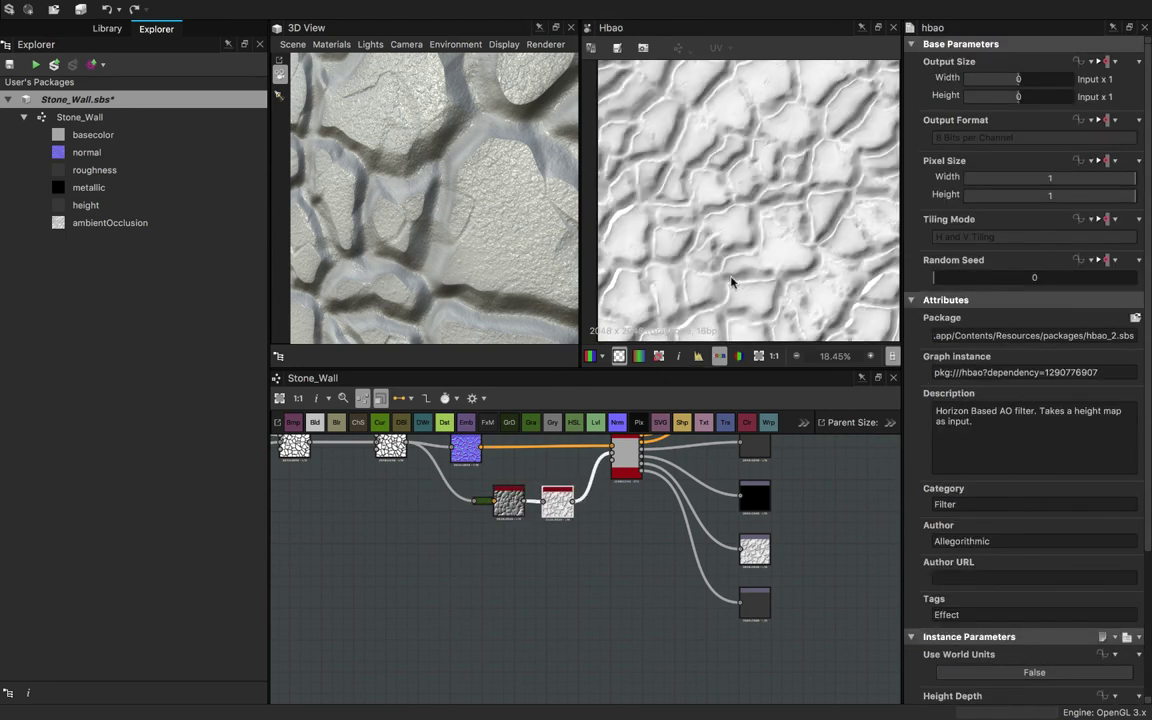
mouse_move(437, 241)
left_mouse_down()
mouse_move(442, 231)
mouse_move(448, 252)
left_mouse_up()
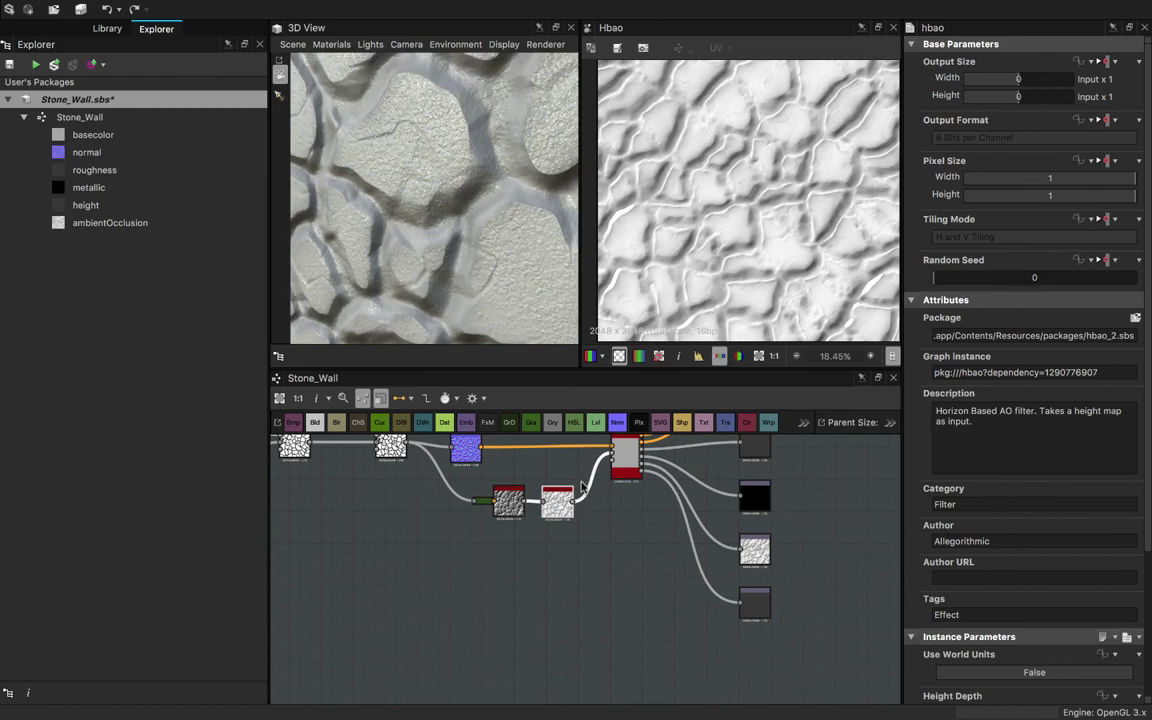
- Disconnect HBAO from the Base Material and disable its user-defined Ambient Occlusion map
key("Delete")
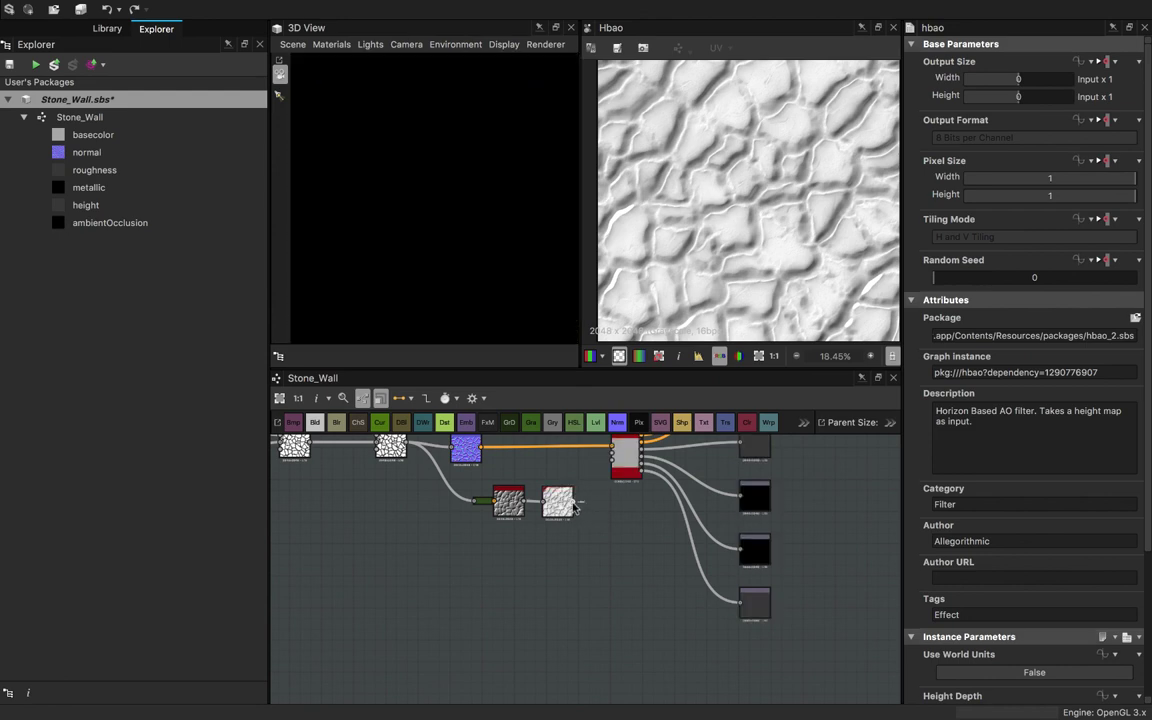
left_click(624, 468)
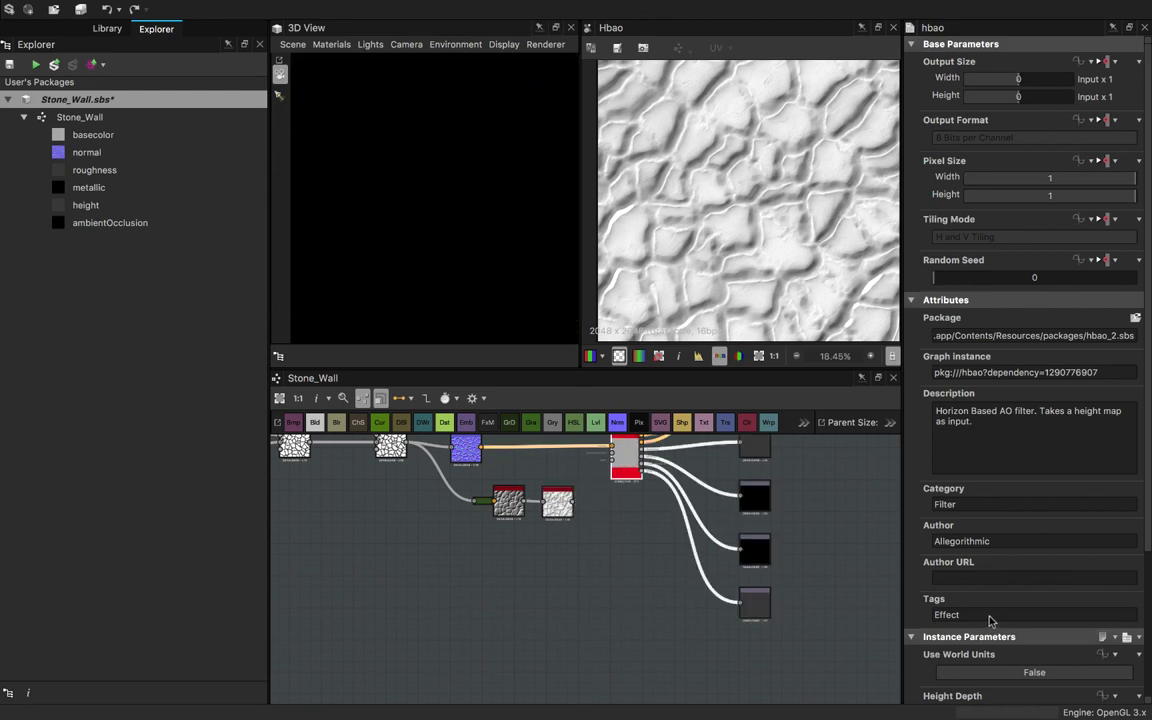
scroll(990, 620, "down", 5)
scroll(987, 612, "down", 2)
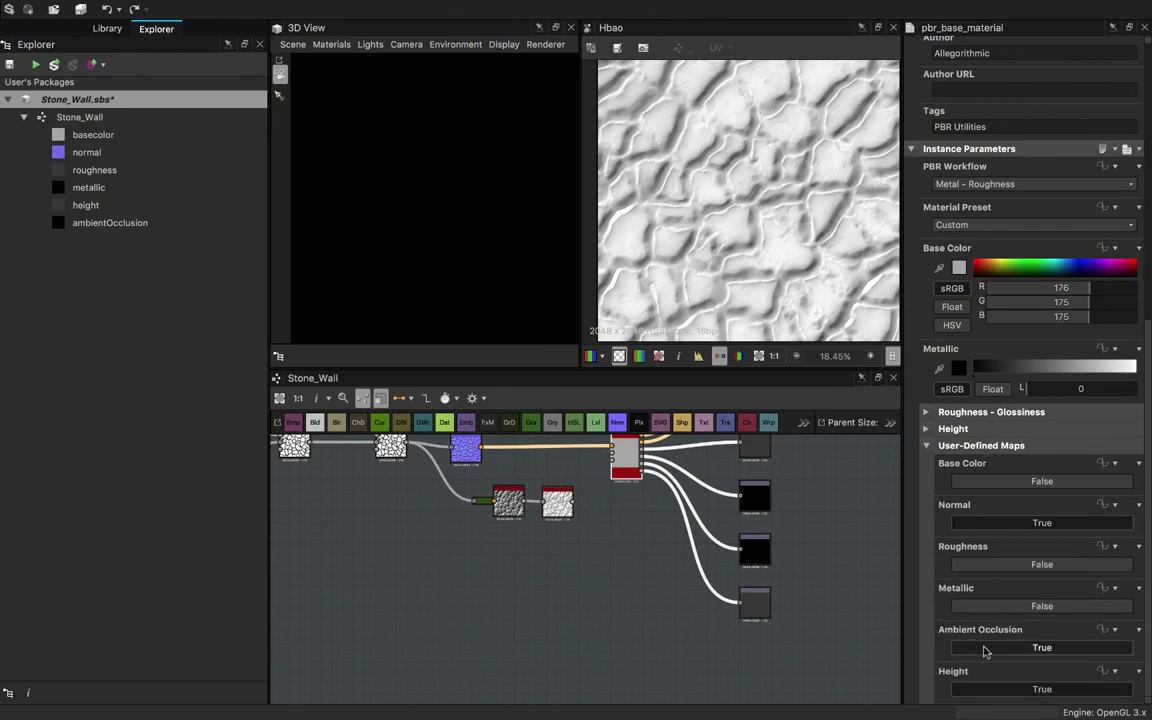
left_click(985, 648)
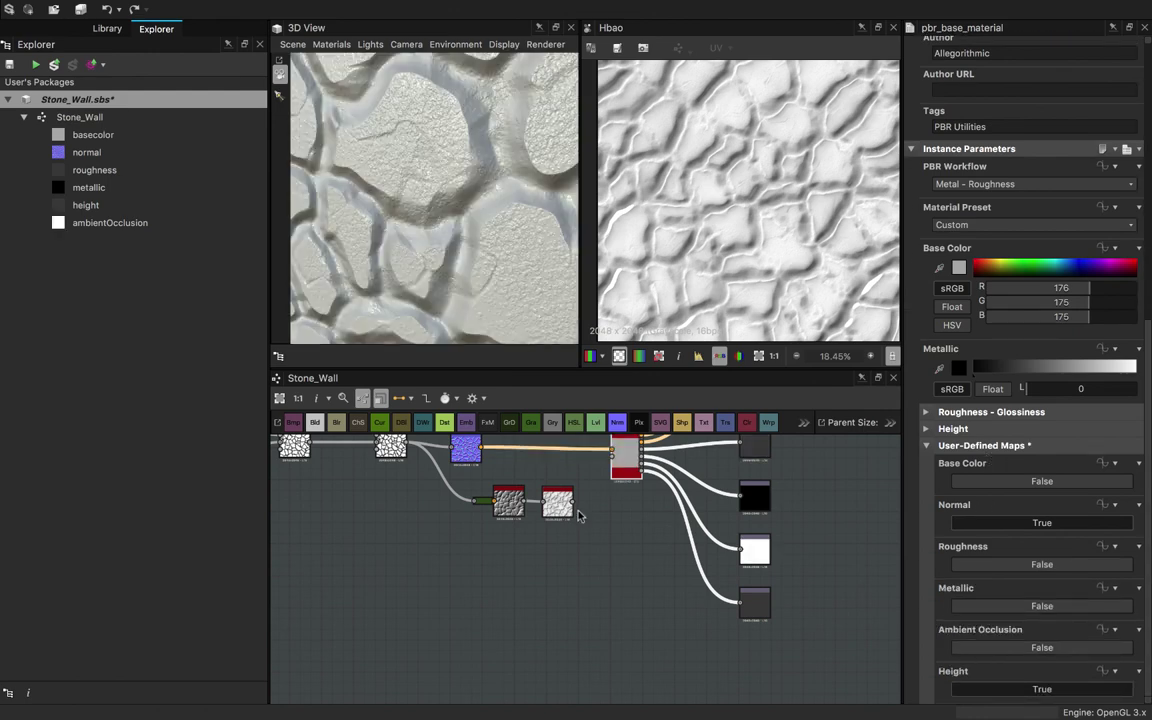
- Try feeding HBAO directly into the ambientOcclusion output, then reconnect that output to the Base Material
left_click_drag(580, 503, 753, 548)
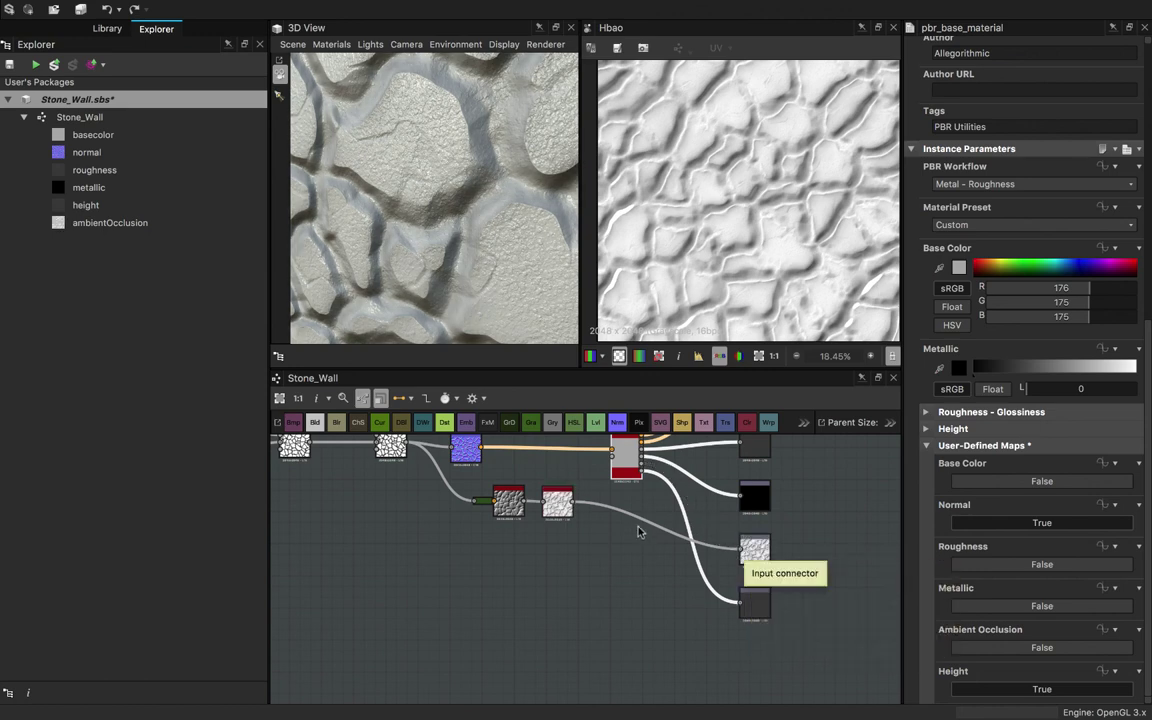
left_click_drag(630, 534, 630, 537)
key("Delete")
left_click_drag(573, 502, 741, 548)
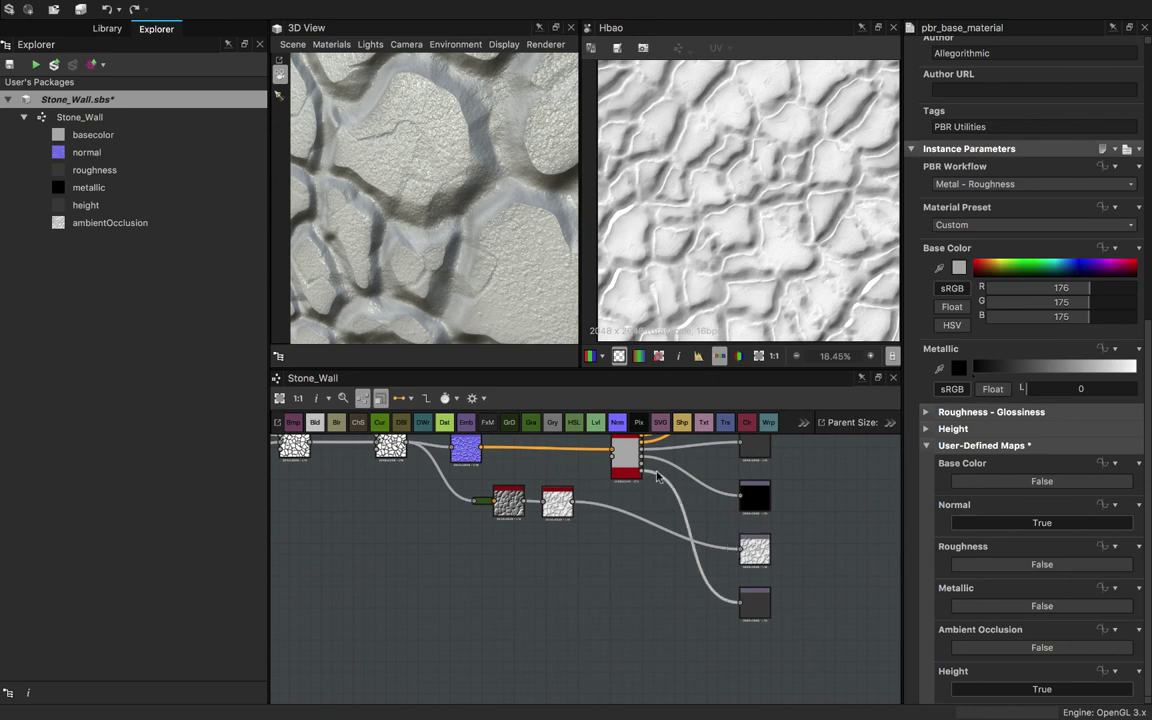
scroll(645, 467, "up", 2)
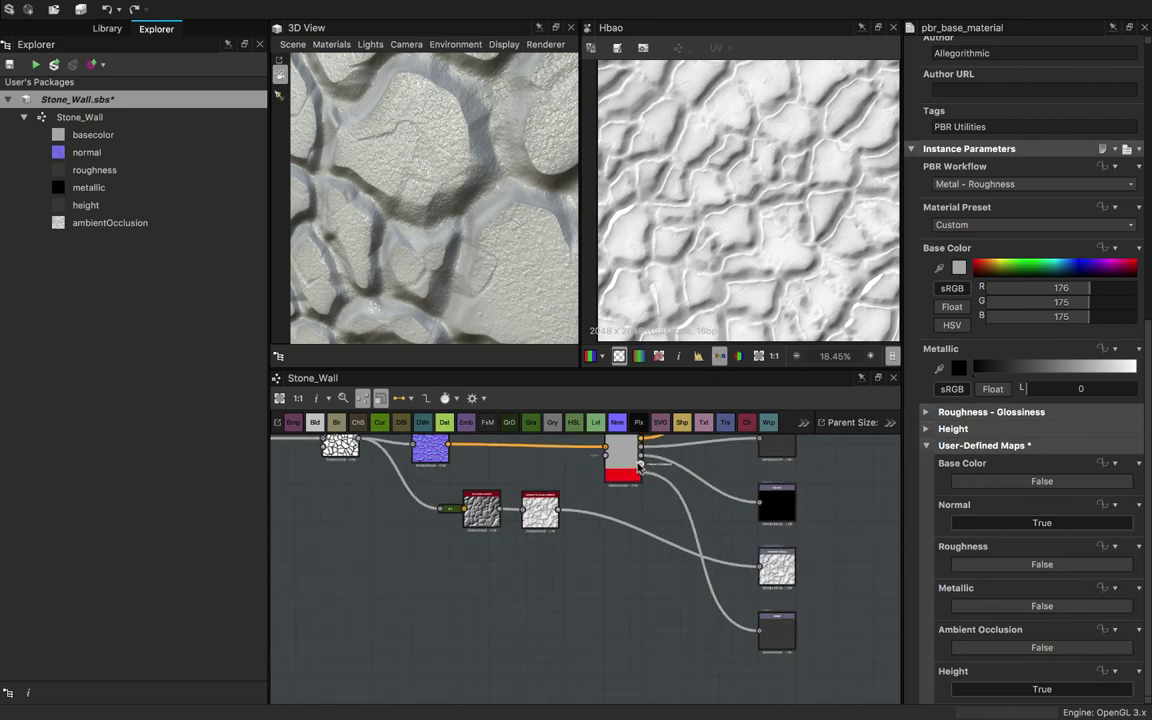
left_click_drag(641, 465, 758, 567)
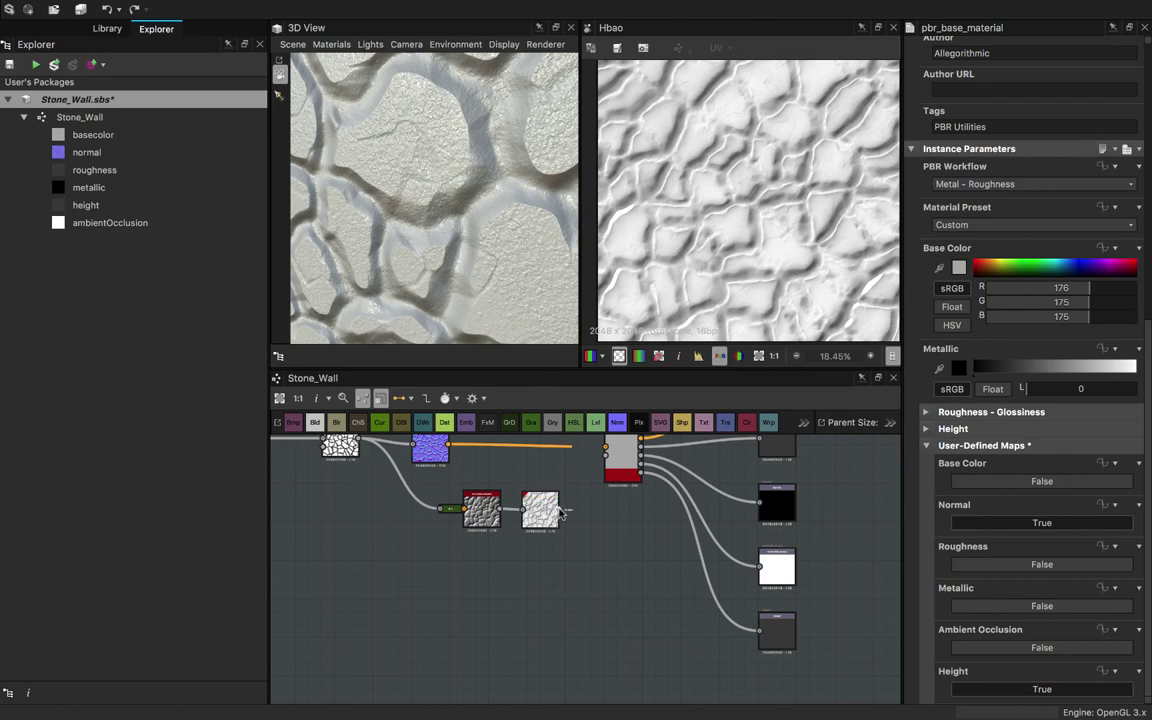
- Enable the Base Material's user-defined Ambient Occlusion map, connect HBAO to it and check the shading on the stones
mouse_move(563, 510)
left_mouse_down()
mouse_move(610, 457)
mouse_move(571, 515)
left_mouse_up()
left_click(624, 469)
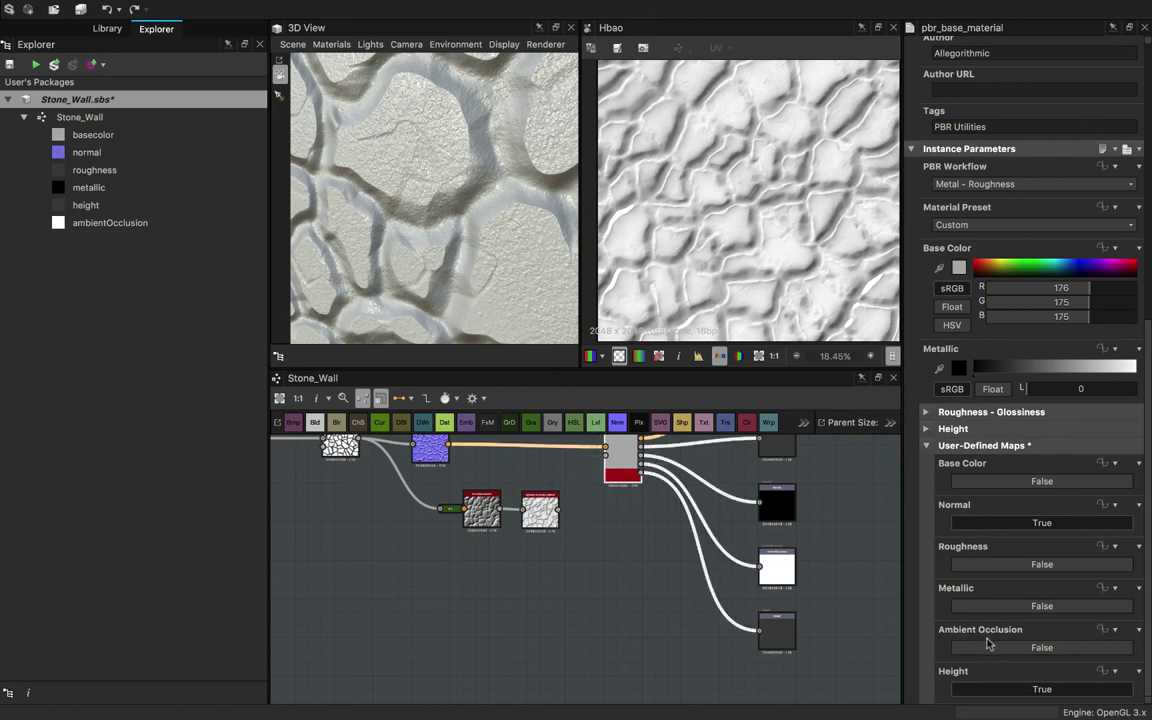
left_click(988, 645)
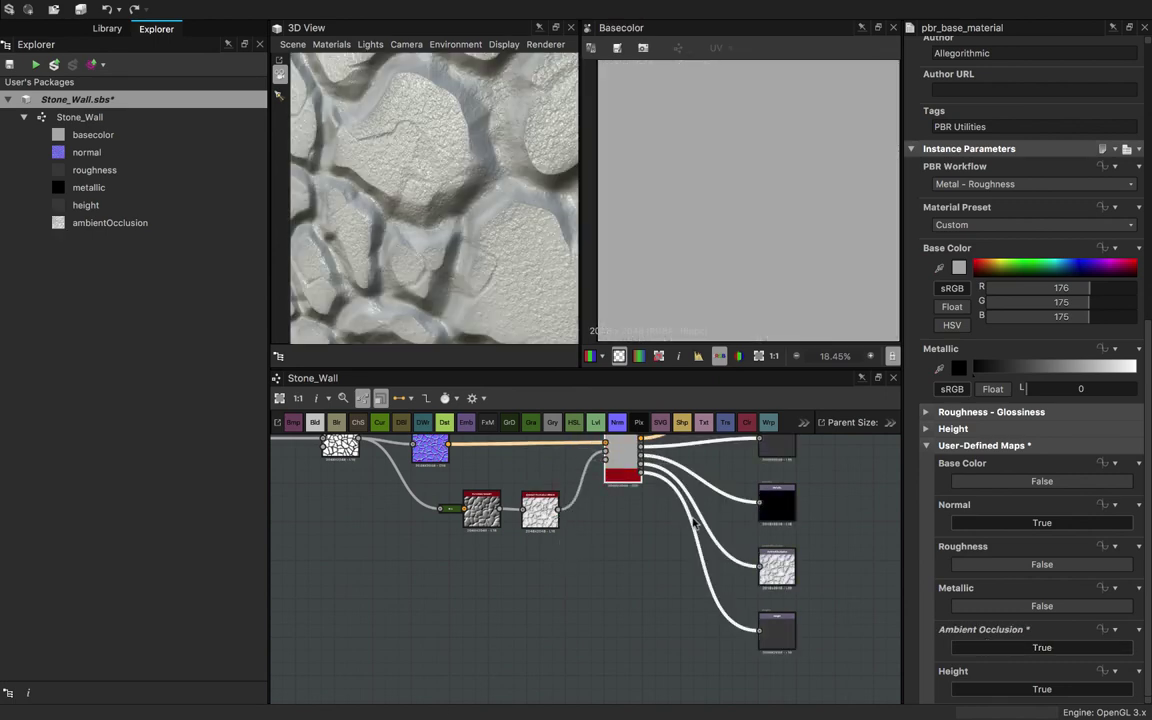
mouse_move(517, 238)
left_mouse_down()
mouse_move(522, 252)
mouse_move(522, 239)
left_mouse_up()
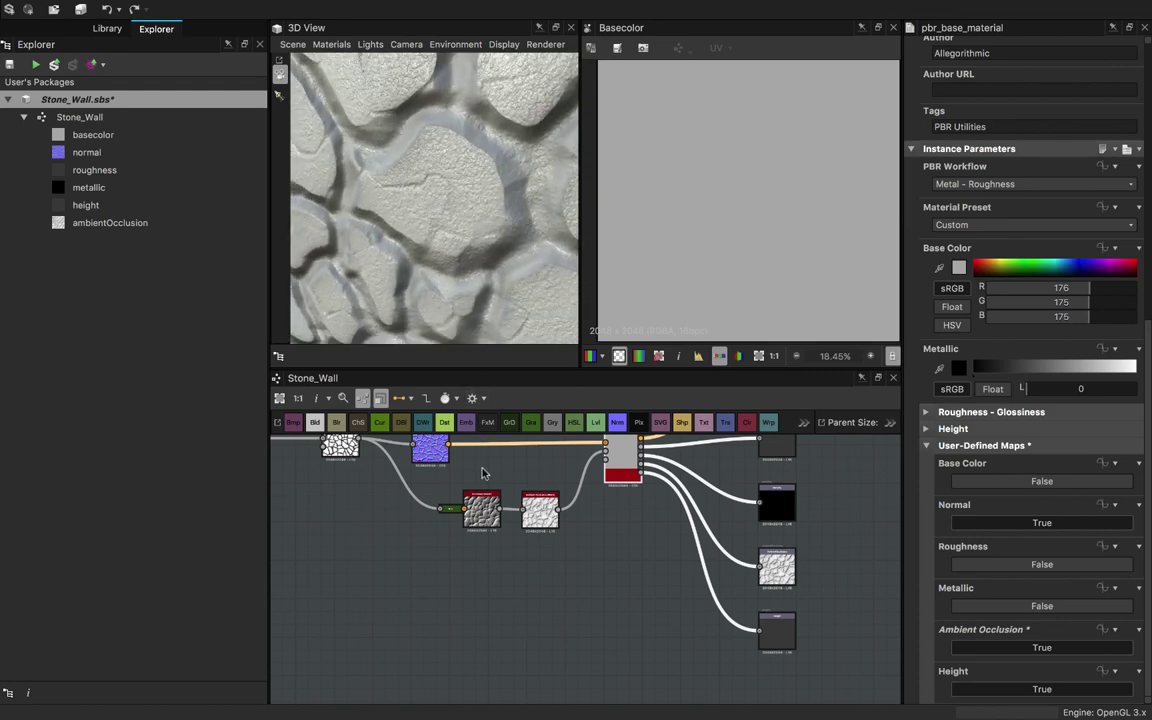
- Try inserting a Normal to Height node between the Normal node and the Base Material, then undo the insertion
scroll(482, 470, "down", 1)
middle_click_drag(482, 471, 497, 491)
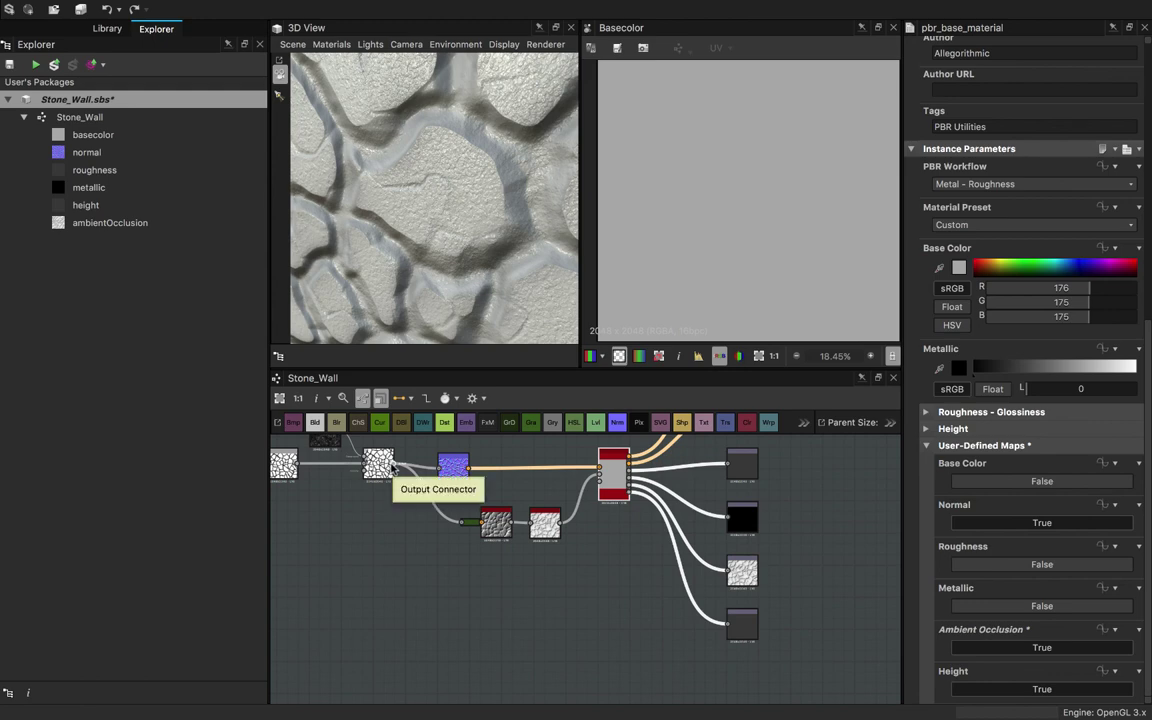
double_click(452, 467)
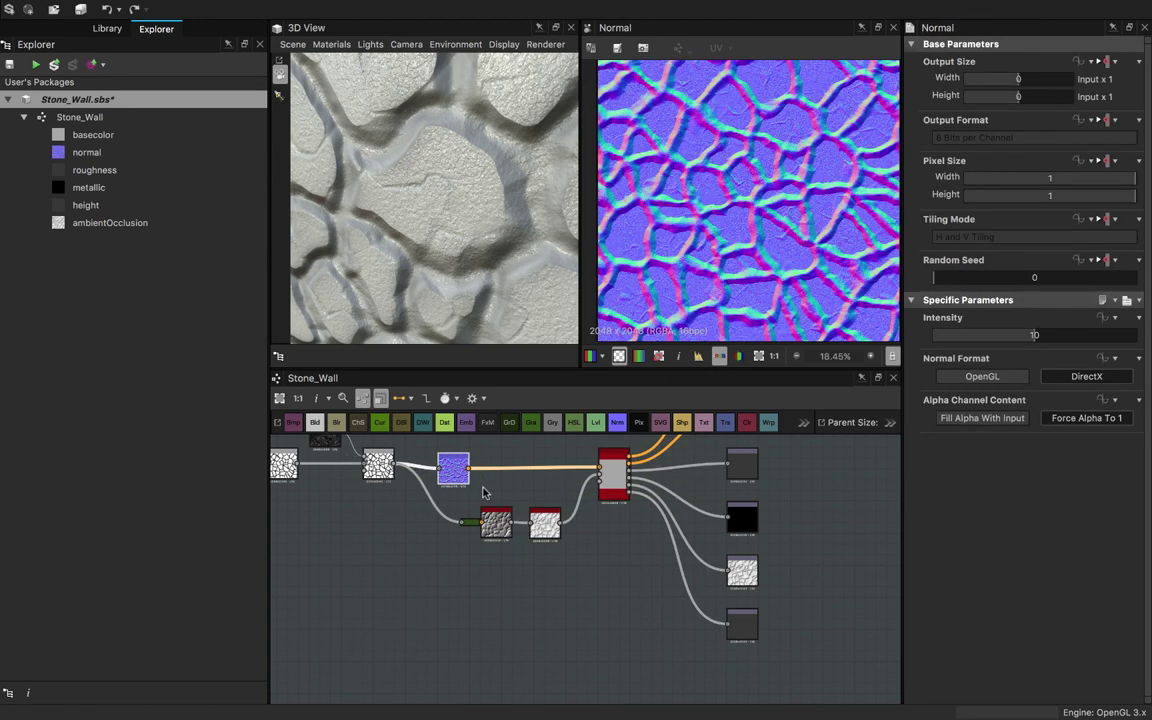
key("space")
type("no")
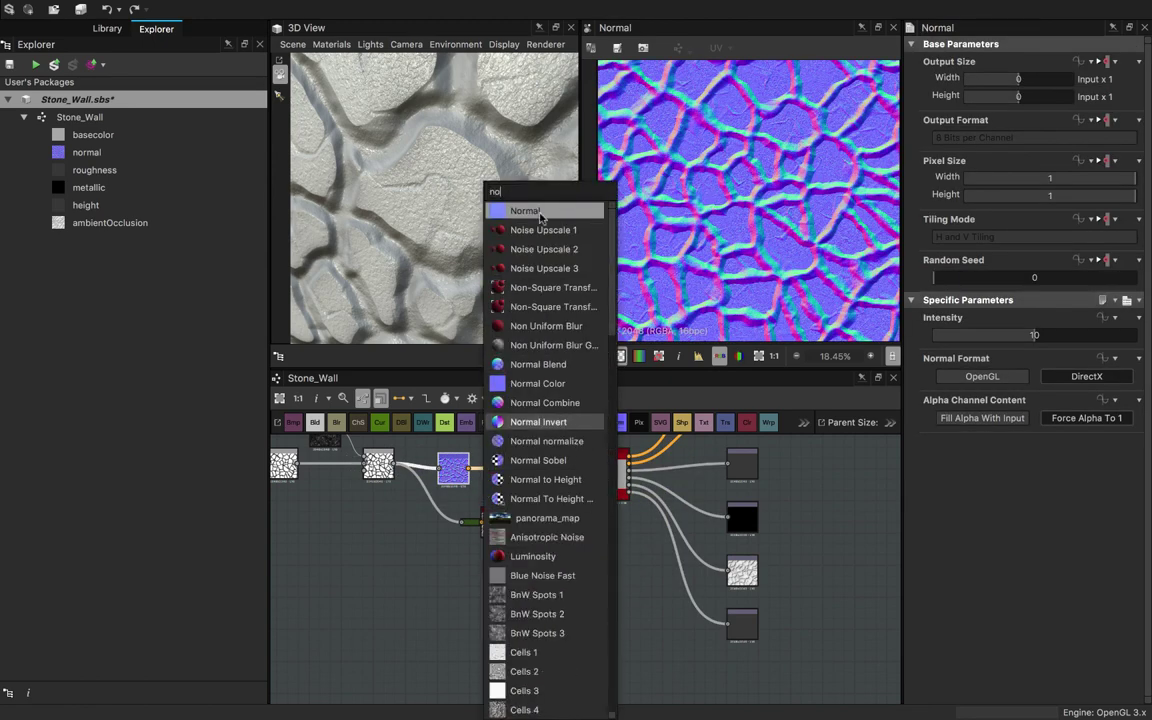
type("rm")
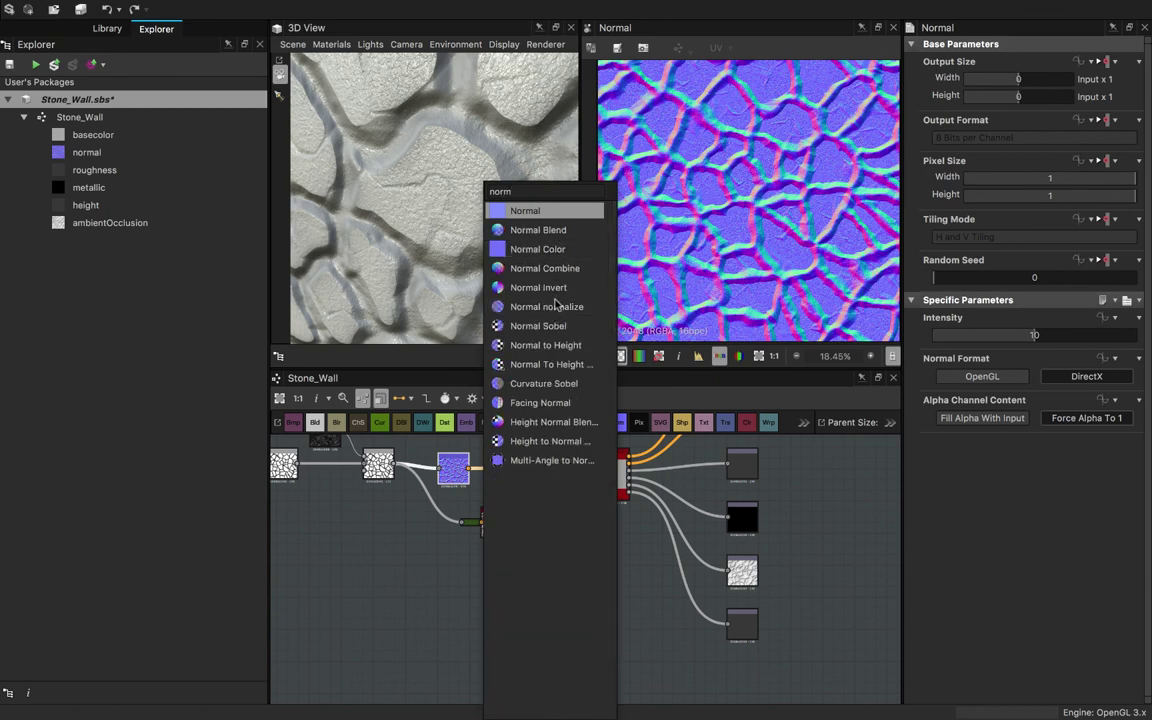
left_click(530, 344)
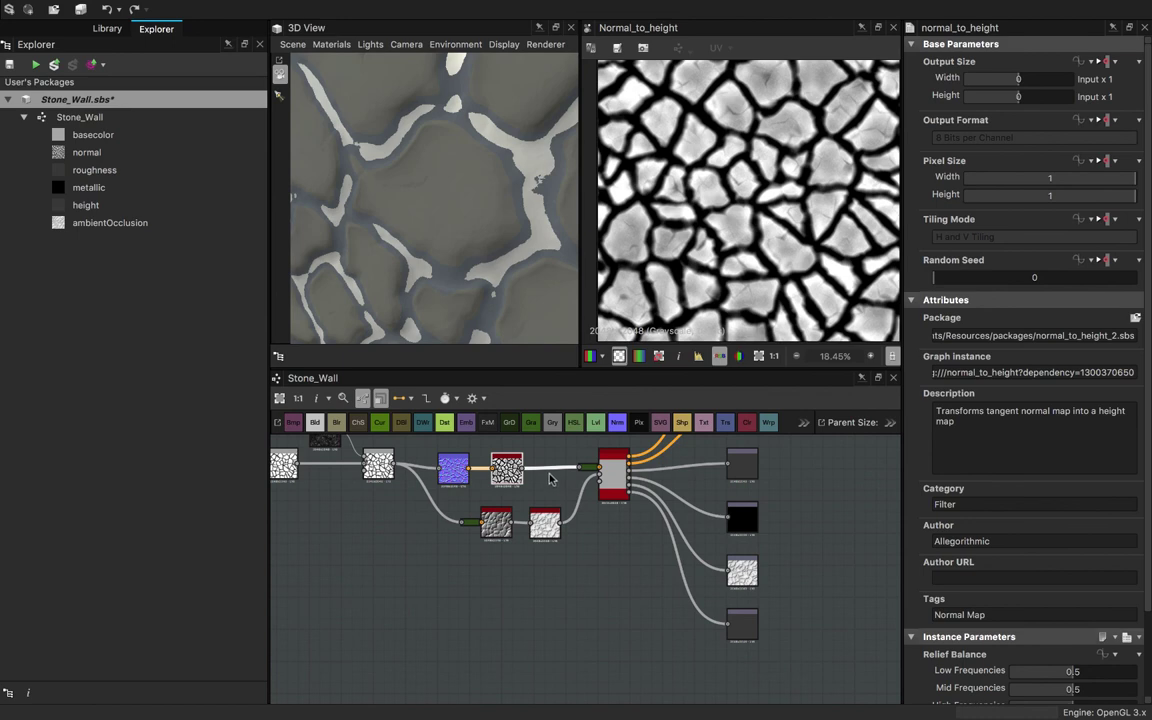
key("ctrl+z")
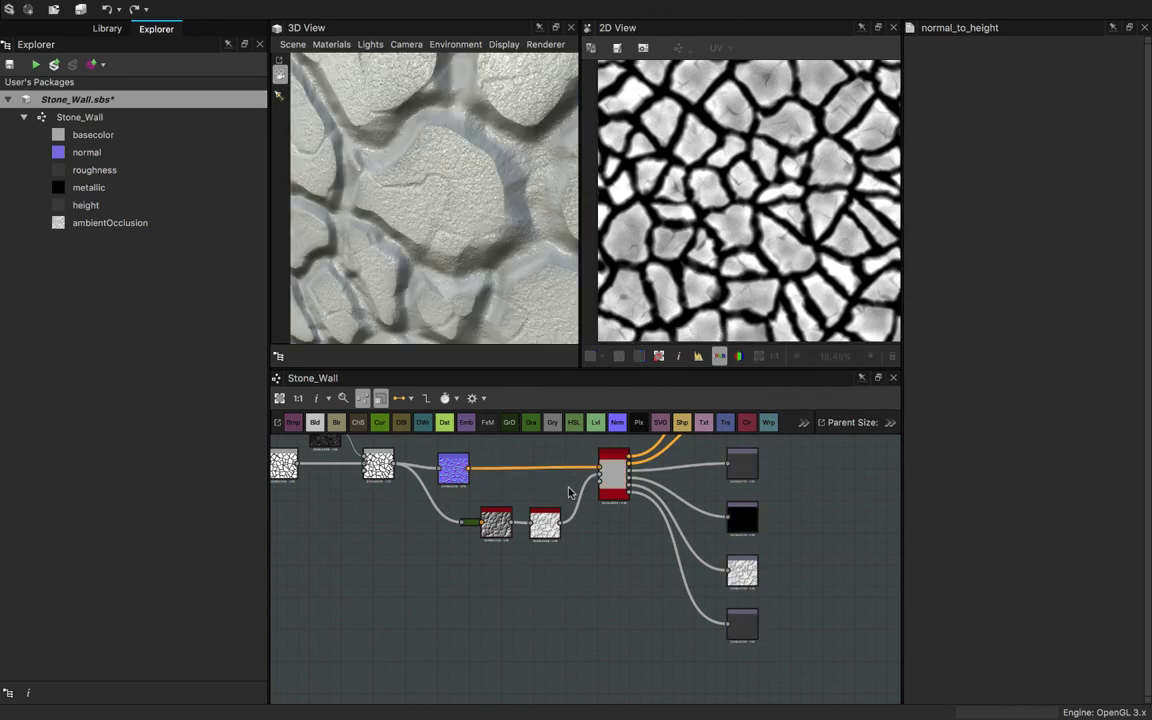
- Add a separate Normal to Height node and feed it from the Normal node's output
key("space")
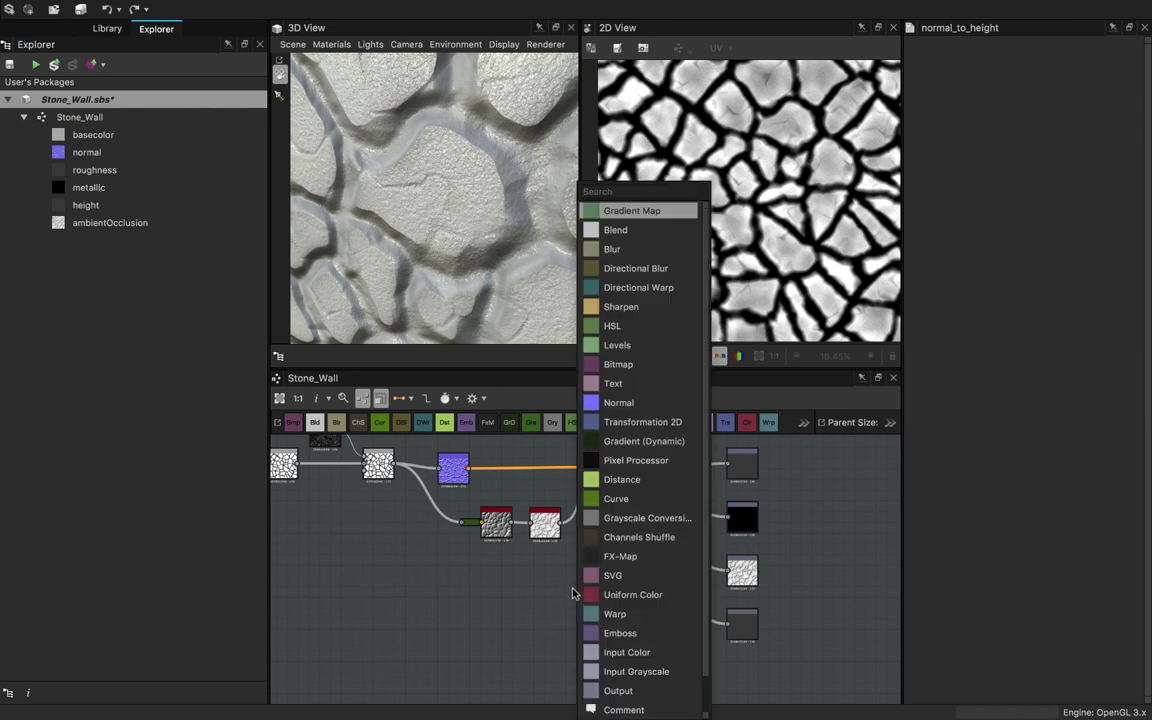
type("no")
type("rm")
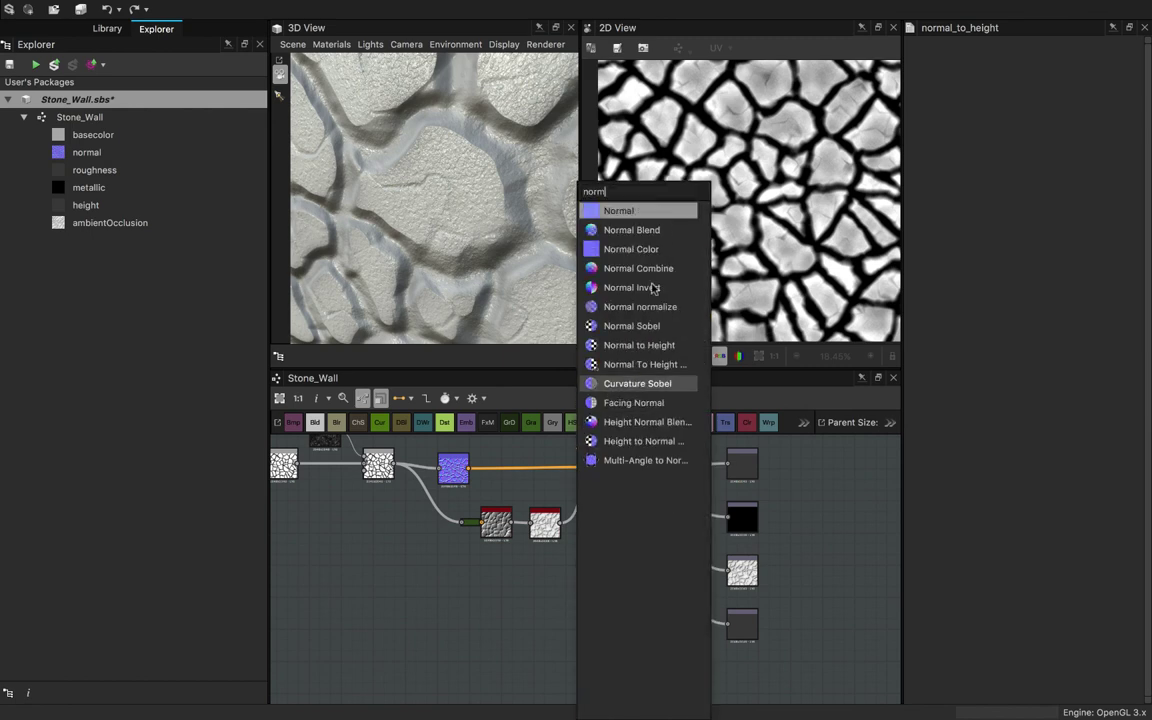
left_click(640, 346)
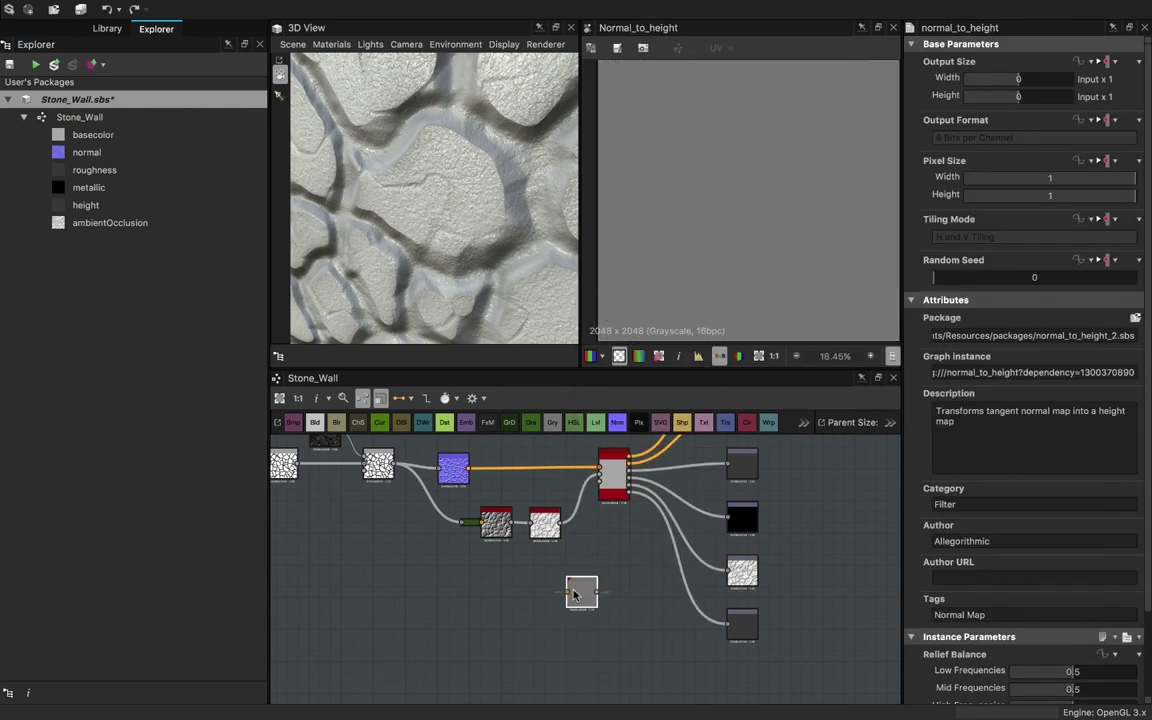
left_click_drag(468, 468, 529, 495)
- Arrange Normal to Height below Curvature Smooth and HBAO, and connect it to the Base Material's height input
left_click_drag(576, 563, 473, 537)
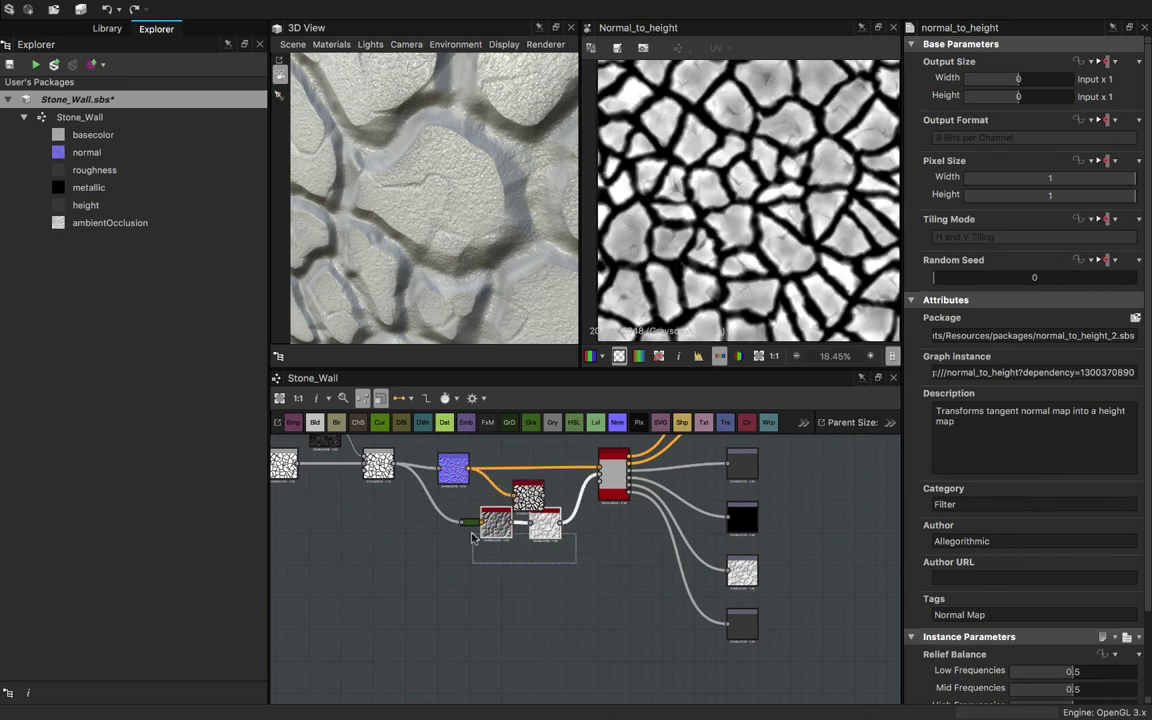
left_click_drag(542, 520, 528, 568)
left_click_drag(501, 495, 550, 503)
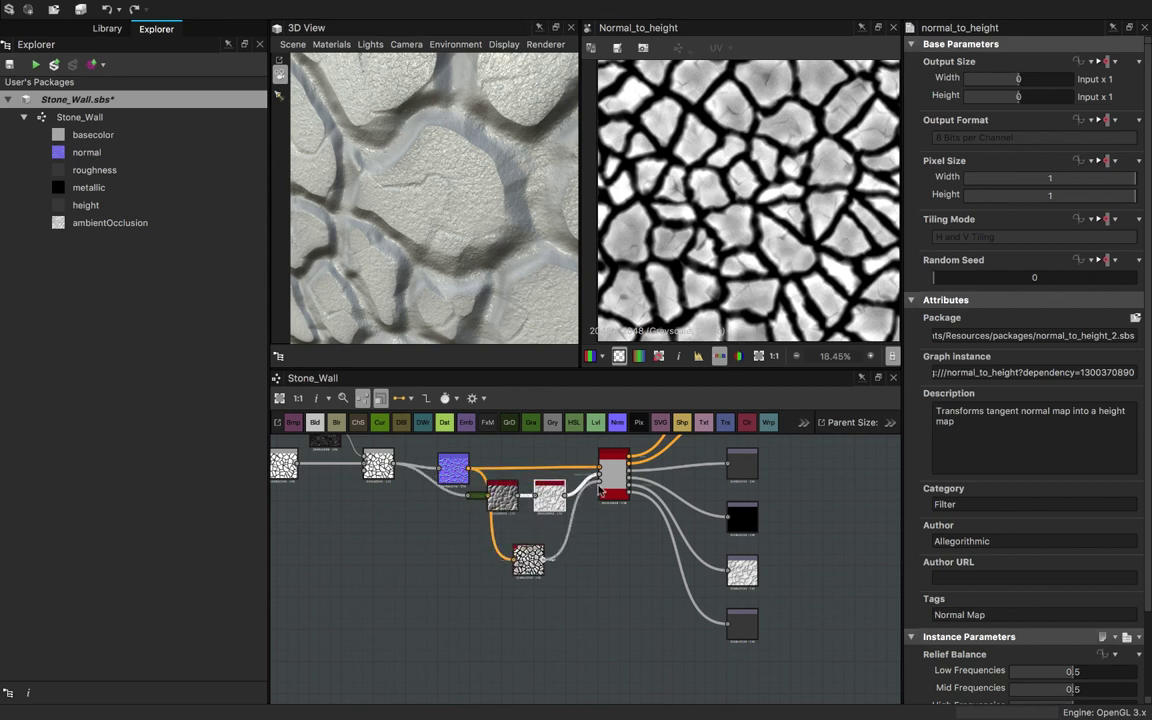
- Try a second Curvature Smooth node fed from the Blend node preceding Normal, then delete it
left_click(500, 497)
scroll(478, 510, "up", 6)
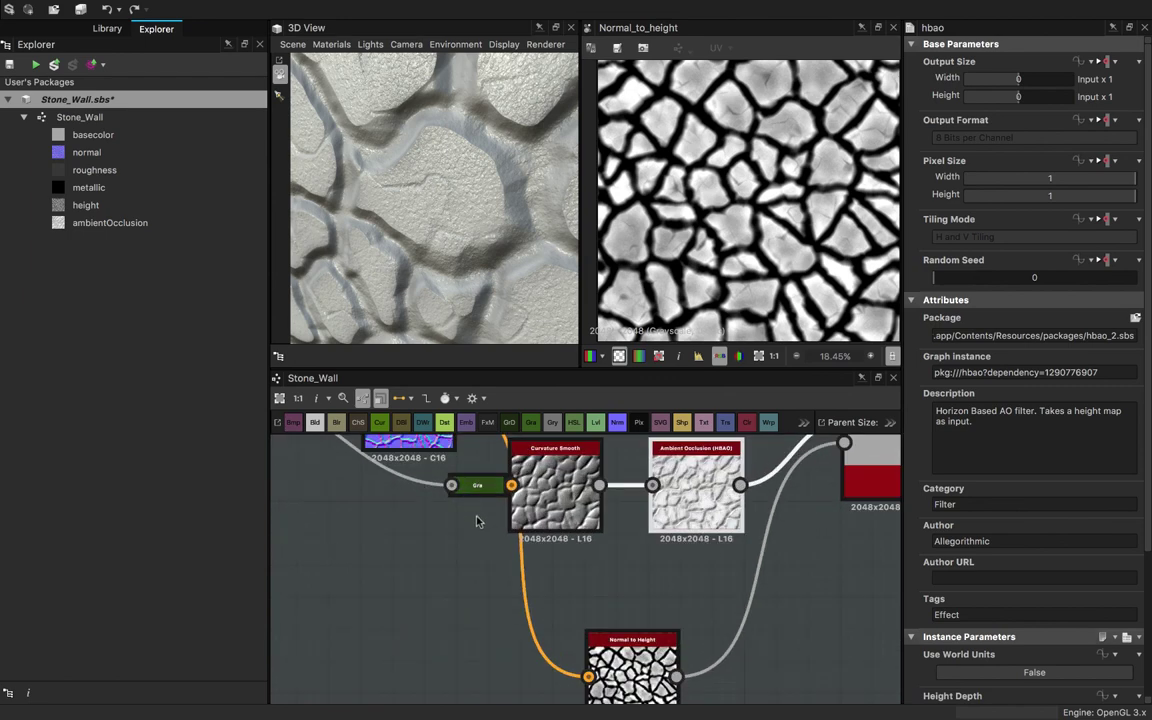
scroll(461, 490, "down", 3)
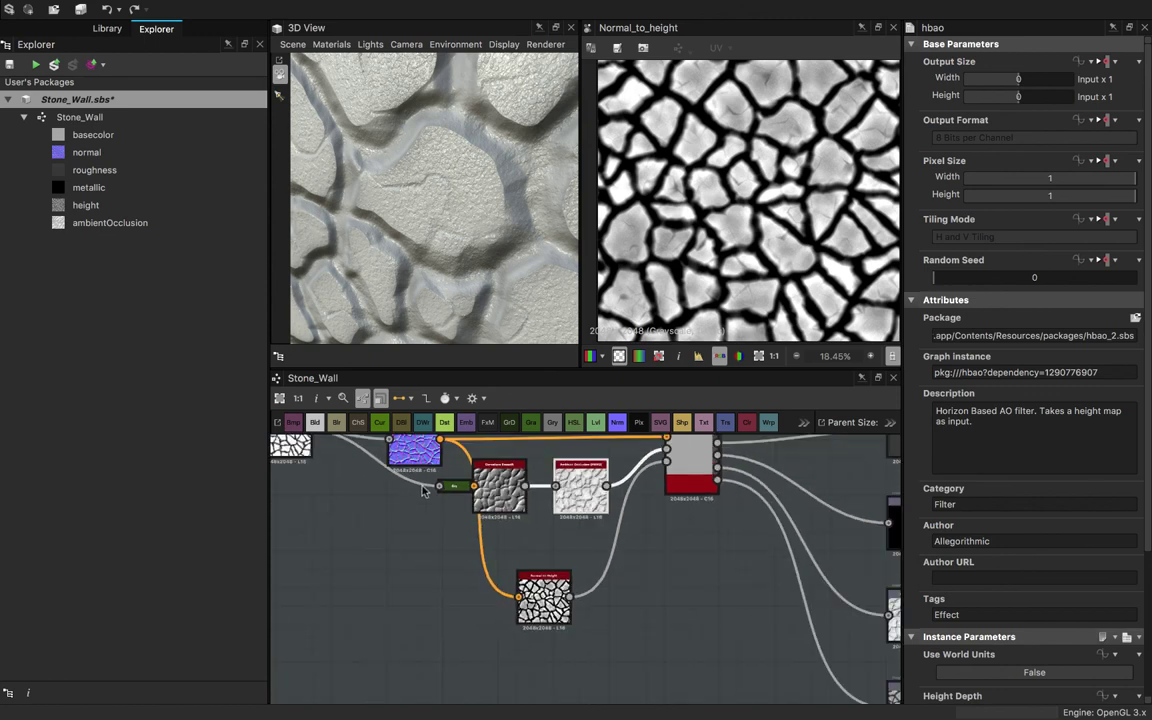
left_click(498, 488)
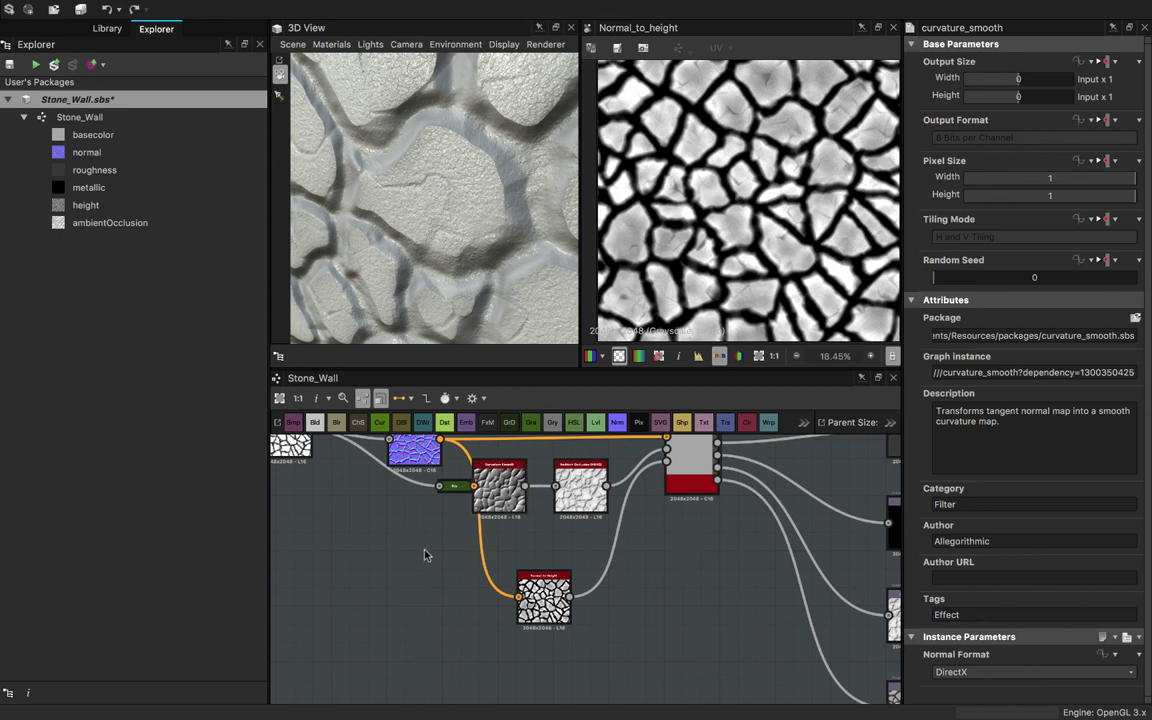
key("space")
type("cu")
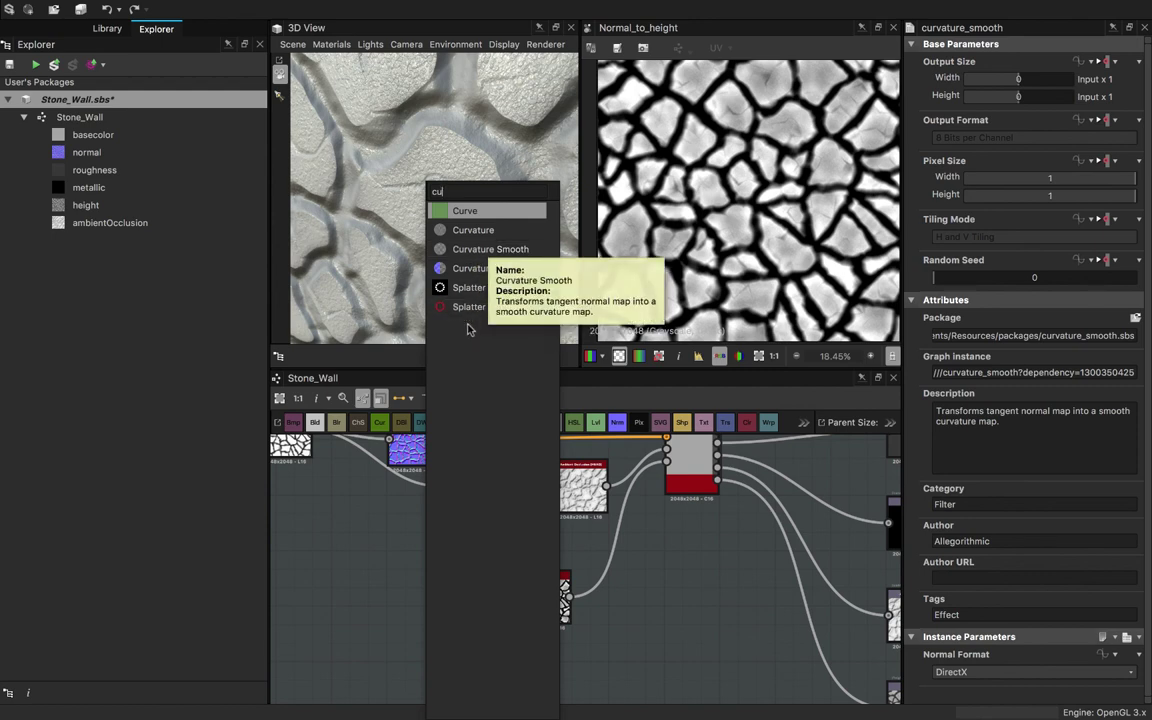
left_click(455, 252)
scroll(440, 545, "up", 2)
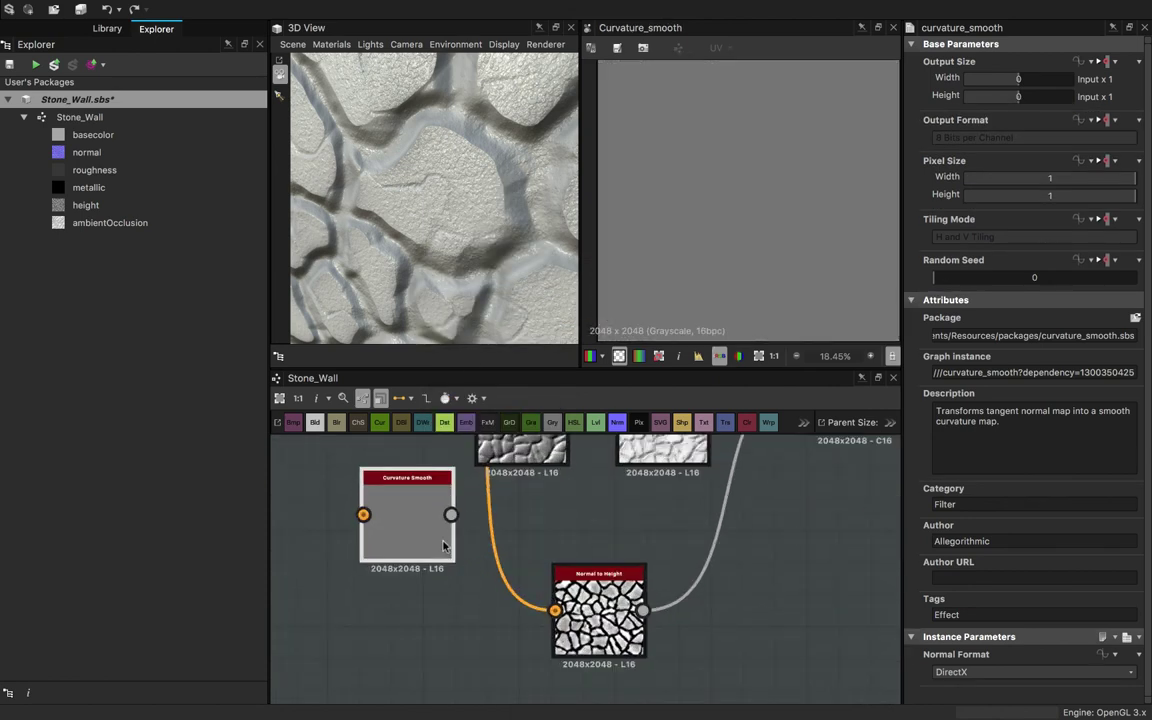
middle_click_drag(436, 533, 506, 609)
scroll(506, 609, "down", 3)
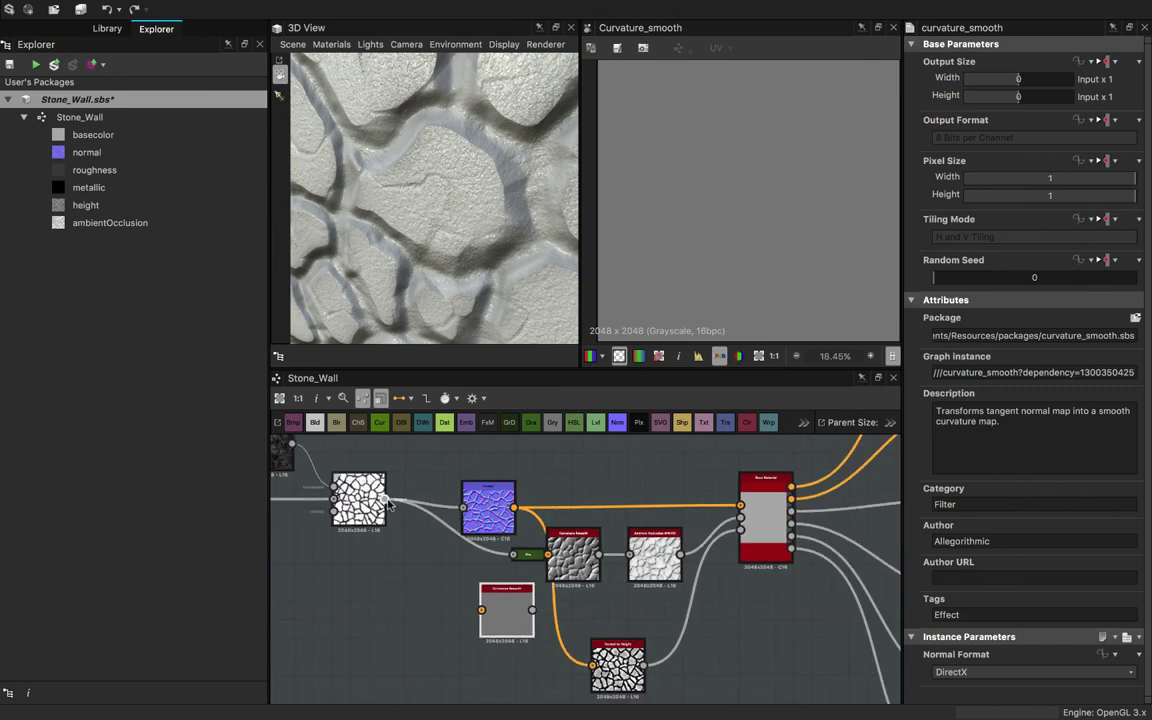
left_click_drag(475, 622, 481, 609)
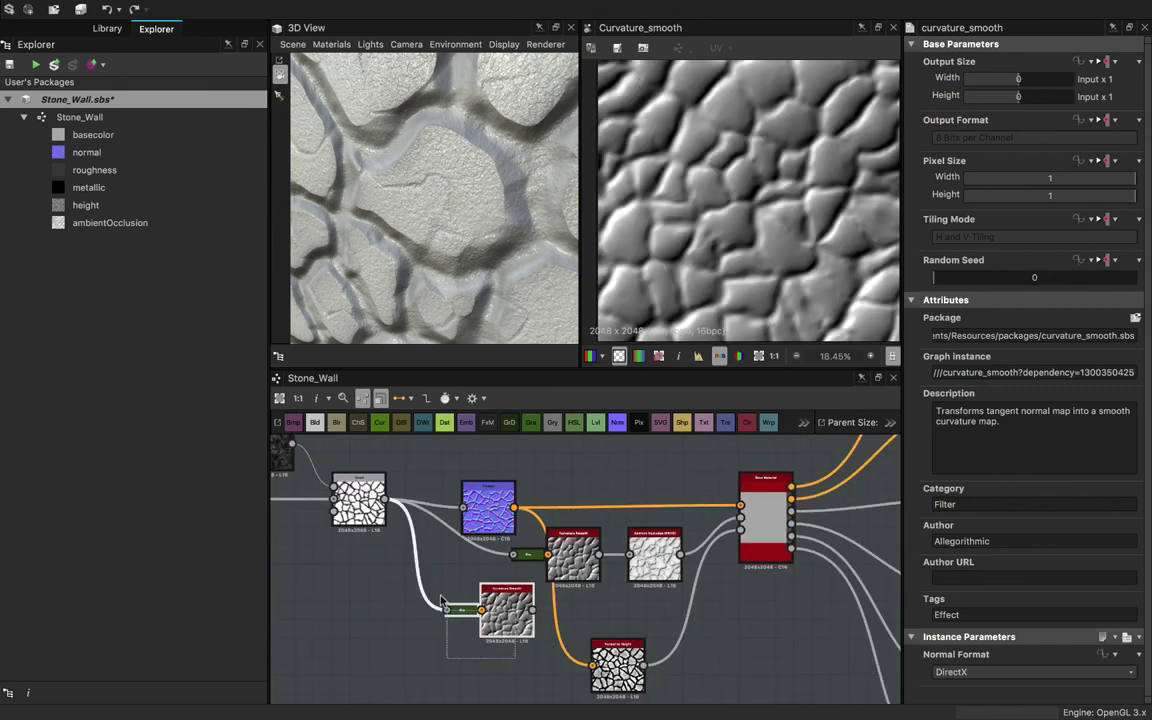
key("Delete")
- Undock the gradient node at the Curvature Smooth input to check it, then dock it again
scroll(530, 567, "down", 3)
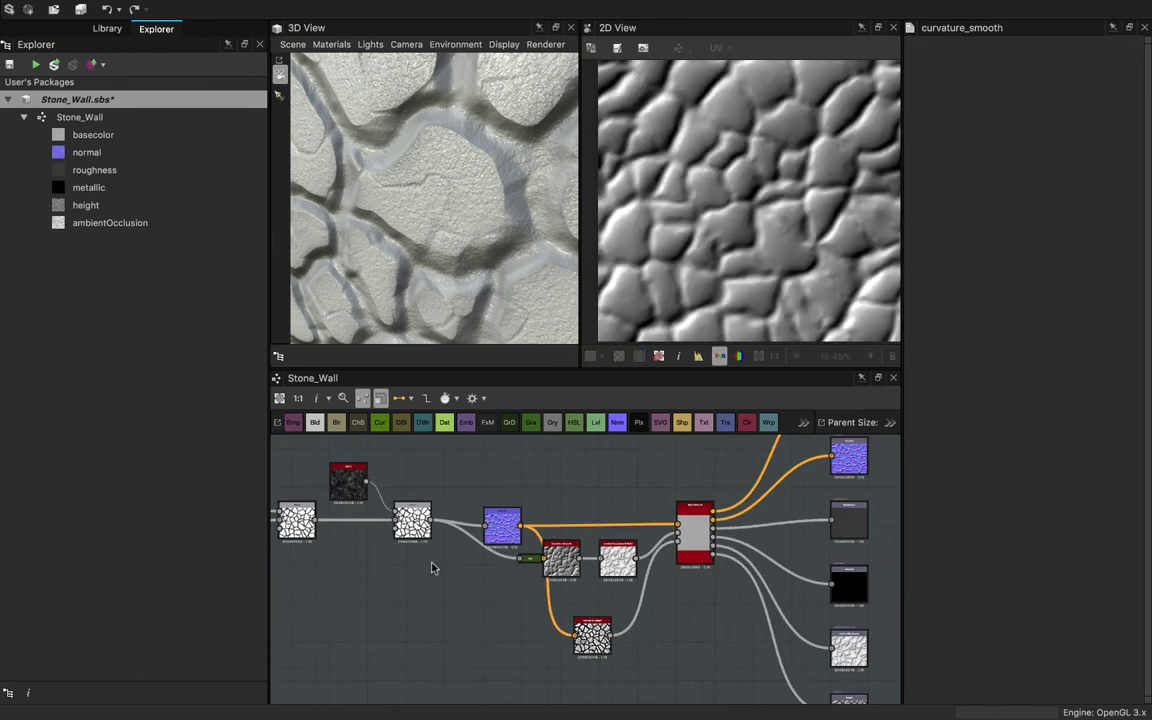
middle_click_drag(434, 568, 545, 586)
scroll(575, 581, "down", 5)
scroll(545, 586, "up", 4)
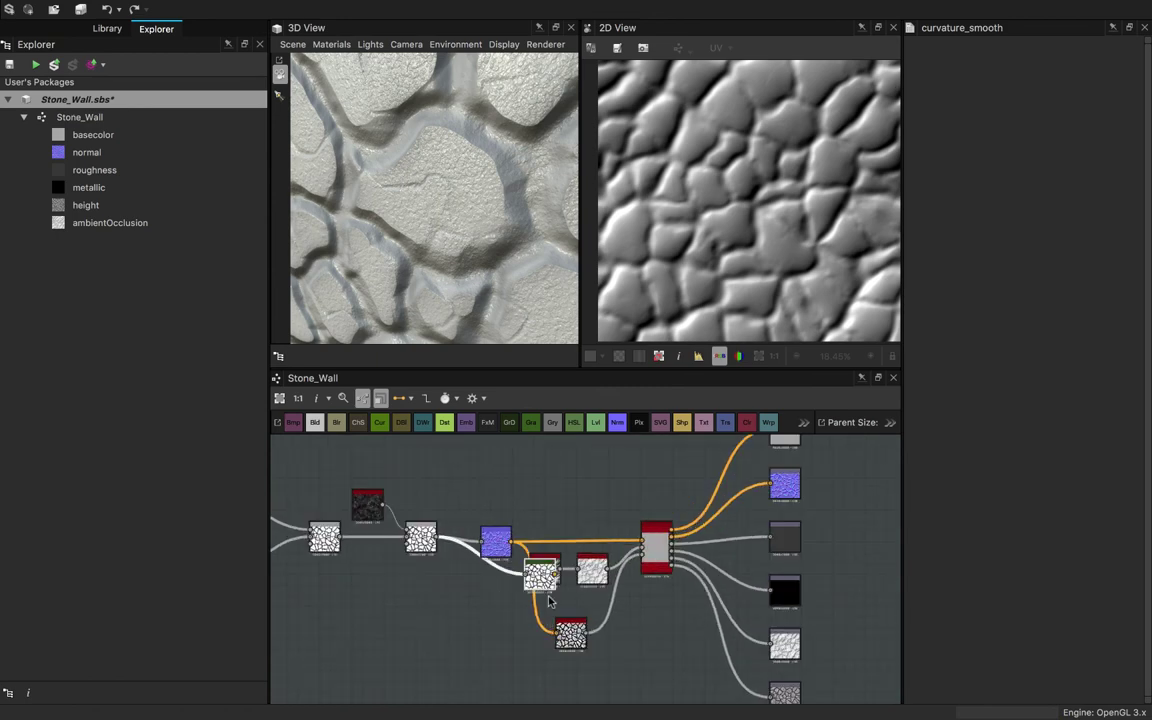
scroll(493, 536, "up", 5)
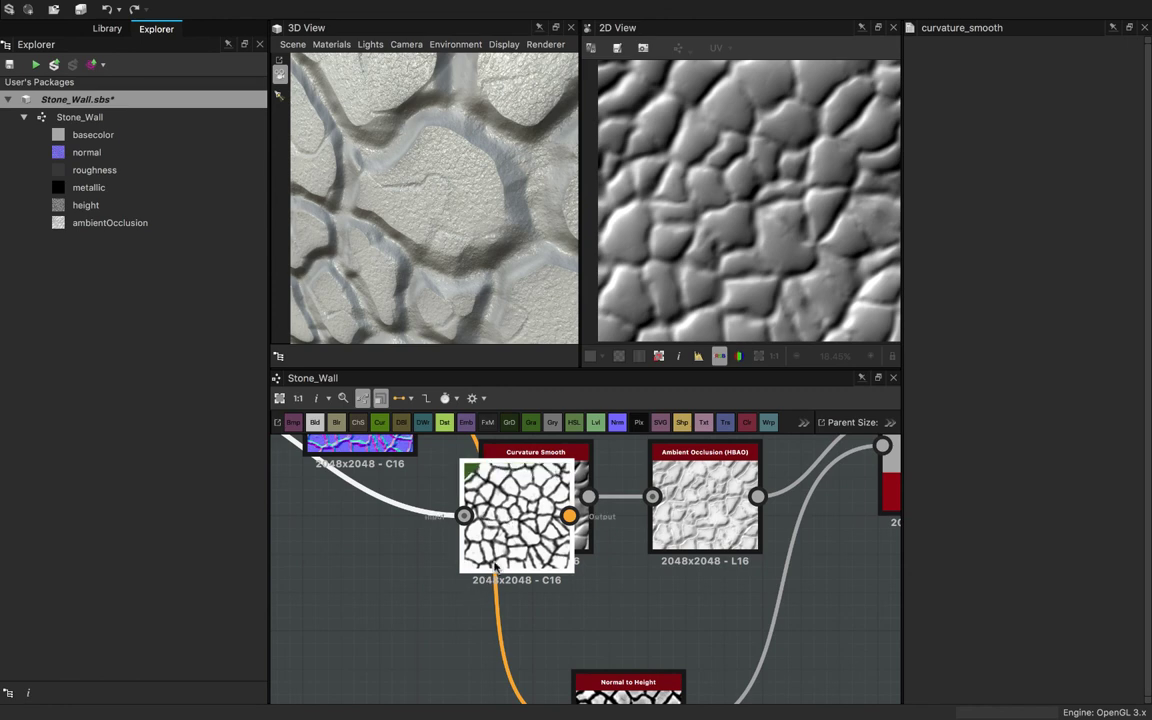
key("d")
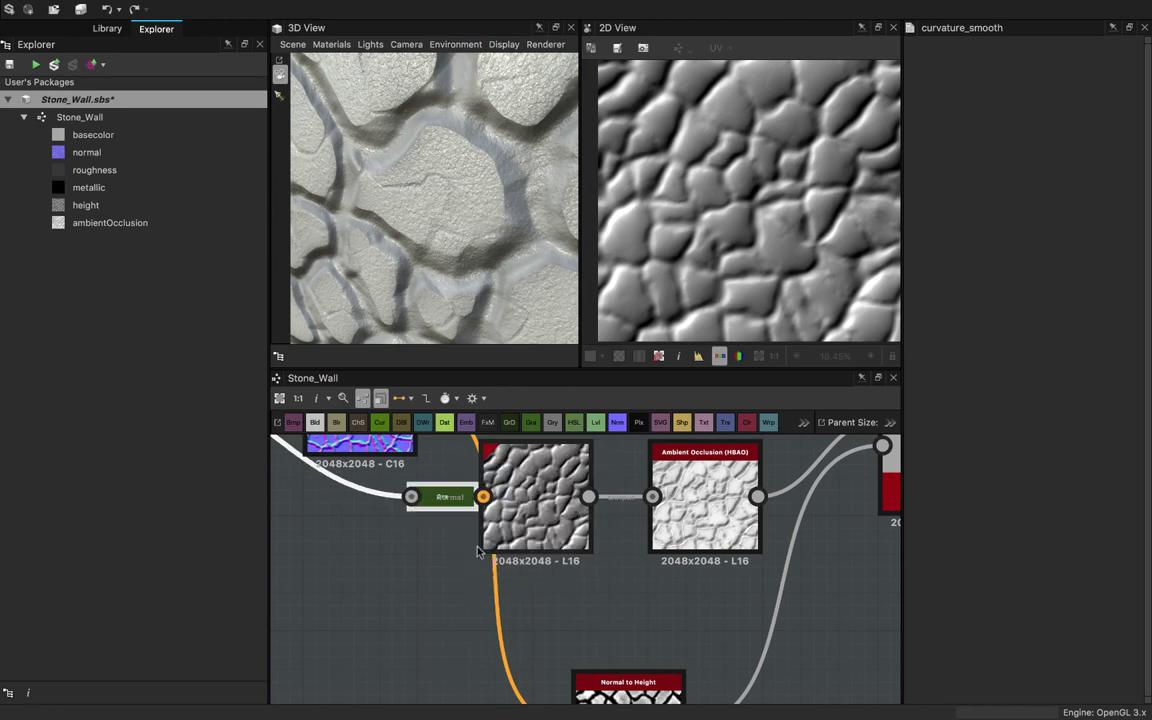
scroll(446, 528, "down", 5)
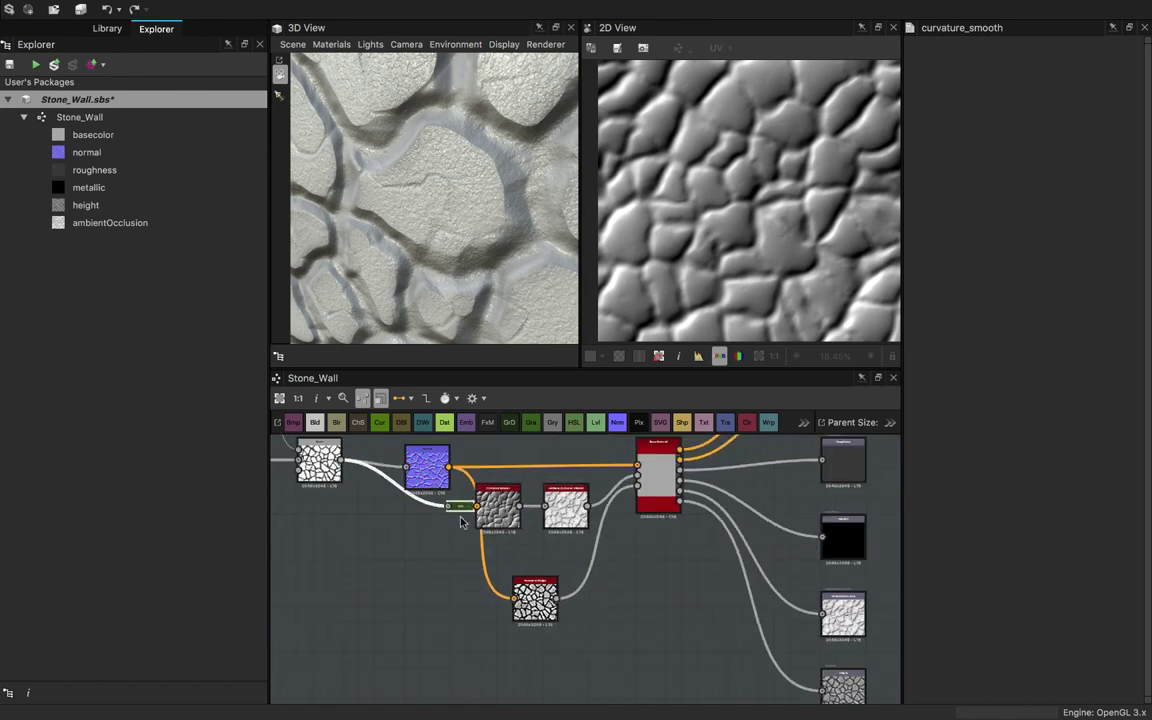
- Preview the Blur node that feeds the last Blend node inside the framed group
scroll(424, 529, "down", 3)
middle_click_drag(420, 530, 717, 543)
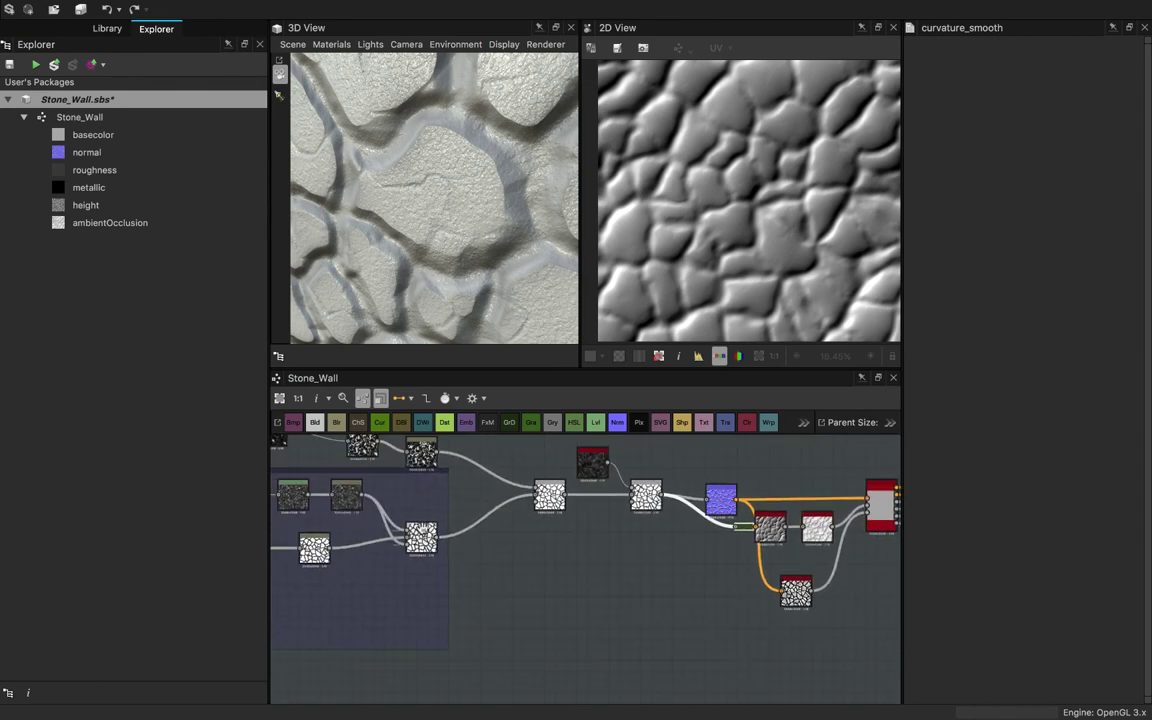
middle_click_drag(340, 530, 470, 528)
left_click(477, 494)
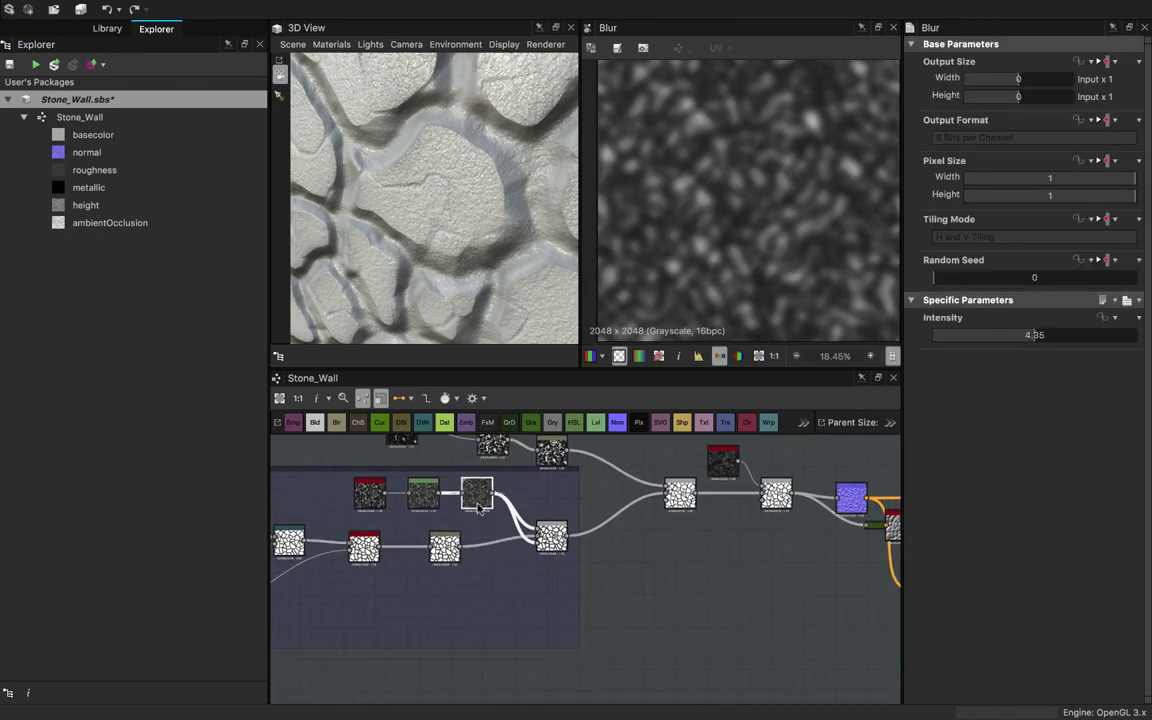
- Dock the Blur node at the Blend node, then undock it in line after the Levels node above the Stones frame
scroll(493, 516, "up", 2)
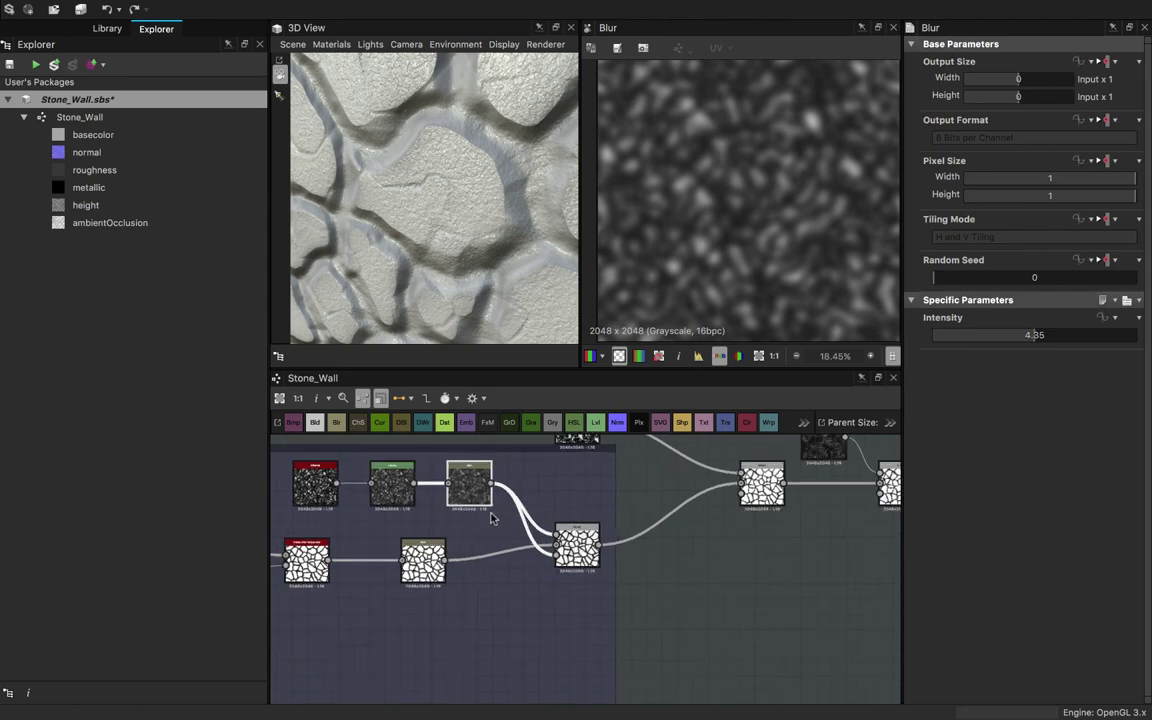
left_click(620, 493)
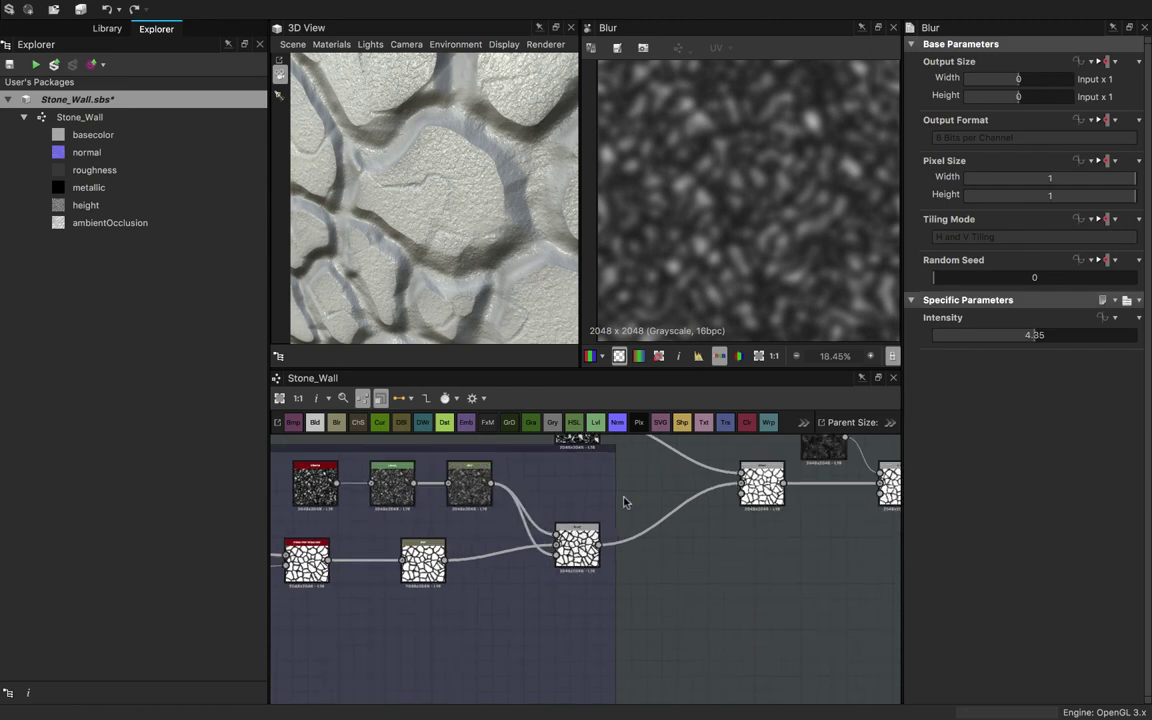
middle_click_drag(623, 492, 522, 569)
left_click(480, 514)
key("d")
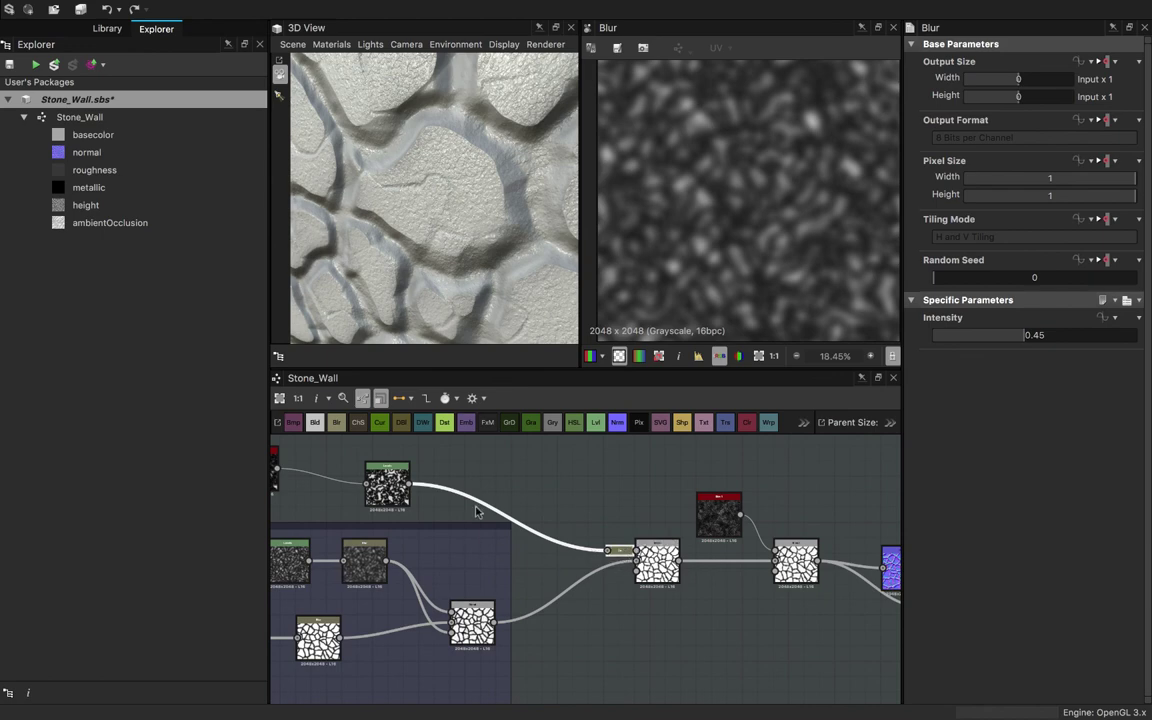
left_click_drag(618, 550, 472, 485)
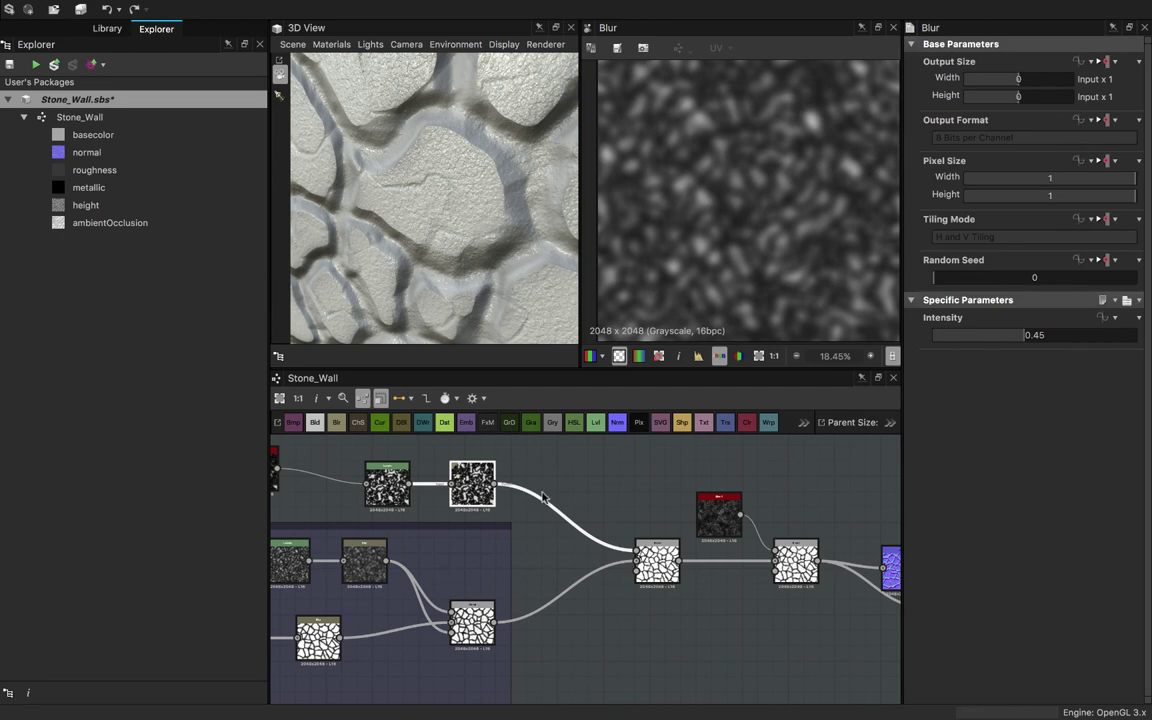
- Examine the stone wall material on the cube in the 3D view from a distance and up close
scroll(615, 541, "down", 5)
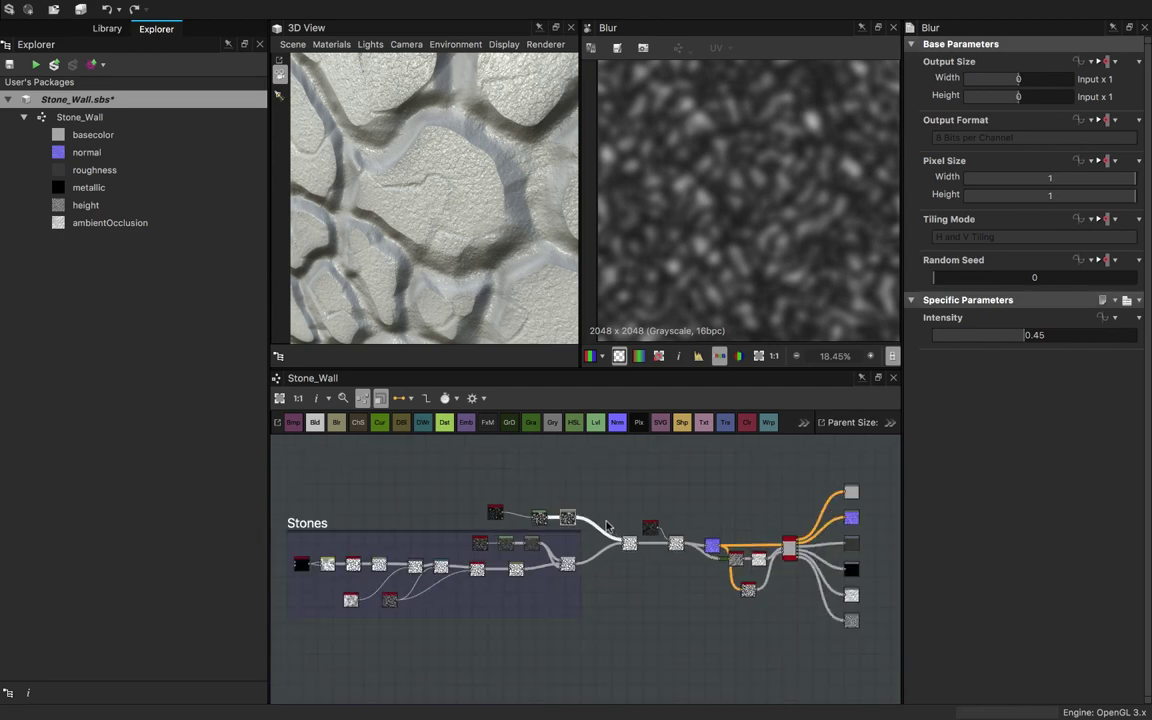
scroll(433, 192, "down", 3)
left_click_drag(437, 193, 522, 211)
scroll(499, 435, "down", 3)
scroll(522, 211, "up", 3)
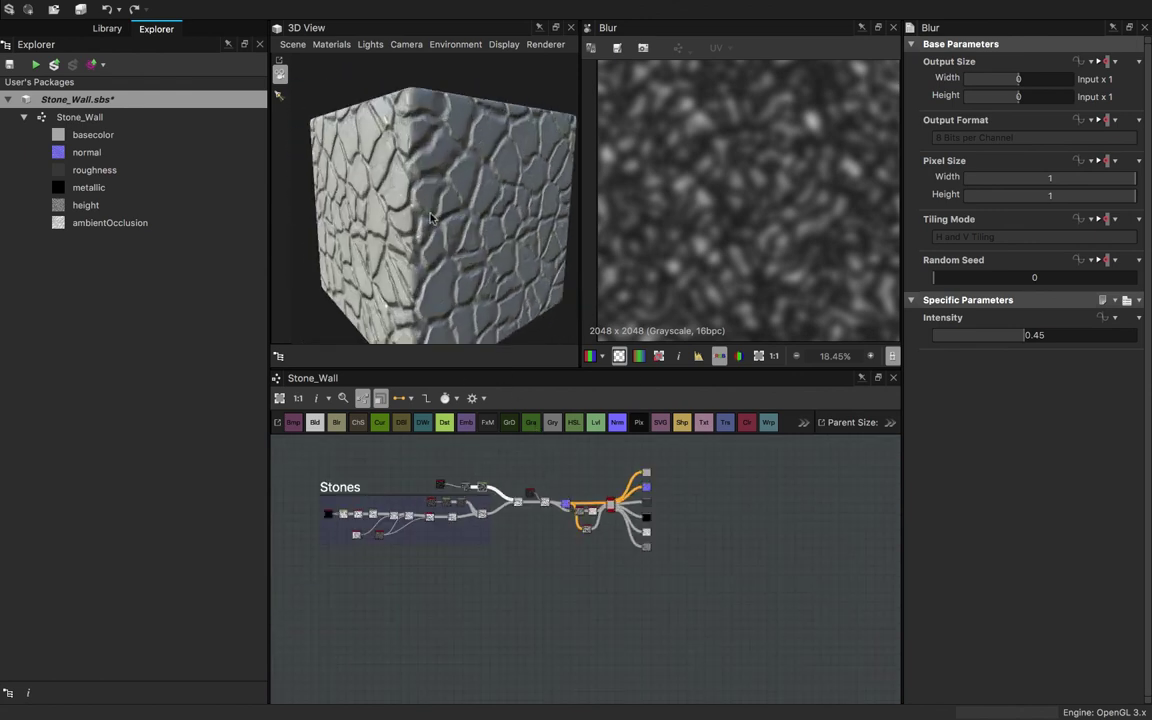
left_click_drag(400, 214, 421, 227)
scroll(446, 200, "up", 3)
scroll(446, 220, "down", 5)
middle_click_drag(591, 490, 565, 506)
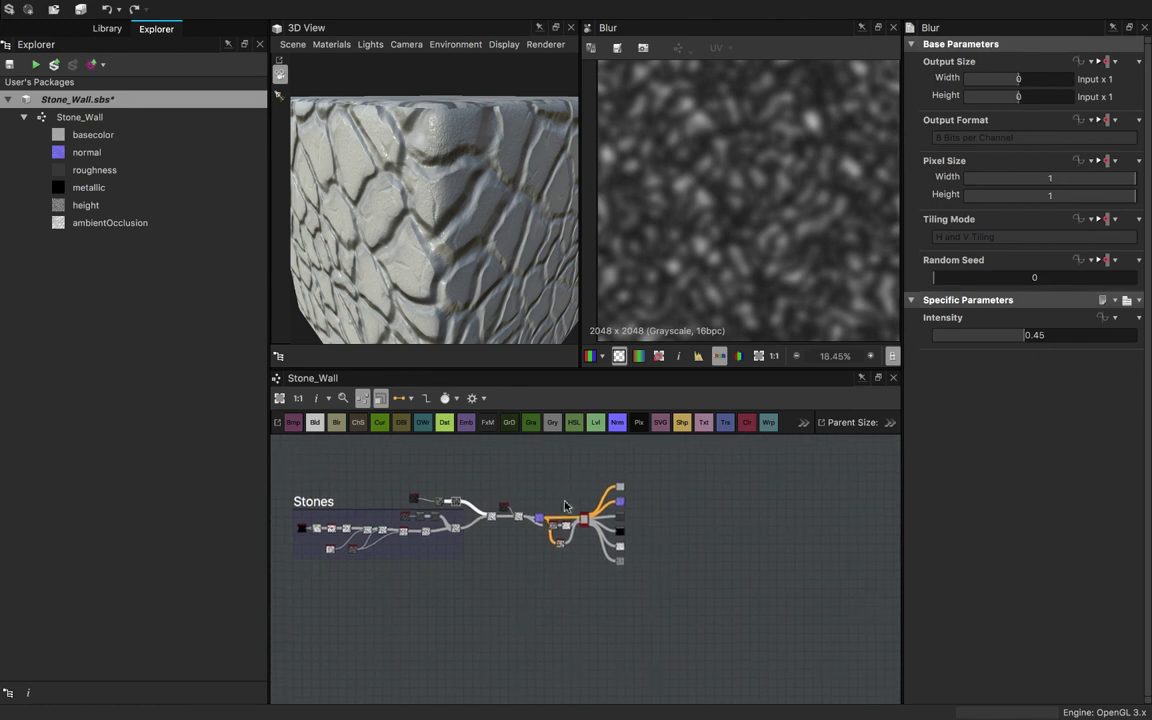
- Move the Curvature Smooth node farther from Ambient Occlusion and set Roughness to True in the Base Material's user-defined maps
scroll(565, 506, "up", 5)
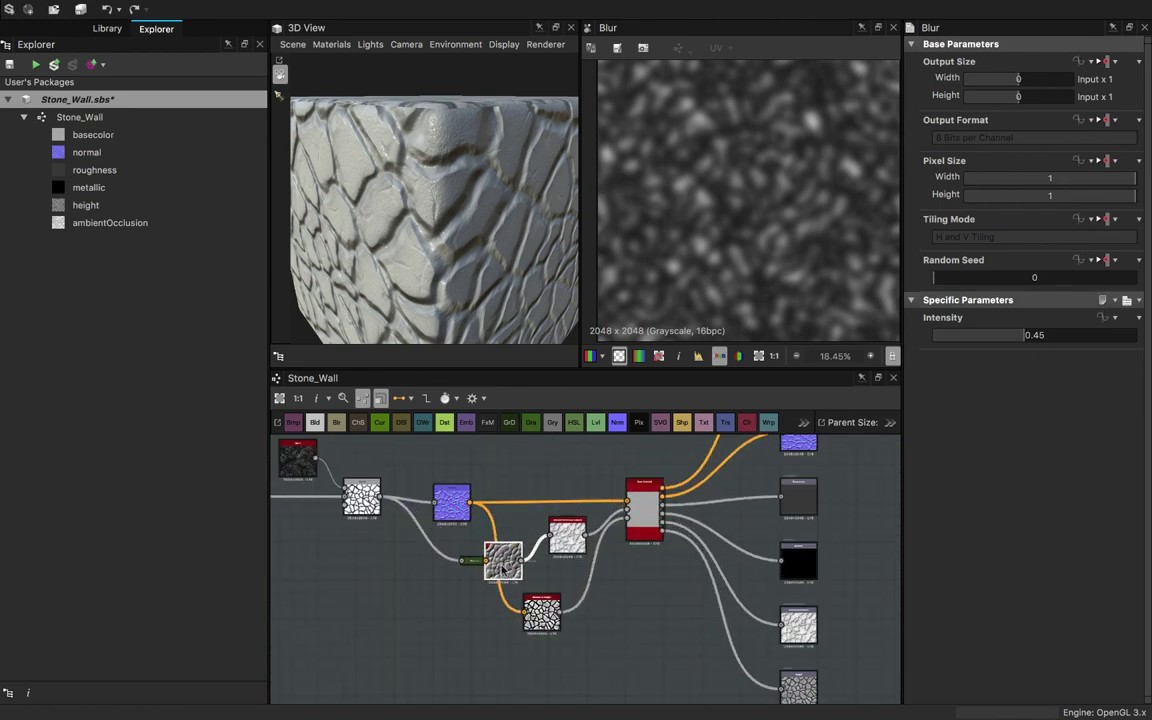
left_click_drag(516, 566, 491, 565)
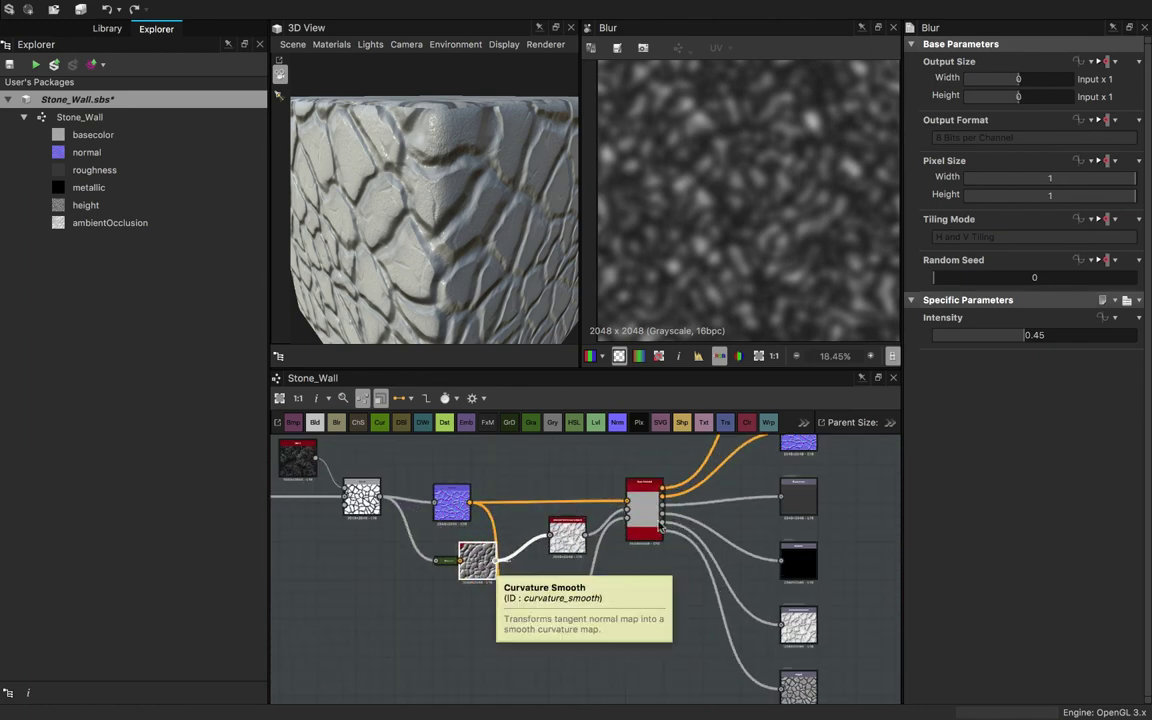
left_click(640, 507)
scroll(1015, 463, "down", 3)
scroll(1015, 463, "down", 5)
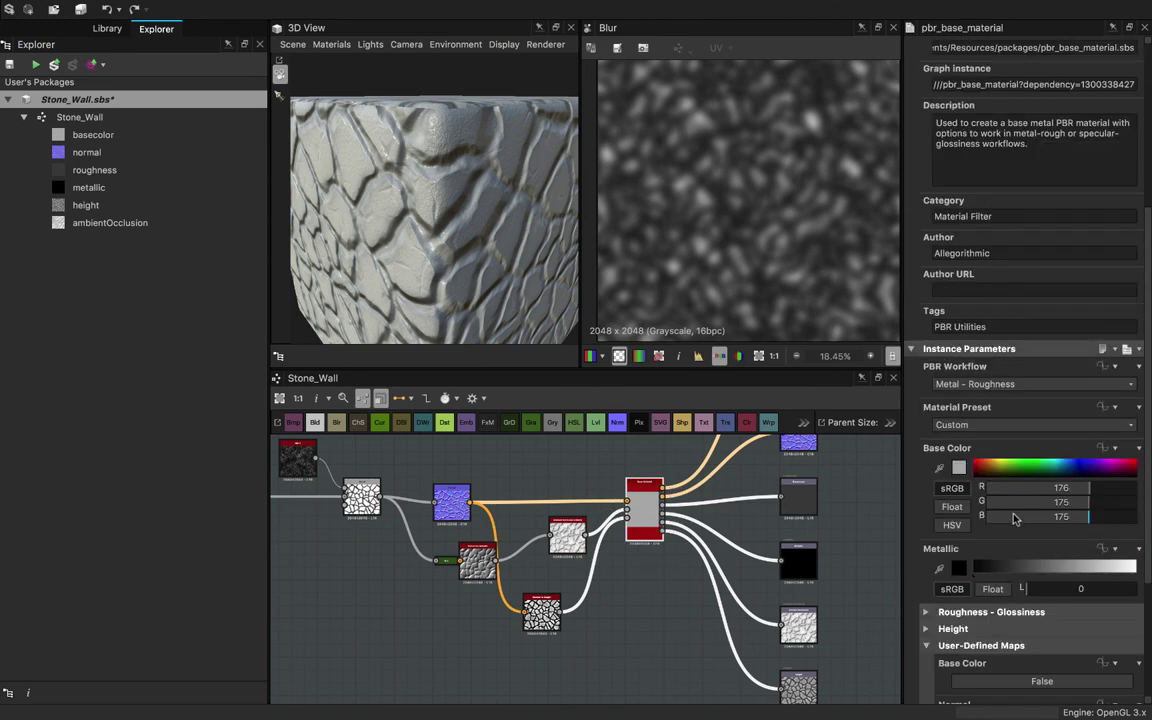
left_click(1042, 564)
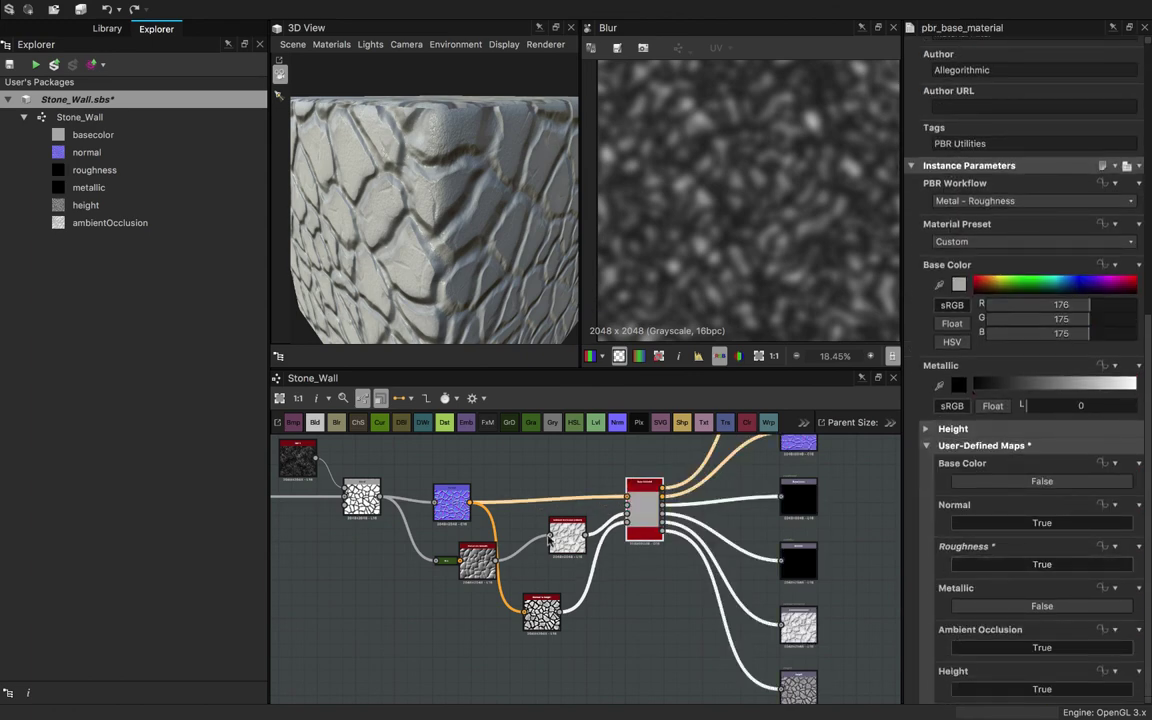
- Connect the Curvature Smooth output to the Base Material's roughness input
scroll(457, 568, "up", 2)
middle_click_drag(407, 571, 475, 559)
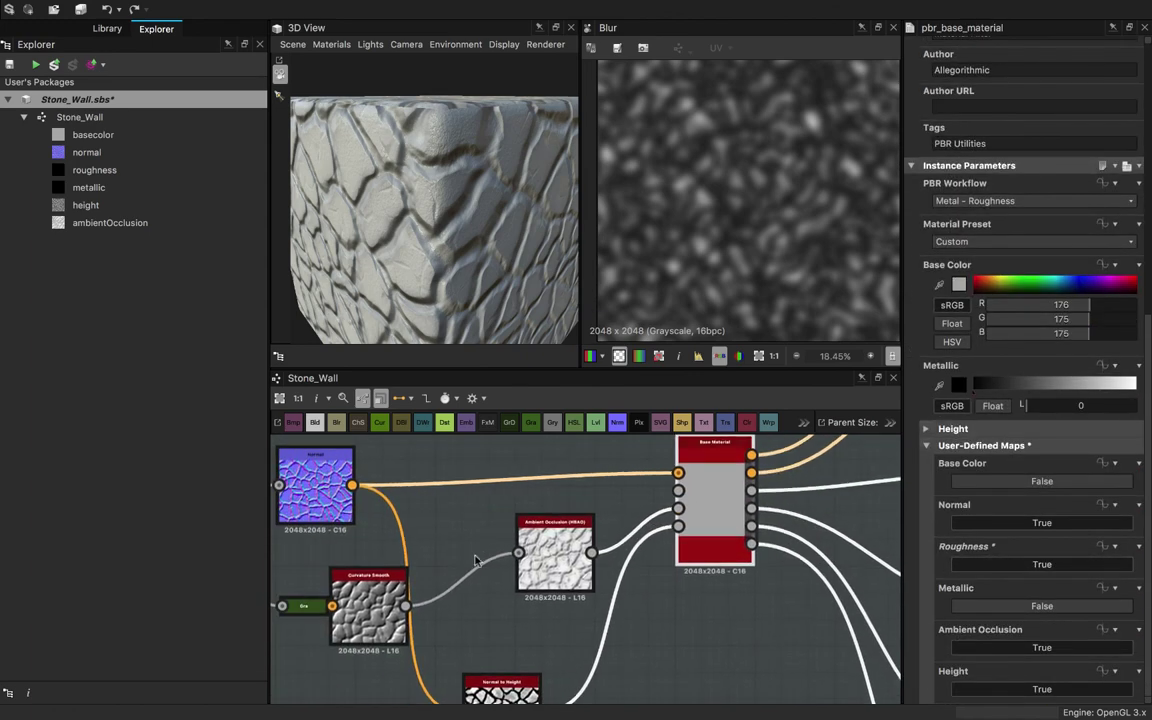
left_click_drag(400, 598, 401, 585)
left_click_drag(524, 518, 679, 490)
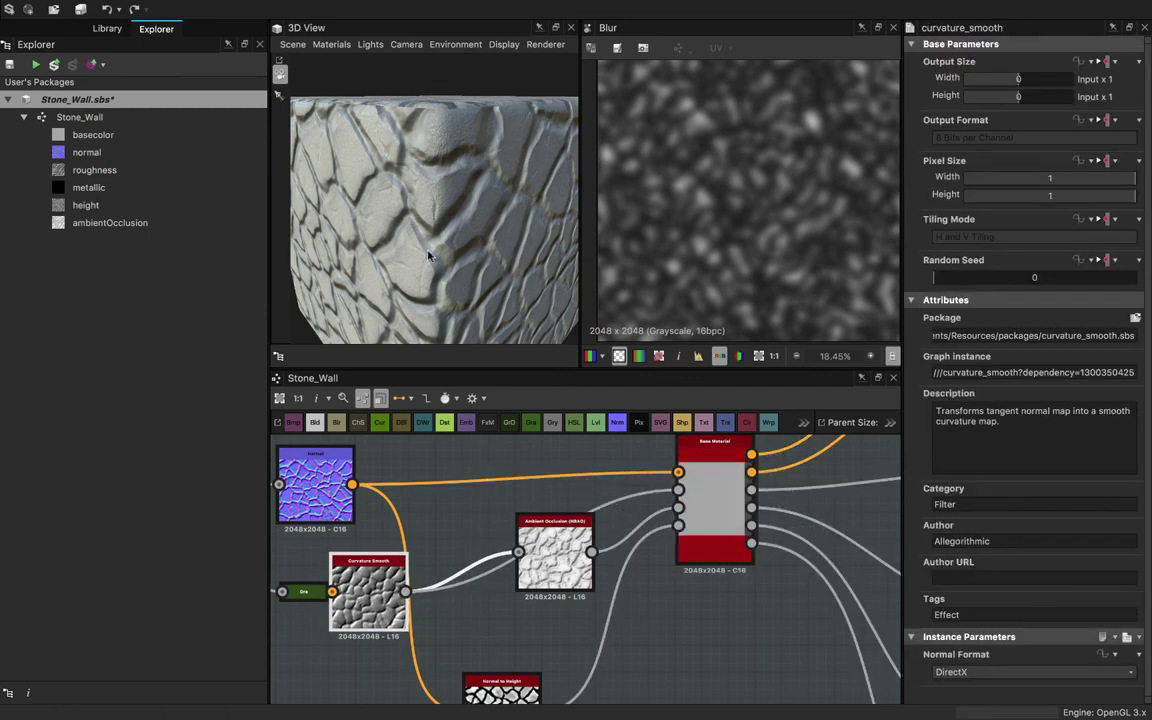
- Inspect the Curvature Smooth result in the 3D and 2D views and disconnect it from the Base Material's roughness input
left_click_drag(428, 196, 463, 212)
scroll(463, 212, "up", 3)
scroll(462, 212, "up", 6)
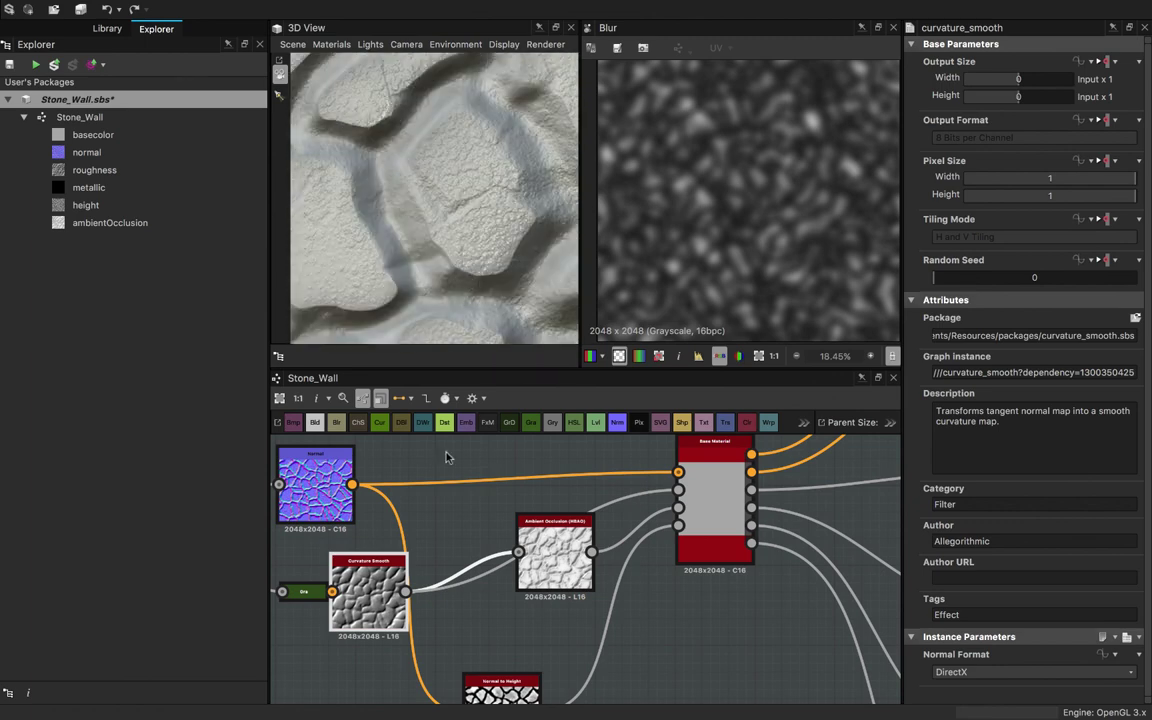
double_click(370, 588)
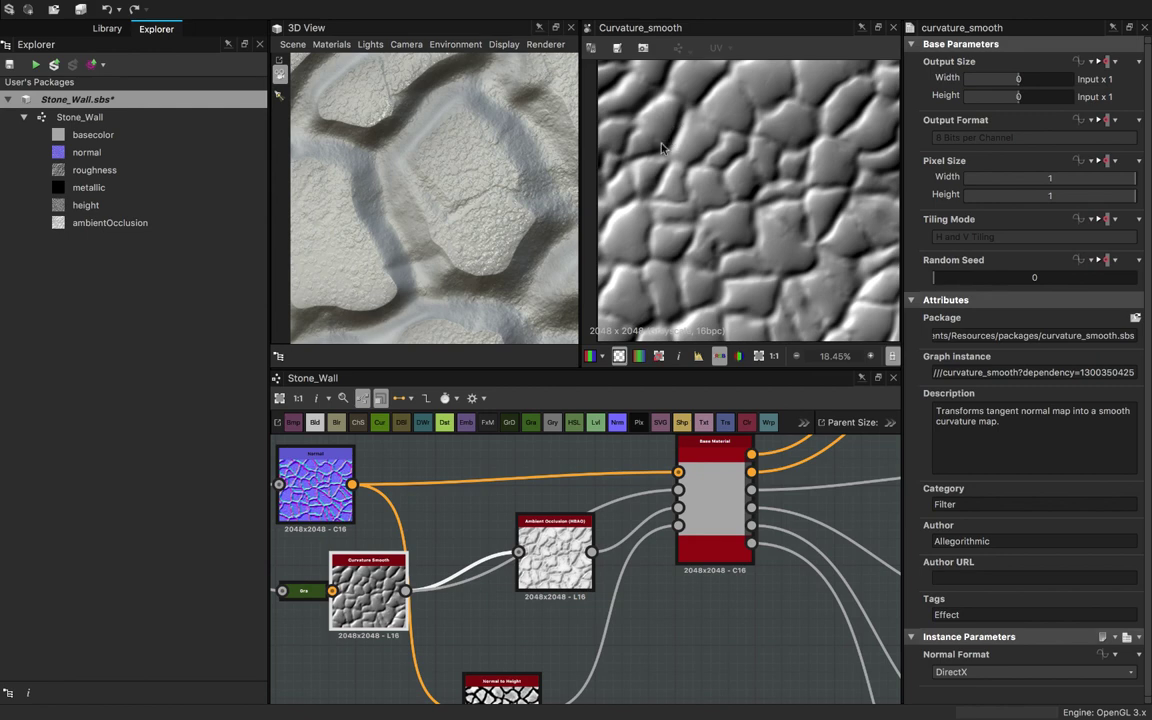
left_click_drag(448, 236, 424, 481)
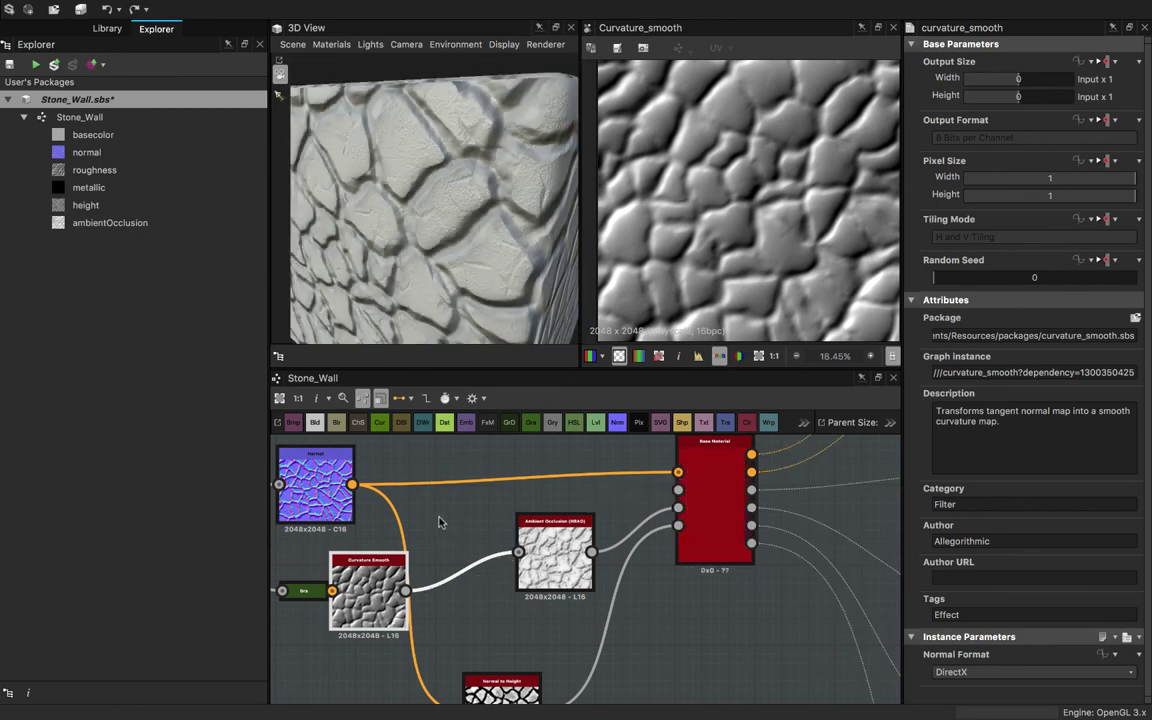
- Connect the Ambient Occlusion (HBAO) output to the Base Material's roughness input and check the cube's surface up close
left_click(588, 555)
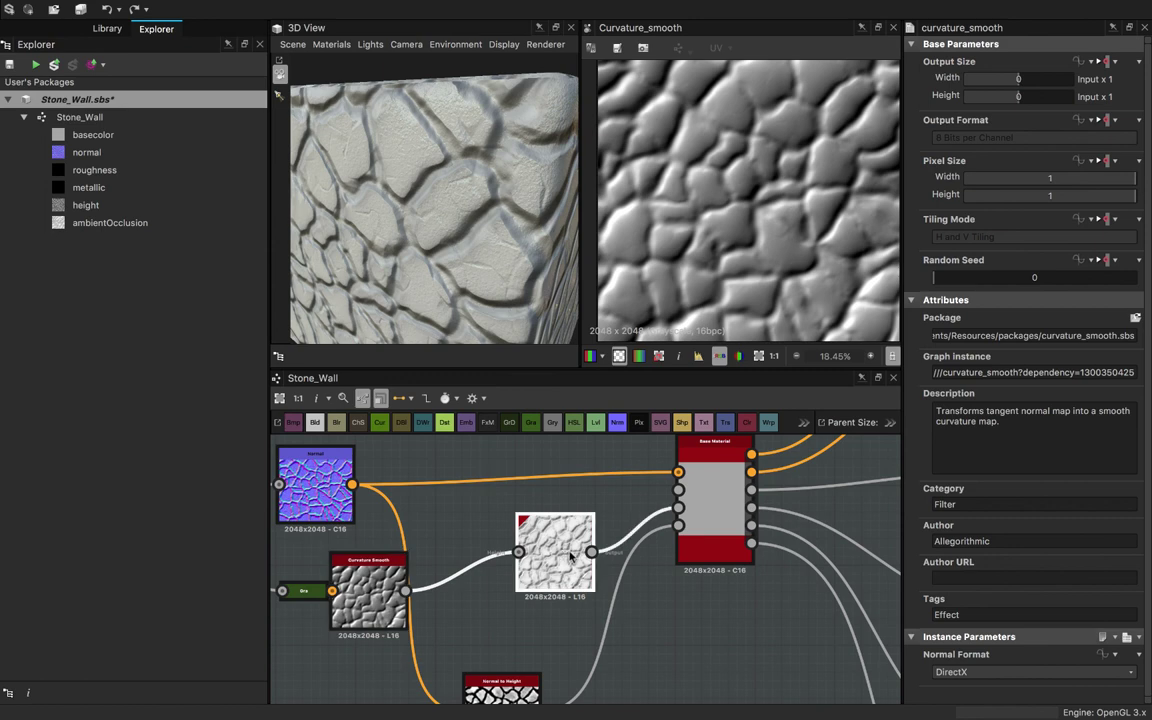
left_click_drag(526, 561, 678, 492)
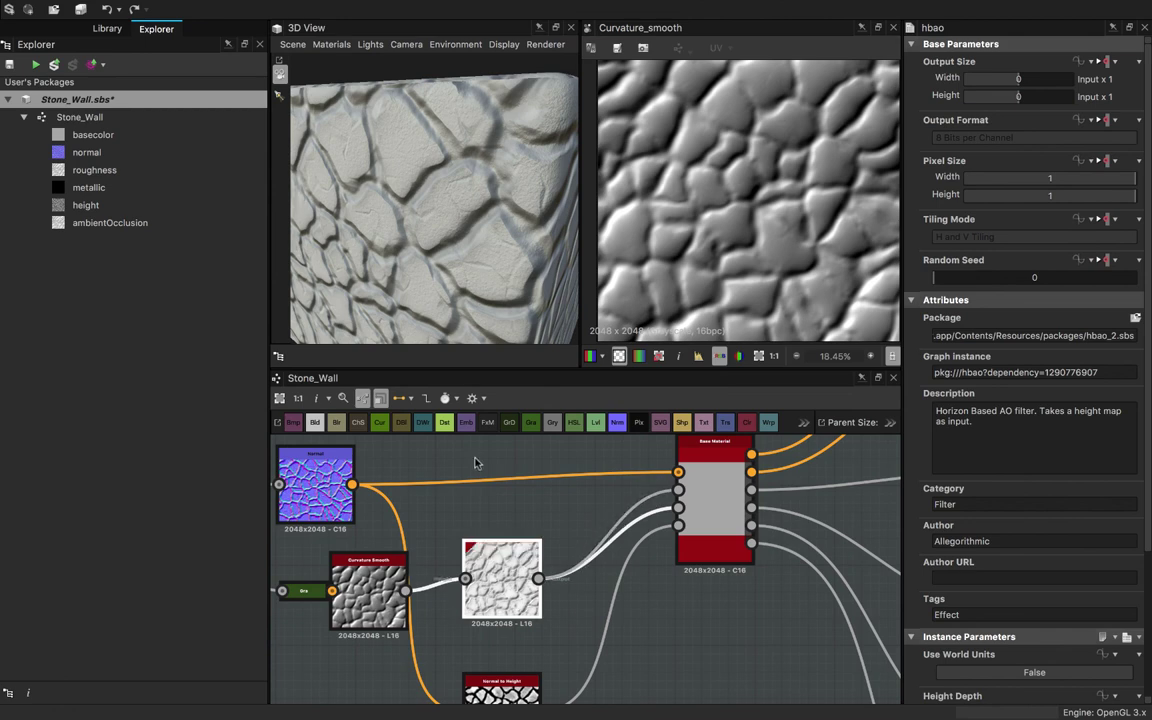
scroll(420, 200, "down", 5)
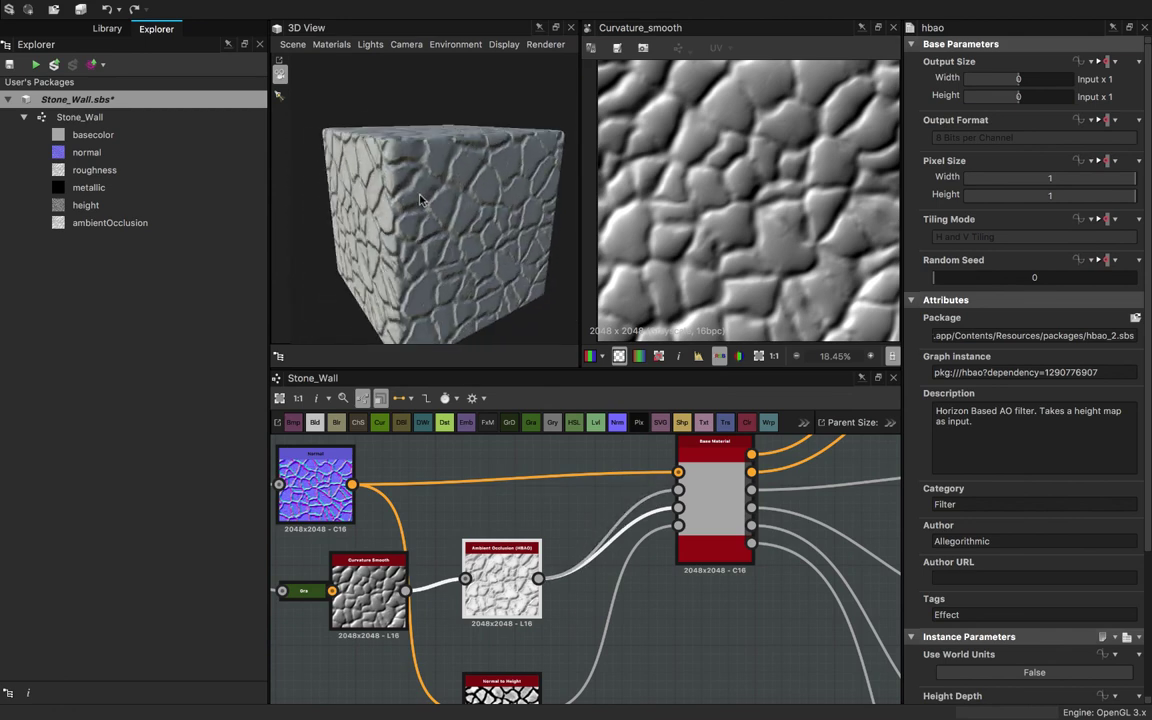
scroll(422, 200, "up", 8)
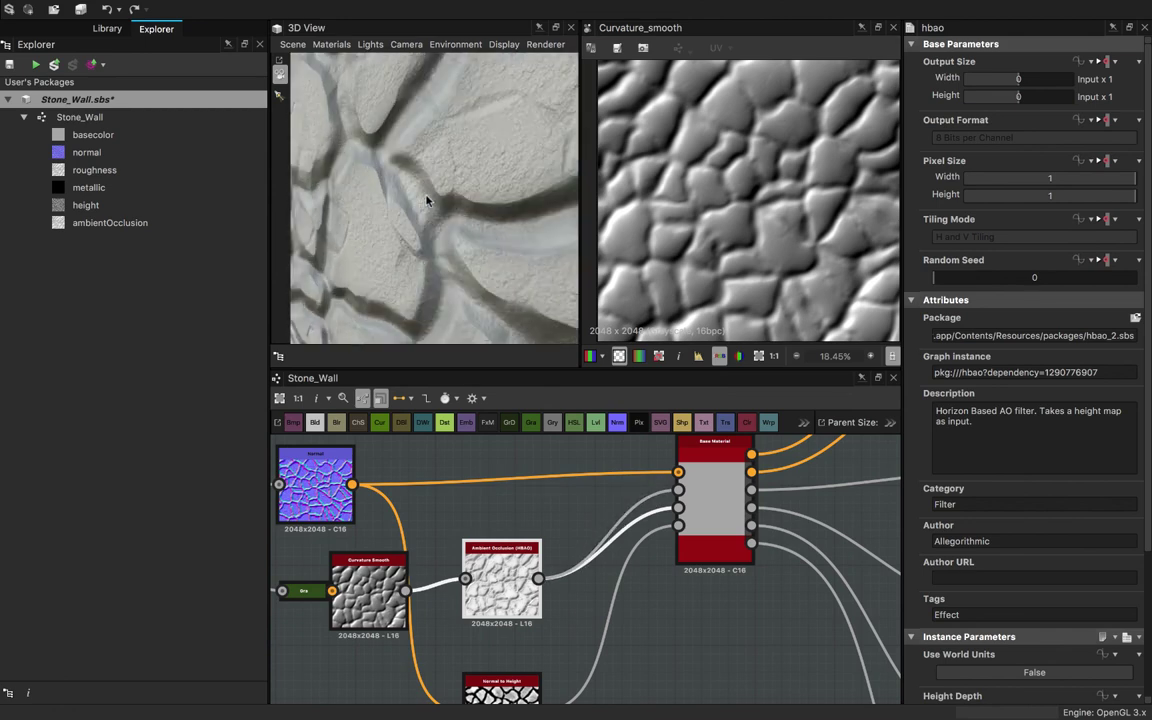
scroll(426, 201, "down", 5)
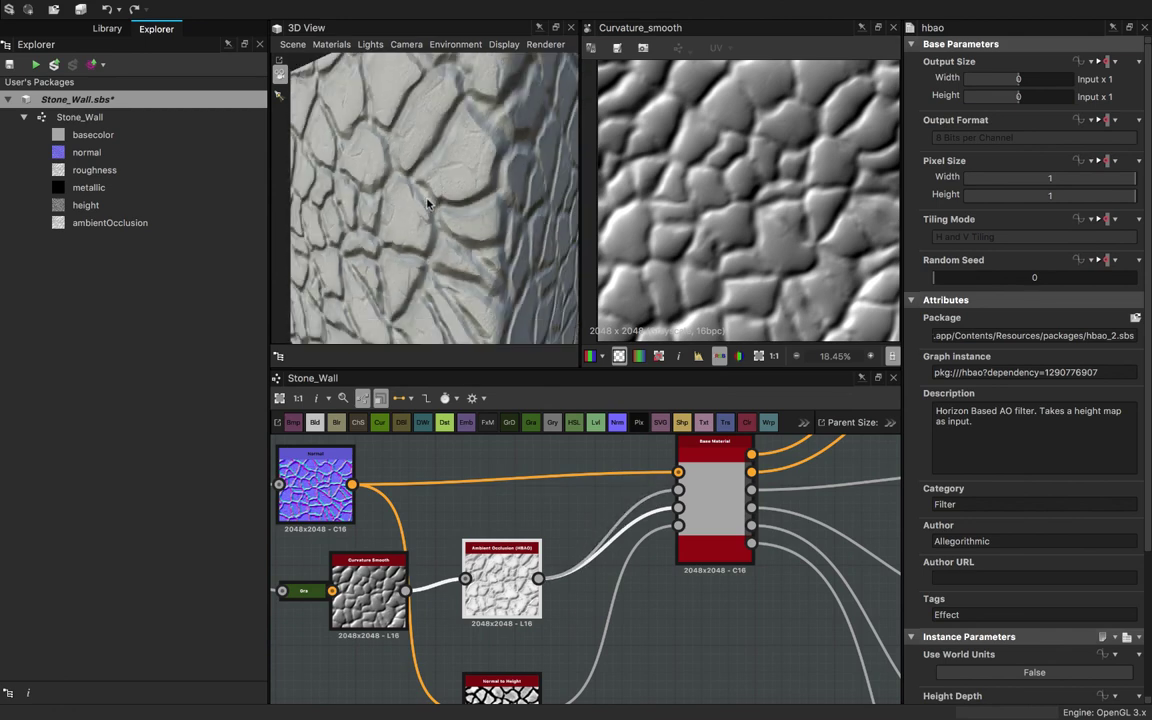
left_click_drag(427, 202, 434, 219)
scroll(436, 223, "up", 5)
- Insert a Levels node between the Ambient Occlusion (HBAO) node and the Base Material's roughness input
left_click_drag(506, 556, 479, 583)
double_click(475, 605)
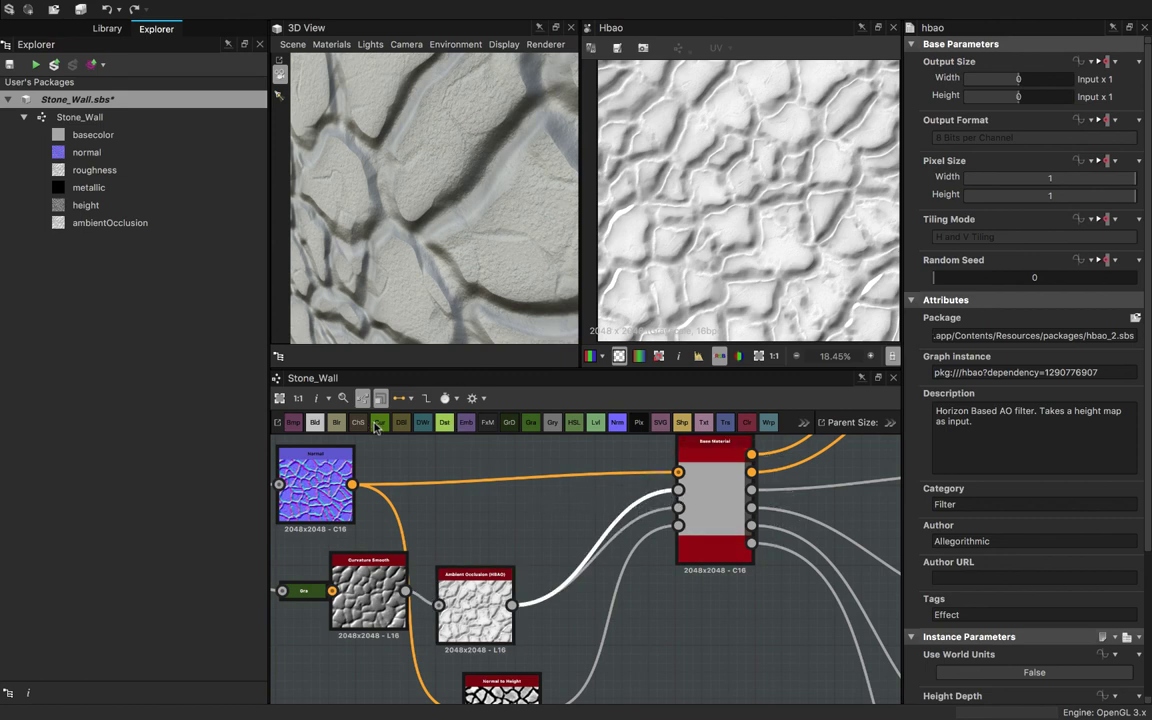
left_click(597, 423)
left_click_drag(597, 548, 570, 521)
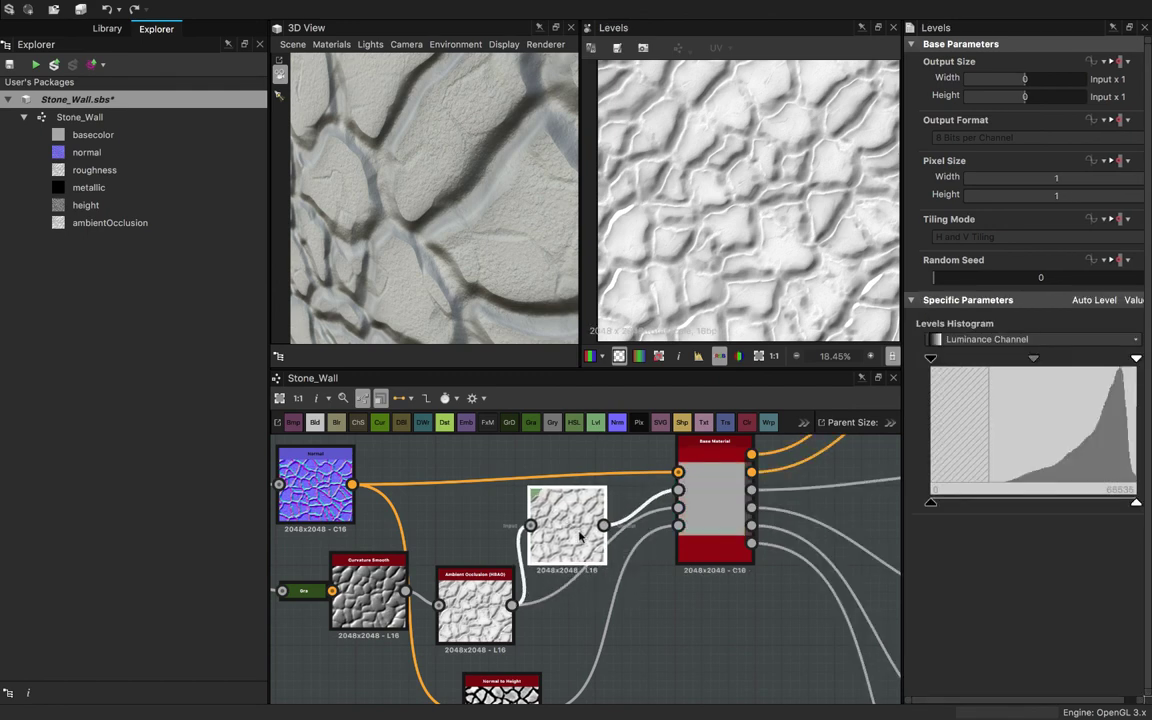
- Move the Stones frame and the nodes before the Normal node farther upstream to make room in the graph
left_click(476, 606)
scroll(477, 605, "down", 3)
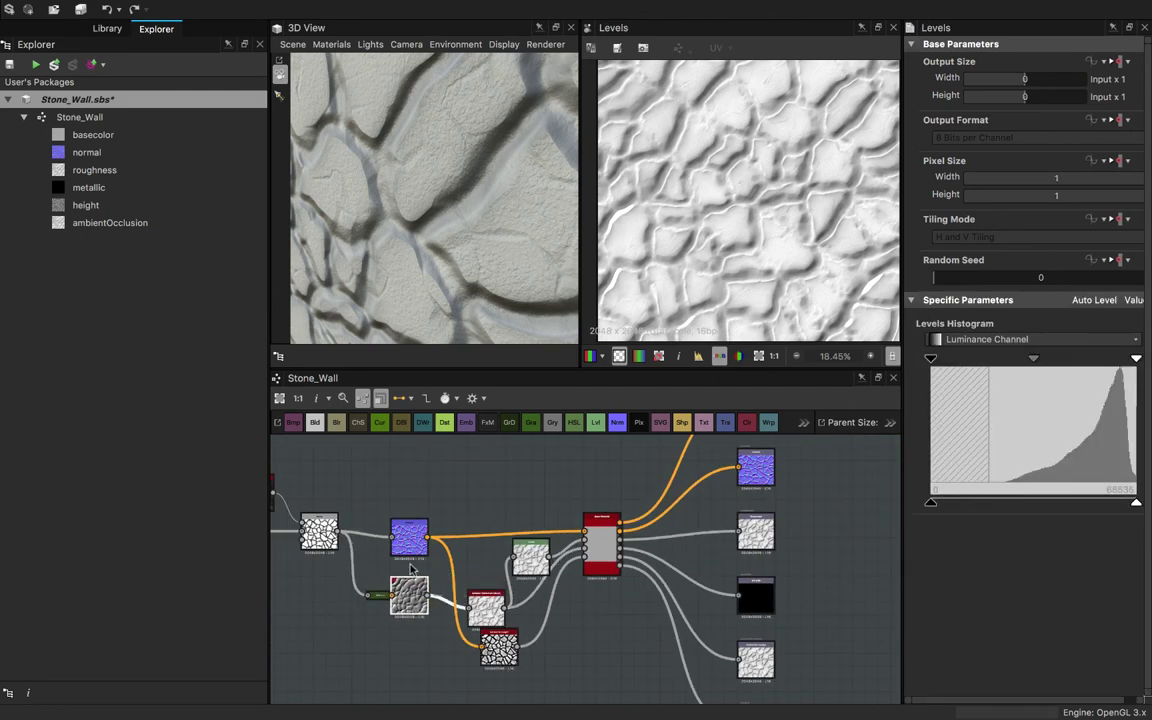
scroll(362, 552, "down", 3)
scroll(362, 550, "down", 3)
middle_click_drag(362, 550, 661, 517)
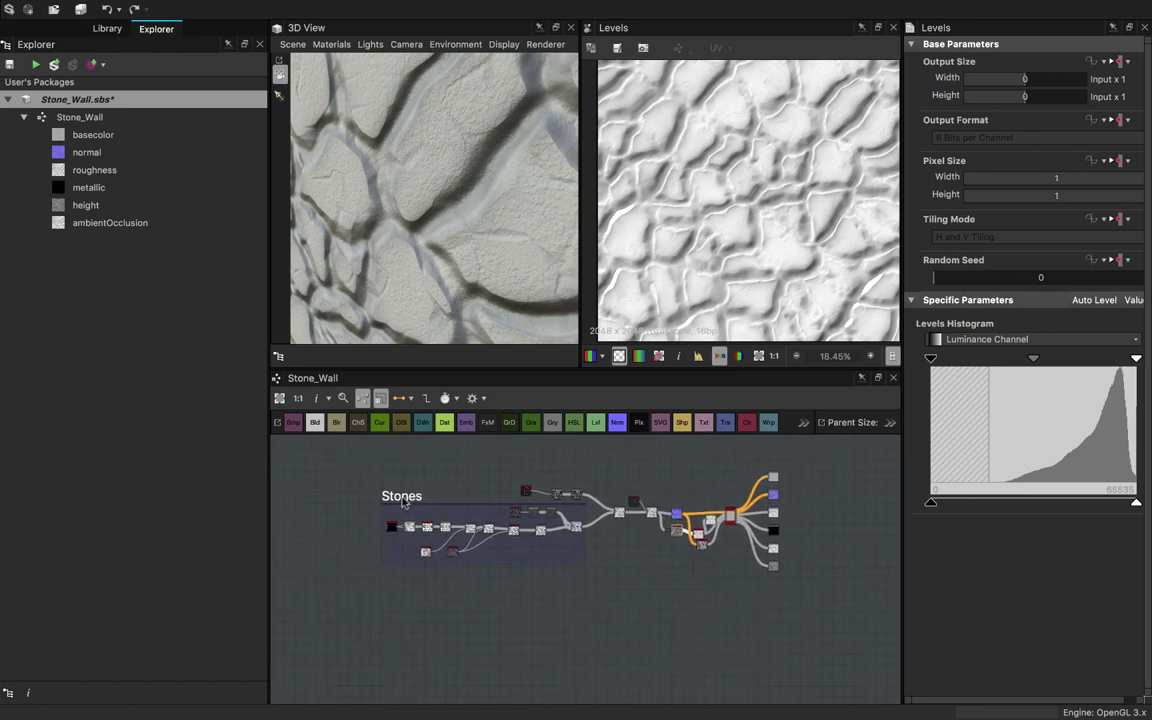
left_click_drag(369, 473, 656, 583)
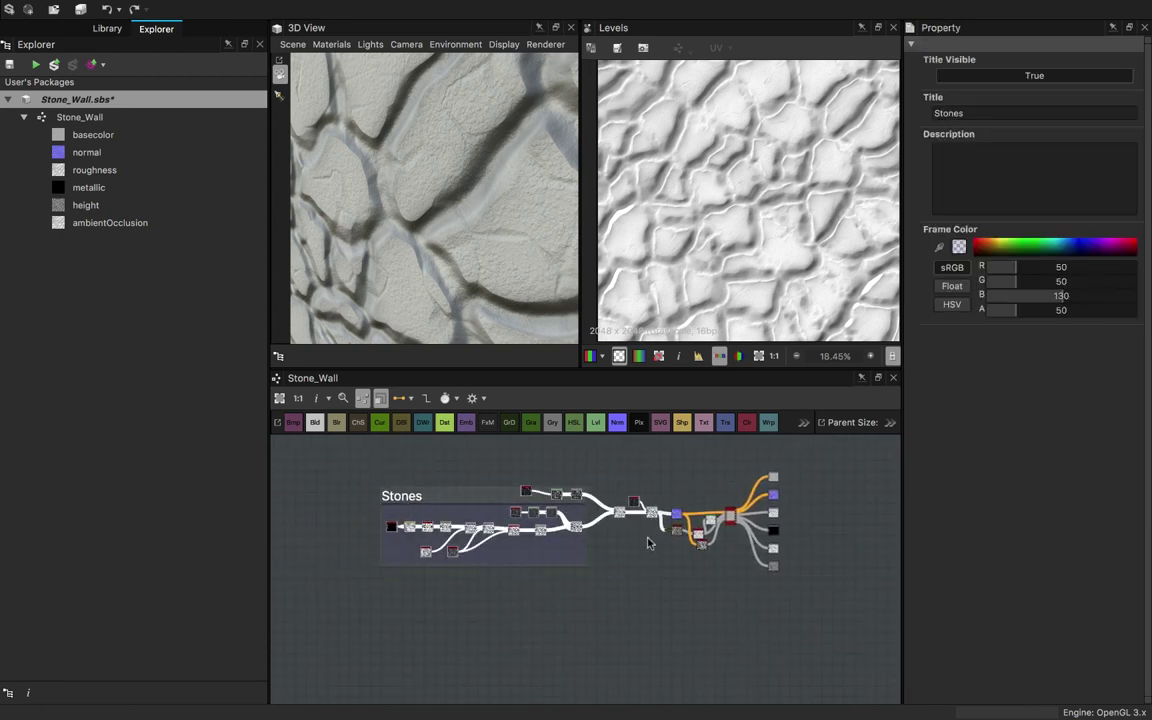
left_click_drag(652, 517, 580, 513)
- Space out the Curvature Smooth, Normal to Height, Ambient Occlusion and Levels nodes before the Base Material
scroll(690, 558, "up", 4)
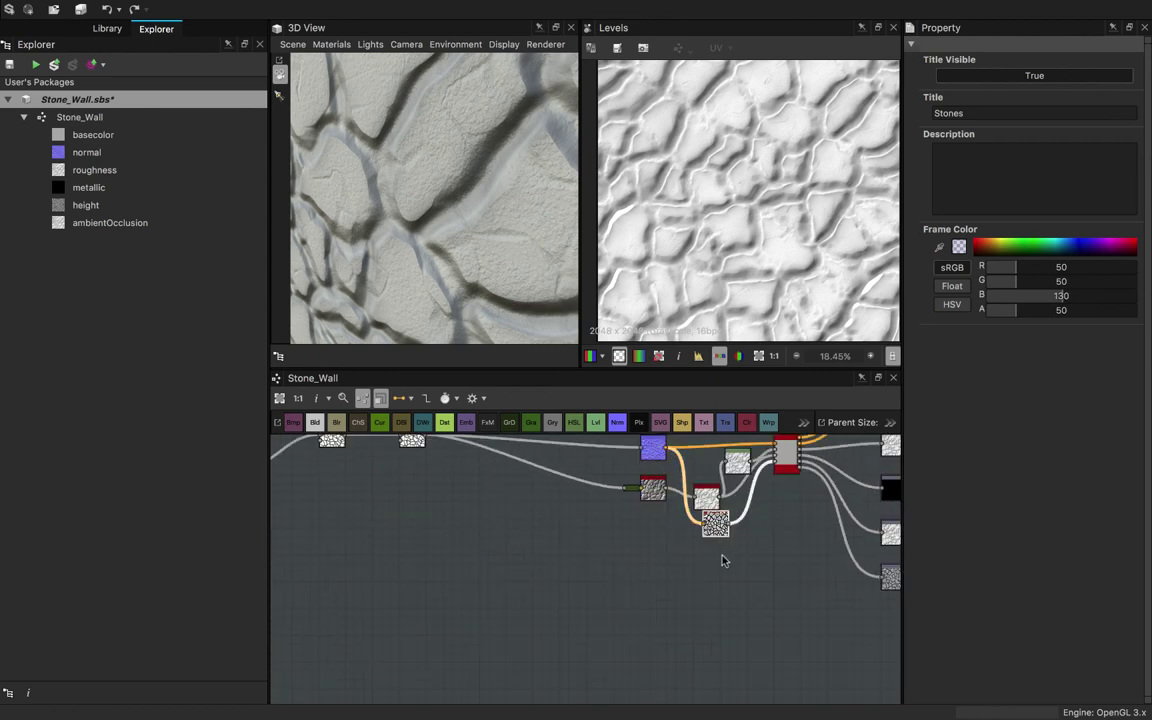
left_click_drag(706, 502, 629, 507)
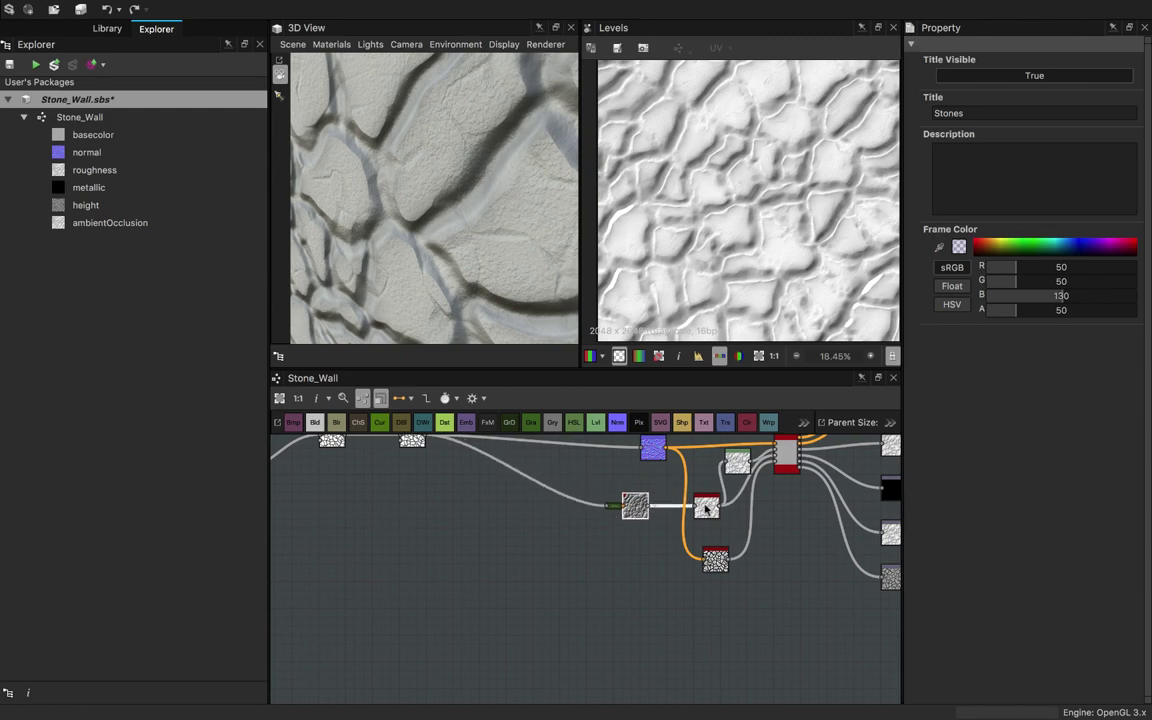
left_click_drag(737, 460, 710, 470)
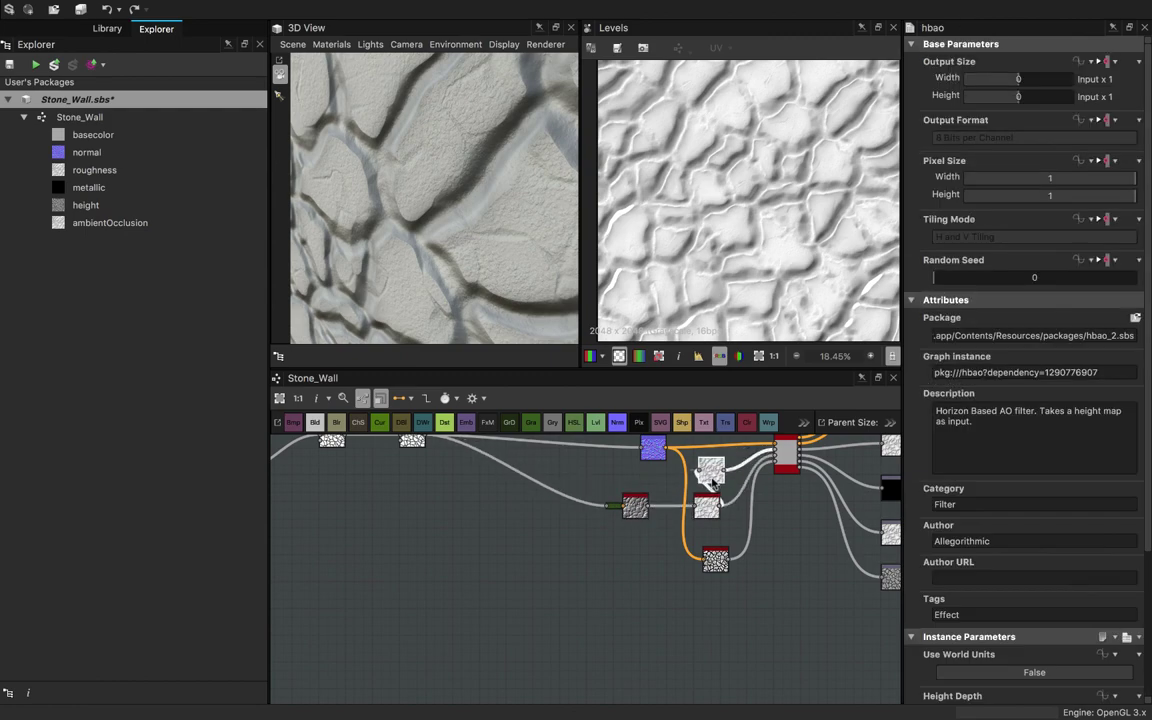
left_click(707, 505)
- Try pushing the Levels node's black input point up close to the white point and check the roughness on the cube
scroll(481, 219, "down", 5)
scroll(481, 239, "up", 6)
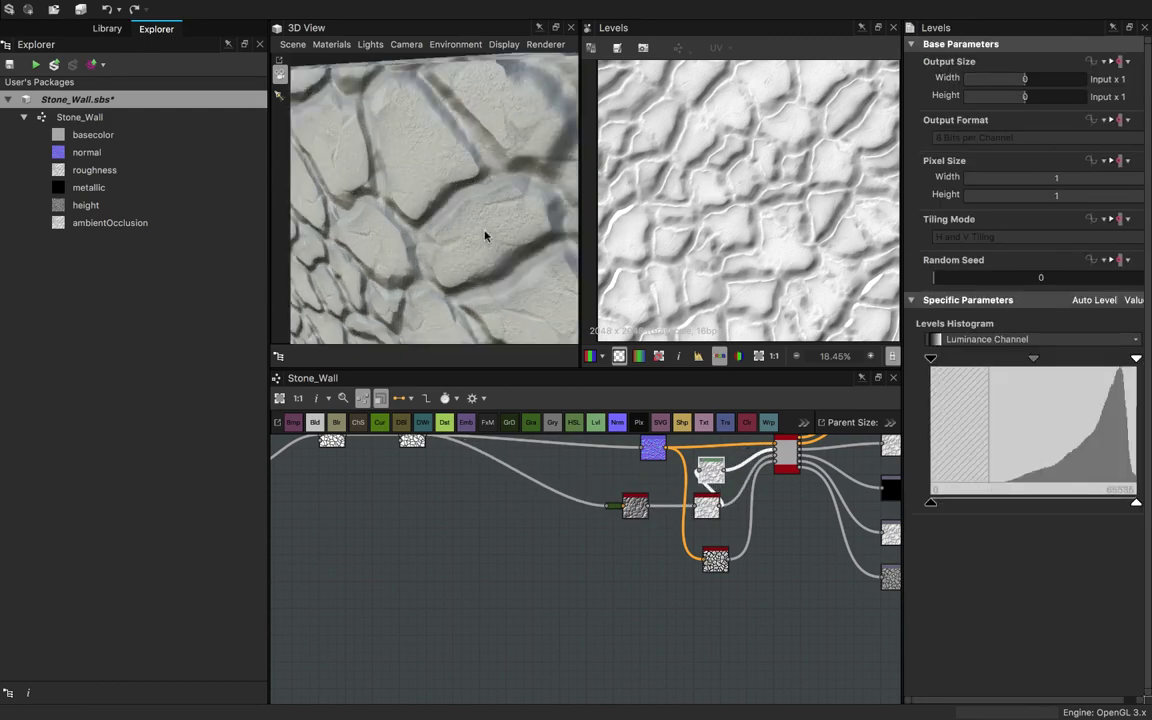
scroll(476, 236, "down", 3)
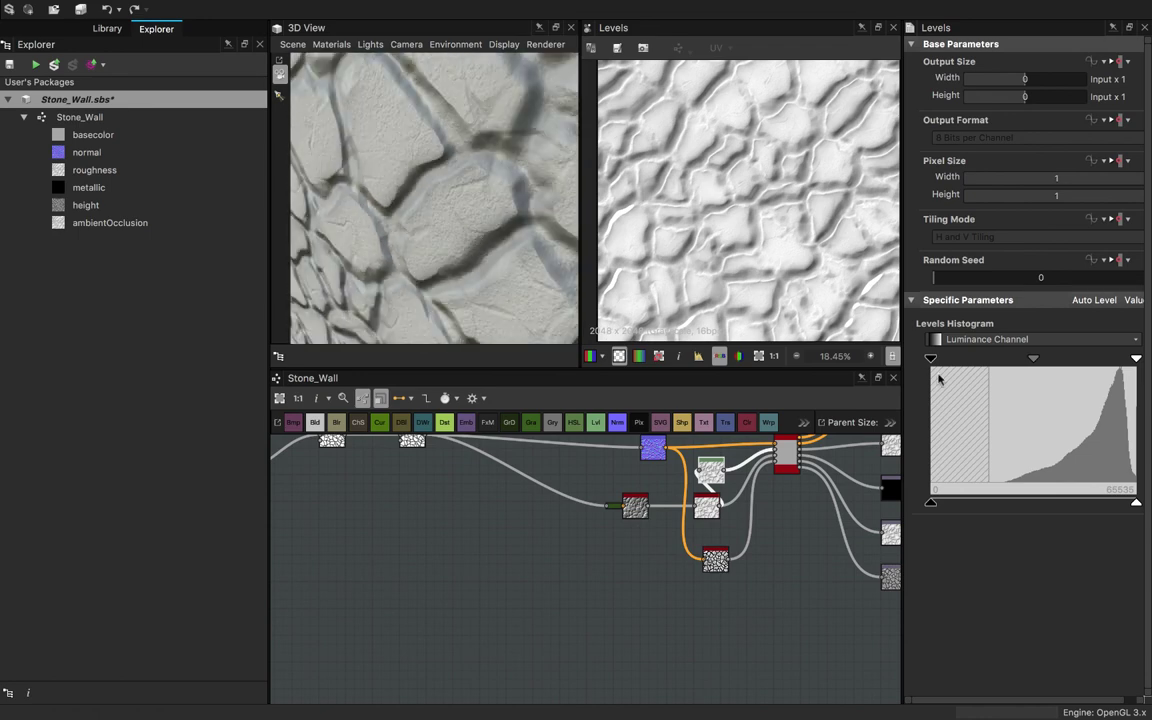
left_click_drag(930, 358, 1119, 362)
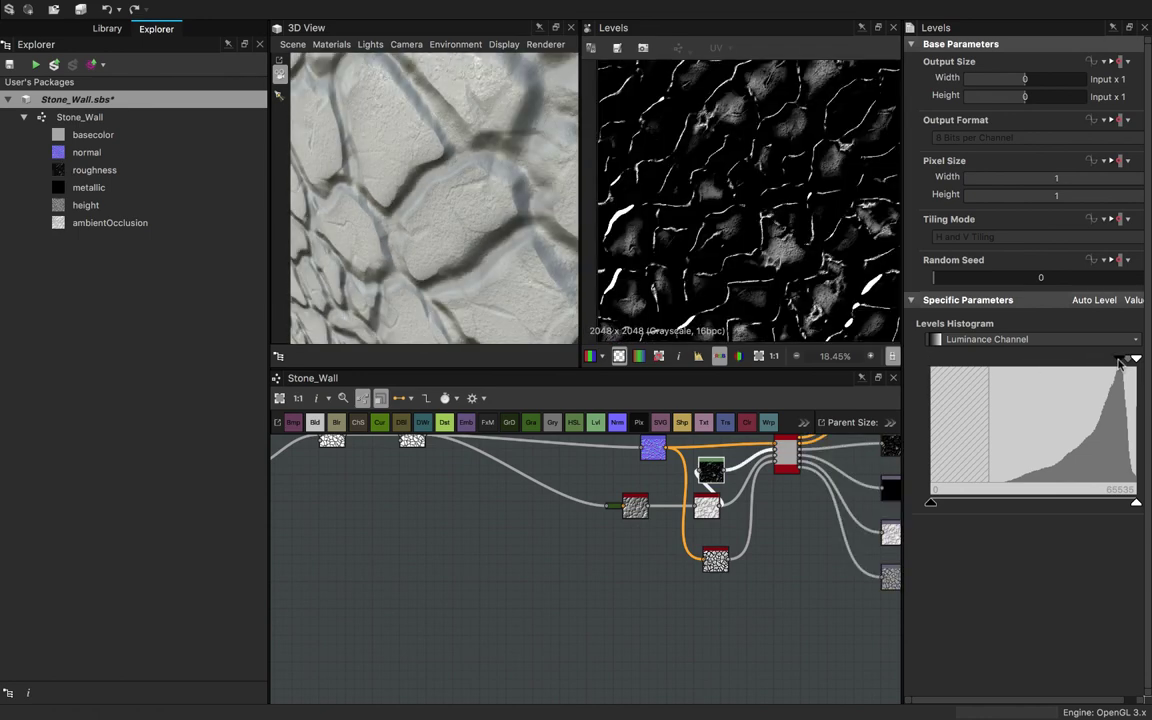
scroll(511, 217, "down", 5)
left_click_drag(448, 232, 544, 217)
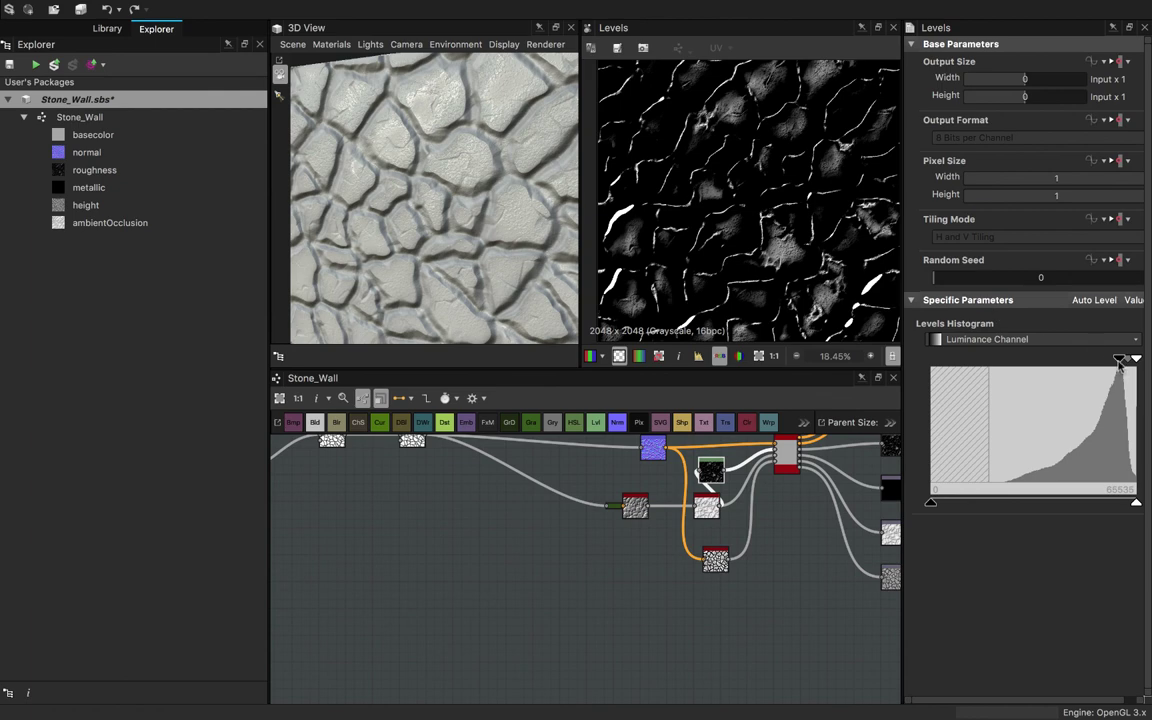
key("ctrl+z")
- Move Curvature Smooth and Ambient Occlusion clear of the Levels node, then invert its output range with the low output slightly below mid-range
mouse_move(499, 222)
left_mouse_down()
mouse_move(544, 240)
mouse_move(518, 236)
left_mouse_up()
left_click_drag(714, 508, 607, 518)
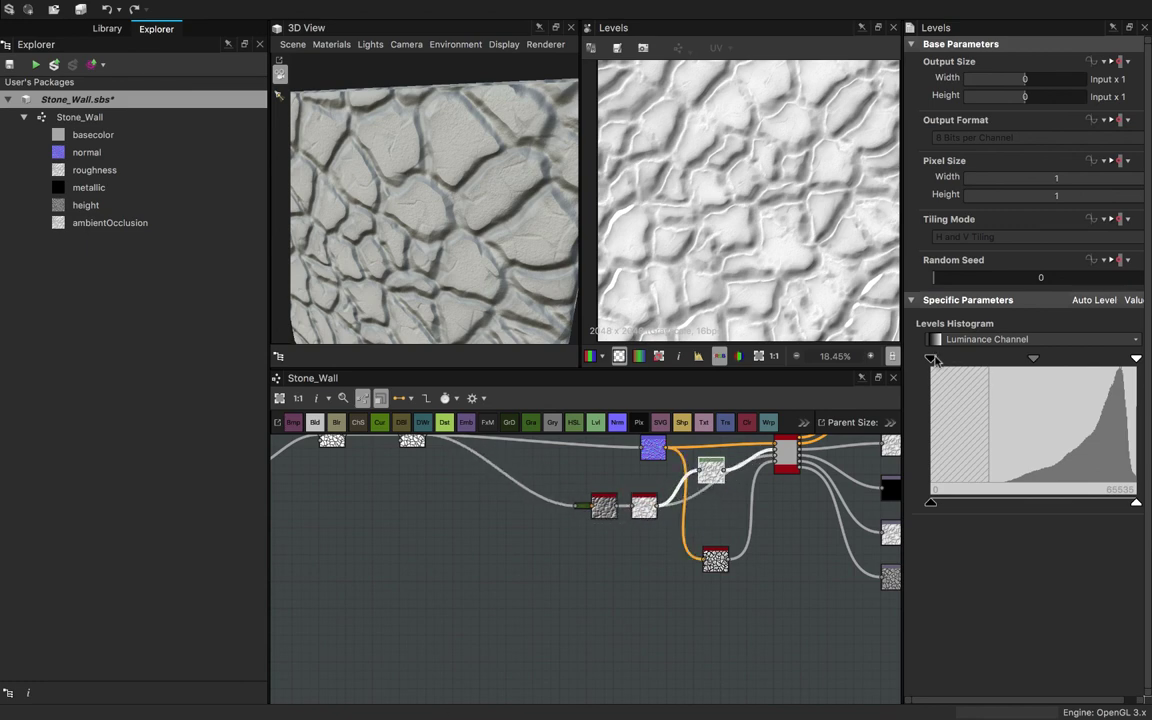
mouse_move(933, 360)
left_mouse_down()
mouse_move(989, 364)
mouse_move(945, 420)
mouse_move(930, 485)
mouse_move(1020, 506)
left_mouse_up()
left_click_drag(1137, 506, 869, 526)
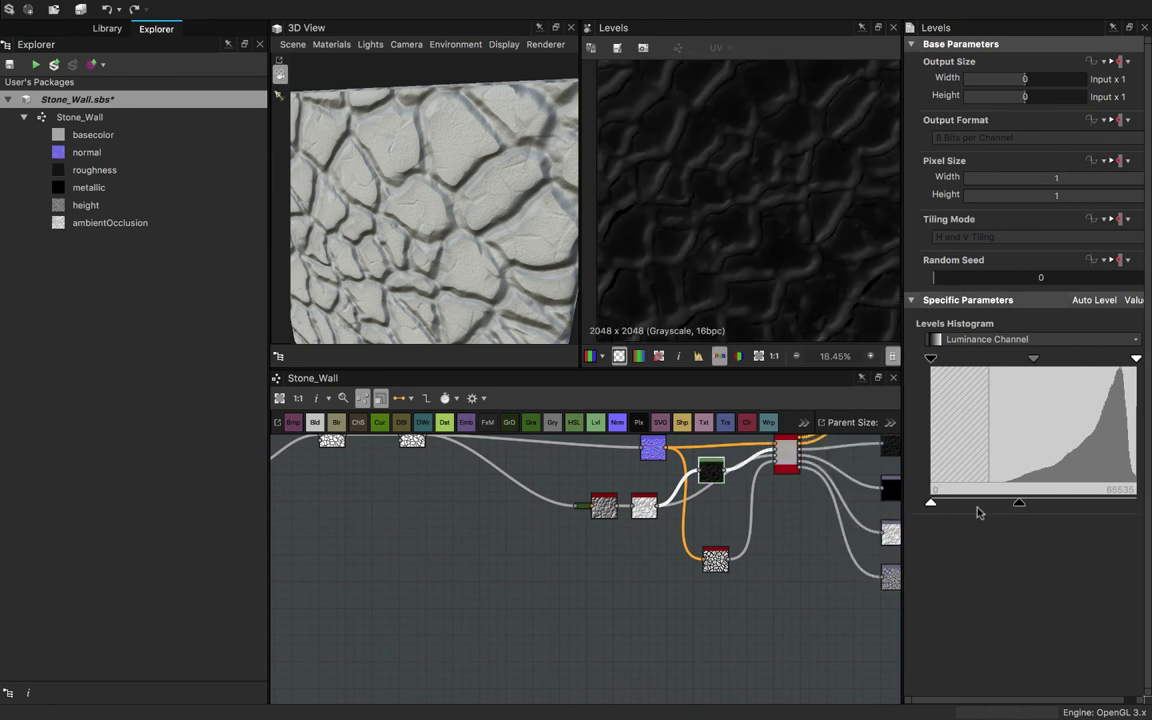
- Raise the Levels node's low output all the way to white and check the roughness on the cube
left_click_drag(1019, 504, 1136, 504)
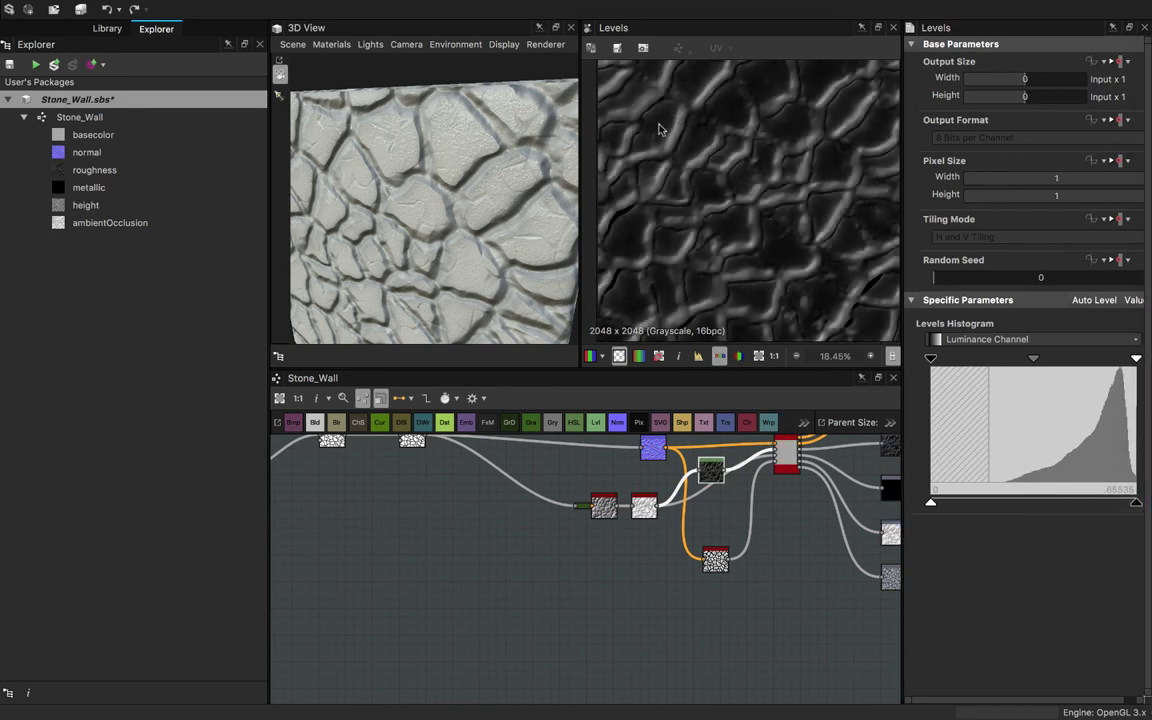
left_click_drag(434, 182, 429, 194)
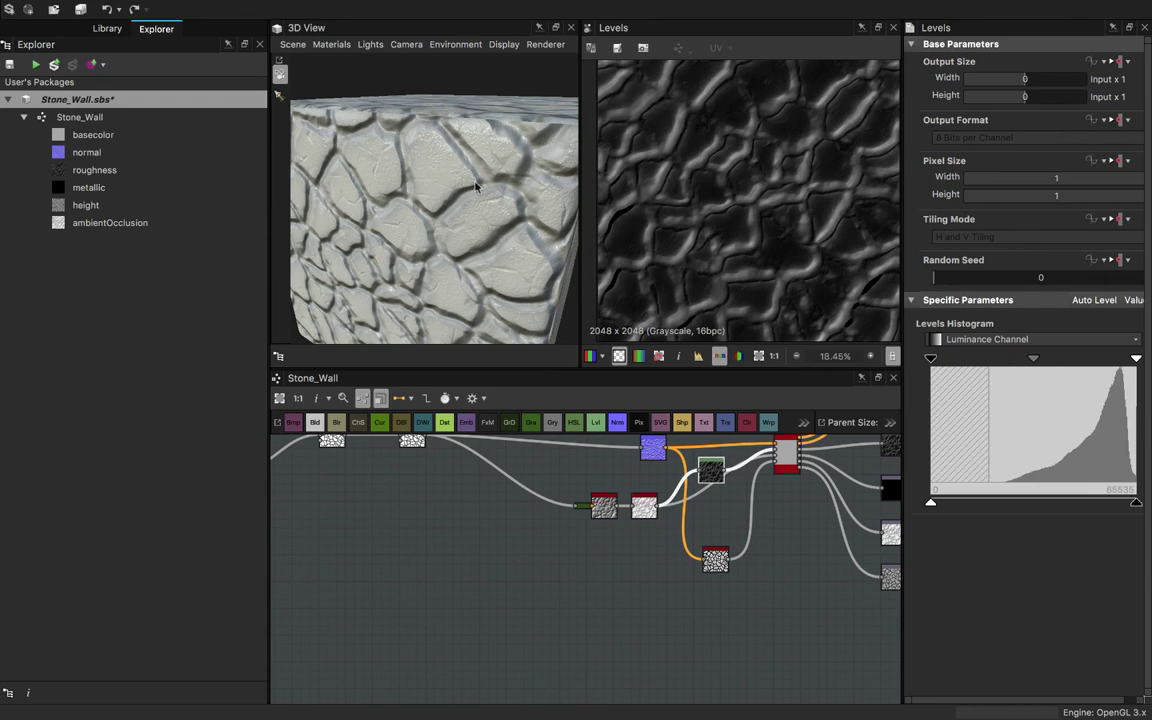
scroll(462, 207, "up", 8)
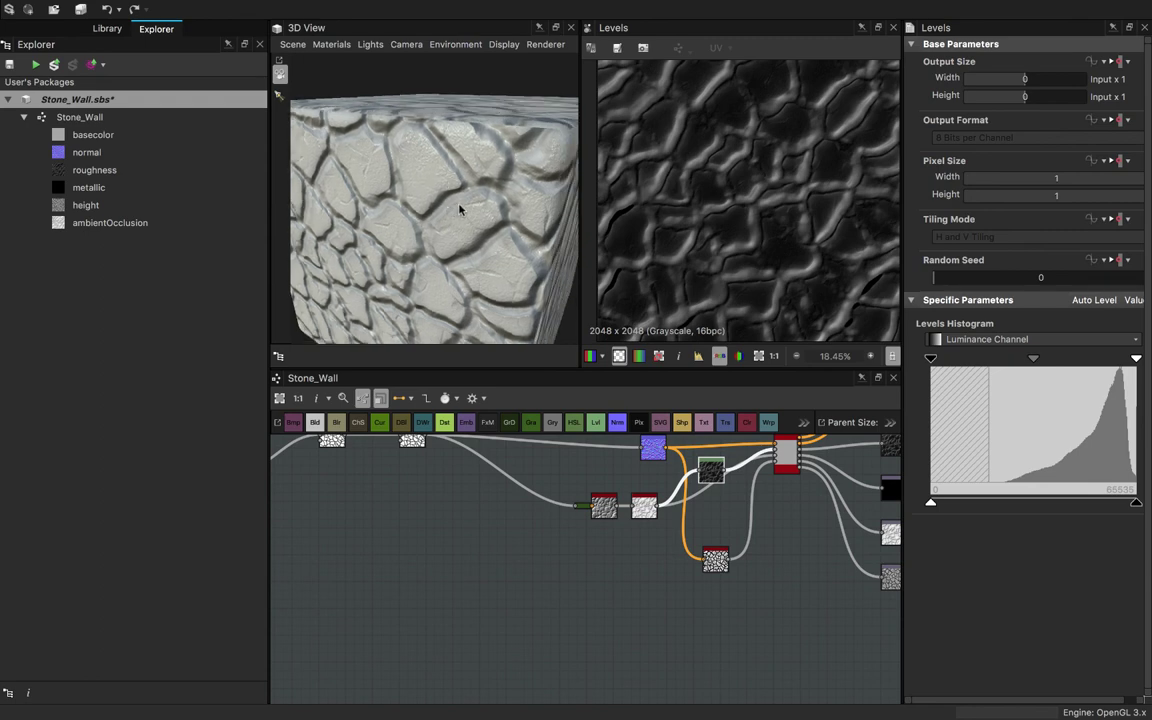
scroll(462, 207, "down", 3)
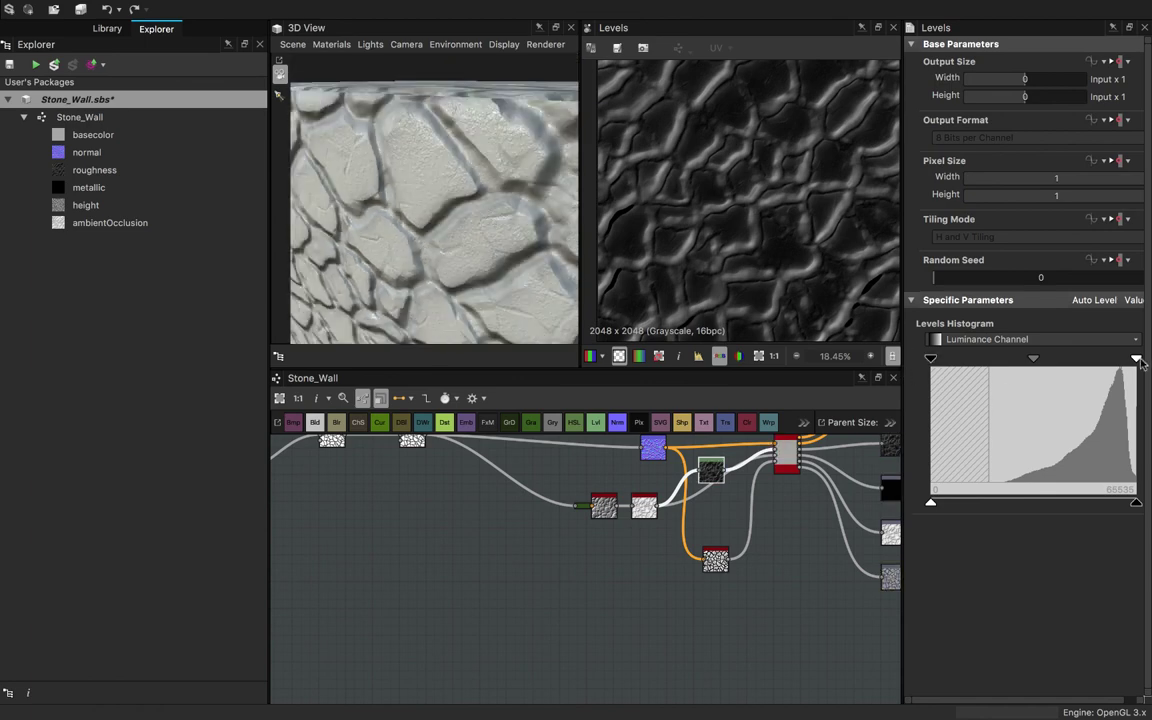
- Move the Levels node's black input point to about a quarter of the range and lift its high output slightly above black
mouse_move(1137, 360)
left_mouse_down()
mouse_move(1012, 368)
mouse_move(1150, 360)
left_mouse_up()
left_click_drag(932, 360, 979, 372)
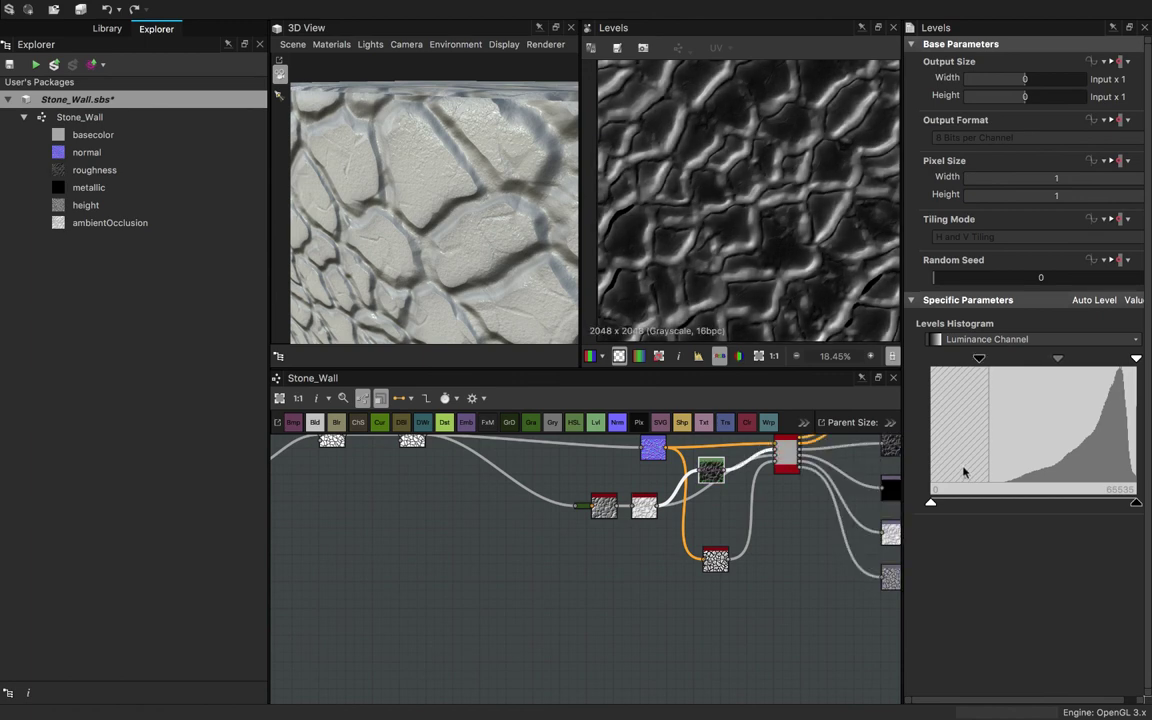
left_click_drag(932, 505, 960, 506)
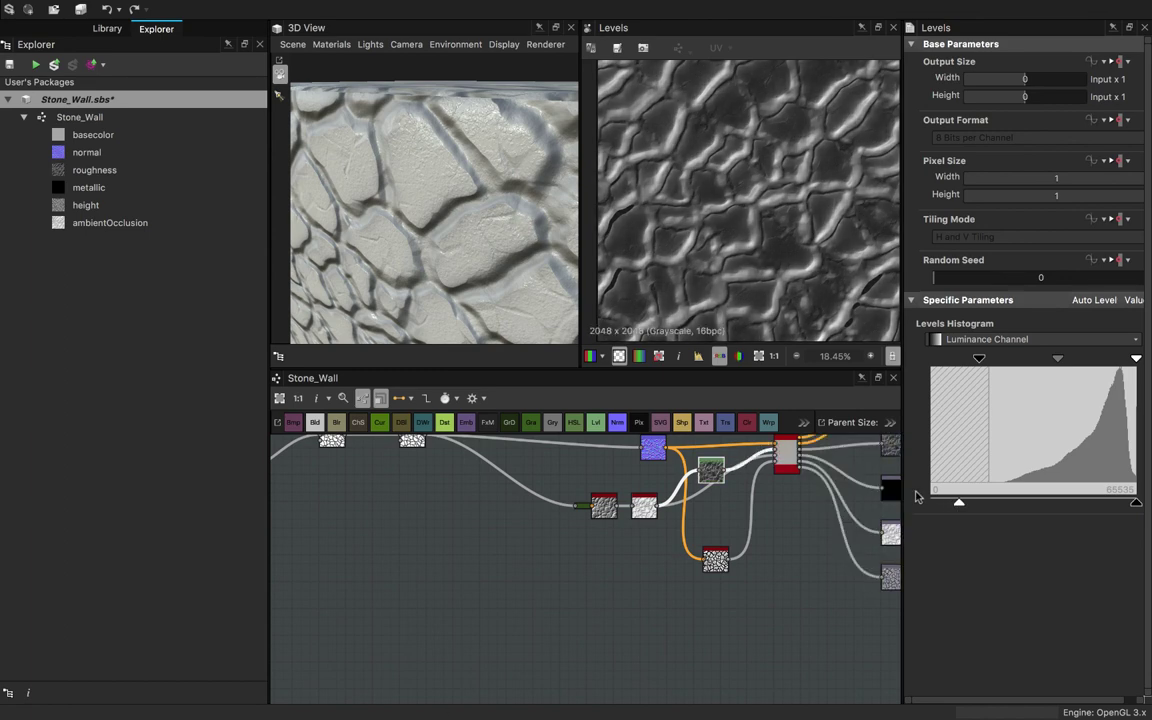
- Test a lower low output on the Levels node, restore it to white, and raise the high output to about a quarter of the range
left_click_drag(515, 312, 539, 235)
left_click_drag(1125, 506, 1086, 509)
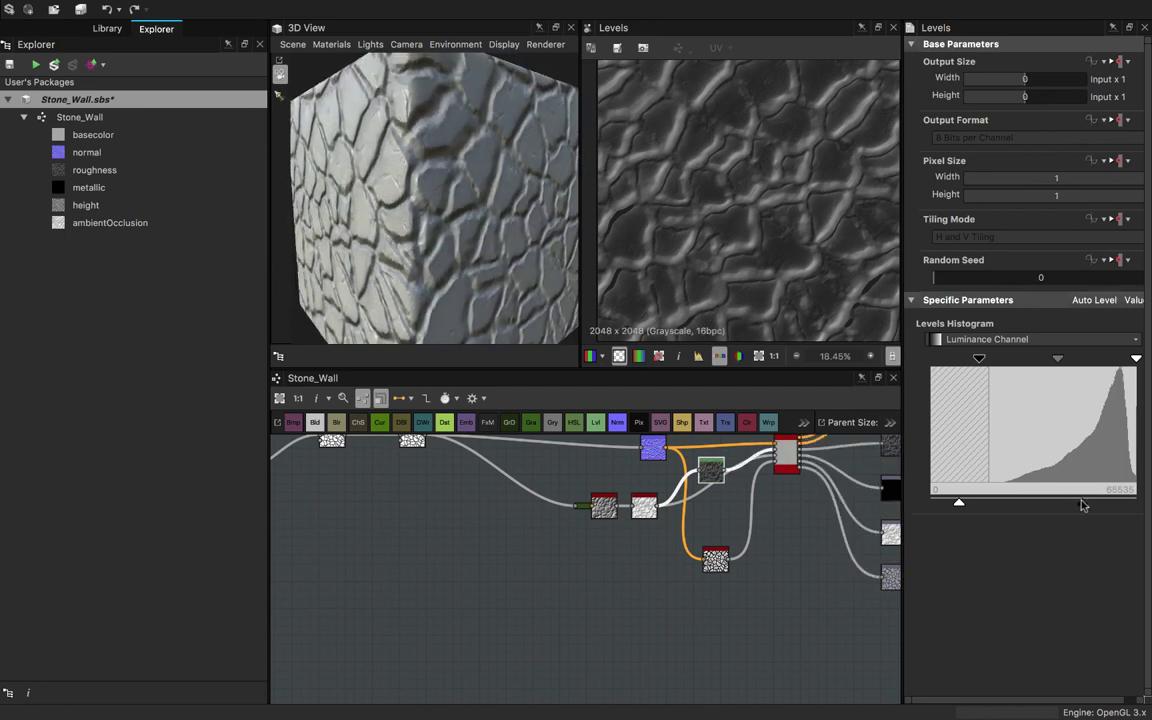
left_click_drag(1082, 503, 1151, 512)
left_click_drag(958, 507, 985, 507)
scroll(480, 220, "down", 3)
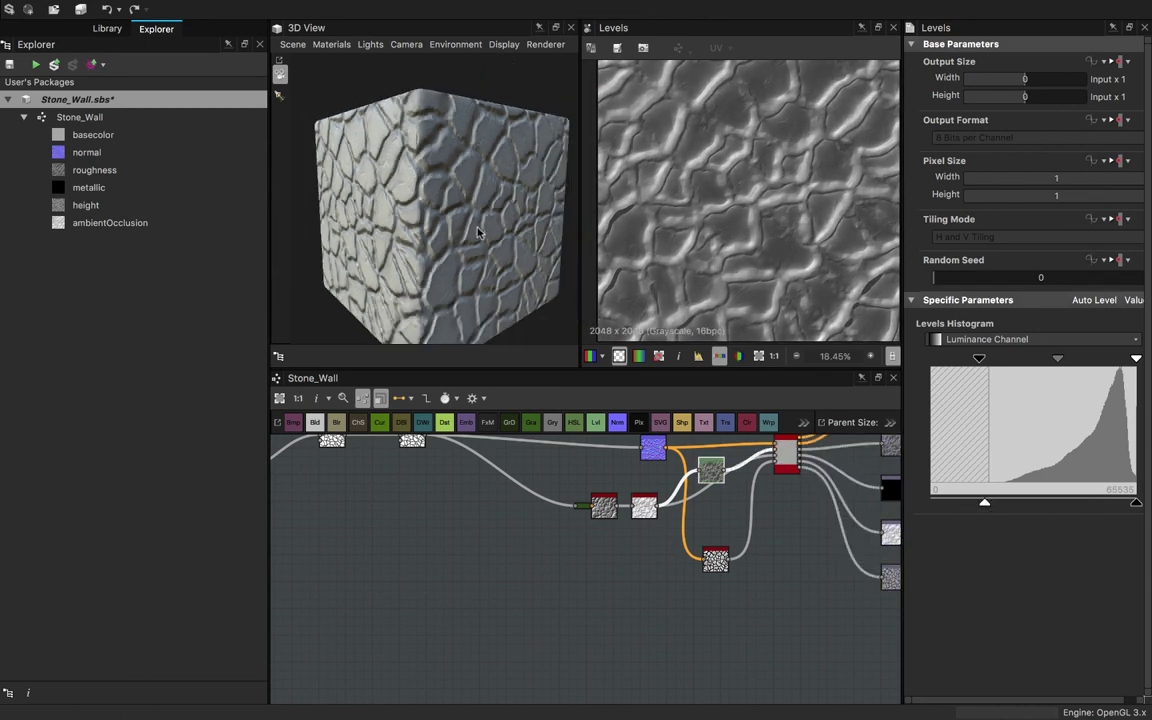
- Examine the roughness and highlights on the stone cube from several angles and distances
left_click_drag(480, 220, 568, 222)
scroll(839, 477, "down", 1)
middle_click_drag(839, 480, 671, 481)
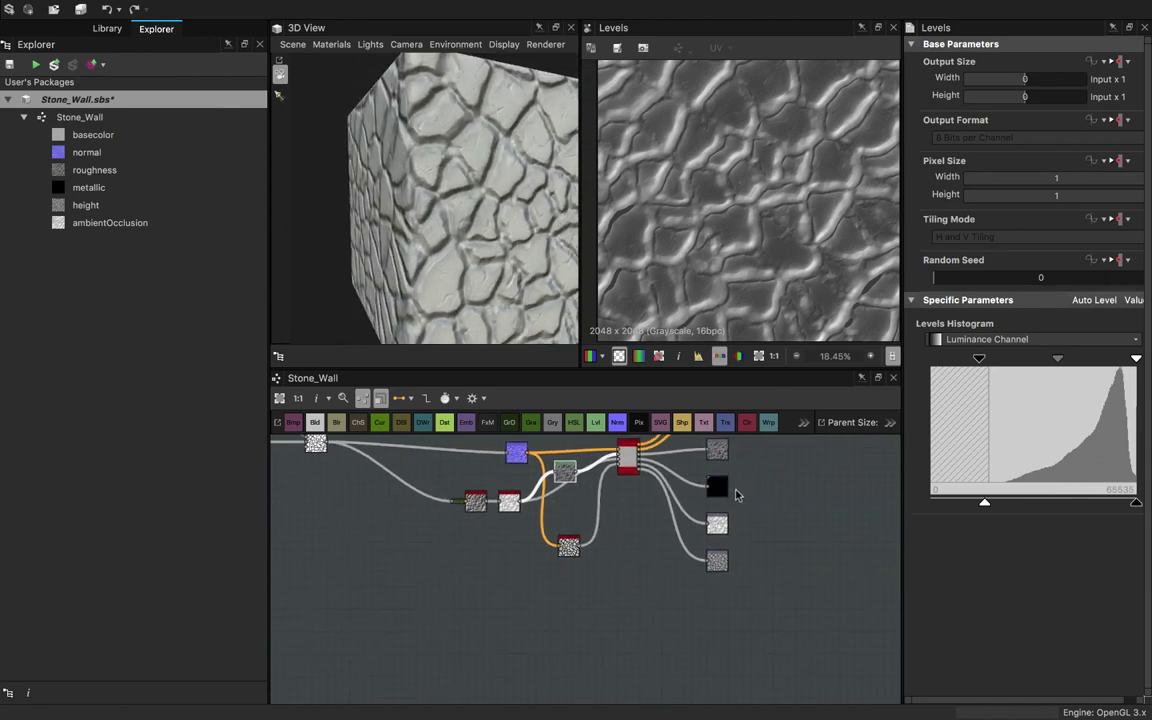
left_click_drag(390, 170, 442, 231)
scroll(392, 200, "down", 3)
scroll(411, 207, "up", 3)
scroll(445, 236, "down", 3)
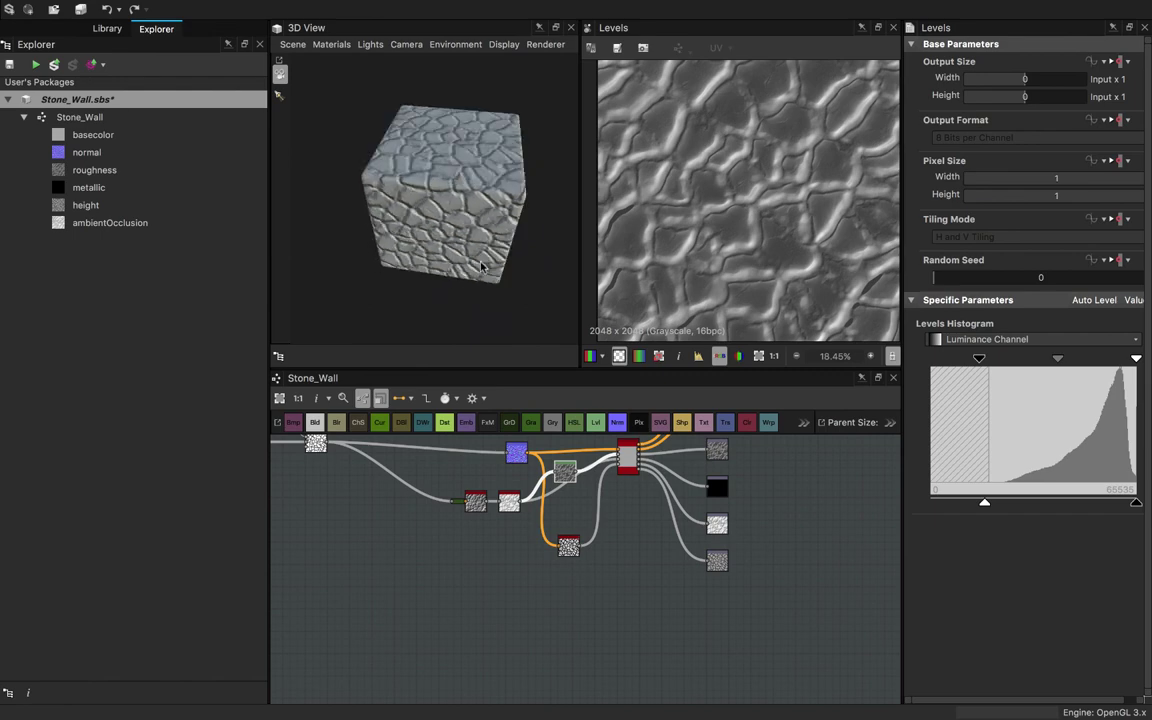
left_click_drag(481, 267, 457, 164)
scroll(452, 166, "up", 5)
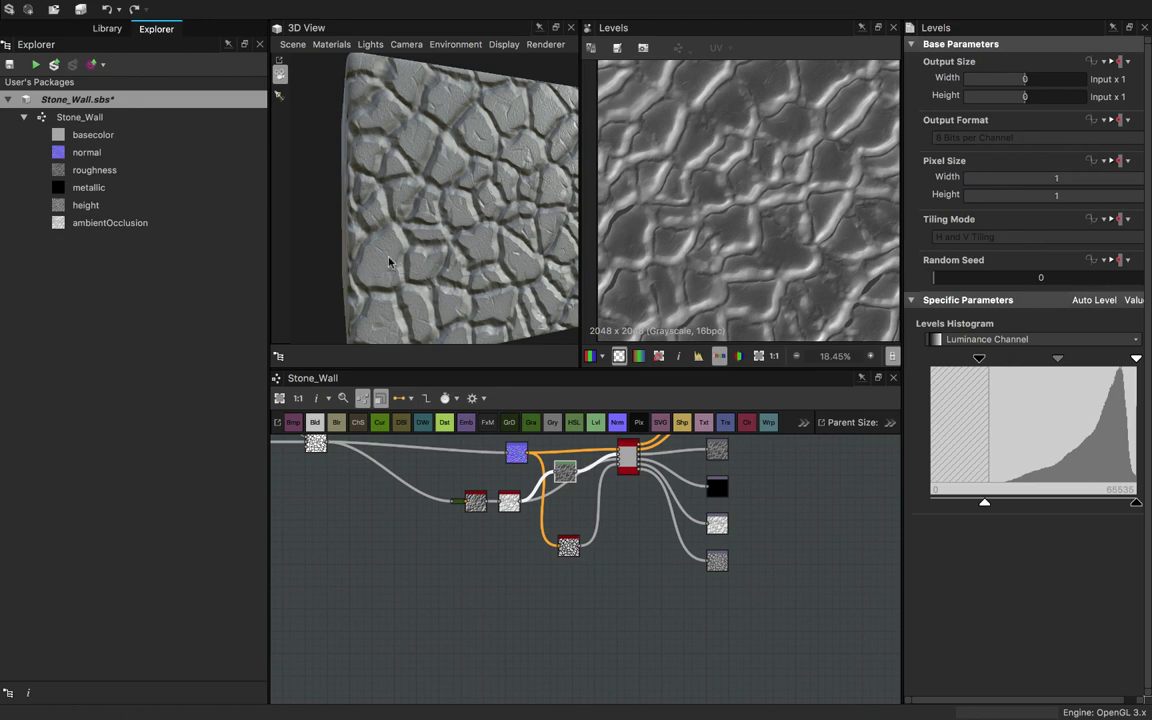
left_click_drag(389, 262, 420, 222)
scroll(419, 220, "down", 10)
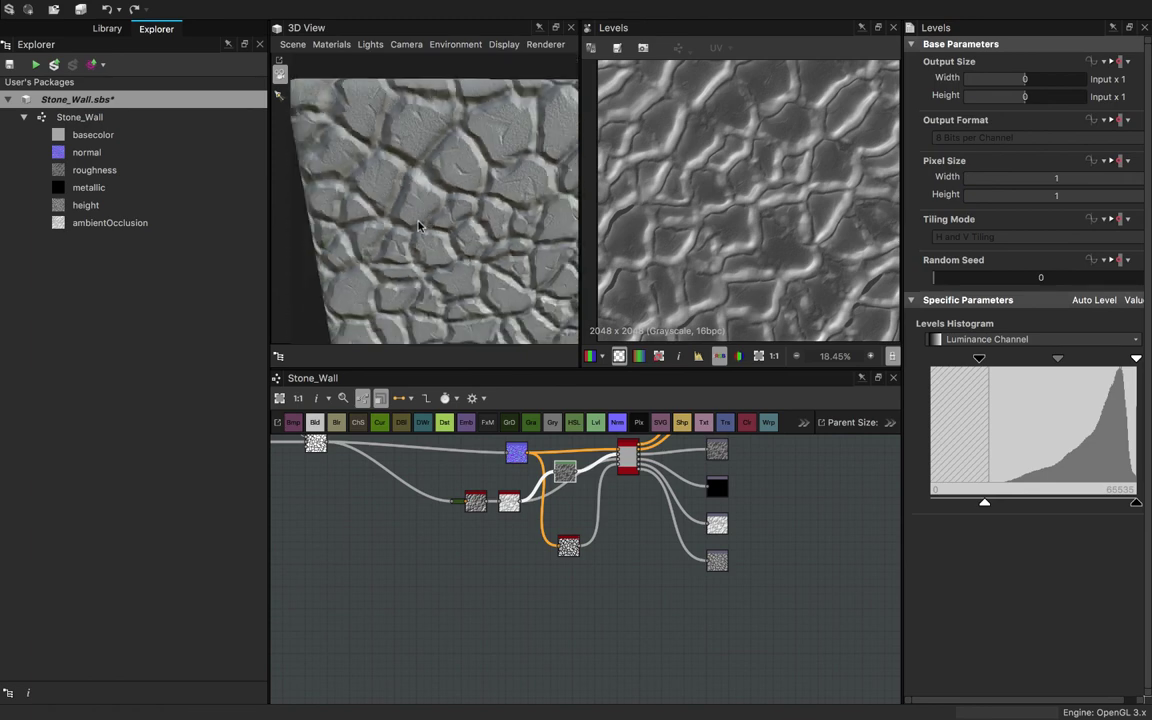
scroll(581, 483, "down", 4)
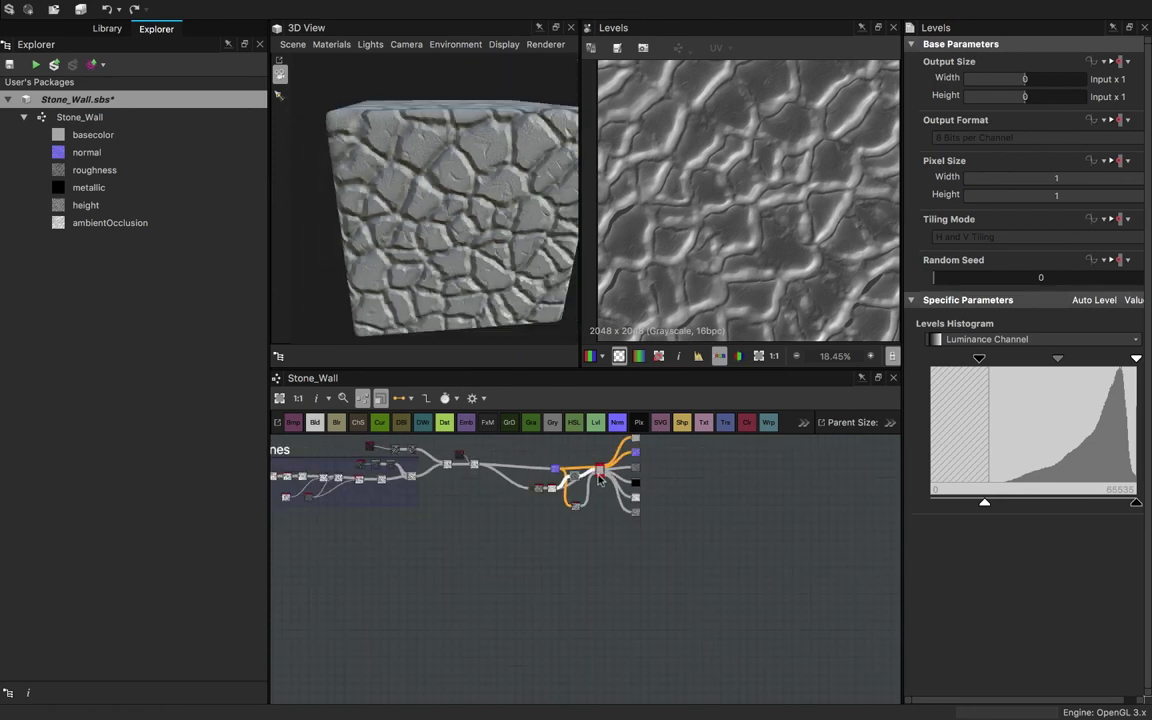
- Set the Base Material's user-defined Base Color map to True and check the cube
left_click(599, 475)
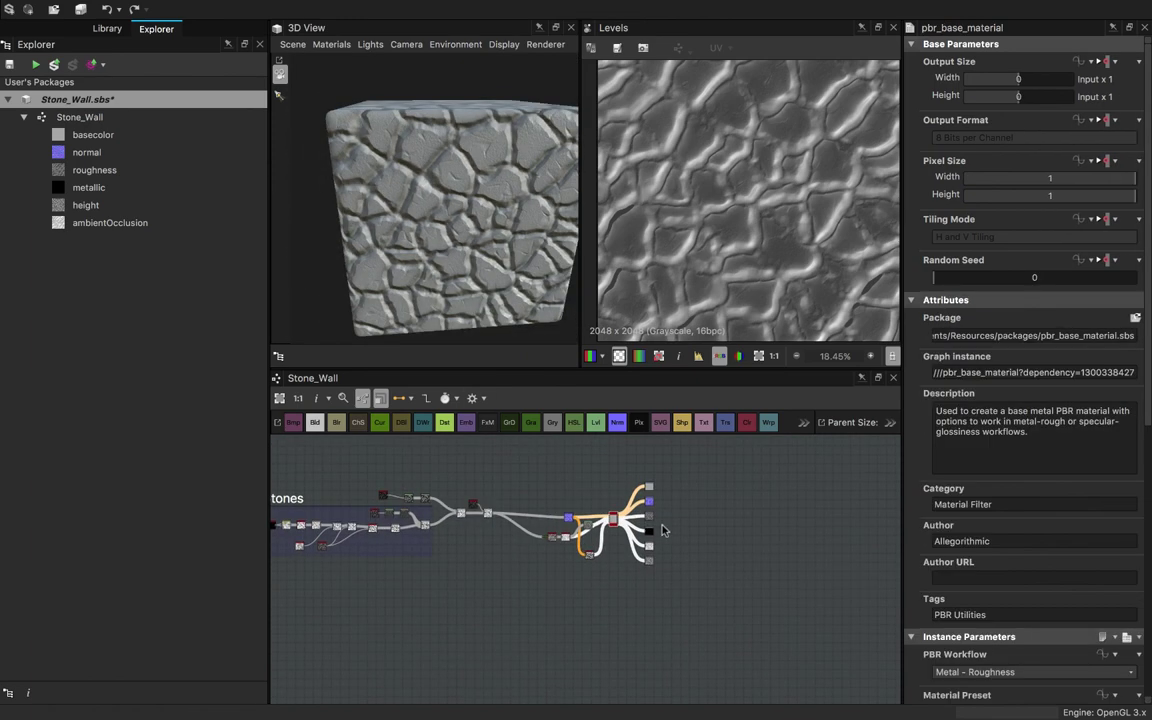
scroll(630, 470, "up", 3)
middle_click_drag(535, 545, 556, 570)
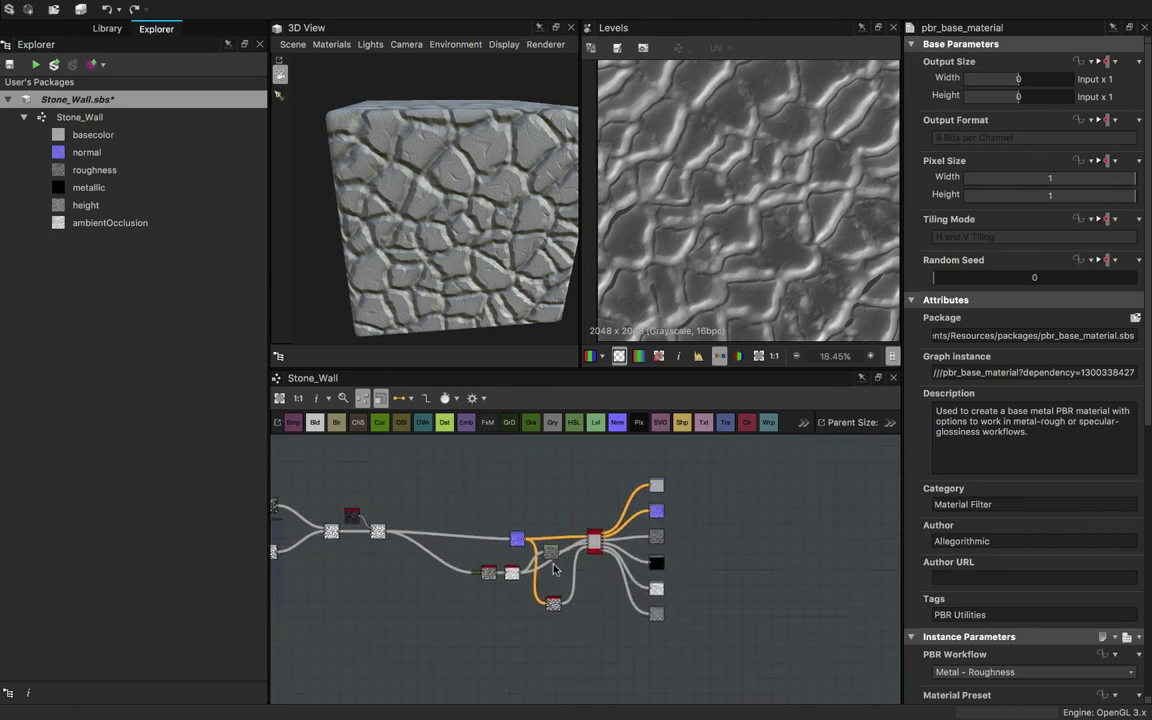
left_click(594, 542)
scroll(1020, 546, "down", 10)
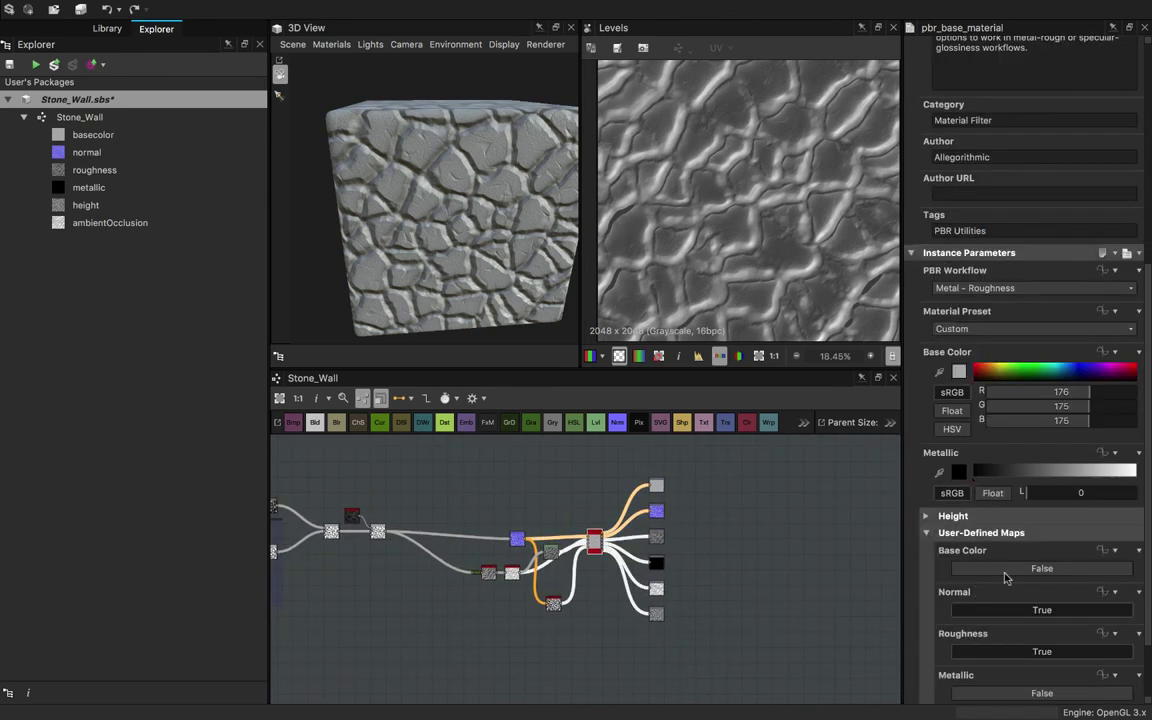
left_click(1025, 481)
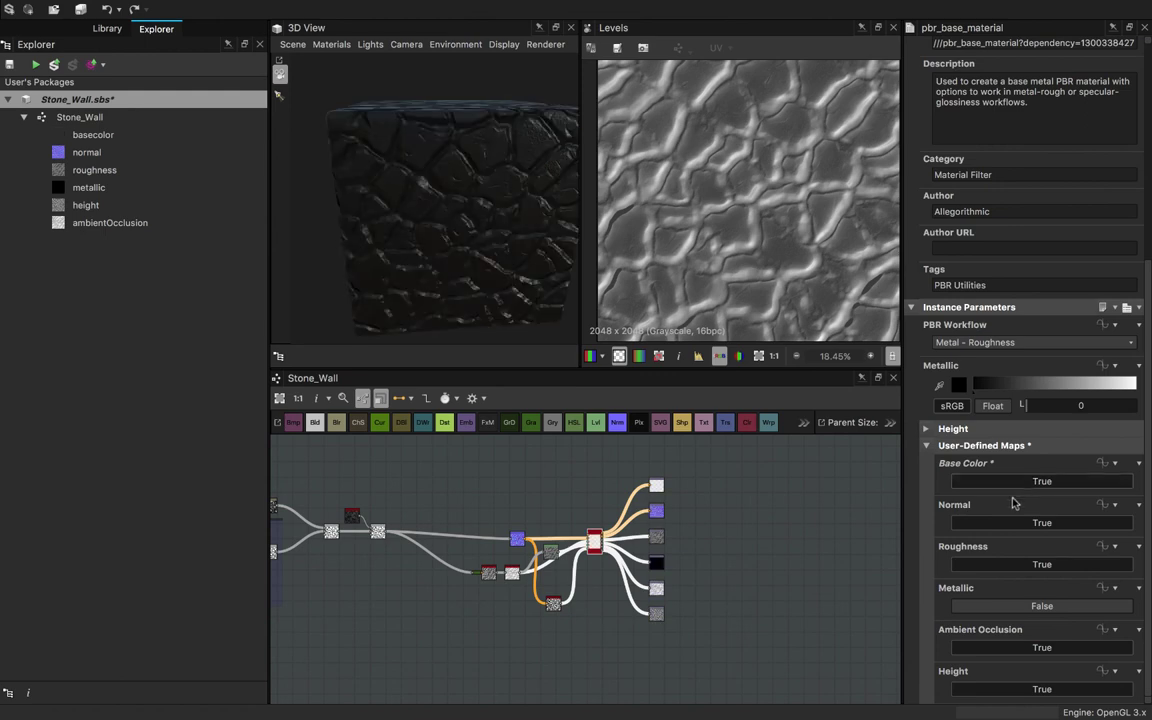
left_click_drag(372, 132, 460, 190)
- Move the Normal, Normal to Height, Ambient Occlusion, Levels and Curvature Smooth nodes farther upstream, away from the Base Material
middle_click_drag(569, 552, 624, 533)
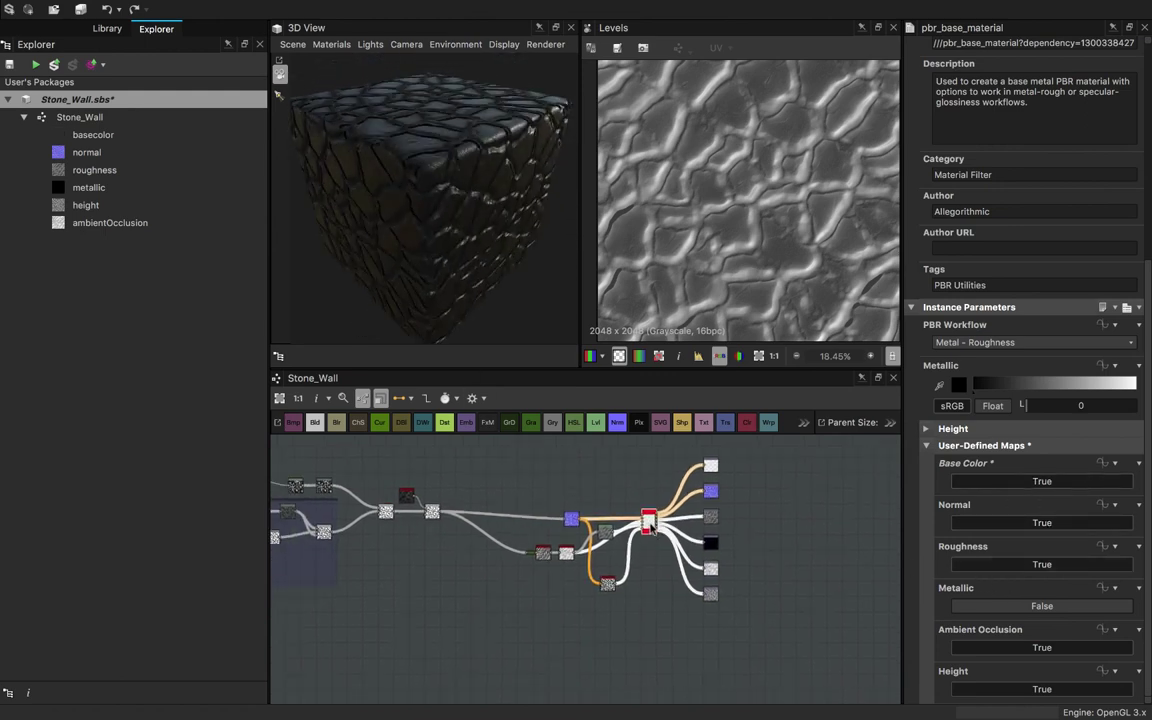
scroll(615, 610, "down", 2)
left_click_drag(615, 610, 584, 560)
left_click(640, 597)
scroll(595, 550, "up", 2)
scroll(594, 549, "up", 2)
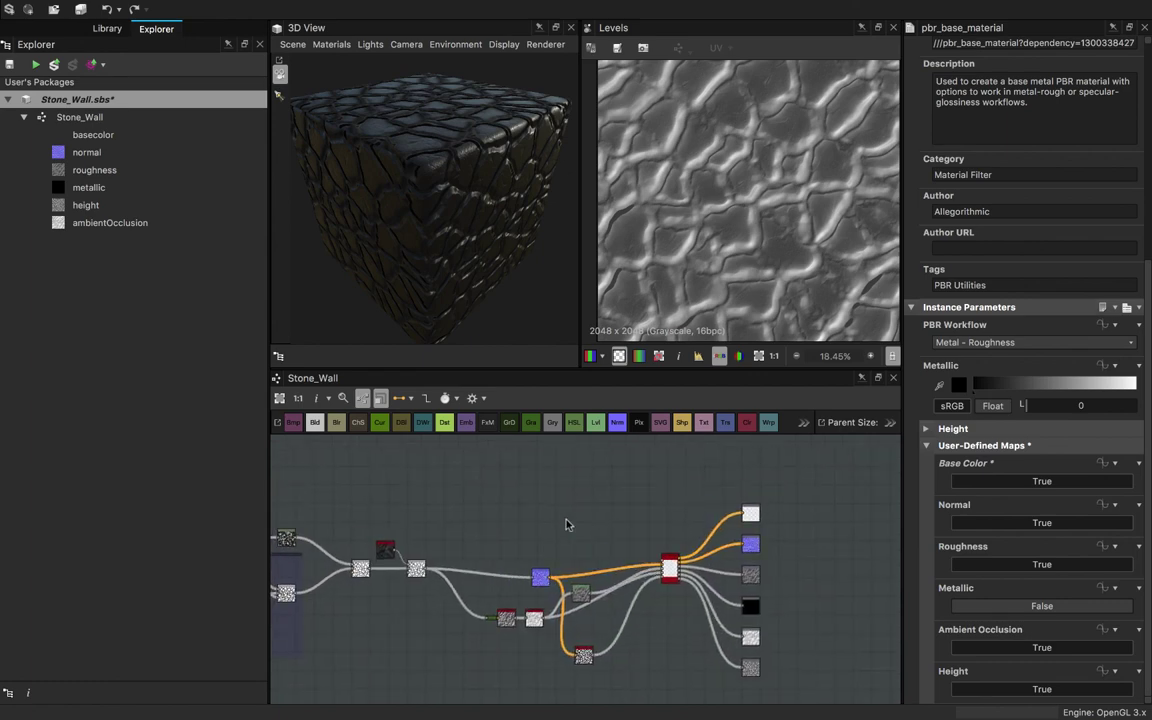
- Add a Gradient Map node above the Normal node and feed it from the same stone height node that drives the Normal
key("space")
type("gra")
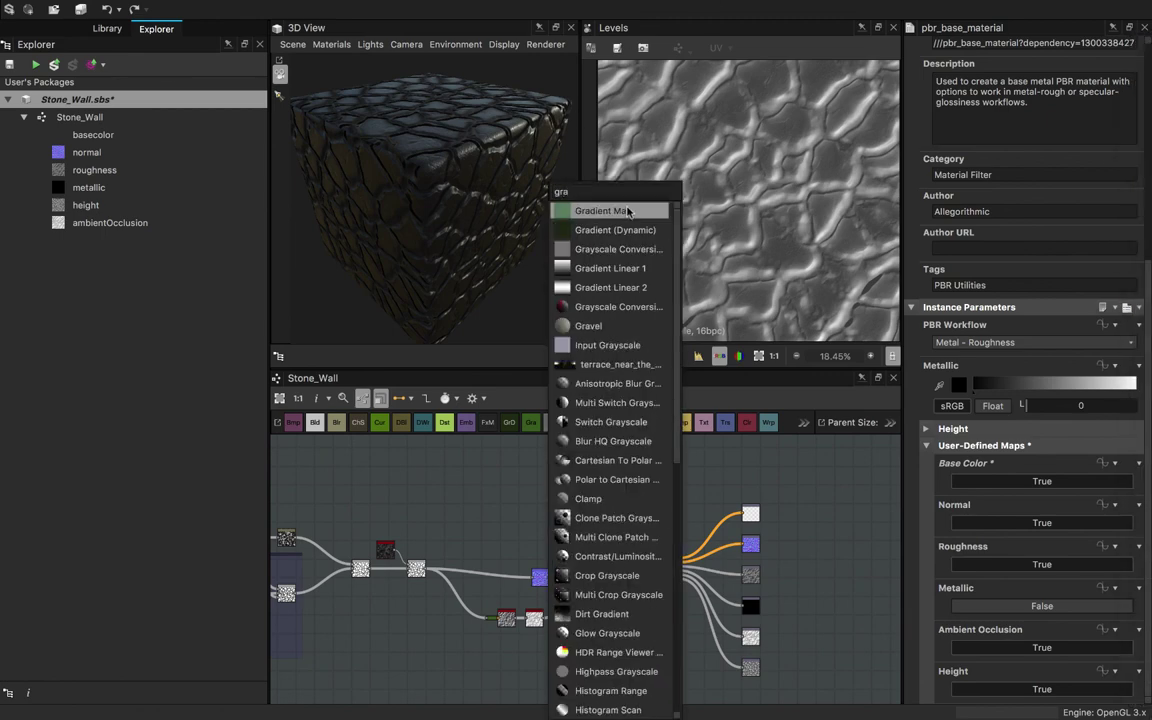
left_click(627, 211)
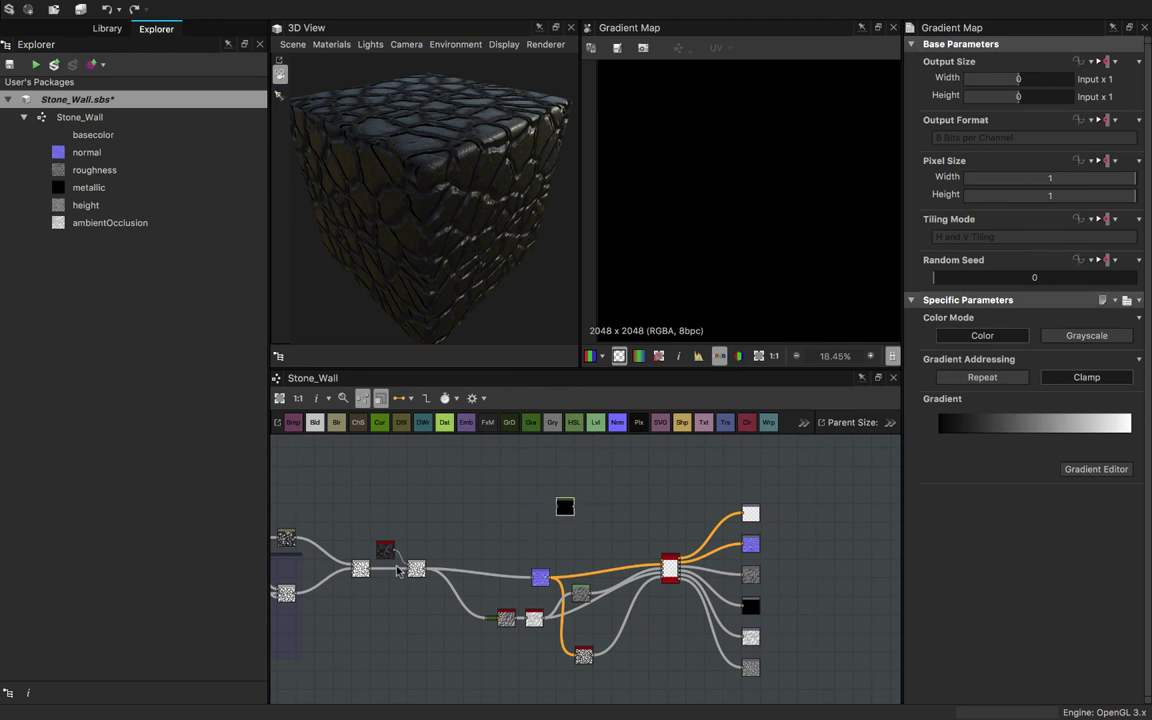
scroll(398, 570, "up", 3)
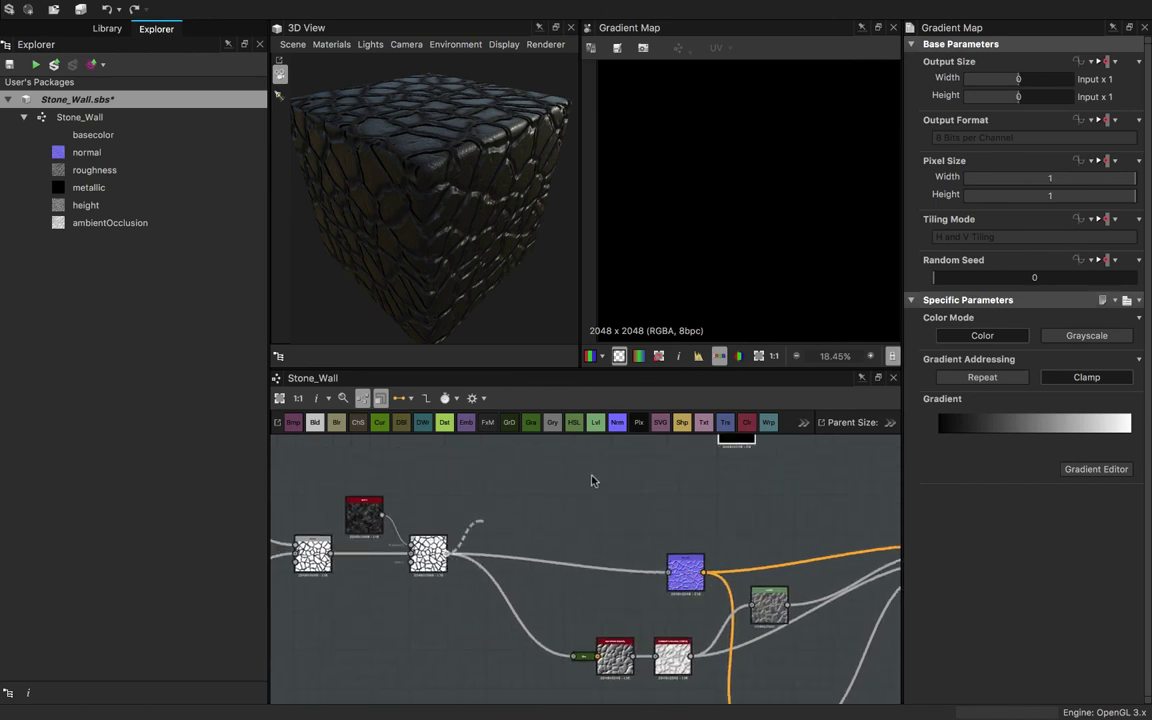
scroll(600, 500, "down", 3)
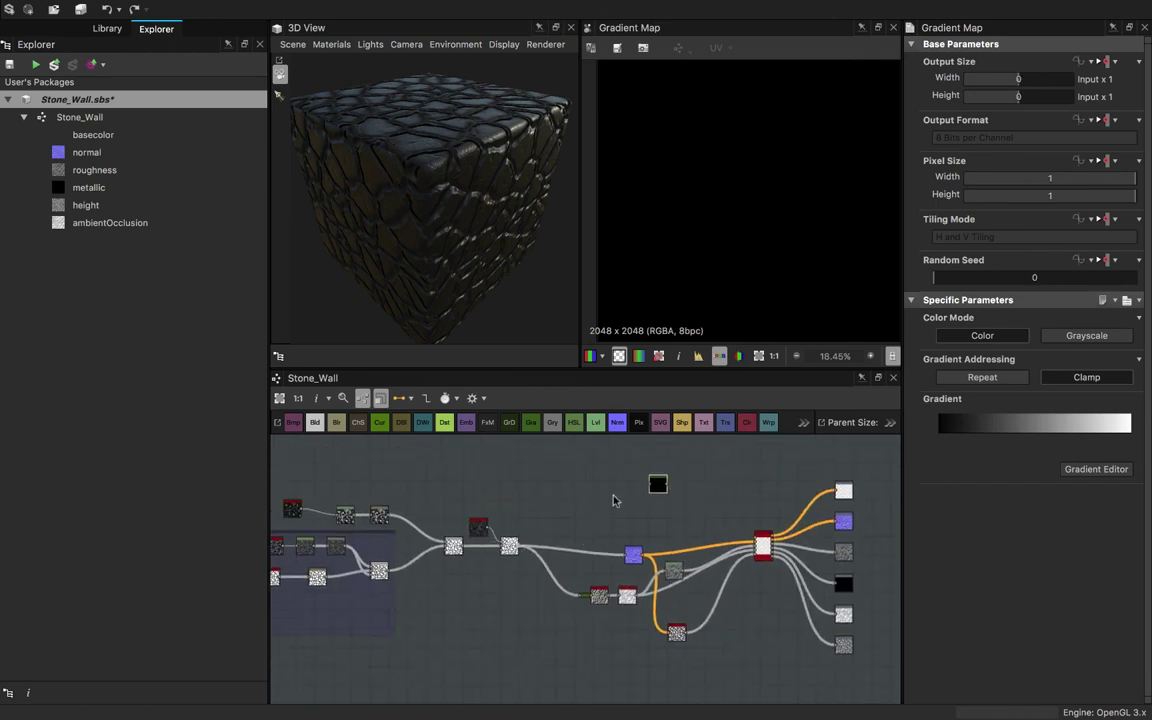
left_click_drag(657, 485, 657, 486)
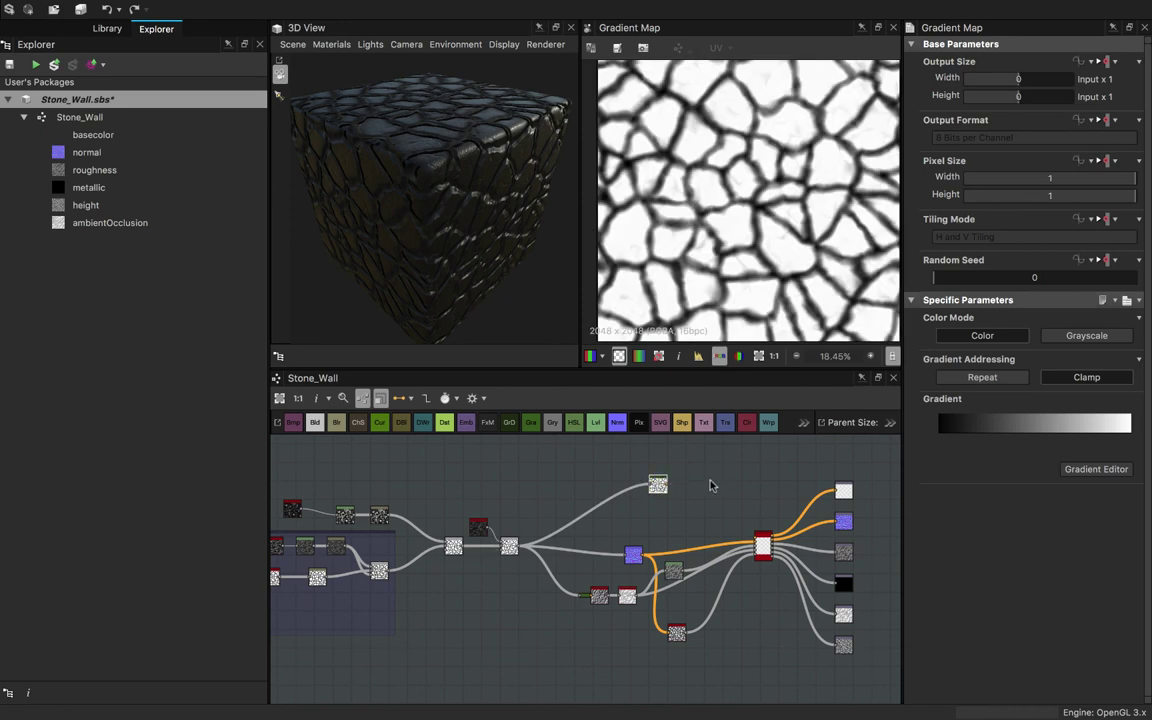
middle_click_drag(698, 482, 647, 504)
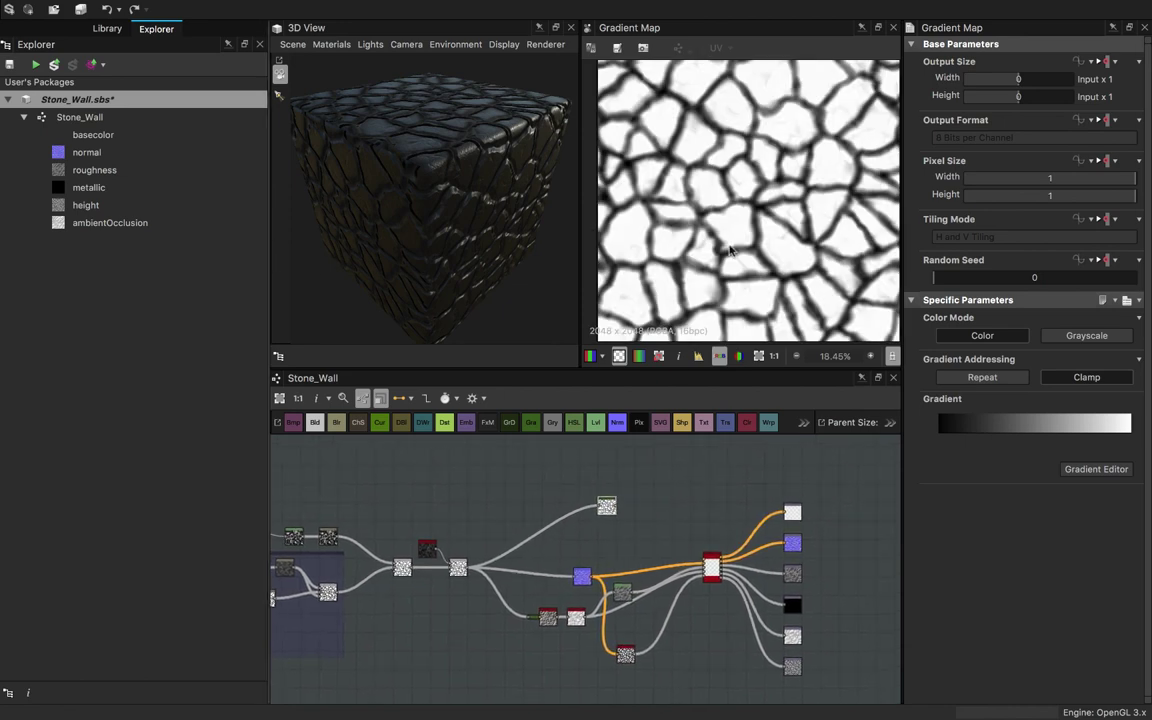
mouse_move(1145, 284)
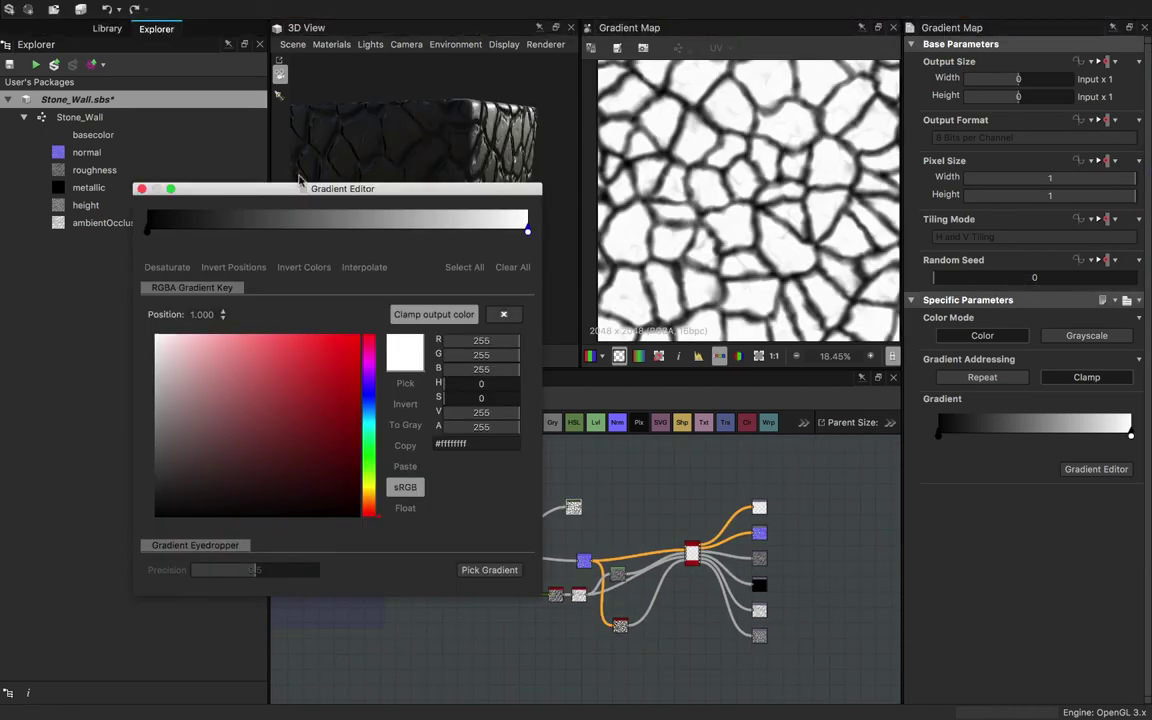
left_click_drag(402, 189, 794, 188)
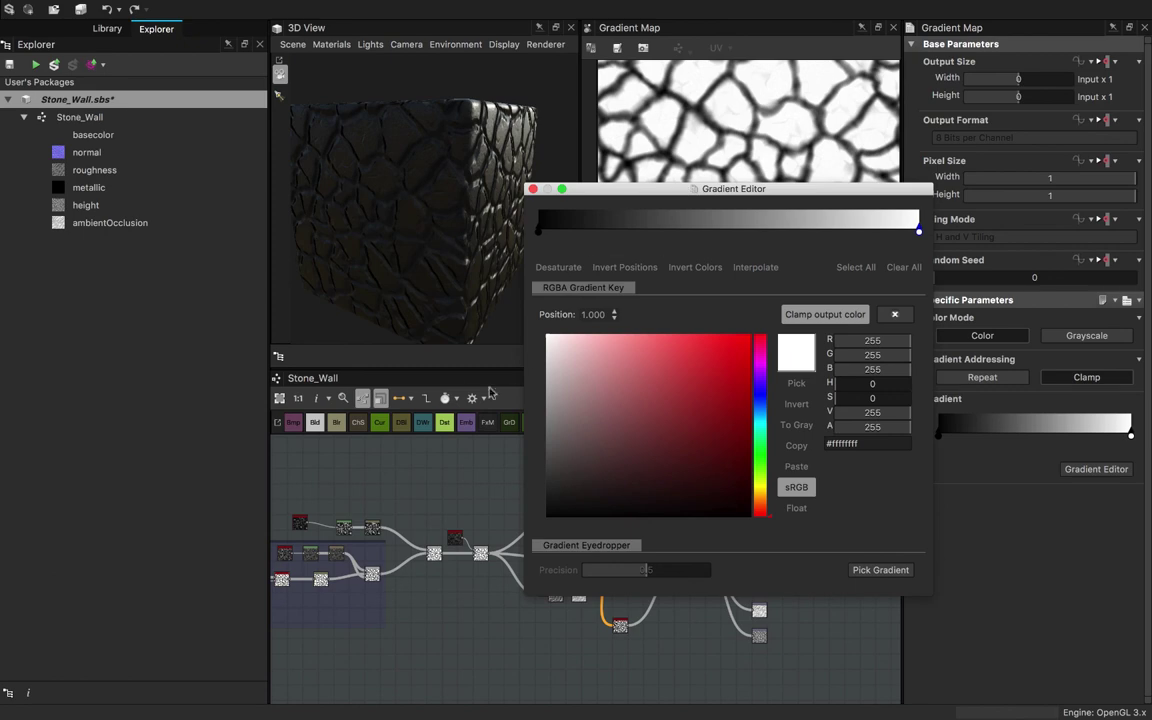
left_click(289, 425)
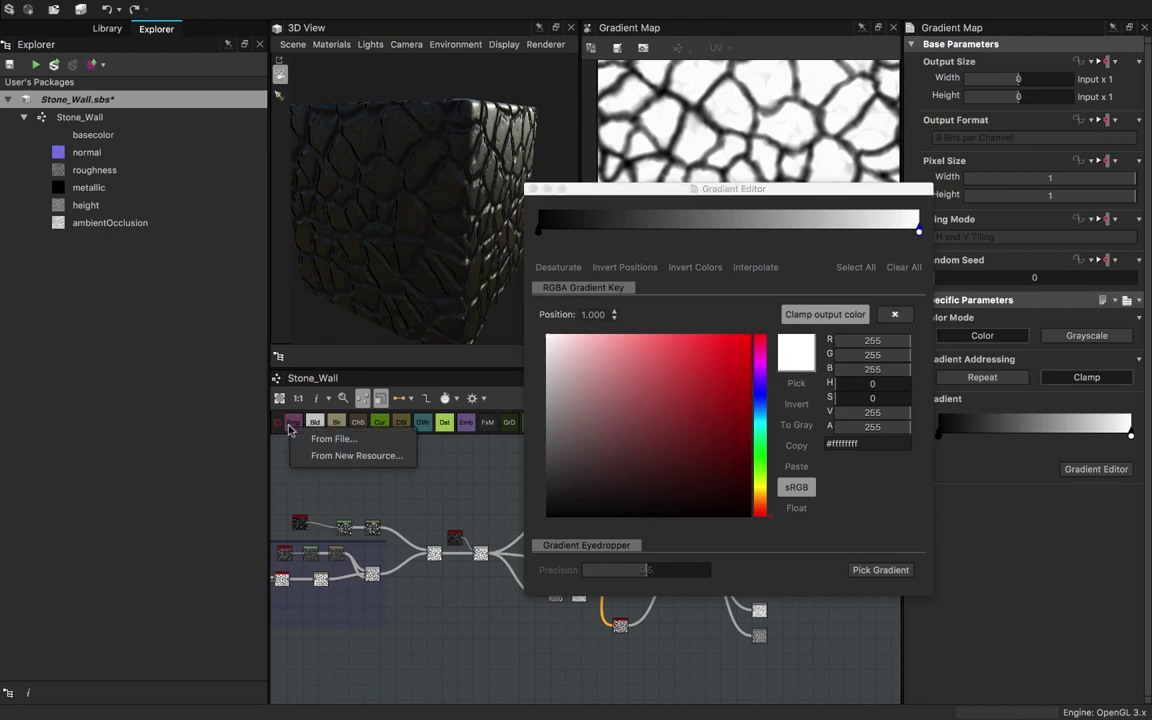
left_click(446, 478)
left_click(533, 189)
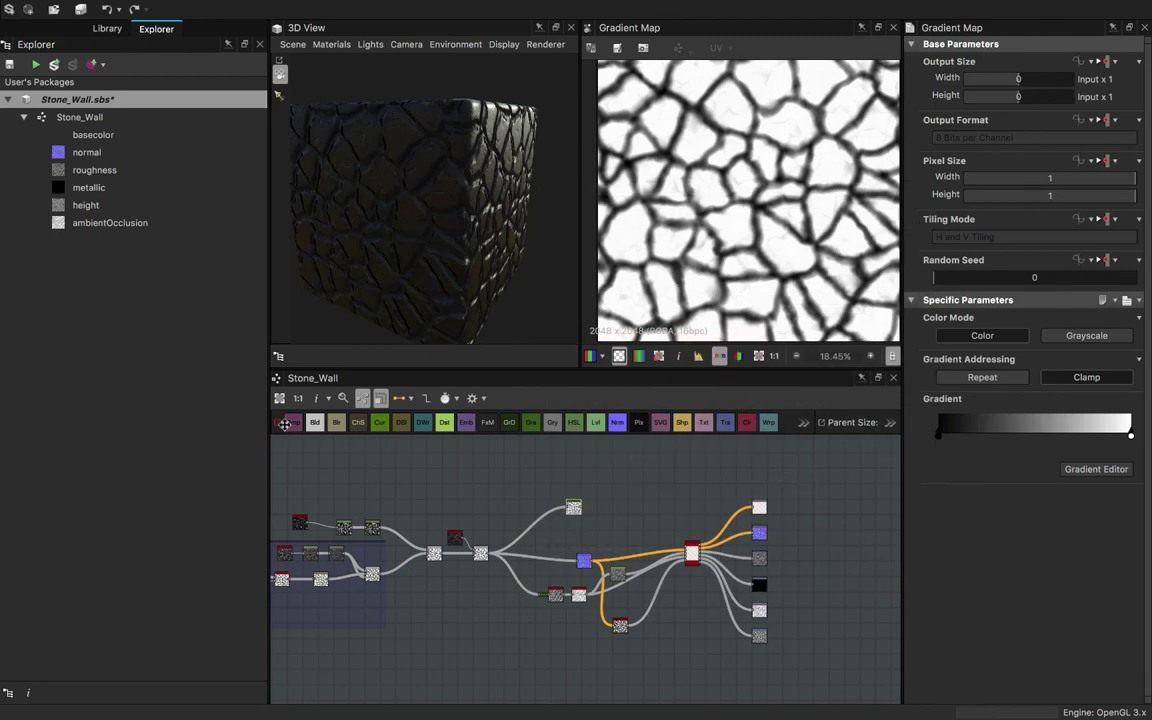
- Start a new Bitmap node and look through the Substance Designer and Desktop folders for a source image
left_click(285, 425)
left_click(310, 440)
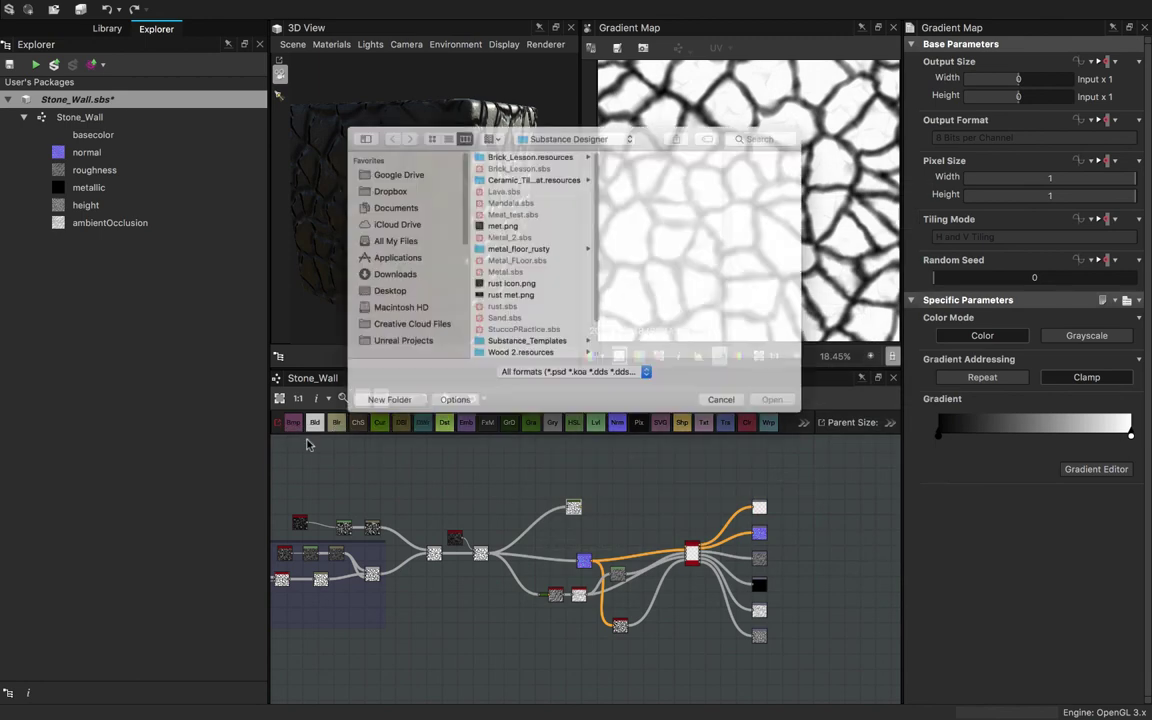
scroll(535, 210, "down", 2)
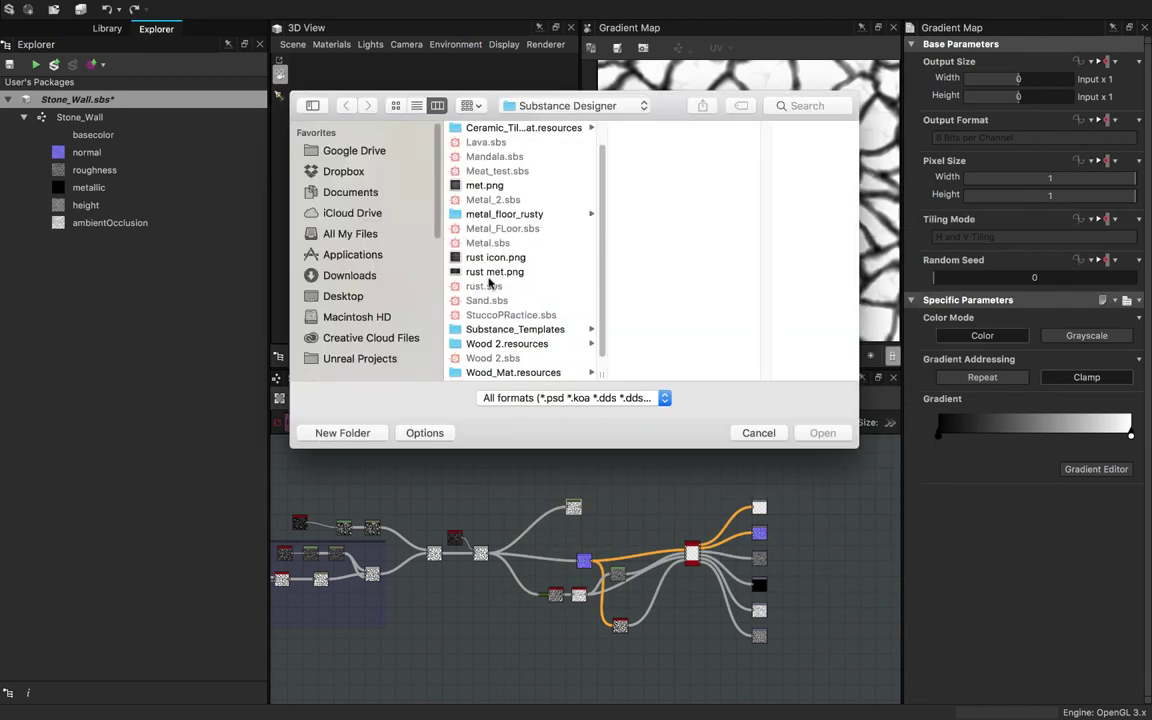
scroll(490, 284, "up", 3)
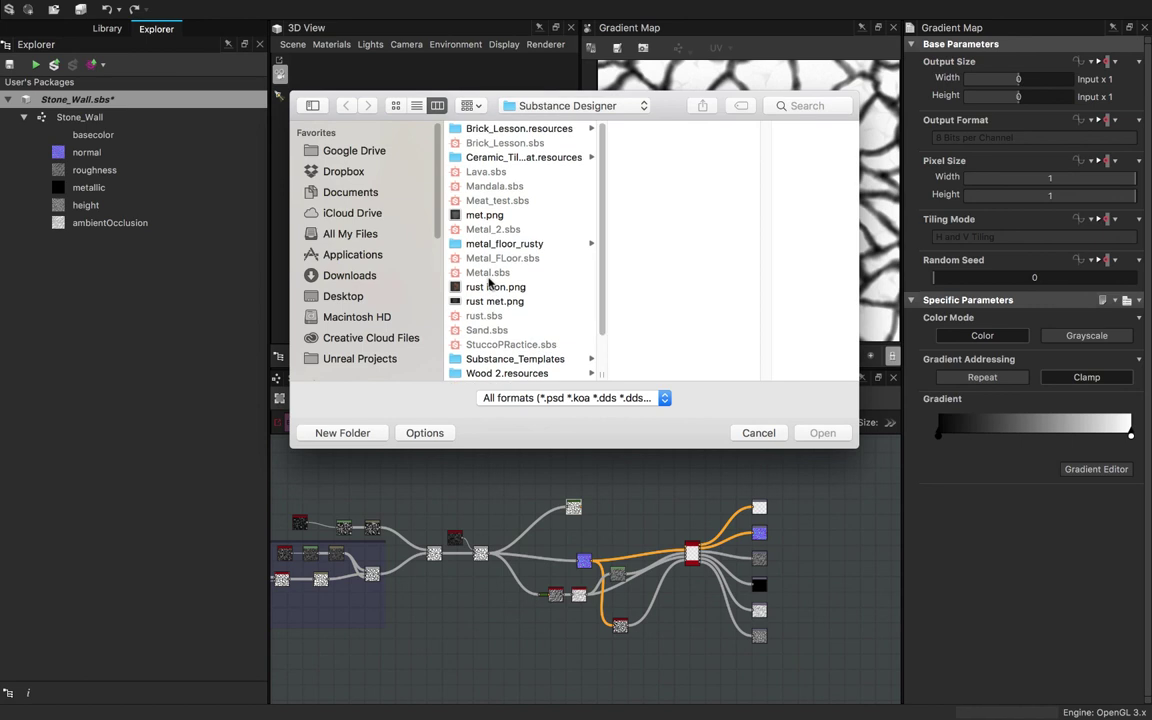
left_click(368, 150)
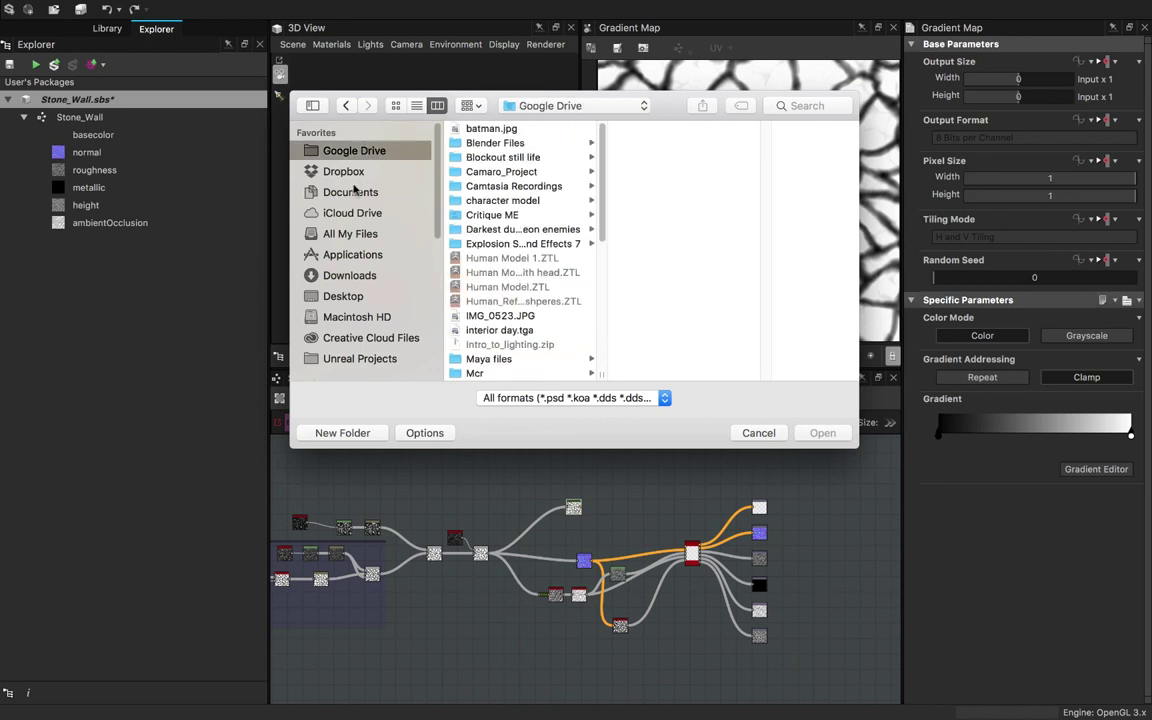
left_click(345, 298)
scroll(522, 300, "down", 10)
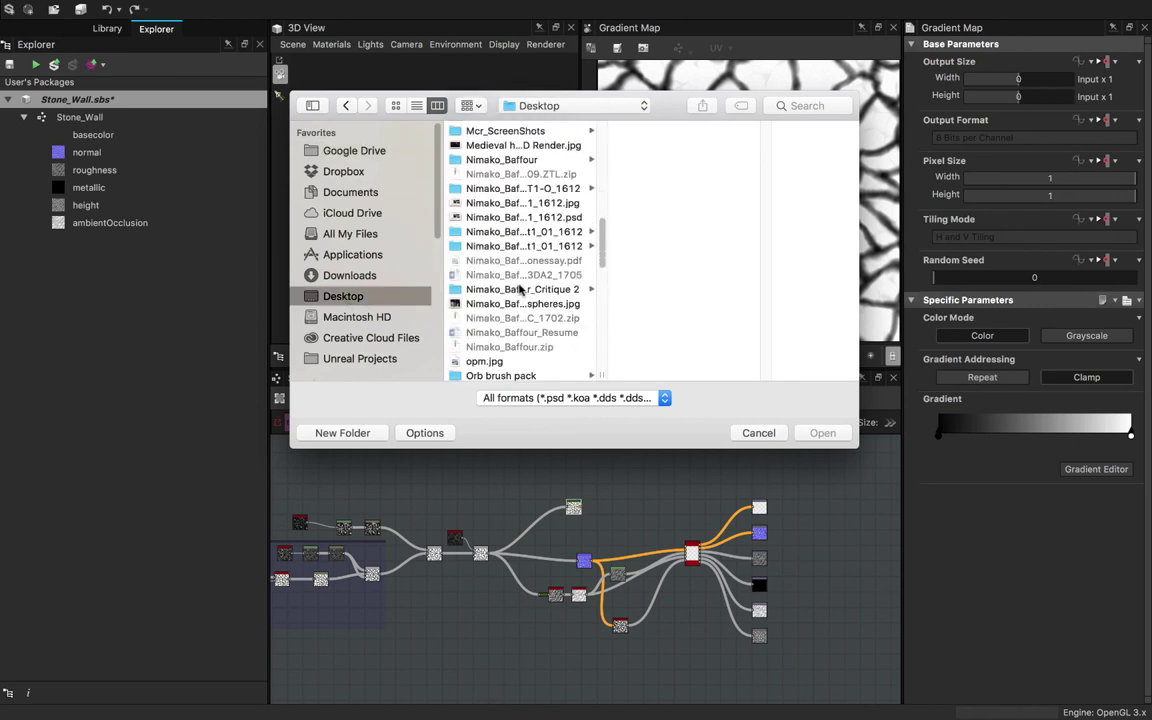
scroll(517, 289, "down", 5)
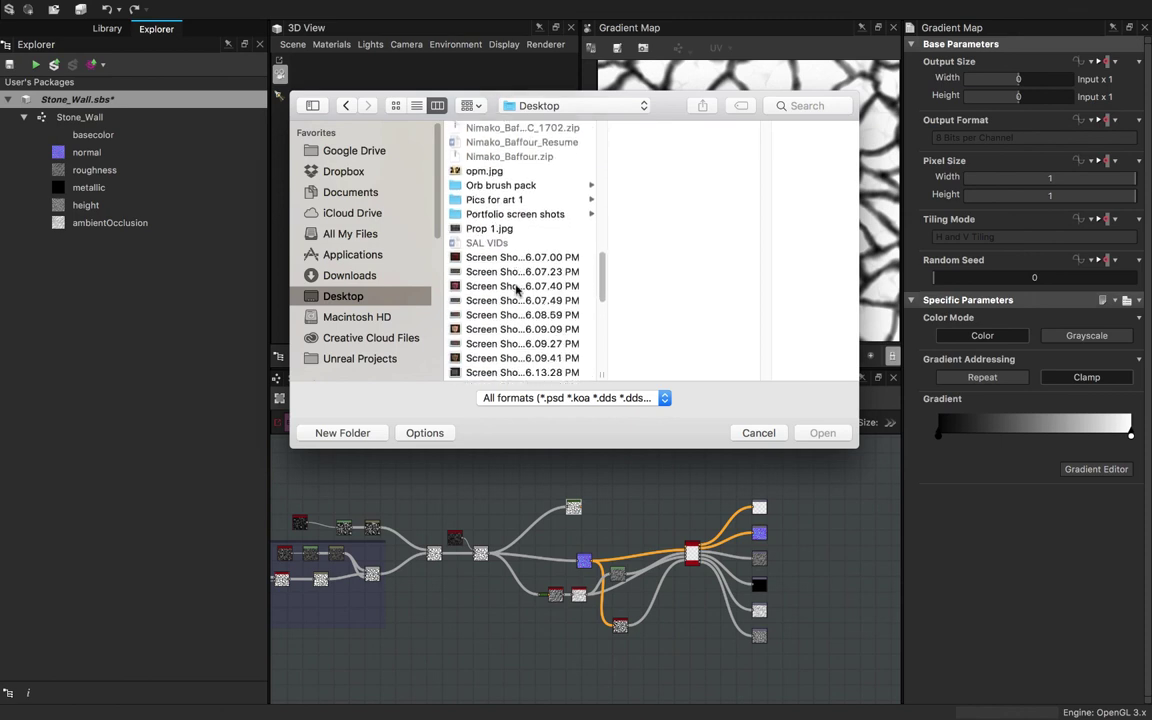
scroll(517, 289, "down", 5)
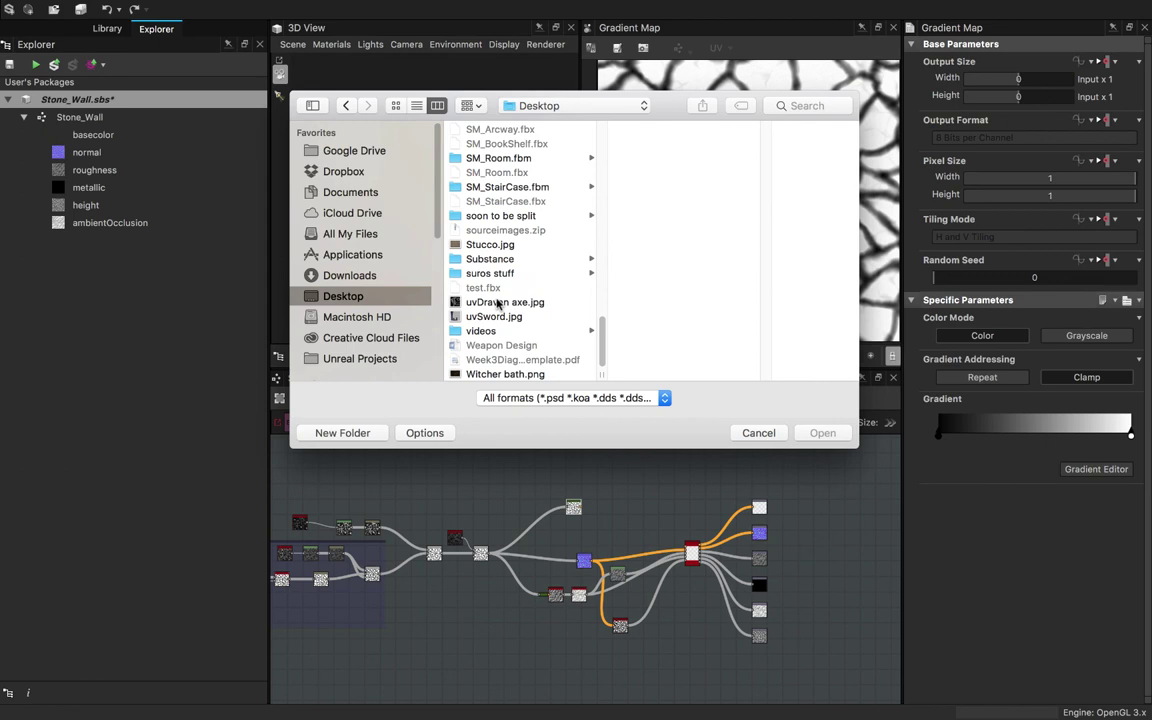
scroll(497, 305, "up", 15)
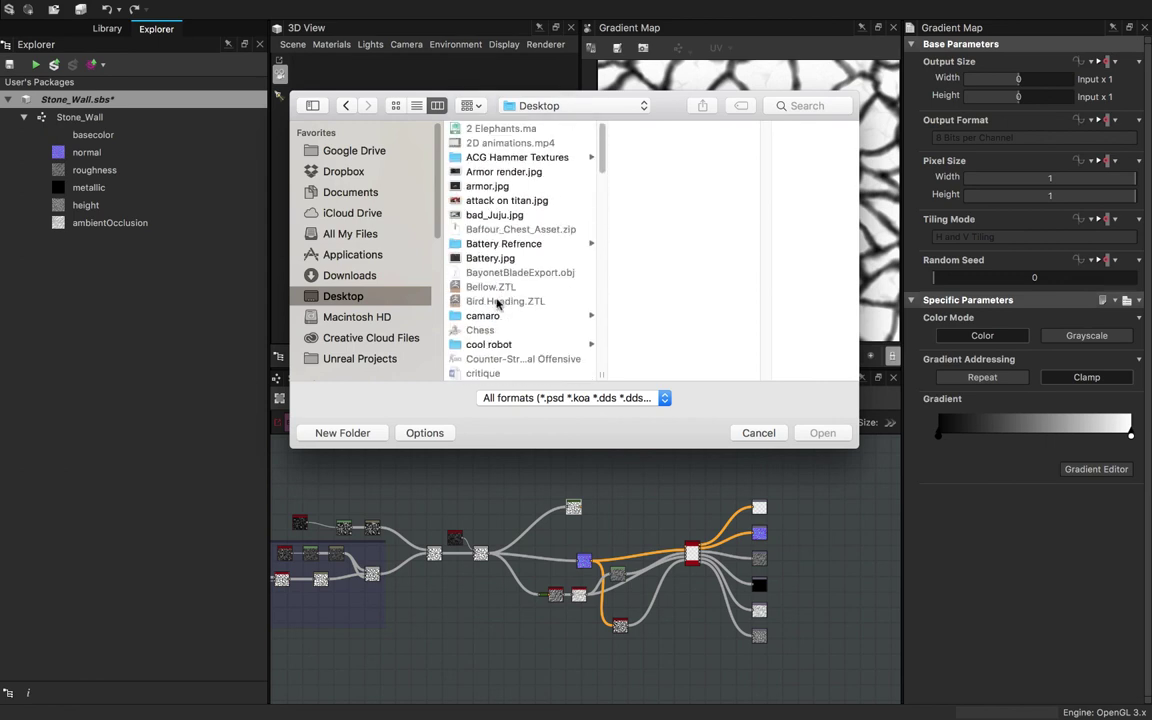
- Link TexturesCom_MetalBare0183_2_S.jpg from the Google Drive Textures folder as the Bitmap node's resource
left_click(349, 151)
scroll(488, 292, "down", 5)
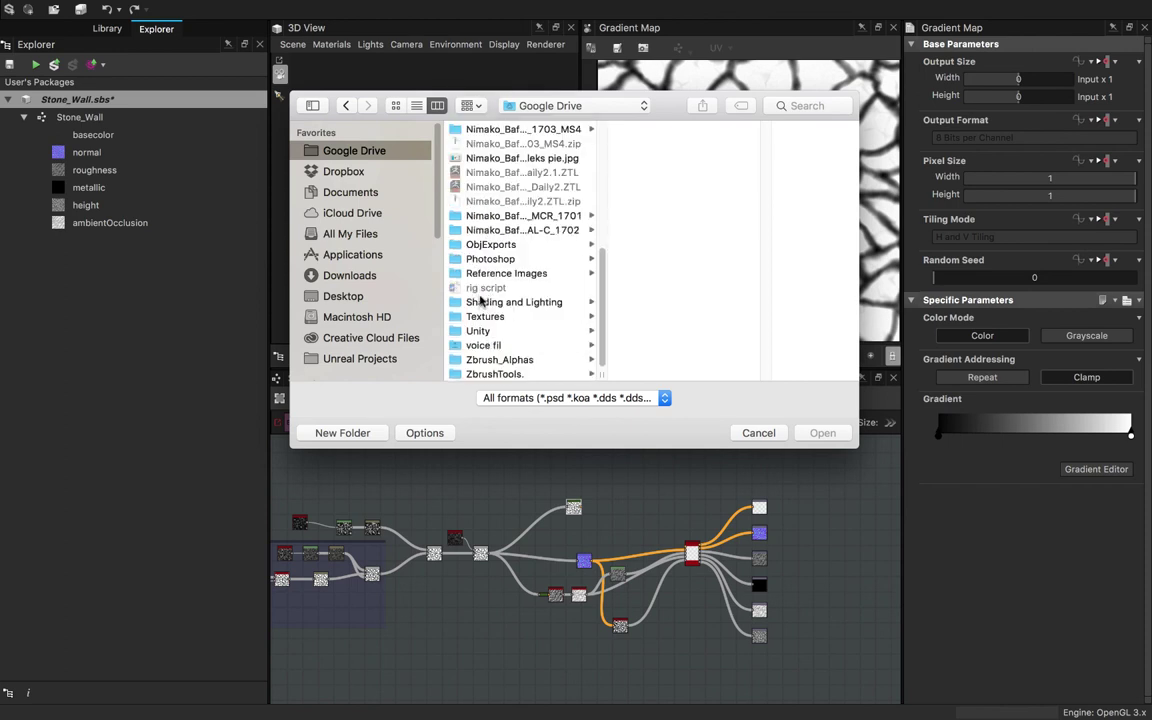
left_click(497, 273)
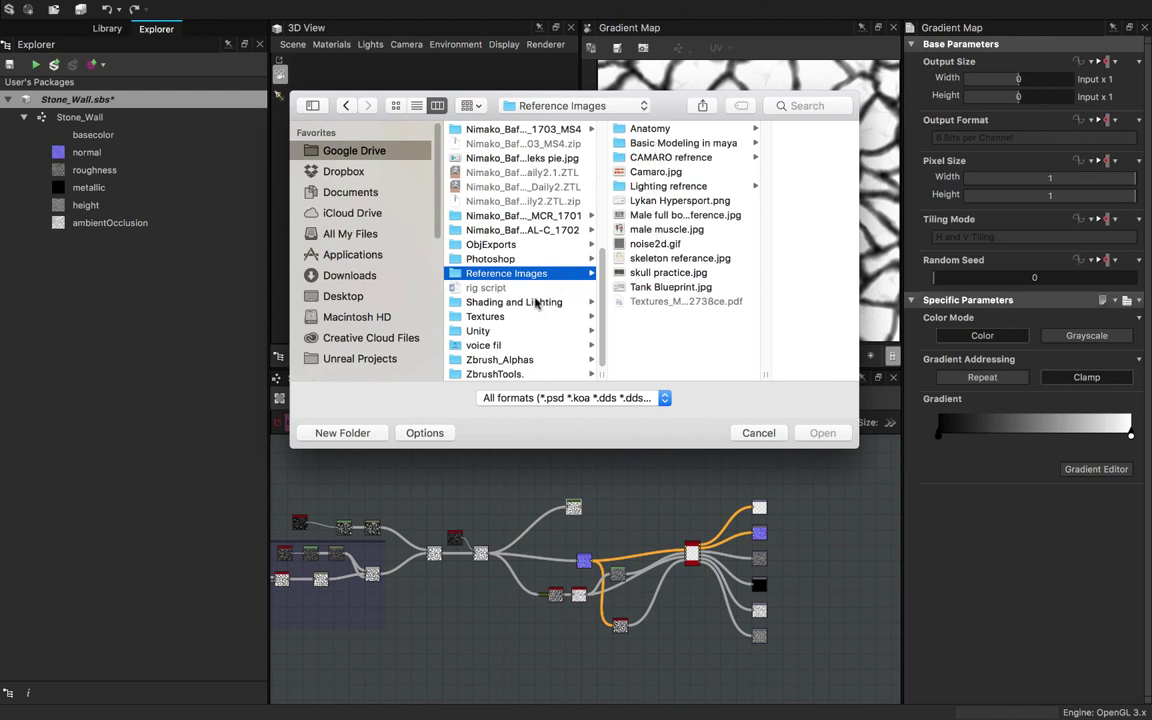
left_click(490, 318)
left_click(700, 130)
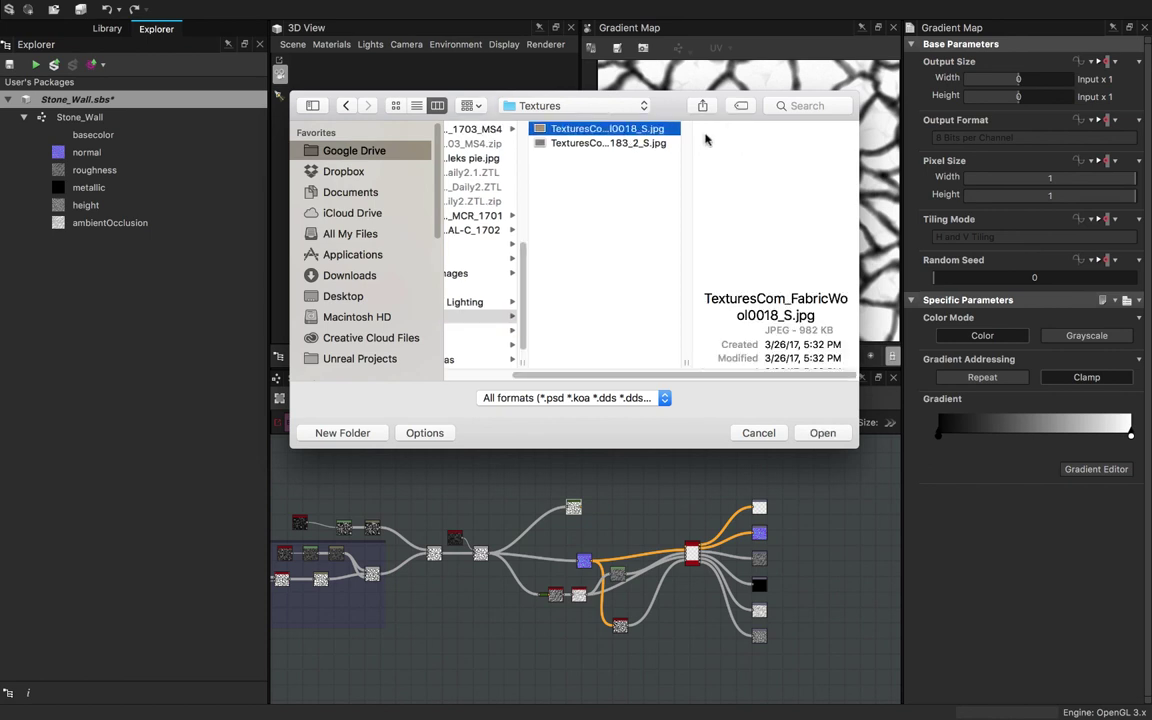
left_click(613, 143)
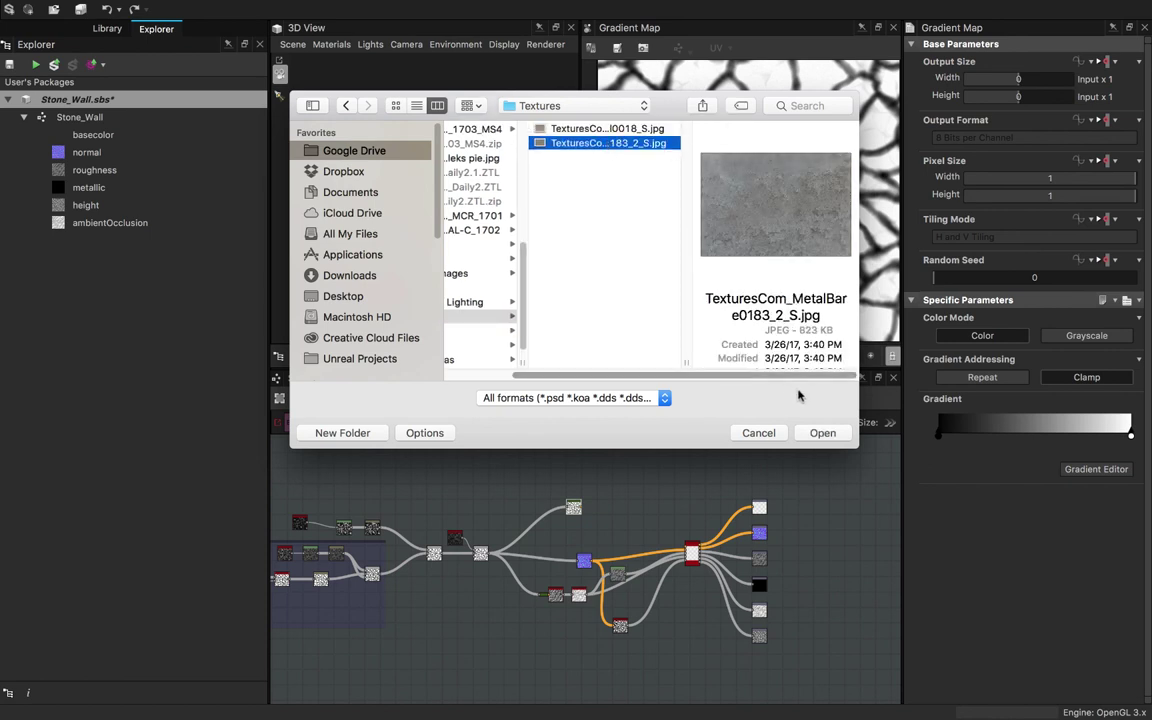
left_click(820, 432)
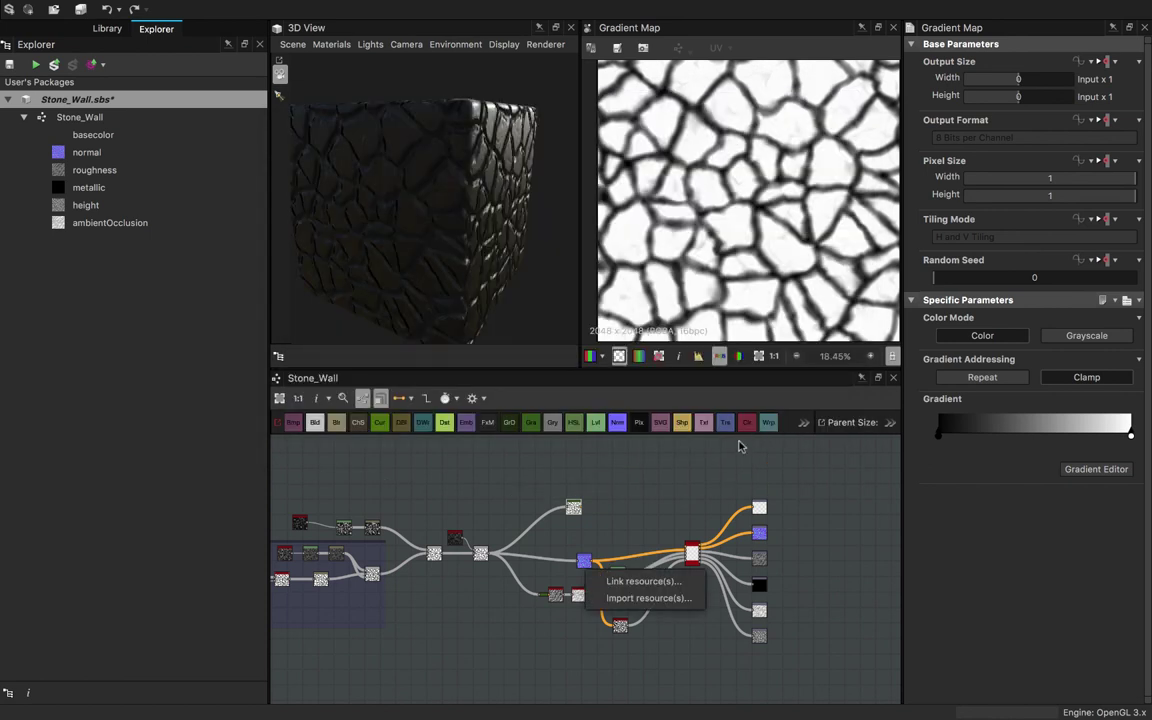
left_click(643, 581)
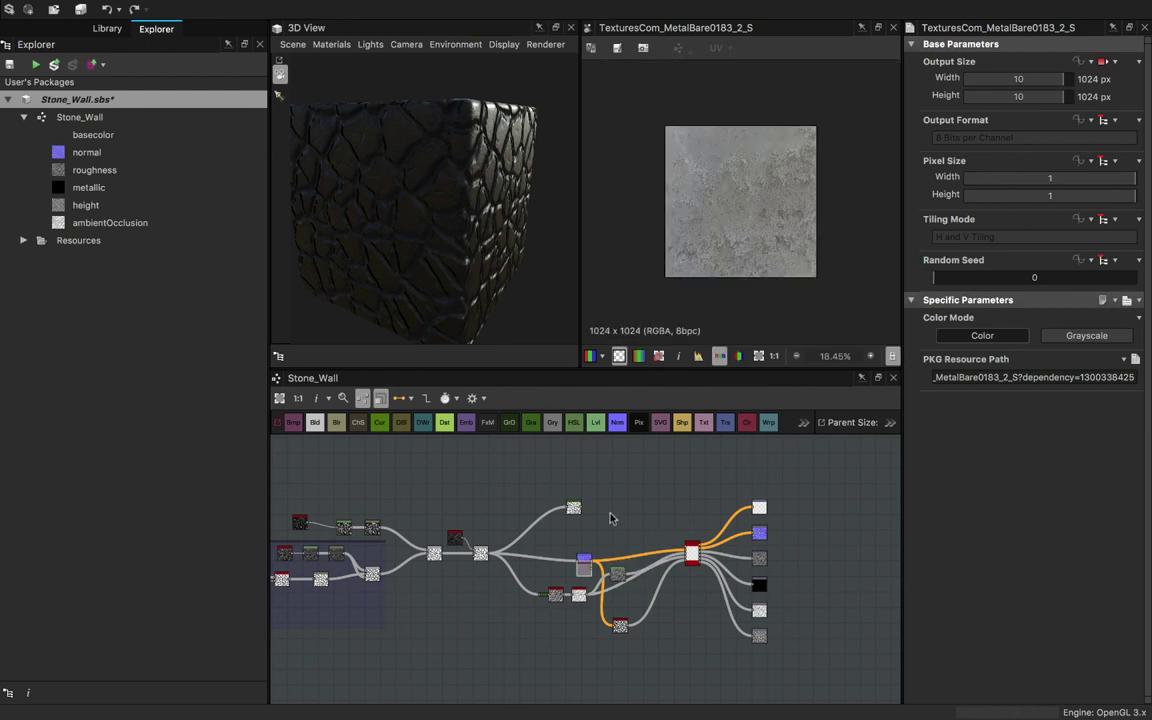
- Place the metal bitmap node in the free space just above the Gradient Map node
scroll(602, 552, "up", 5)
left_click_drag(570, 586, 592, 483)
scroll(638, 488, "down", 3)
middle_click_drag(638, 488, 637, 531)
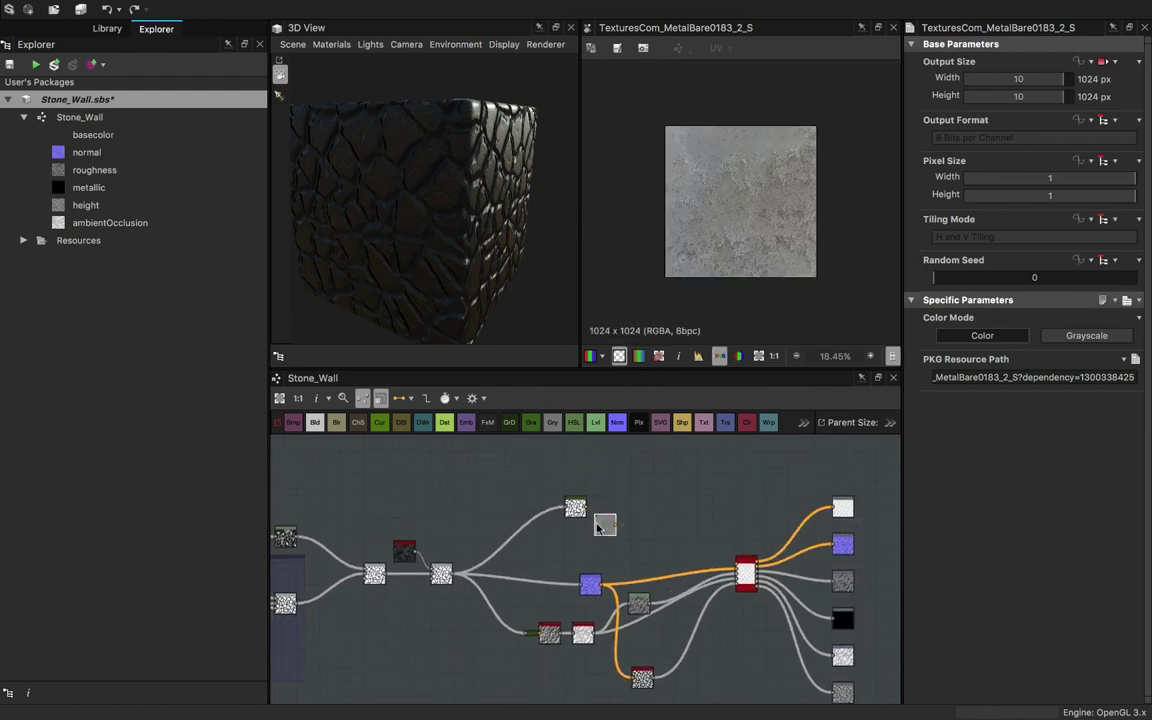
left_click_drag(598, 528, 588, 481)
scroll(723, 263, "up", 3)
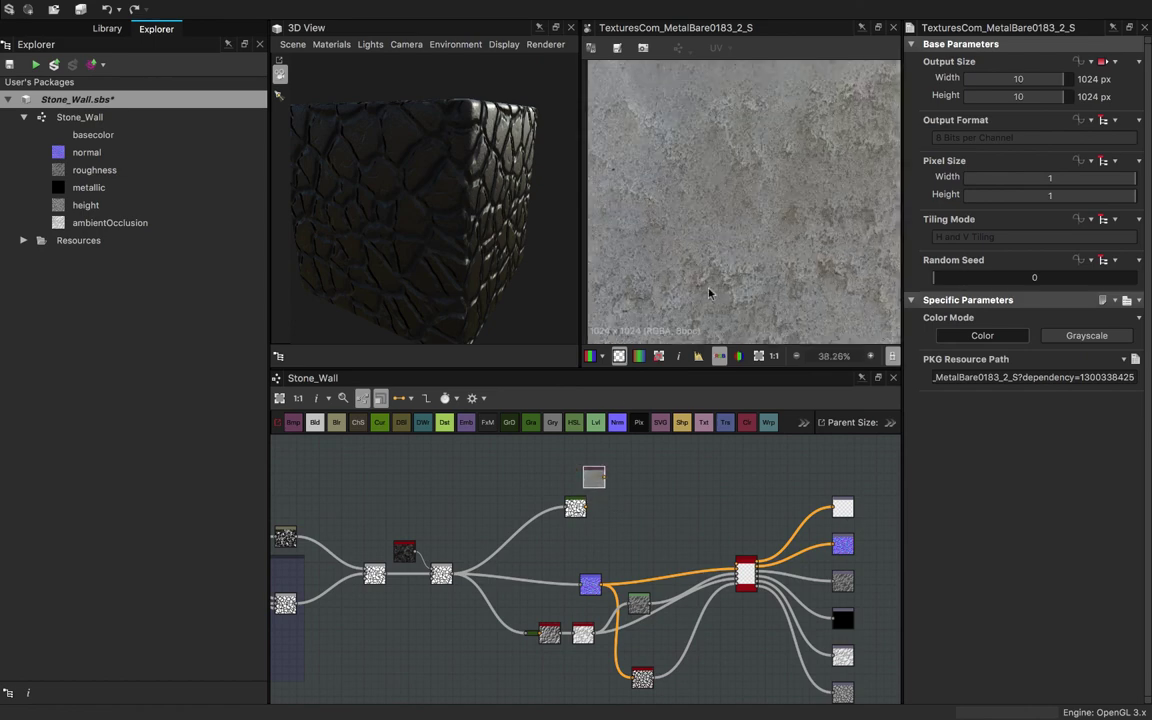
left_click_drag(421, 262, 638, 424)
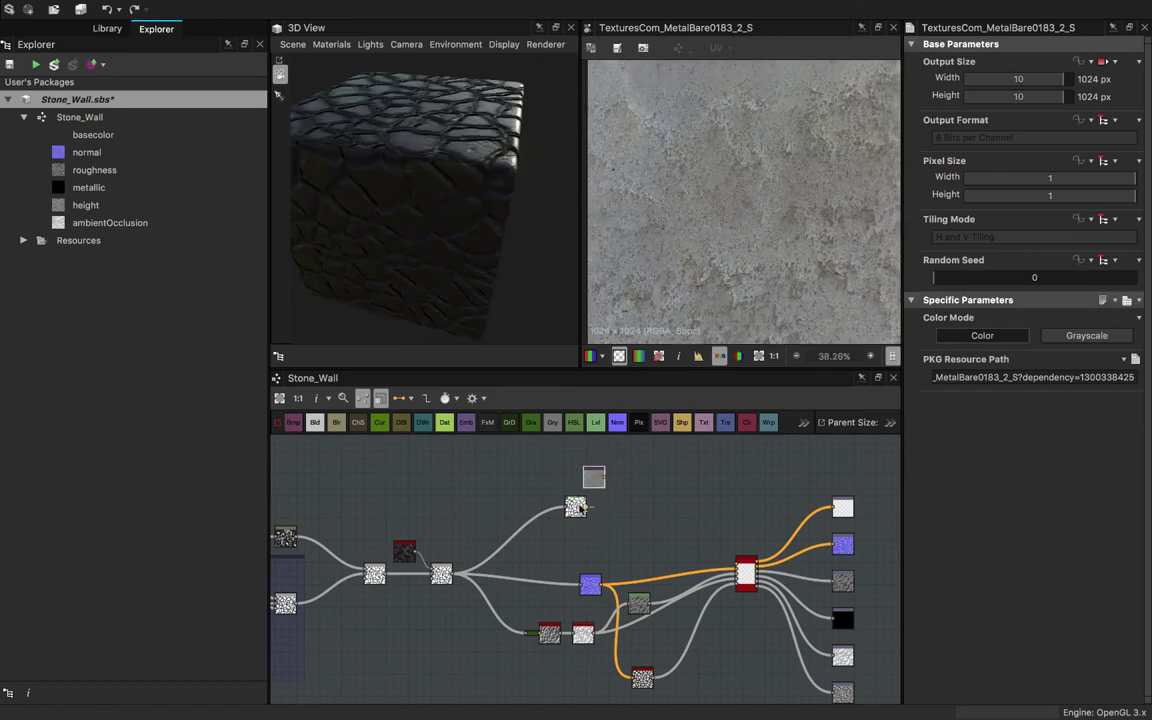
- Try picking the Gradient Map's gradient with a long diagonal stroke across the metal bitmap, and preview the node
double_click(576, 507)
left_click(1078, 471)
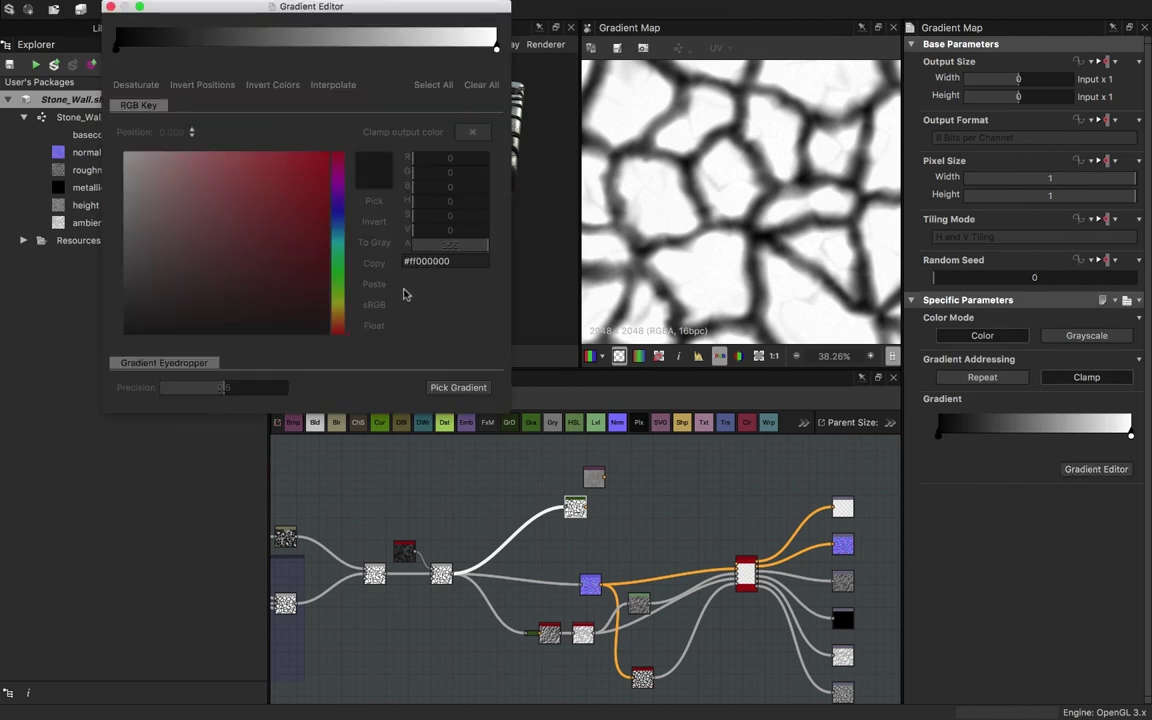
left_click(590, 472)
double_click(592, 477)
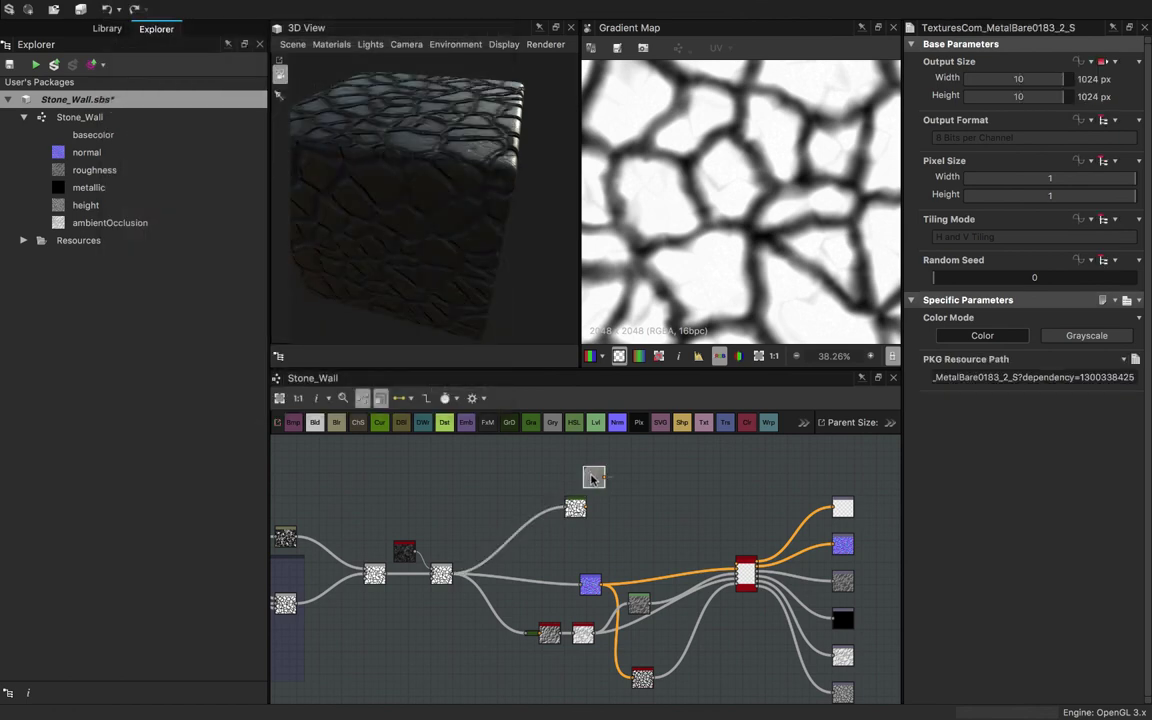
left_click(575, 508)
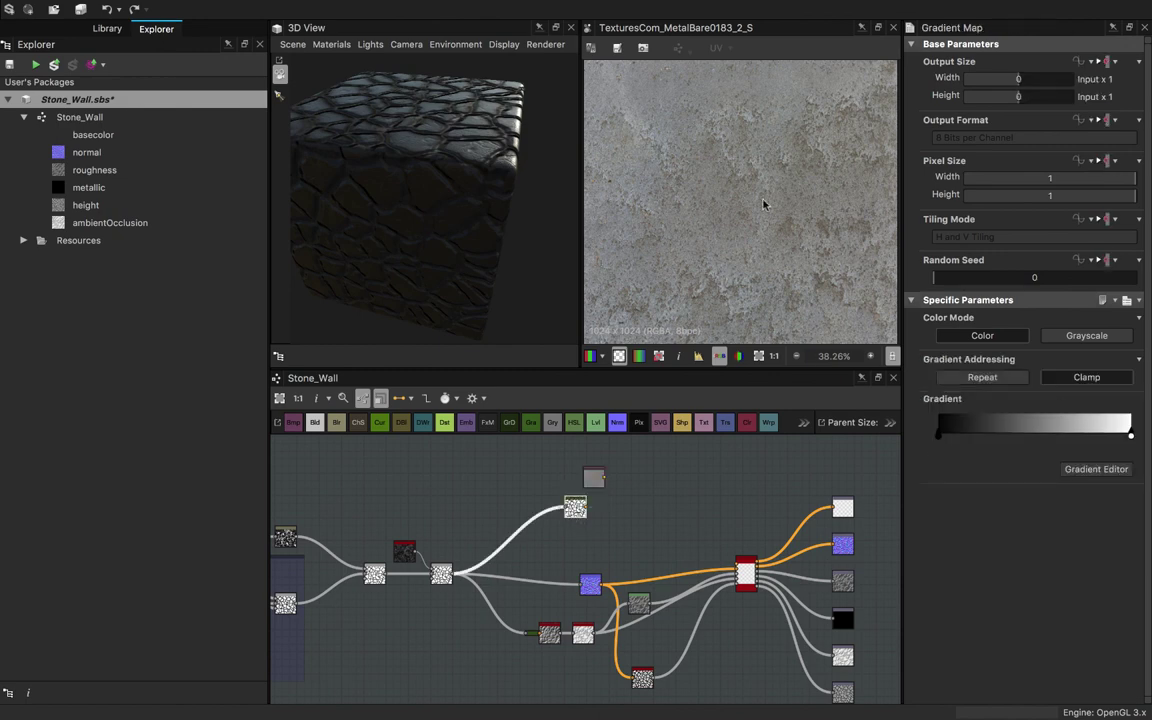
left_click(1095, 469)
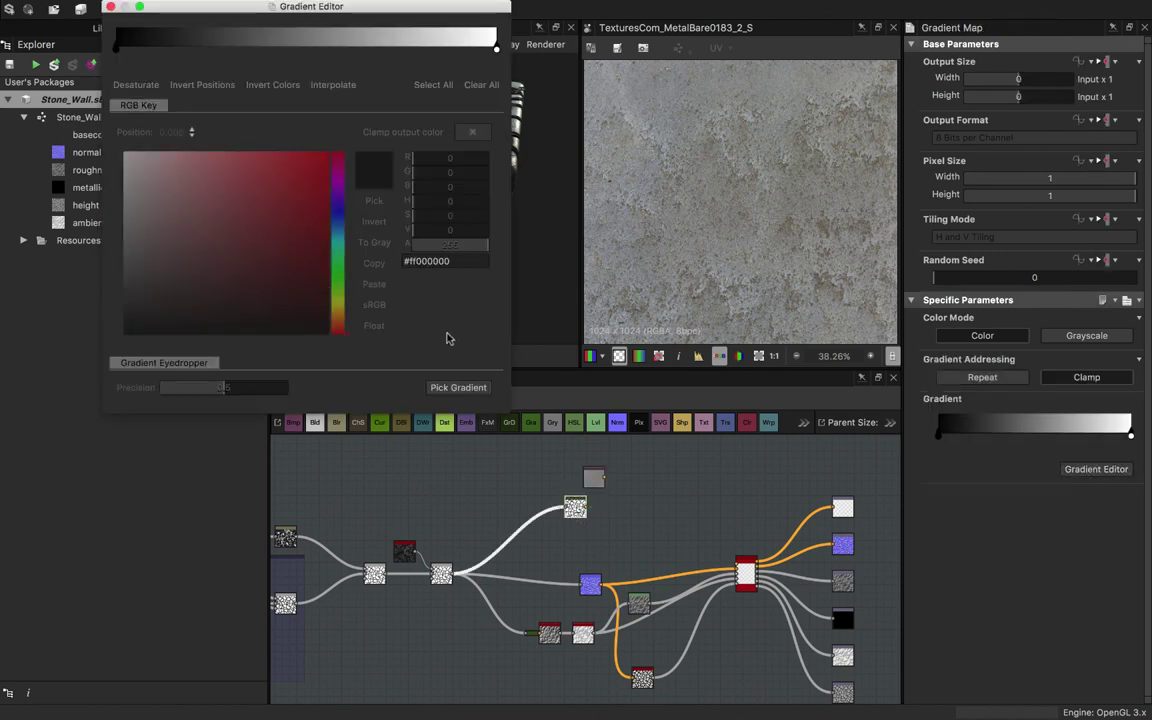
left_click(445, 387)
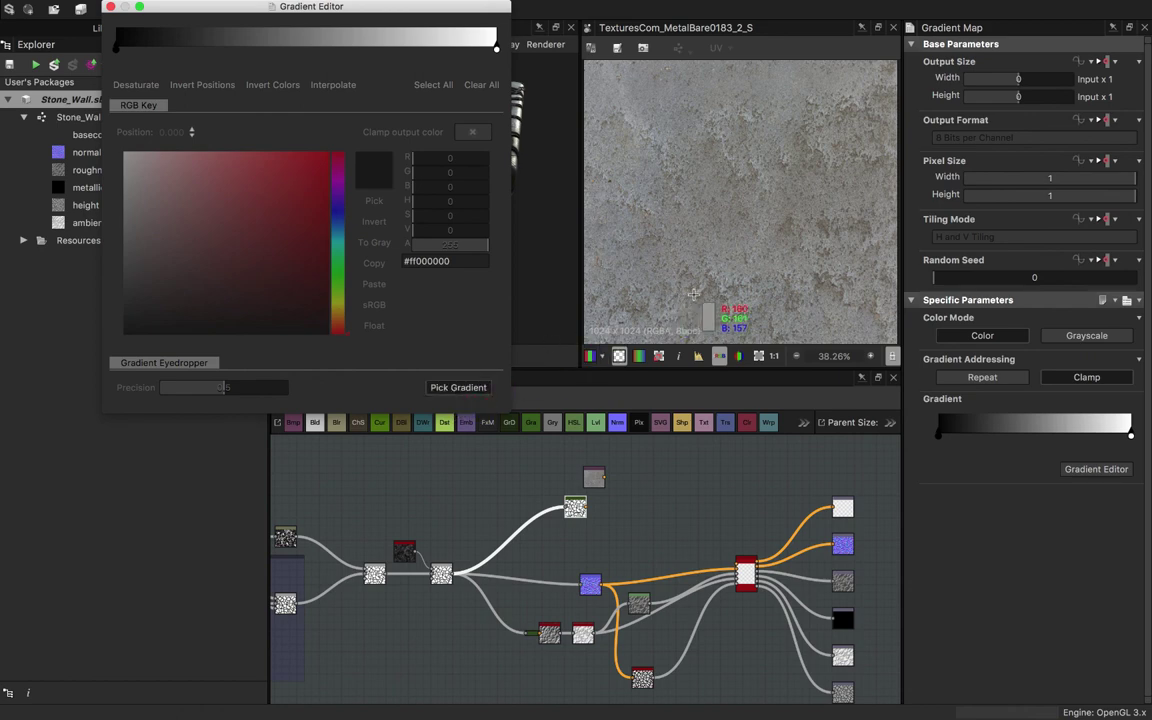
mouse_move(692, 294)
left_mouse_down()
mouse_move(740, 300)
mouse_move(790, 240)
left_mouse_up()
left_click_drag(280, 12, 230, 181)
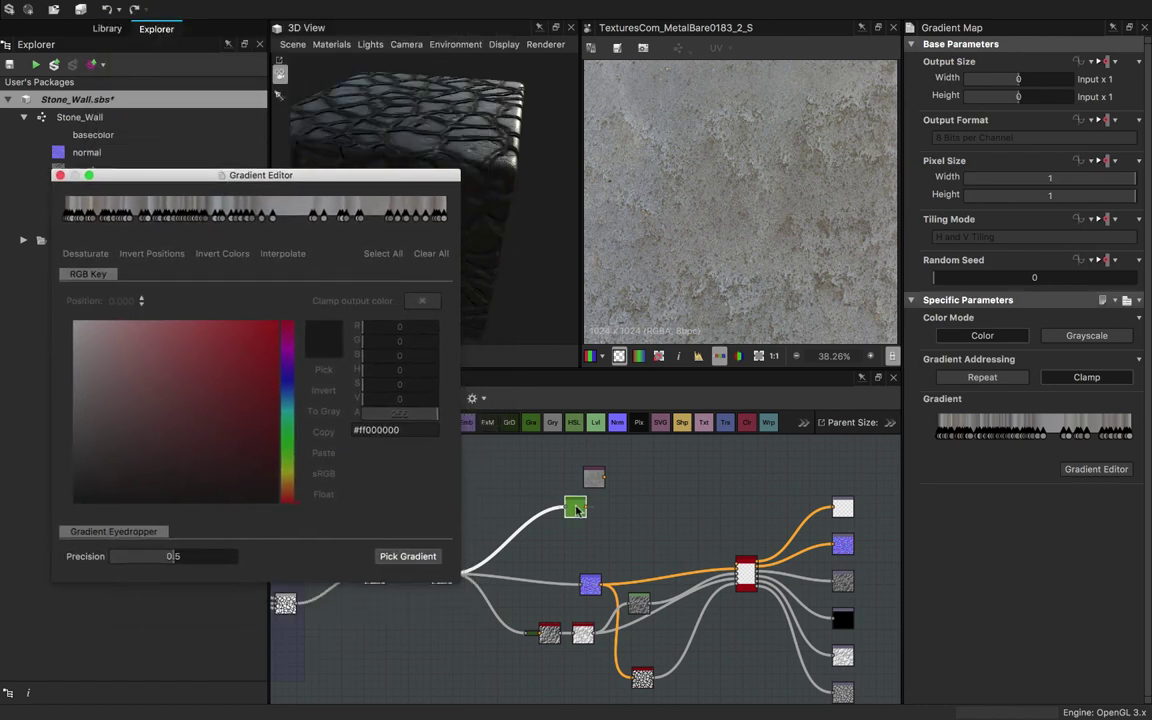
double_click(576, 508)
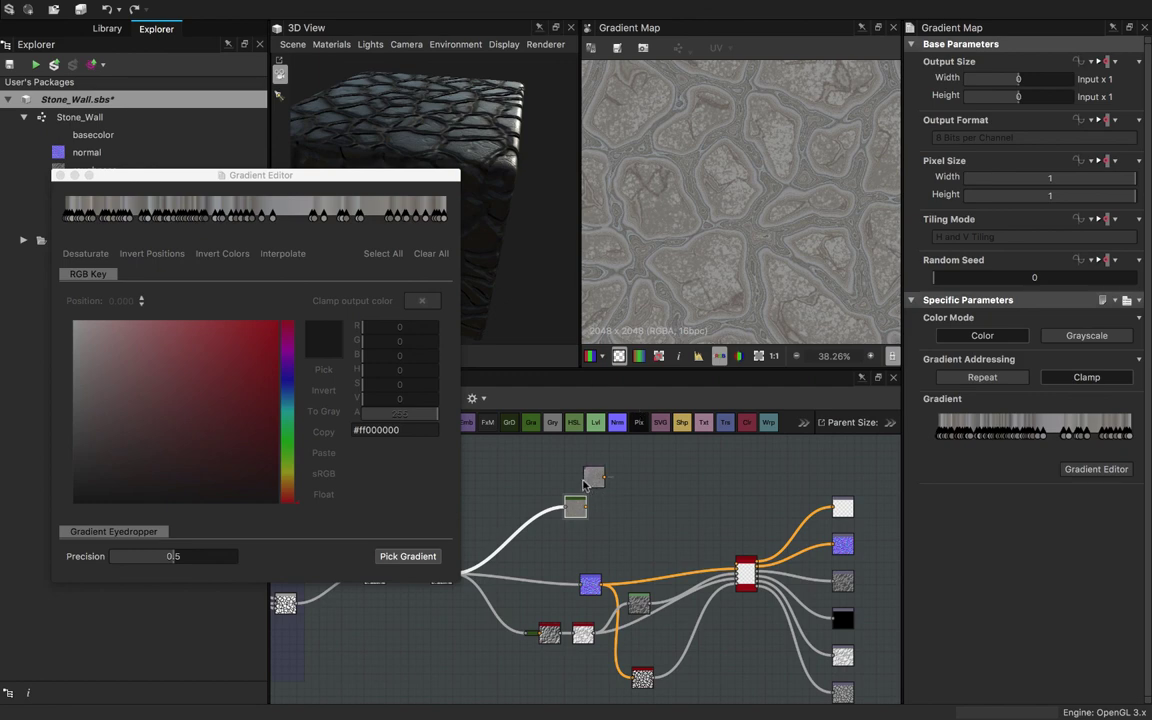
- Repick the Gradient Map's gradient with a short stroke near the bitmap's upper-left corner, and preview the node
double_click(594, 478)
left_click(585, 497)
left_click(593, 484)
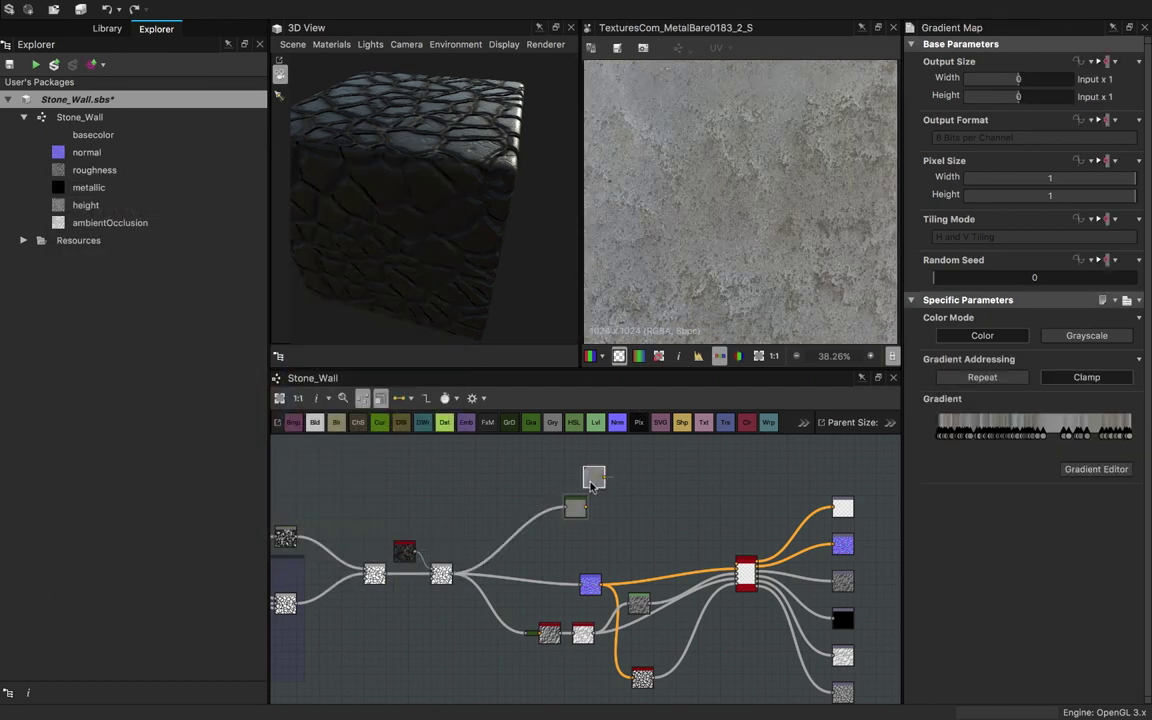
left_click(576, 507)
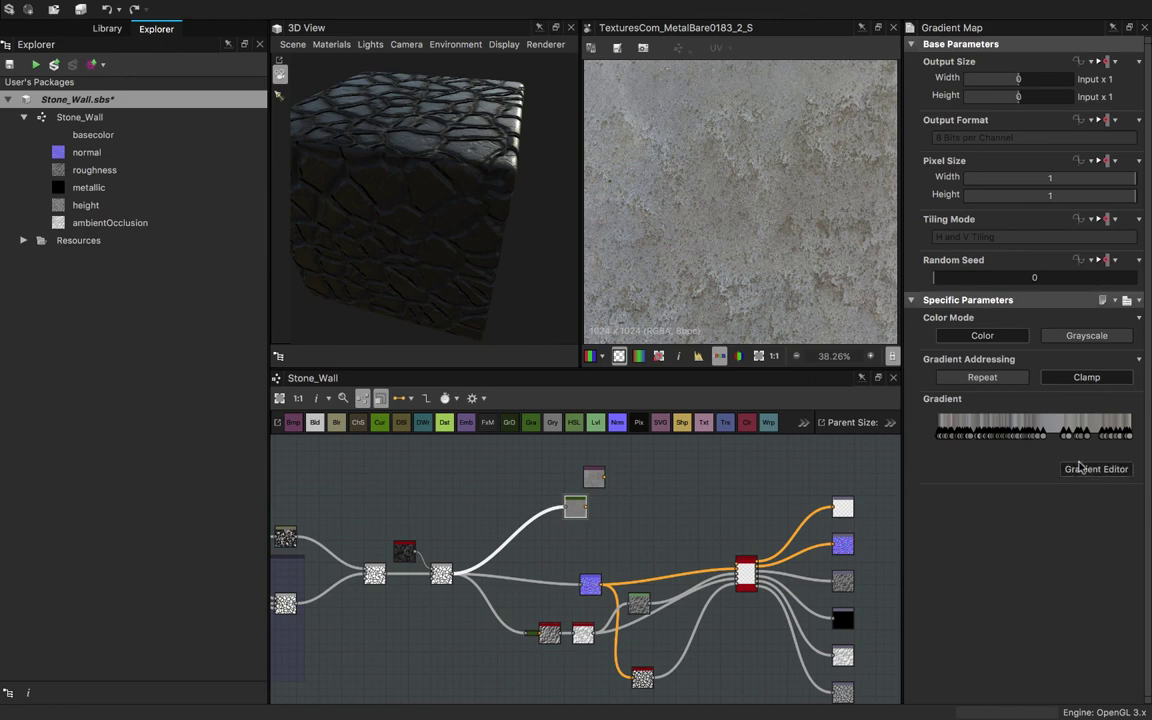
left_click(1094, 469)
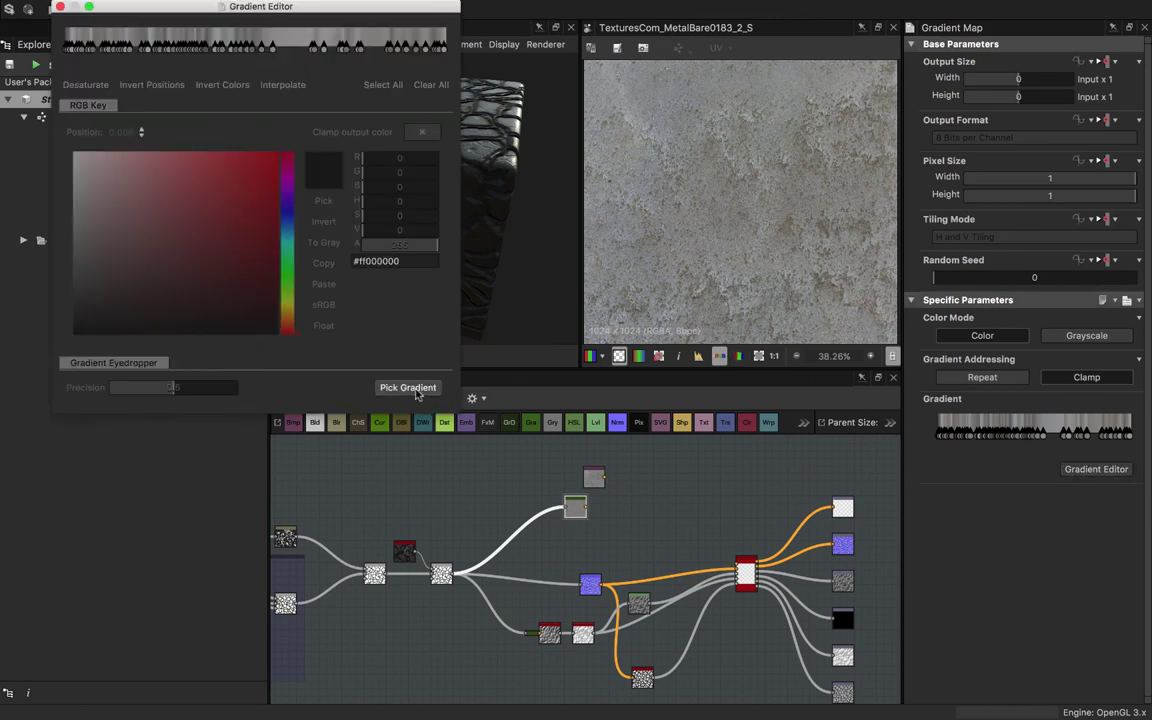
left_click(417, 392)
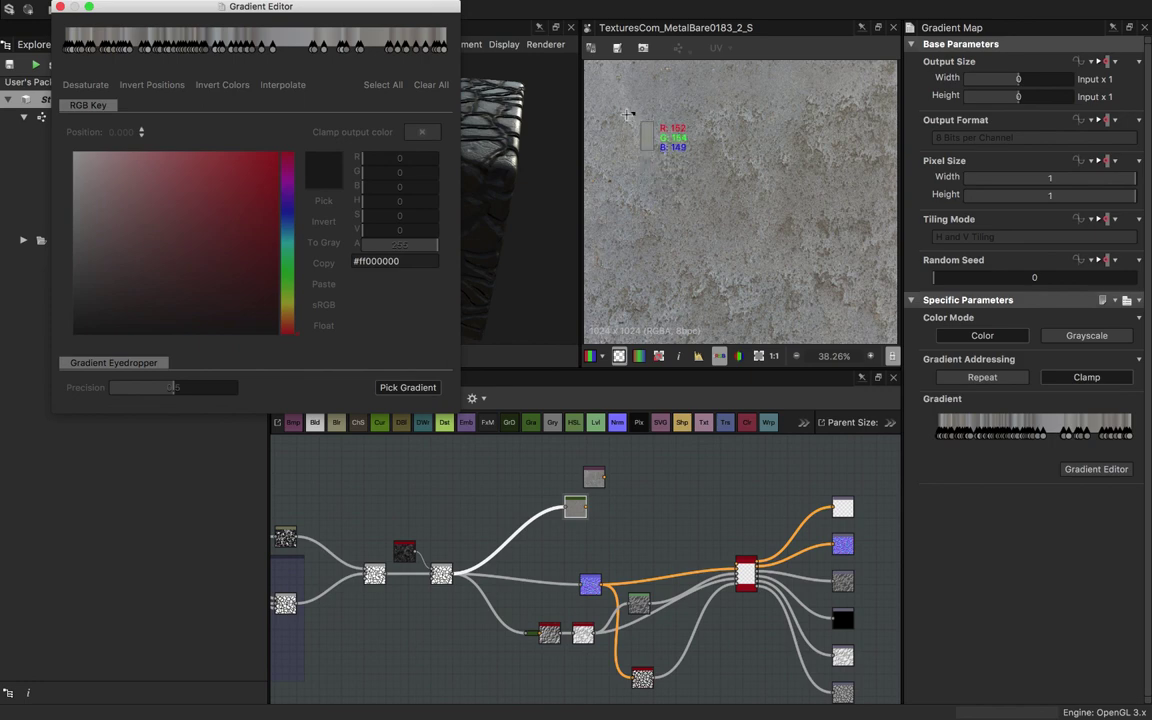
left_click_drag(627, 115, 603, 147)
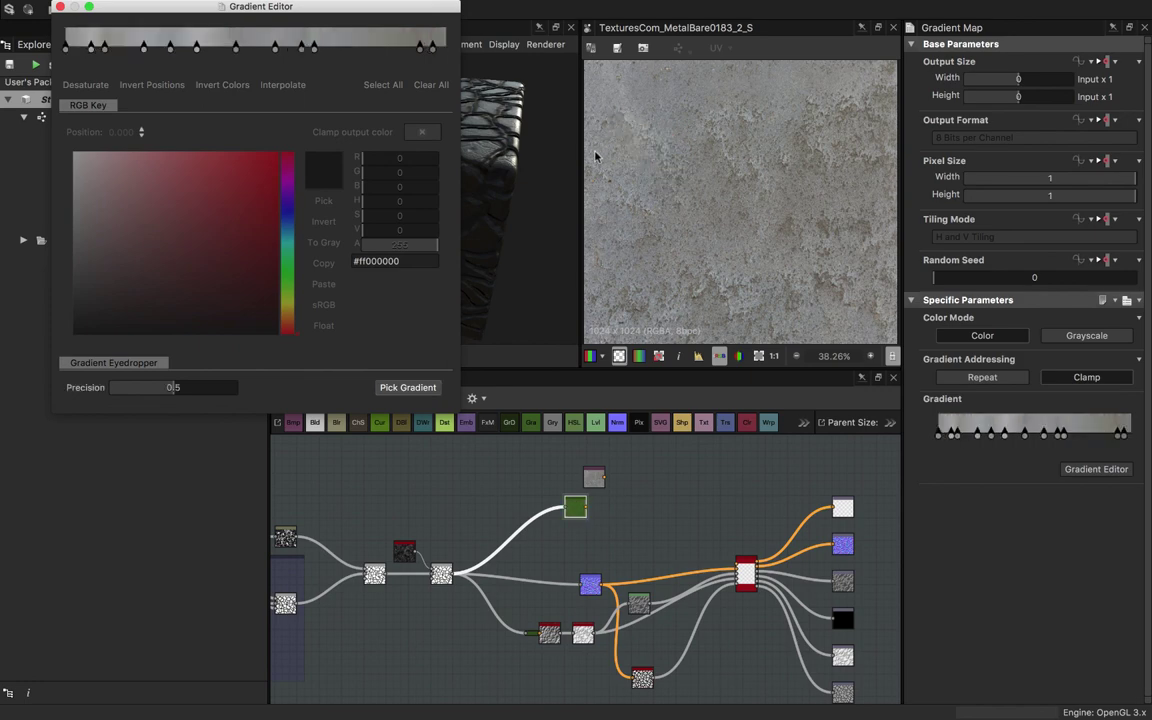
left_click(594, 477)
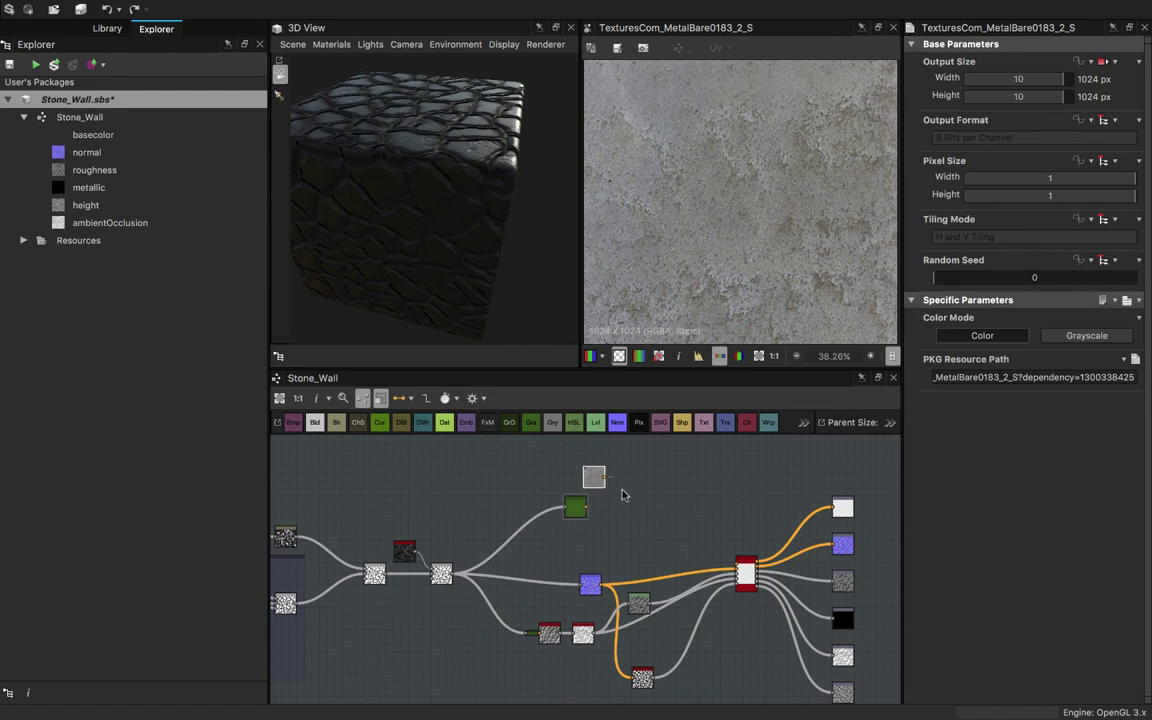
left_click(575, 506)
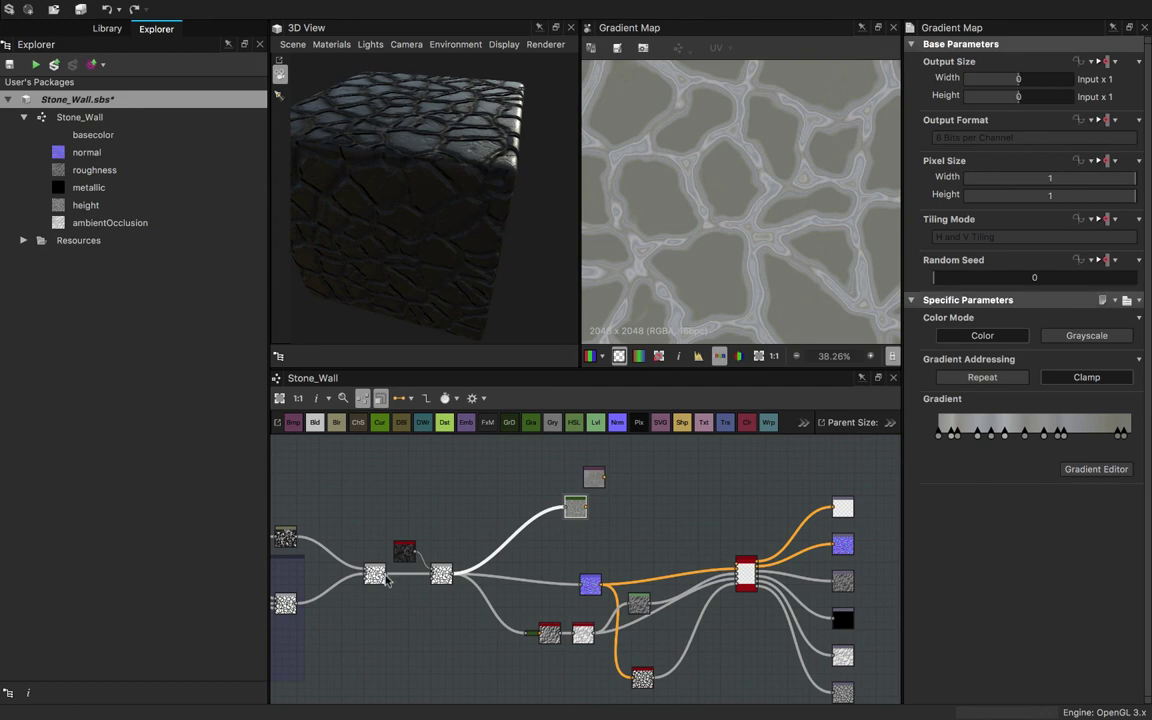
- Feed the Gradient Map from the node just before its current height source and connect its output to the Base Material's base color input
left_click_drag(387, 574, 567, 513)
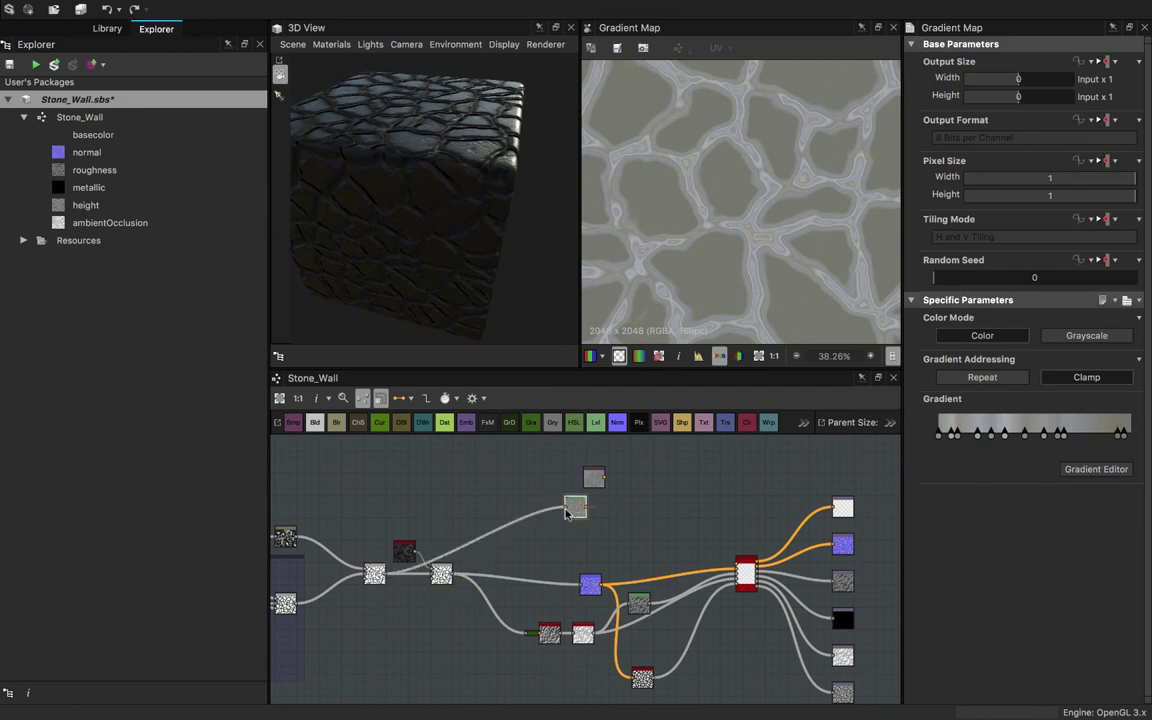
left_click_drag(588, 507, 742, 572)
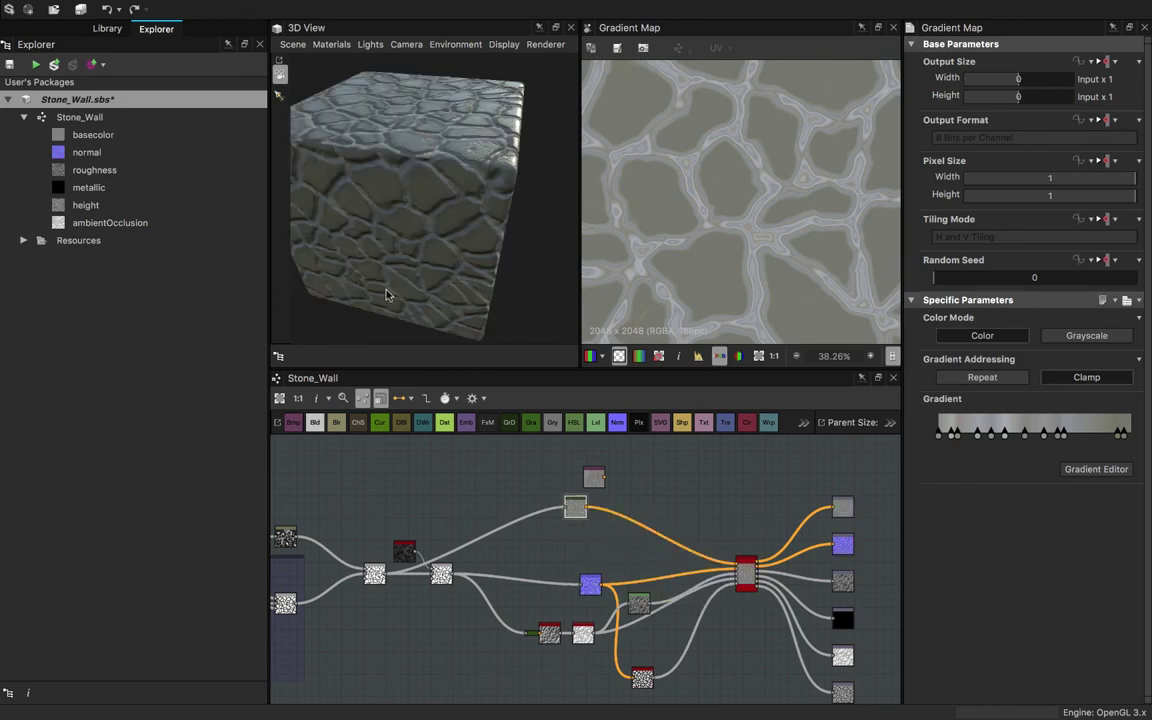
left_click_drag(391, 290, 483, 342)
scroll(422, 237, "up", 8)
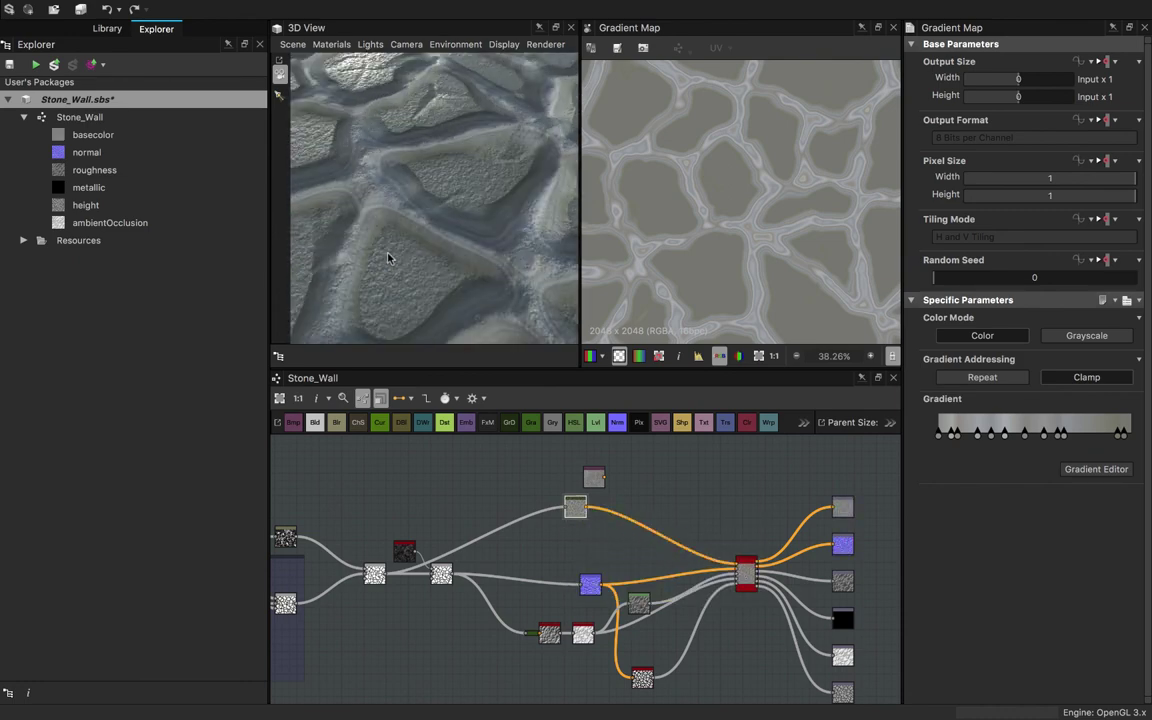
left_click_drag(388, 255, 505, 267)
left_click_drag(578, 517, 573, 532)
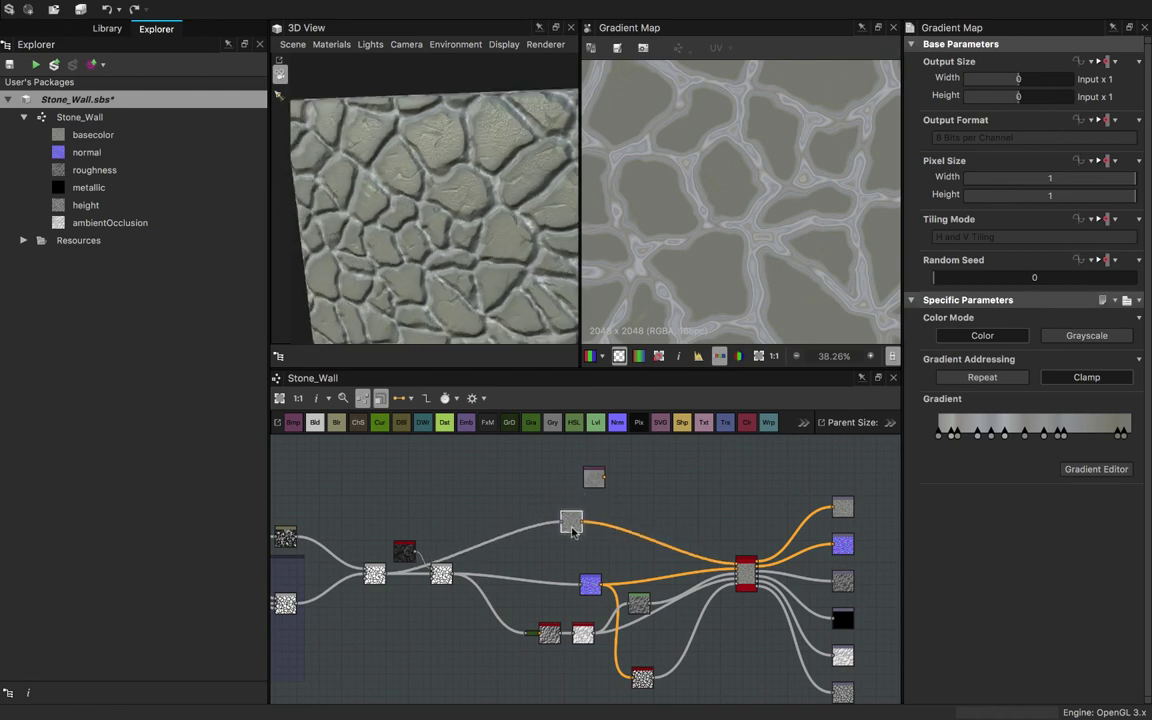
- Preview the metal bitmap node and move it slightly away from the Gradient Map to free space above that node
scroll(418, 200, "up", 5)
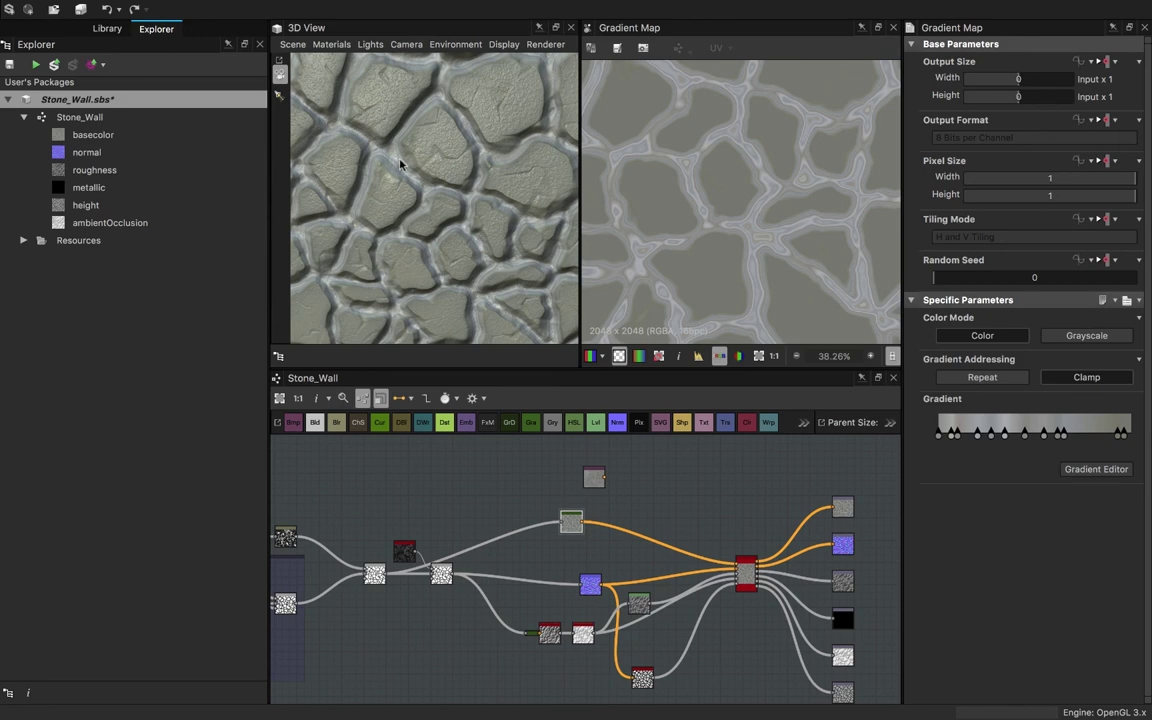
scroll(400, 163, "up", 2)
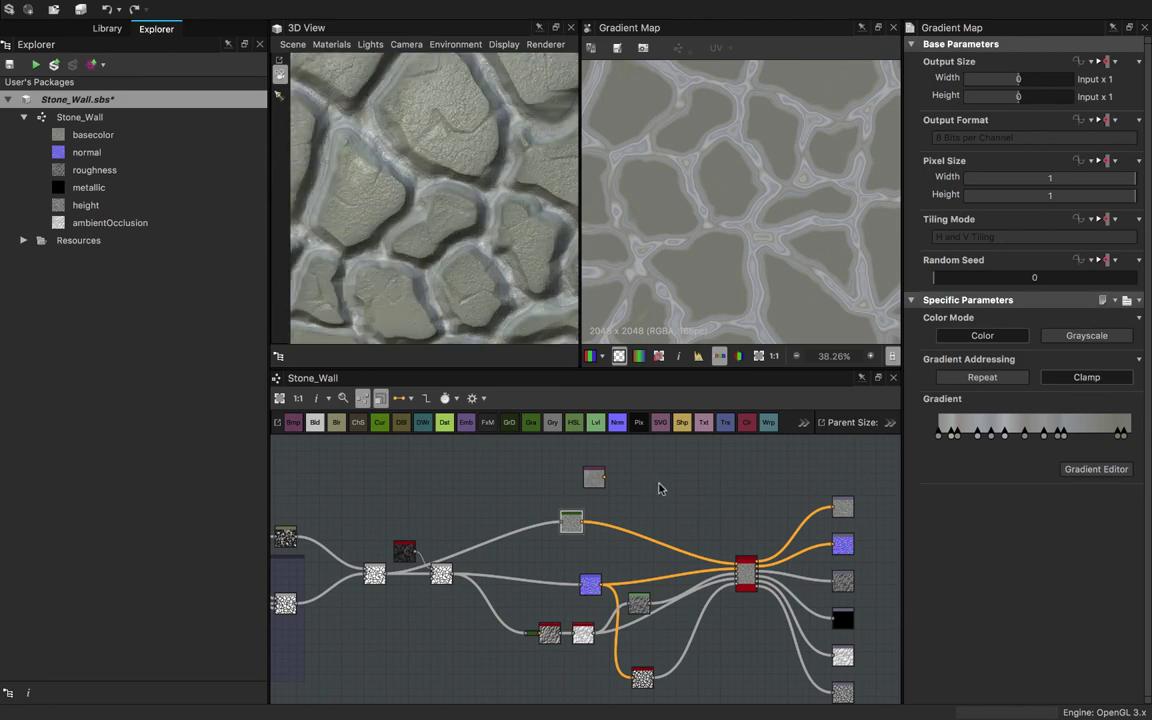
double_click(594, 477)
left_click_drag(594, 477, 635, 470)
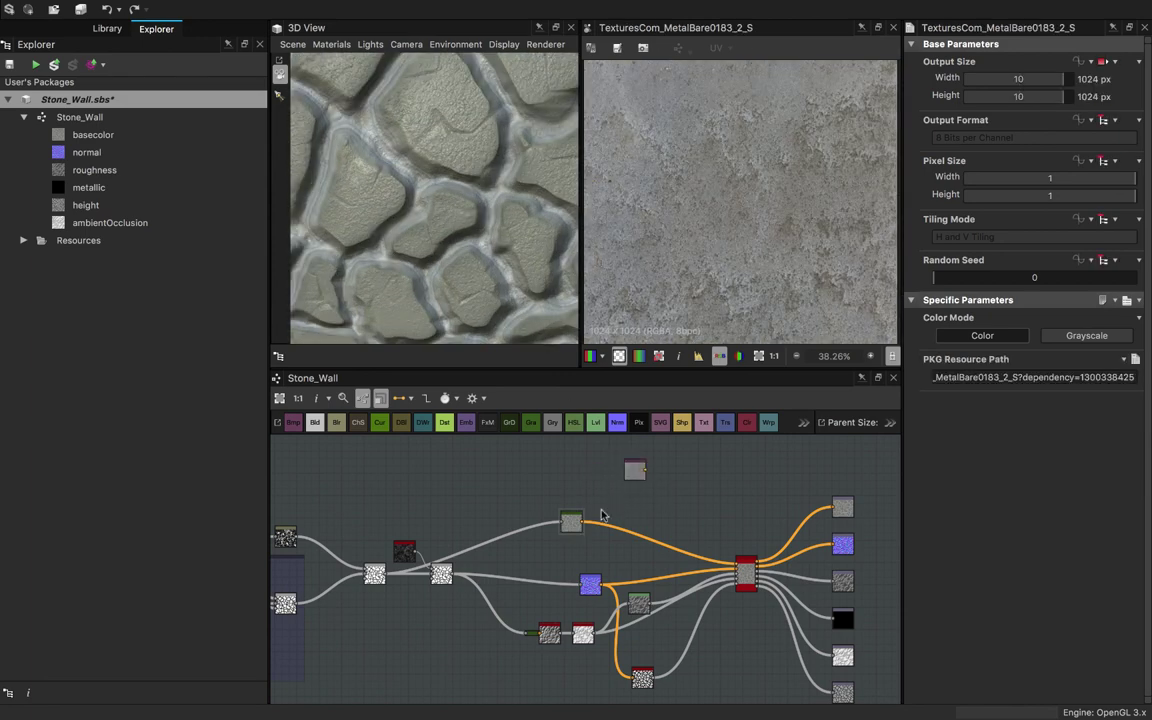
- Add a second Gradient Map above the first and feed it from the stone pattern node at the blue frame's edge
key("space")
type("gr")
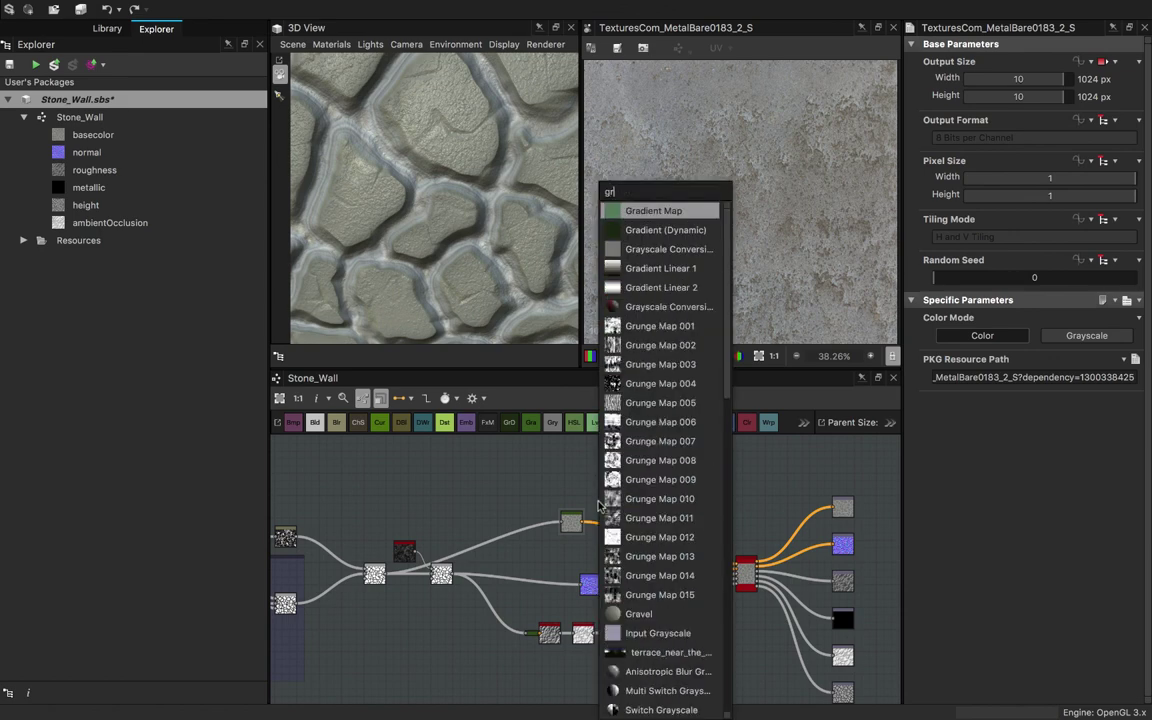
left_click(647, 213)
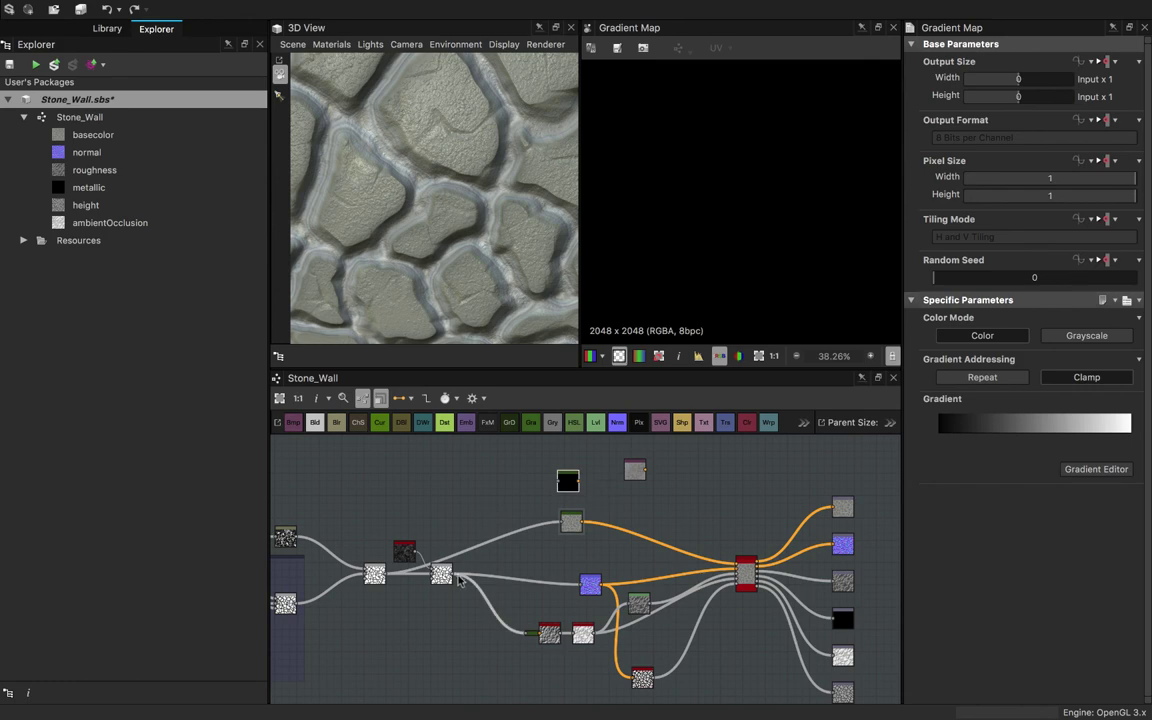
left_click_drag(455, 574, 560, 482)
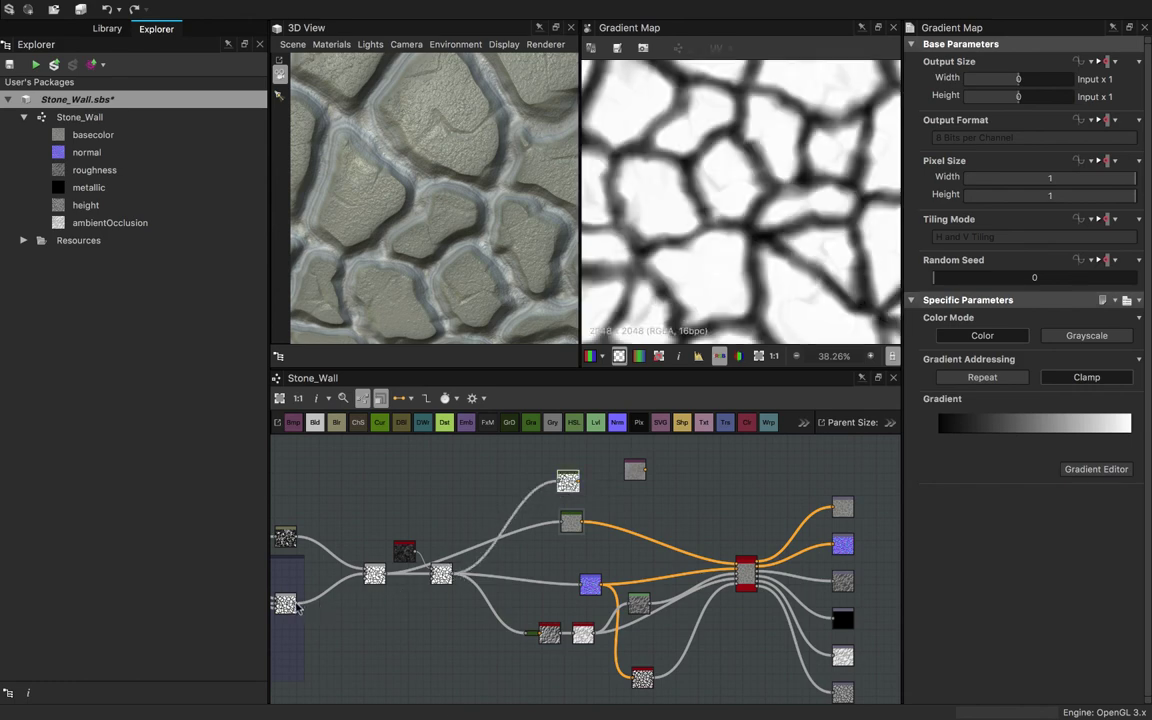
left_click_drag(386, 572, 556, 482)
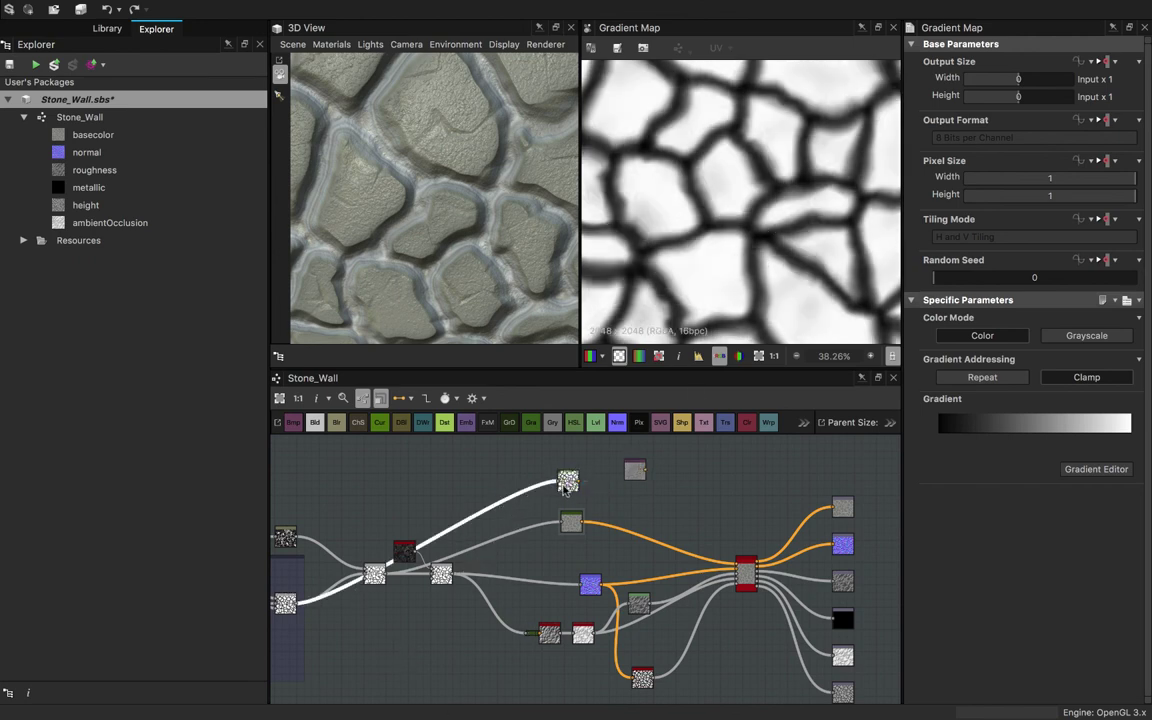
double_click(568, 485)
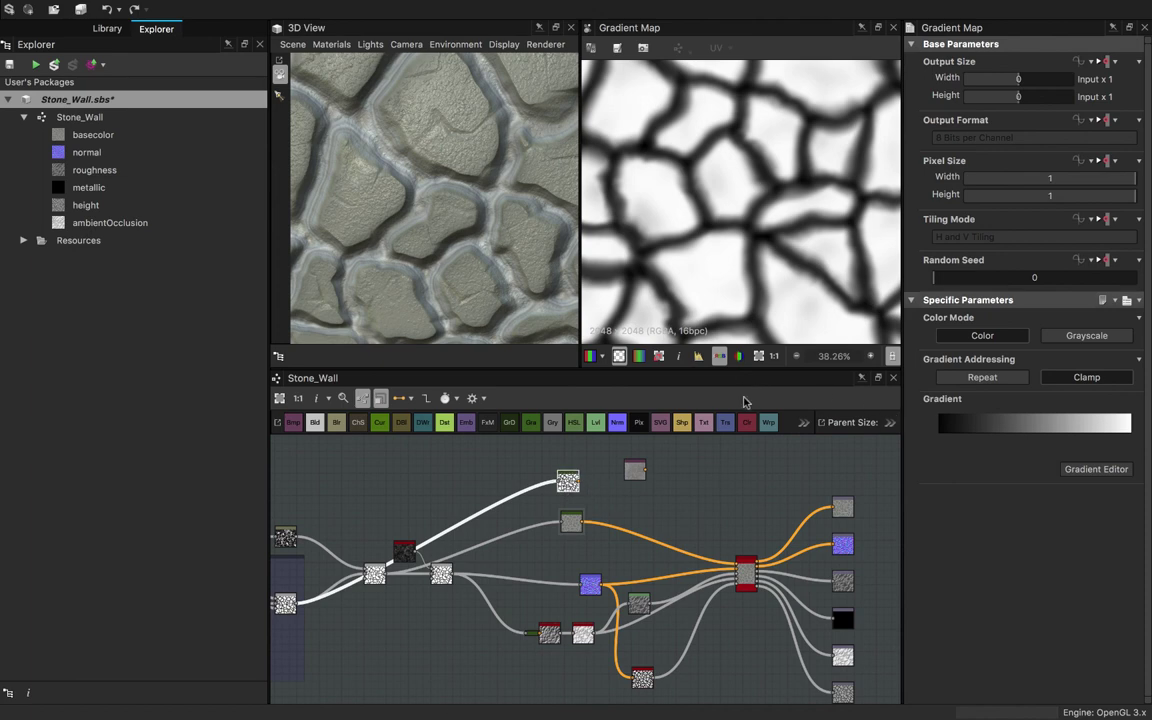
- Set the end key of the second Gradient Map's gradient to pure red (#ffff0000), keeping only the black and red keys
left_click(1085, 470)
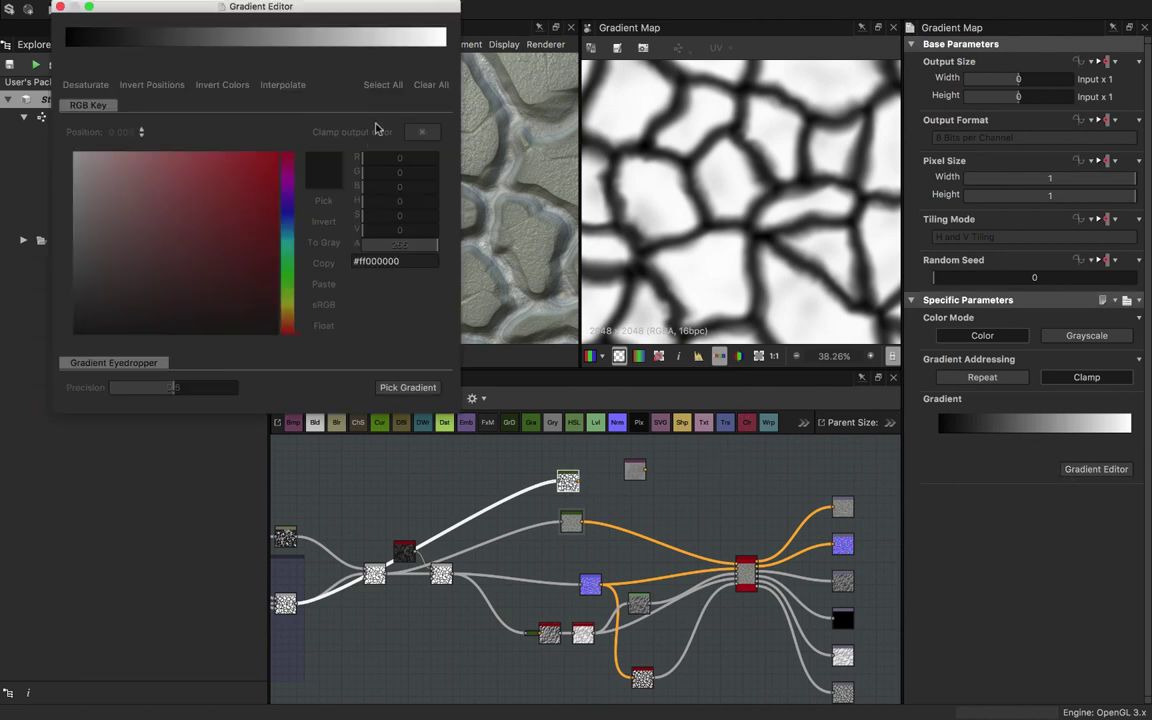
left_click(381, 46)
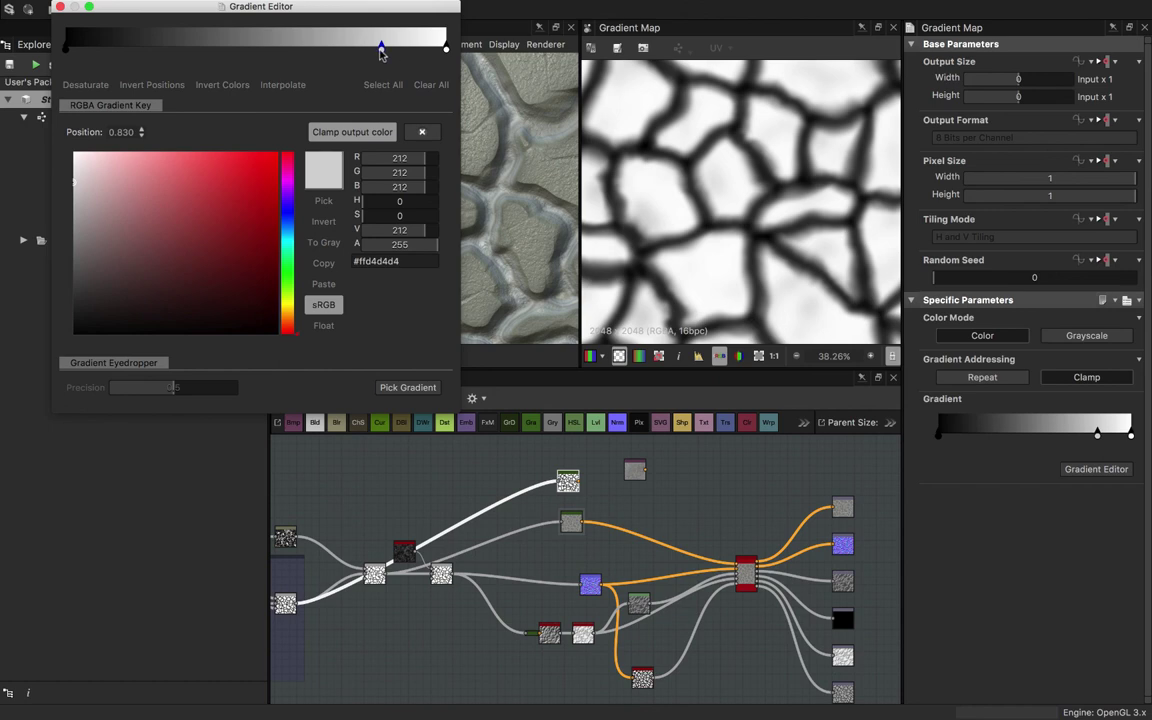
key("Delete")
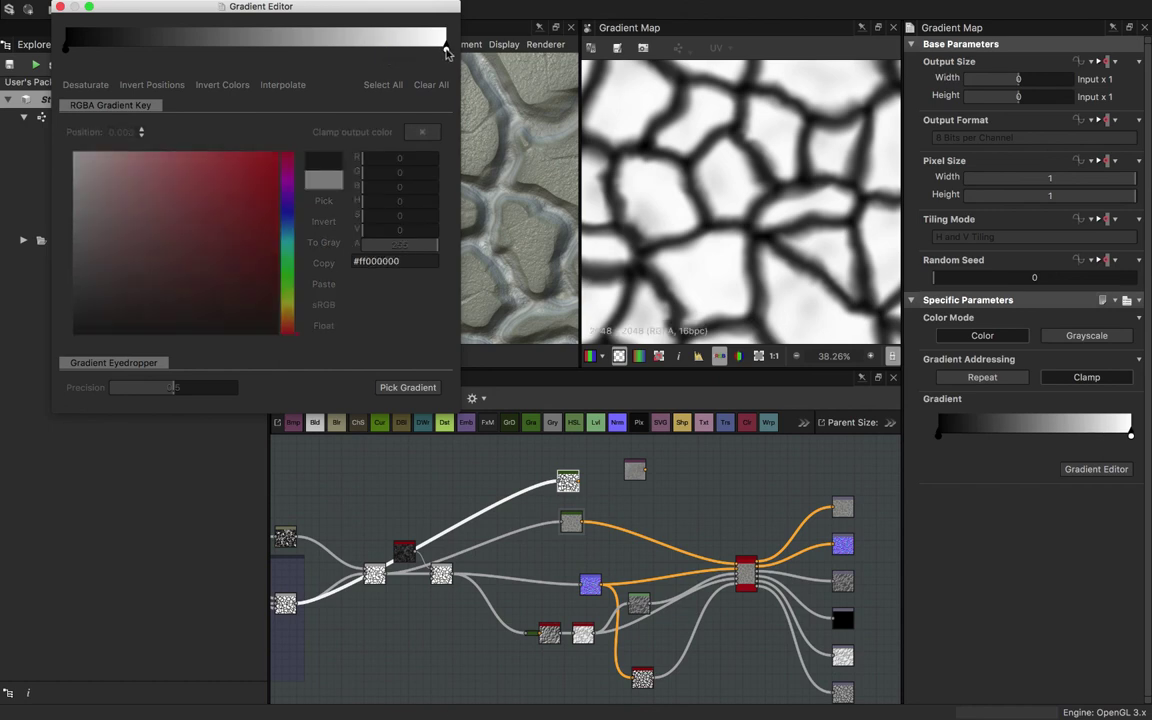
left_click(447, 50)
left_click_drag(255, 239, 282, 142)
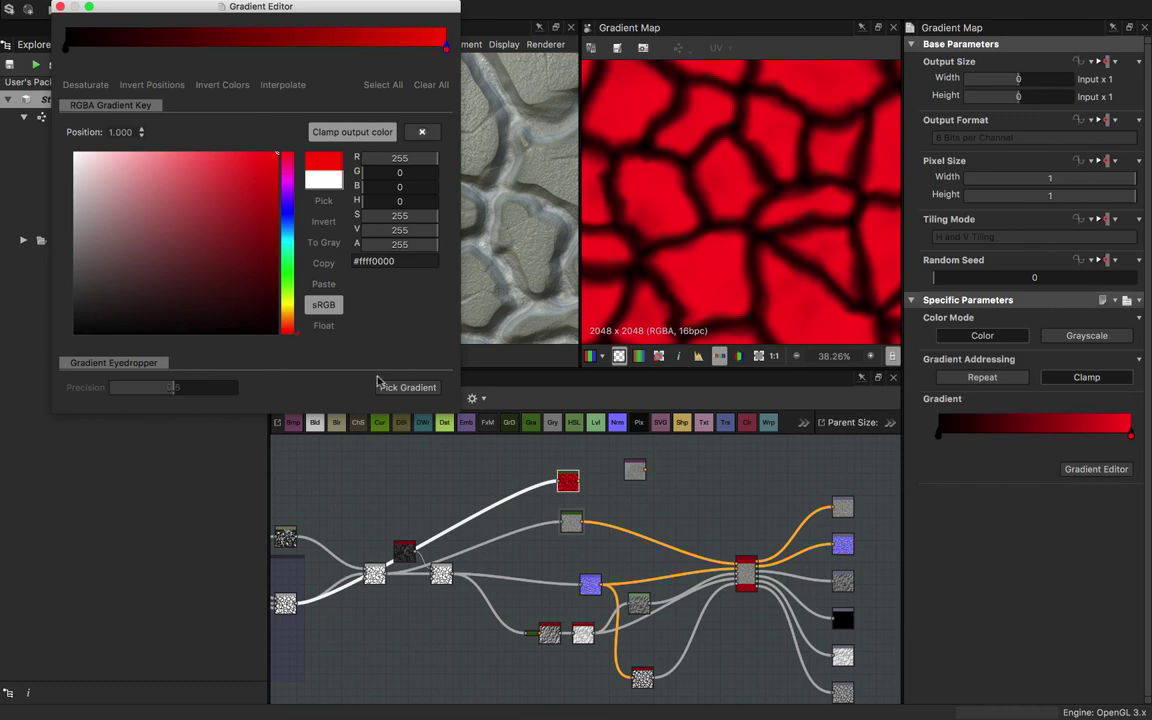
left_click(59, 7)
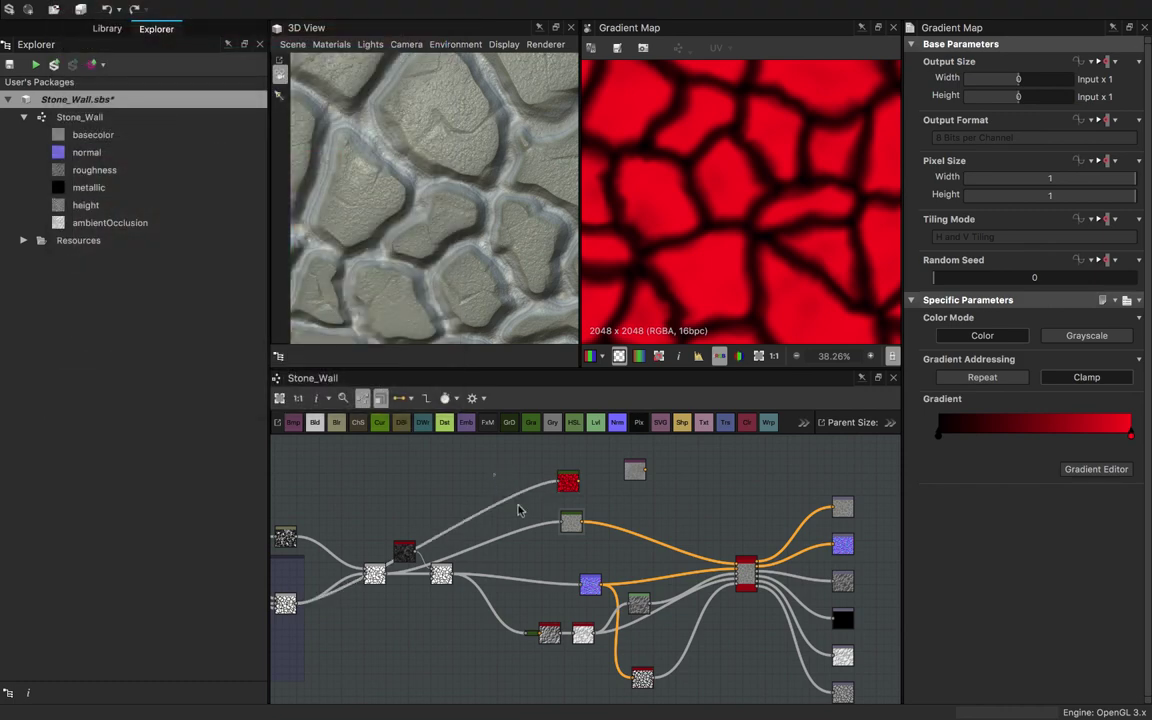
- Insert an Invert node on the link into the red Gradient Map, place it in free space, and preview the red Gradient Map
left_click(514, 505)
left_click(460, 472)
key("space")
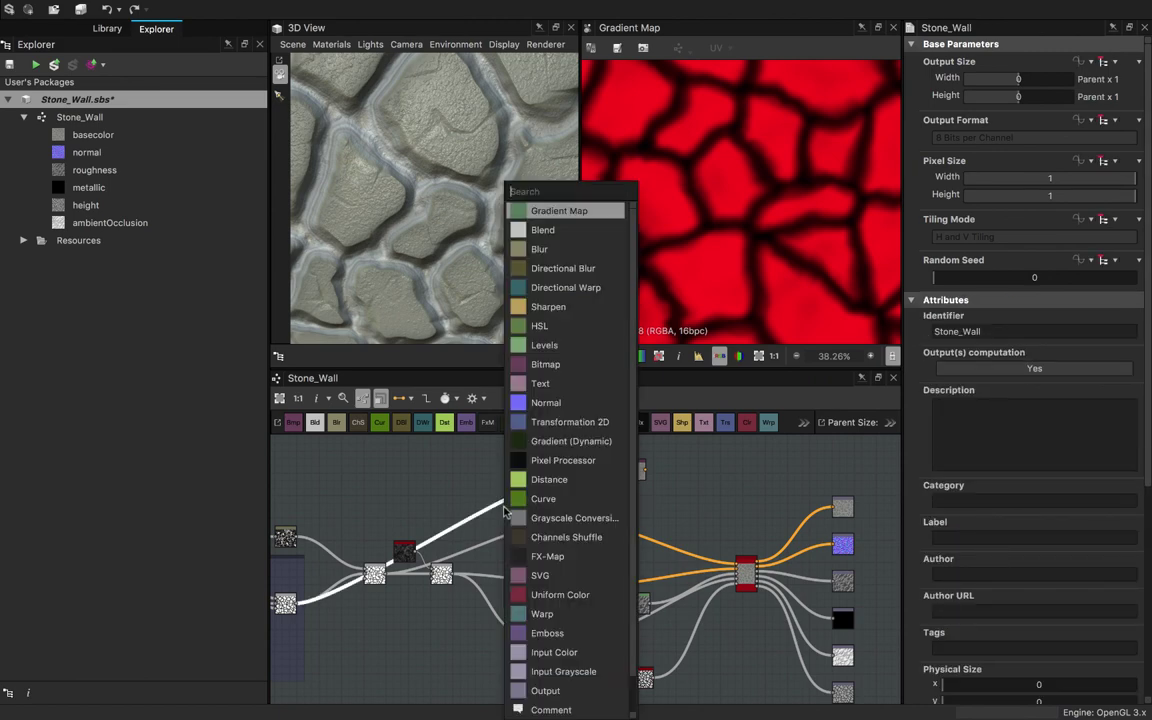
type("inv")
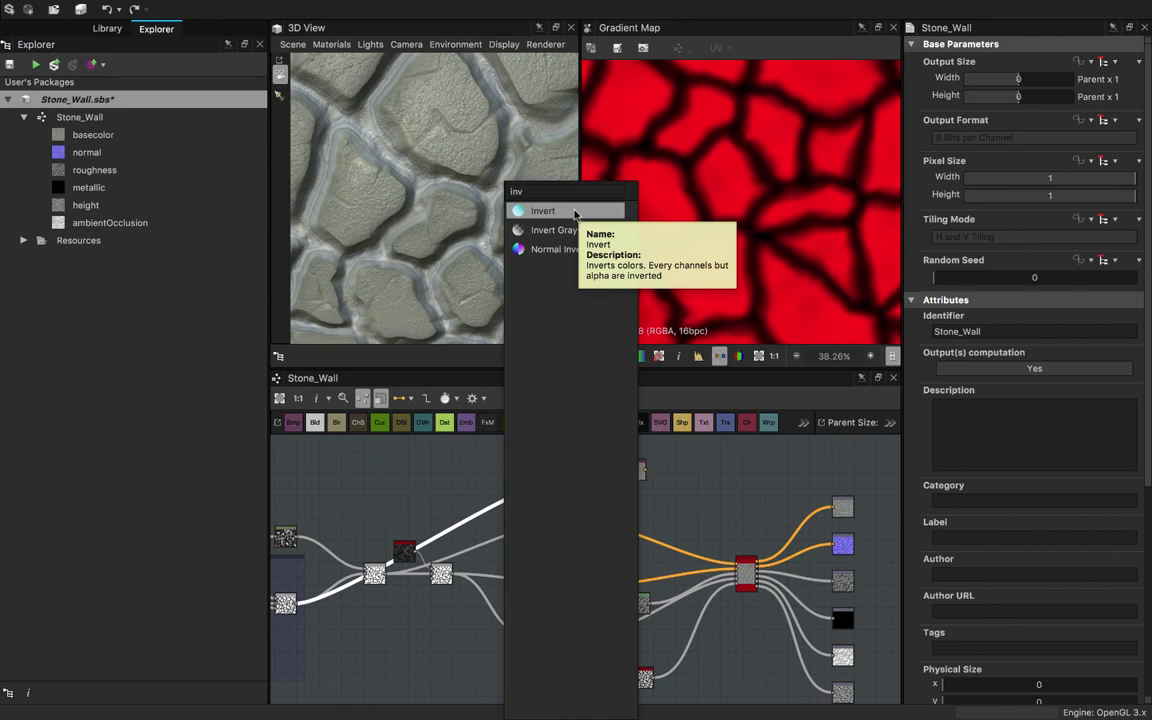
left_click(574, 212)
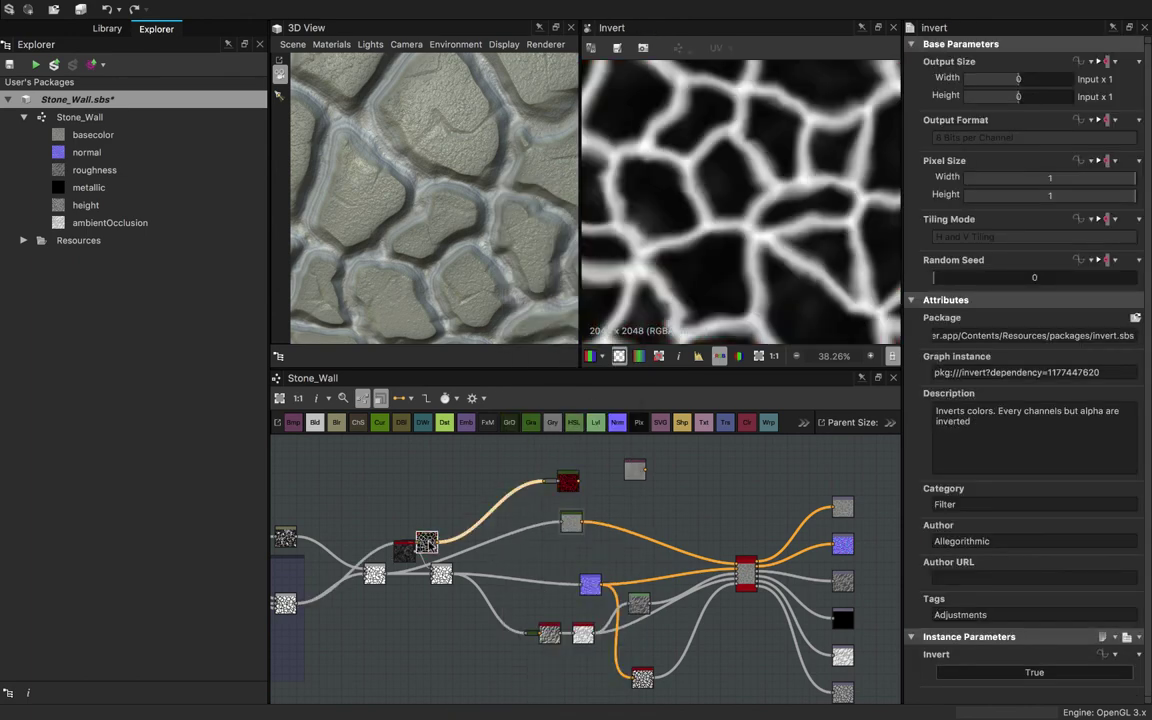
left_click_drag(426, 542, 460, 514)
double_click(570, 482)
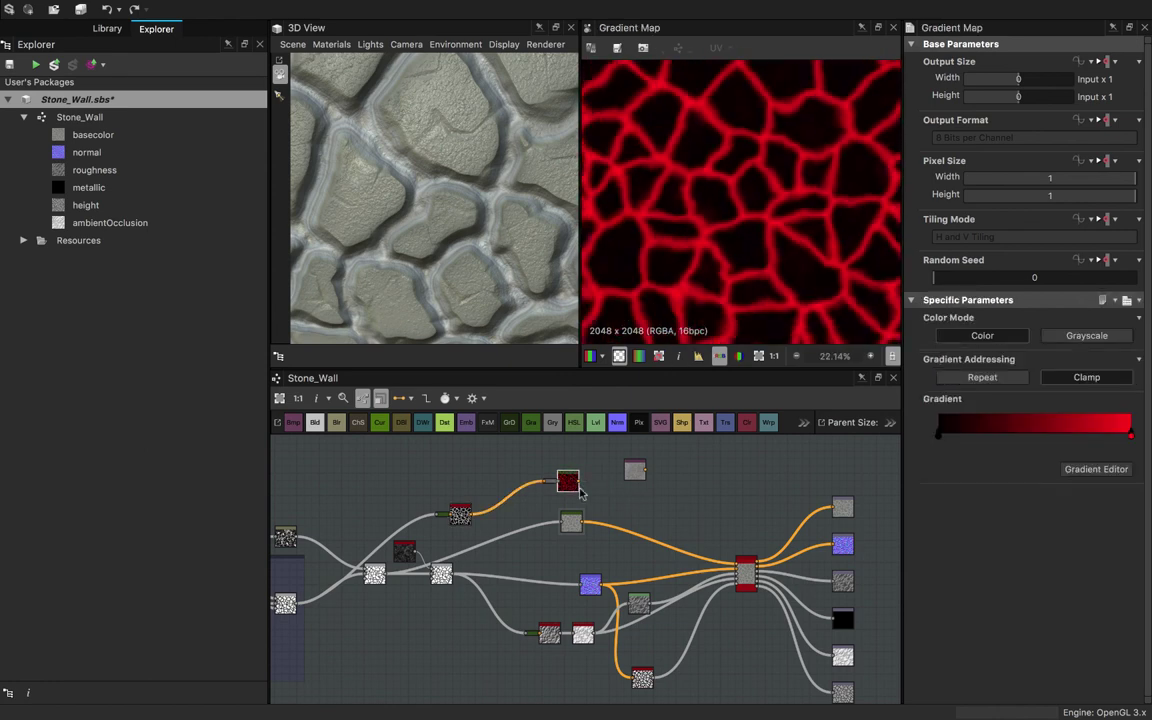
- Add a Blend node with the red Gradient Map as foreground and the bitmap-colored Gradient Map as background
left_click(568, 529)
scroll(567, 497, "up", 3)
double_click(573, 543)
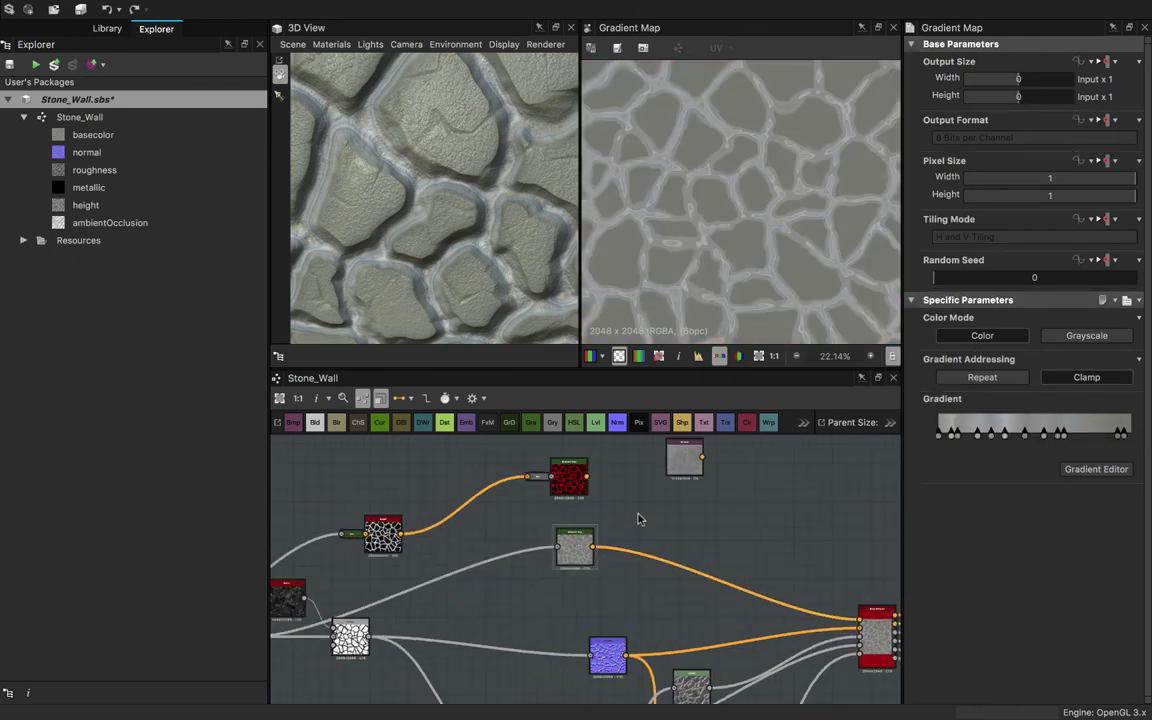
key("space")
type("ble")
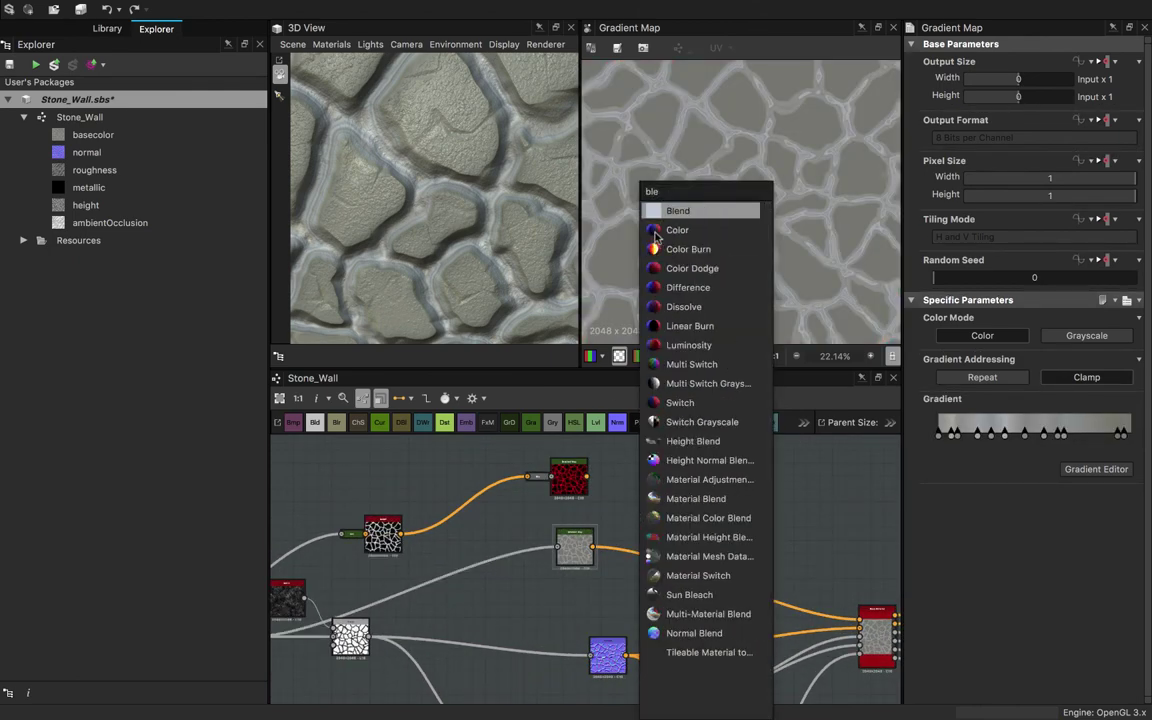
left_click(677, 211)
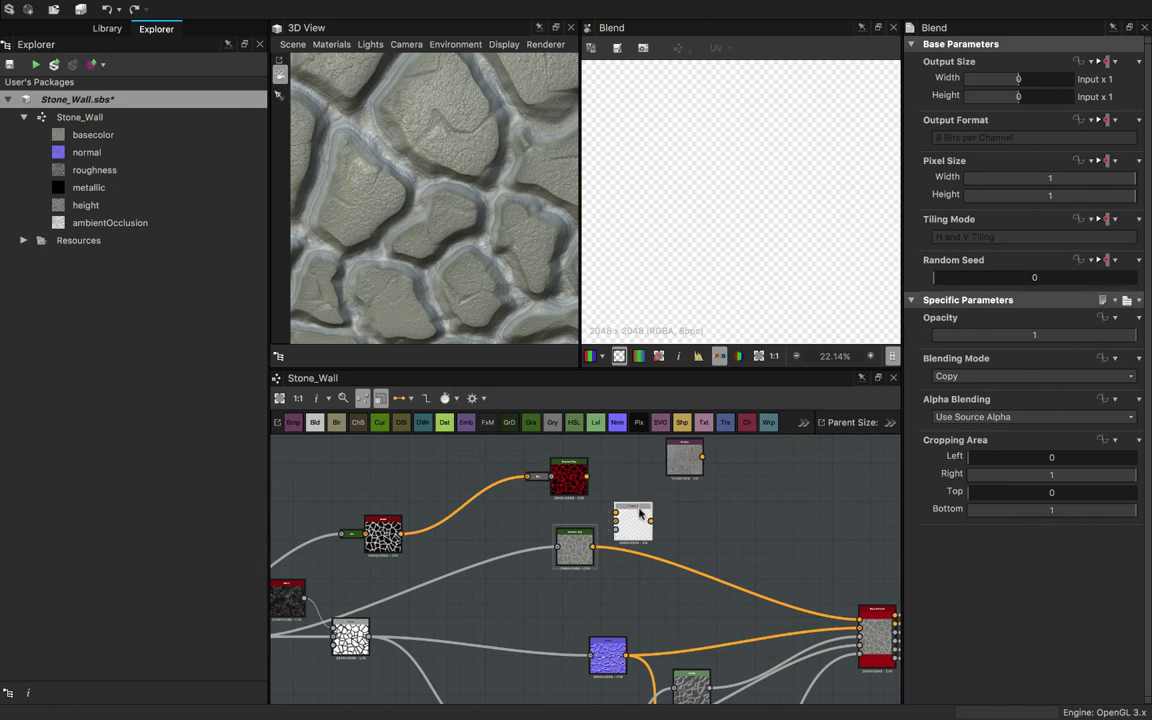
left_click_drag(588, 477, 628, 487)
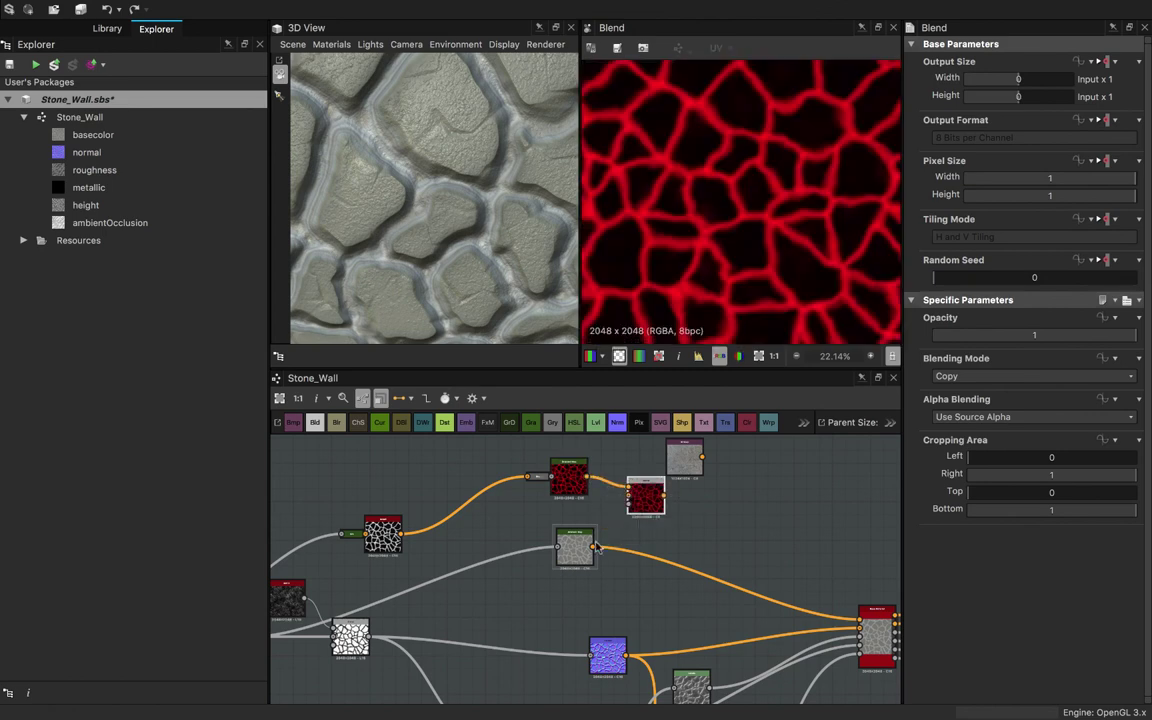
left_click_drag(592, 547, 630, 497)
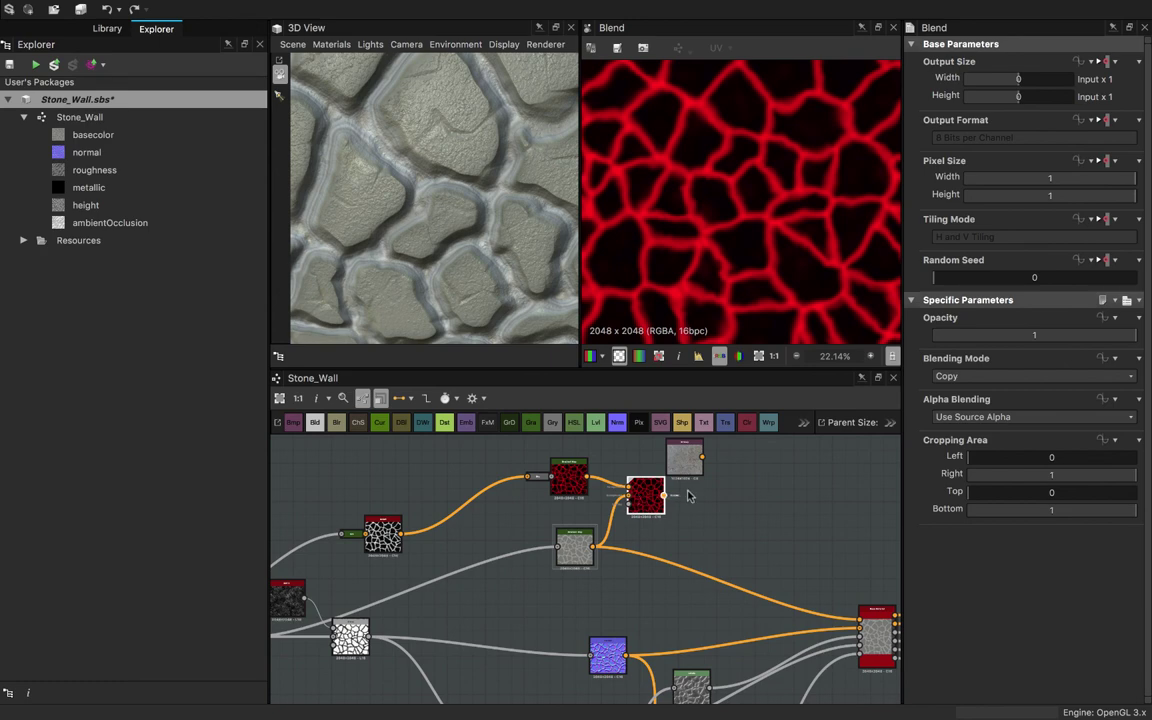
- Try the Multiply blending mode on the Blend node and return it to Copy
scroll(812, 267, "down", 1)
left_click(995, 378)
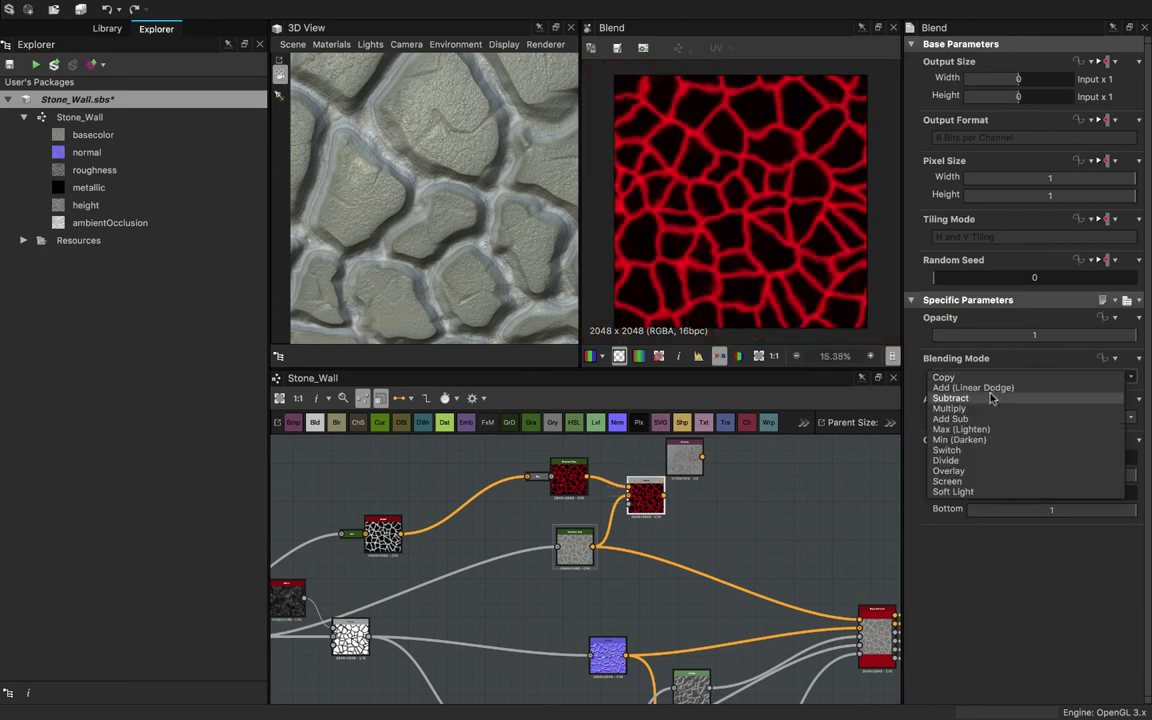
left_click(985, 408)
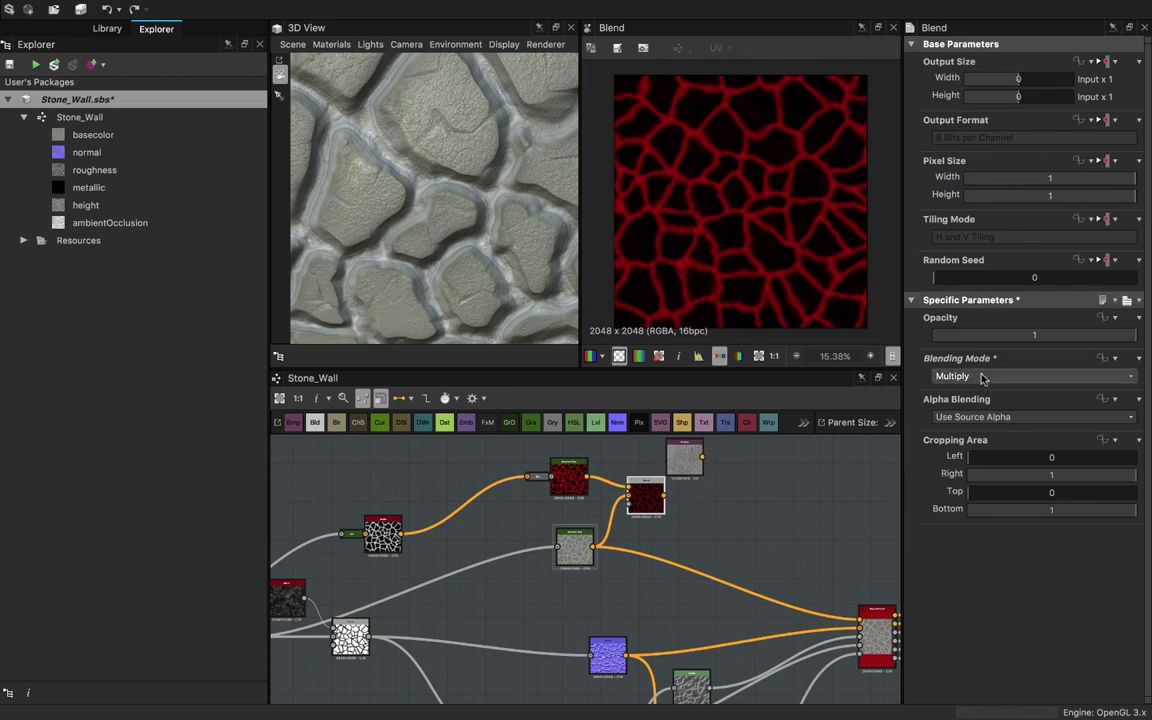
left_click(982, 378)
left_click(980, 341)
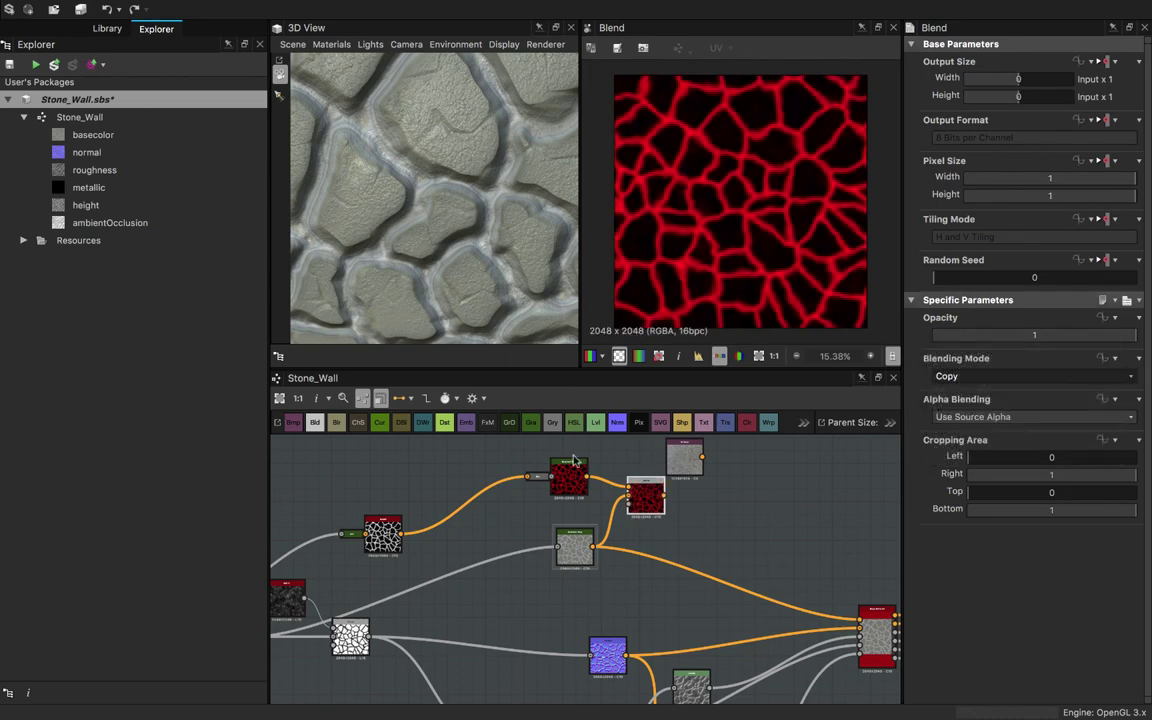
- Connect the Invert node's output to the Blend node's opacity mask input and inspect the blended colors
left_click_drag(370, 637, 630, 508)
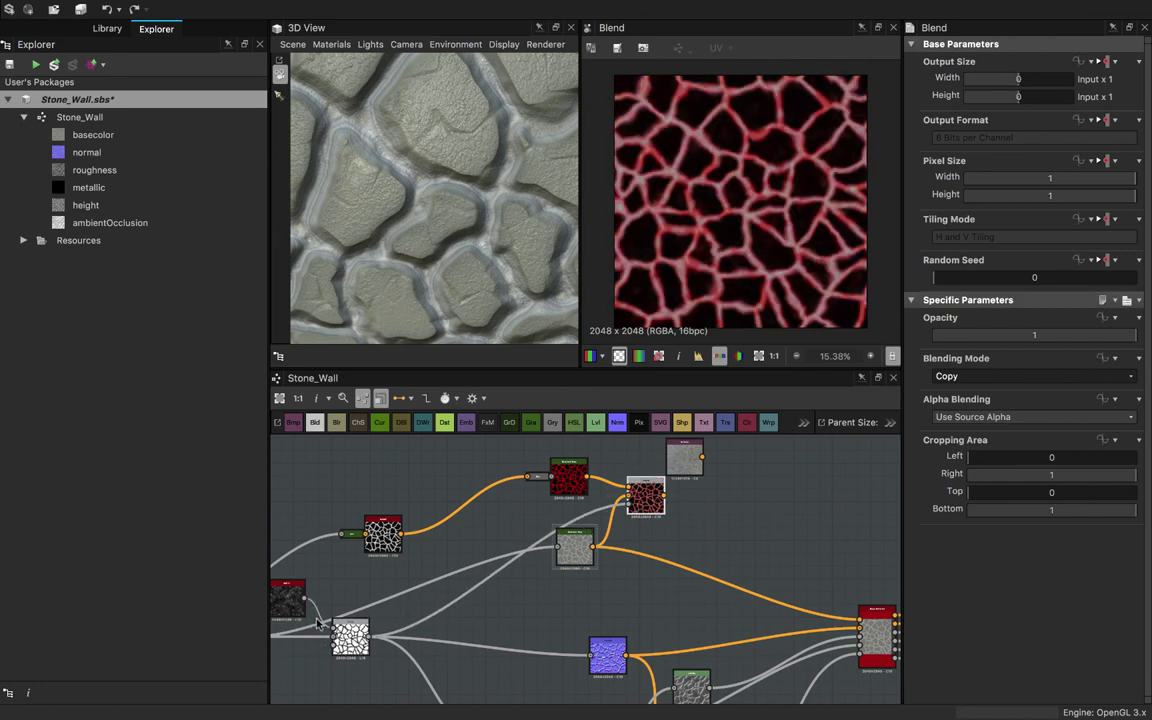
left_click_drag(400, 533, 630, 507)
scroll(658, 310, "up", 3)
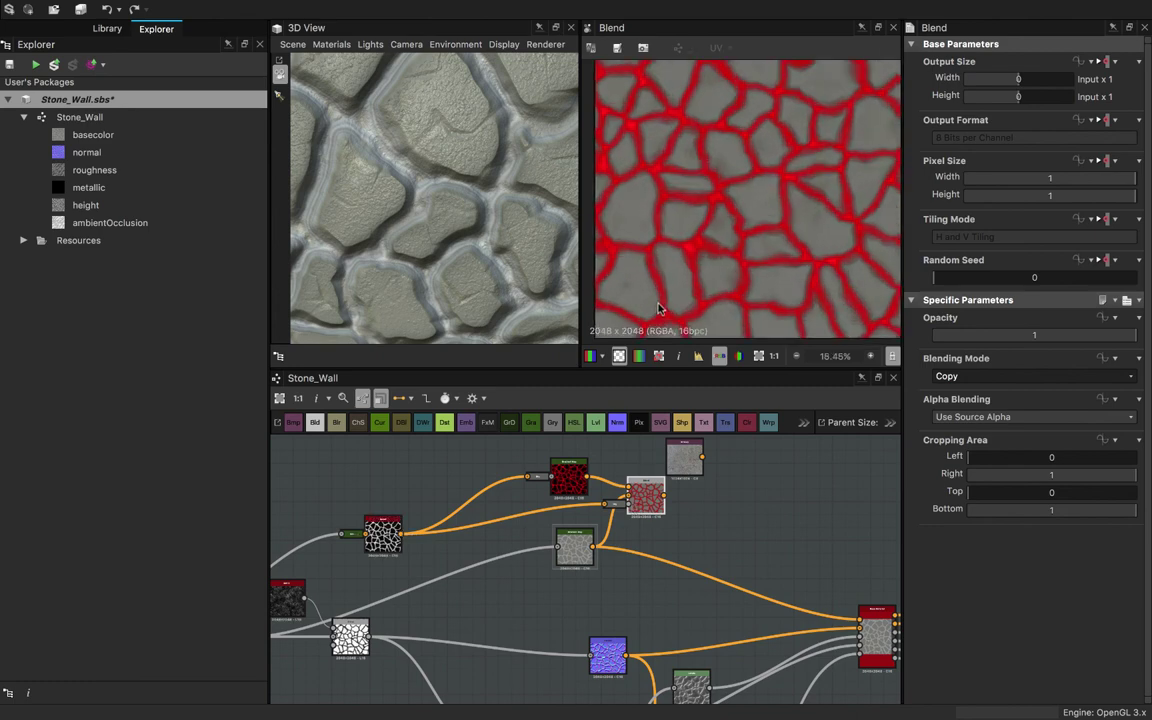
scroll(658, 283, "down", 2)
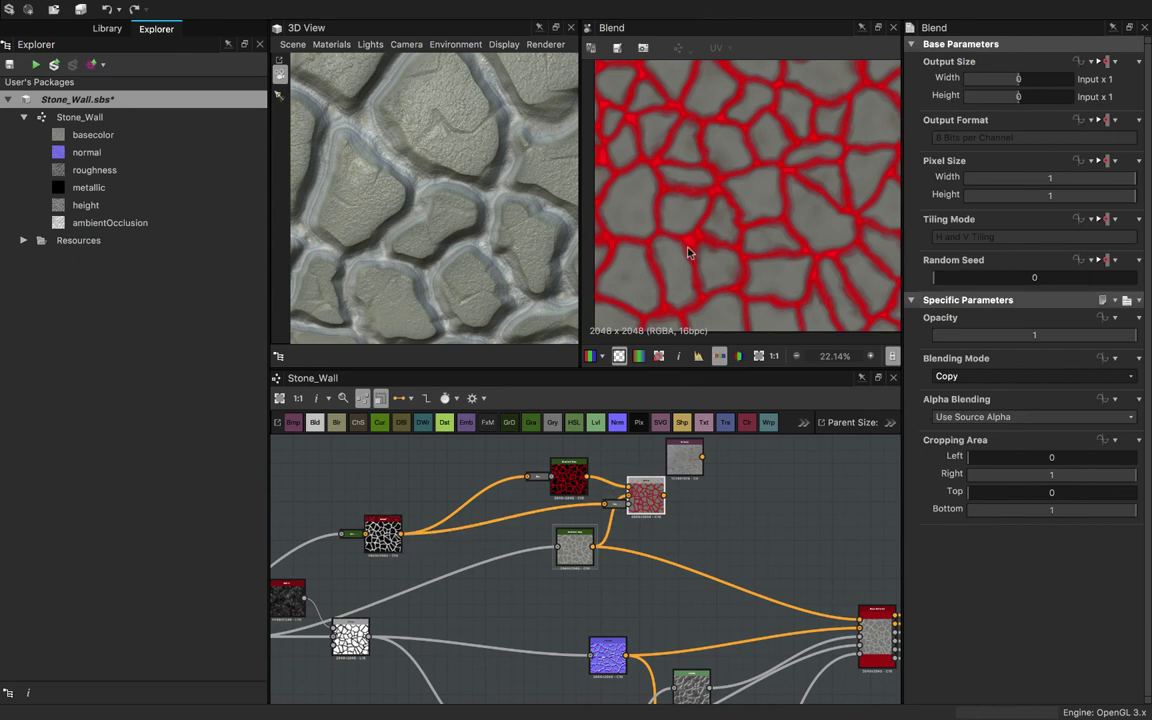
scroll(689, 249, "up", 3)
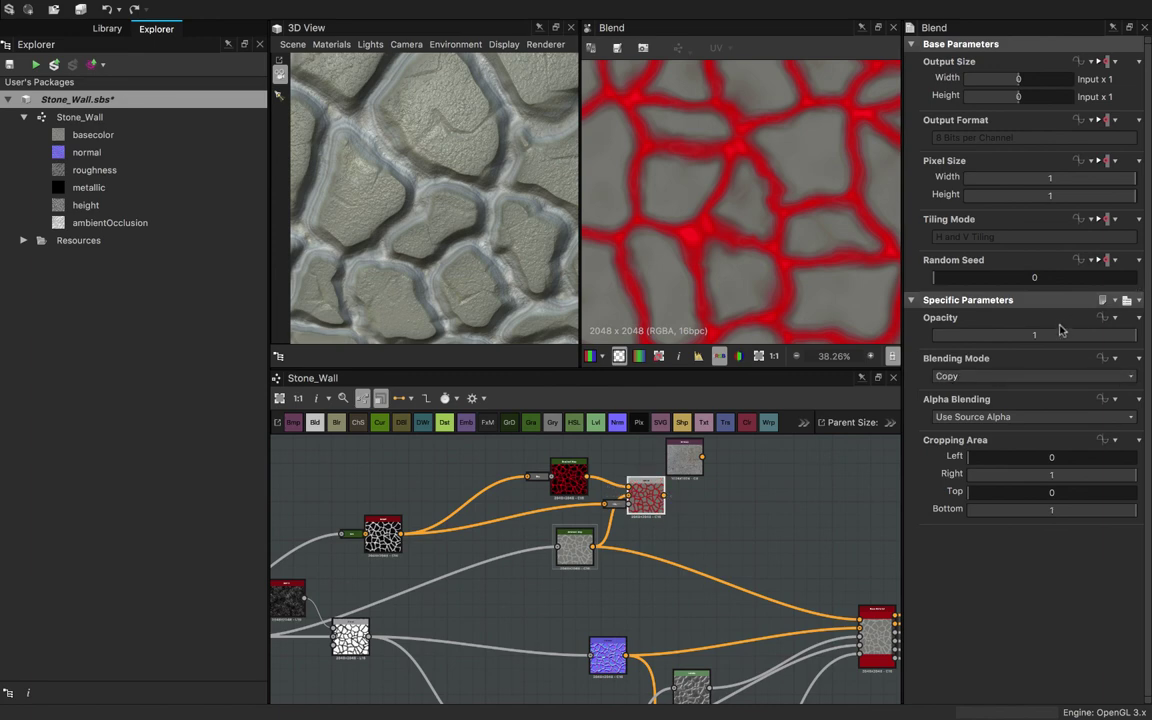
- Set the Blend node's opacity to 0.51 and connect its output to the Base Material's base color input
mouse_move(1028, 336)
left_mouse_down()
mouse_move(905, 351)
mouse_move(1028, 334)
mouse_move(1018, 342)
mouse_move(1033, 336)
mouse_move(1031, 347)
left_mouse_up()
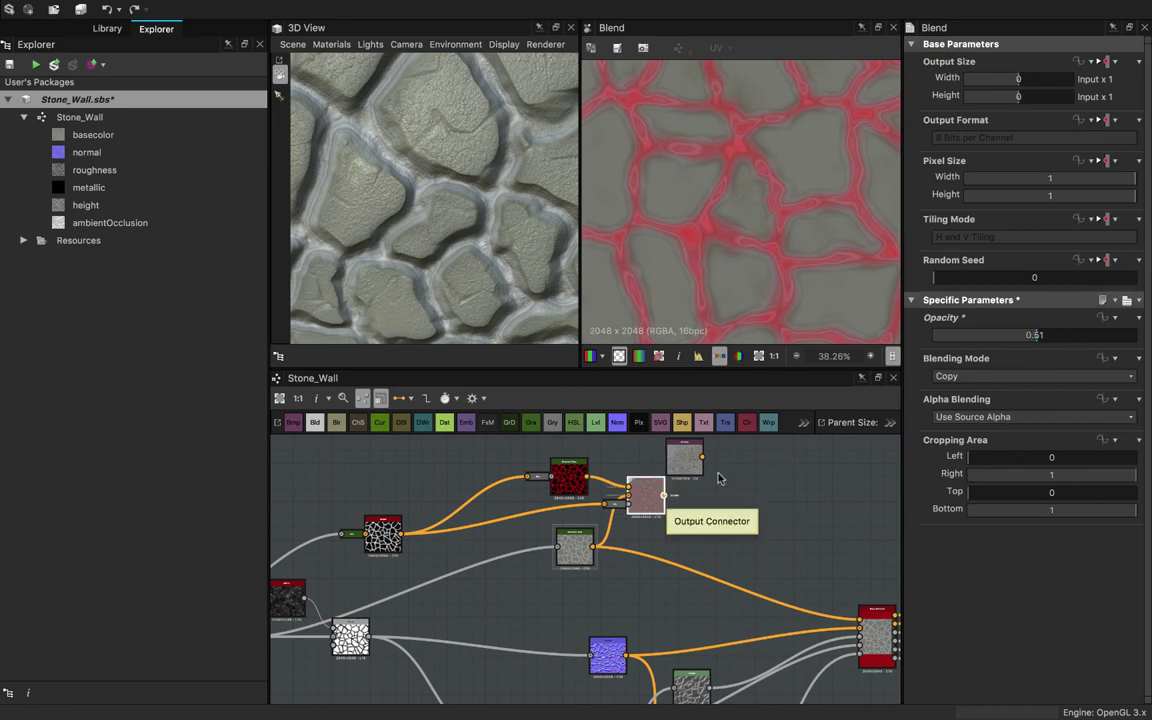
left_click_drag(664, 495, 858, 620)
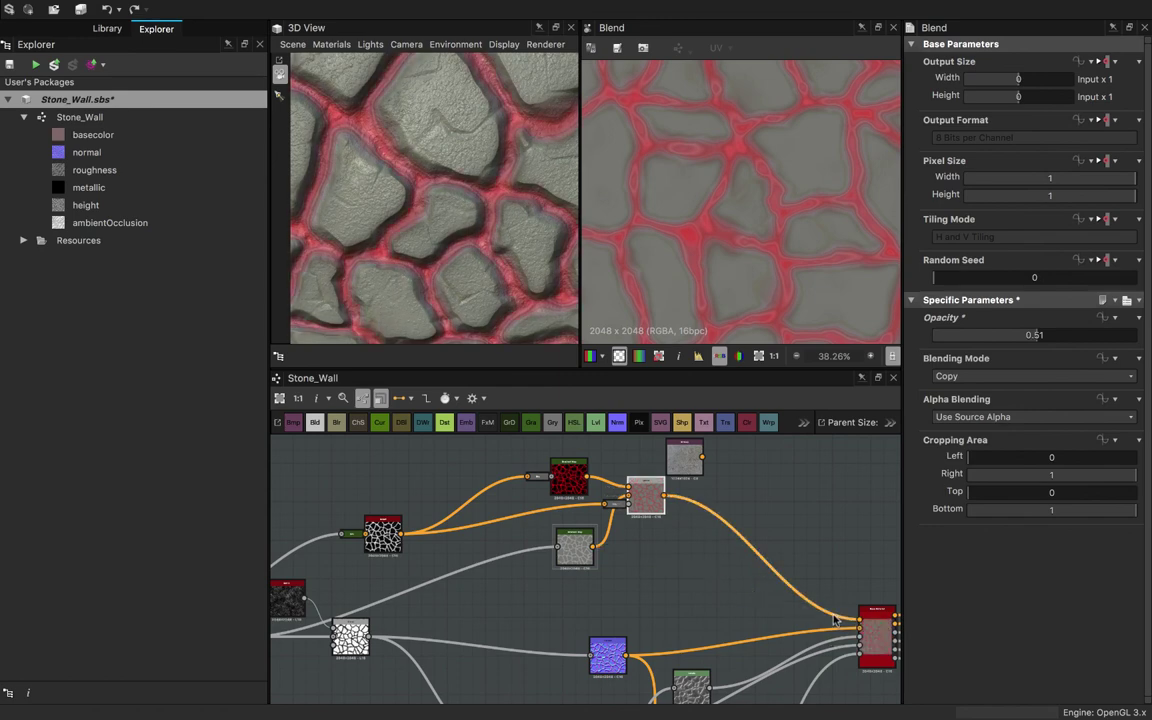
scroll(488, 236, "down", 10)
left_click_drag(440, 250, 438, 218)
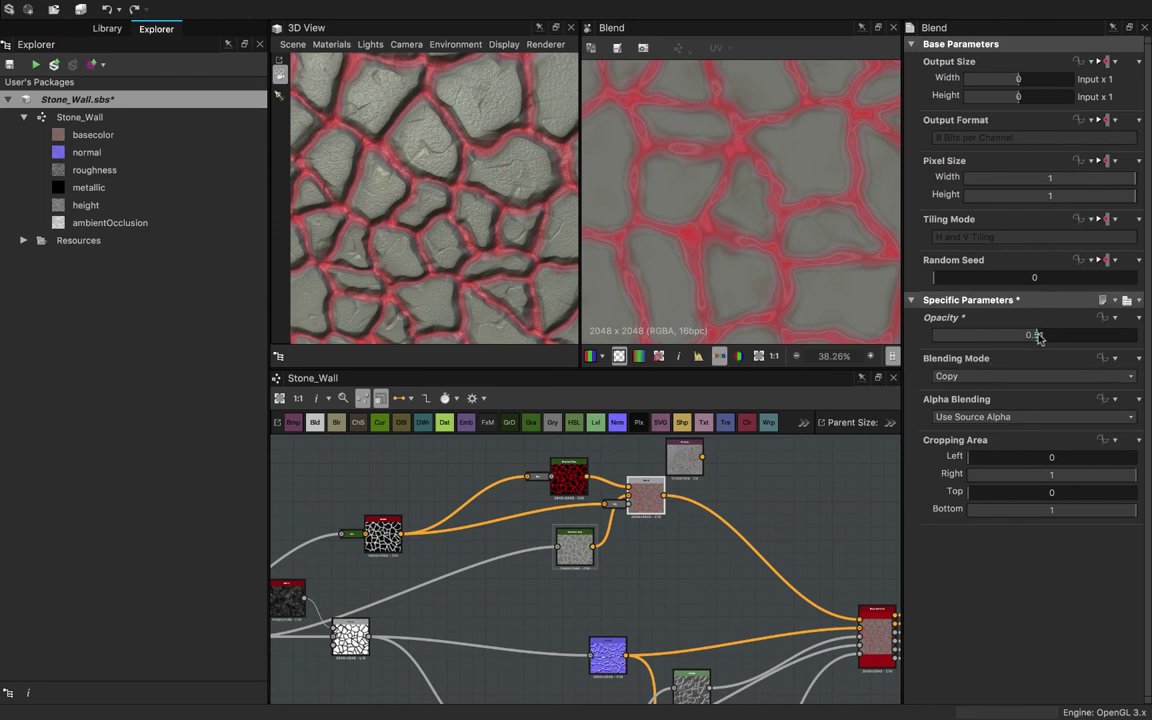
- Raise the Blend node's opacity to 1 and check the gradients of the two Gradient Map nodes
left_click_drag(1039, 337, 1150, 346)
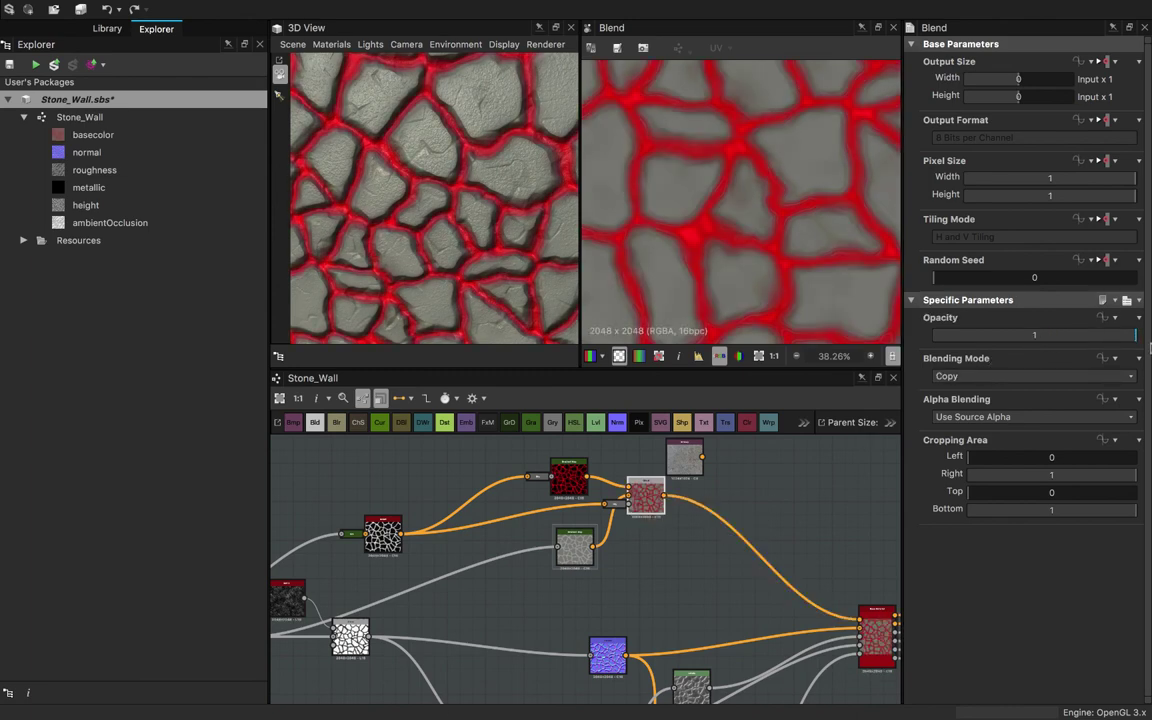
left_click(575, 548)
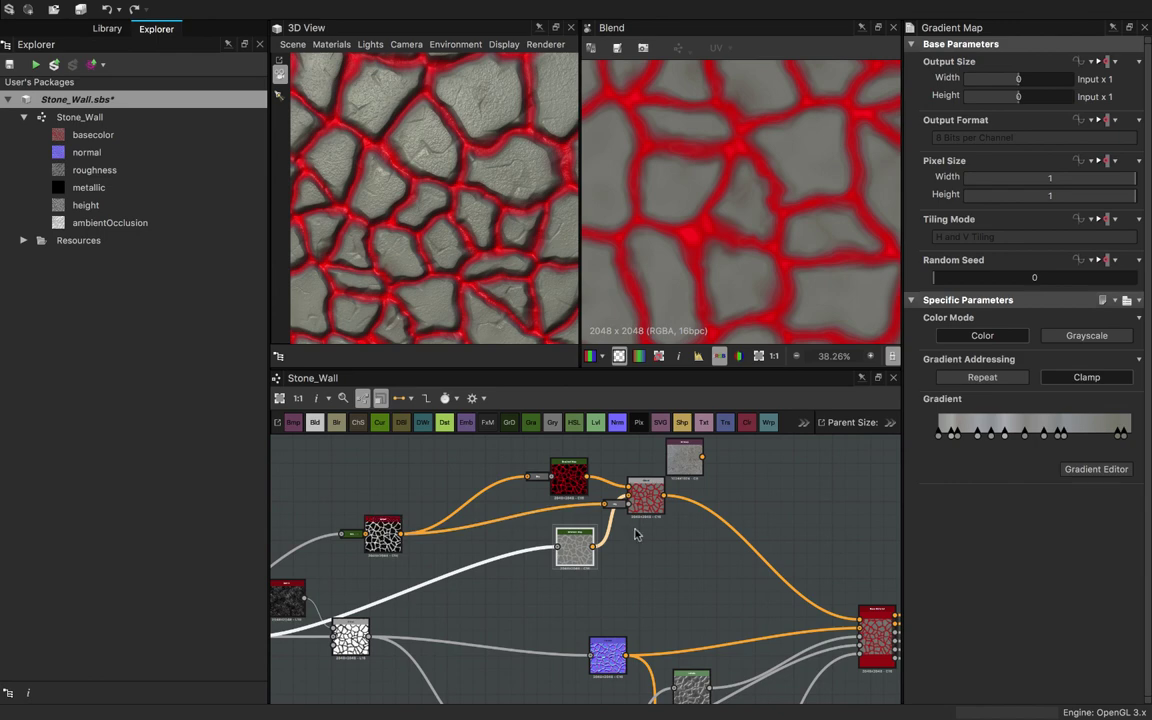
left_click(569, 477)
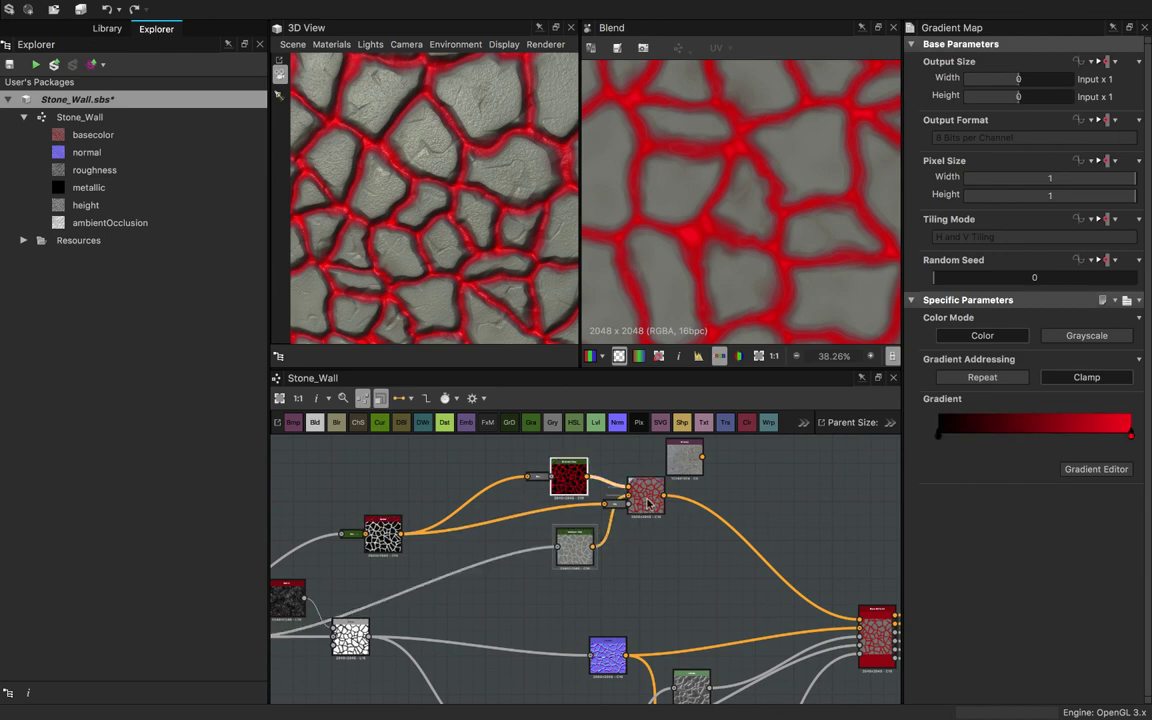
- Add a second Blend node between the existing color Blend and the Base Material, placing it just beyond the first one
mouse_move(438, 275)
left_mouse_down()
mouse_move(490, 377)
mouse_move(483, 233)
mouse_move(434, 286)
left_mouse_up()
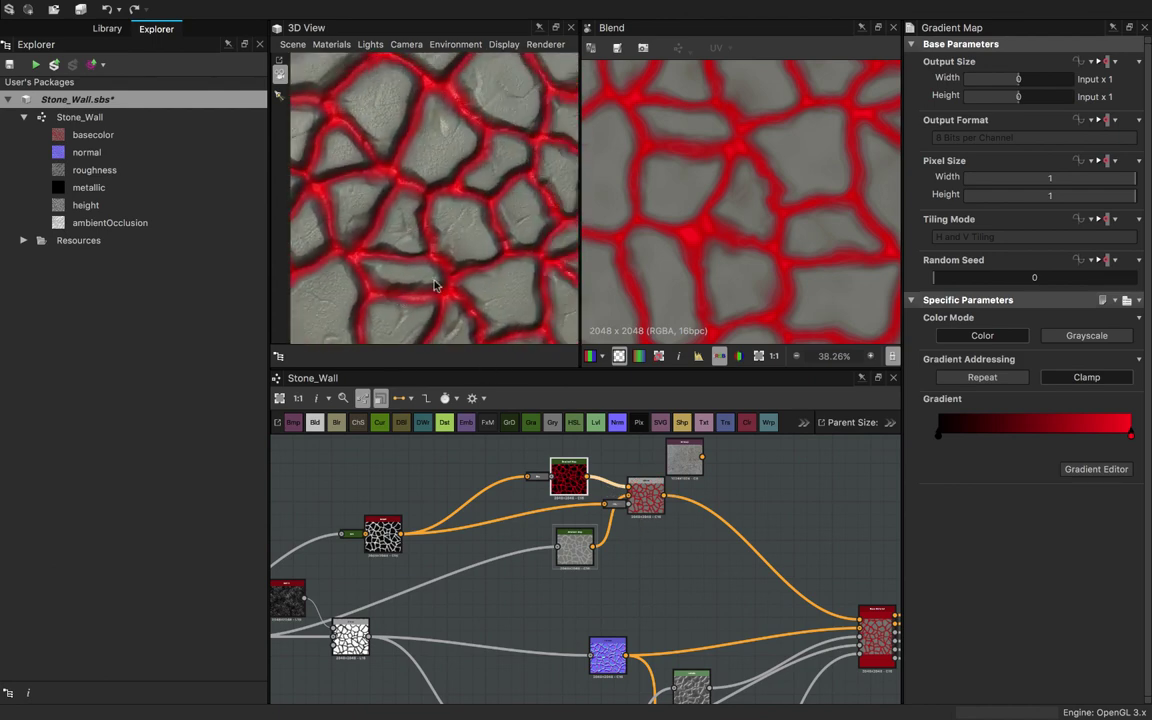
scroll(438, 298, "down", 3)
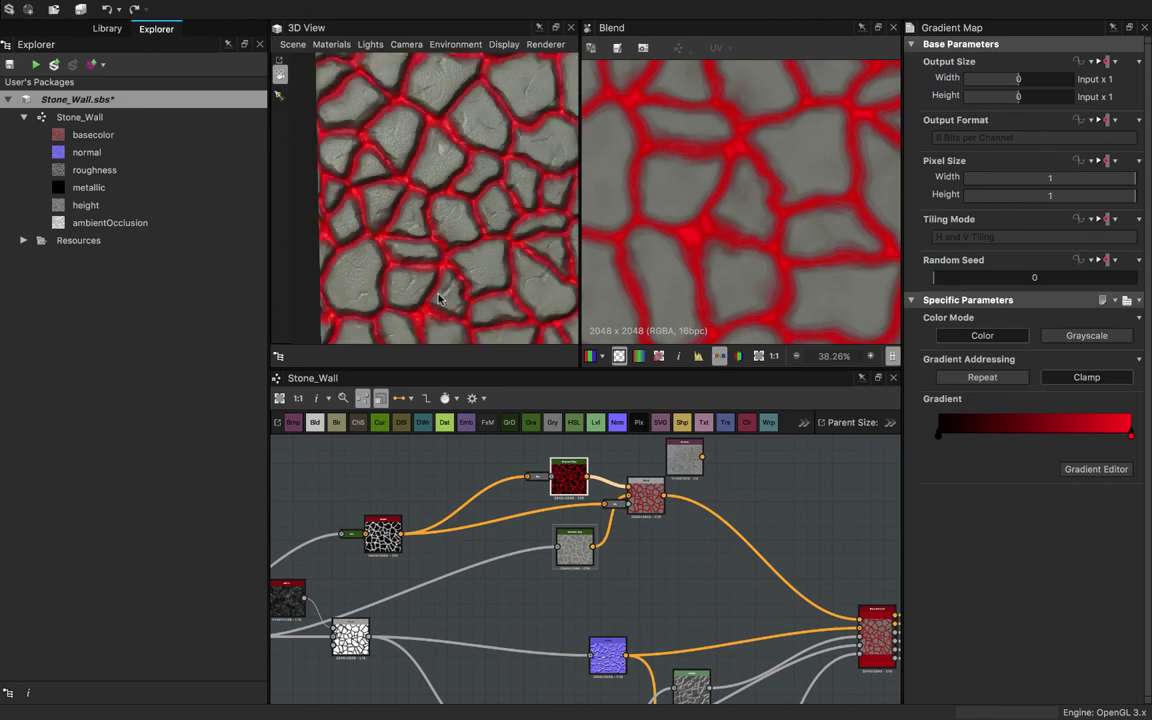
left_click_drag(645, 512, 646, 519)
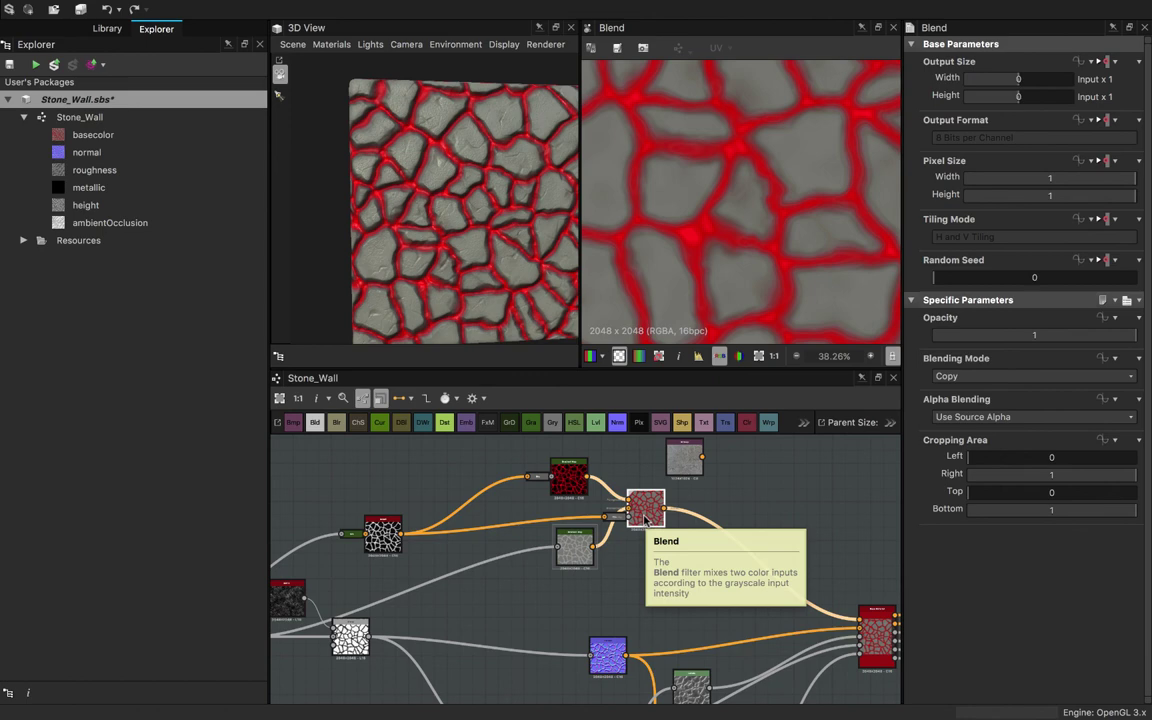
key("space")
type("bl")
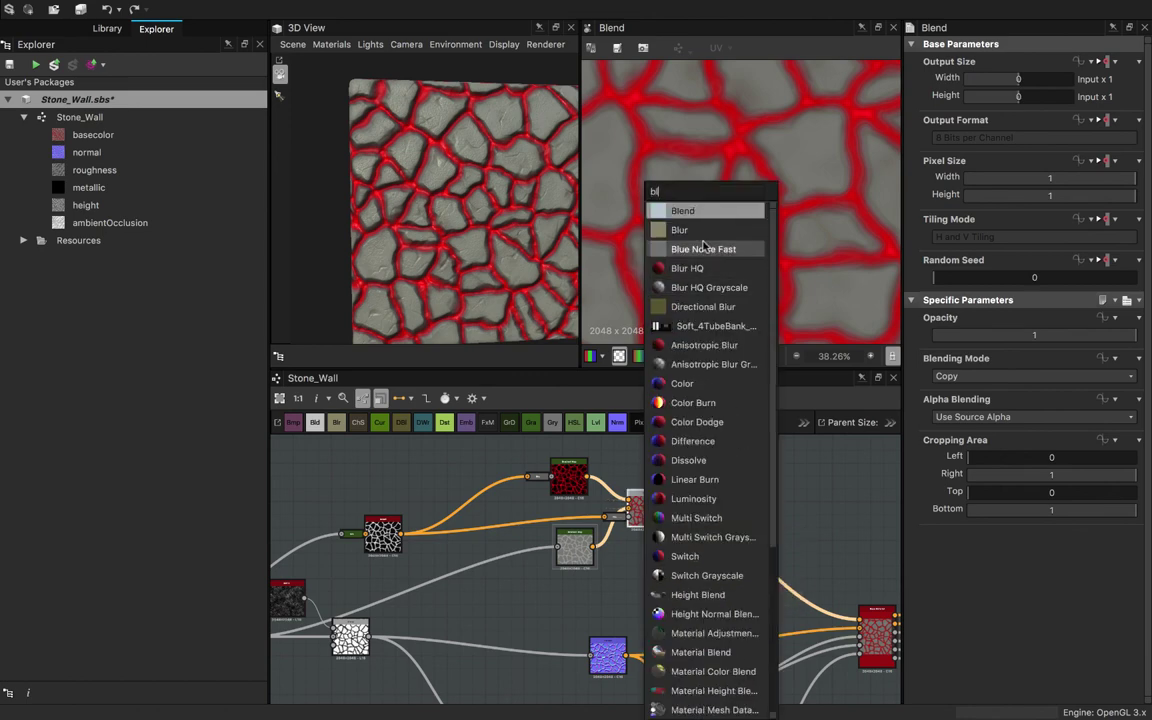
left_click(681, 211)
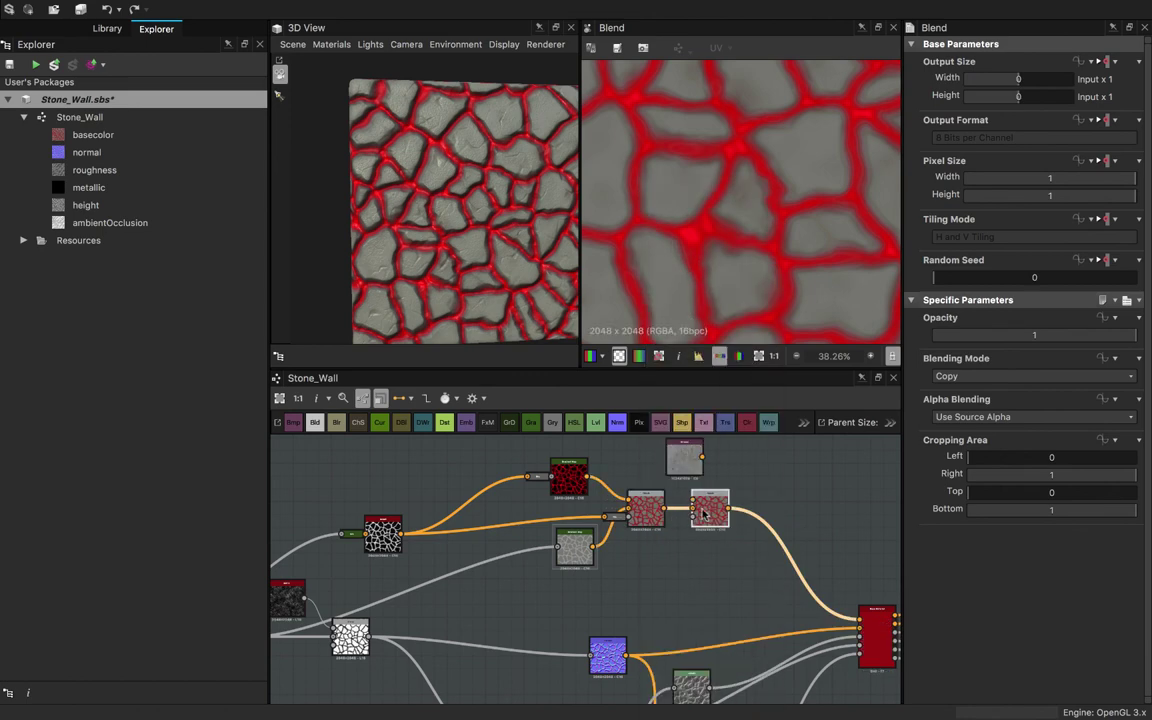
left_click_drag(703, 514, 715, 527)
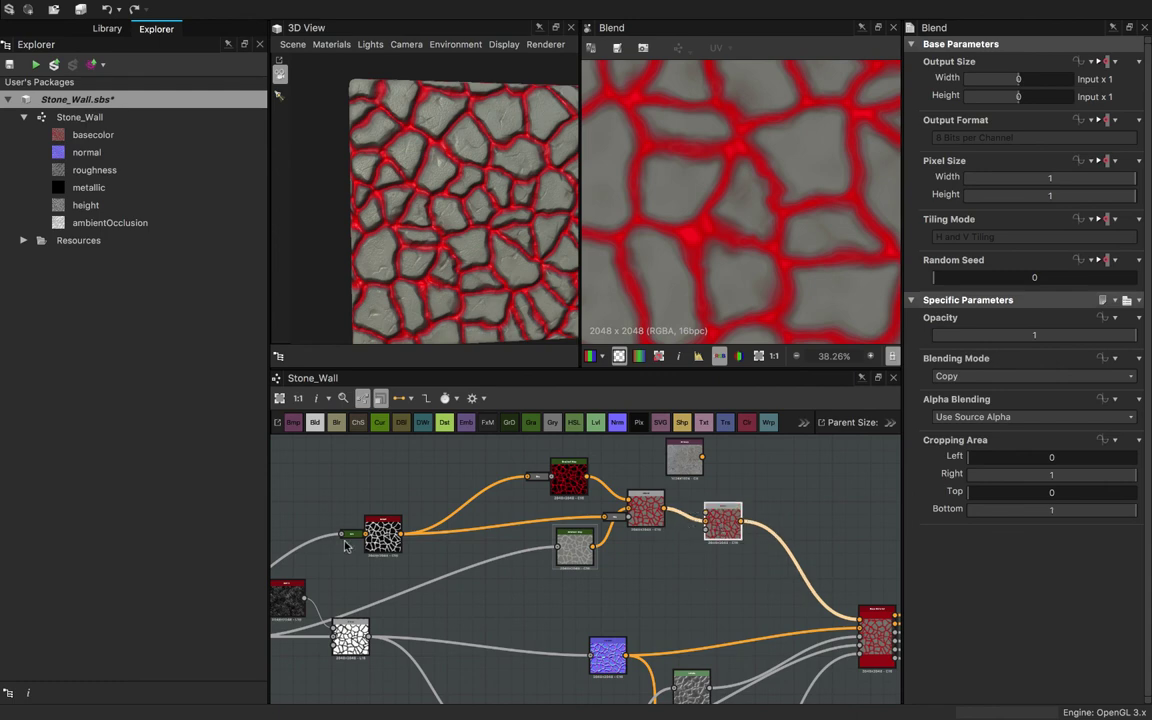
- Connect the Invert node's output to the new Blend's opacity mask and the first Blend's output to its foreground input
left_click_drag(400, 533, 705, 528)
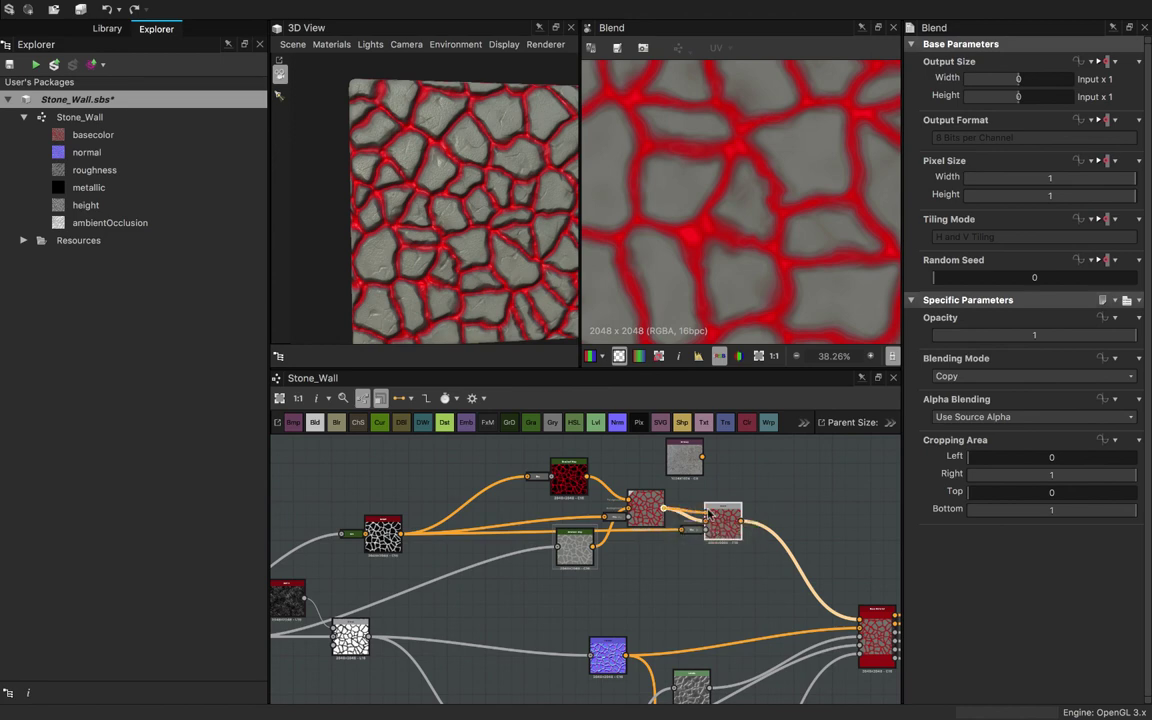
left_click(690, 520)
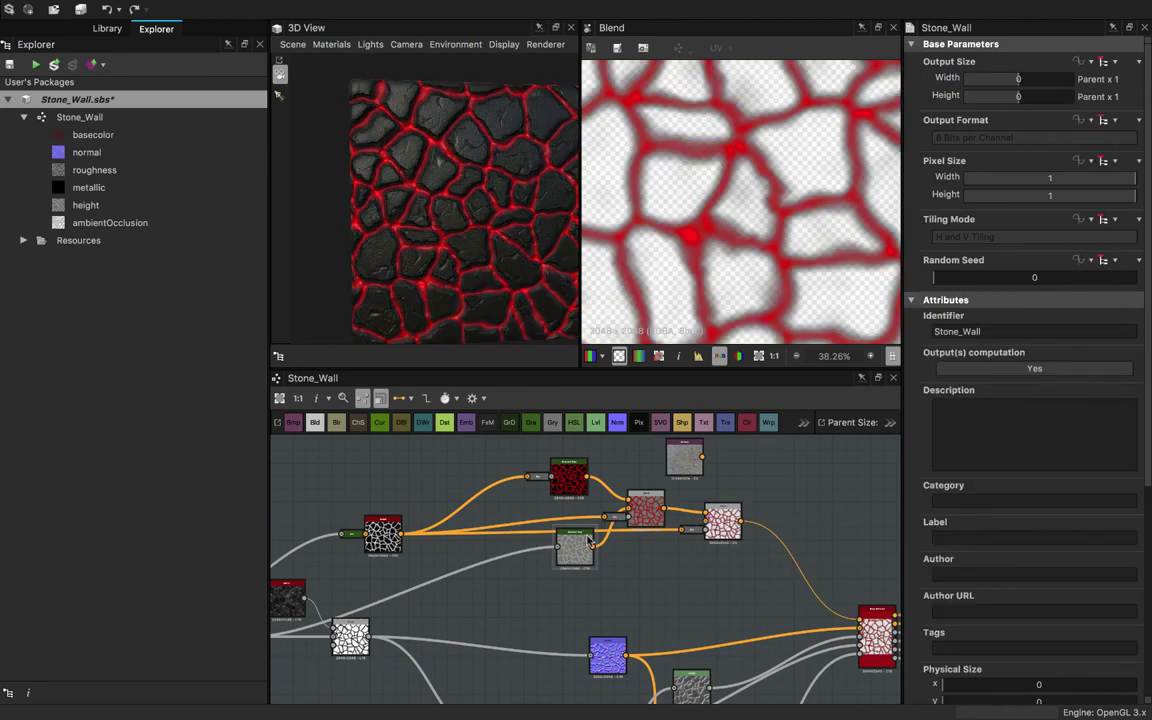
left_click(722, 538)
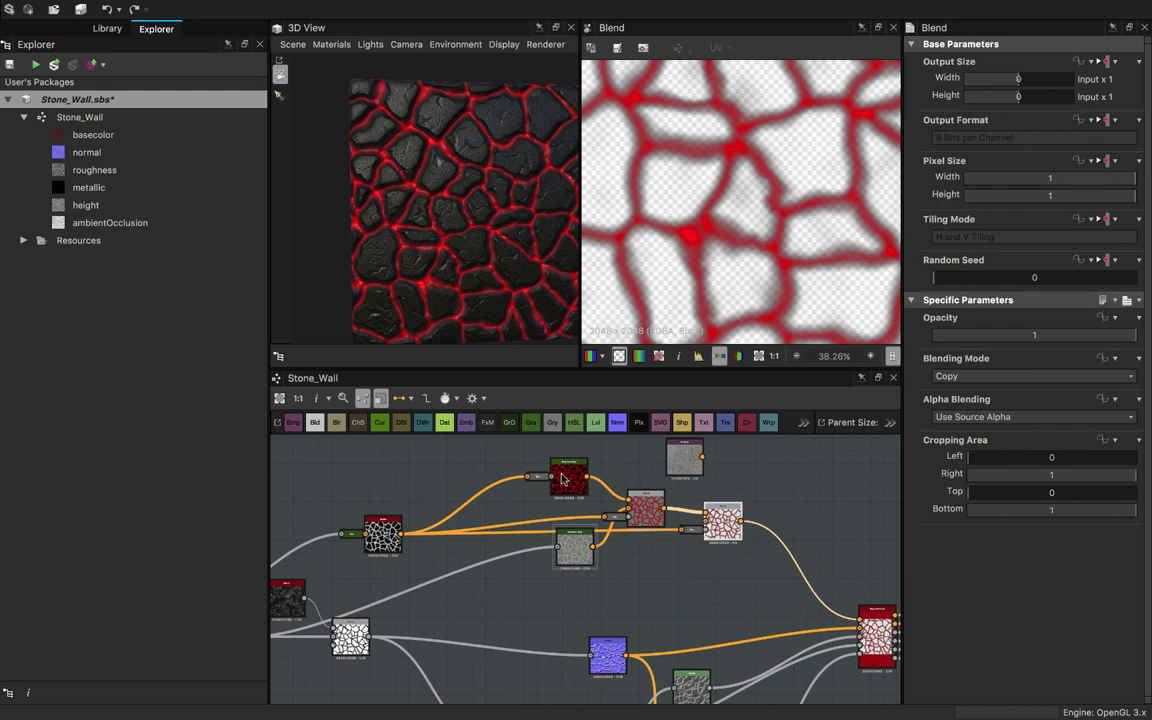
left_click_drag(446, 182, 490, 330)
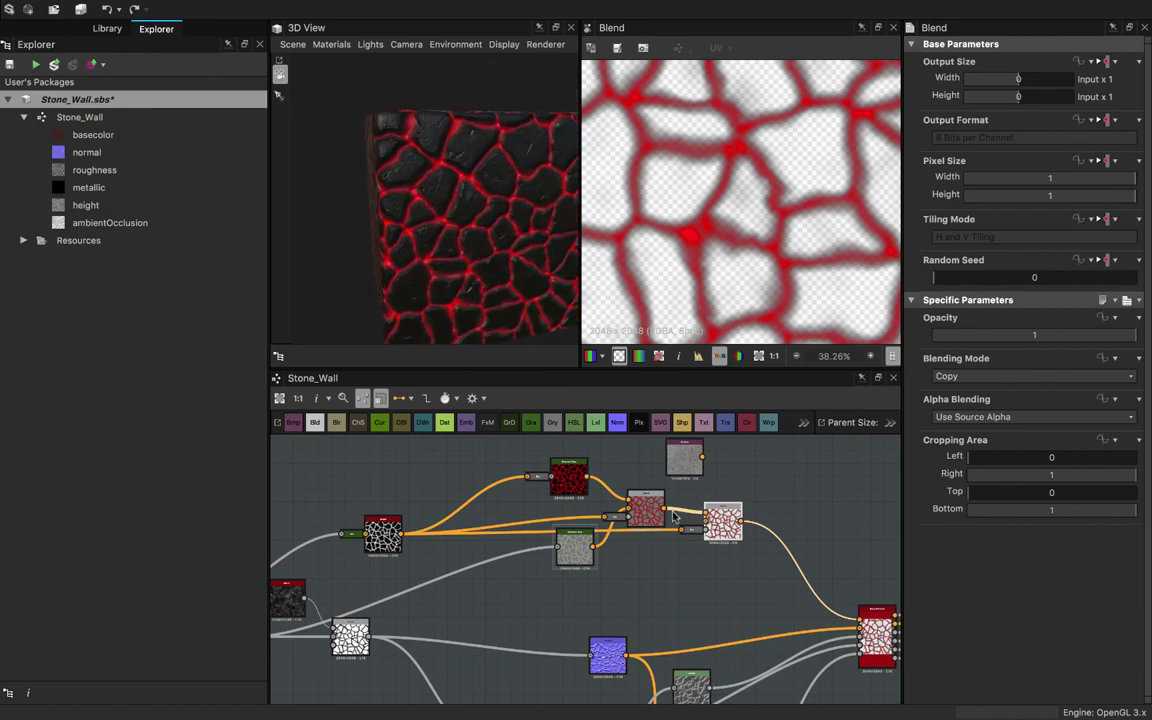
- Move the gray Gradient Map and first color Blend aside and add a new Gradient Map node beside the second Blend
mouse_move(565, 567)
left_mouse_down()
mouse_move(530, 580)
mouse_move(545, 572)
left_mouse_up()
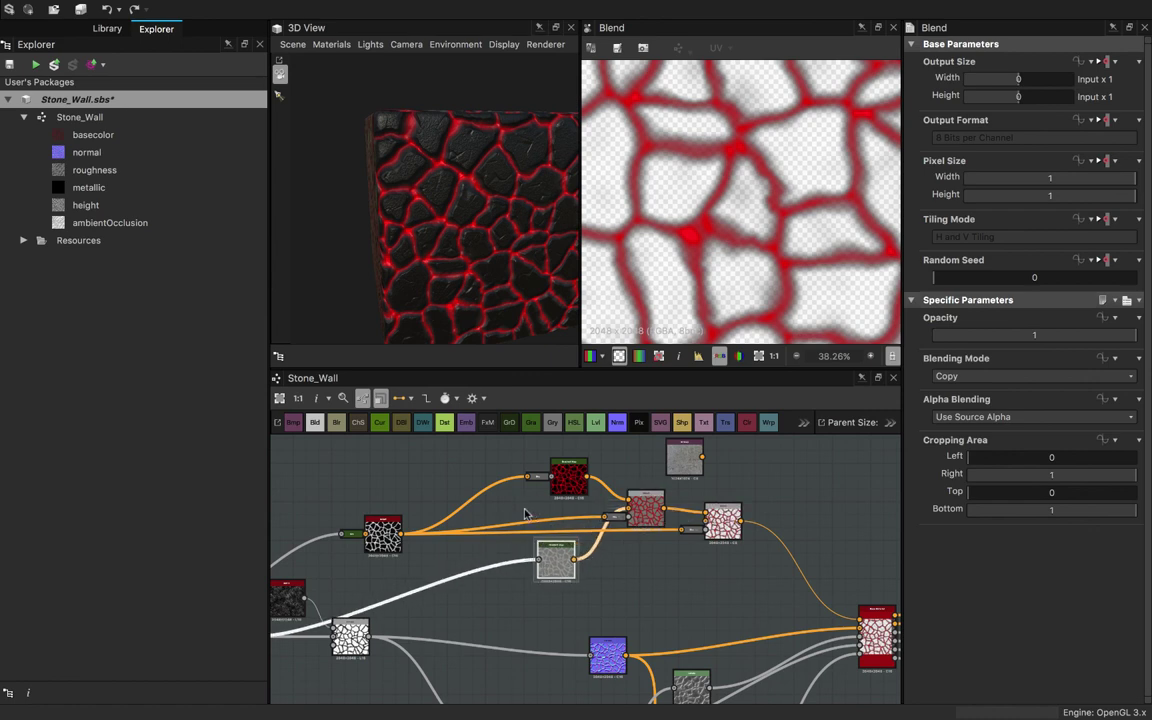
scroll(650, 520, "down", 3)
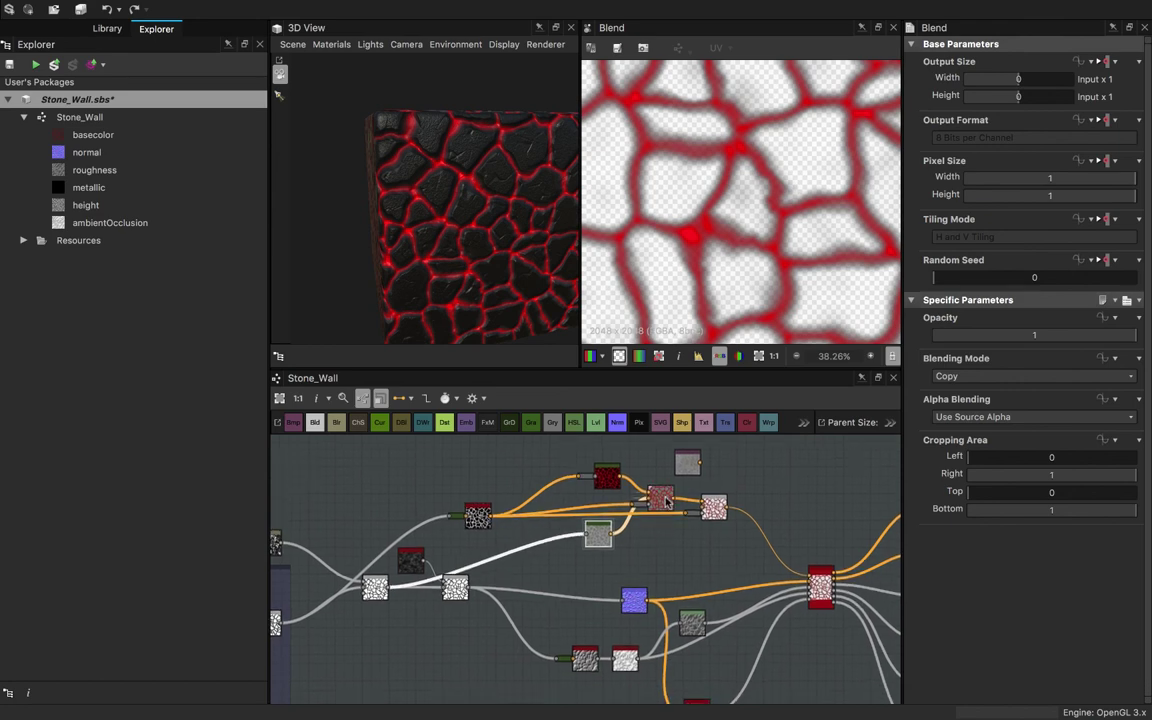
left_click_drag(668, 501, 670, 466)
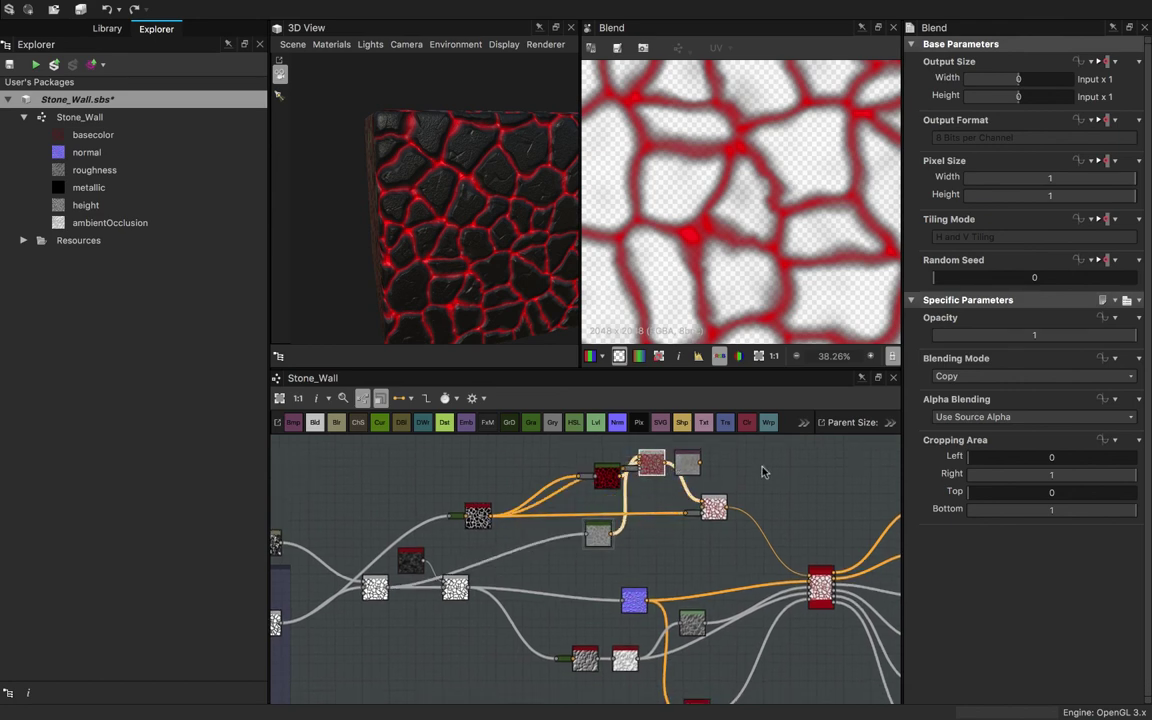
key("space")
type("gr")
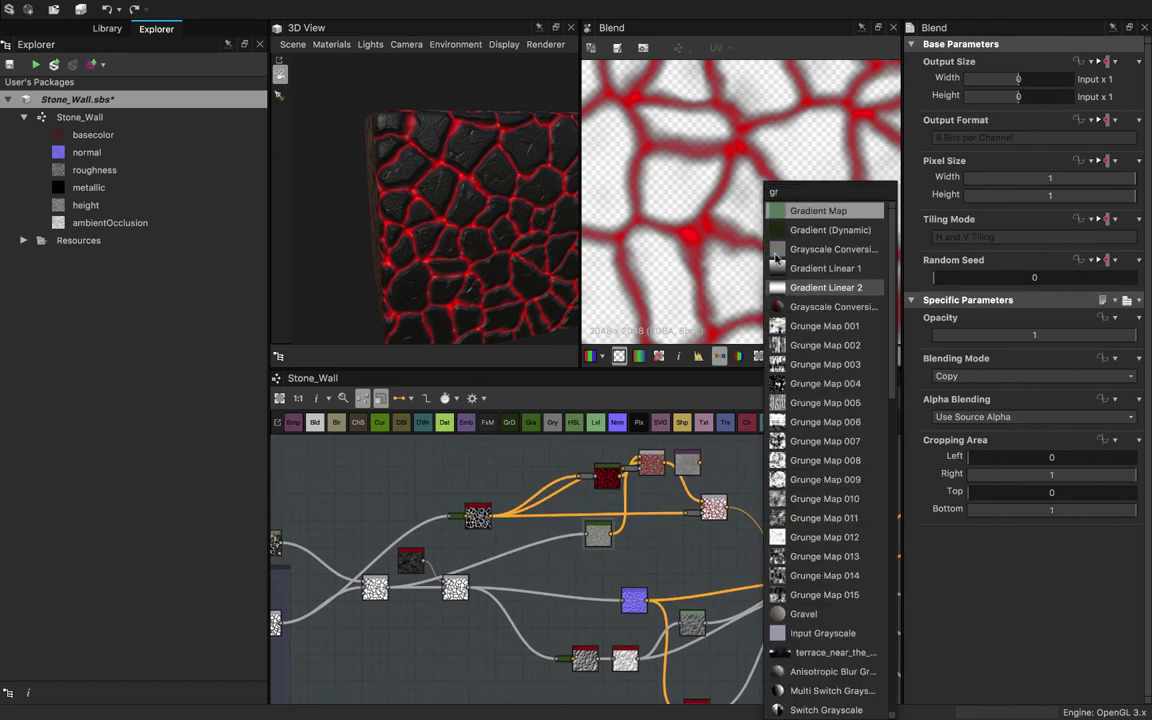
left_click(821, 213)
left_click_drag(770, 470, 670, 514)
- Connect the output of the crystal pattern branch to the new Gradient Map's input
scroll(665, 512, "down", 4)
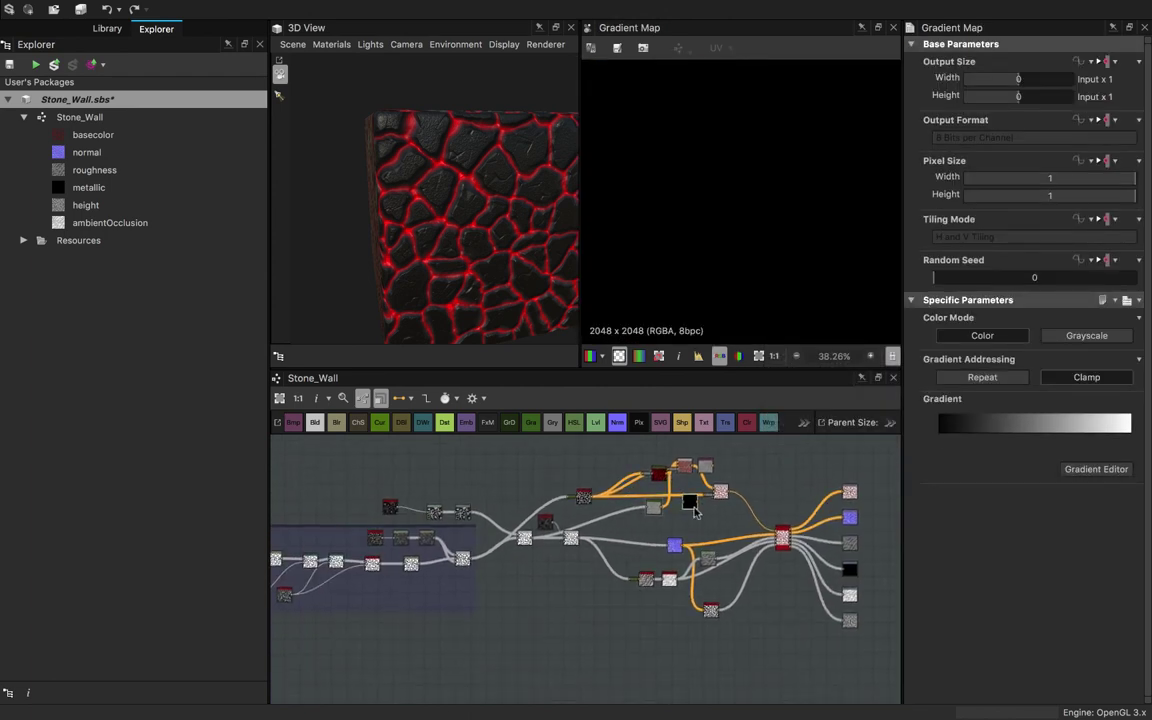
scroll(376, 533, "up", 2)
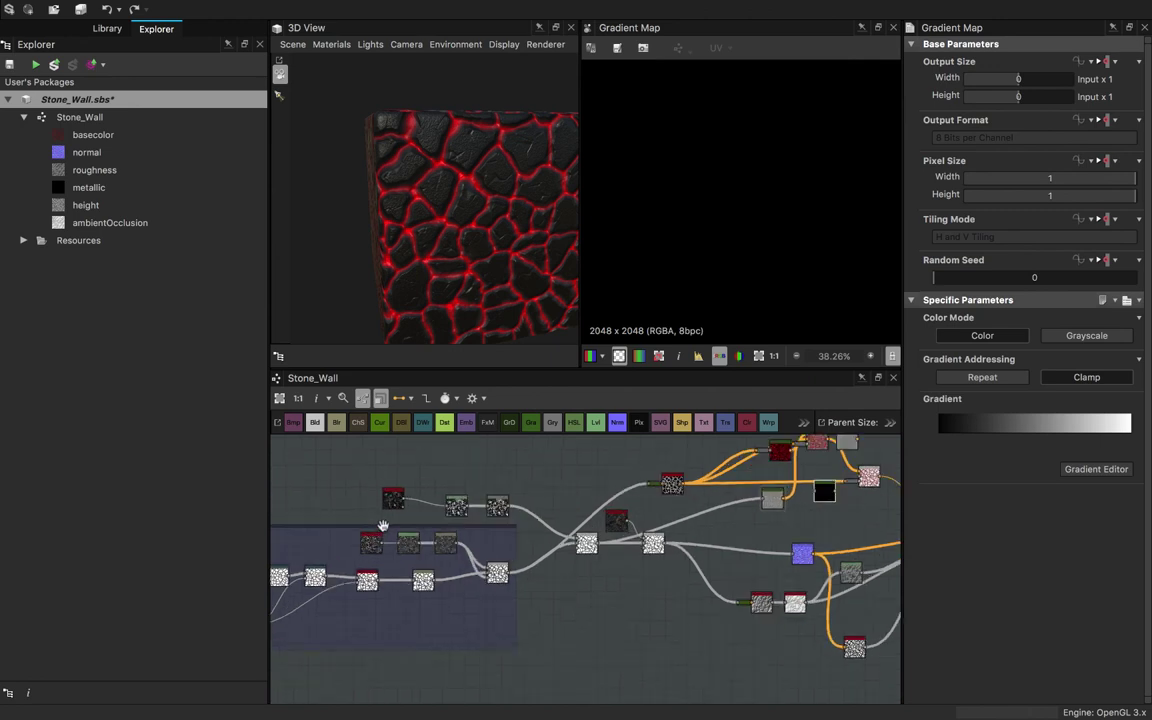
scroll(538, 525, "up", 2)
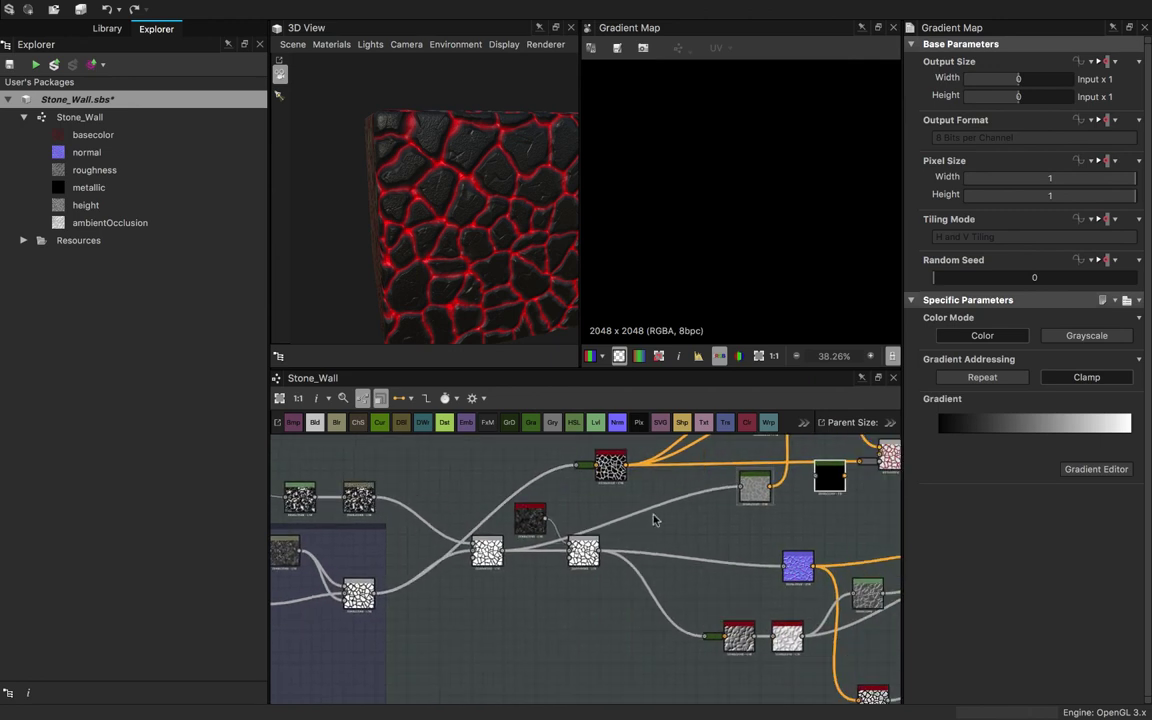
middle_click_drag(656, 517, 542, 532)
scroll(504, 519, "down", 1)
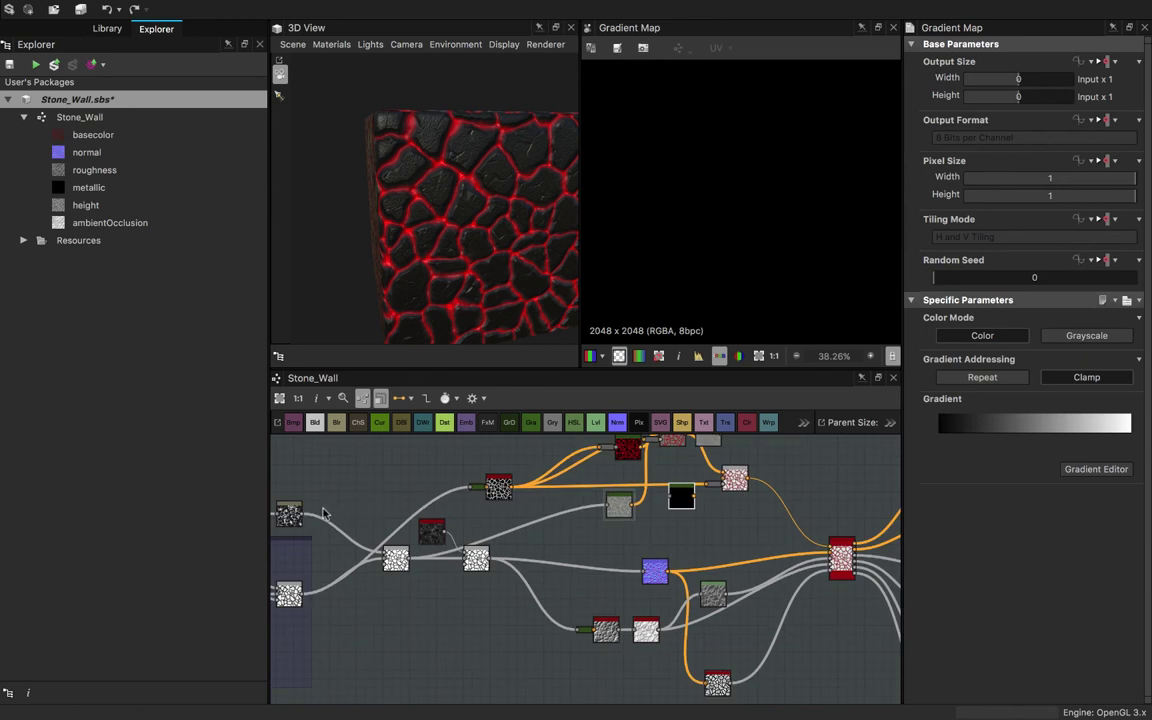
left_click_drag(303, 515, 668, 497)
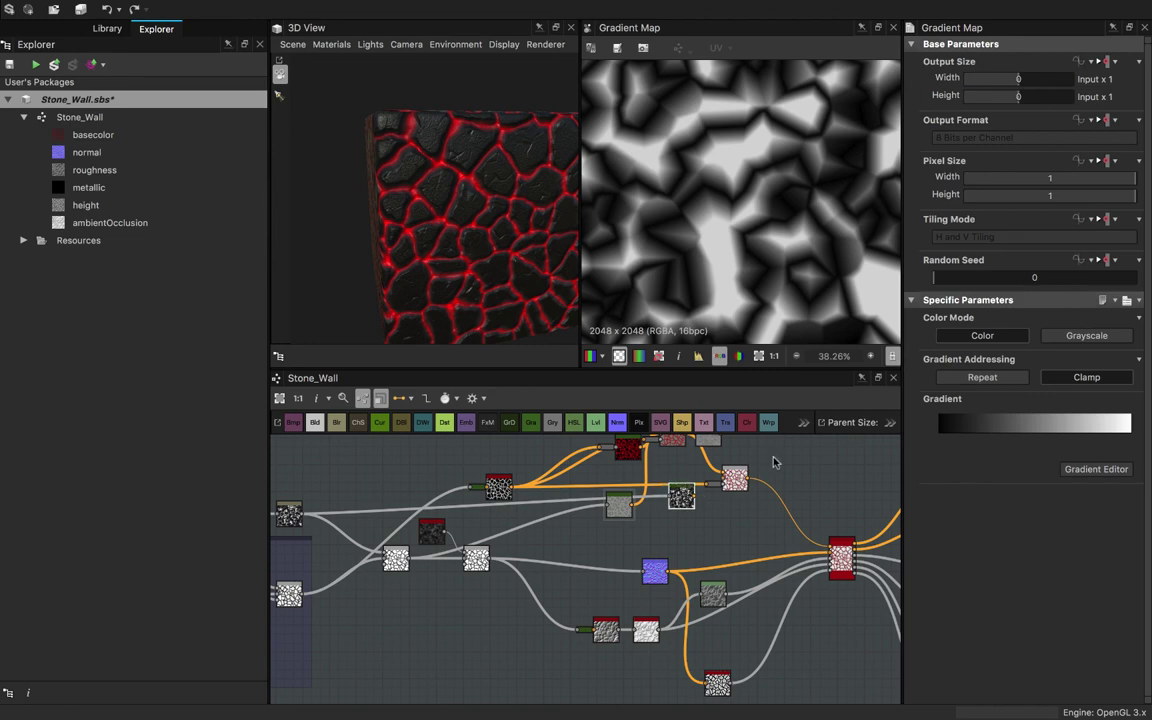
- Set the first key of the new Gradient Map's gradient to dark blue #ff0d1d7d
left_click(1095, 469)
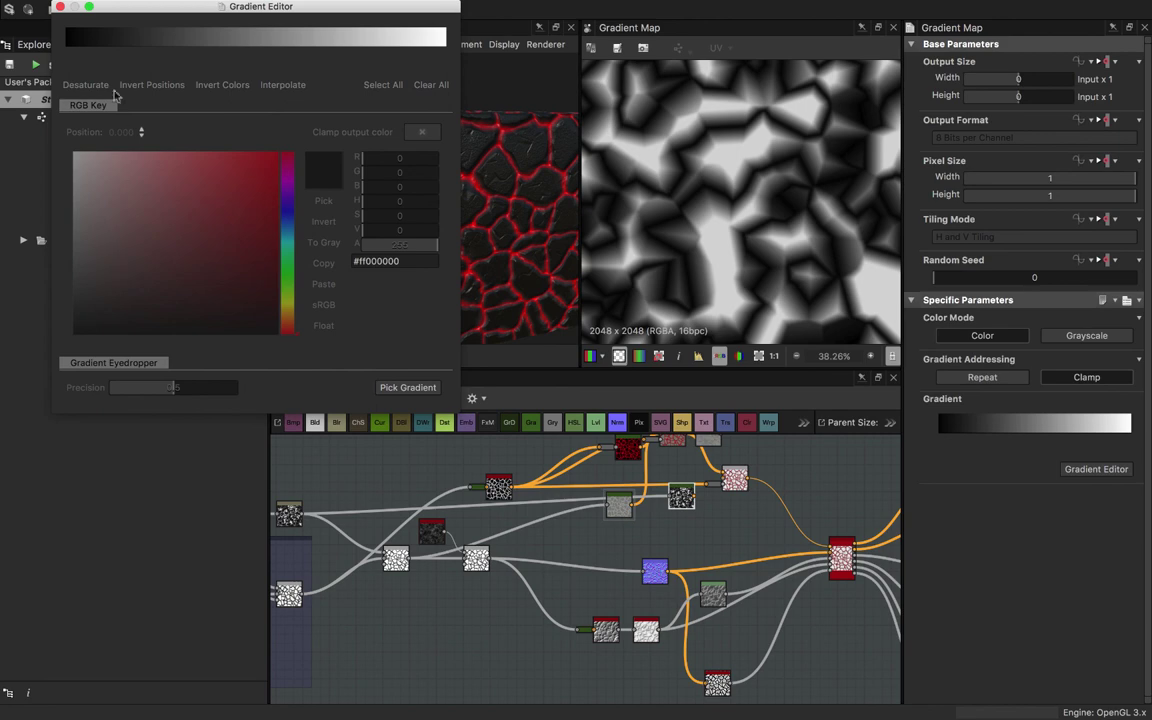
left_click(66, 45)
left_click(66, 50)
left_click_drag(211, 247, 287, 217)
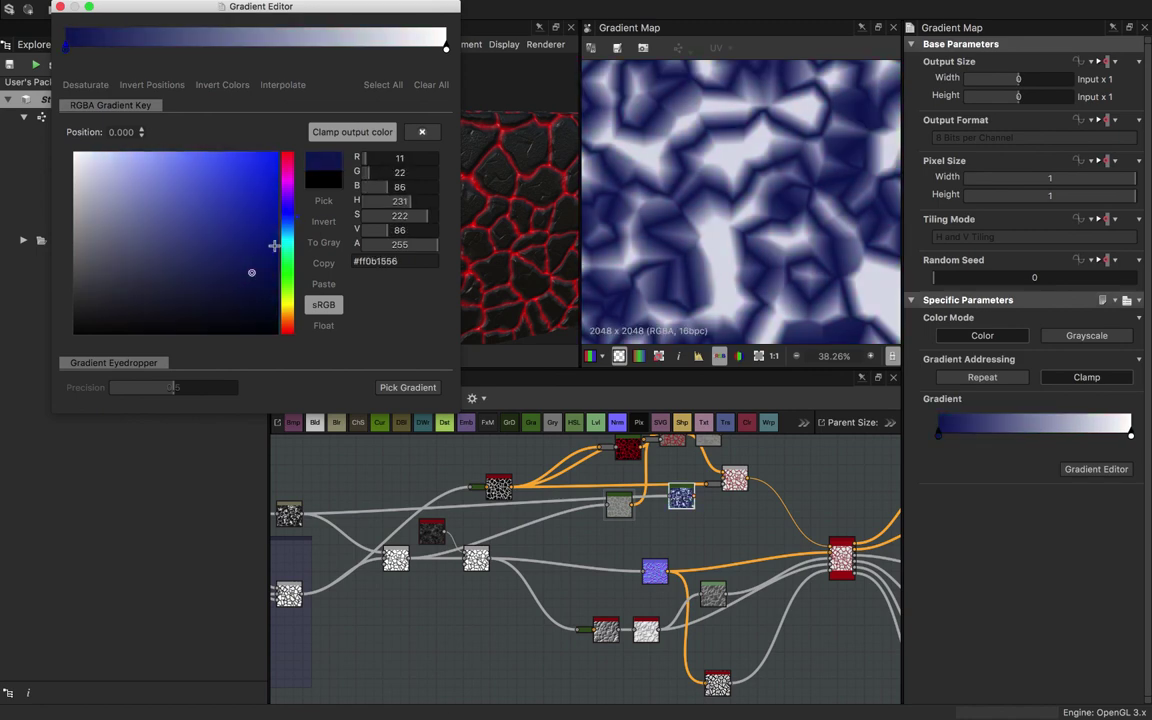
left_click(256, 243)
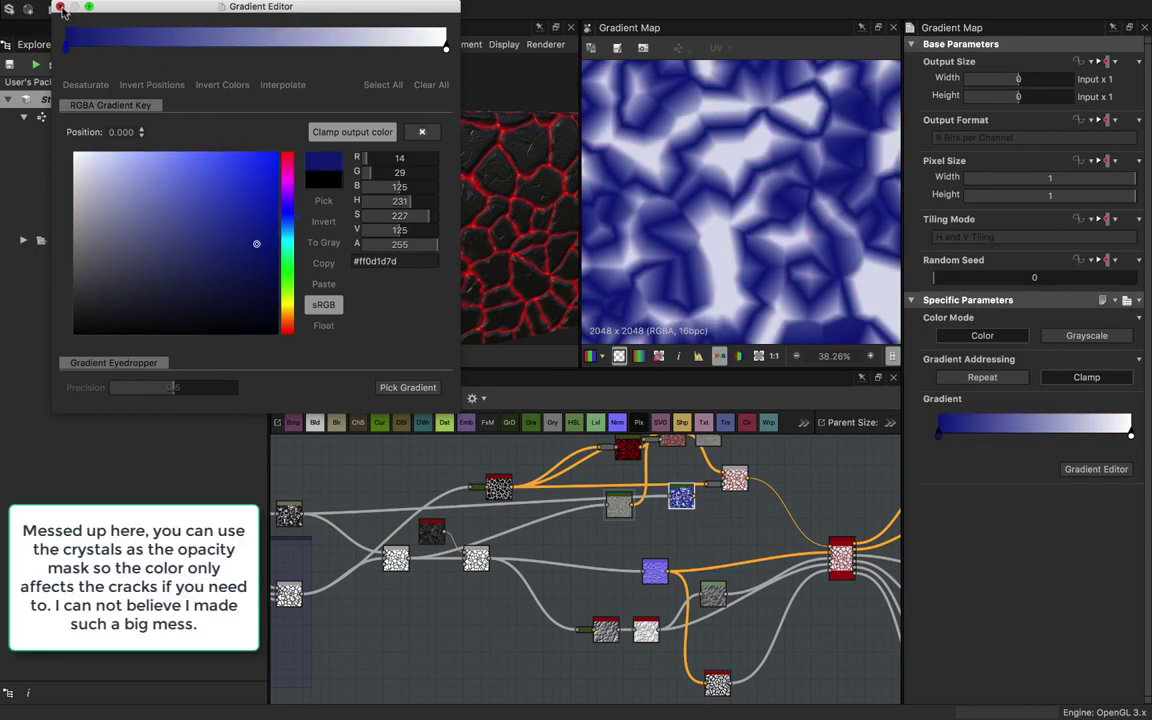
left_click(62, 8)
- Connect the blue Gradient Map's output to the second Blend's background input and inspect the wall colors up close
scroll(773, 520, "up", 5)
middle_click_drag(684, 530, 703, 593)
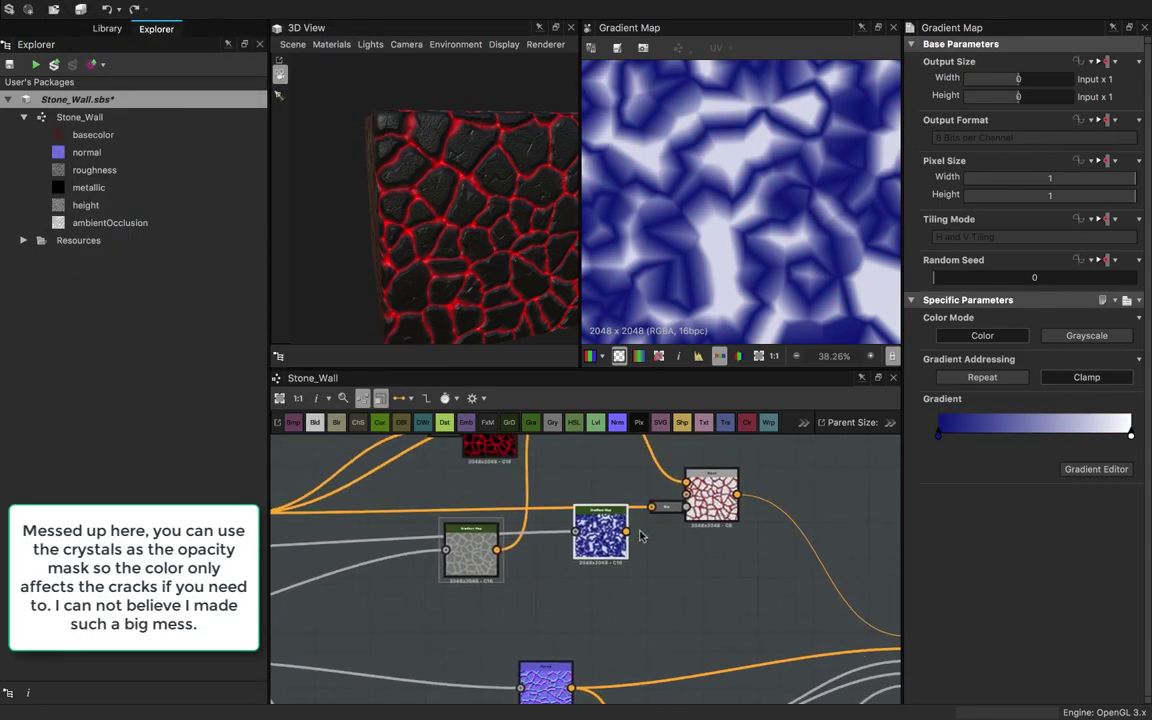
left_click_drag(625, 531, 686, 483)
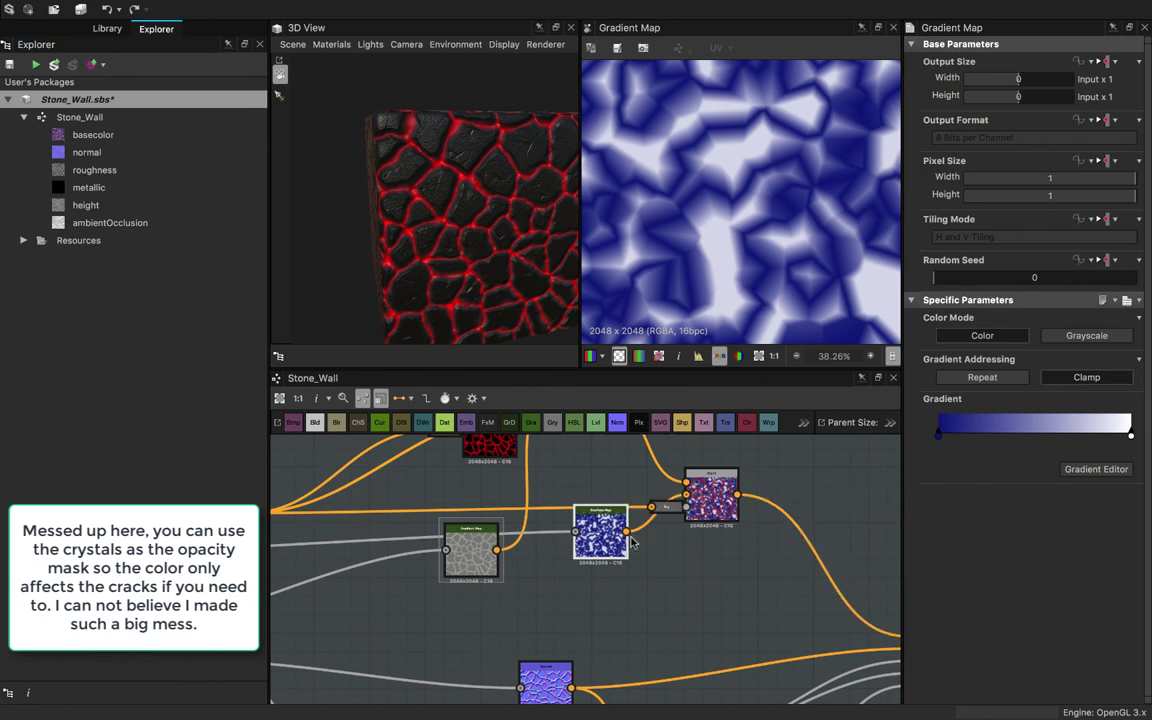
scroll(588, 583, "down", 3)
middle_click_drag(464, 612, 502, 586)
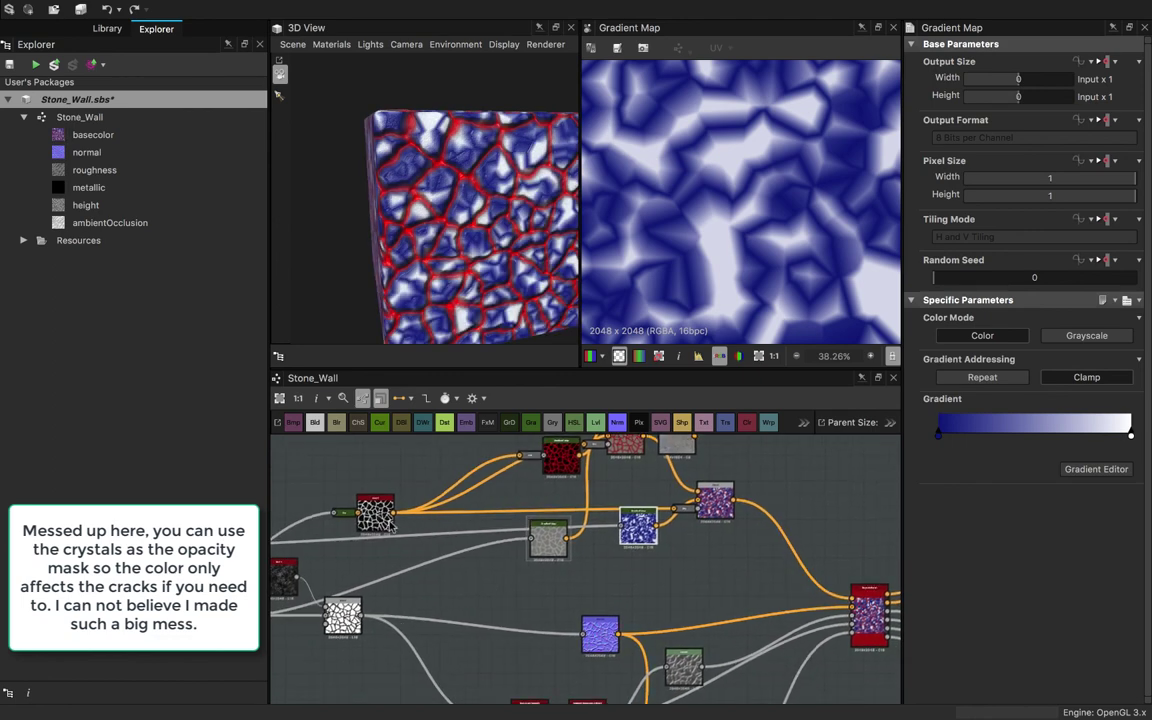
left_click(717, 505)
scroll(476, 215, "up", 5)
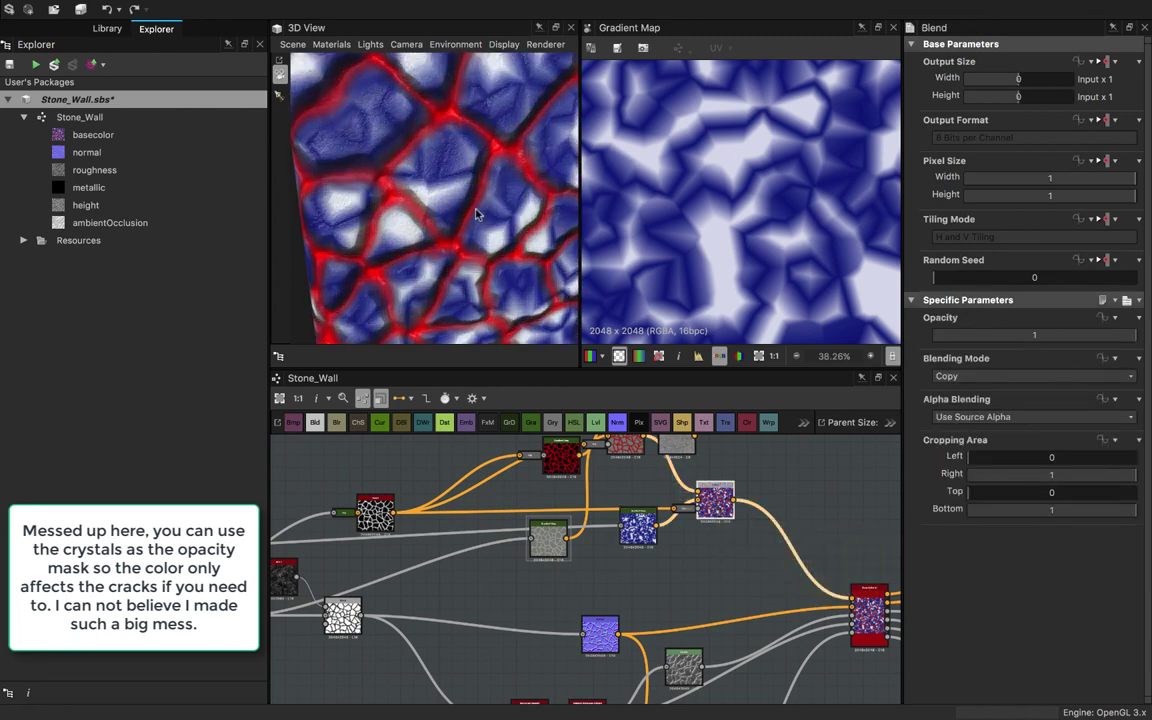
scroll(470, 215, "up", 3)
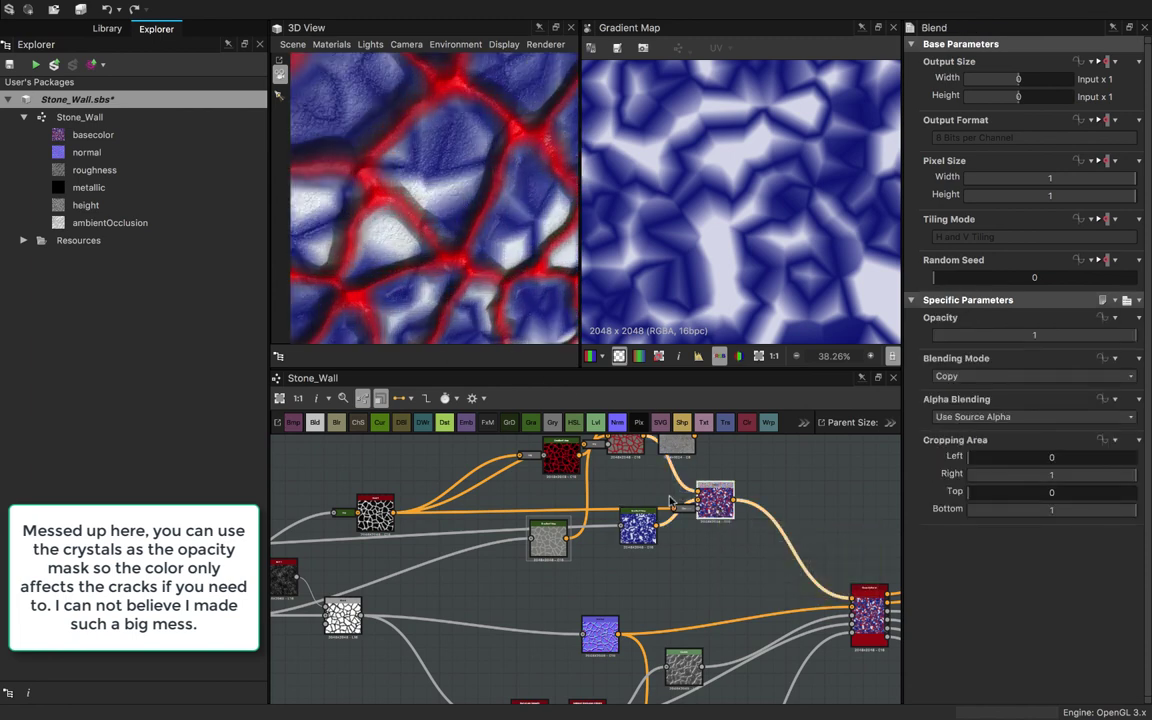
- Reposition the blue Gradient Map and first Blend, preview the second Blend's output, and leave its opacity at 1
left_click_drag(640, 527, 638, 490)
left_click_drag(631, 443, 631, 456)
double_click(706, 490)
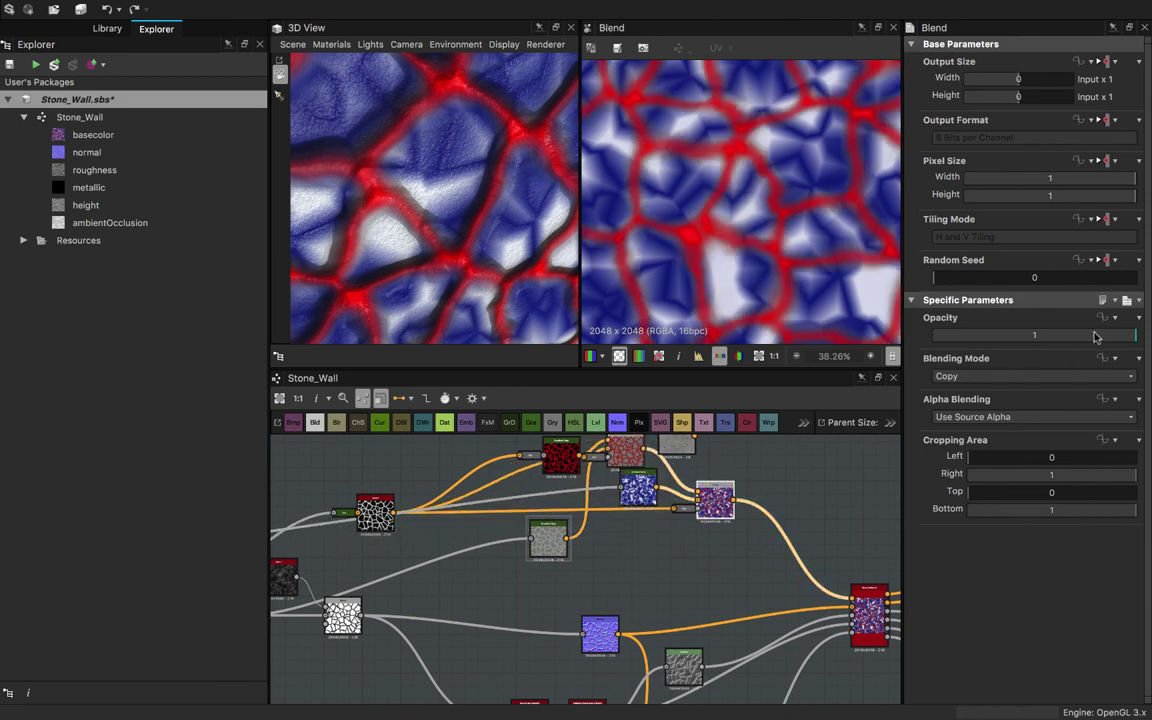
left_click_drag(1093, 334, 1149, 356)
left_click_drag(466, 220, 482, 236)
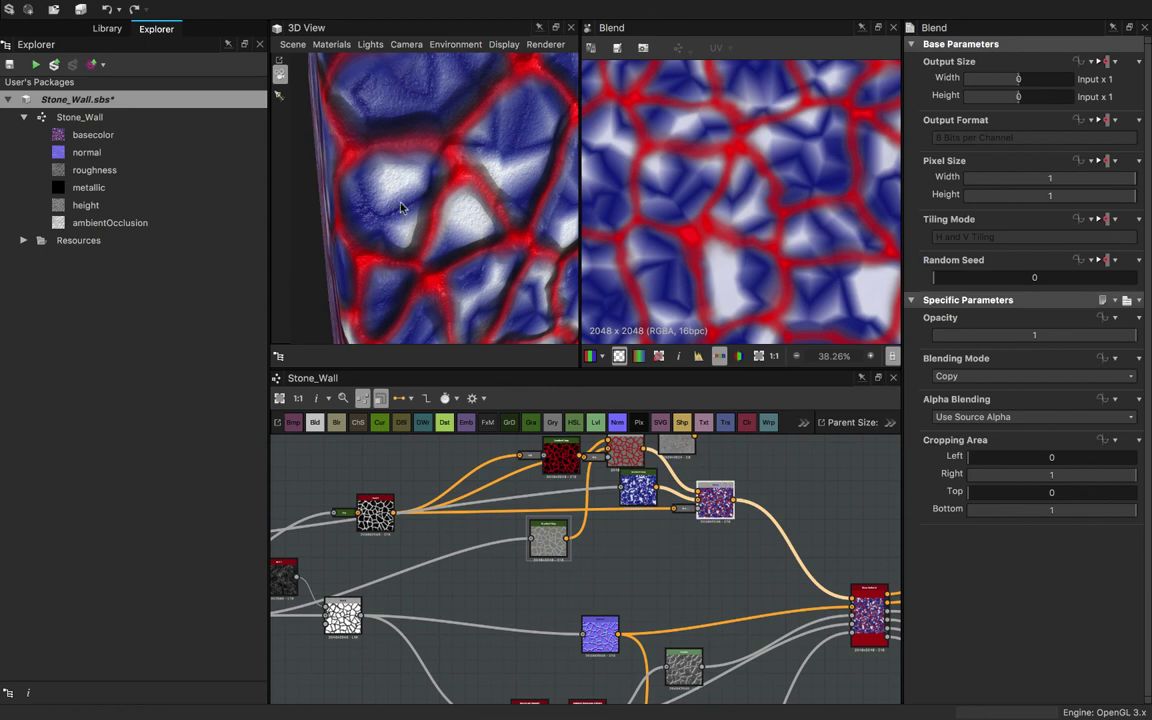
- Feed the second color Blend's opacity mask from the grayscale Add Sub Blend node instead of Invert, and inspect the joints
left_click_drag(711, 499, 710, 512)
left_click_drag(636, 496, 625, 506)
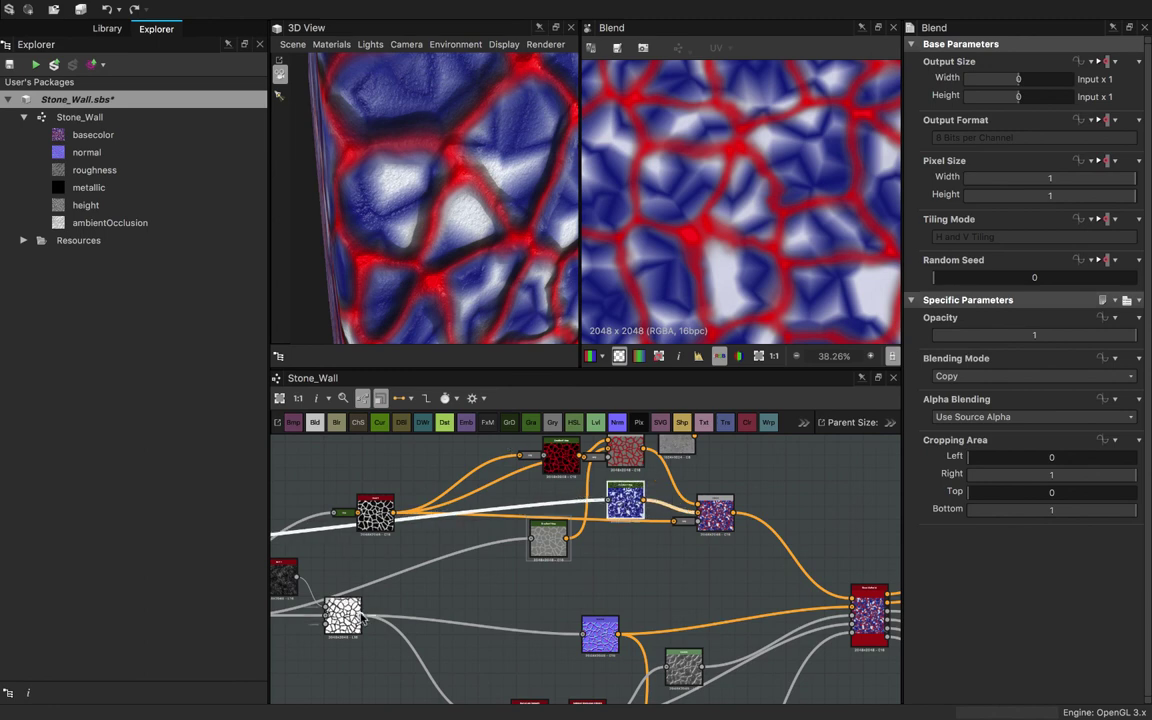
middle_click_drag(362, 620, 528, 583)
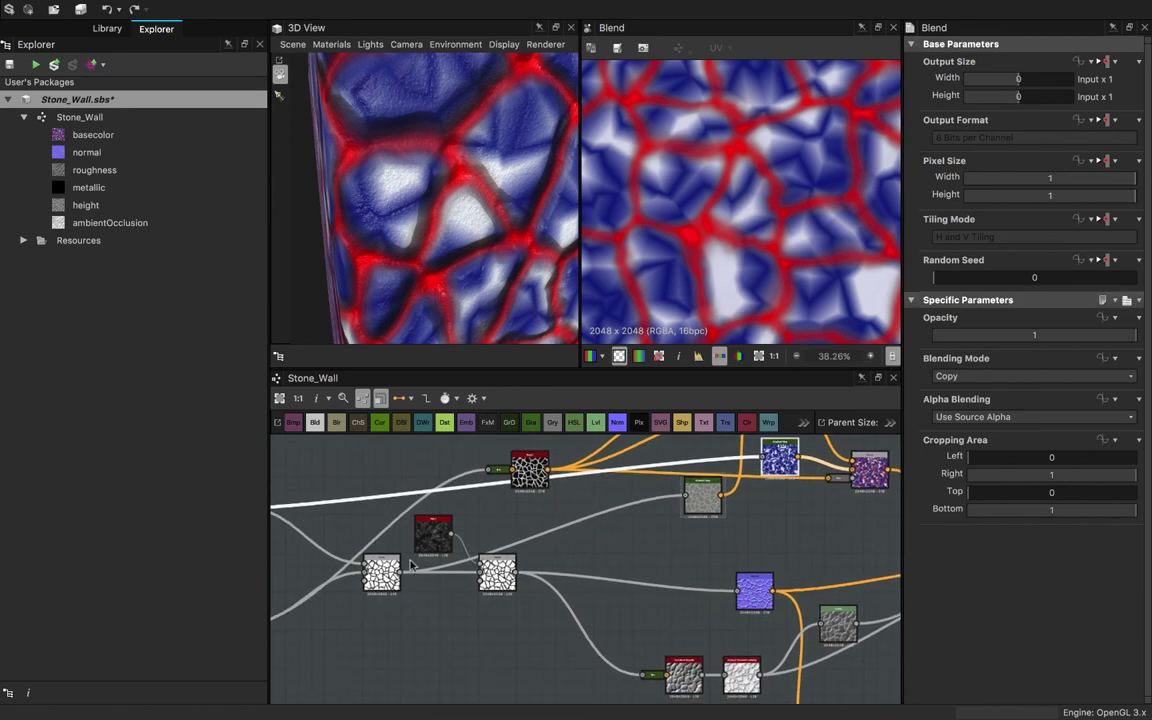
double_click(497, 572)
left_click_drag(518, 572, 862, 478)
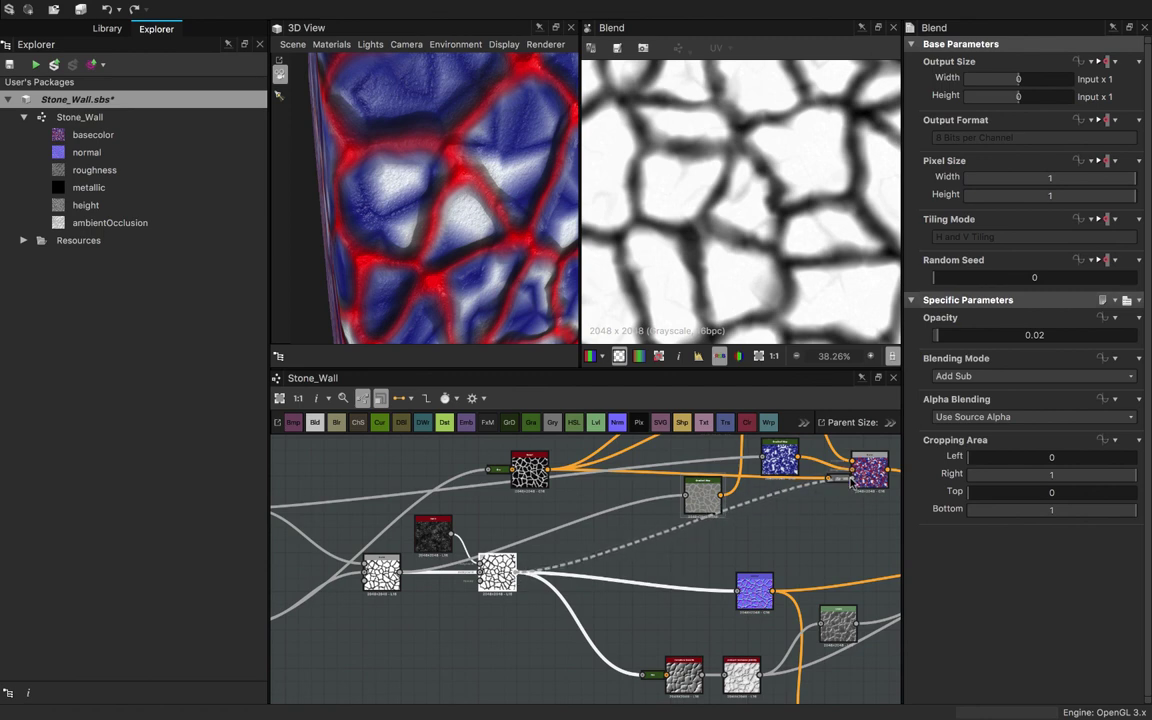
left_click_drag(517, 572, 828, 478)
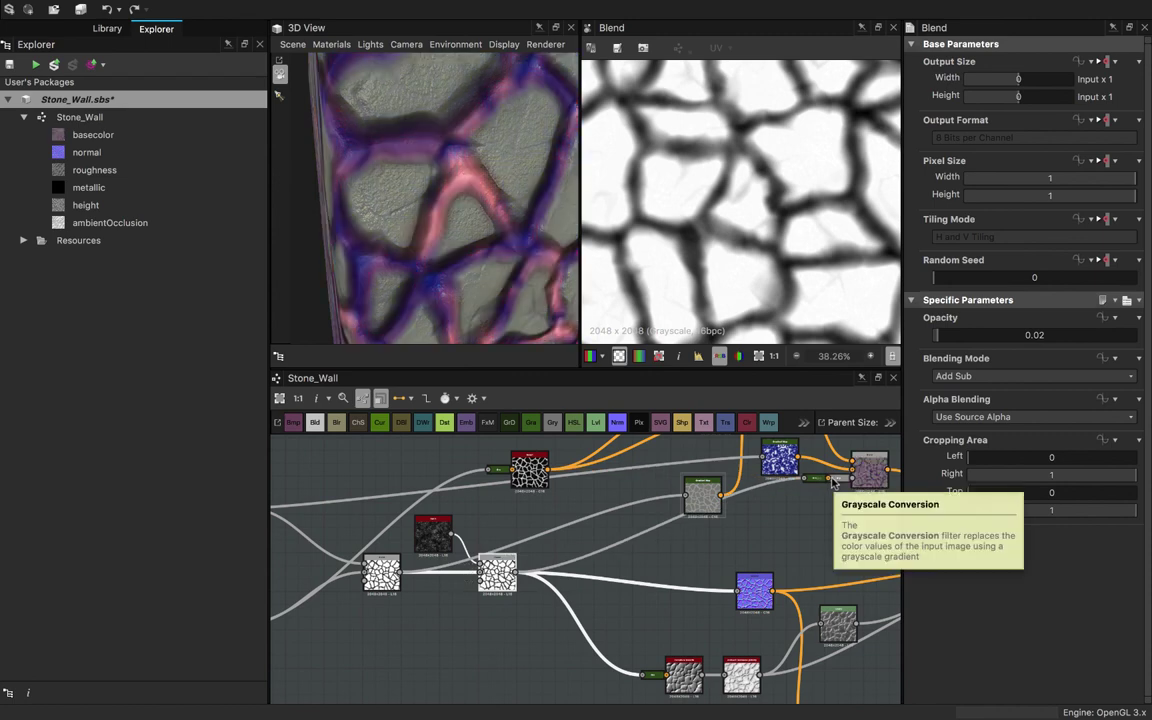
left_click_drag(467, 268, 457, 233)
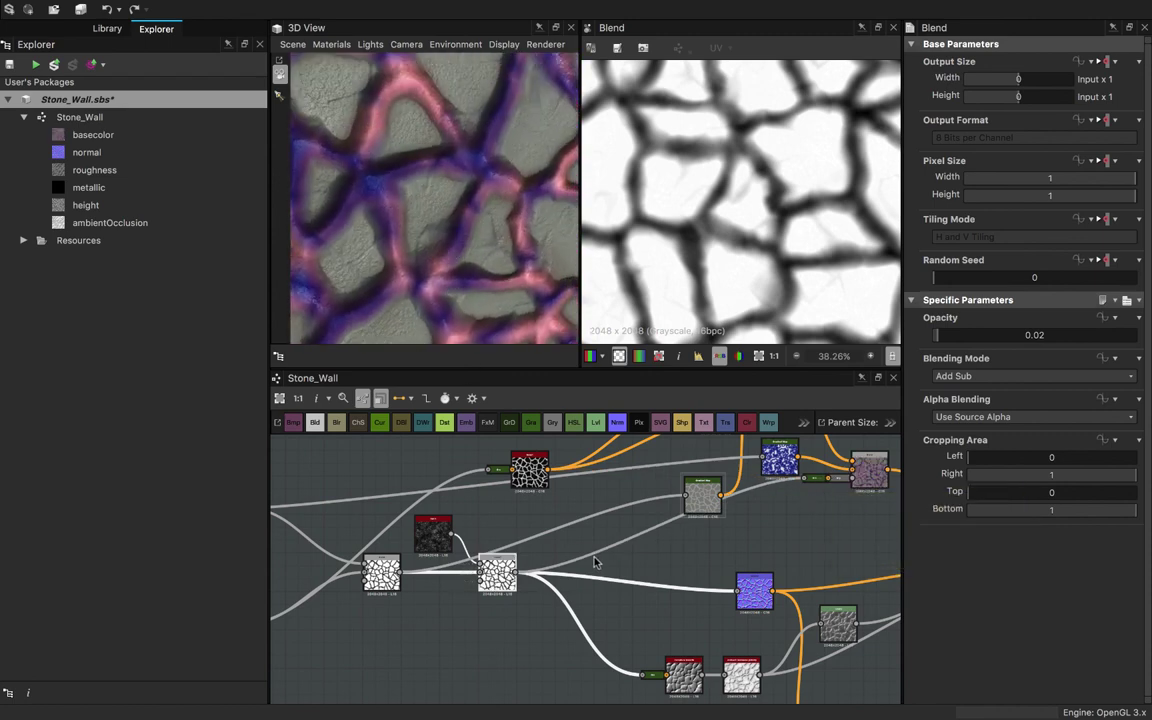
left_click_drag(518, 573, 758, 488)
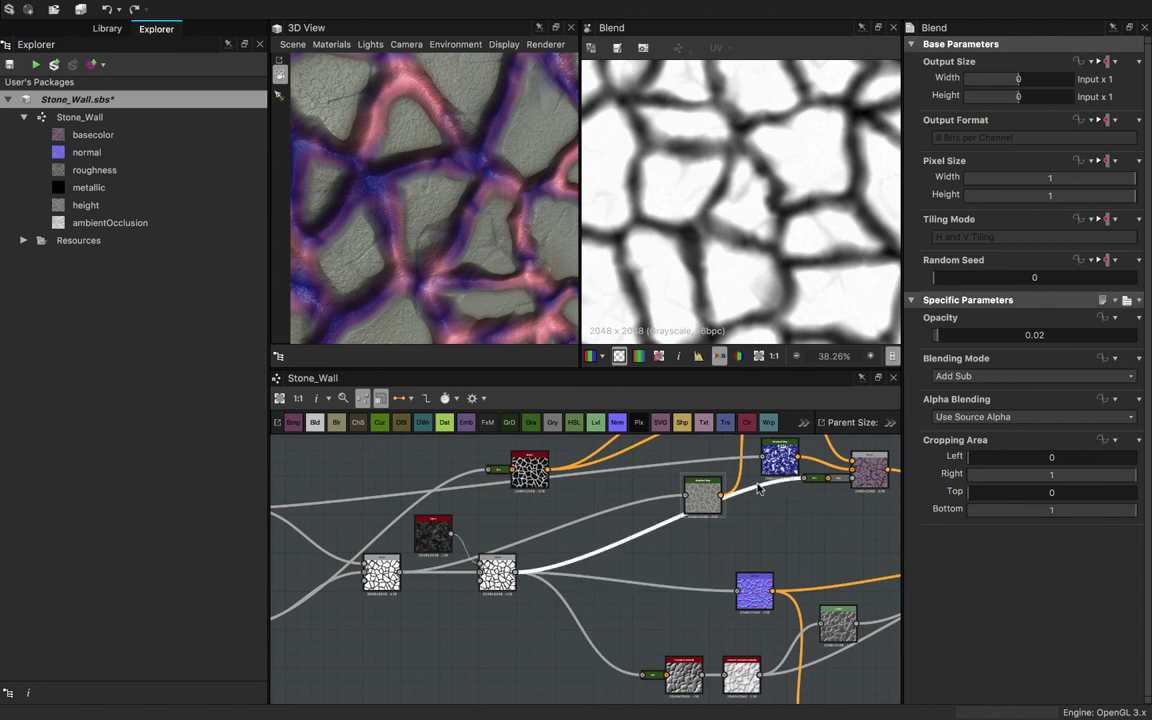
- Try an Invert node on the second color Blend's opacity mask link, inspect the wall colors, and delete the node
key("space")
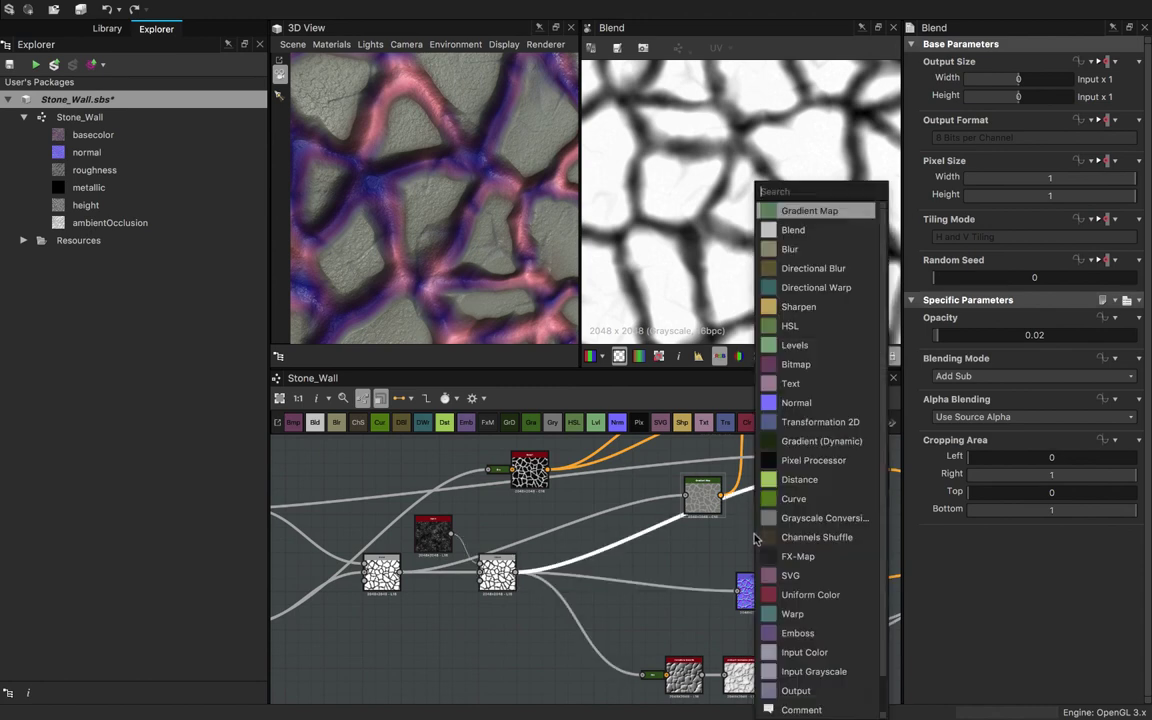
type("inv")
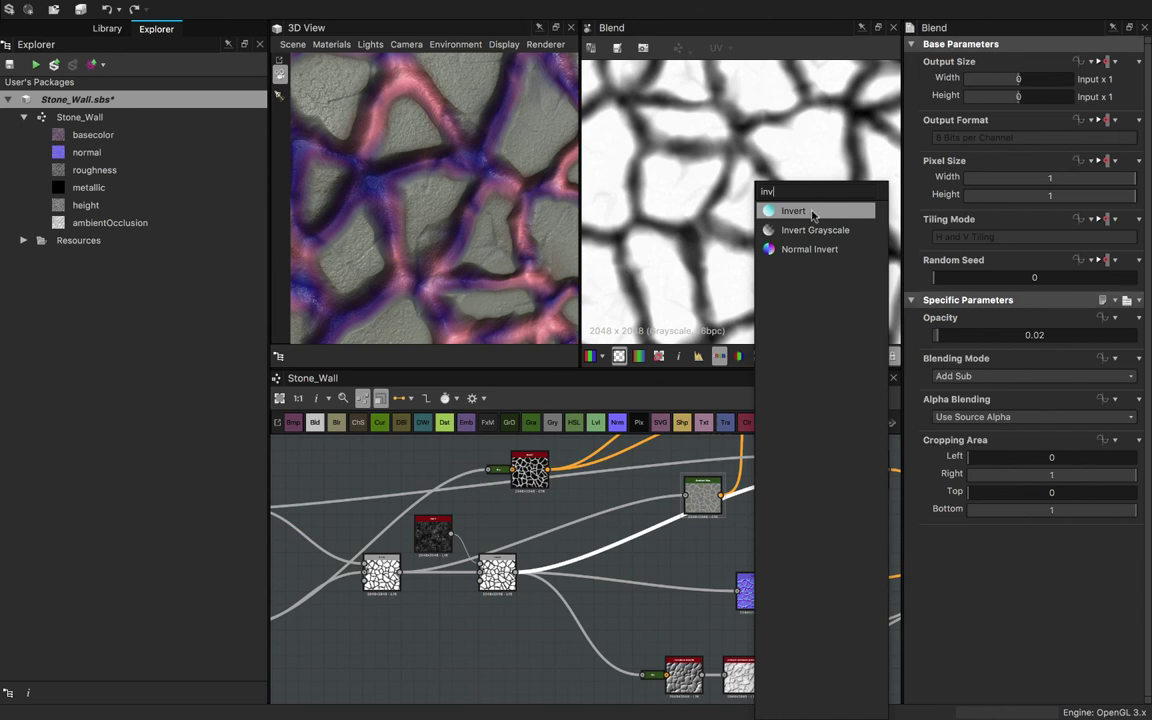
left_click(812, 212)
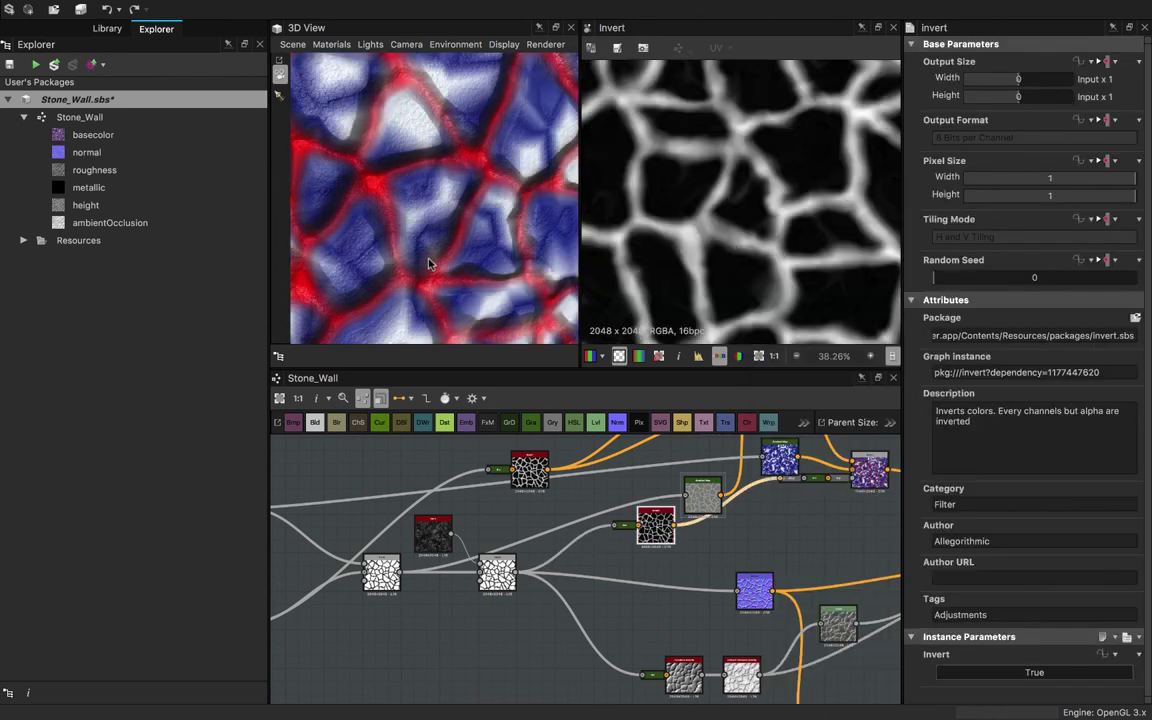
scroll(429, 264, "down", 5)
left_click_drag(411, 247, 389, 180)
scroll(426, 252, "up", 5)
scroll(439, 264, "down", 3)
scroll(450, 276, "up", 10)
scroll(390, 181, "down", 5)
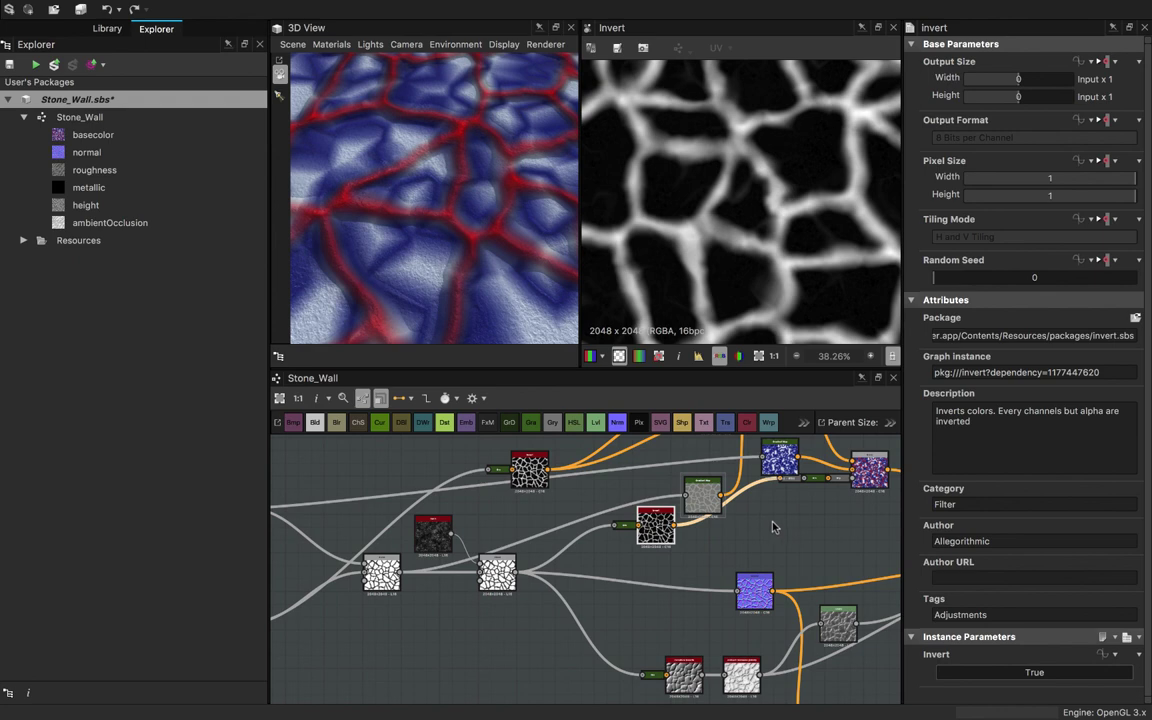
key("Delete")
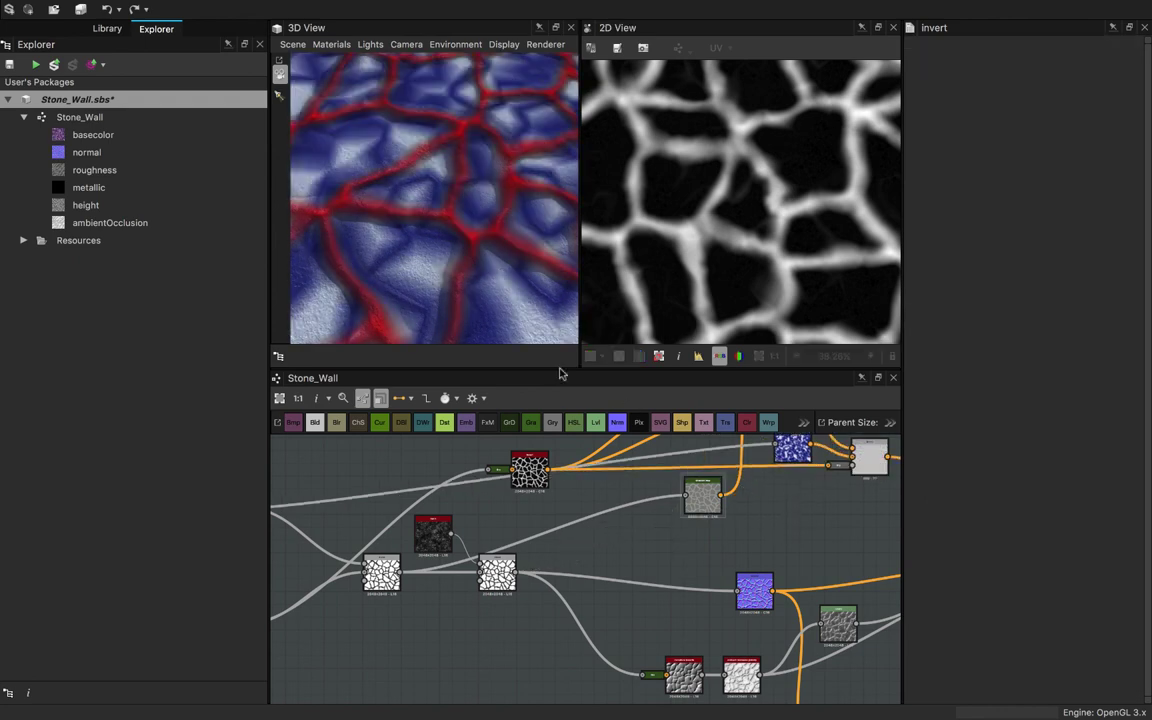
- Undo the recent graph edits until the blue Gradient Map and the second color Blend are removed
left_click_drag(792, 450, 792, 485)
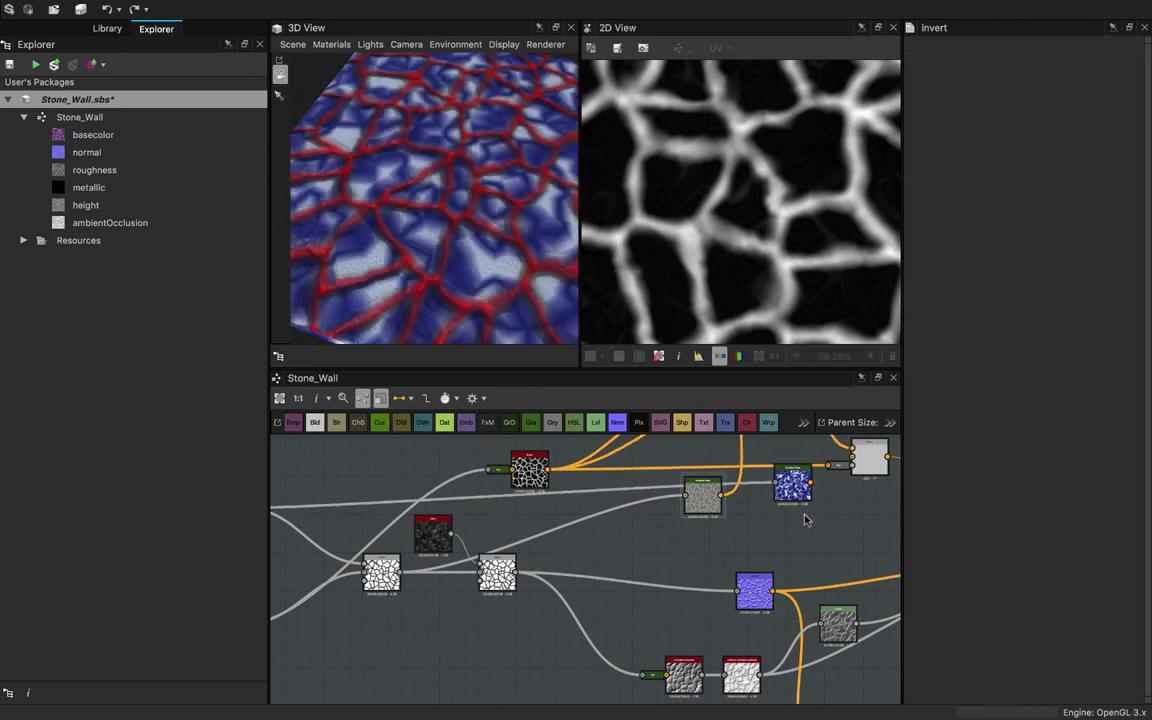
key("super+z")
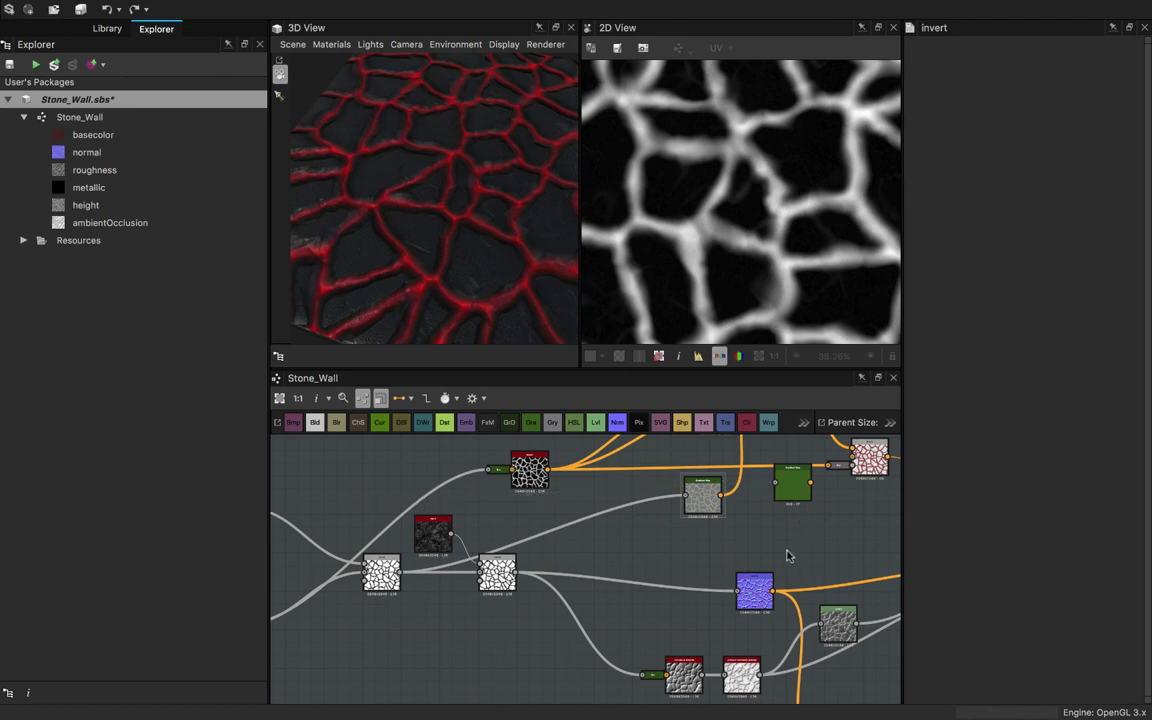
scroll(760, 560, "down", 2)
middle_click_drag(788, 498, 722, 571)
key("super+z")
key("super+z")
key("super+z")
key("super+z")
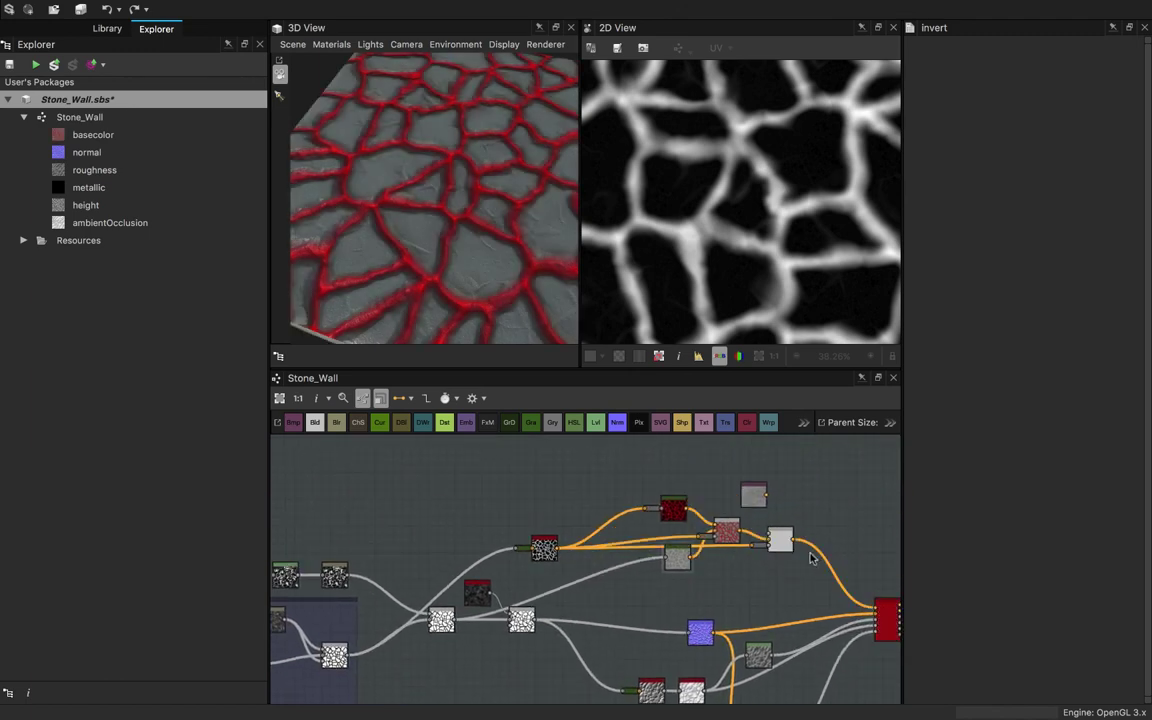
key("super+z")
key("super+z")
key("super+z")
key("super+z")
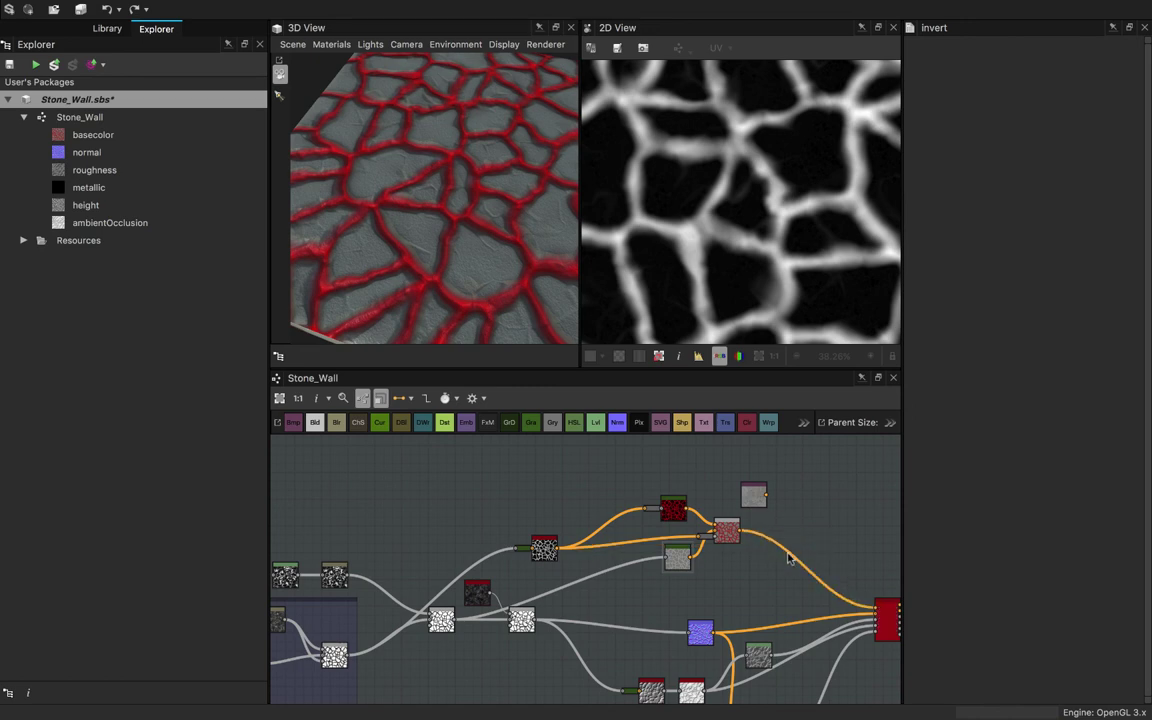
left_click(707, 507)
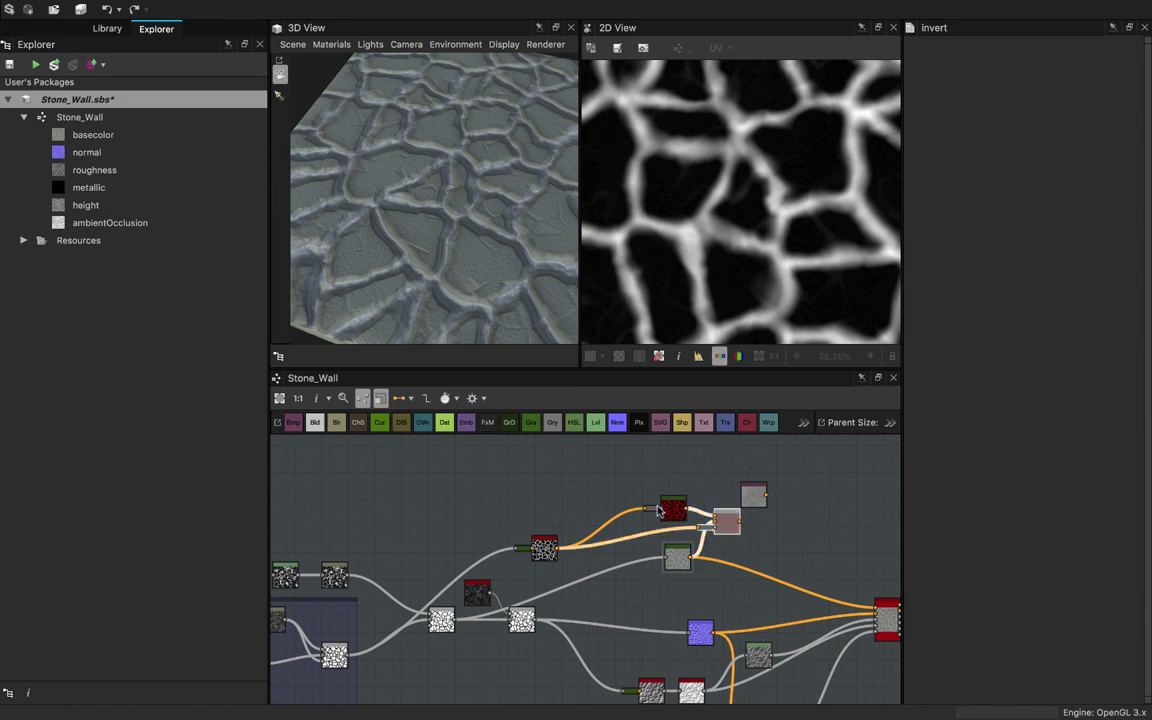
key("Delete")
left_click_drag(673, 508, 655, 512)
key("ctrl+z")
key("ctrl+z")
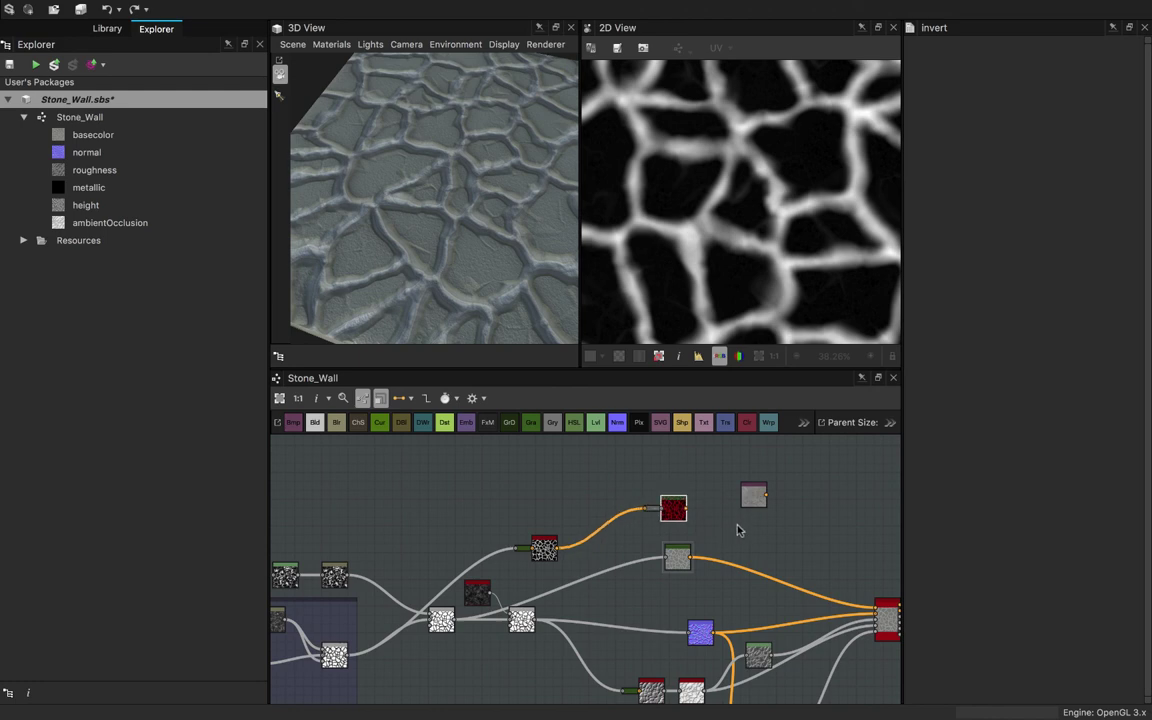
- Connect the color Blend's output to the base color input of the final material node and inspect the red joints up close
left_click_drag(740, 521, 877, 609)
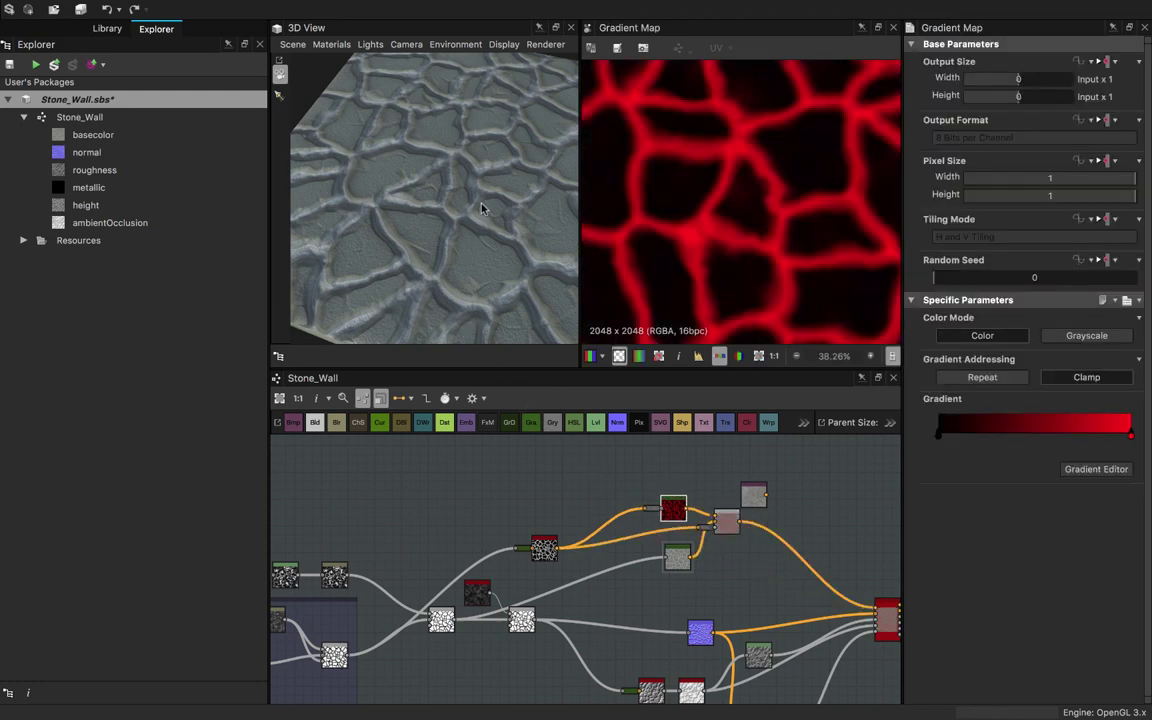
left_click_drag(485, 248, 401, 125)
scroll(458, 143, "up", 5)
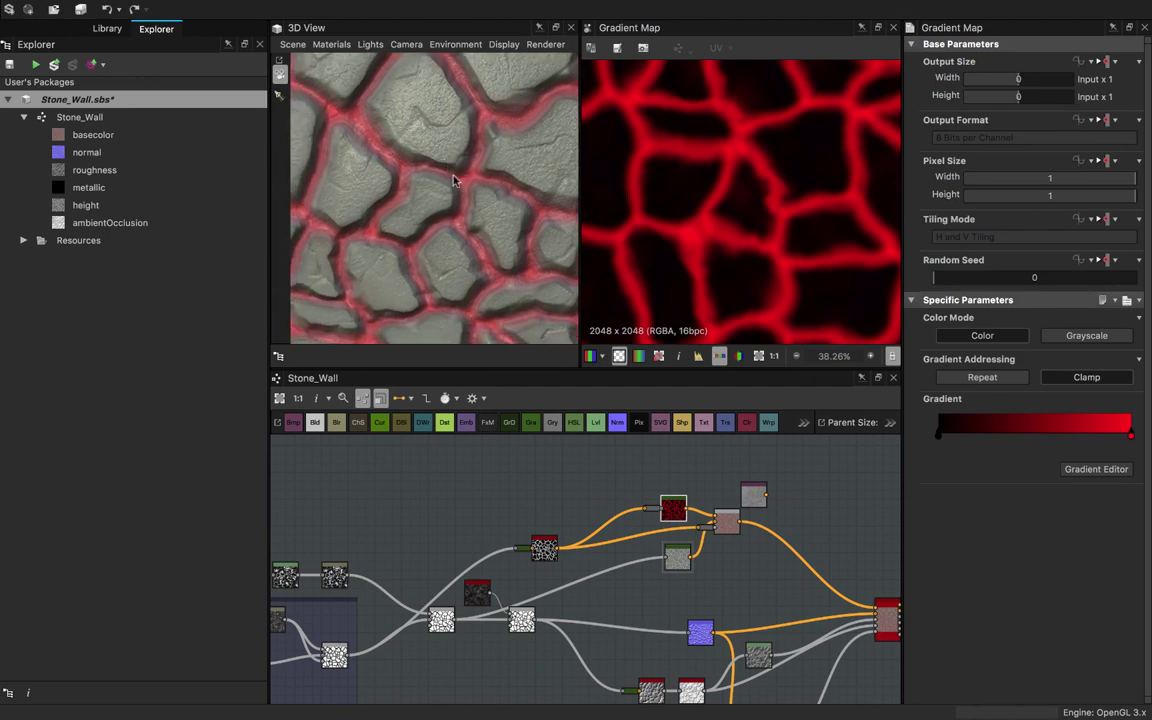
left_click_drag(453, 180, 462, 240)
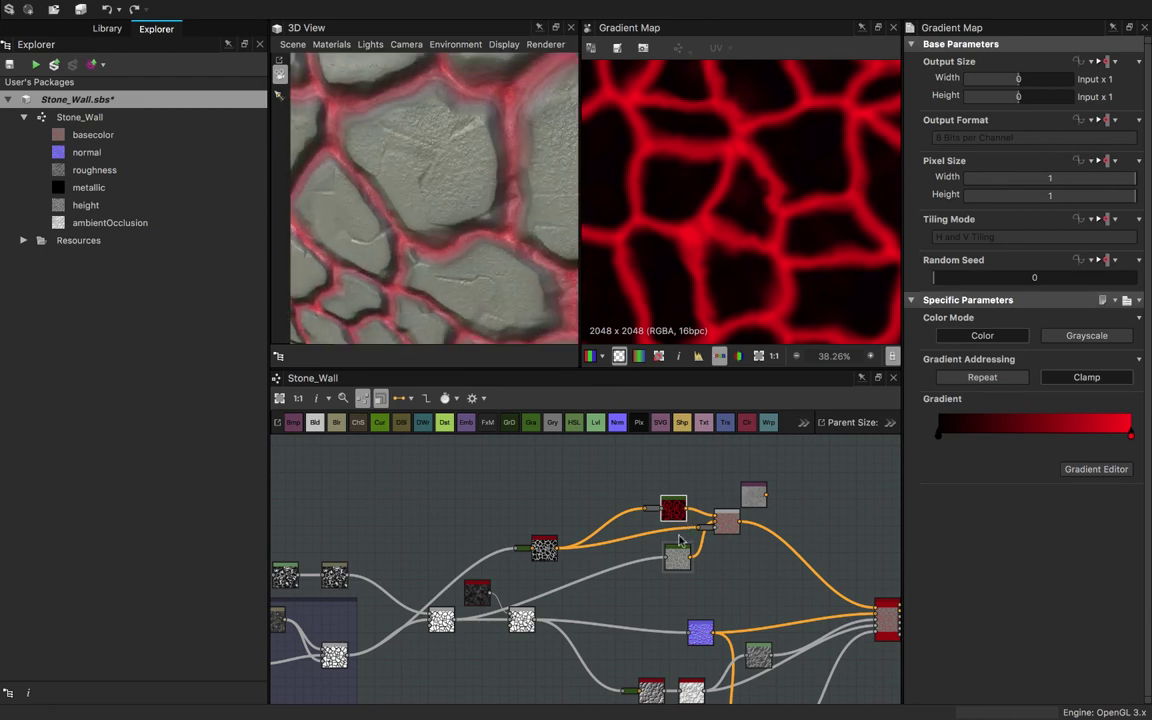
- Preview the HBAO node and bring up its instance parameters
scroll(511, 526, "down", 2)
middle_click_drag(511, 526, 591, 543)
scroll(732, 600, "up", 3)
middle_click_drag(732, 600, 627, 428)
scroll(650, 516, "up", 1)
double_click(585, 555)
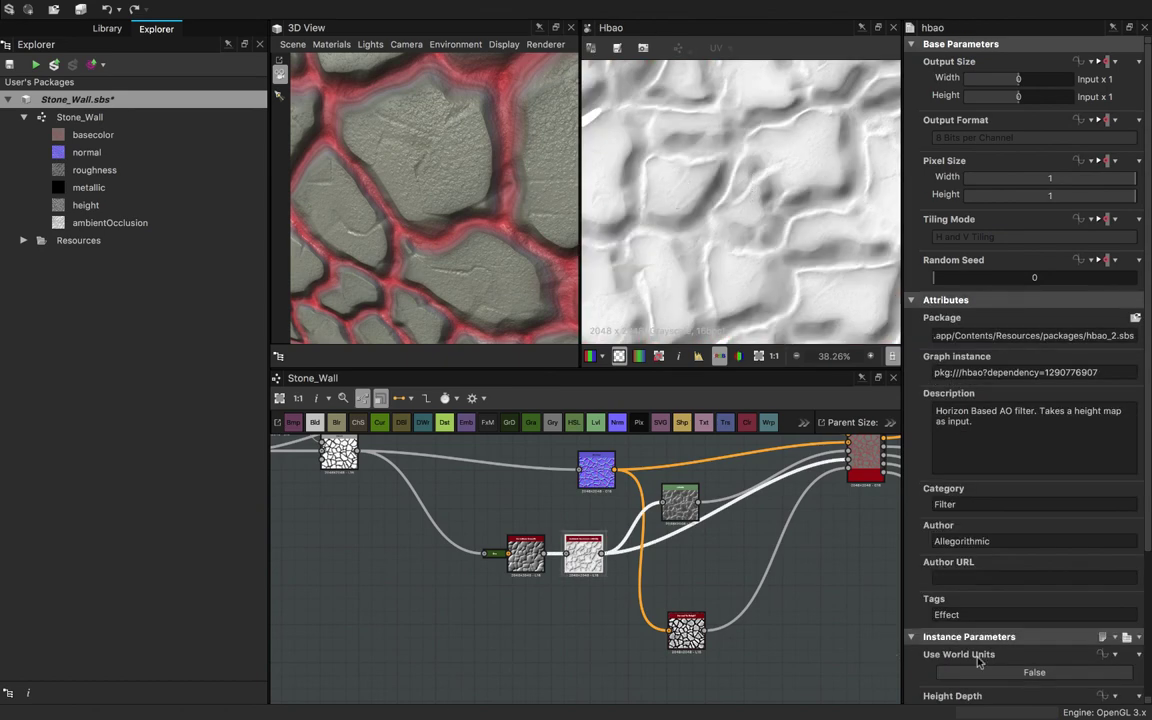
scroll(980, 572, "down", 3)
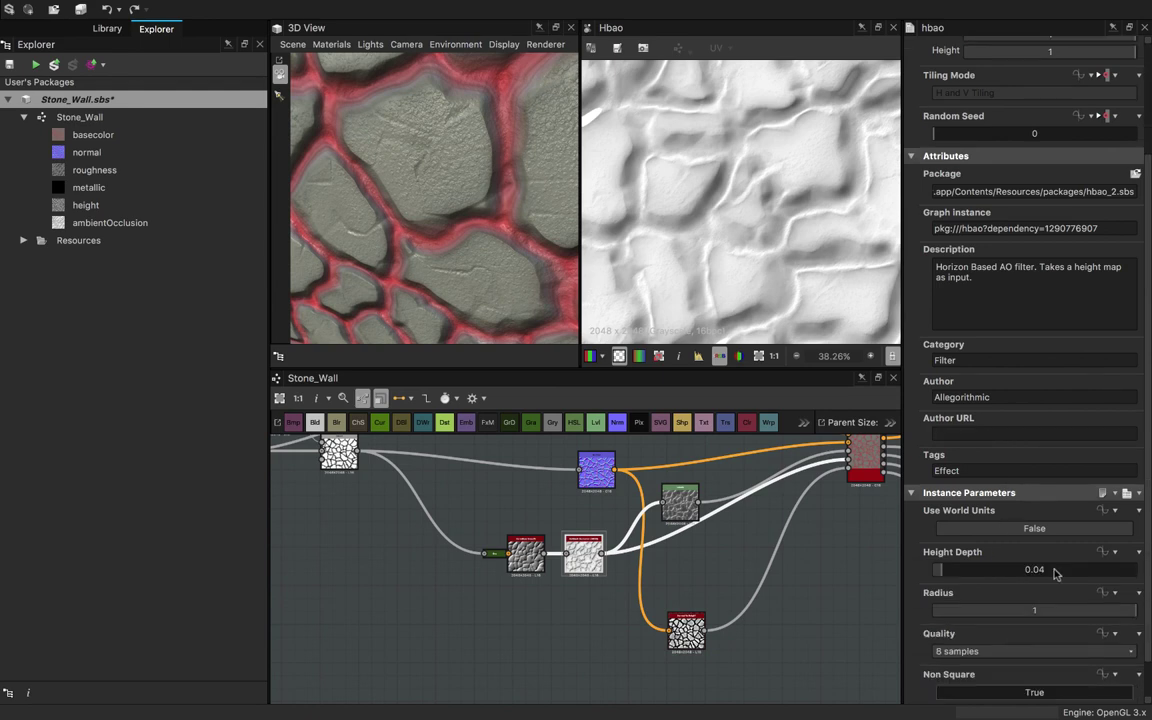
- Try a Height Depth of 1 on the HBAO node and inspect the shading on the stone cube
left_click(1139, 571)
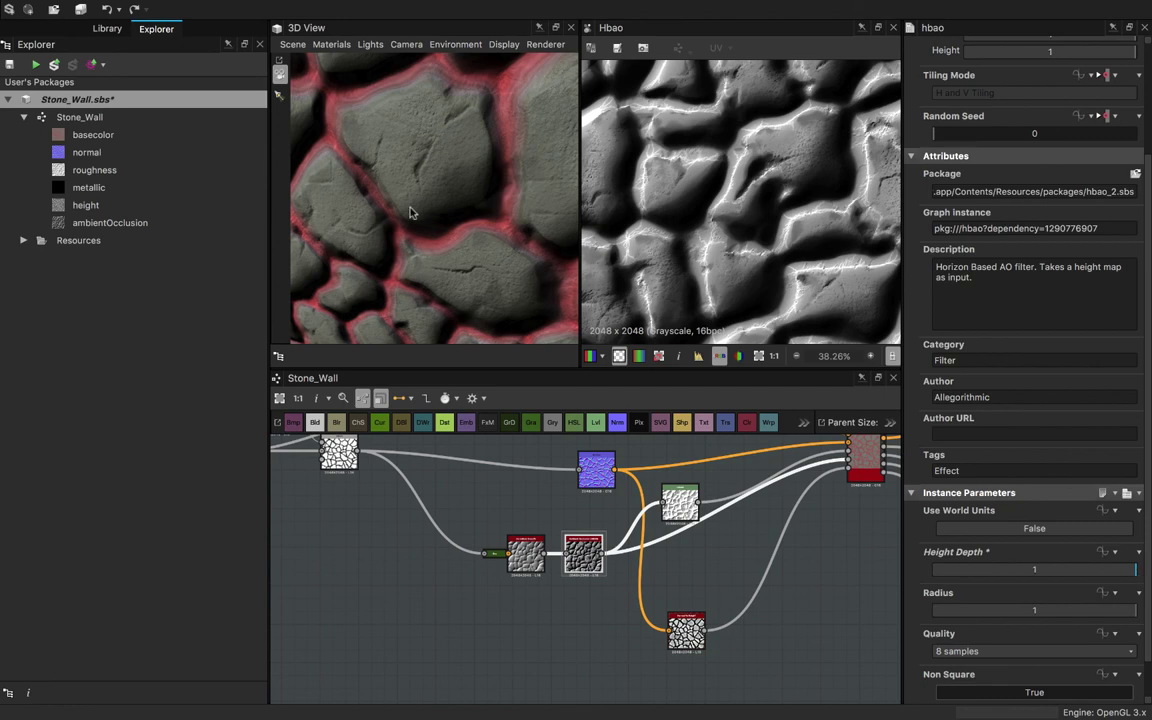
scroll(434, 171, "down", 8)
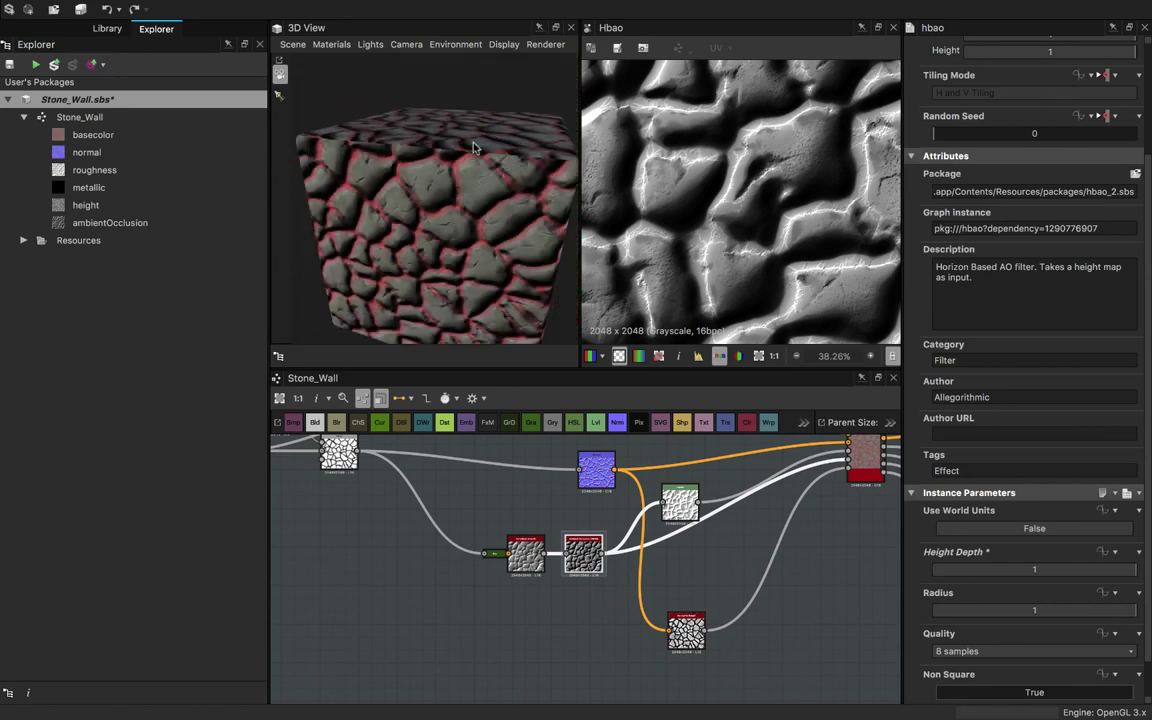
left_click_drag(473, 142, 453, 209)
scroll(453, 209, "up", 8)
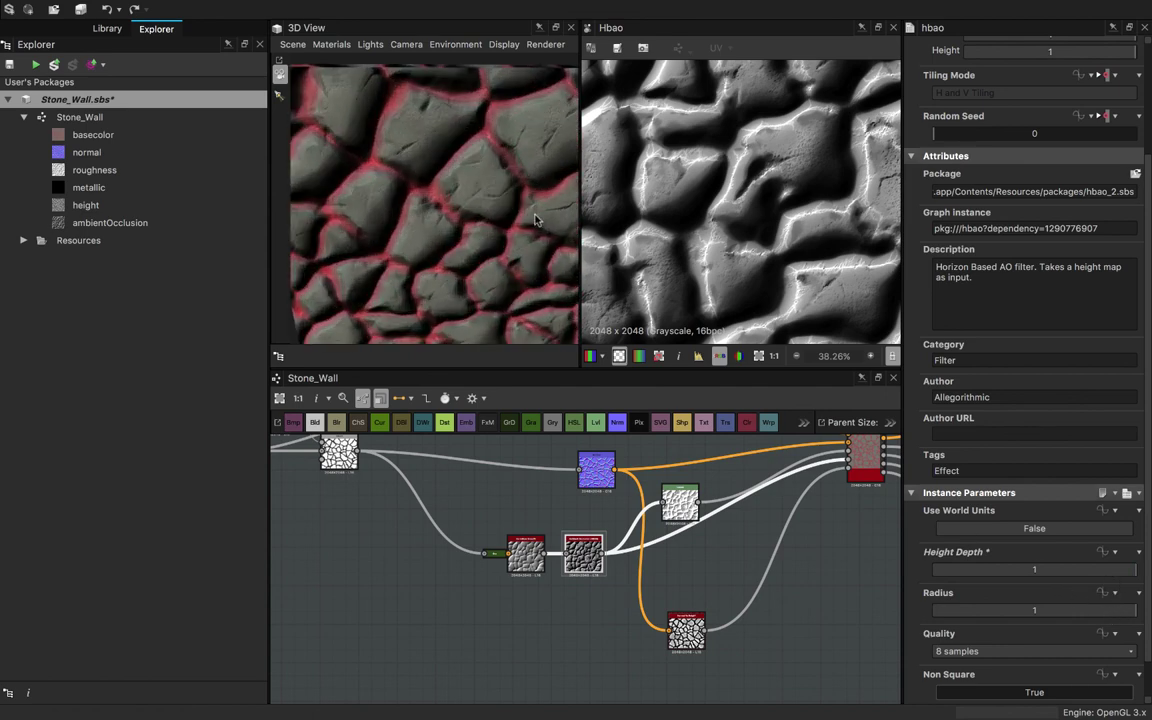
scroll(461, 244, "down", 5)
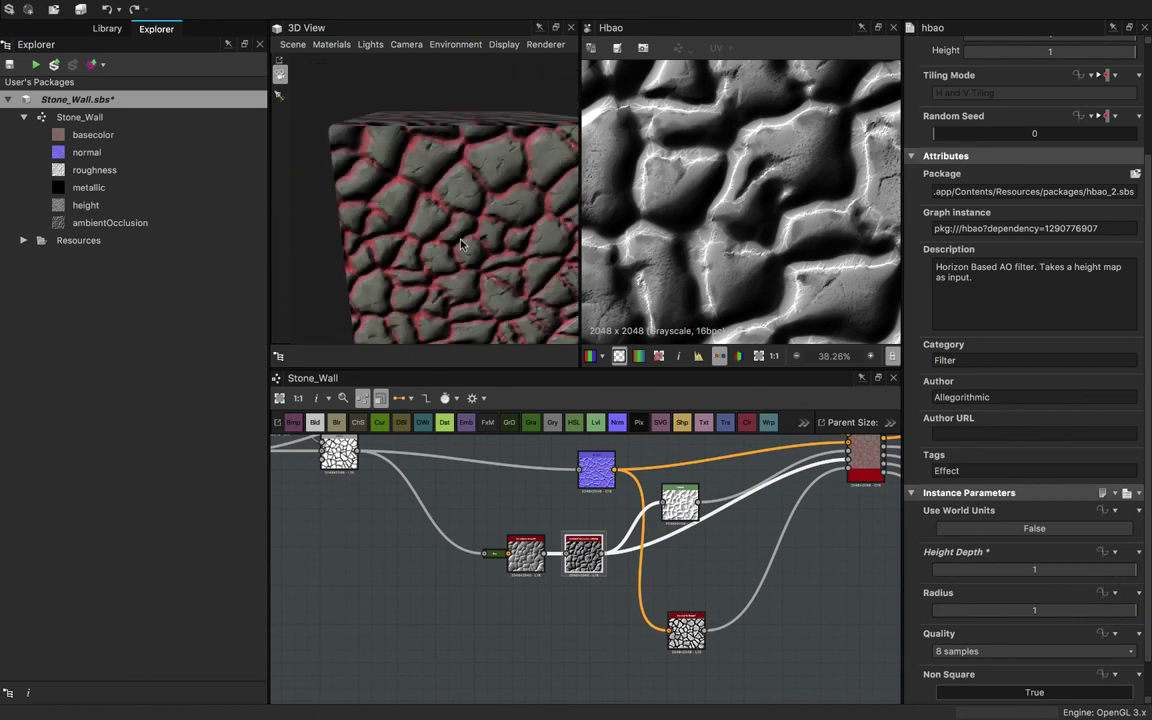
- Rotate the lighting around the stone cube and set the HBAO node's Height Depth to 0.12
key("ctrl+shift")
right_click_drag(480, 210, 403, 177, "ctrl+shift")
left_click_drag(516, 178, 487, 207)
right_click_drag(487, 207, 480, 209, "ctrl+shift")
left_click(970, 571)
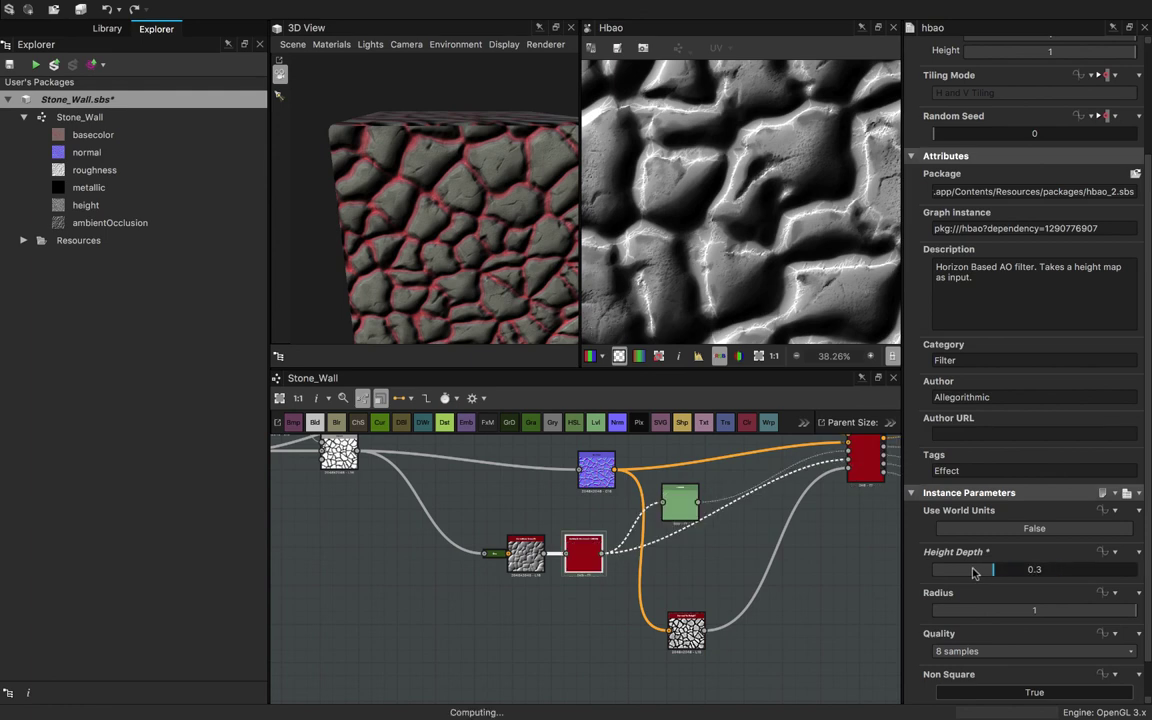
left_click_drag(970, 571, 956, 572)
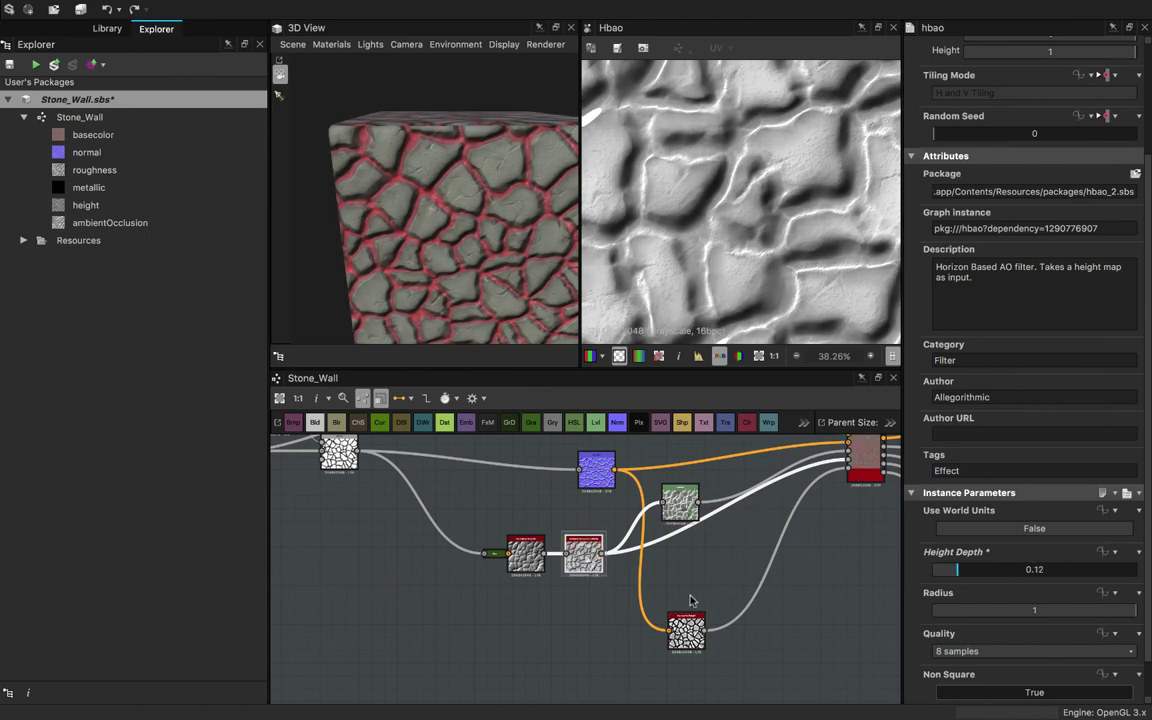
- Move the red Gradient Map and the Invert node slightly to tidy the graph, and preview the gray Gradient Map
middle_click_drag(620, 586, 559, 676)
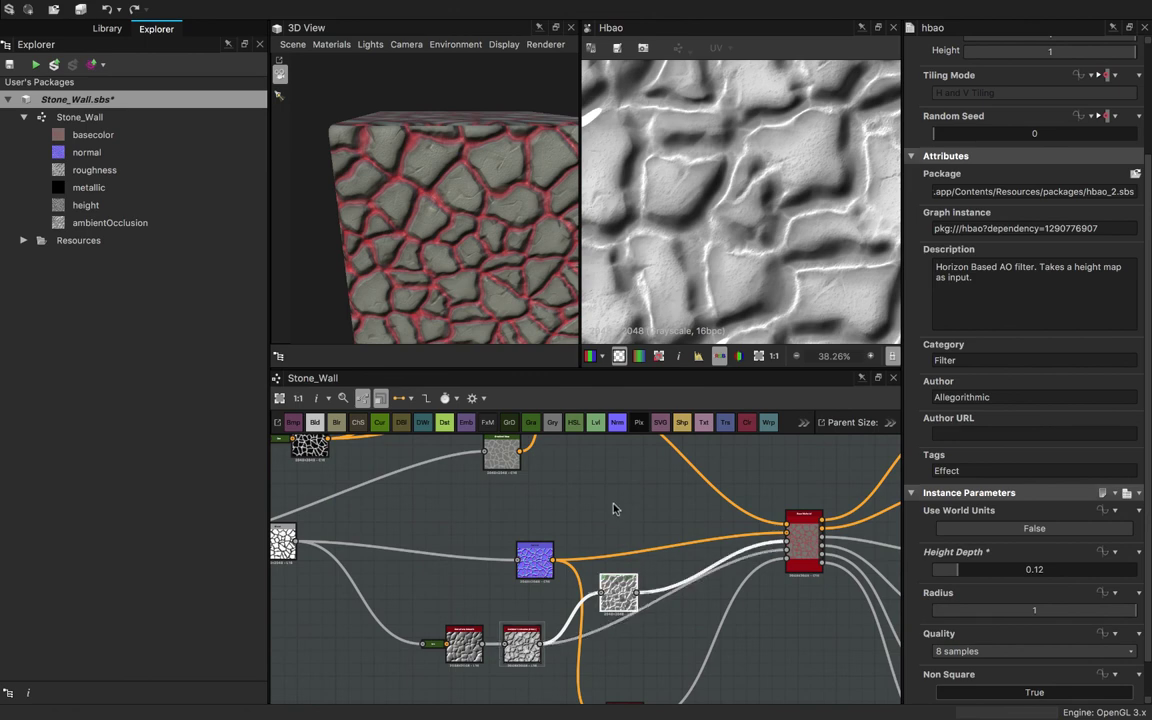
scroll(618, 525, "down", 3)
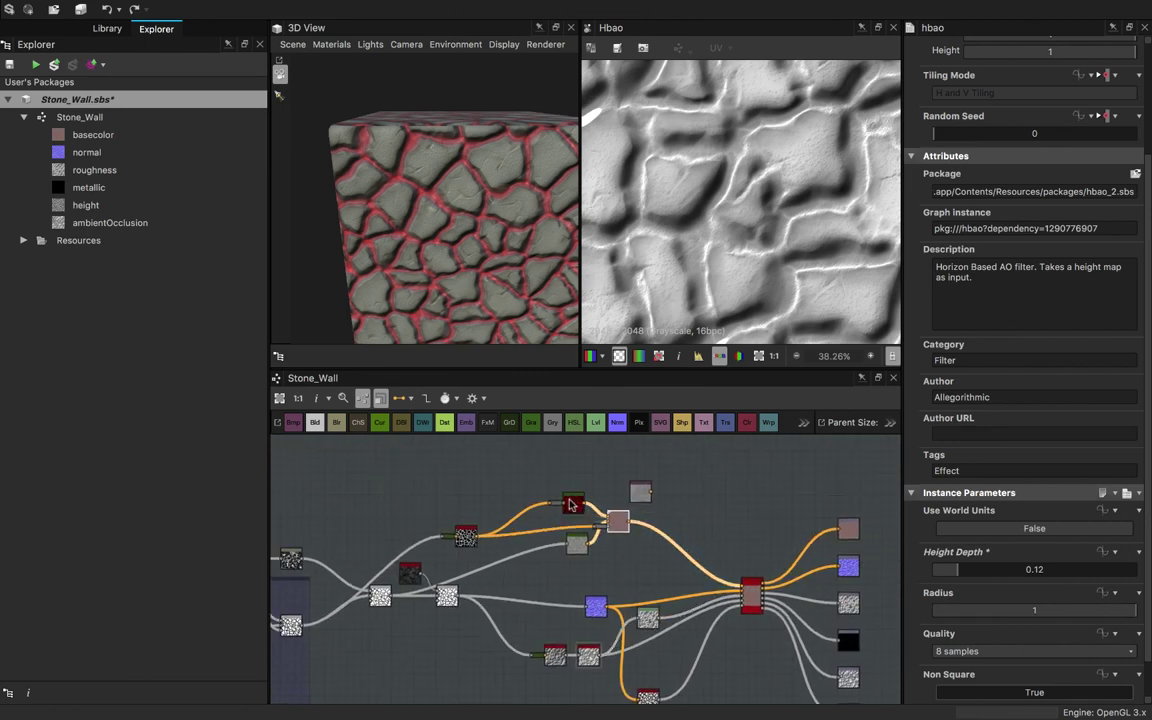
left_click_drag(570, 500, 555, 489)
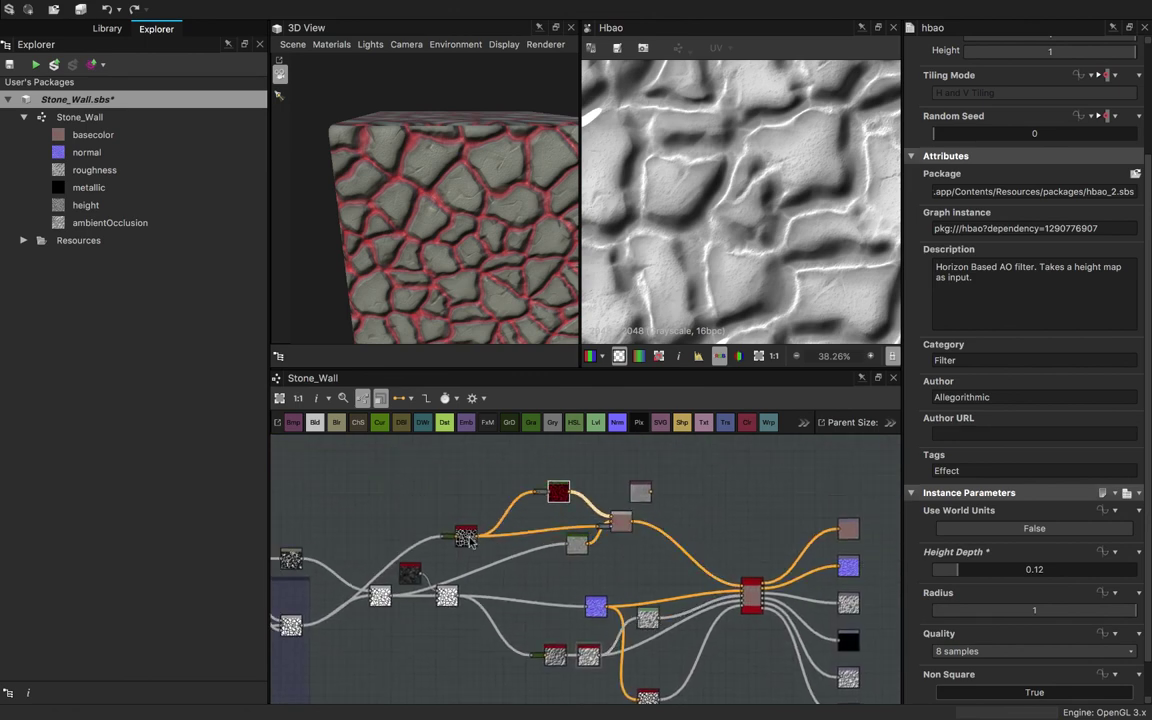
left_click_drag(465, 536, 469, 528)
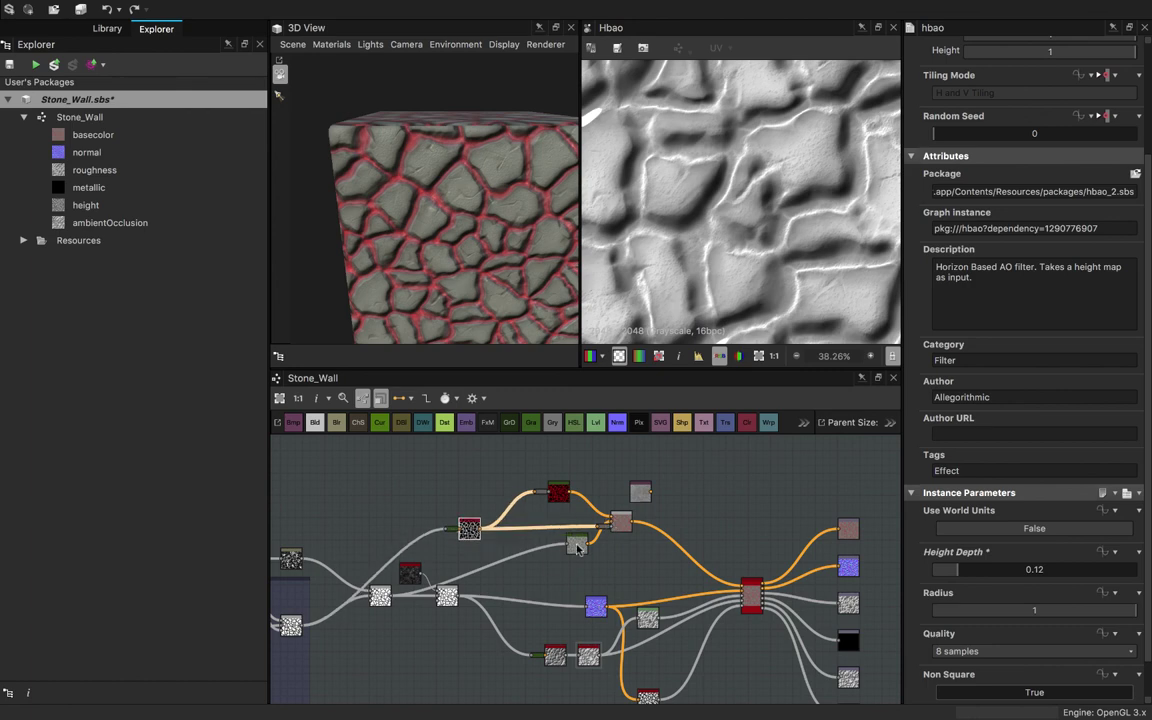
left_click(578, 546)
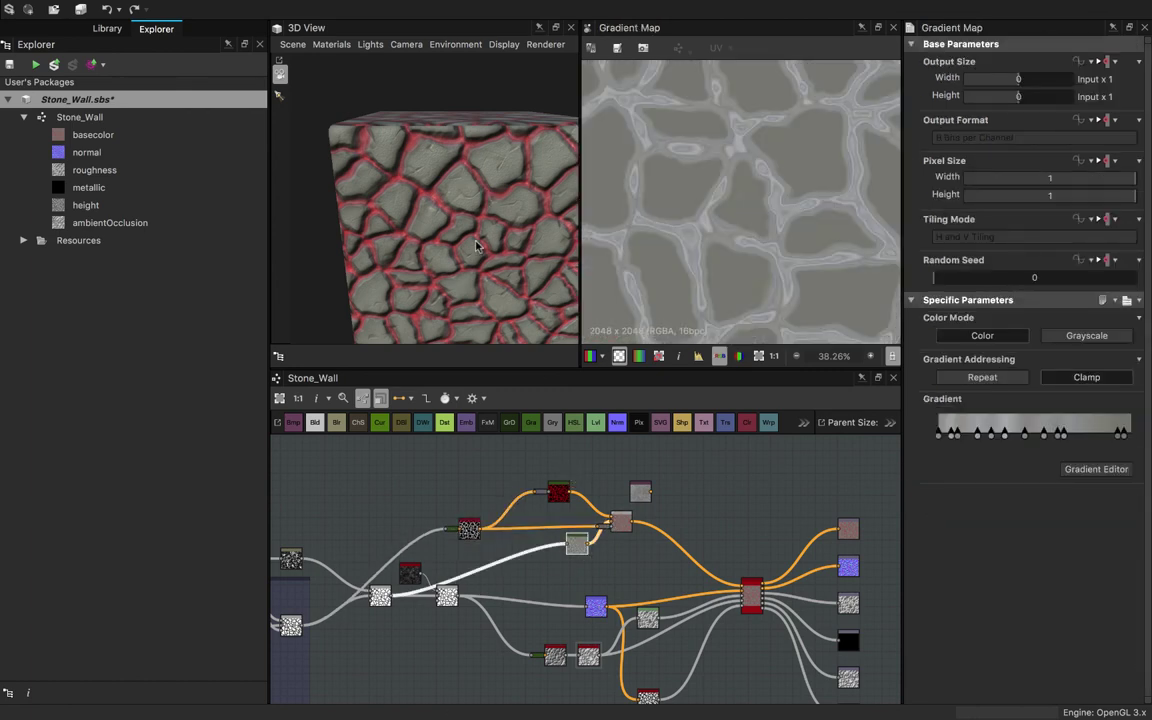
mouse_move(478, 190)
left_mouse_down()
mouse_move(478, 155)
mouse_move(488, 200)
left_mouse_up()
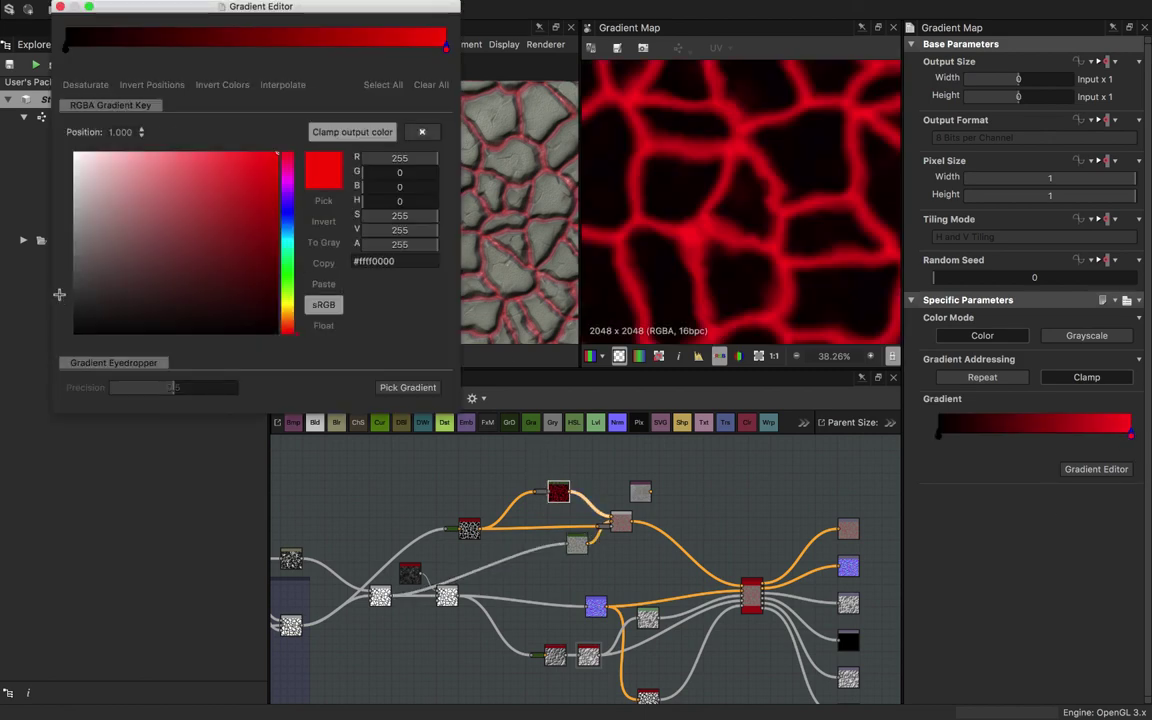
- Recolor the last key of the red Gradient Map's gradient to a dark olive shade
left_click(59, 294)
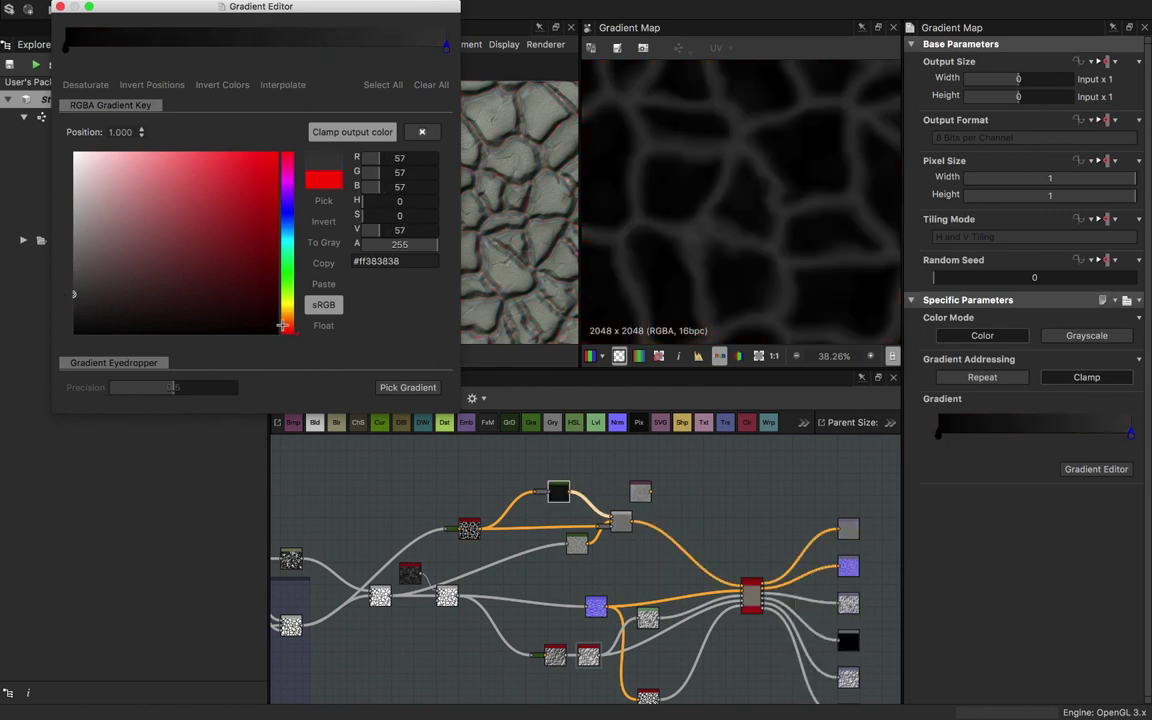
left_click(287, 296)
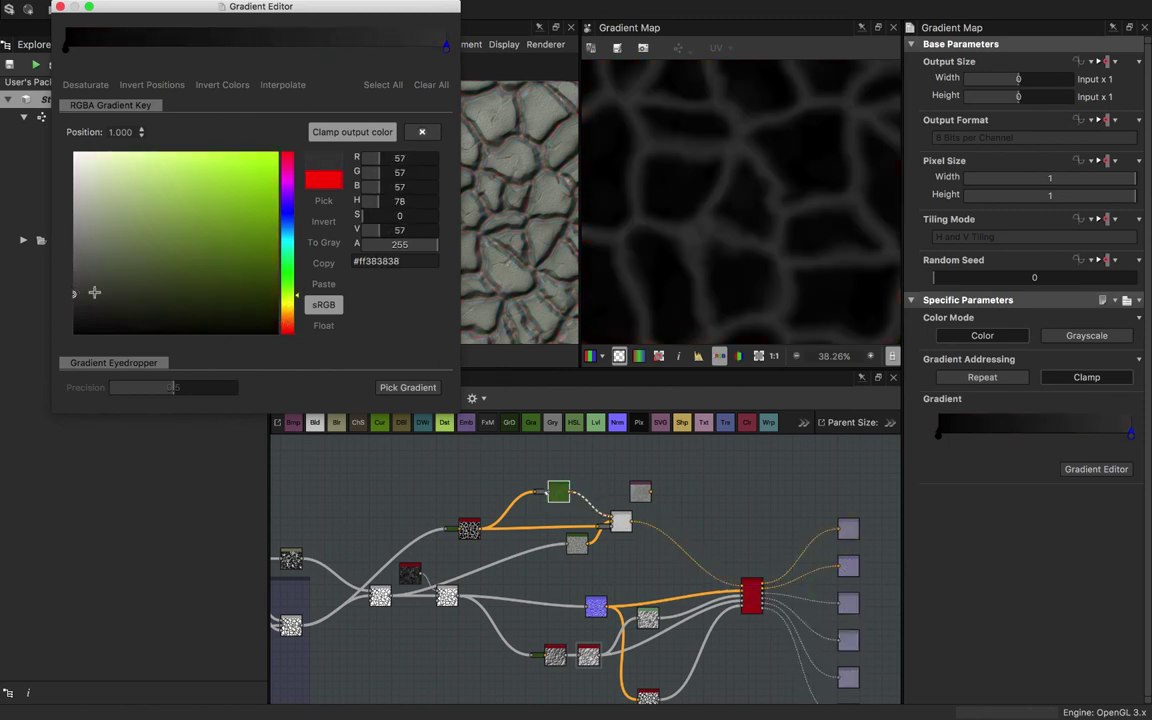
left_click(118, 288)
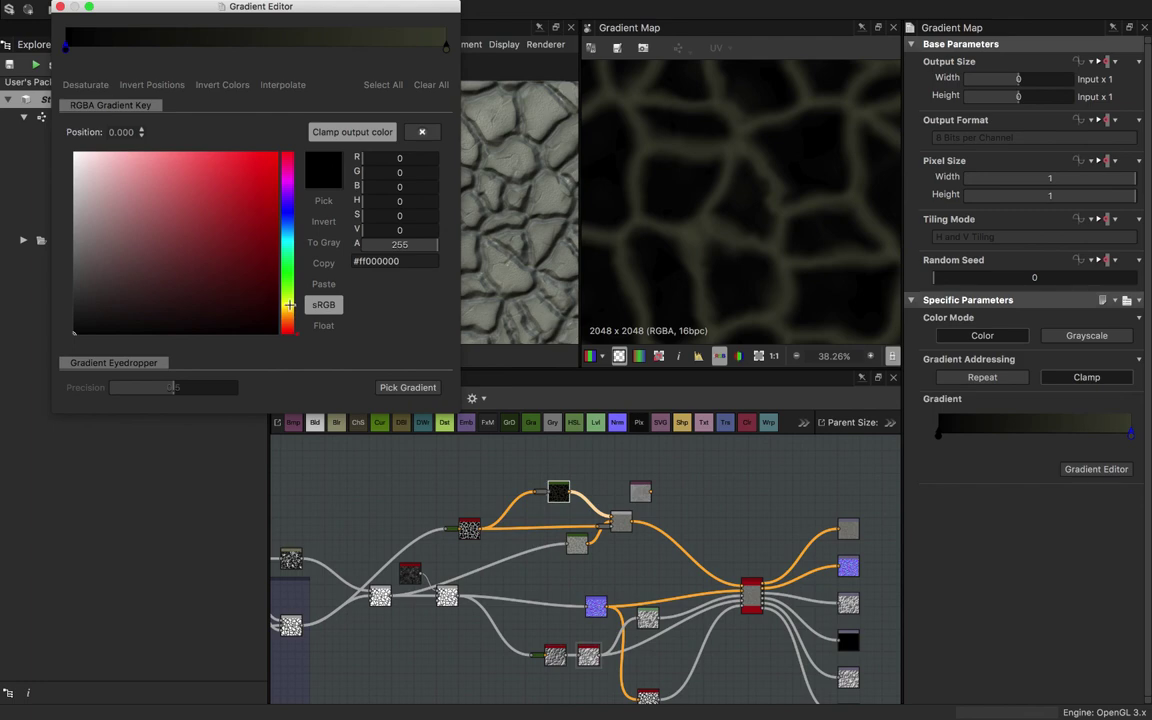
- Set the first key of the joint Gradient Map's gradient to dark olive #ff28271d
left_click(290, 305)
left_click(105, 305)
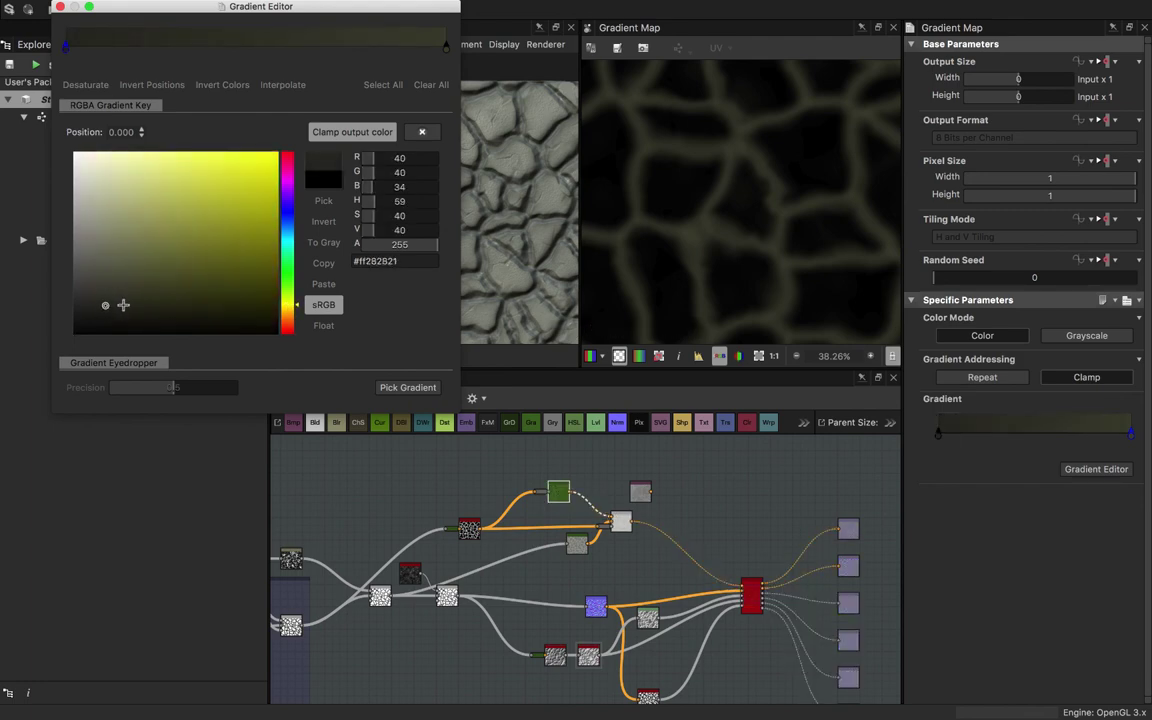
left_click(124, 306)
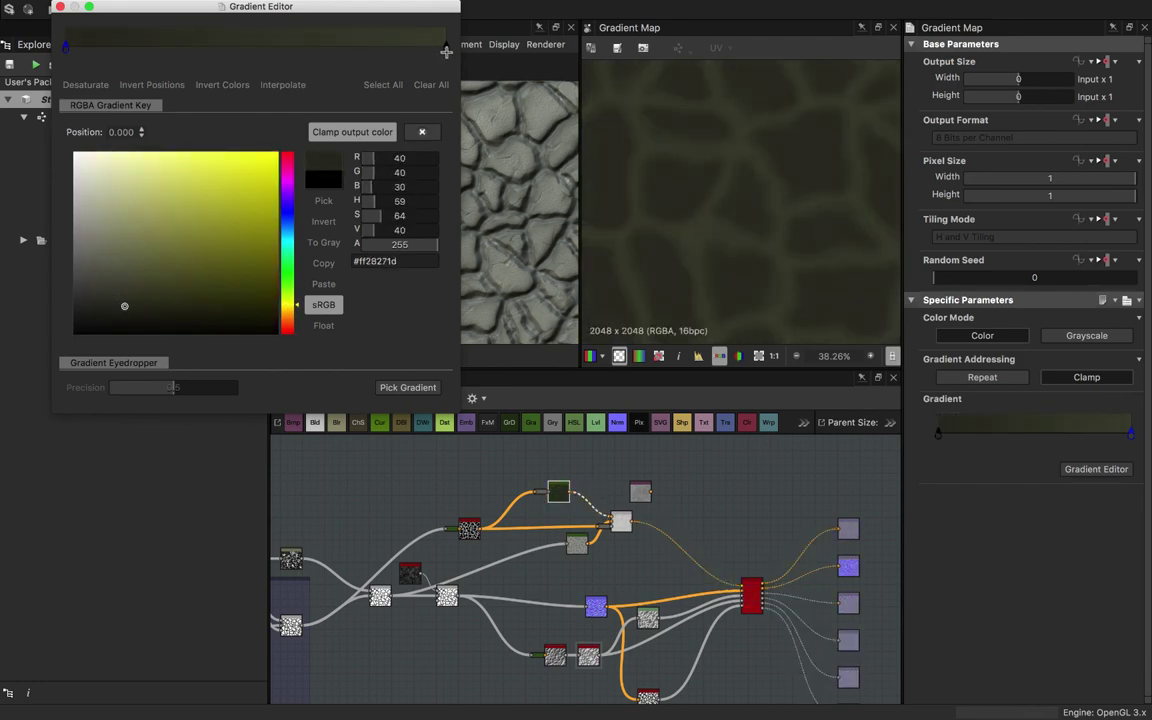
- Set the last key of the joint Gradient Map's gradient to dark green #ff23260f
left_click(446, 47)
left_click(122, 288)
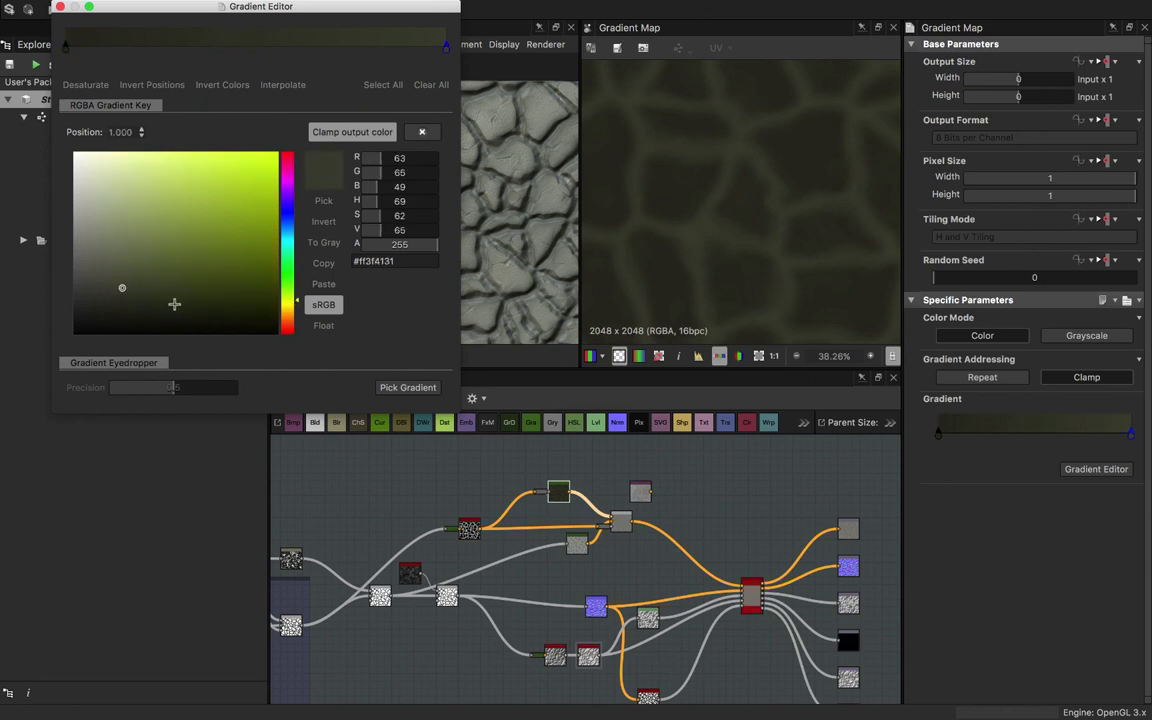
left_click(197, 307)
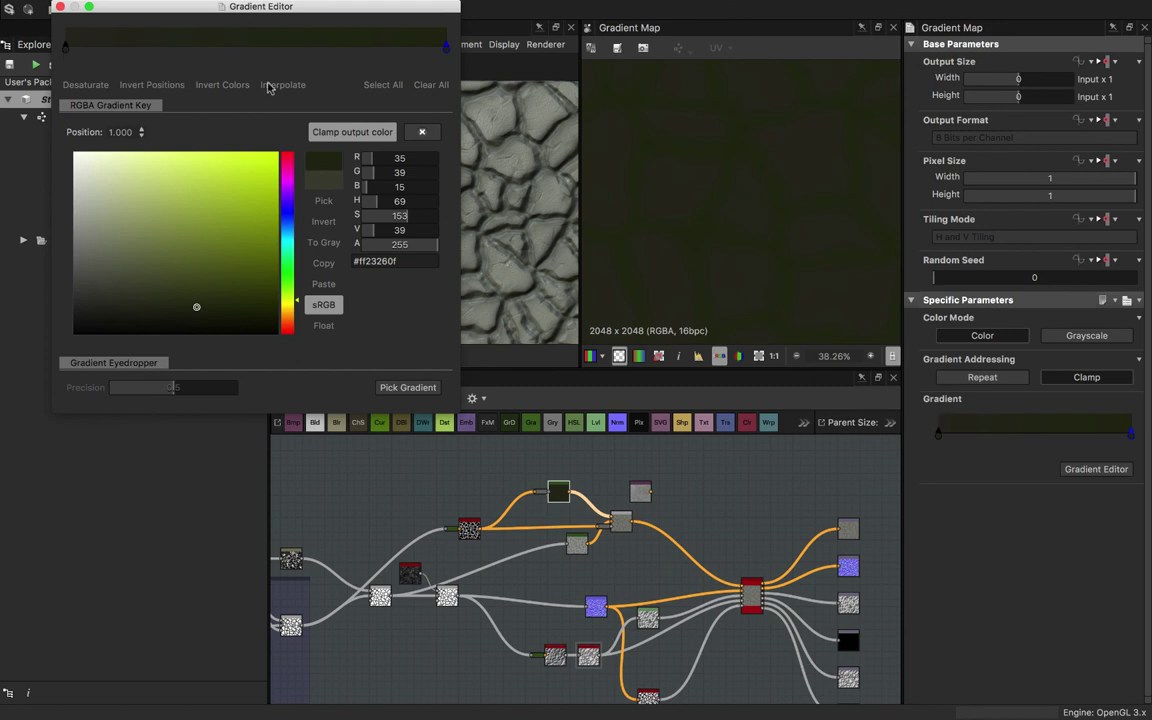
- Reverse the joint gradient's keys so dark green #ff23260f sits at position 0 and dark olive #ff28271d at position 1
left_click_drag(66, 48, 267, 49)
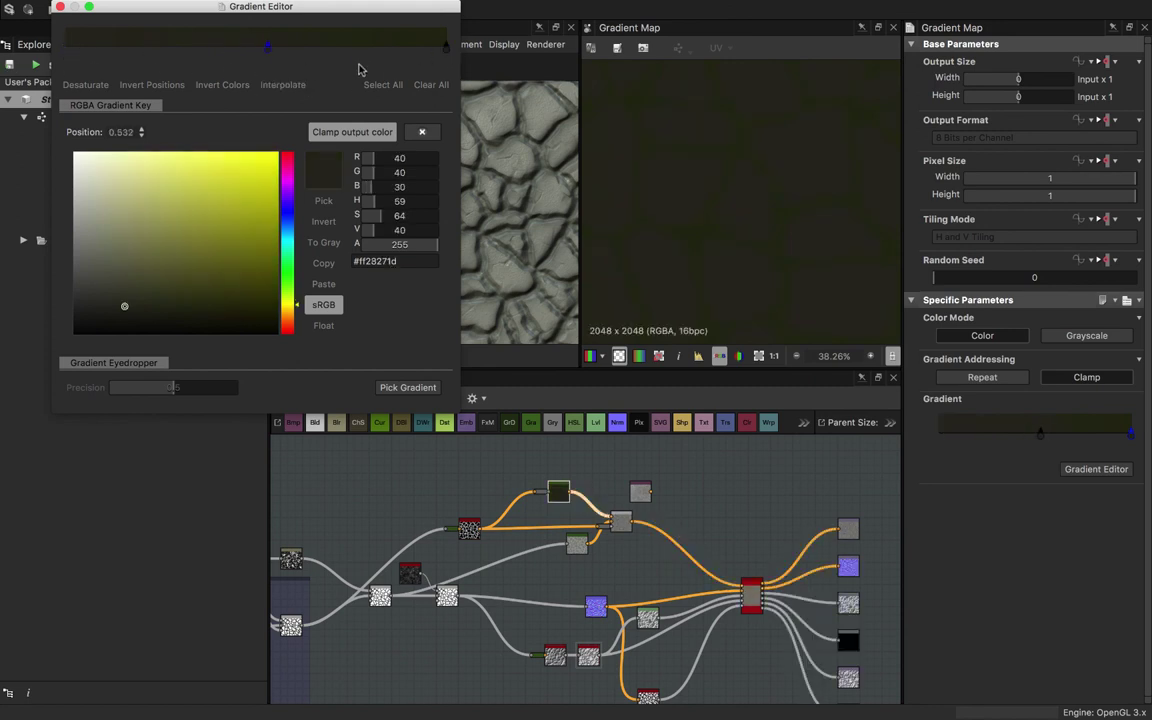
left_click(447, 54)
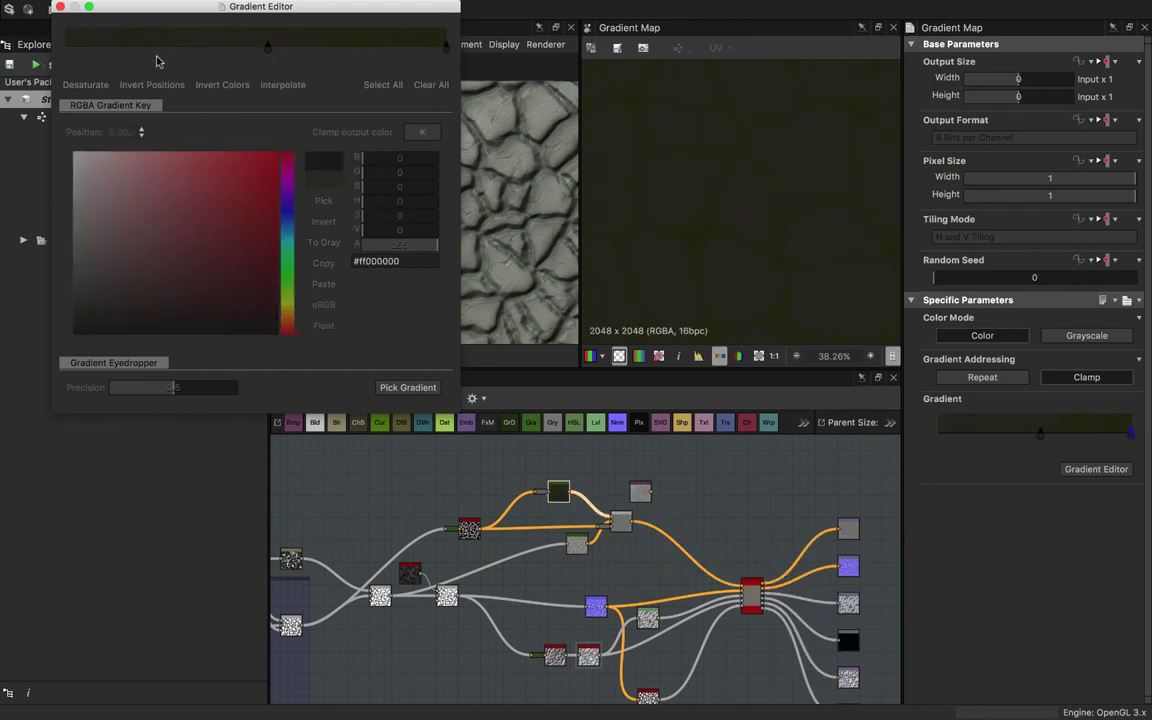
left_click(268, 48)
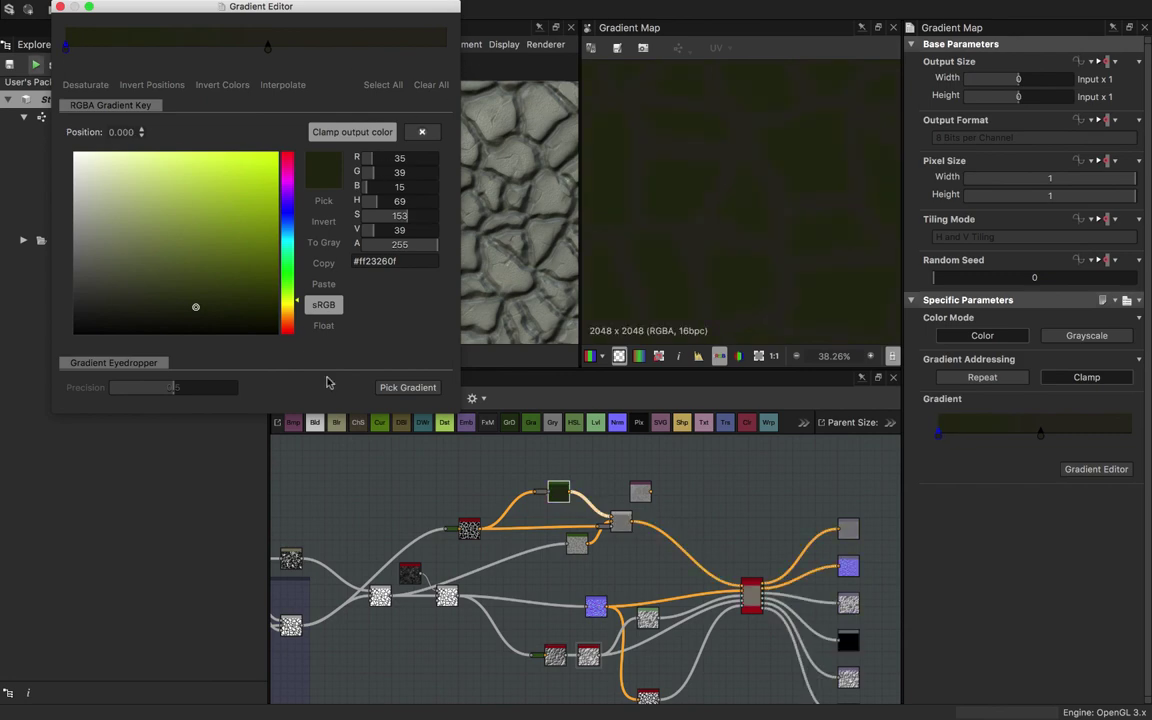
left_click_drag(268, 48, 447, 48)
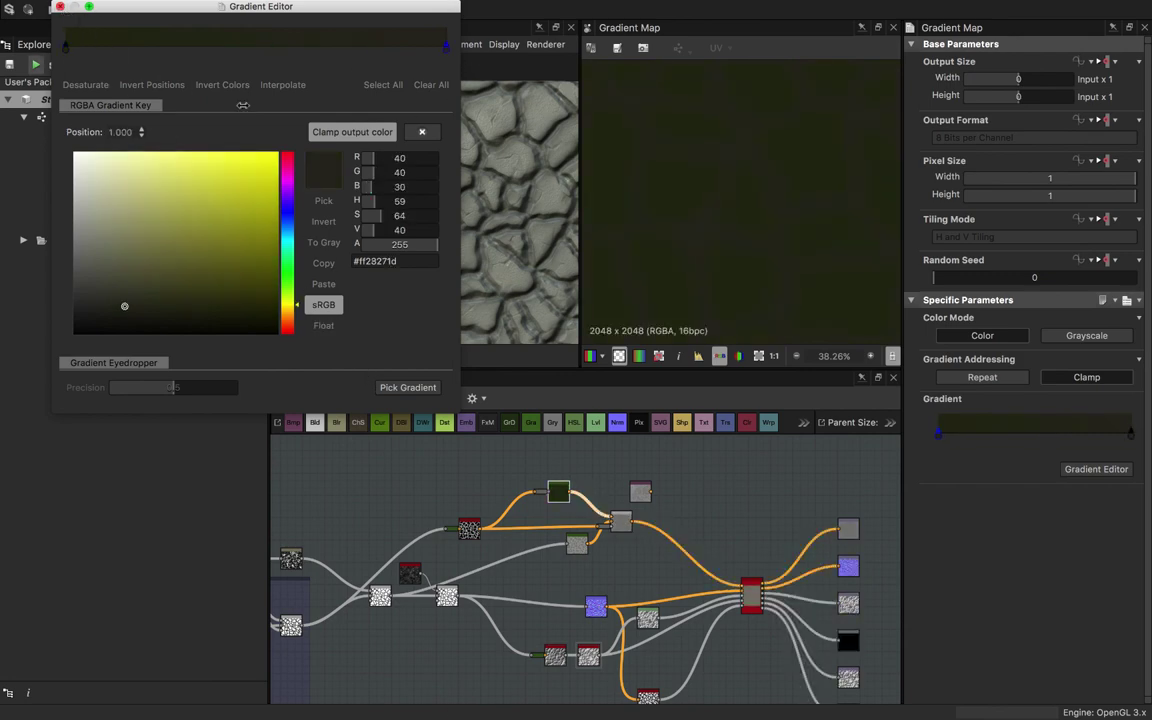
scroll(428, 232, "up", 3)
scroll(427, 240, "down", 3)
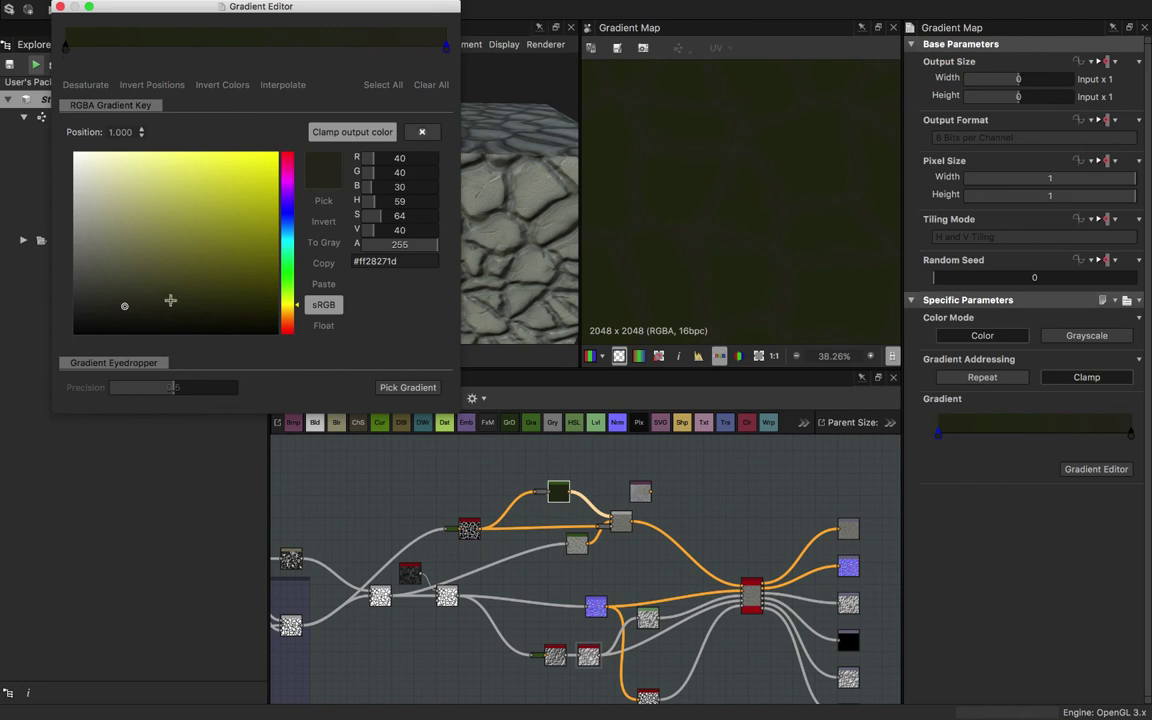
- Darken the joint gradient by setting the first key to #ff131700 and the last key to #ff1c1c0e, and close the gradient editor
left_click(195, 307)
left_click(224, 313)
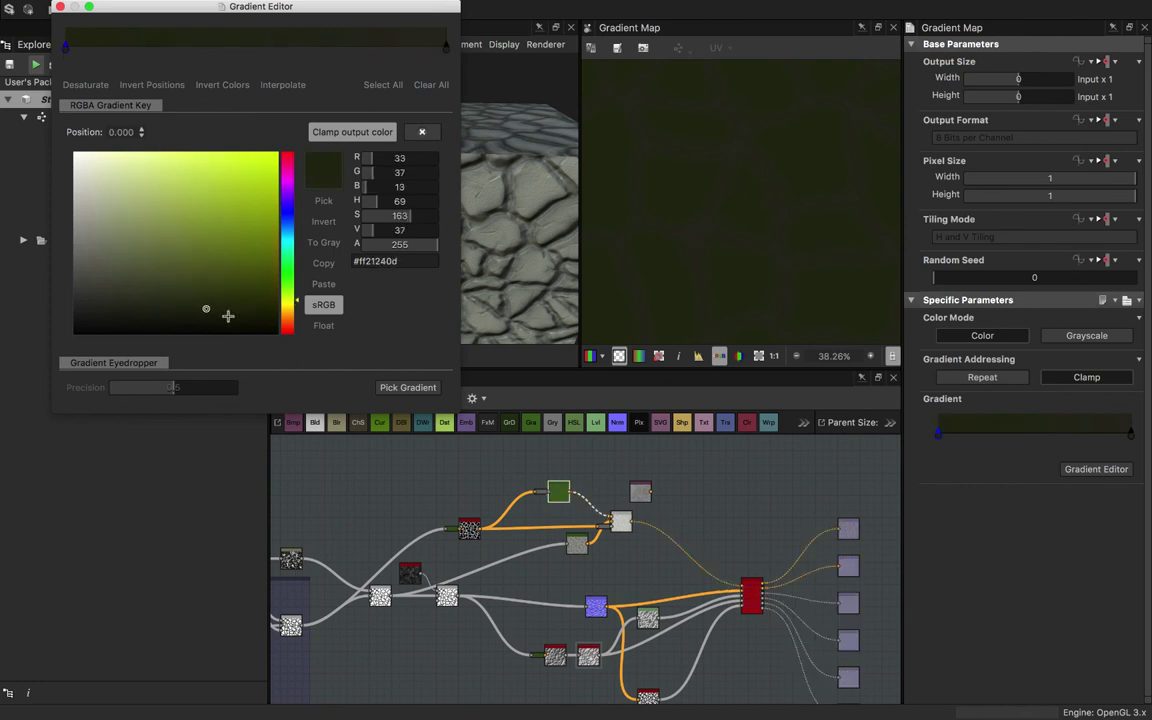
left_click(224, 314)
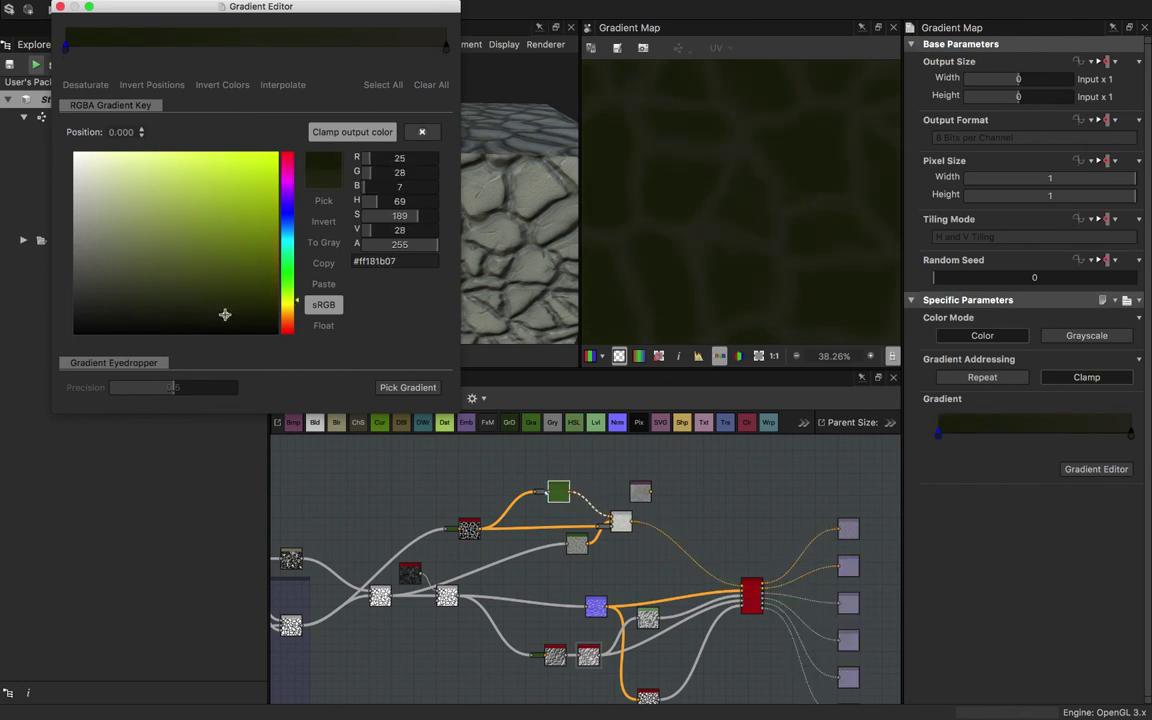
left_click_drag(255, 330, 262, 316)
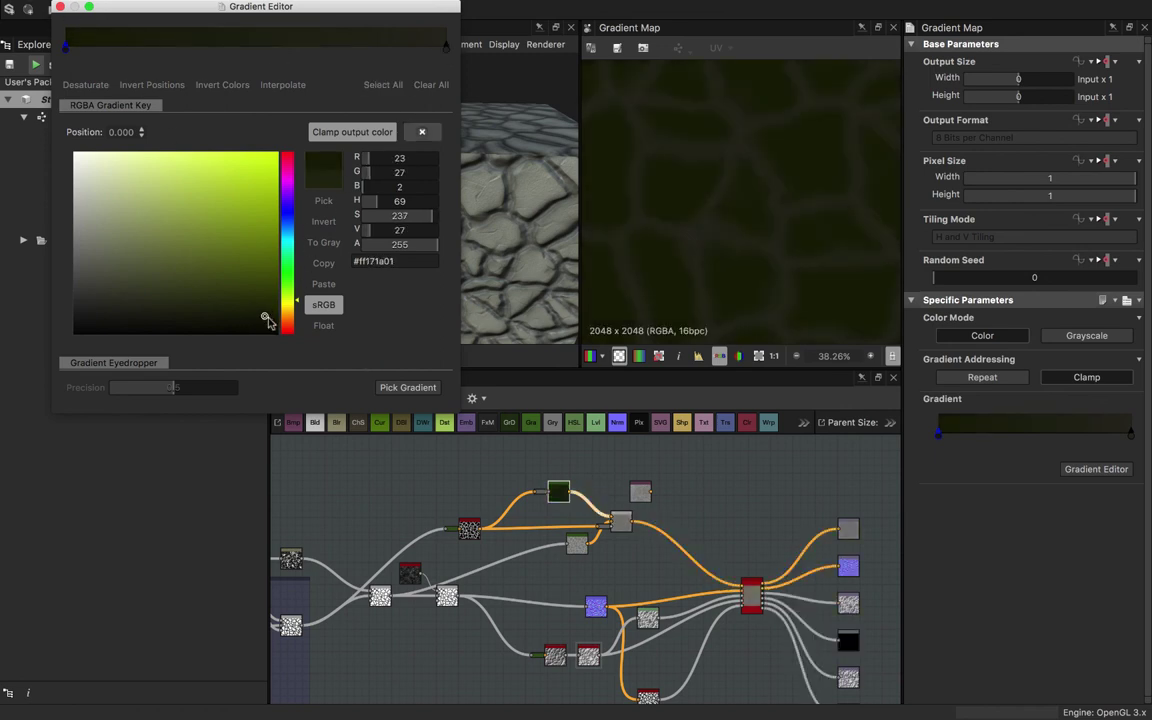
left_click_drag(268, 320, 299, 300)
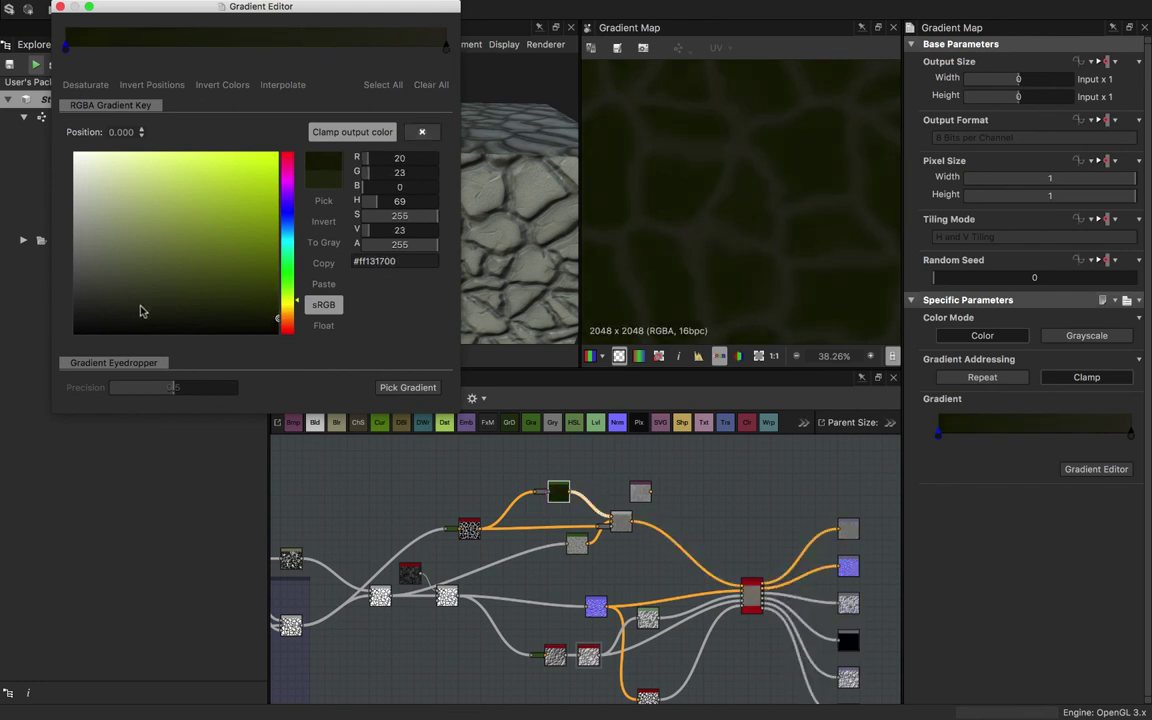
left_click_drag(140, 307, 172, 314)
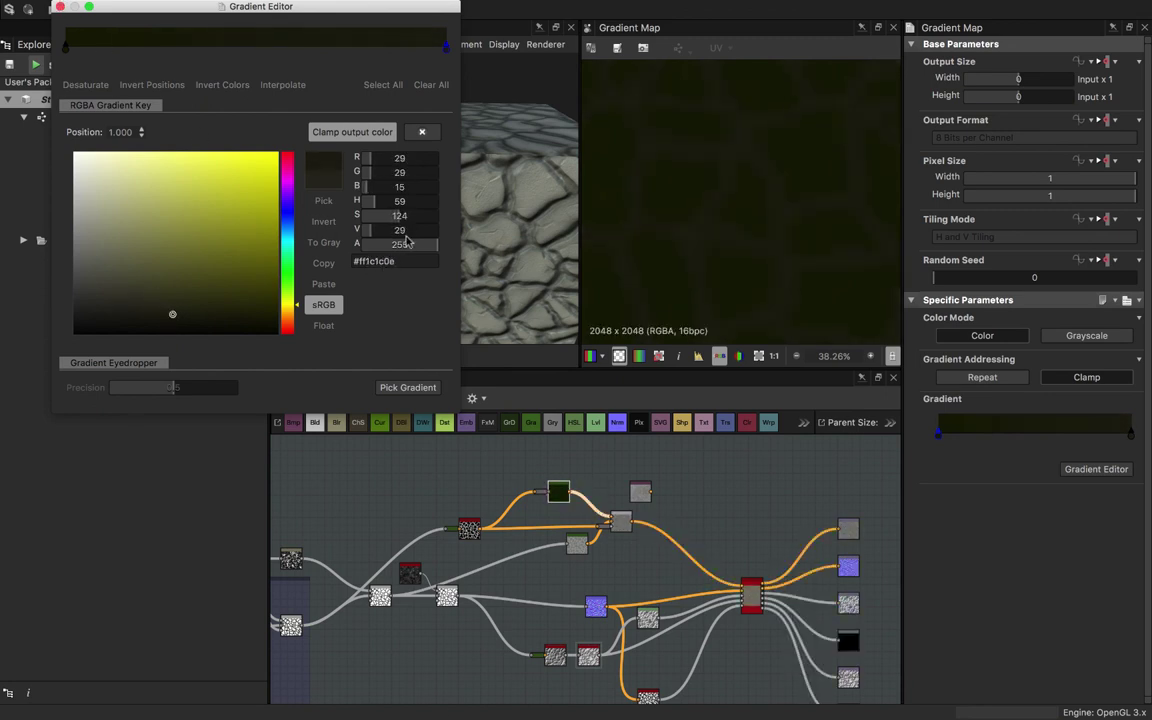
left_click(59, 6)
- Set the opacity of the base color Blend node to 0.74, judging the joint darkness on the 3D stones
left_click_drag(423, 191, 621, 524)
left_click(621, 521)
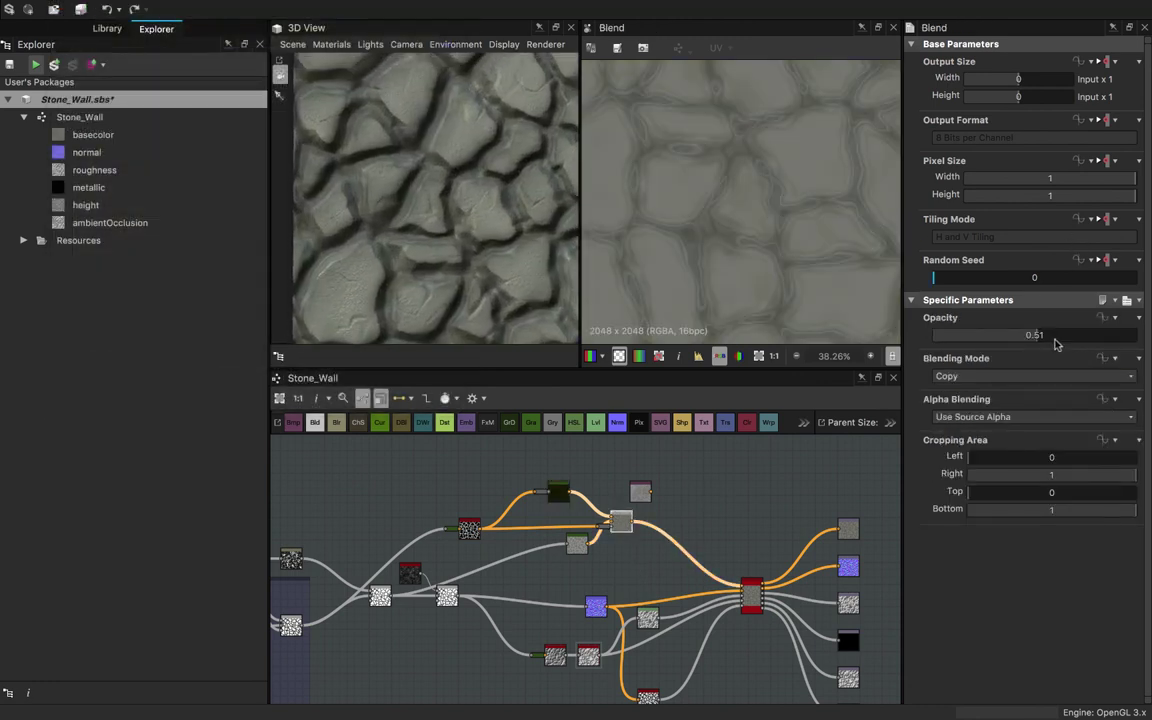
left_click(1075, 343)
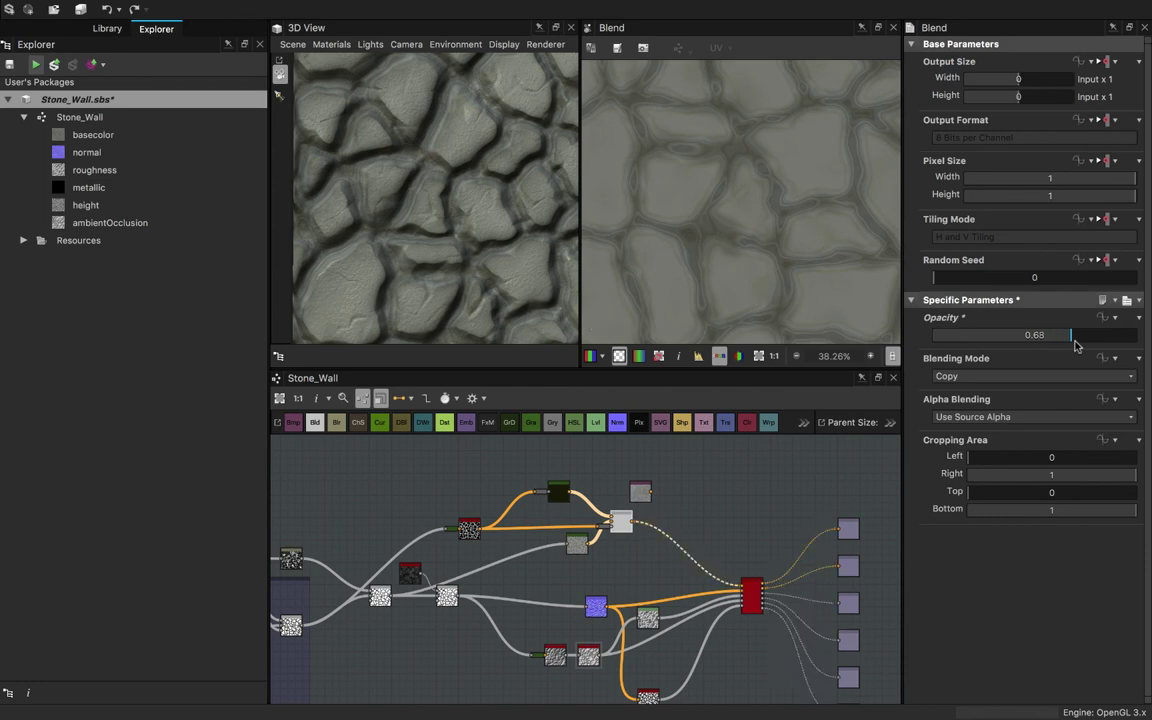
left_click_drag(1081, 342, 1089, 342)
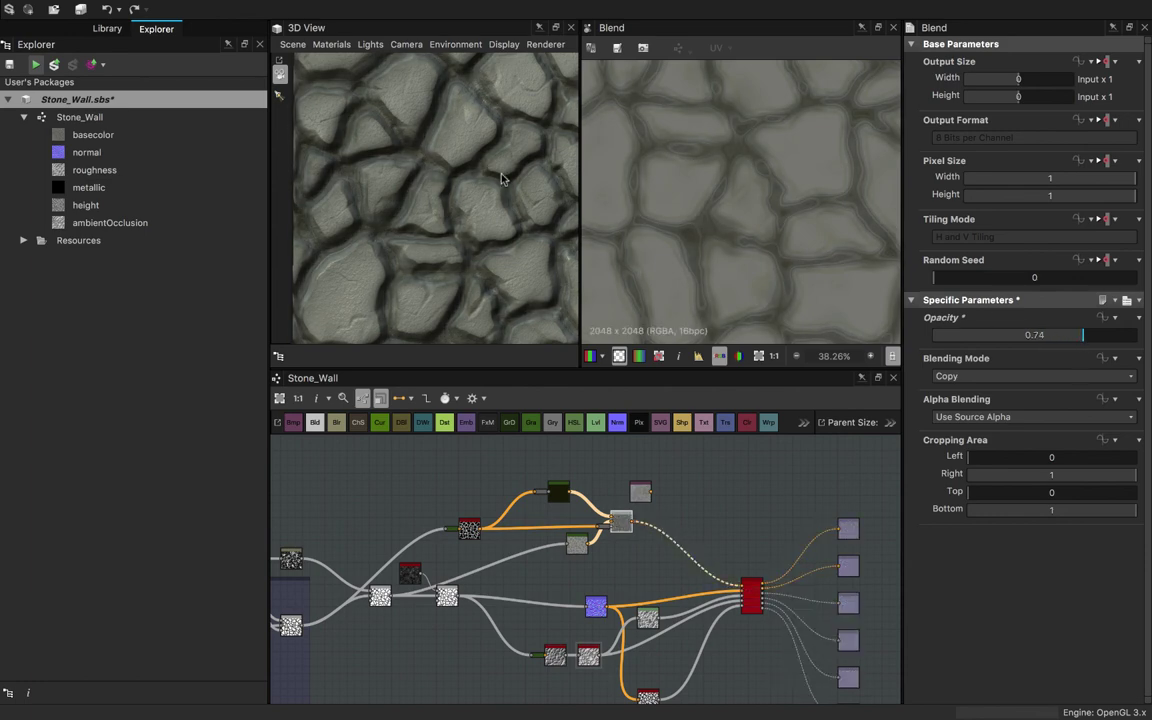
left_click_drag(465, 217, 411, 272)
scroll(401, 226, "down", 5)
left_click_drag(411, 193, 532, 217)
scroll(532, 217, "up", 5)
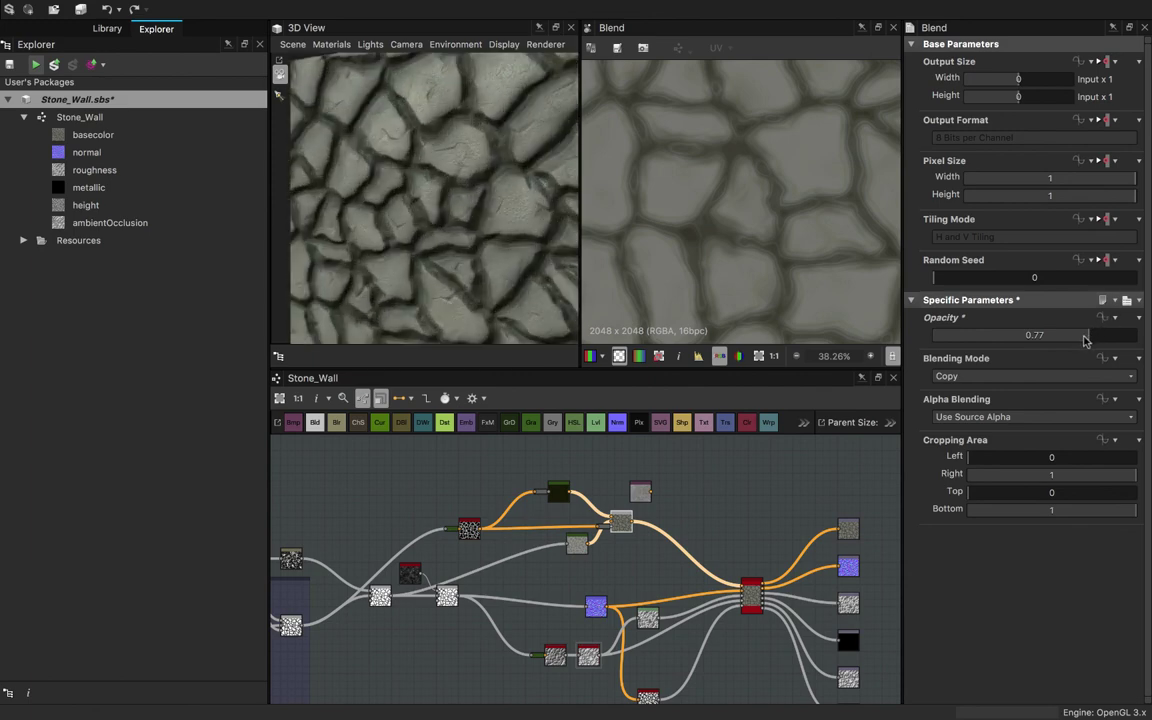
left_click_drag(1080, 342, 1070, 342)
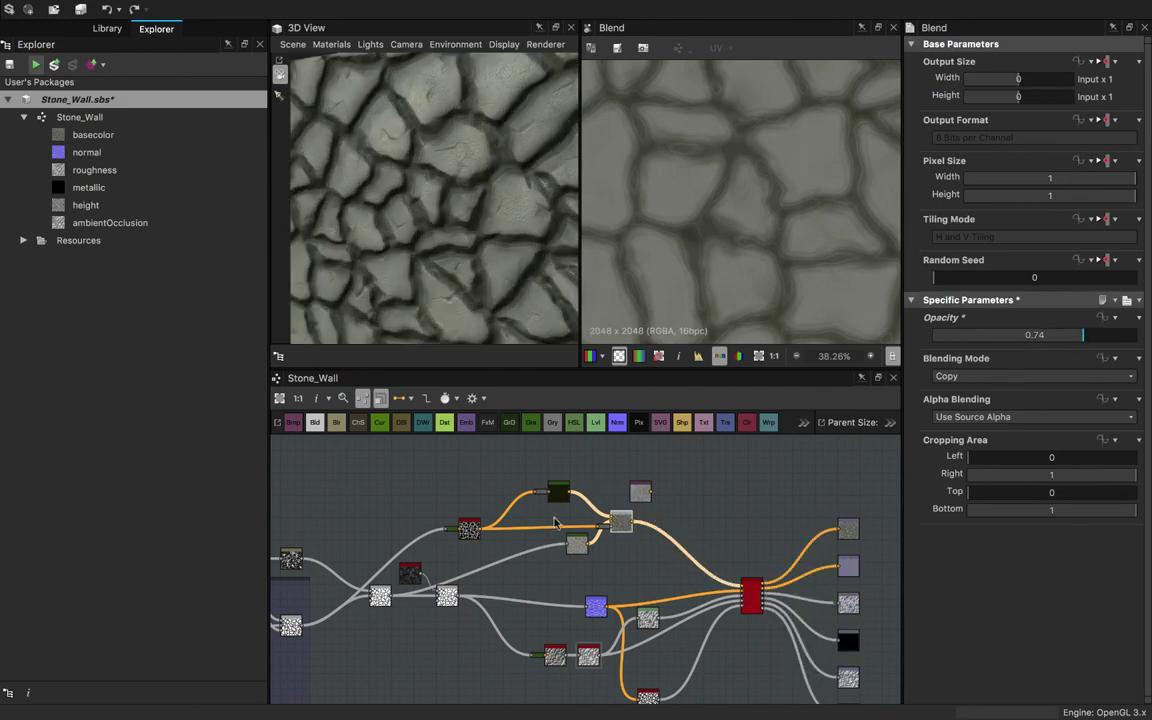
- Try lighter greenish gray shades such as #ff939687 on the stone gradient's key at position 0.966, and restore #ff81827c
left_click(577, 543)
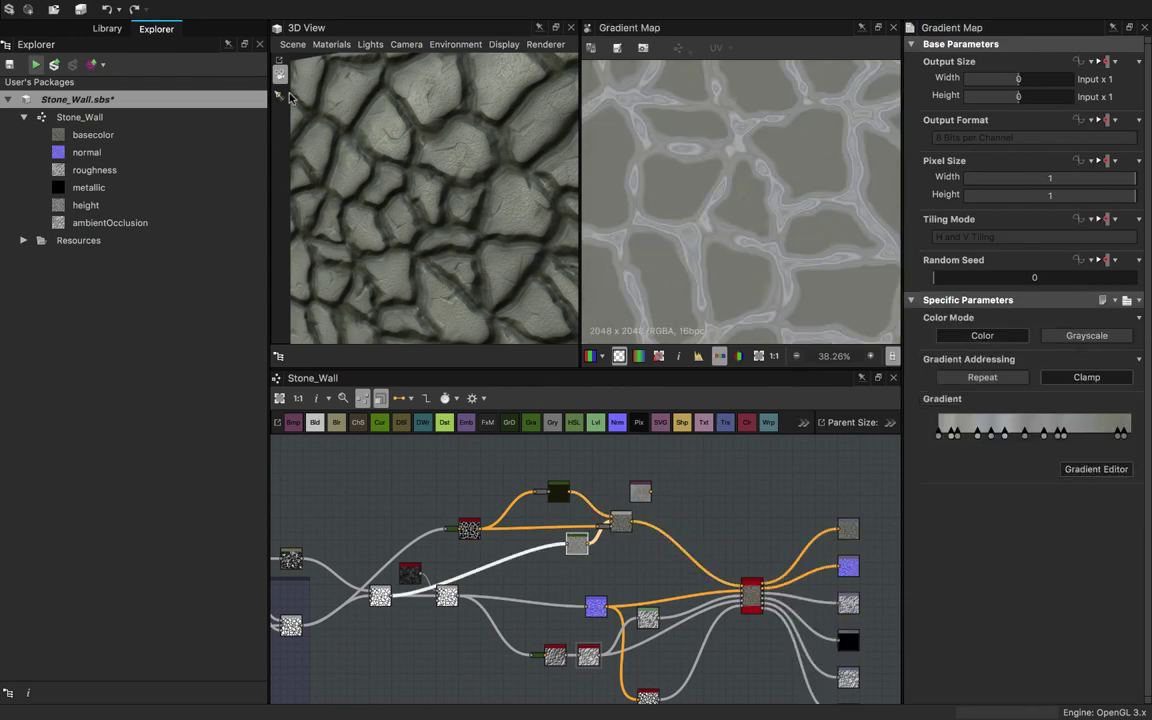
left_click(1096, 469)
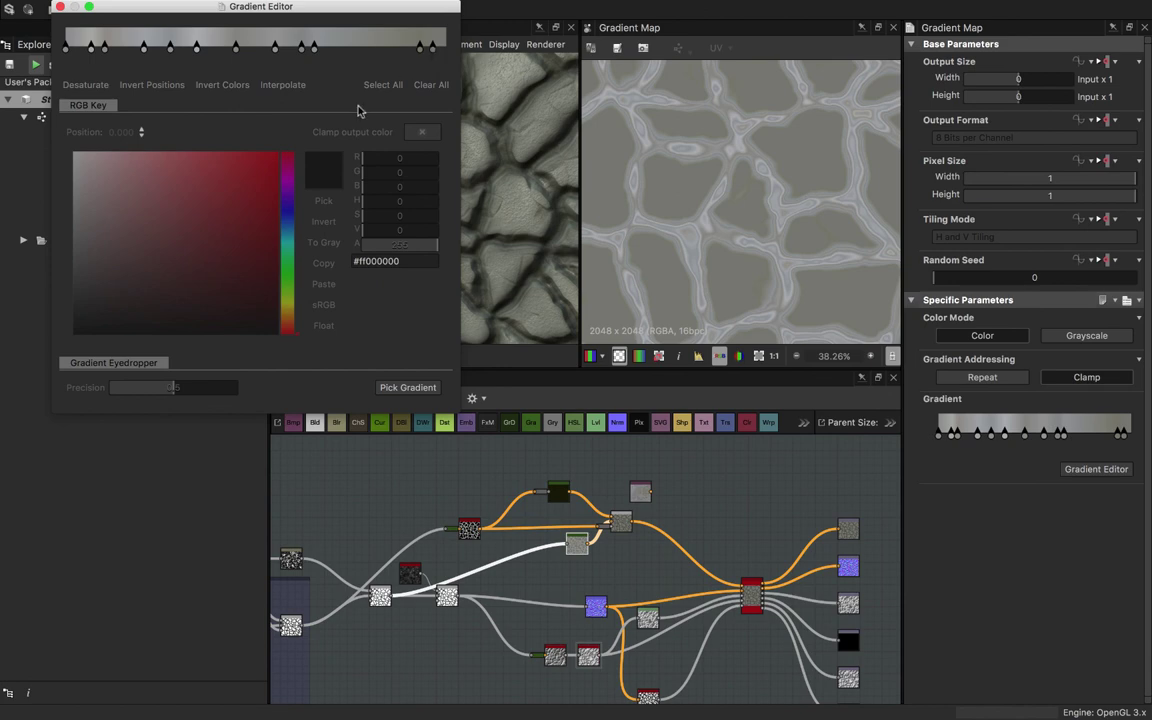
left_click(85, 243)
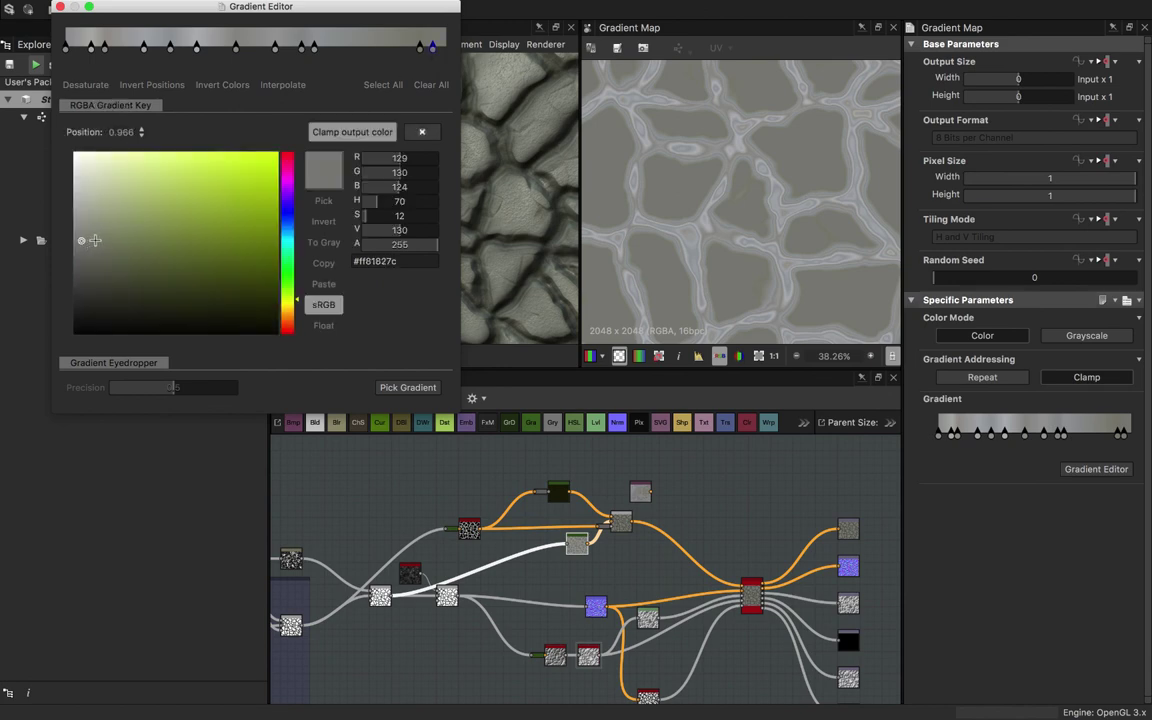
left_click_drag(95, 240, 97, 240)
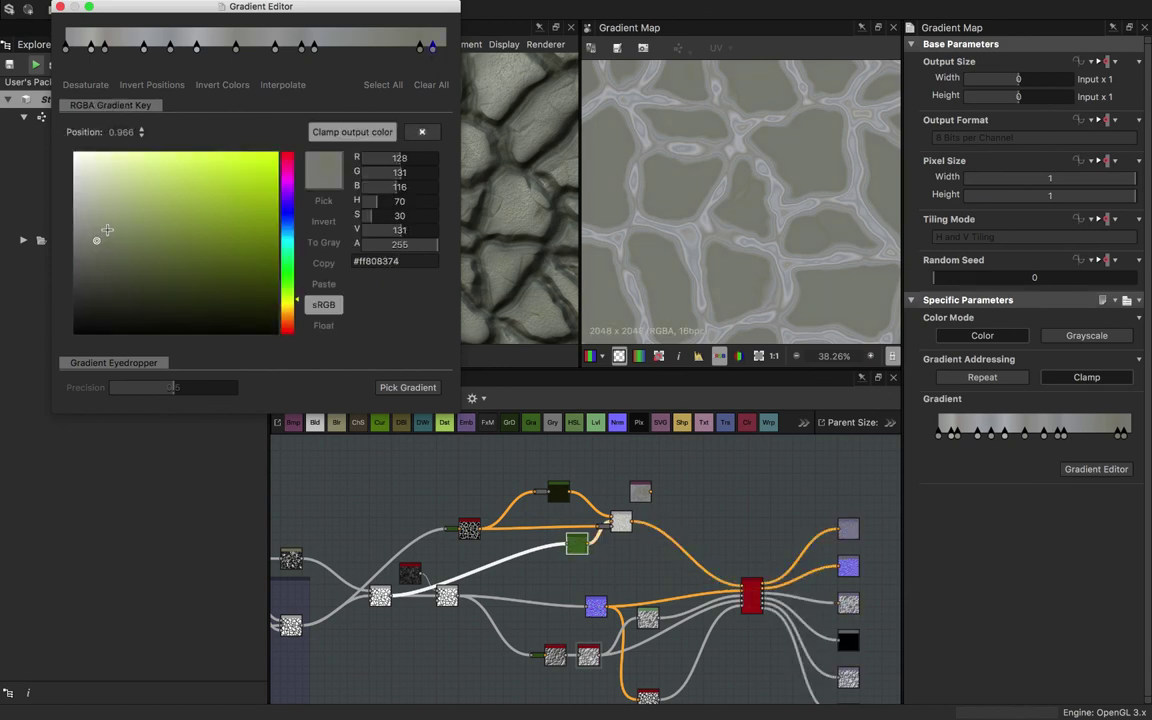
left_click(107, 230)
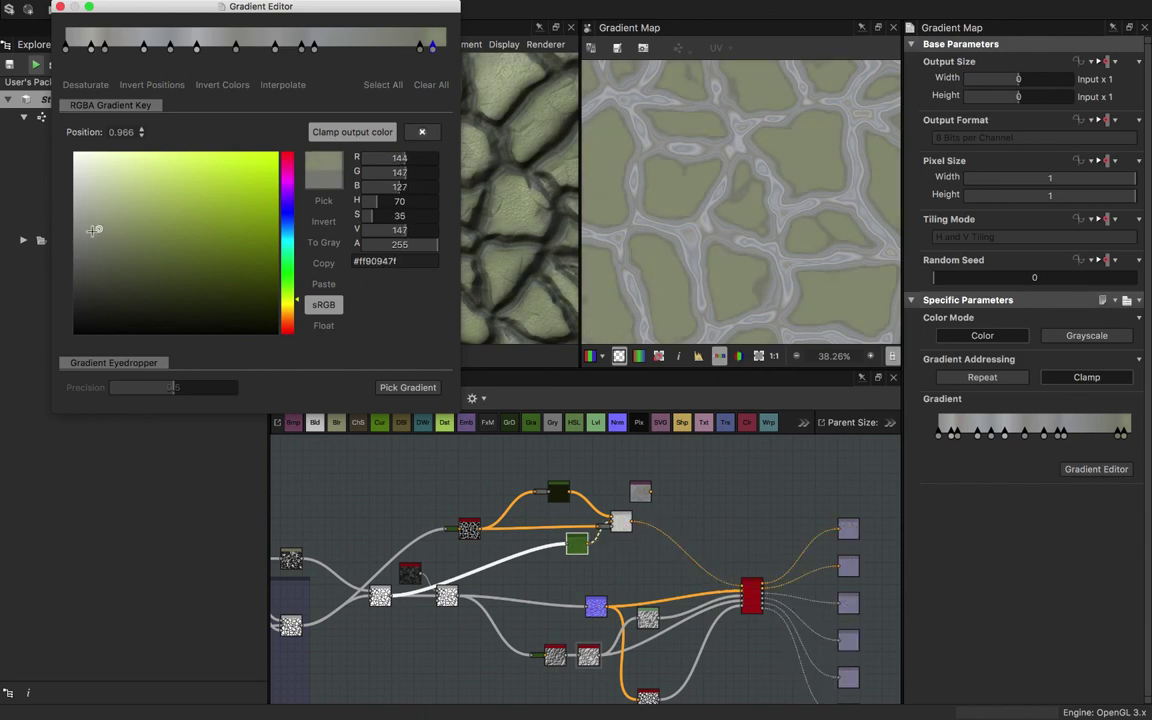
left_click(91, 229)
left_click_drag(91, 229, 93, 227)
left_click(93, 227)
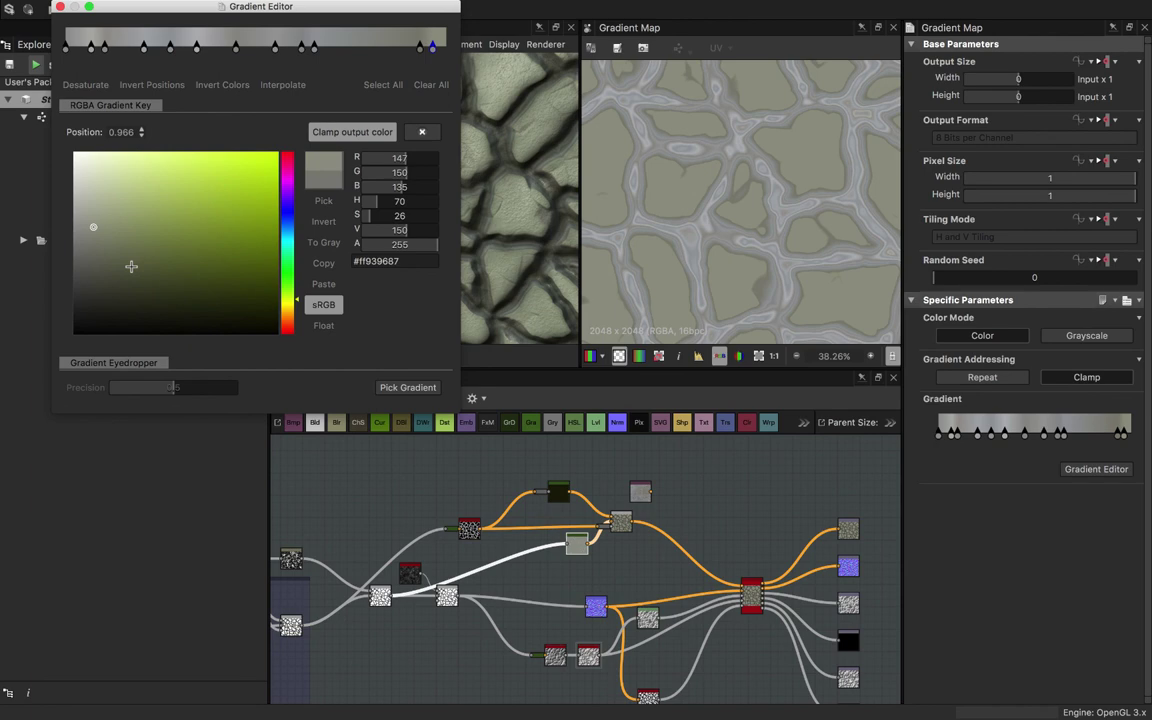
left_click(81, 240)
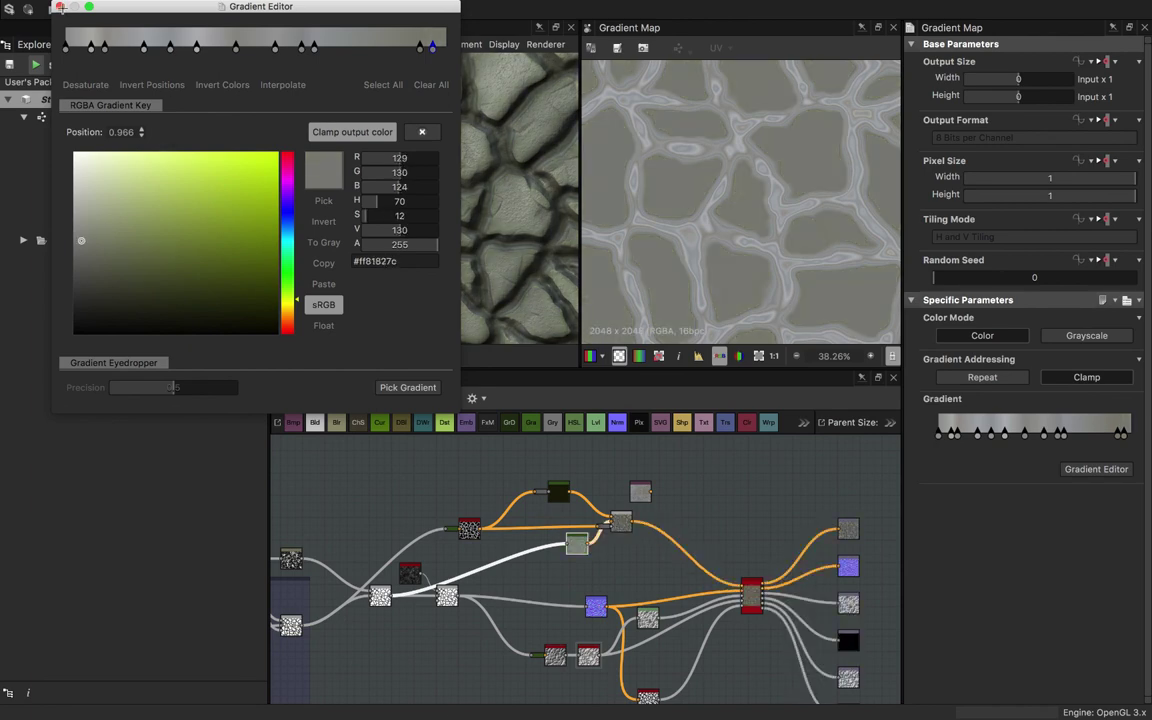
- Examine the stone and joint colors on the cube up close and from a distance
left_click(466, 212)
scroll(388, 208, "down", 10)
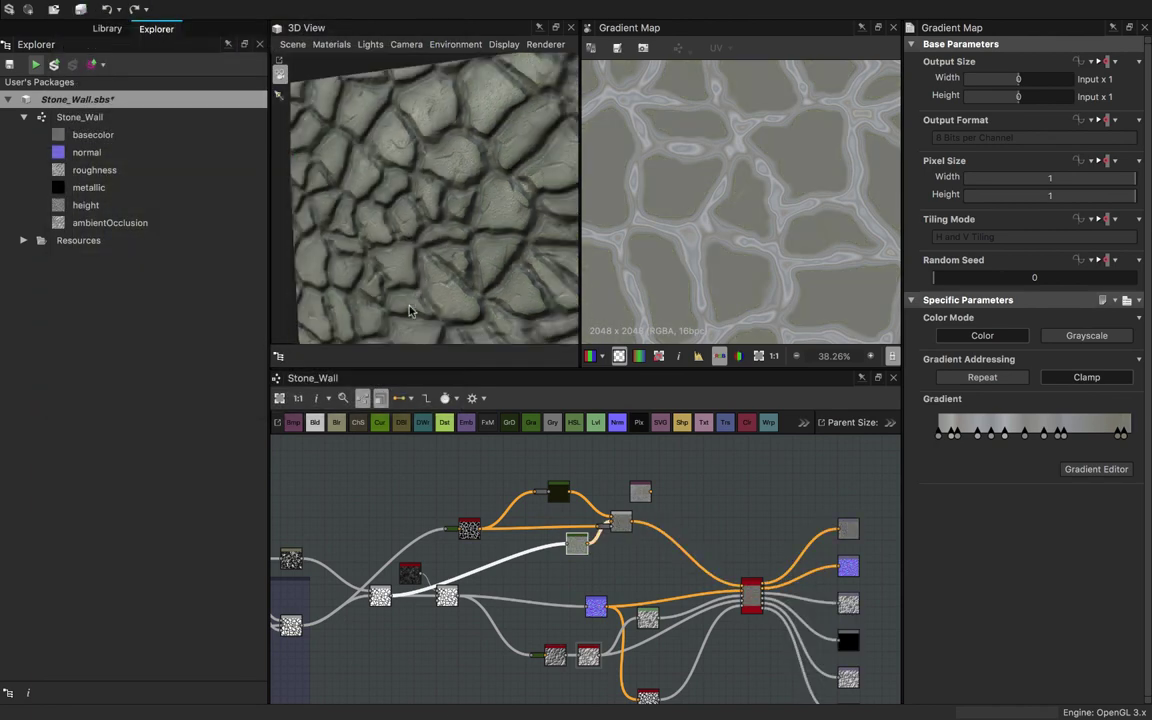
left_click_drag(385, 172, 452, 217)
scroll(496, 210, "up", 5)
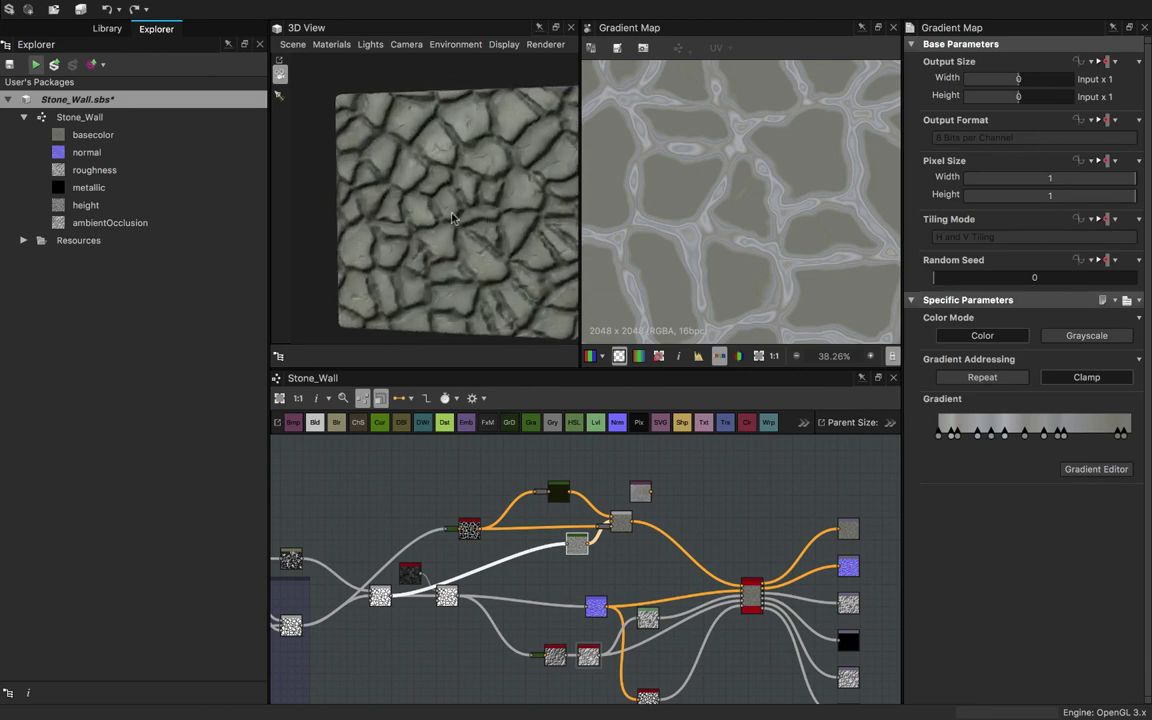
scroll(492, 214, "down", 3)
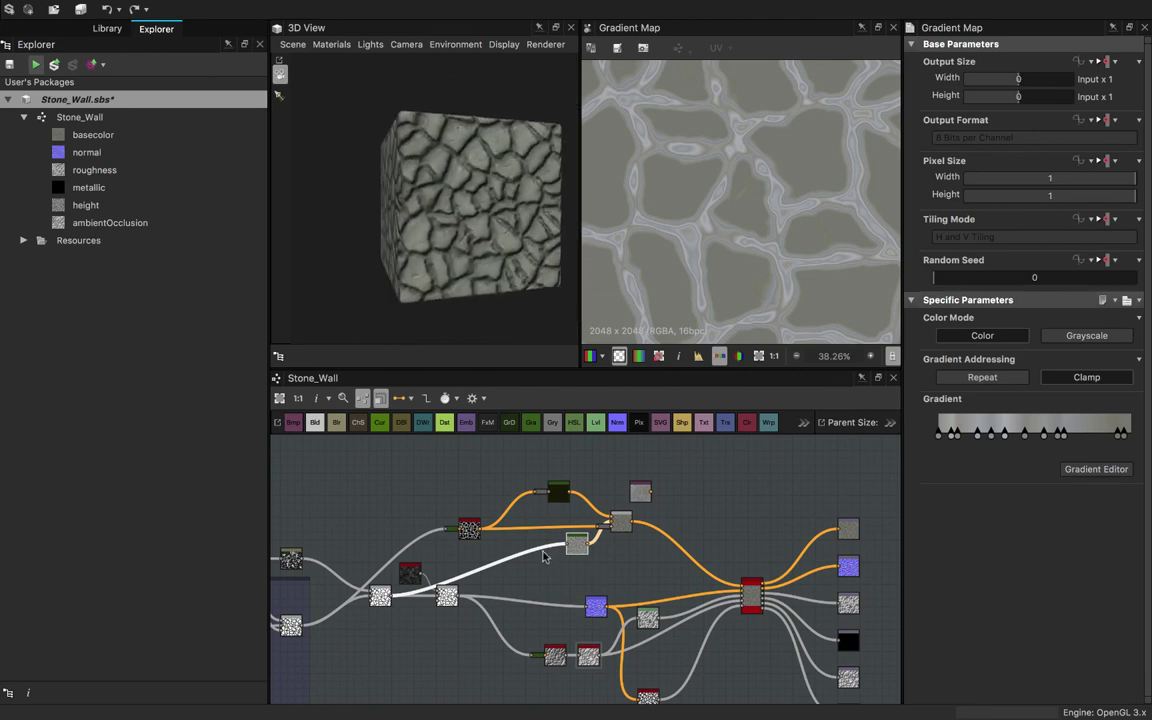
- Inspect the Grayscale Conversion before the dark joint Gradient Map, and move the gray Gradient Map slightly closer to the Invert node
scroll(580, 566, "down", 4)
left_click_drag(527, 500, 586, 546)
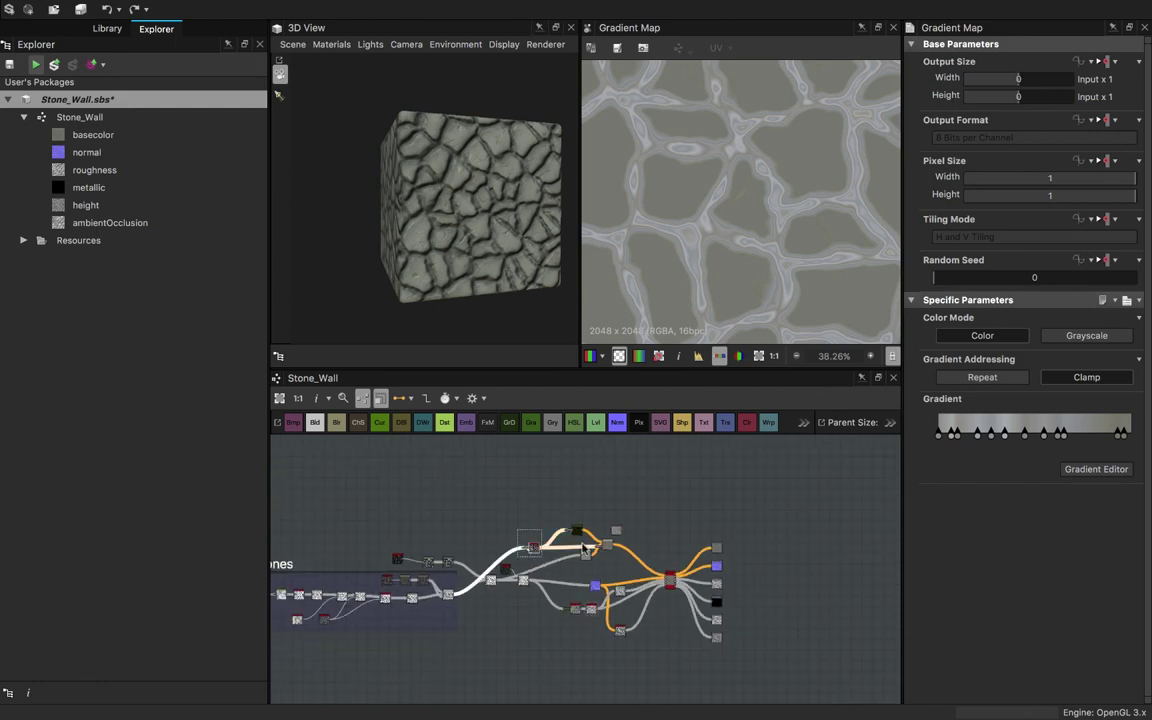
left_click(500, 488)
left_click_drag(498, 485, 579, 507)
scroll(544, 524, "up", 5)
scroll(585, 470, "up", 2)
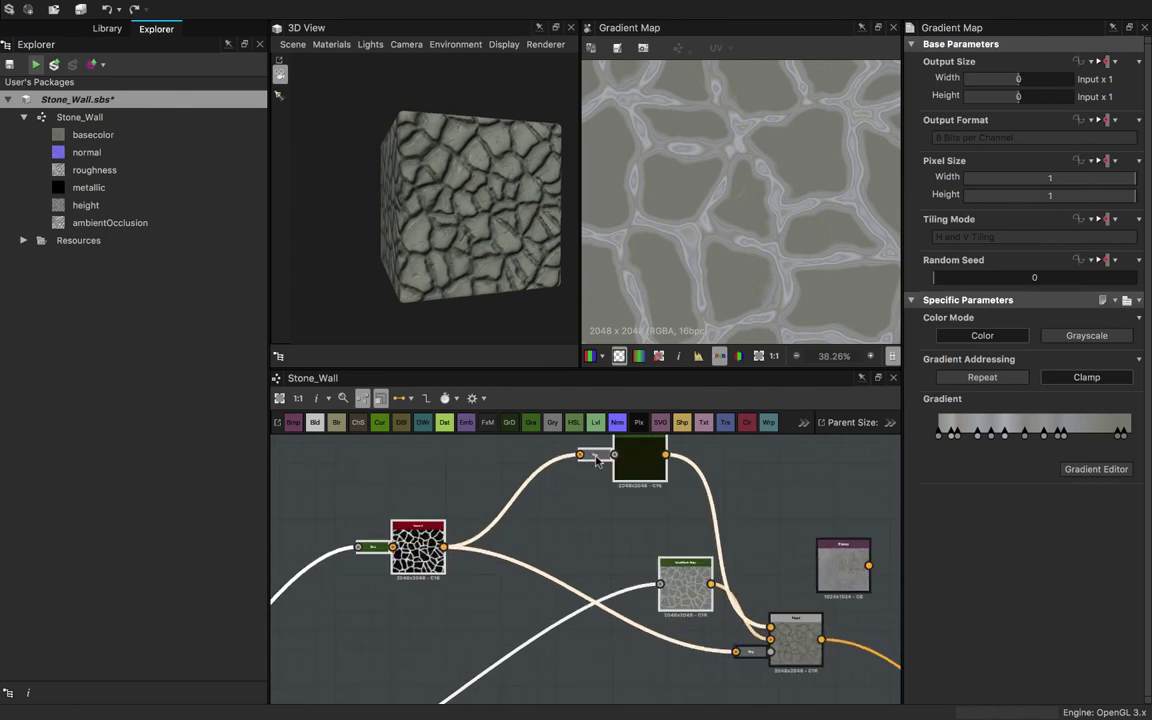
left_click(638, 462)
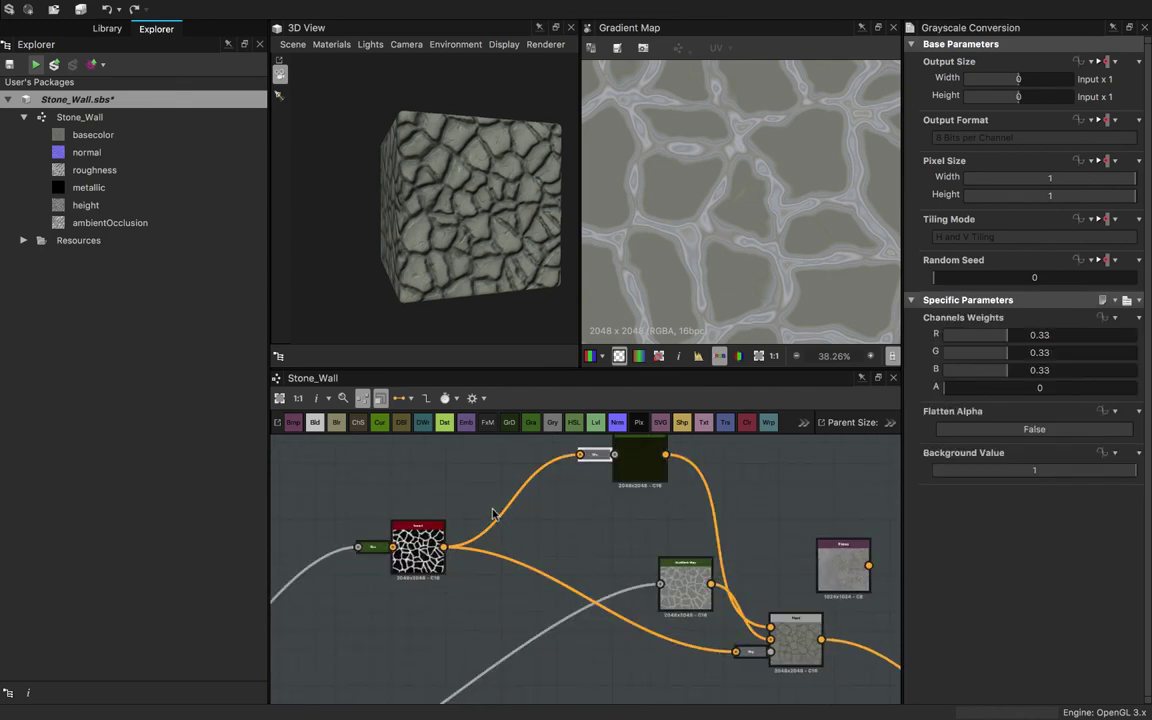
scroll(633, 478, "down", 2)
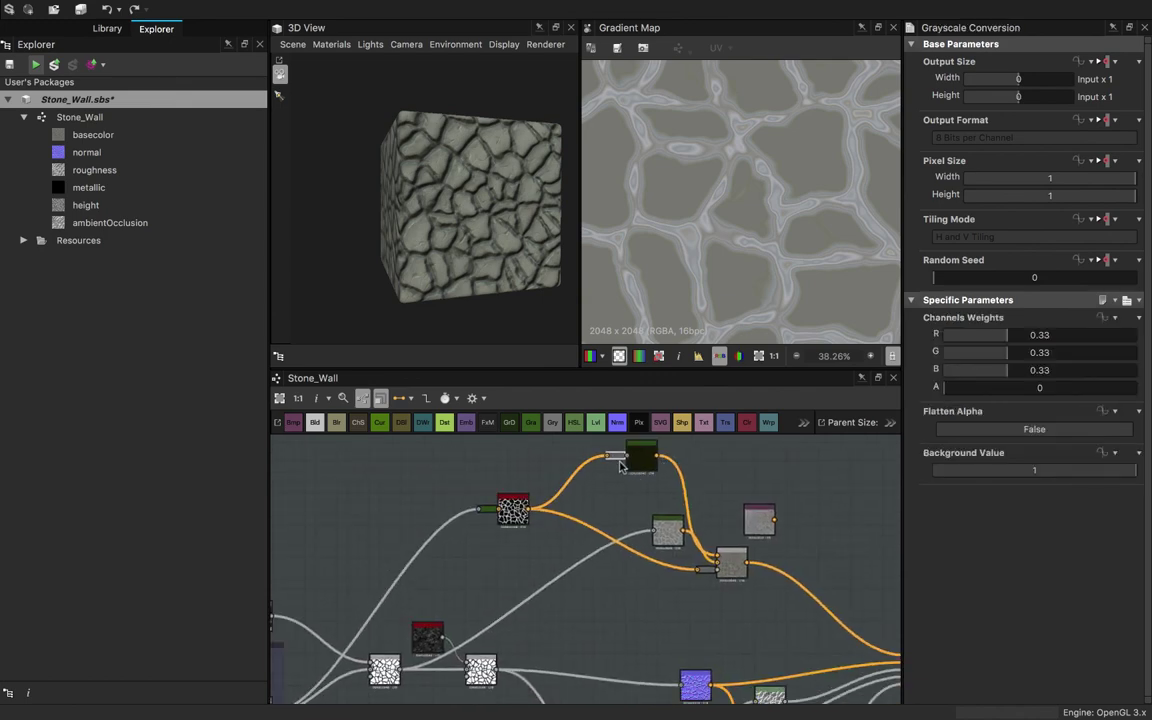
scroll(620, 465, "down", 2)
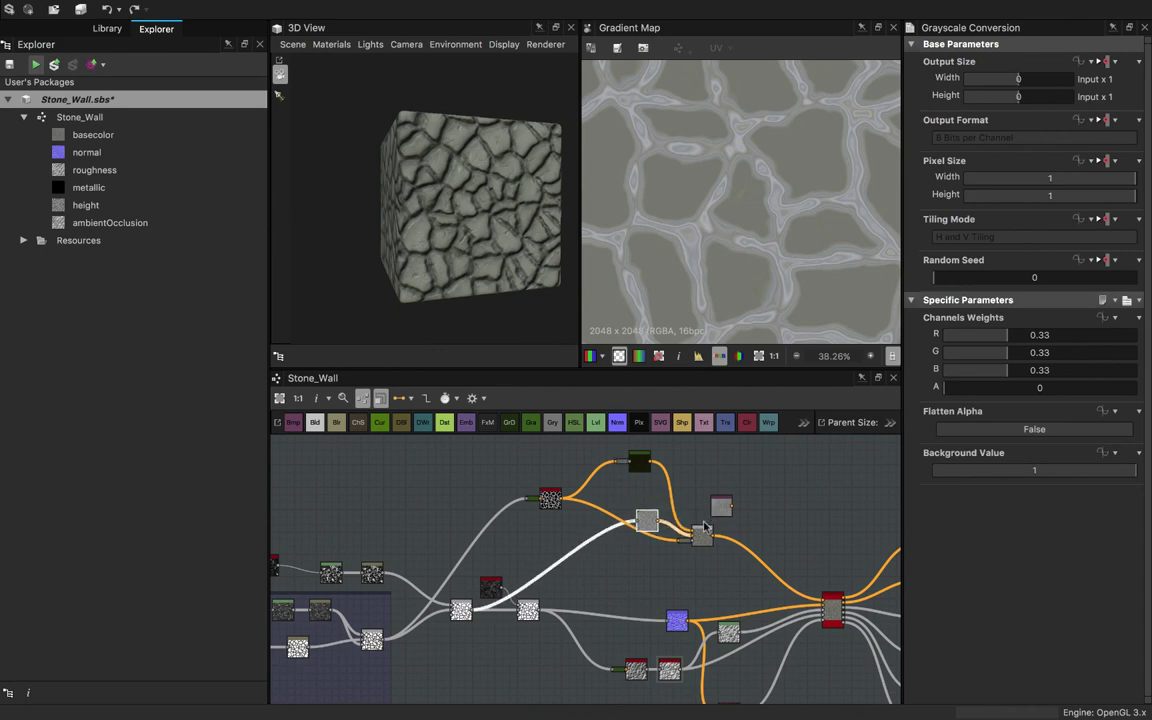
- Preview the unconnected TexturesCom_MetalBare0183_2_S bitmap and delete it from the graph
scroll(655, 530, "down", 2)
left_click(701, 513)
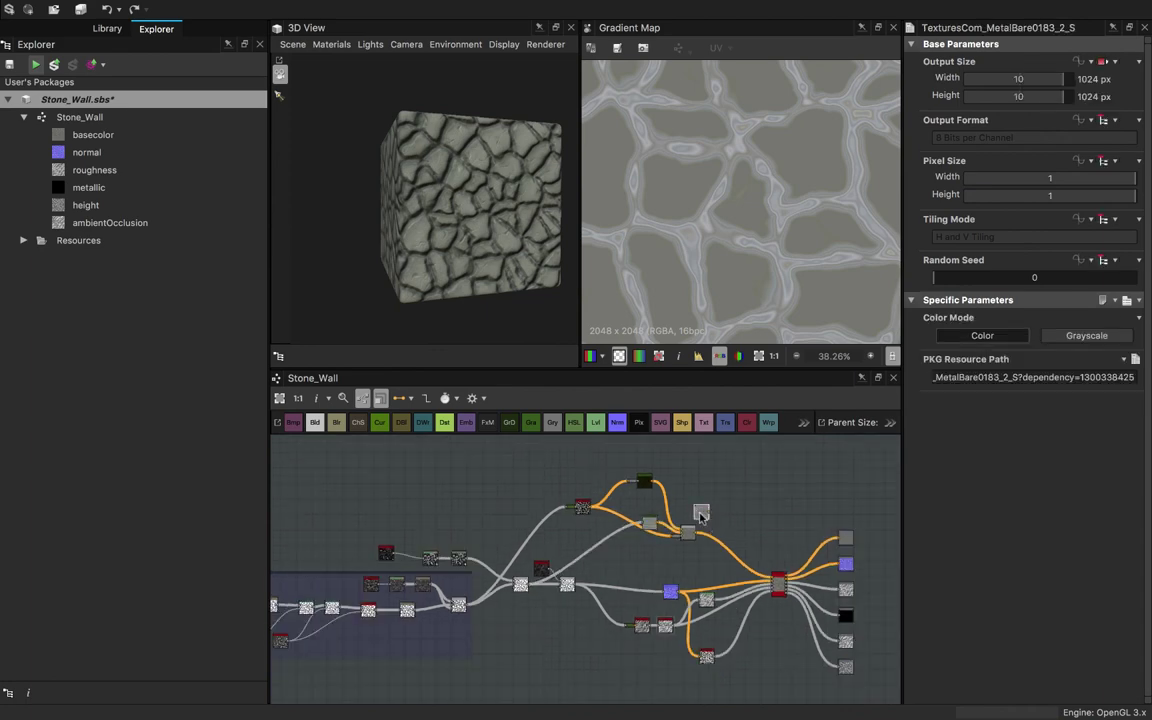
double_click(701, 513)
left_click(530, 497)
scroll(520, 520, "down", 2)
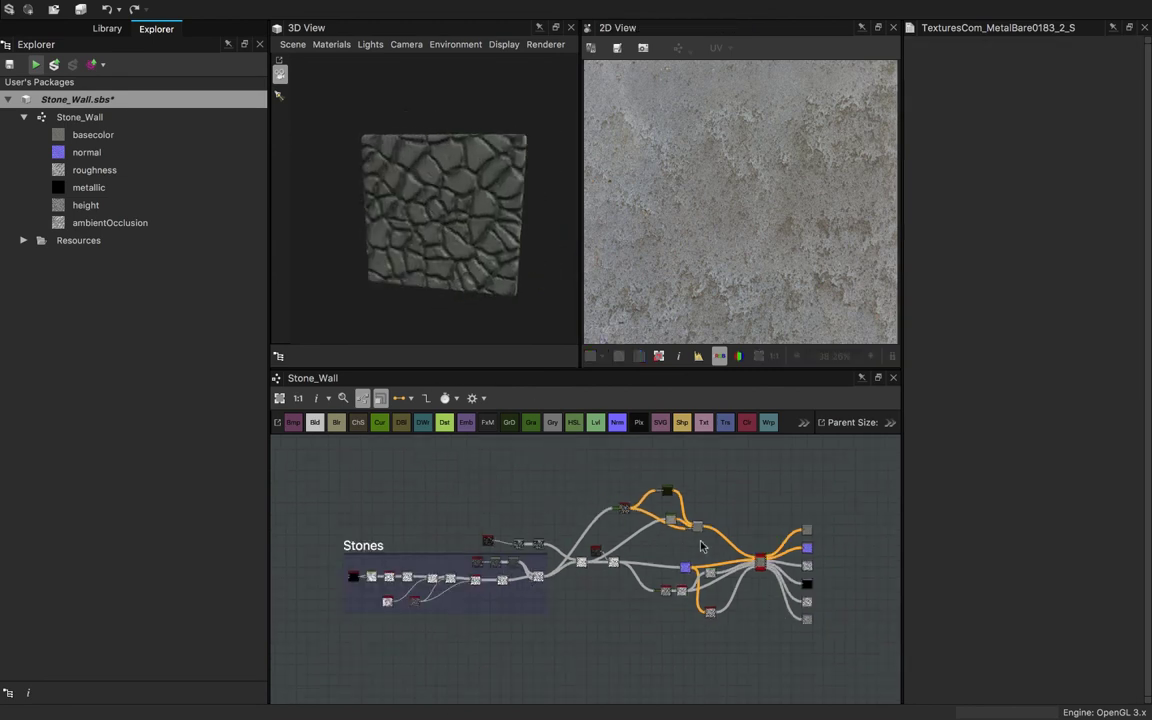
- Move the base color nodes higher in the graph, placing the gray Gradient Map under the dark one and the Blend beside them
left_click_drag(697, 527, 677, 495)
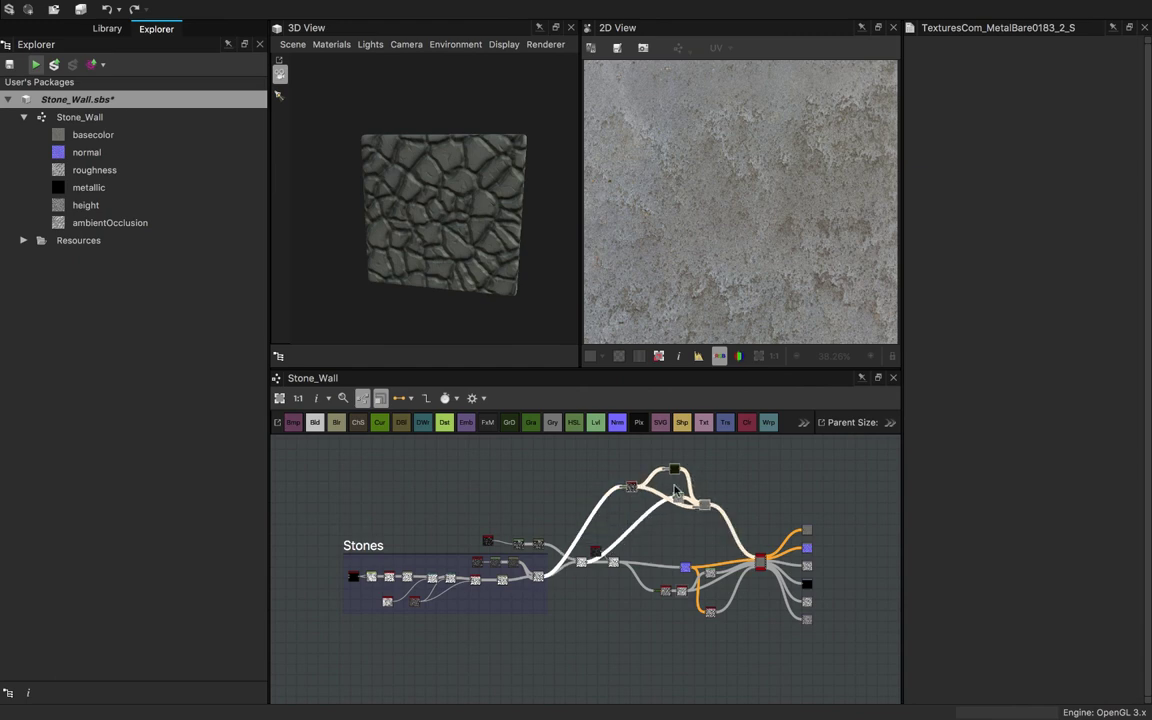
left_click(676, 490)
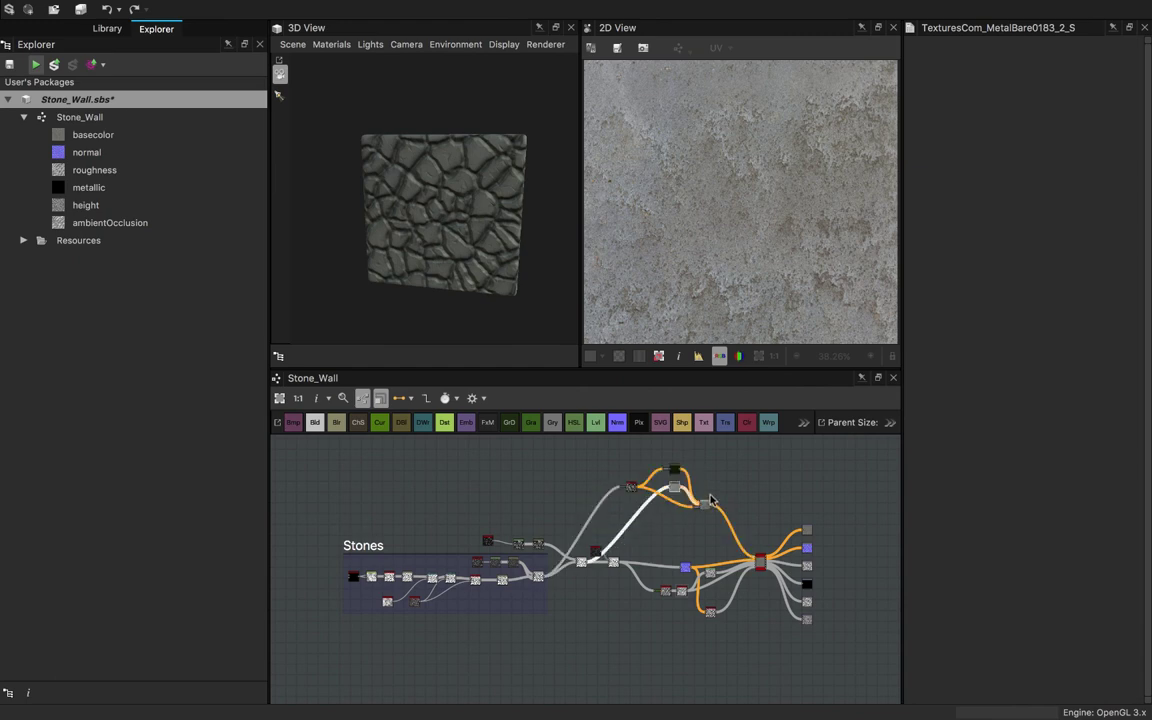
left_click(709, 495)
left_click_drag(702, 507, 711, 498)
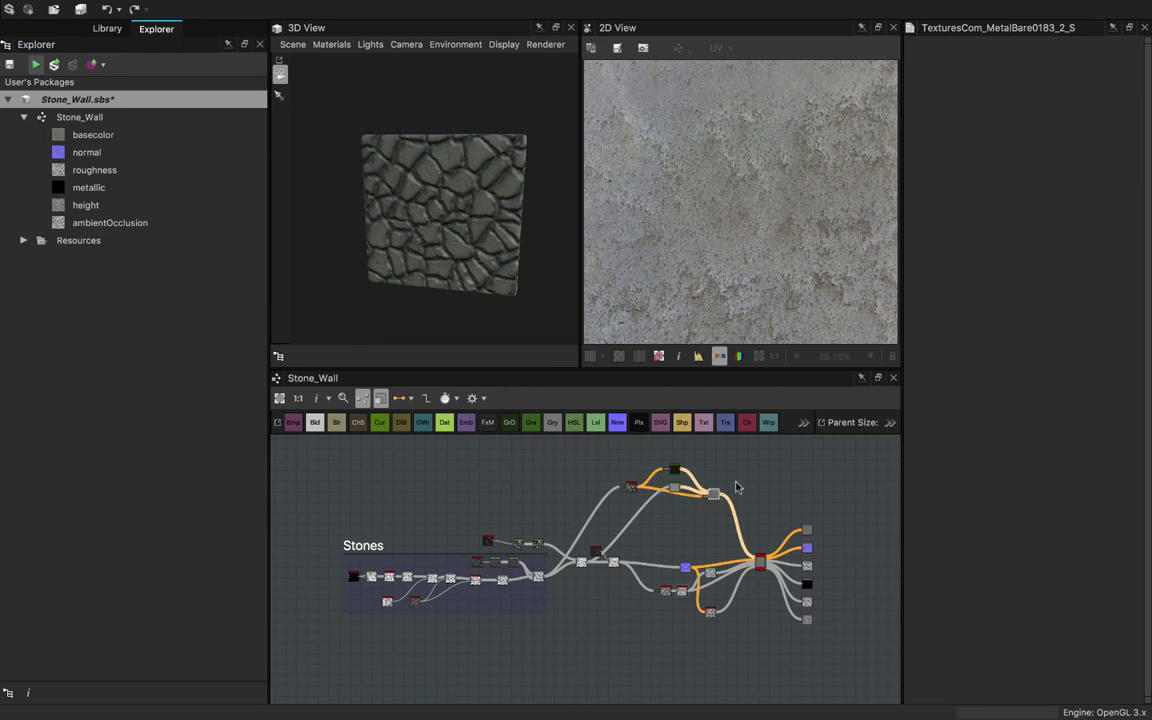
- Try setting the Stone_Wall graph's relative output width to 12
double_click(737, 488)
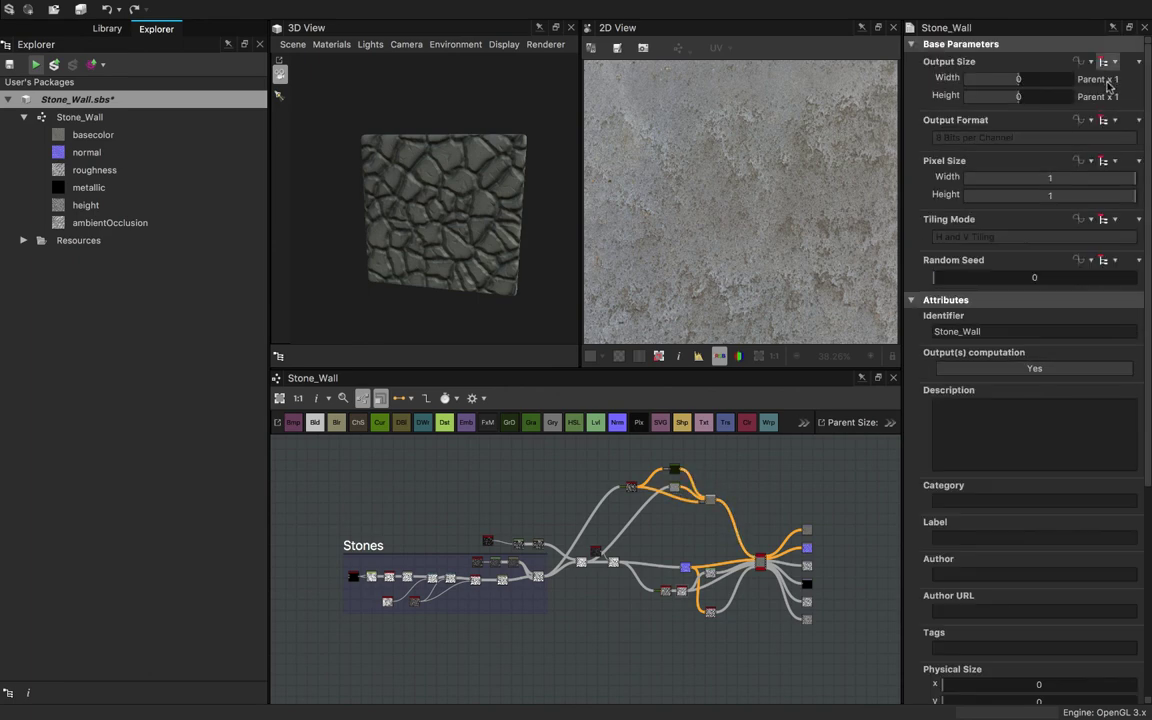
left_click(1105, 63)
left_click(1043, 86)
left_click_drag(1018, 79, 1085, 85)
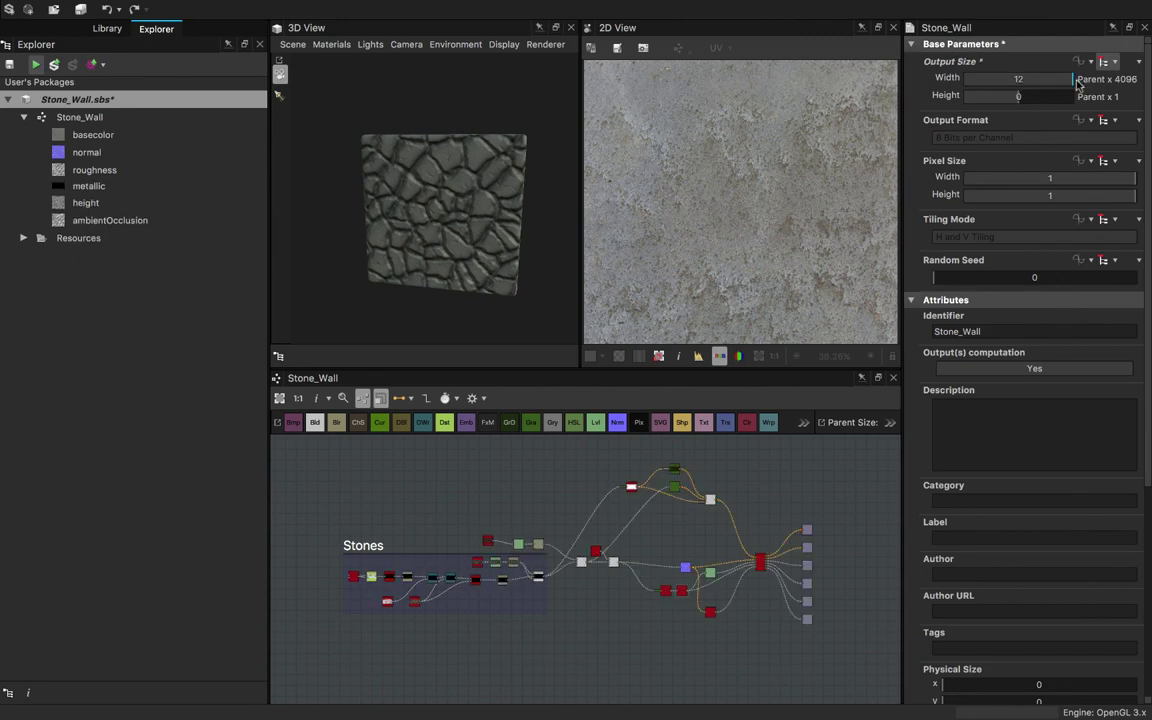
scroll(1020, 85, "down", 12)
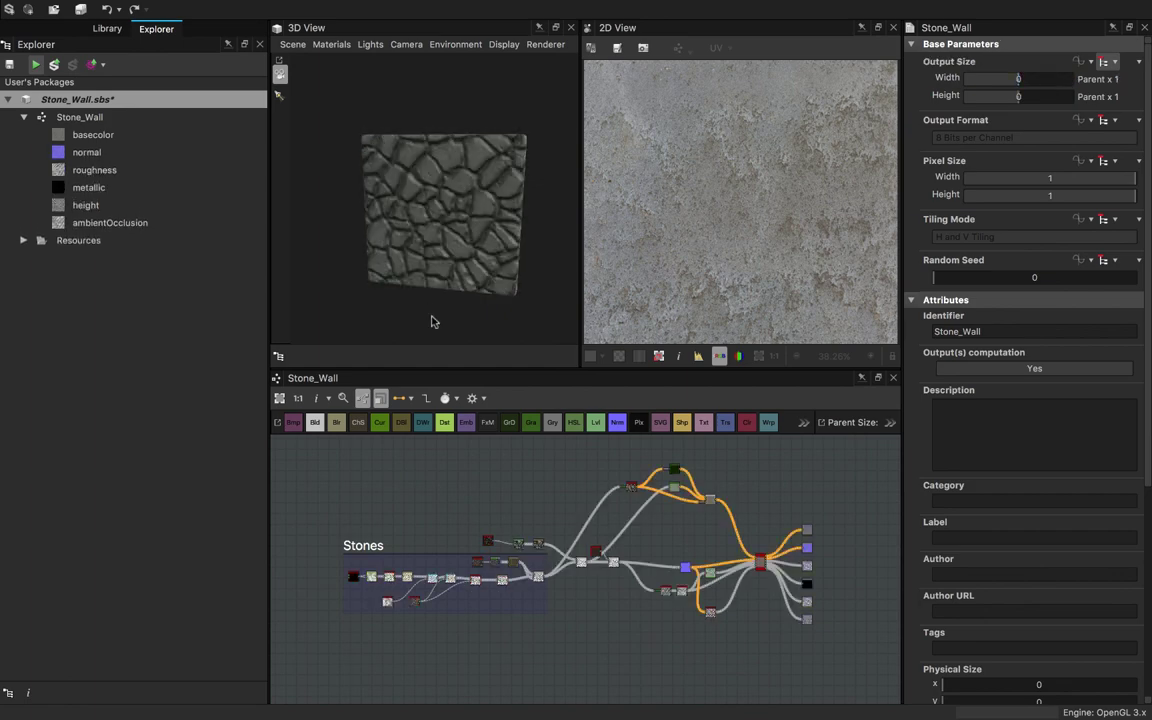
- Inspect the cube from above and below, the Levels node before the roughness output, and the HBAO node's parameters
left_click_drag(438, 321, 492, 476)
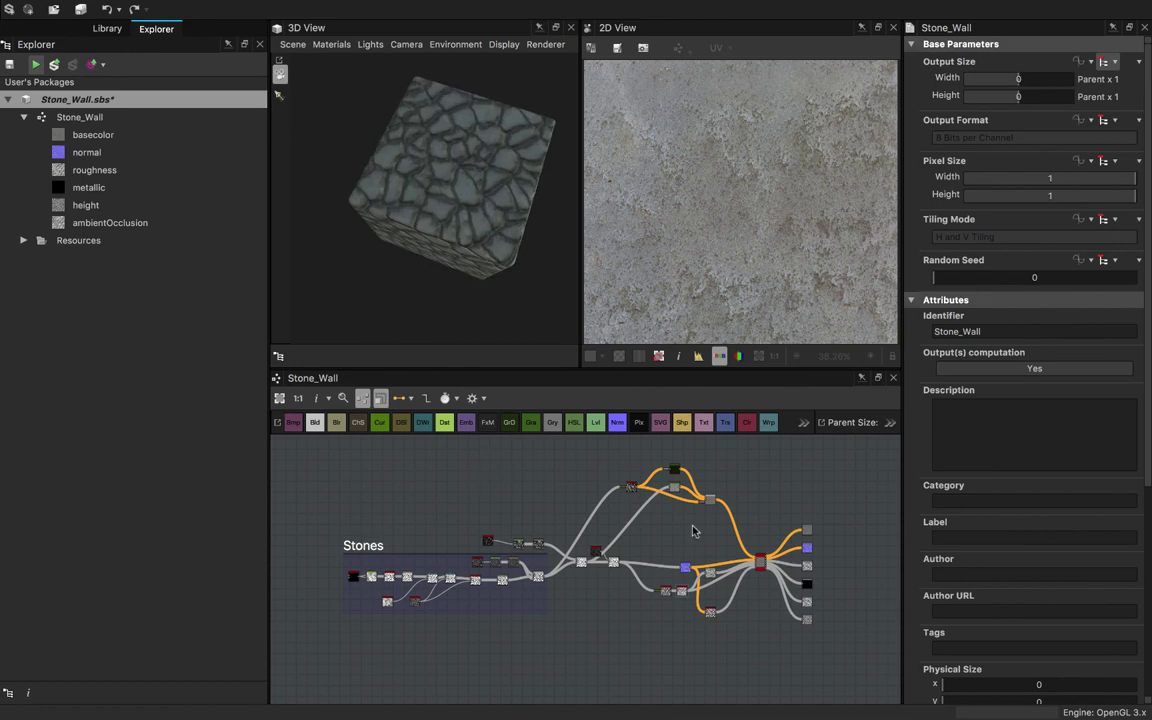
left_click_drag(458, 247, 473, 154)
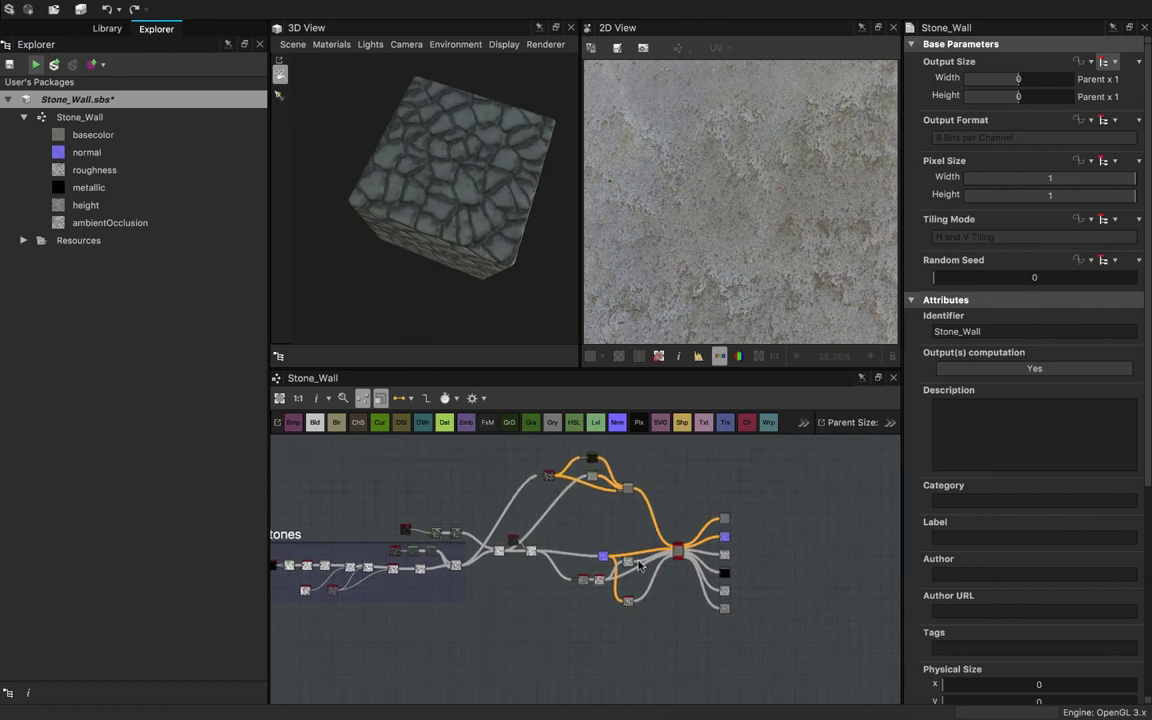
scroll(616, 543, "up", 4)
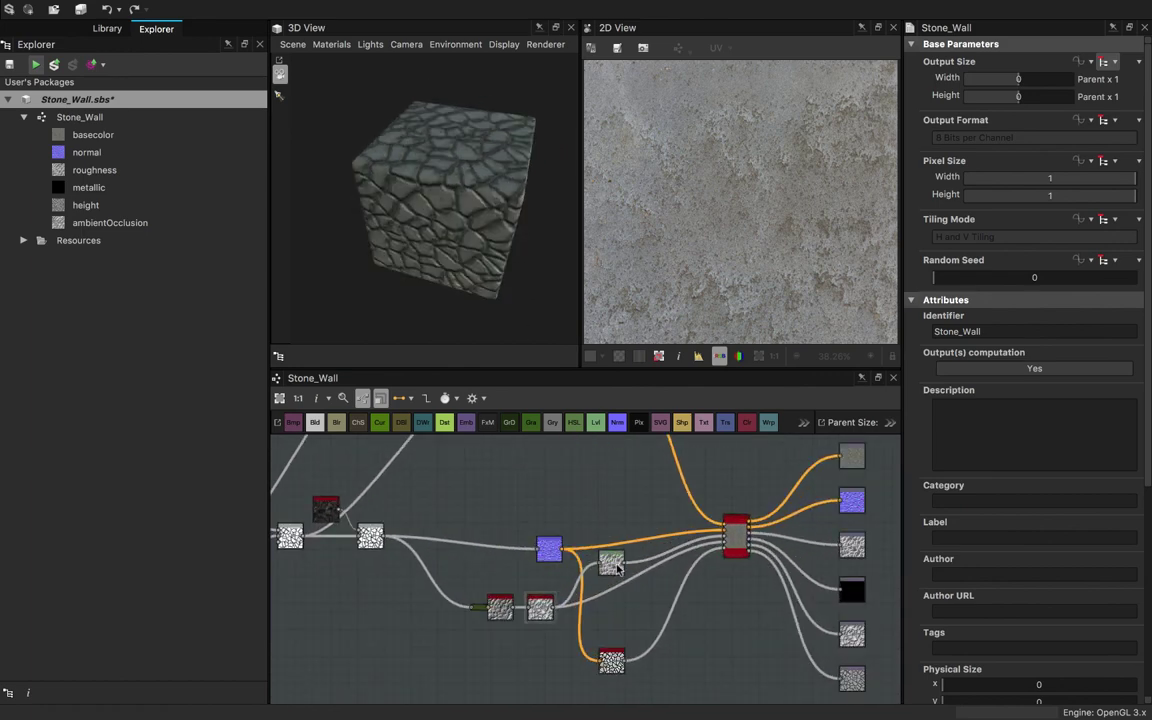
double_click(614, 564)
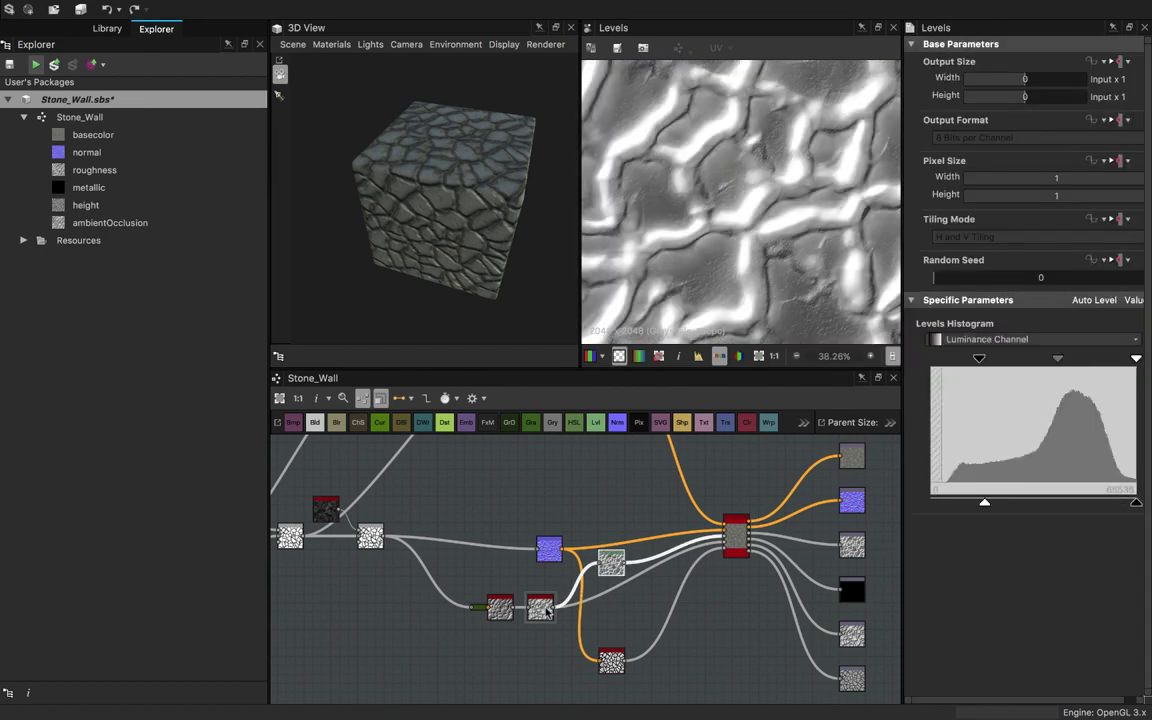
double_click(540, 607)
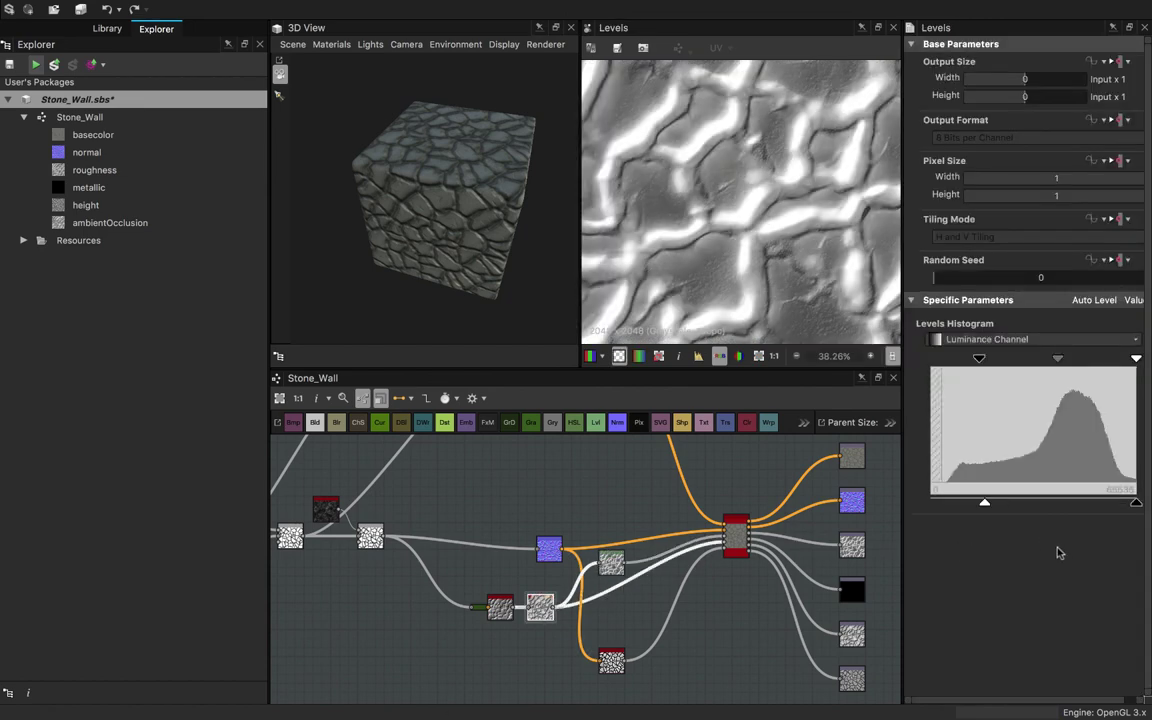
scroll(1041, 556, "down", 3)
scroll(1041, 556, "down", 2)
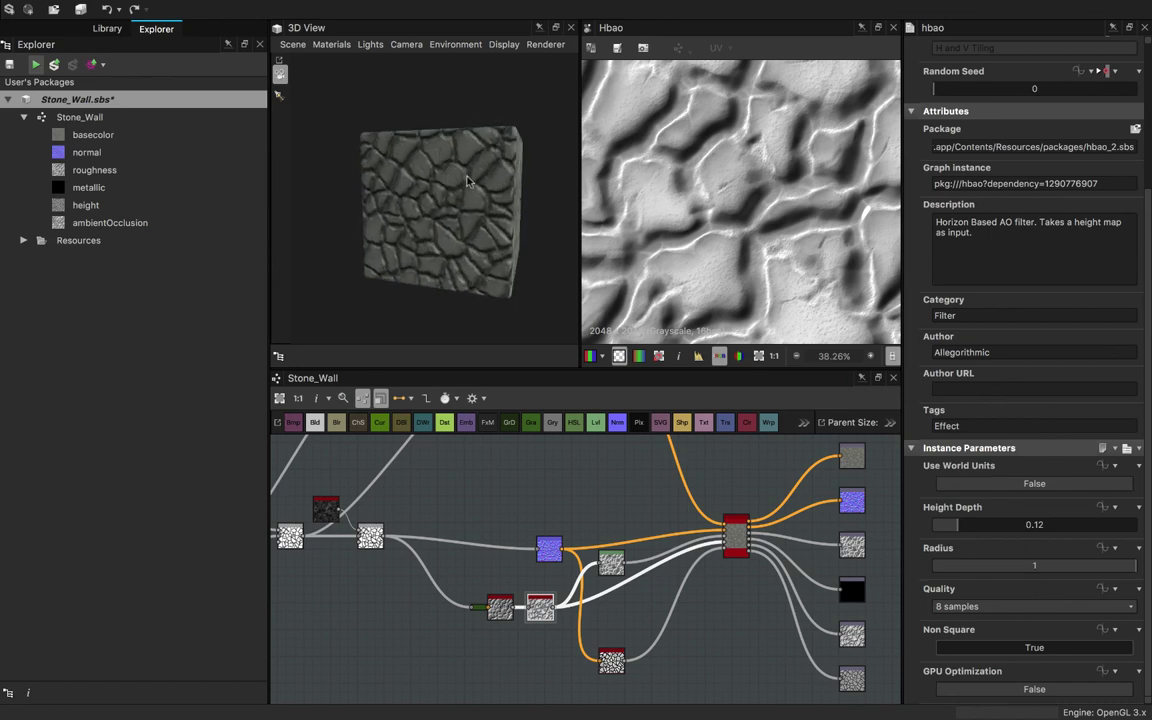
- Examine the stone surfaces and dark joints on the cube up close and from a distance at several light angles
left_click_drag(345, 215, 502, 209)
scroll(436, 187, "up", 5)
scroll(502, 210, "up", 3)
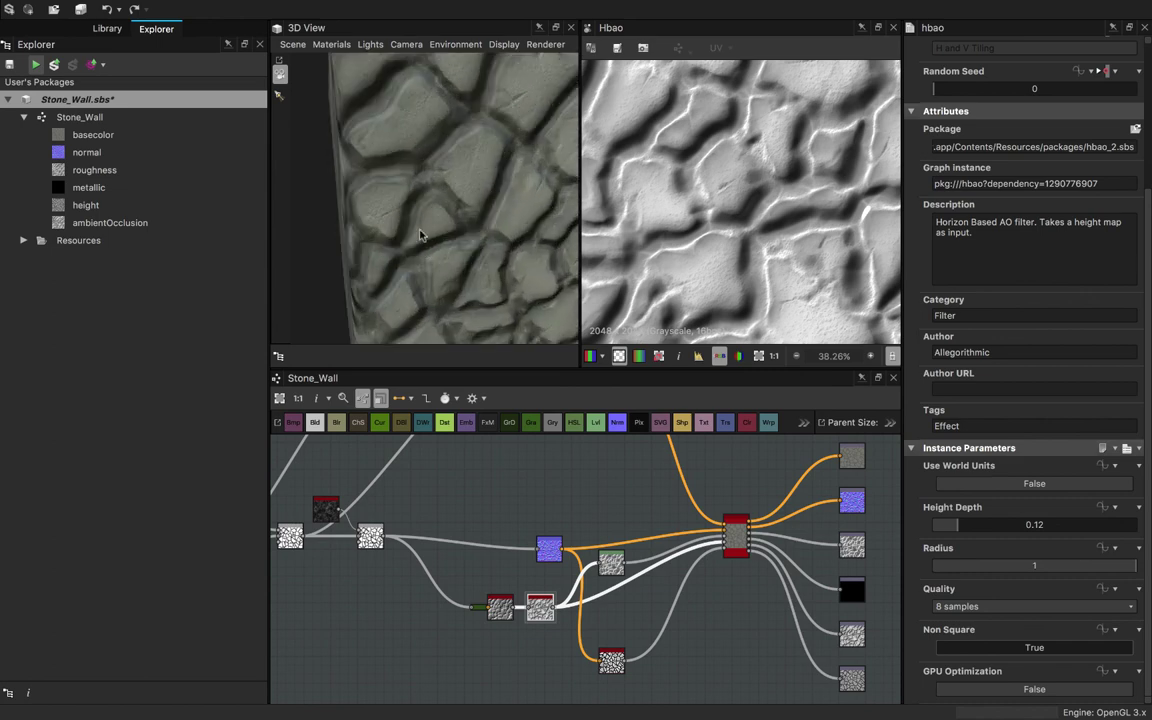
left_click_drag(436, 236, 582, 510)
scroll(427, 188, "down", 5)
scroll(402, 175, "up", 4)
scroll(634, 520, "down", 3)
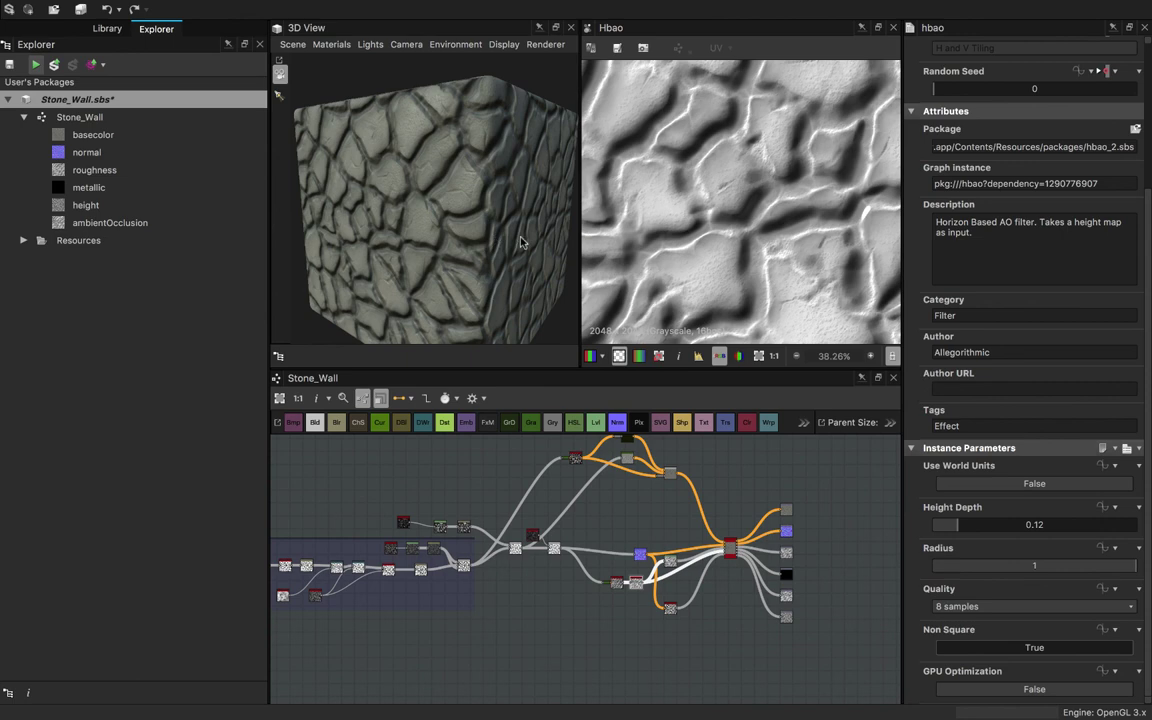
left_click_drag(520, 242, 443, 270)
scroll(520, 118, "up", 5)
scroll(444, 292, "down", 8)
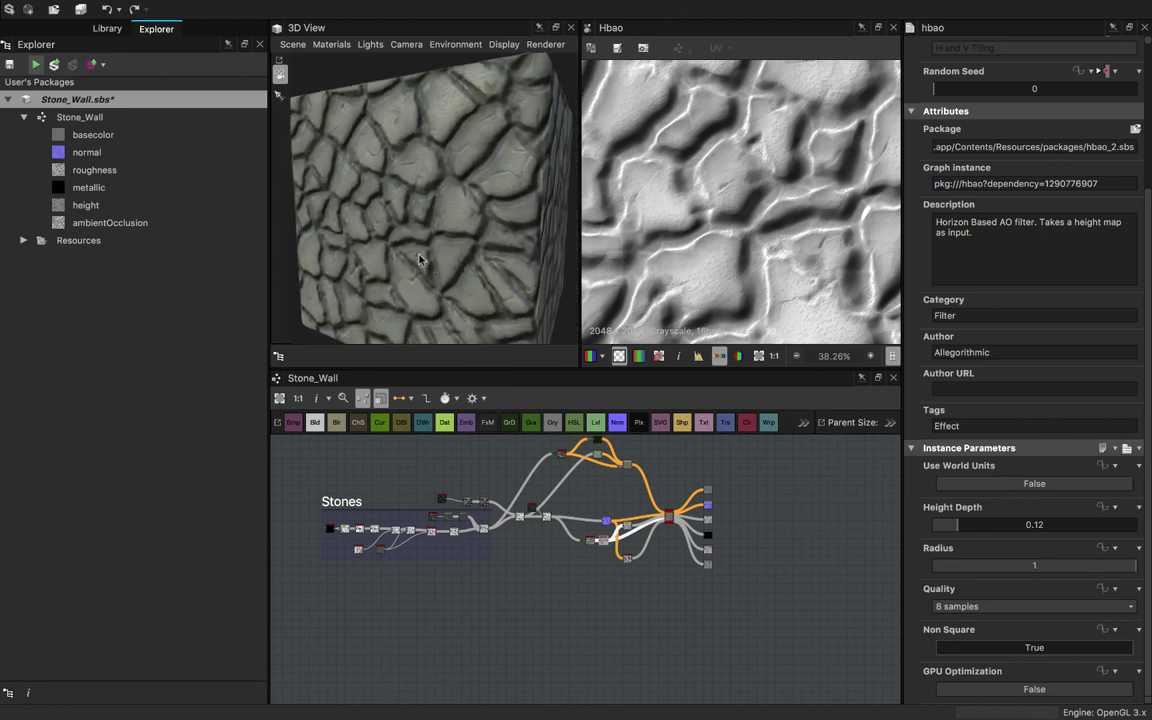
scroll(436, 270, "down", 6)
scroll(456, 261, "up", 5)
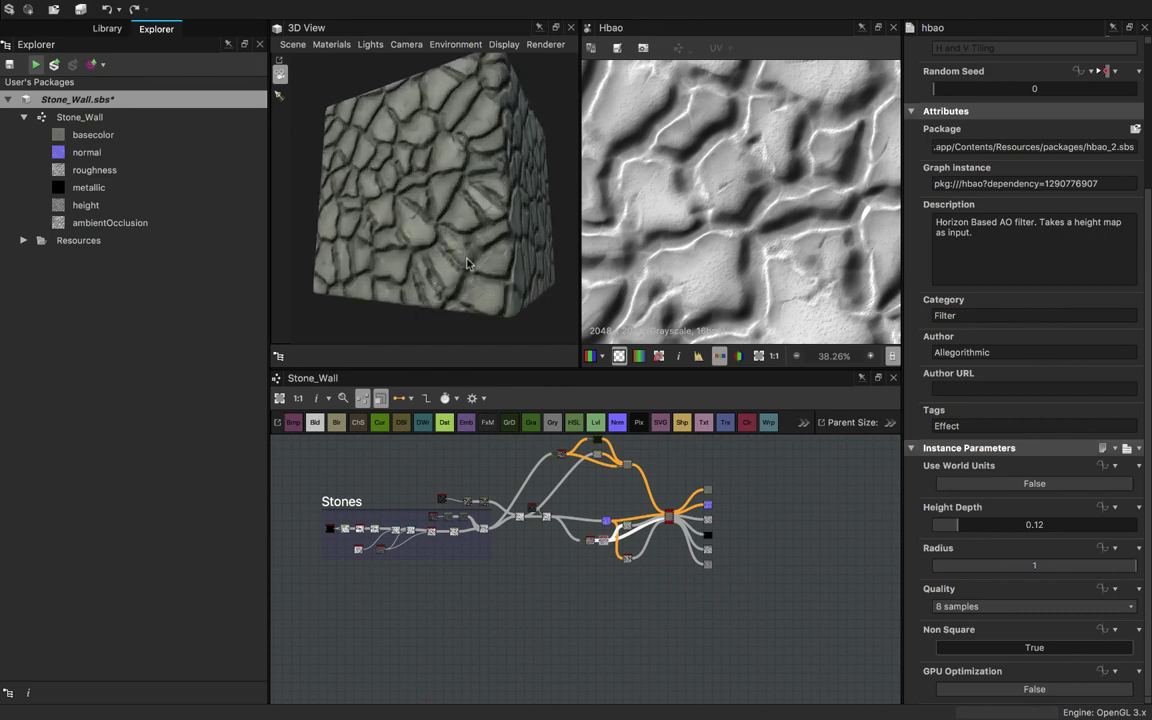
scroll(580, 508, "down", 3)
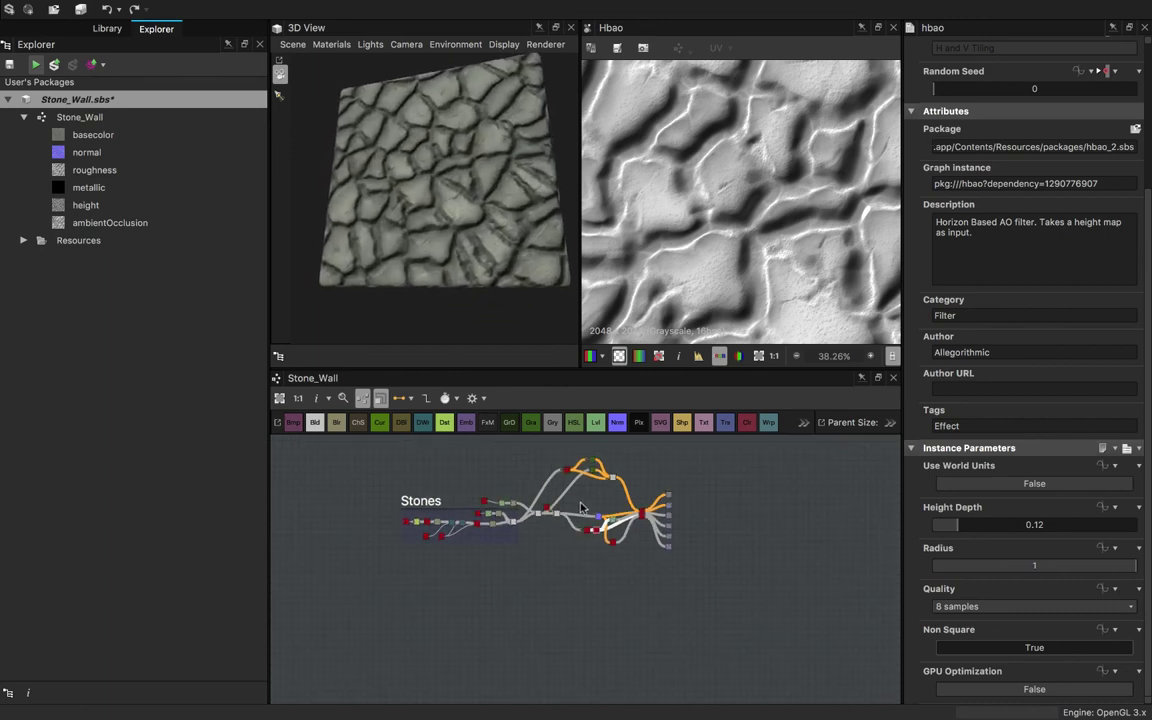
- Frame the base color nodes in the upper part of the graph and title the frame Base_Color
middle_click_drag(577, 494, 580, 503)
left_click(580, 503)
scroll(589, 456, "up", 4)
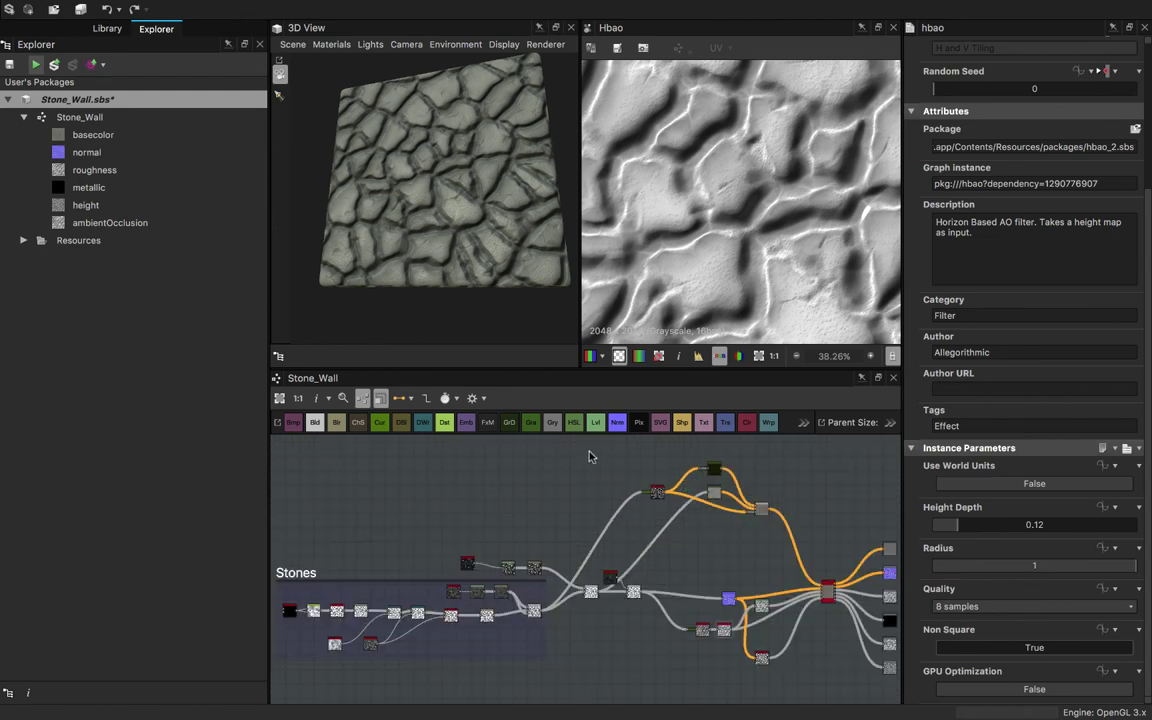
scroll(655, 510, "down", 1)
left_click_drag(589, 453, 777, 539)
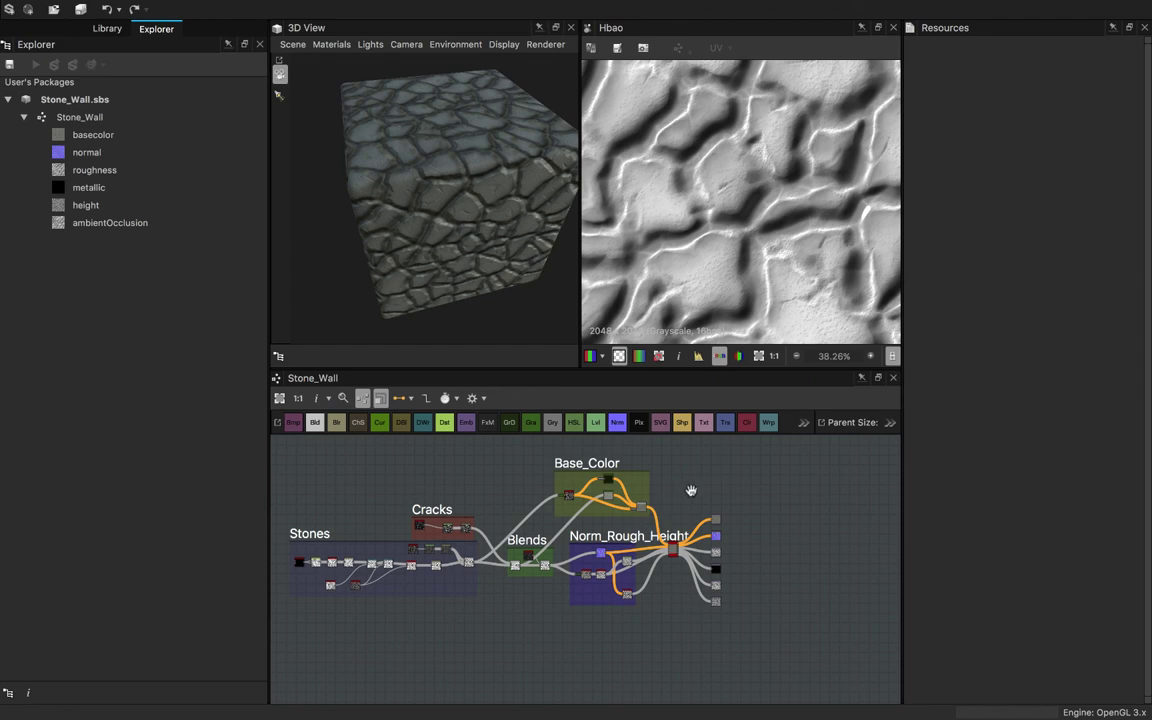
- Review the framed node groups in the graph and preview the Distance node in the Stones frame
scroll(705, 490, "down", 2)
scroll(499, 501, "up", 6)
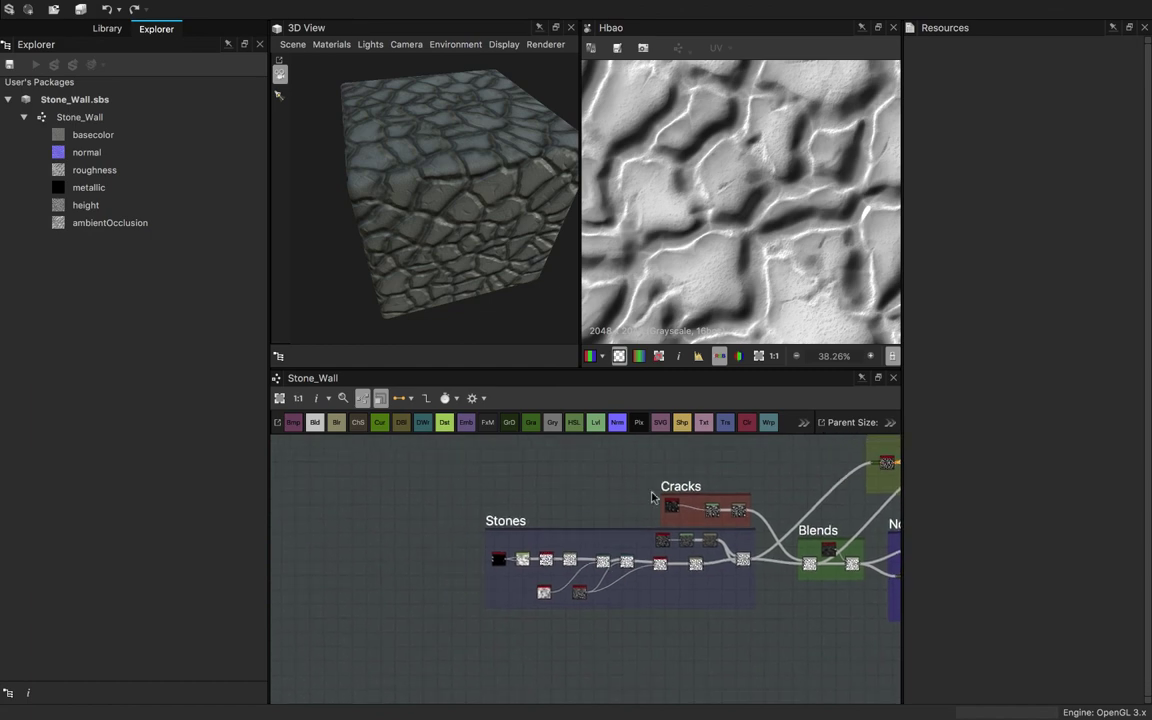
scroll(651, 497, "up", 4)
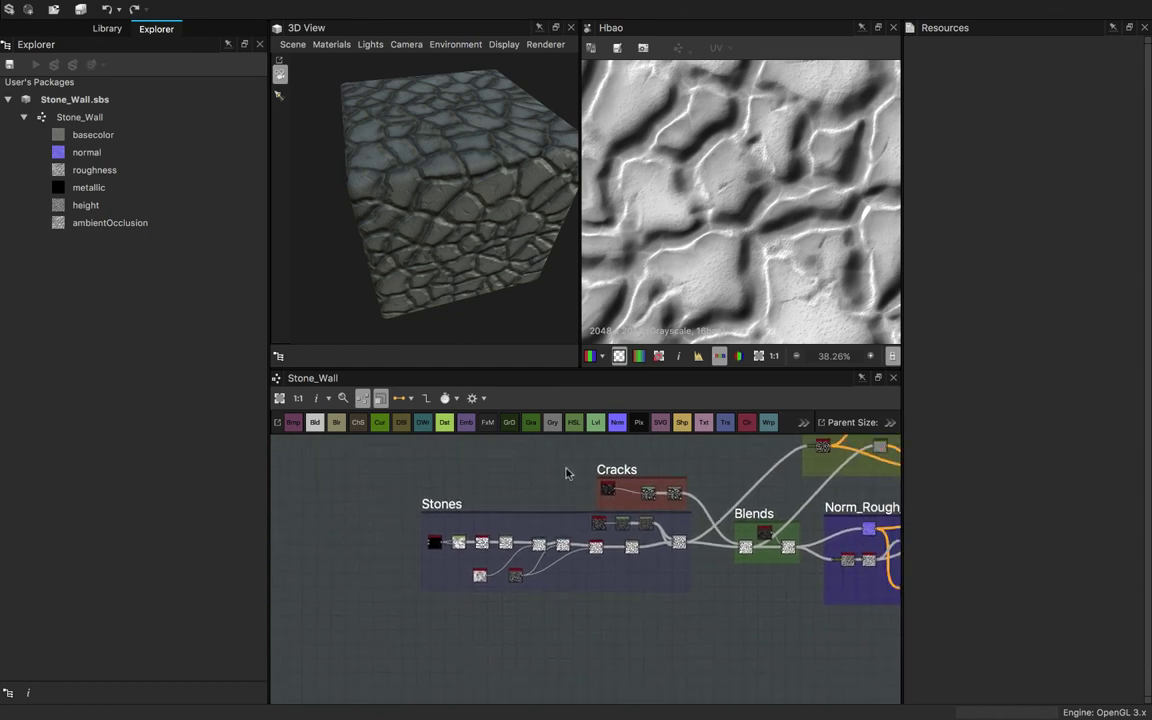
left_click_drag(460, 270, 471, 219)
middle_click_drag(477, 528, 475, 500)
scroll(475, 505, "up", 2)
double_click(440, 552)
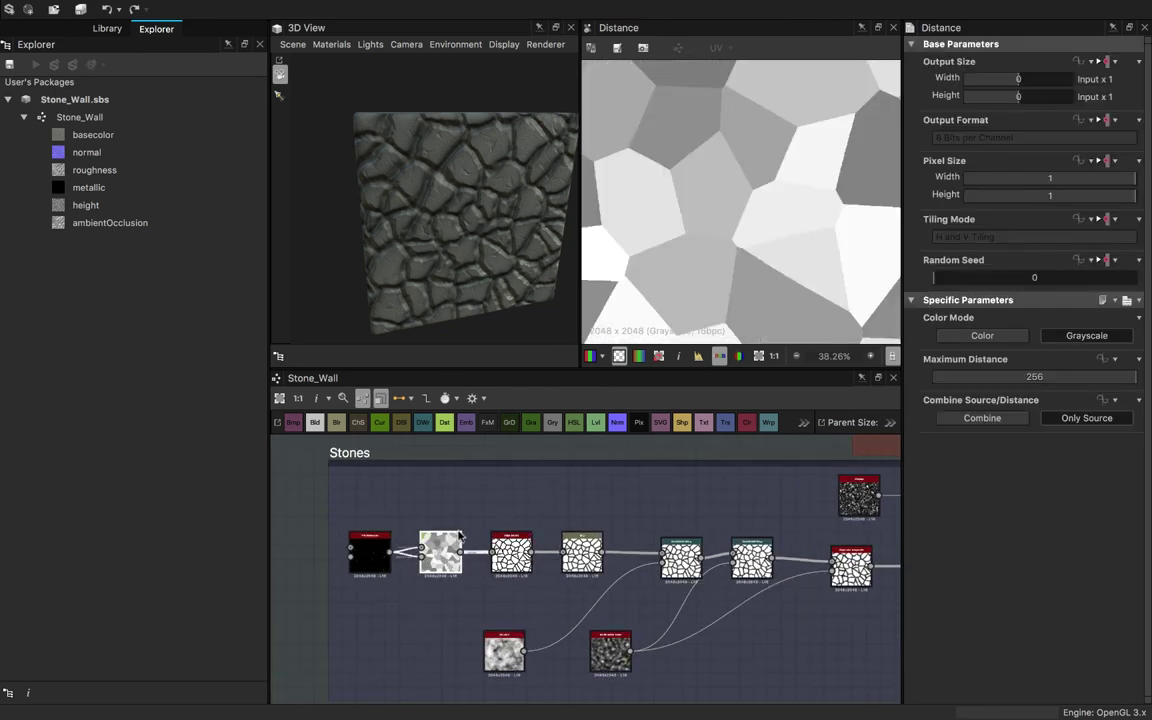
left_click_drag(479, 543, 474, 564)
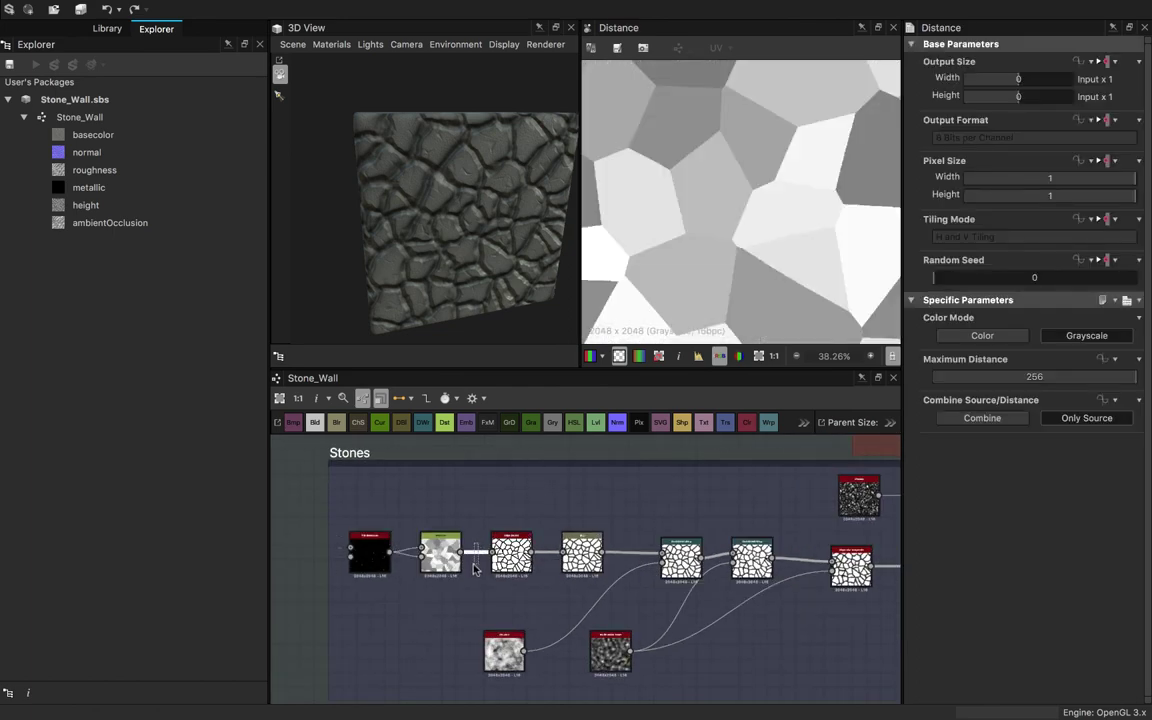
- Insert a Transformation 2D node between the Blur and the first Directional Warp in the Stones frame
left_click(630, 552)
key("space")
type("g")
key("BackSpace")
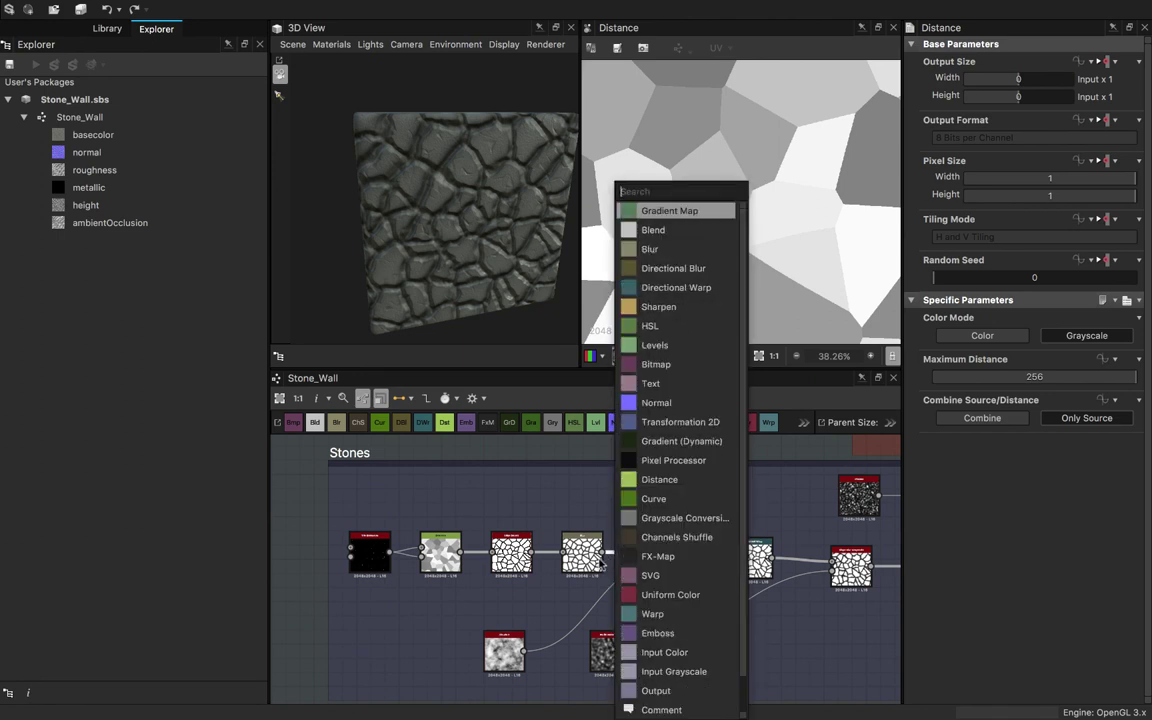
type("tr")
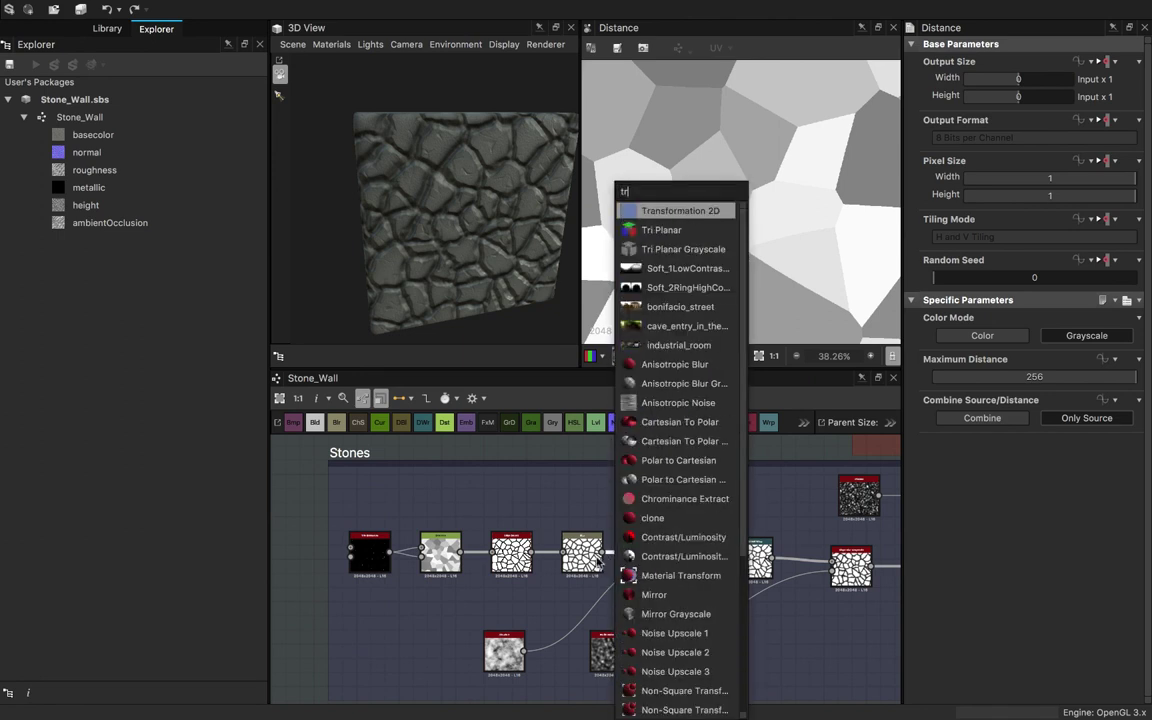
left_click(695, 213)
left_click(619, 356)
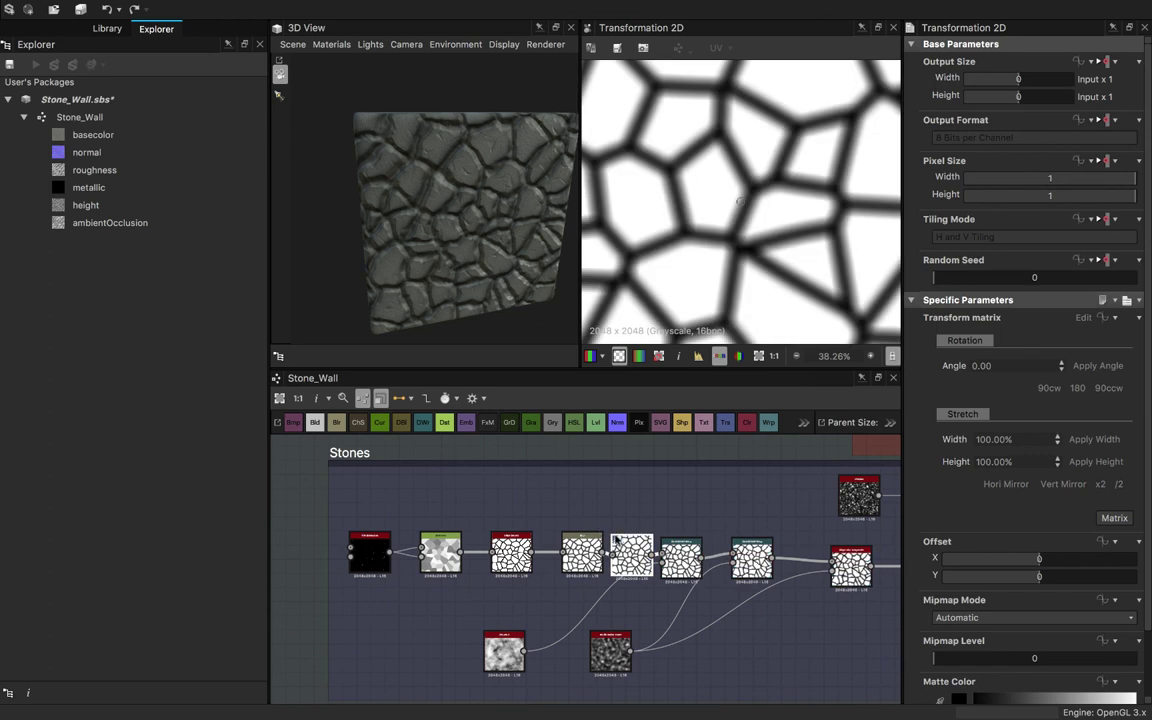
- Try stretching the stone pattern by x2 in the Transformation 2D node and check the larger stones on the cube
left_click(1101, 484)
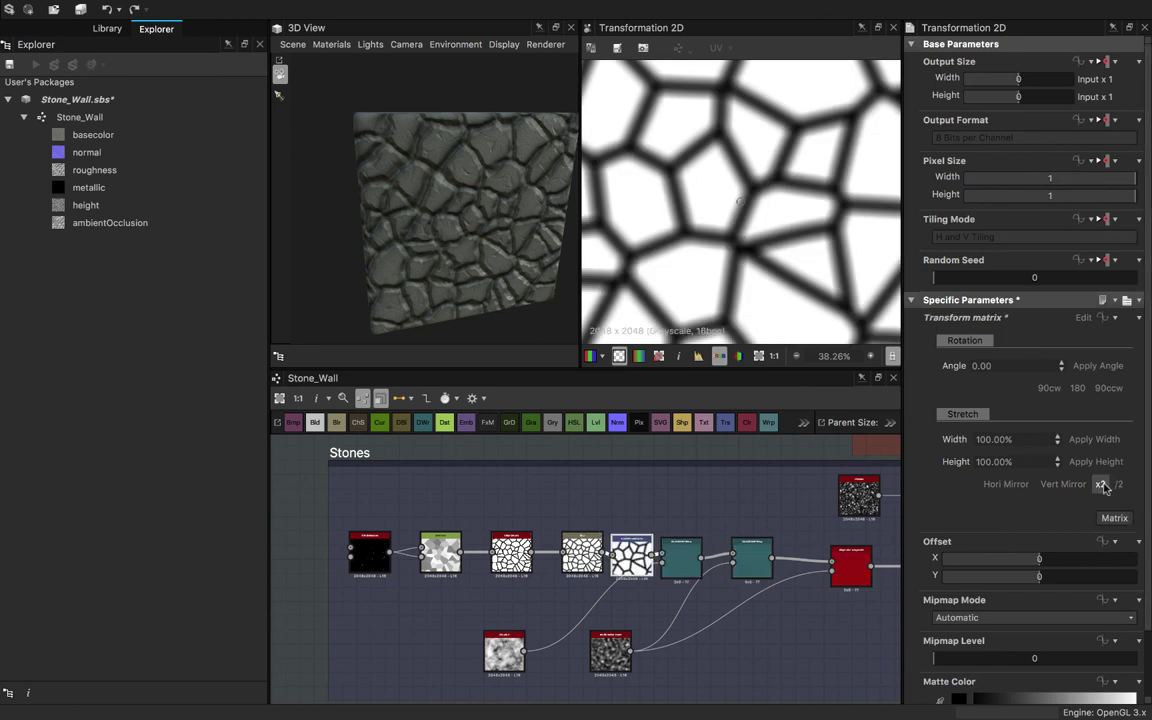
left_click_drag(433, 156, 508, 322)
scroll(488, 240, "up", 5)
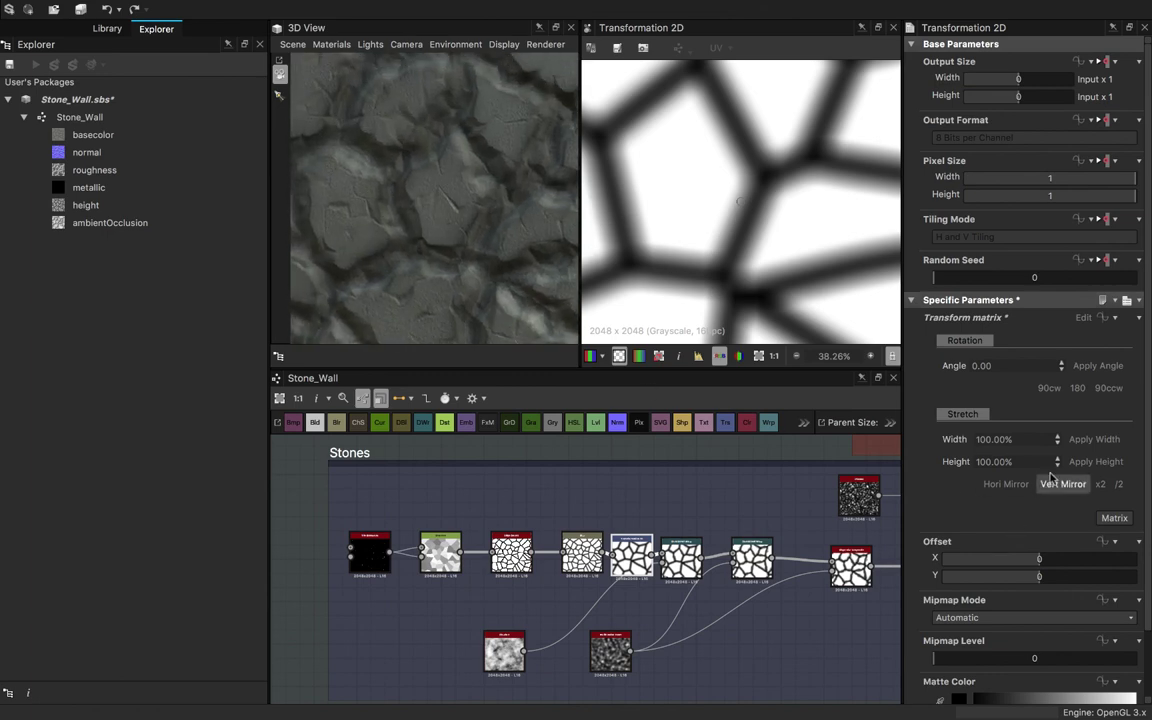
- Try shrinking the stone pattern by applying /2 three times in the Transformation 2D node, and check the small stones on the cube
left_click(1120, 485)
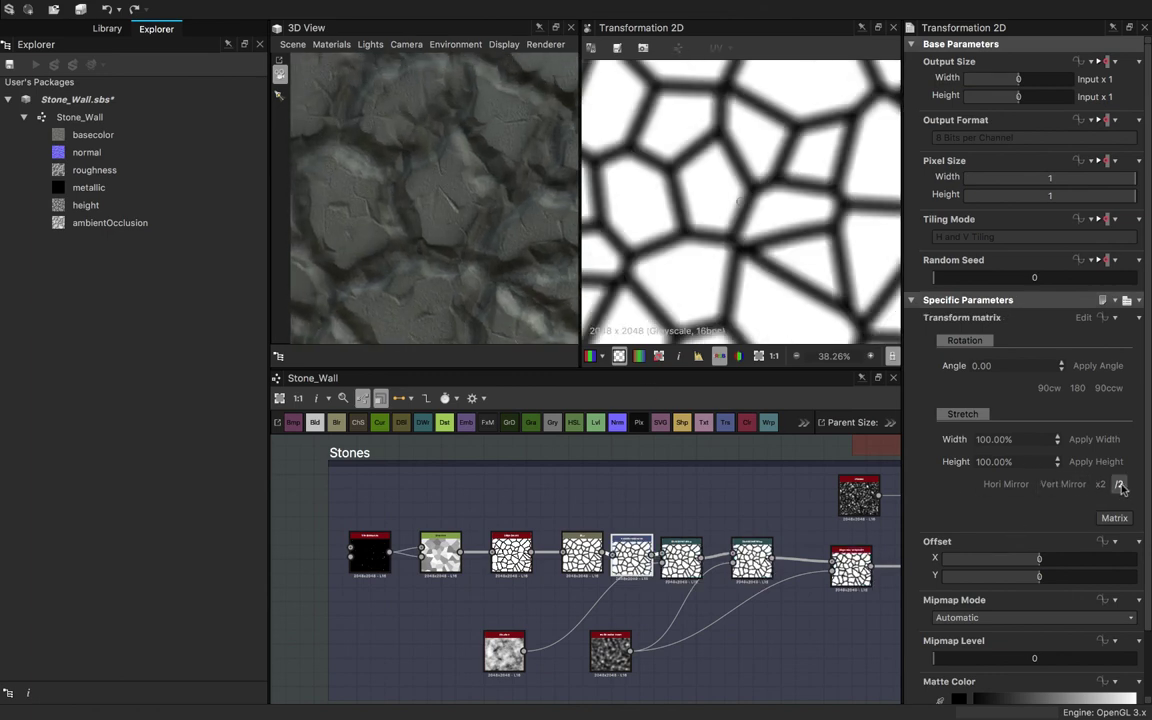
left_click(1120, 485)
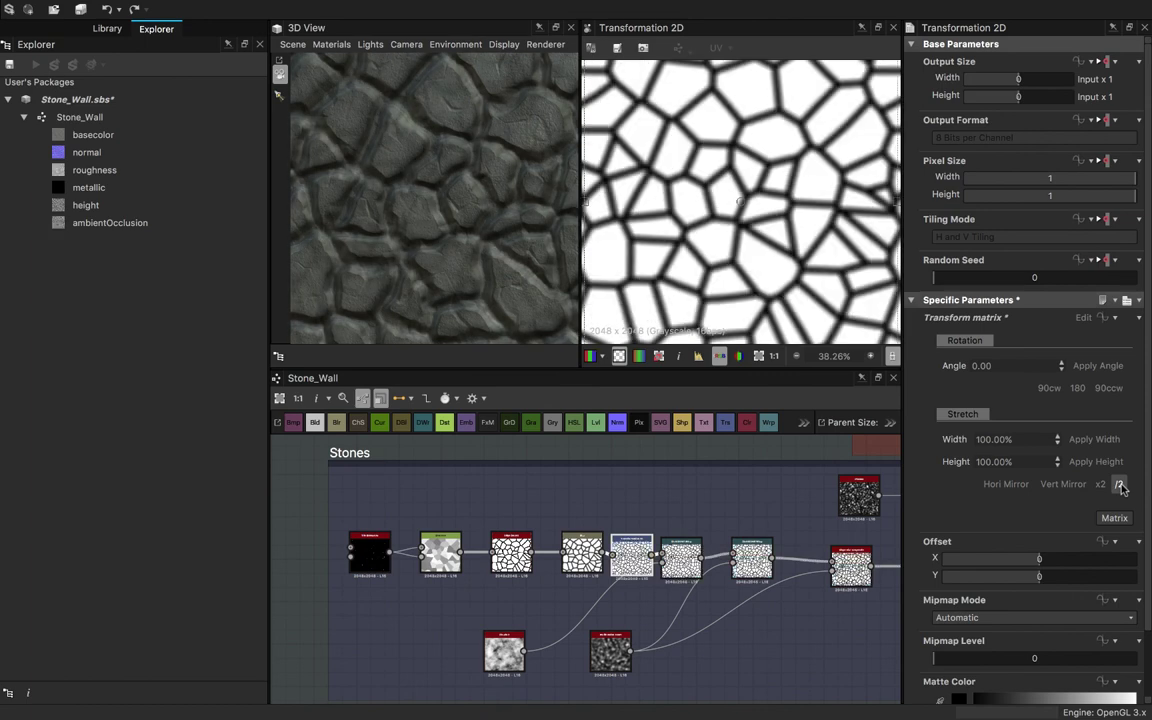
left_click(1120, 485)
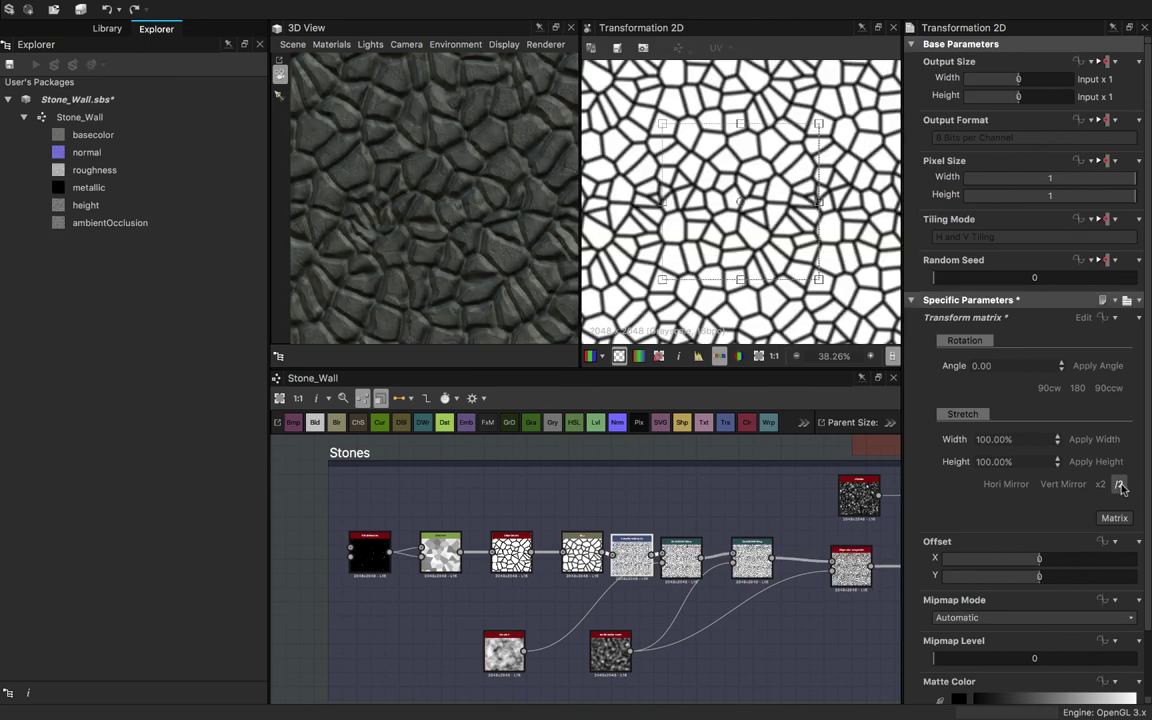
left_click_drag(298, 146, 420, 112)
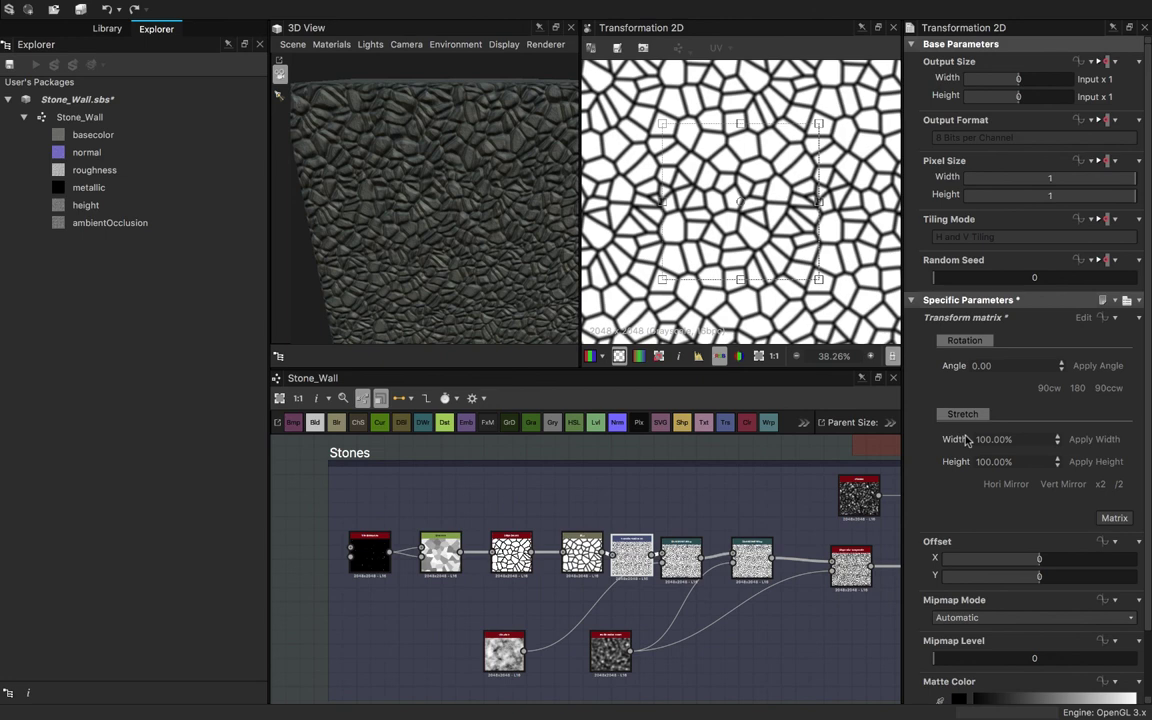
- Enlarge the stone pattern by applying x2 three times, inspect it on the cube, and shrink it once by /2
left_click(1099, 484)
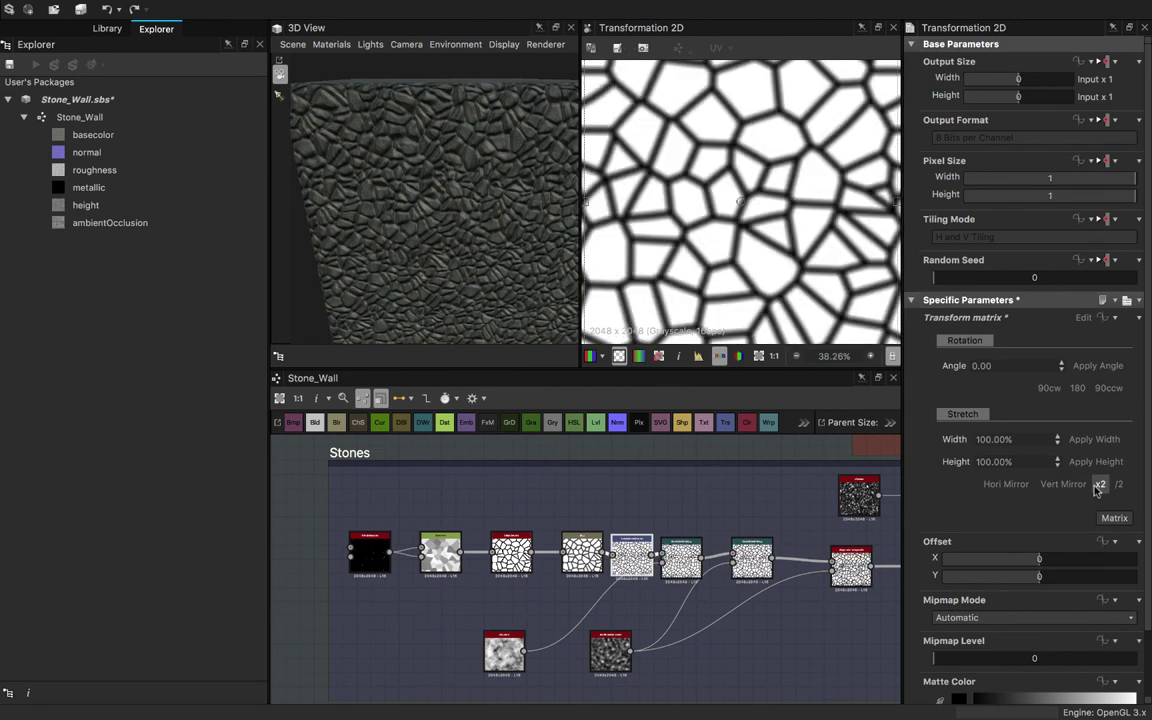
left_click(1099, 484)
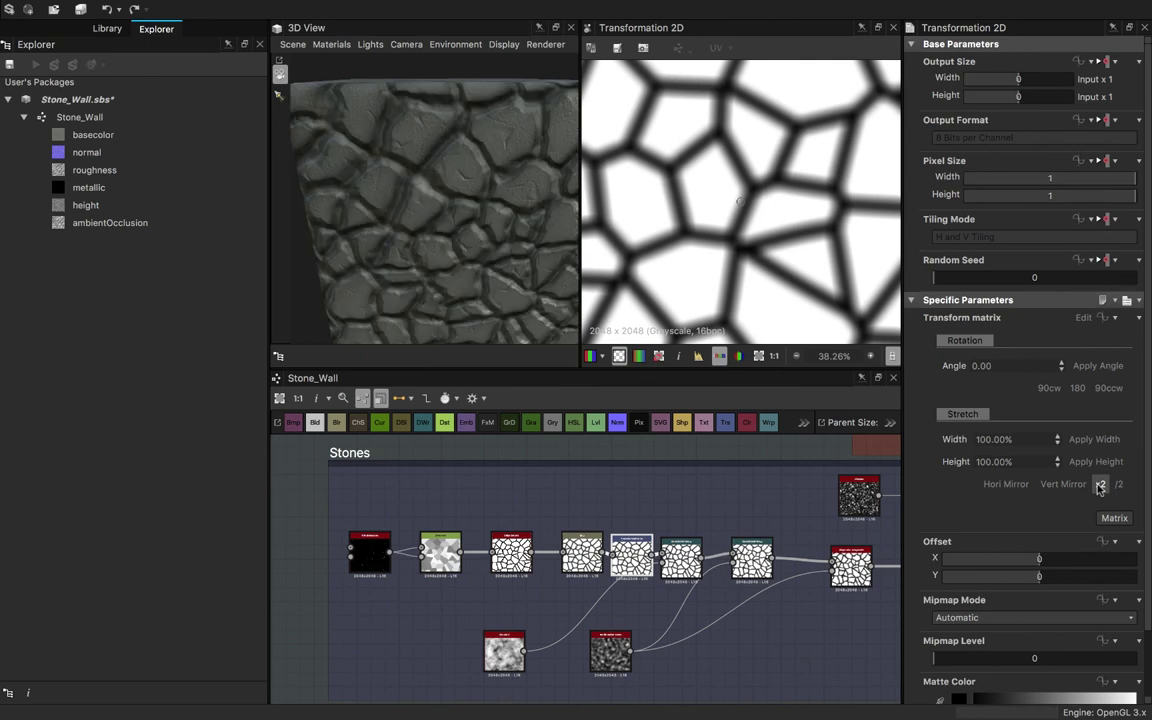
left_click(1099, 484)
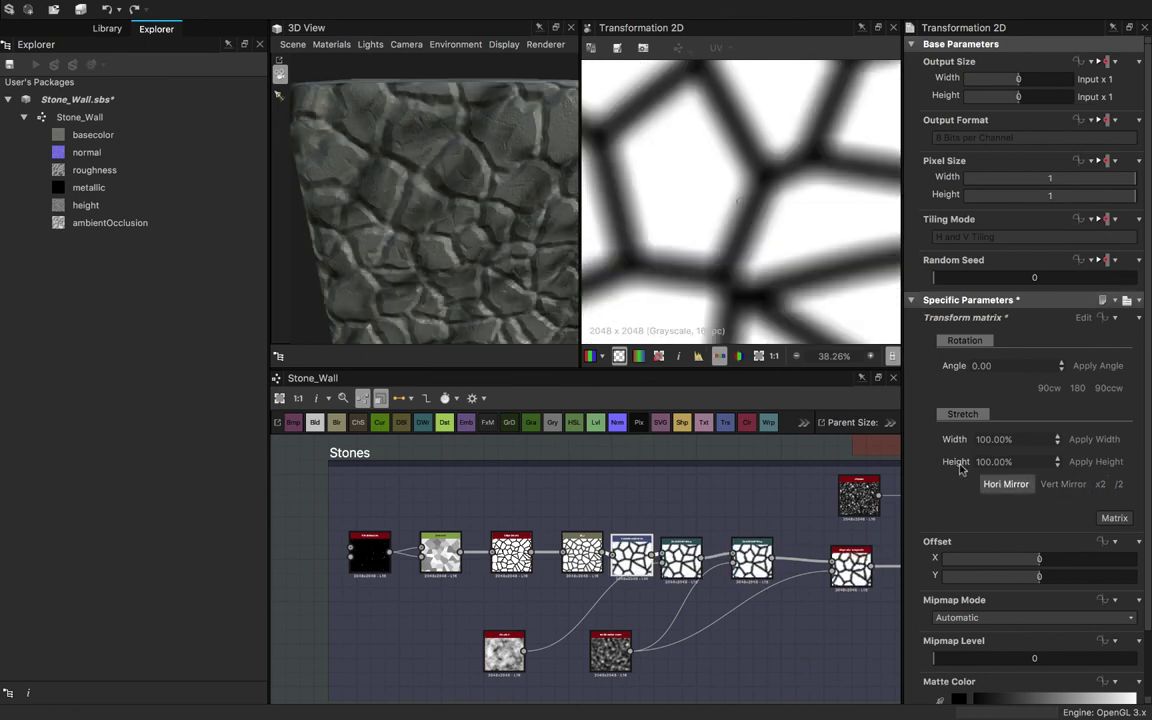
scroll(448, 252, "down", 5)
left_click_drag(465, 252, 490, 237)
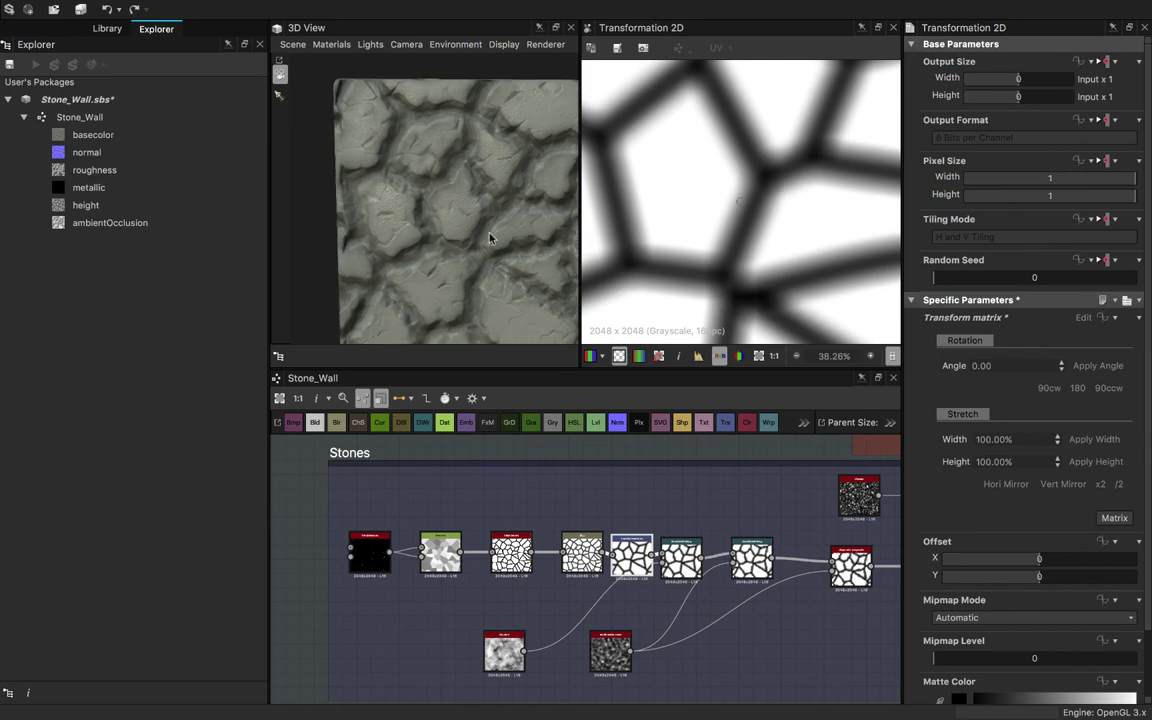
left_click(1119, 484)
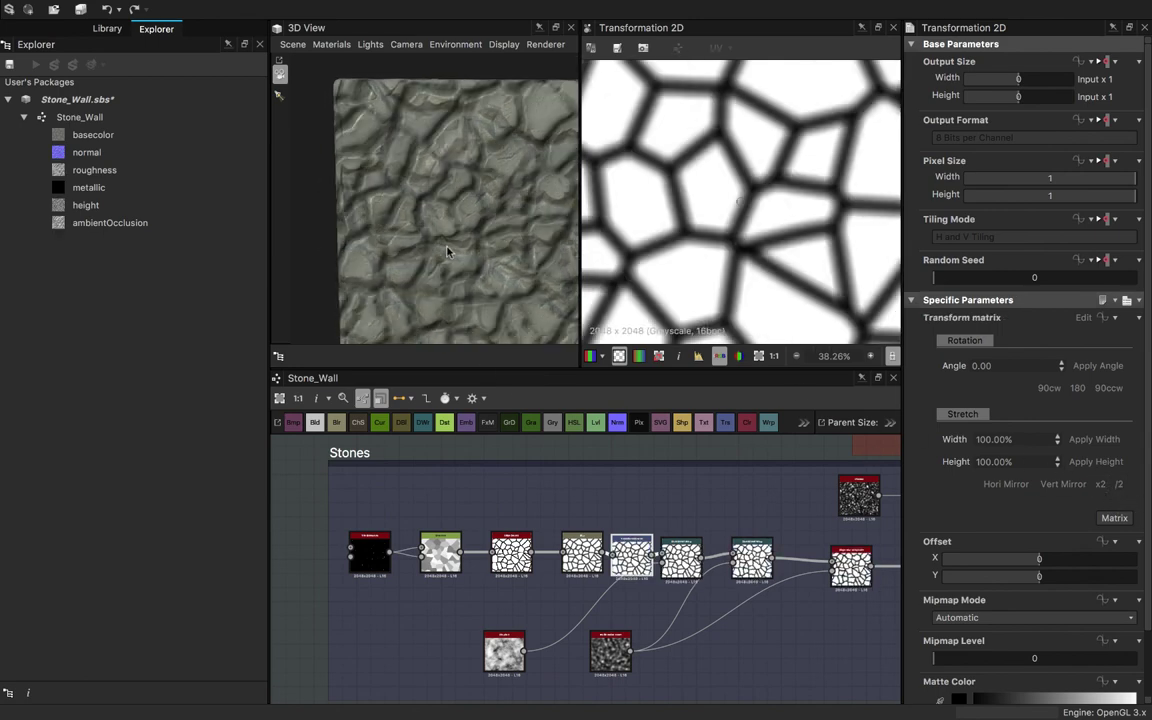